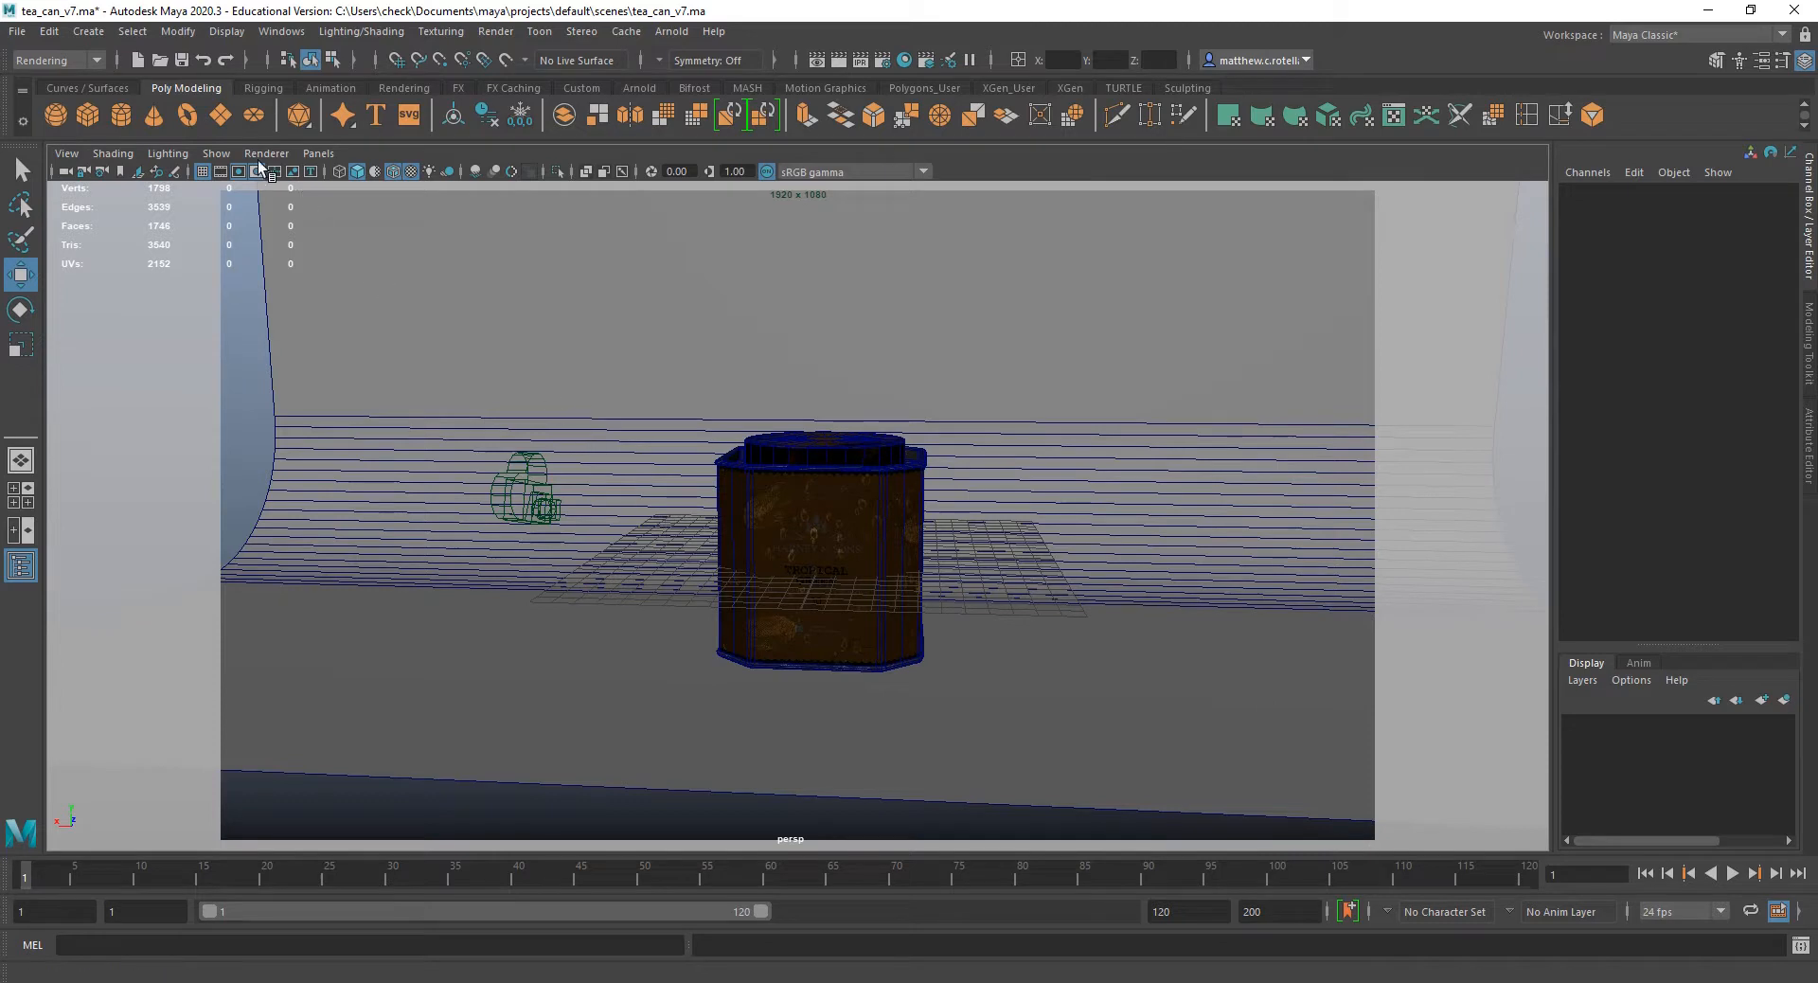
Create a spot light at the origin of the tea can scene.
click(86, 32)
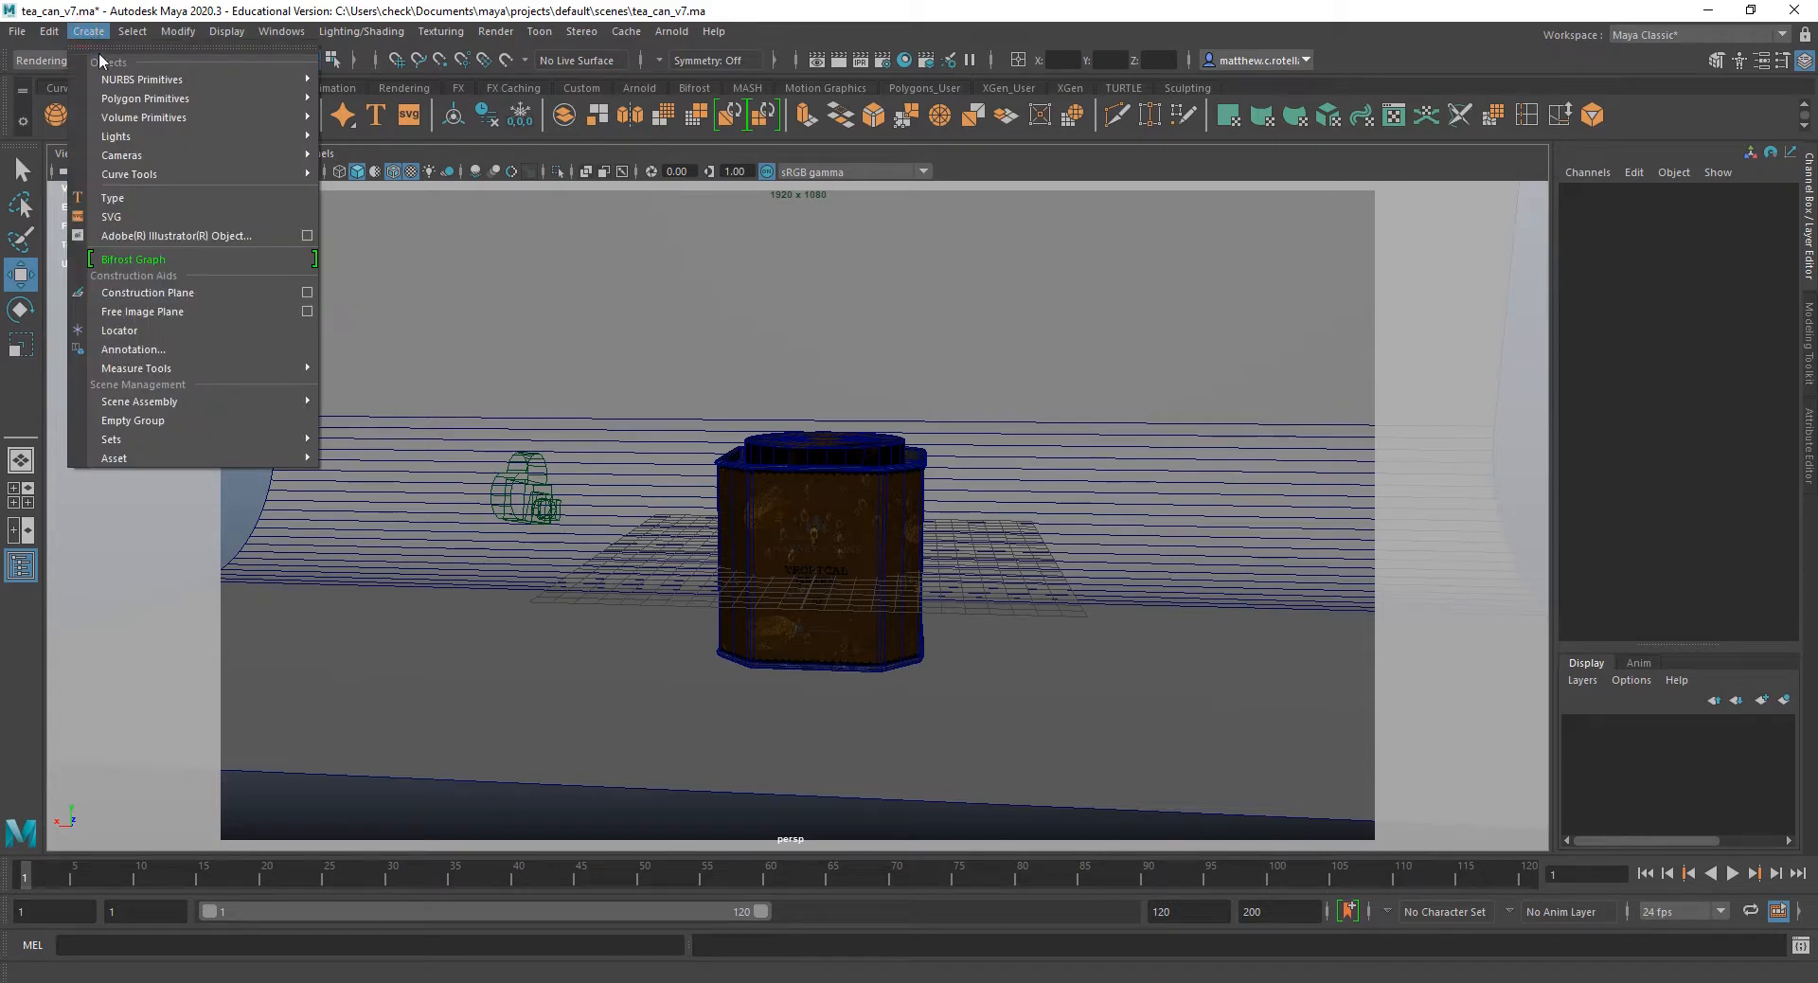
mouse_move(178, 135)
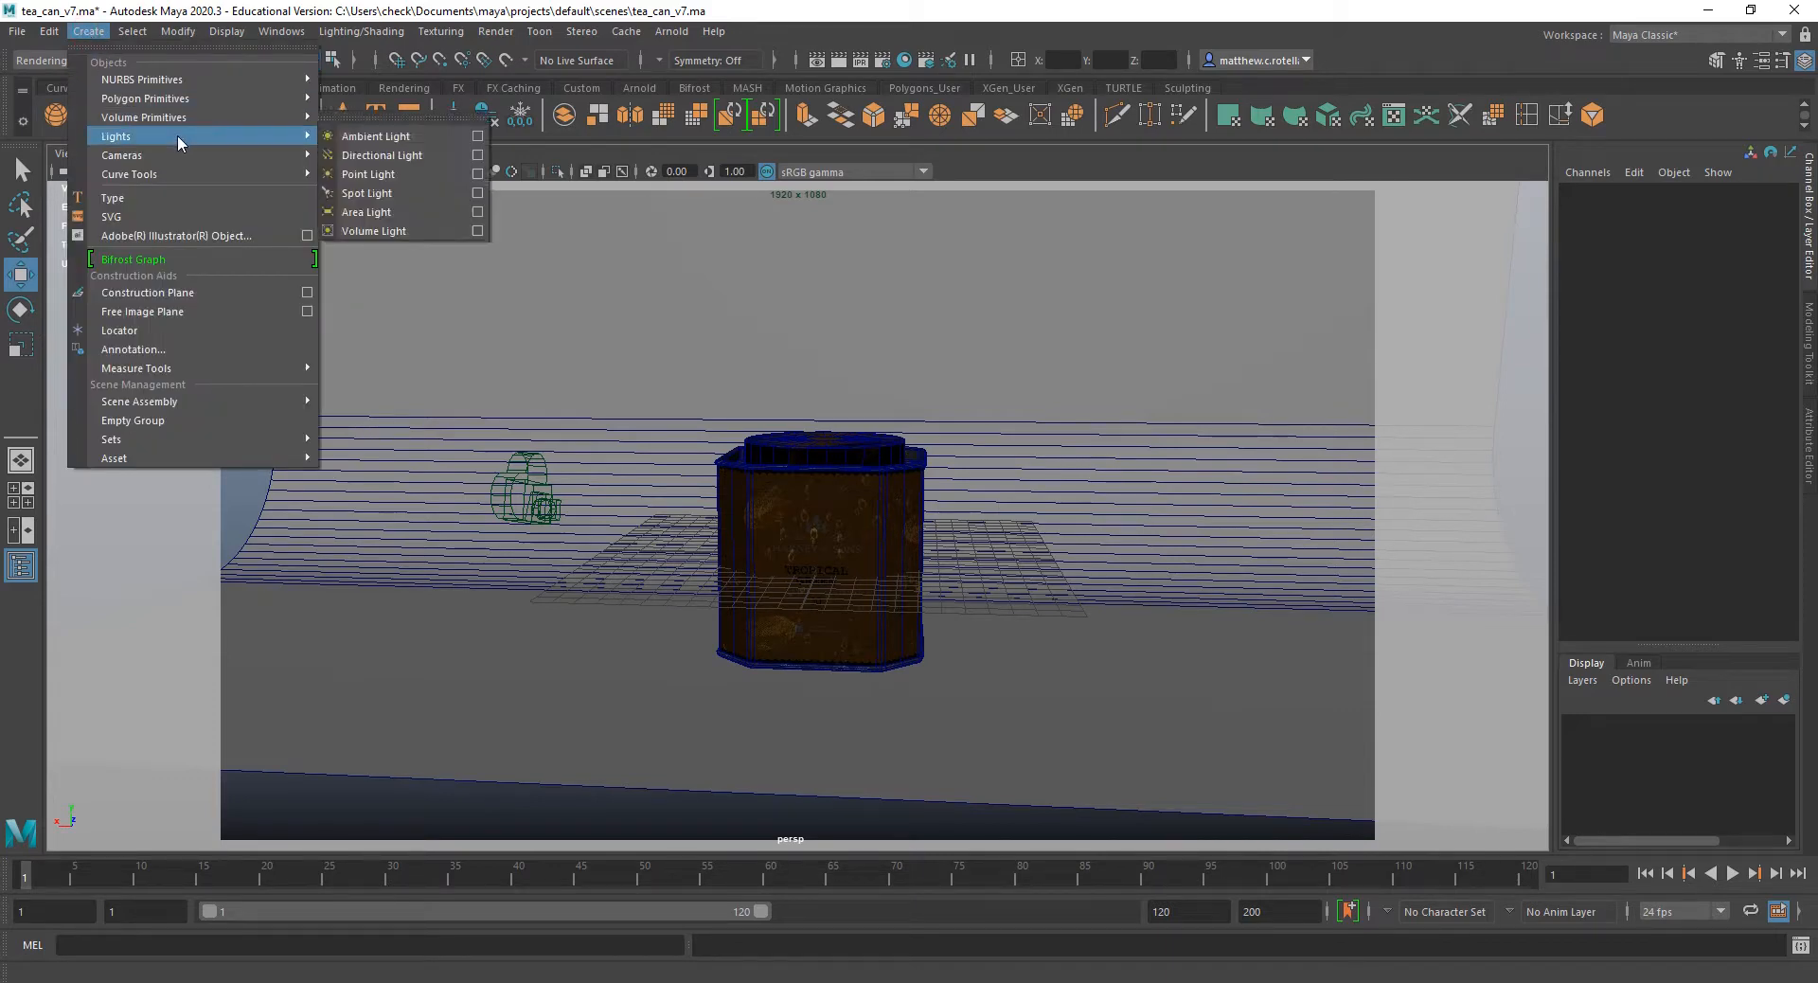
click(386, 196)
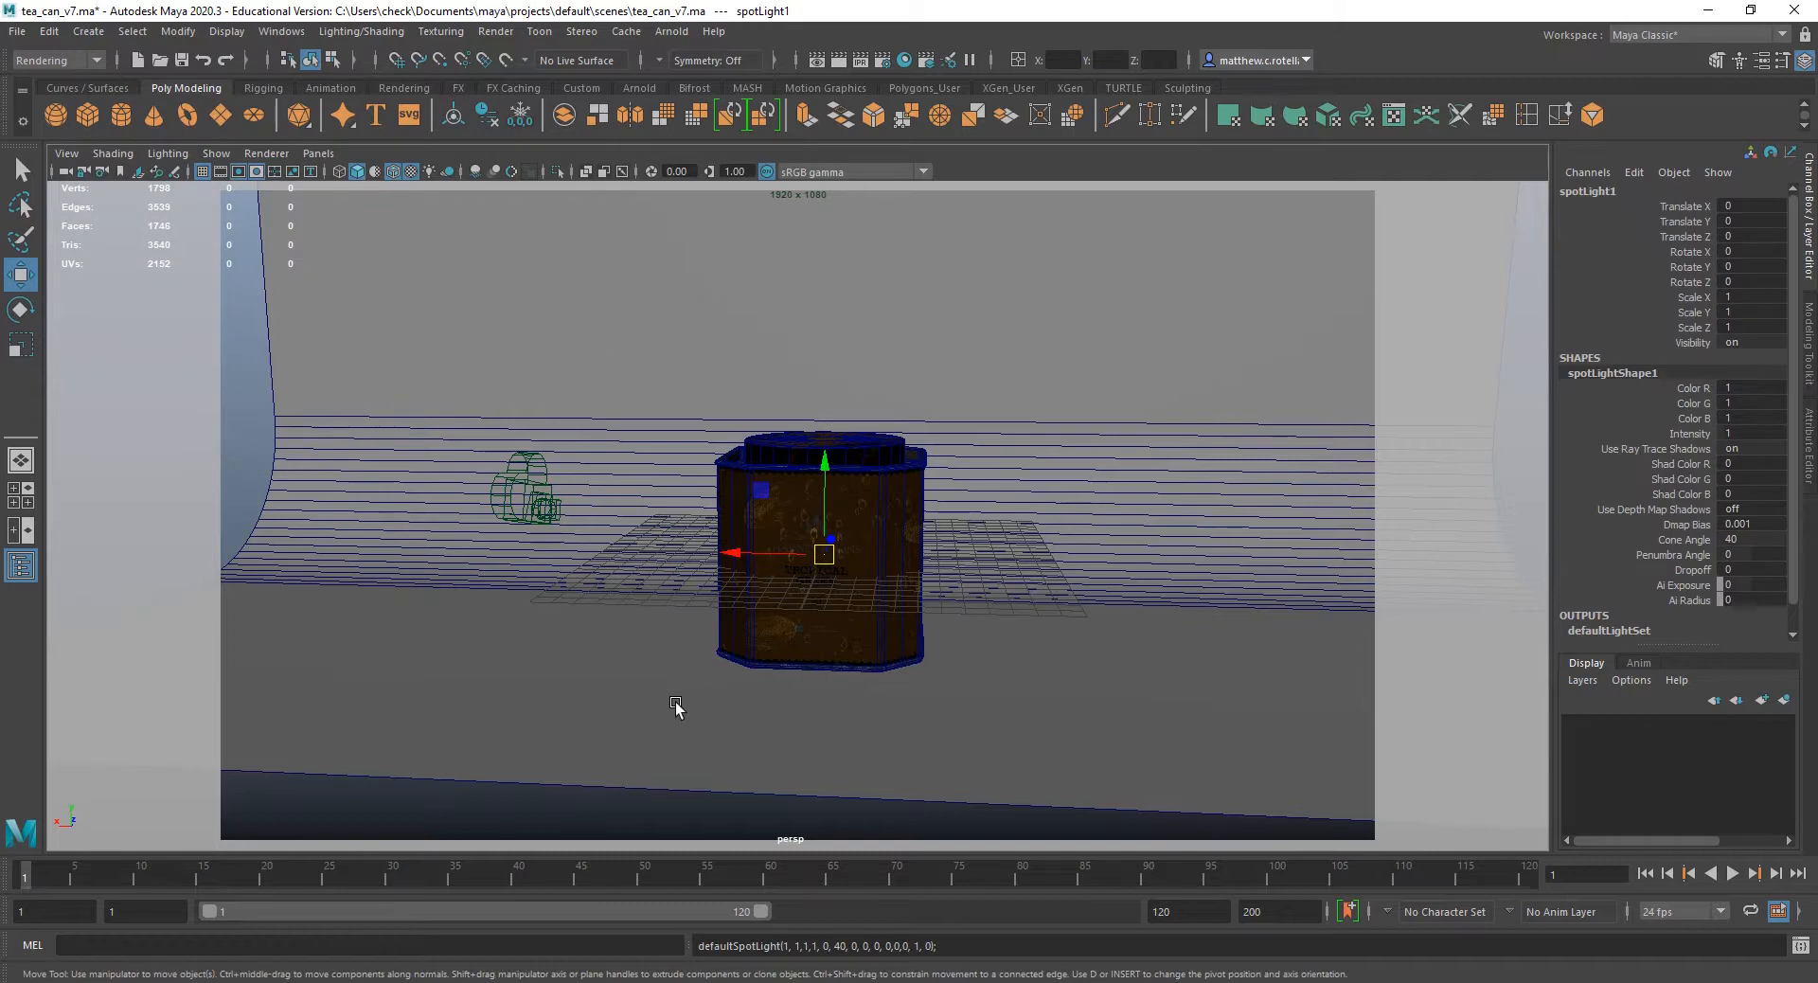
Cycle the viewport through wireframe, shaded and textured display to view the new light inside the tea can.
key(4)
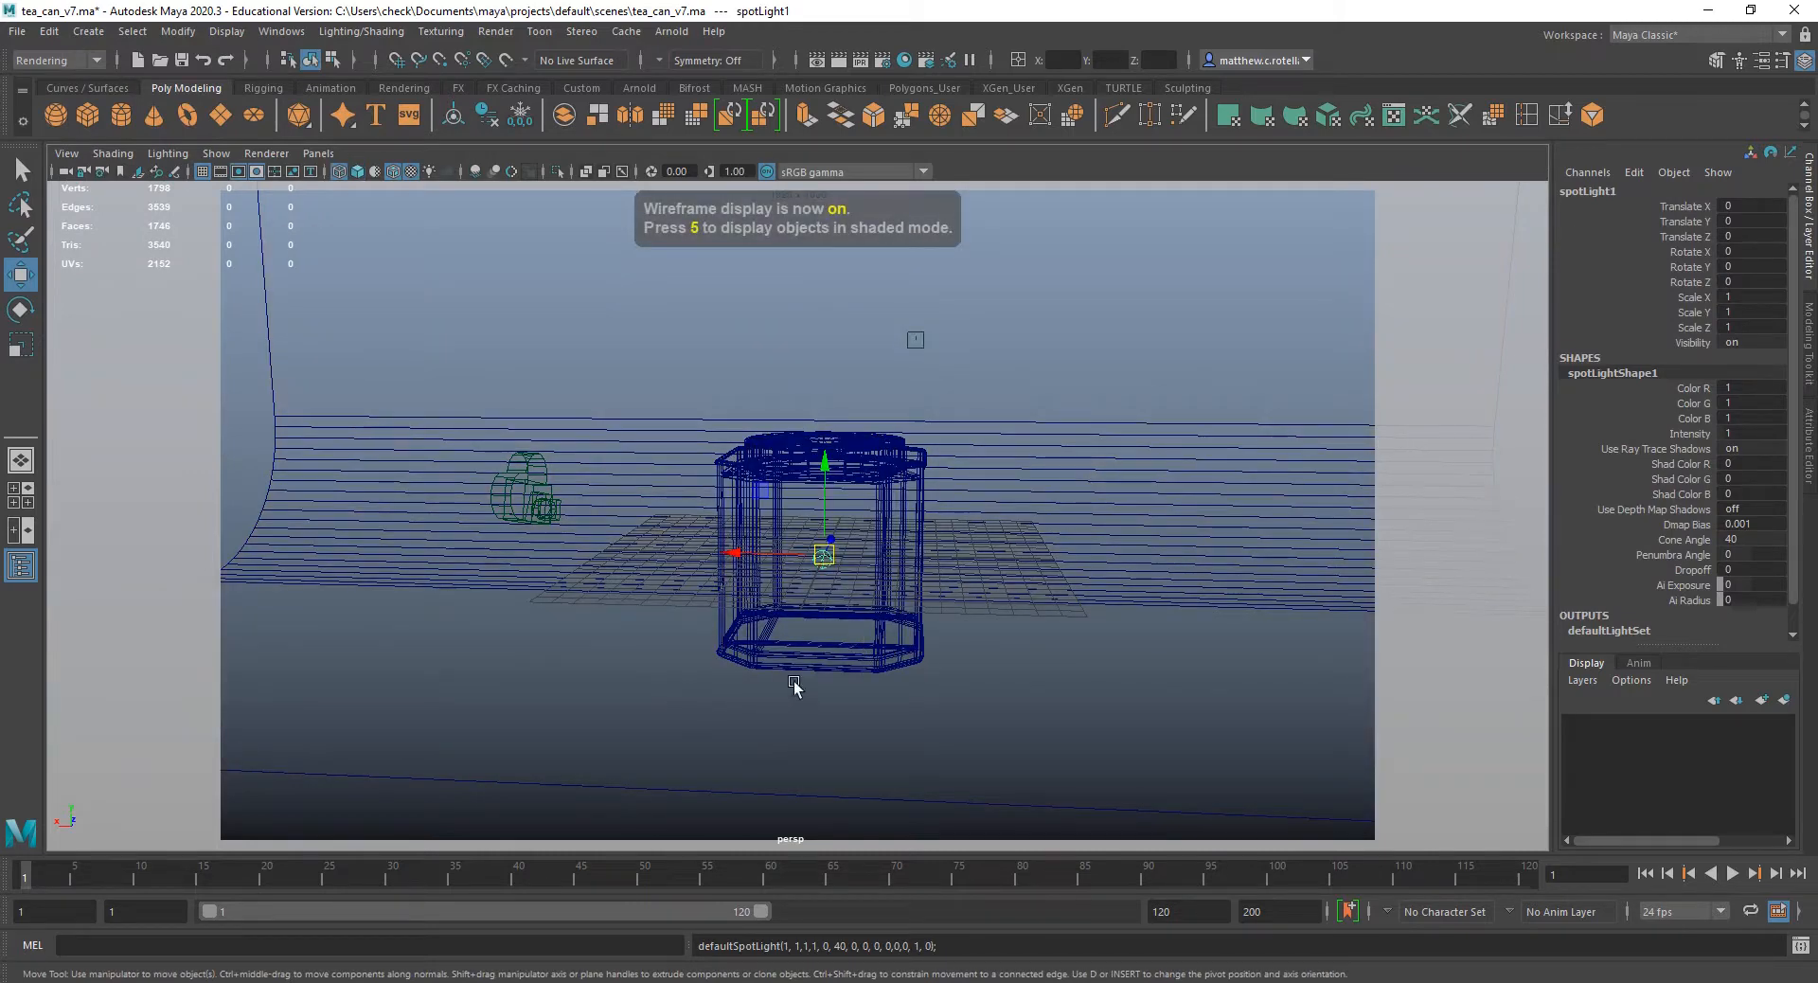
key(5)
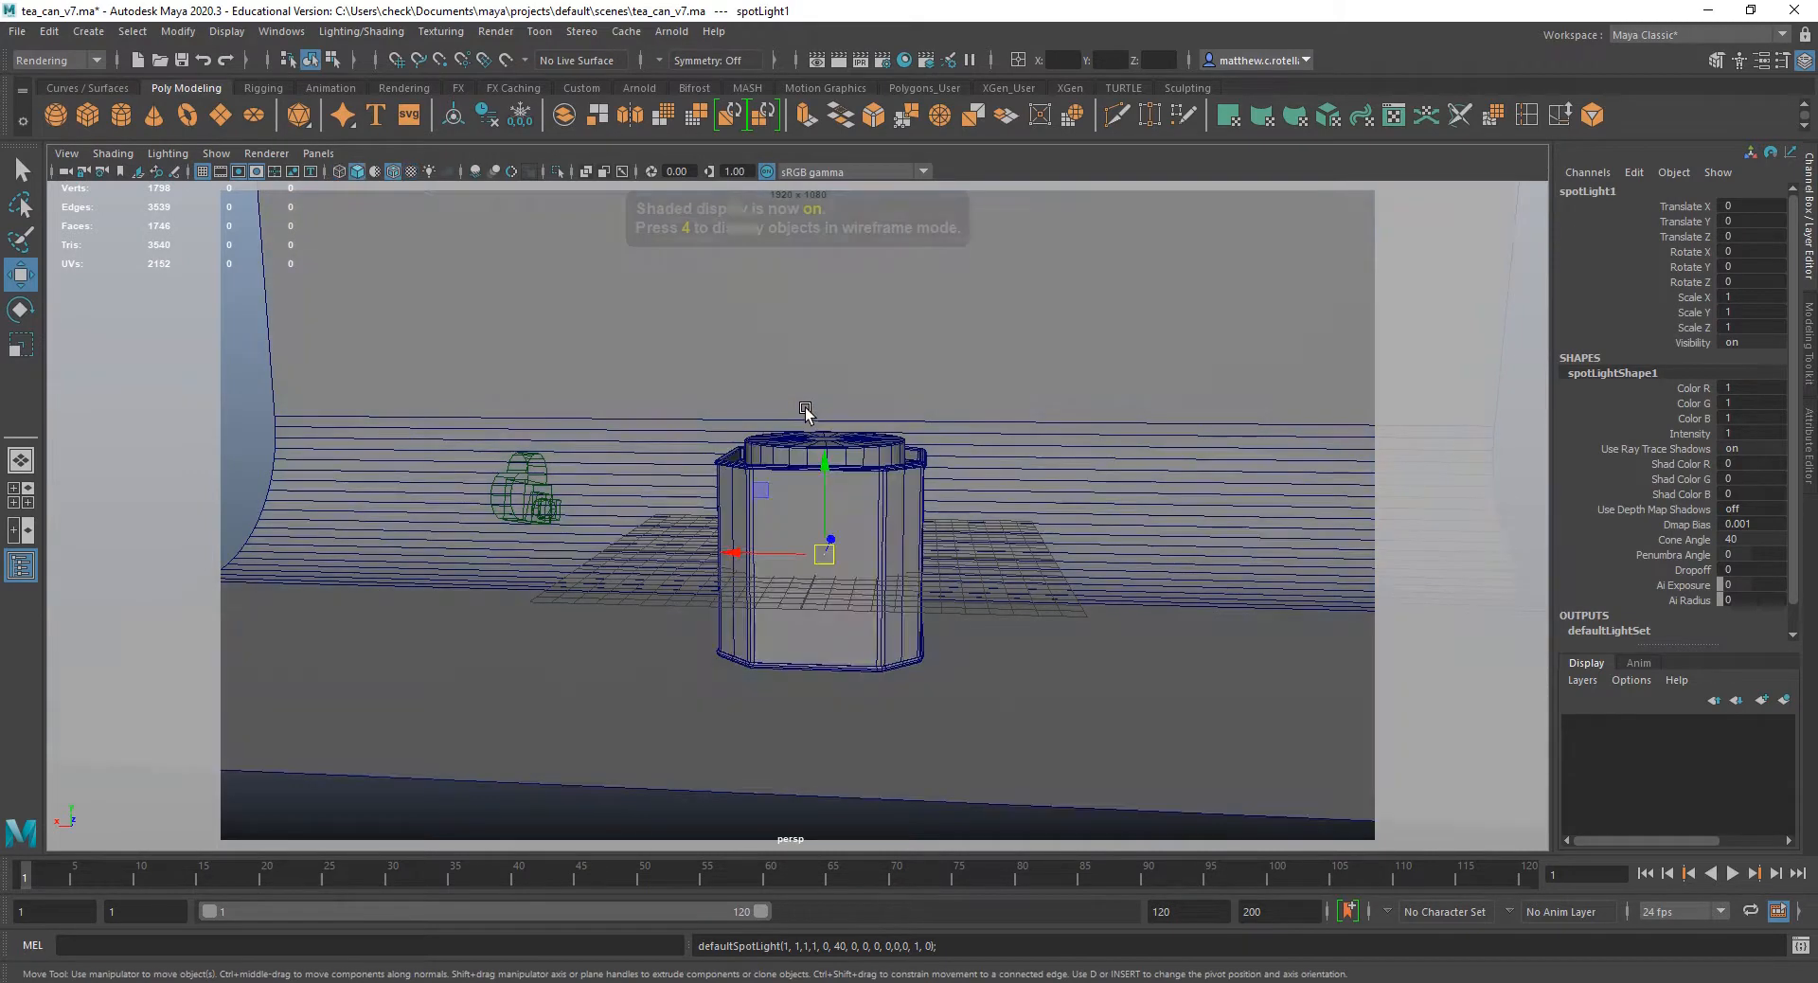
key(6)
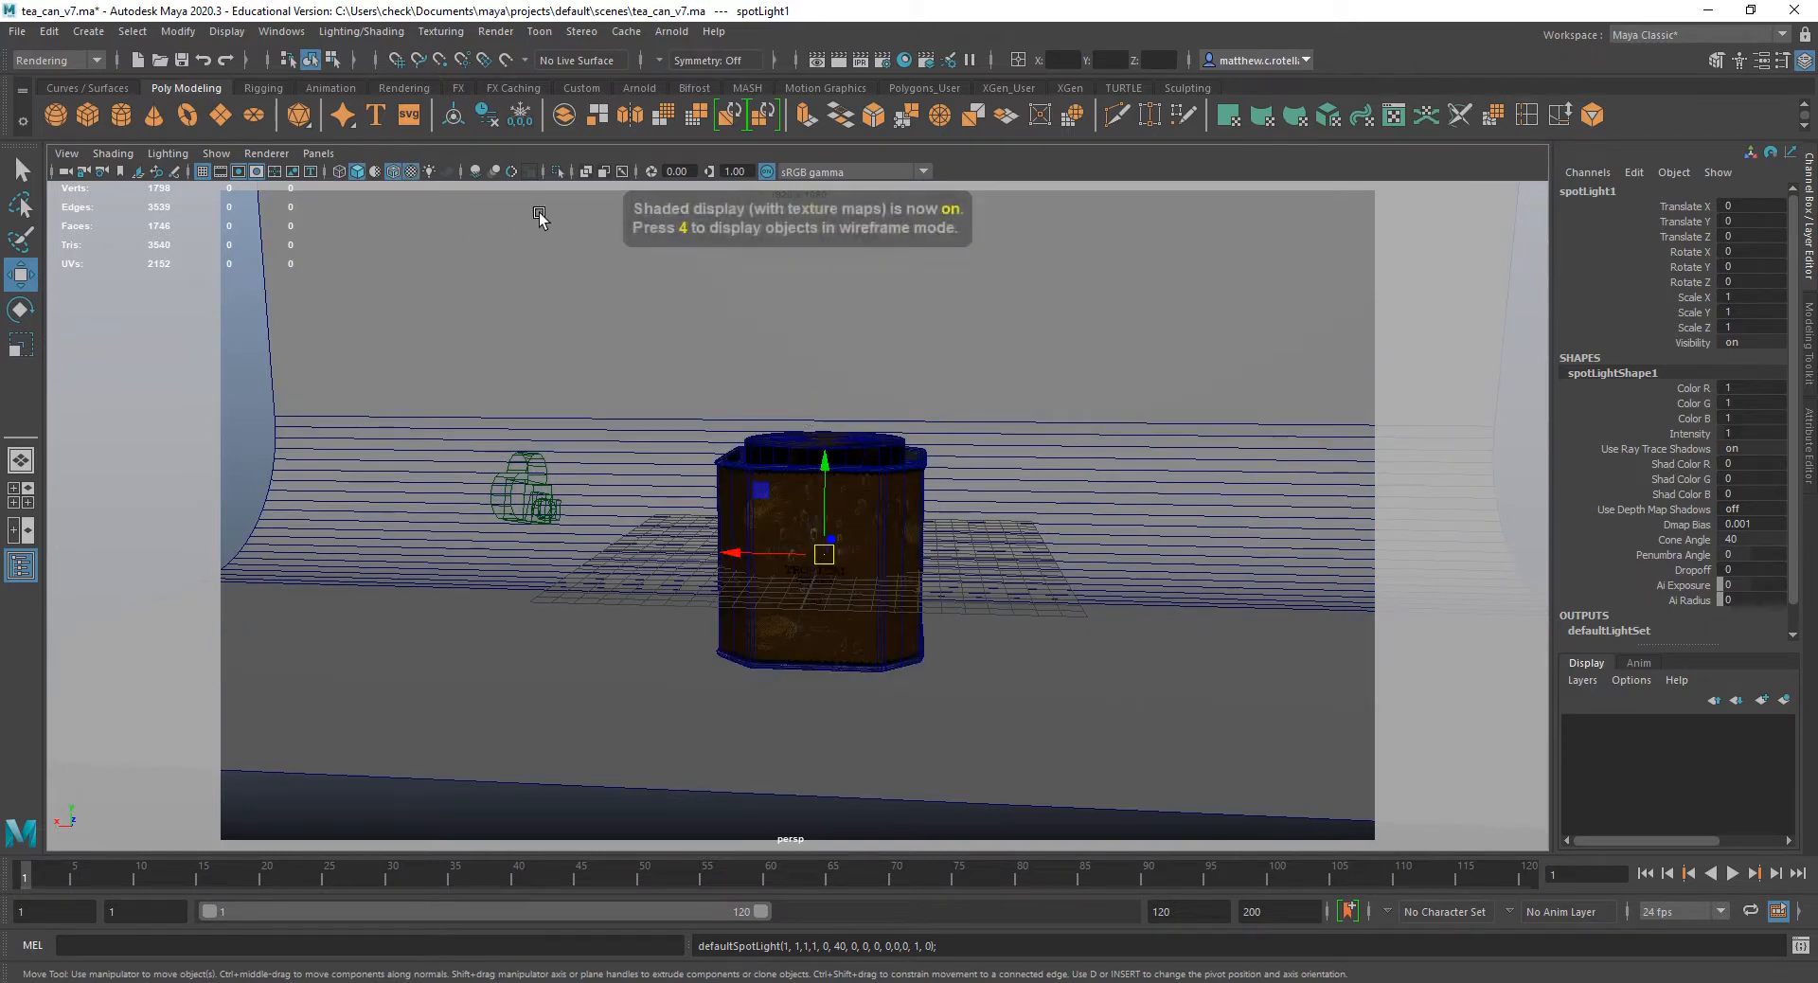
Look through the spot light and aim it down at the tea can, with rotation about -30 in X and -150 in Y.
click(310, 155)
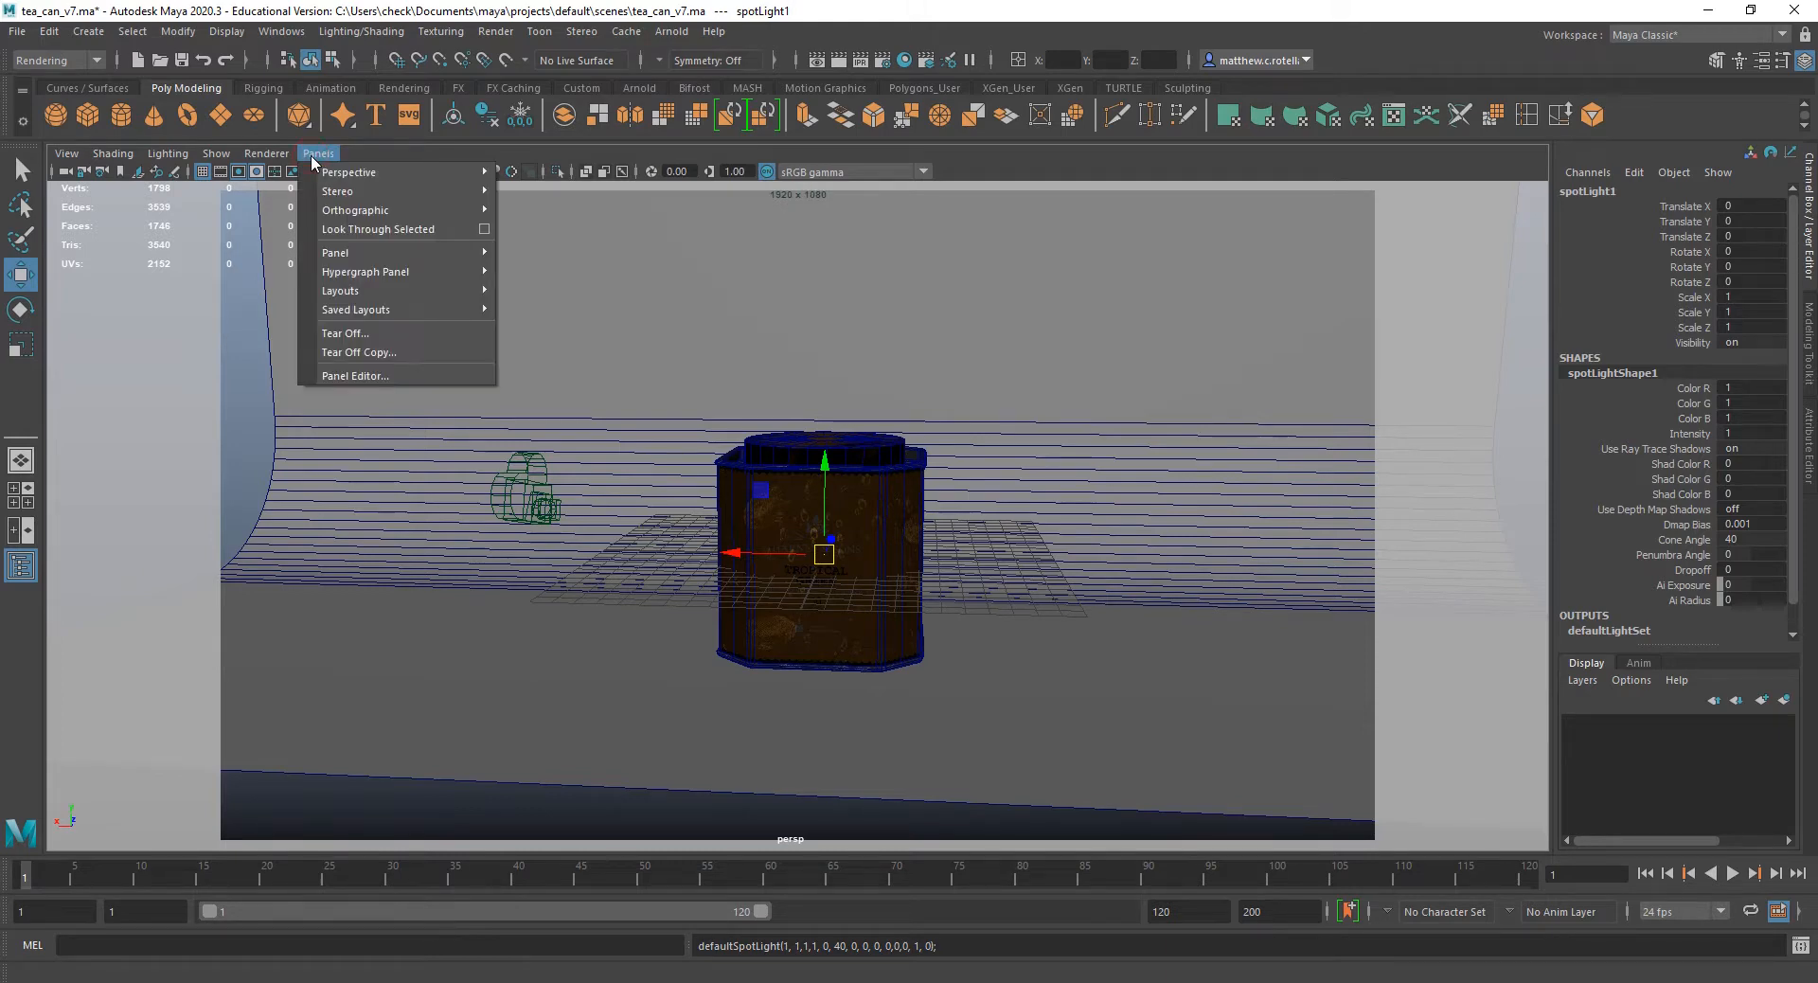
click(407, 229)
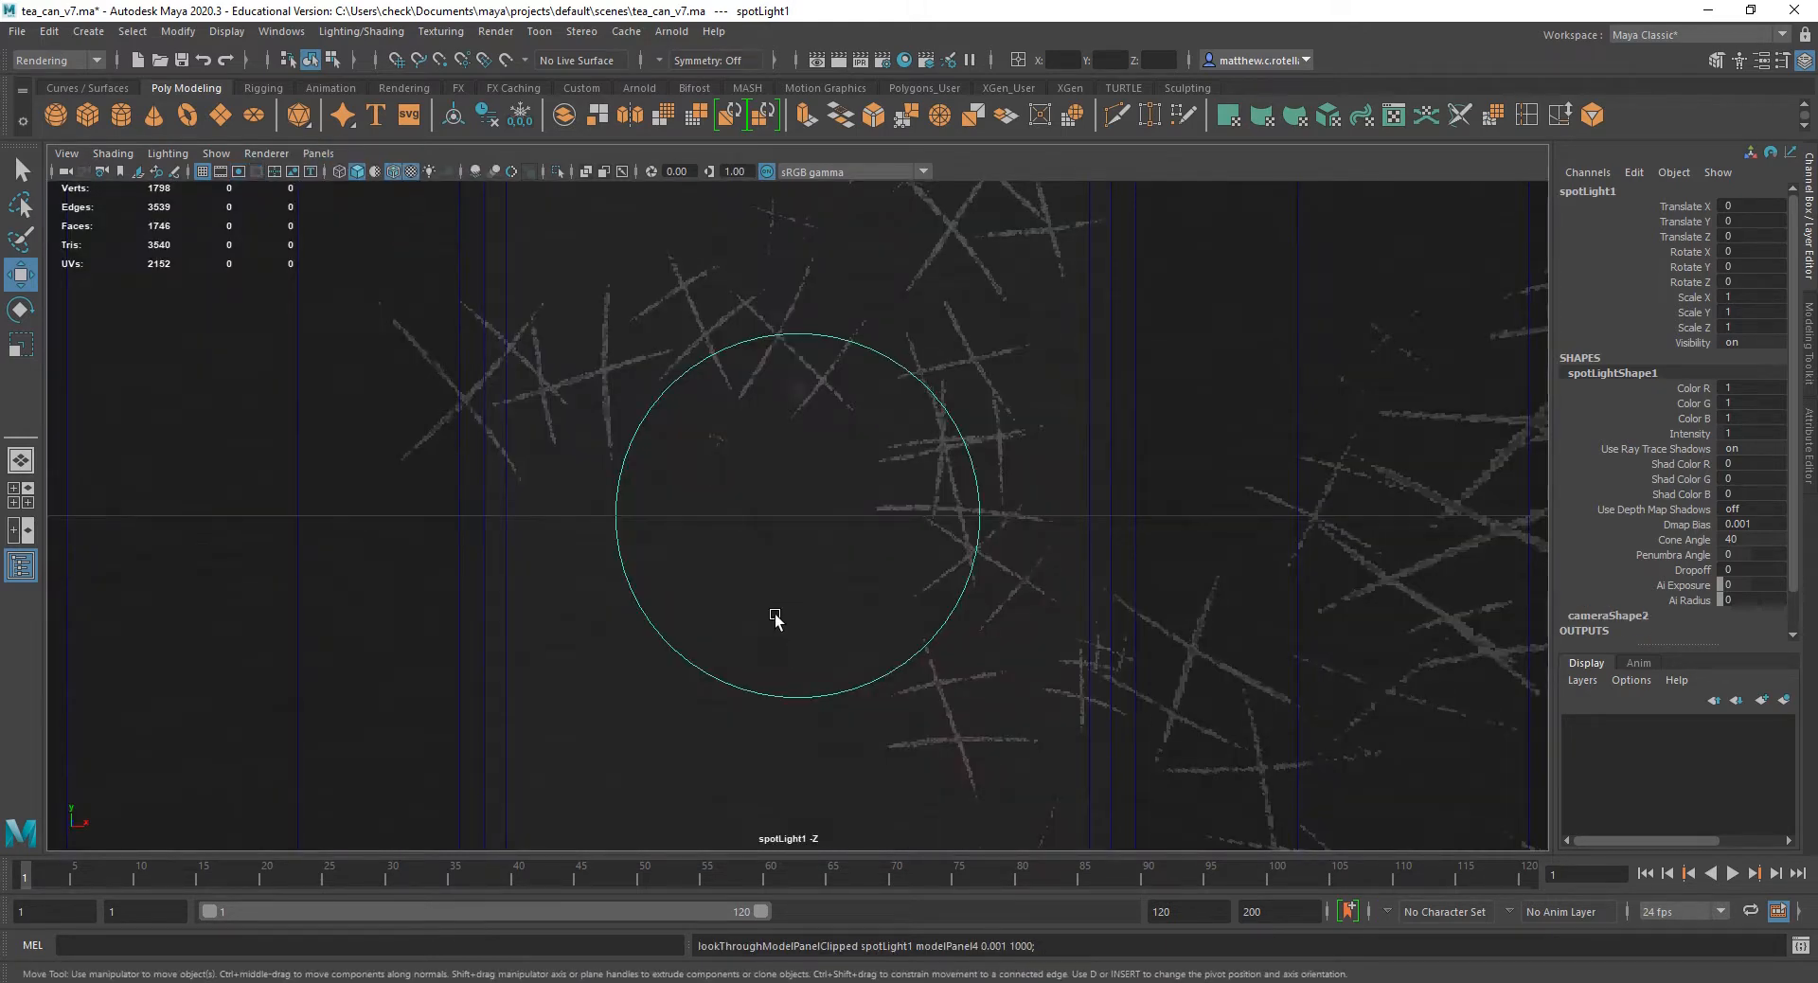
scroll(783, 611, down, 5)
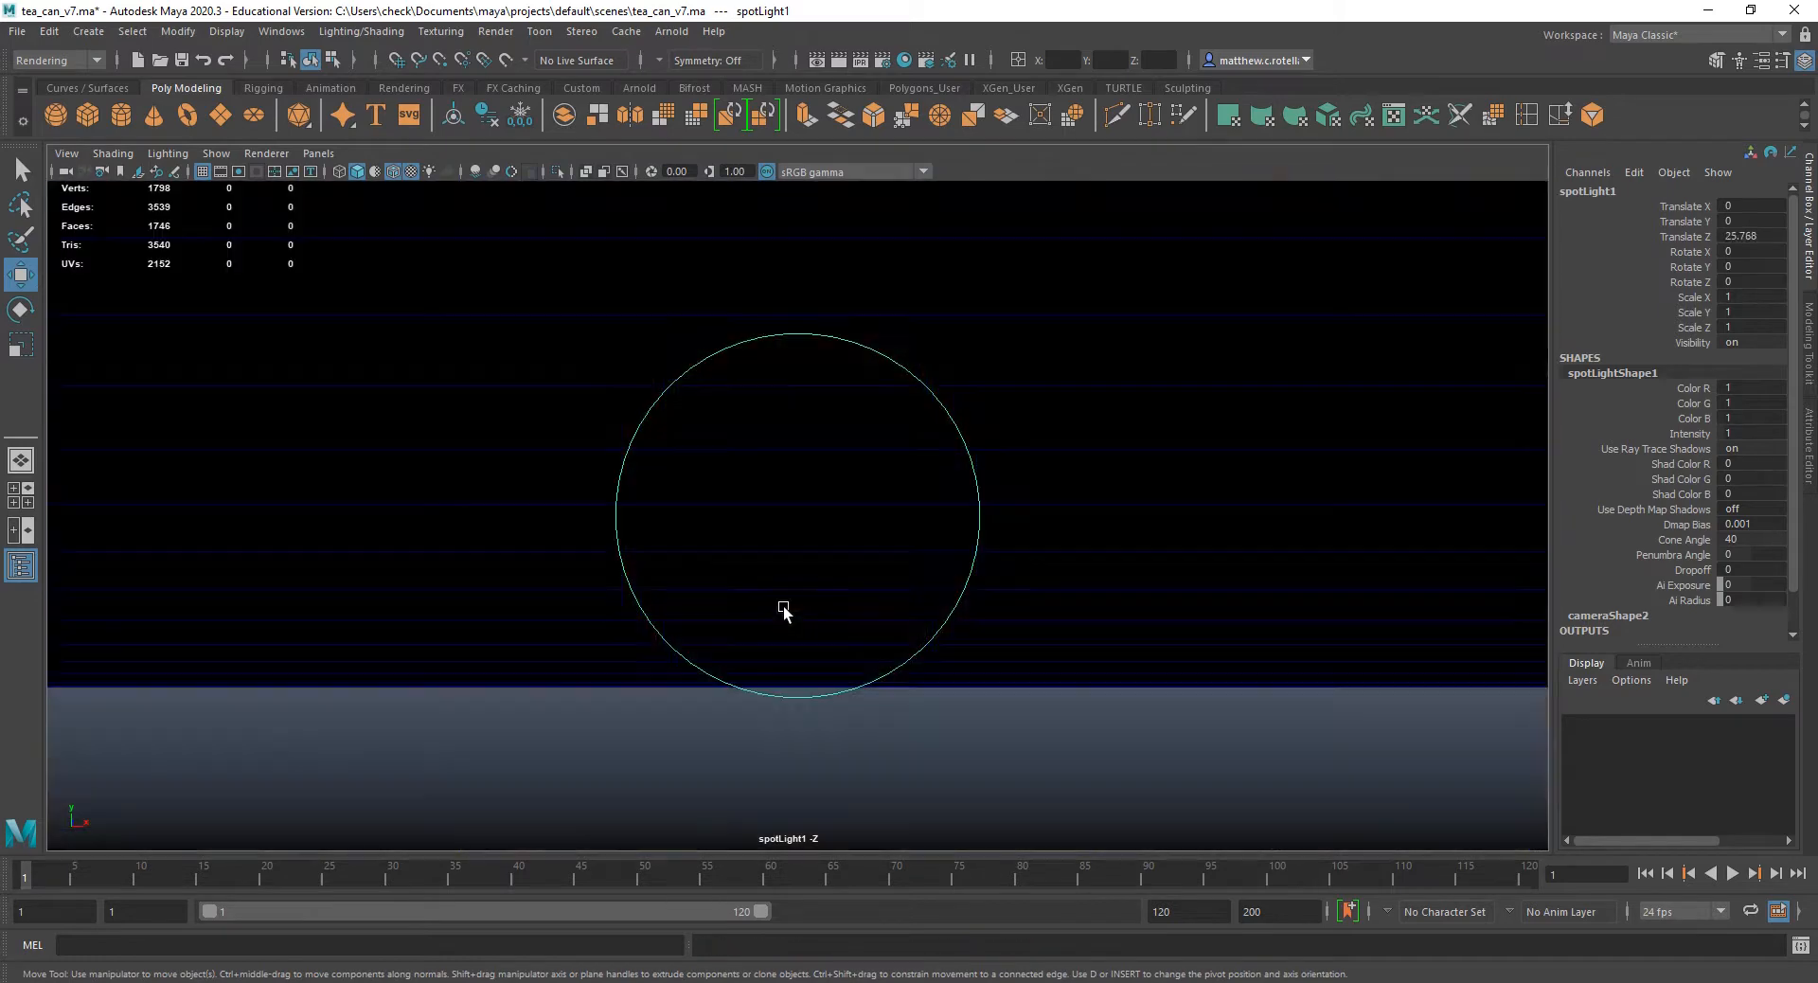
alt+drag(783, 611, 1126, 655)
alt+middle_drag(1124, 640, 1030, 633)
alt+right_drag(1029, 633, 975, 690)
alt+drag(979, 692, 994, 692)
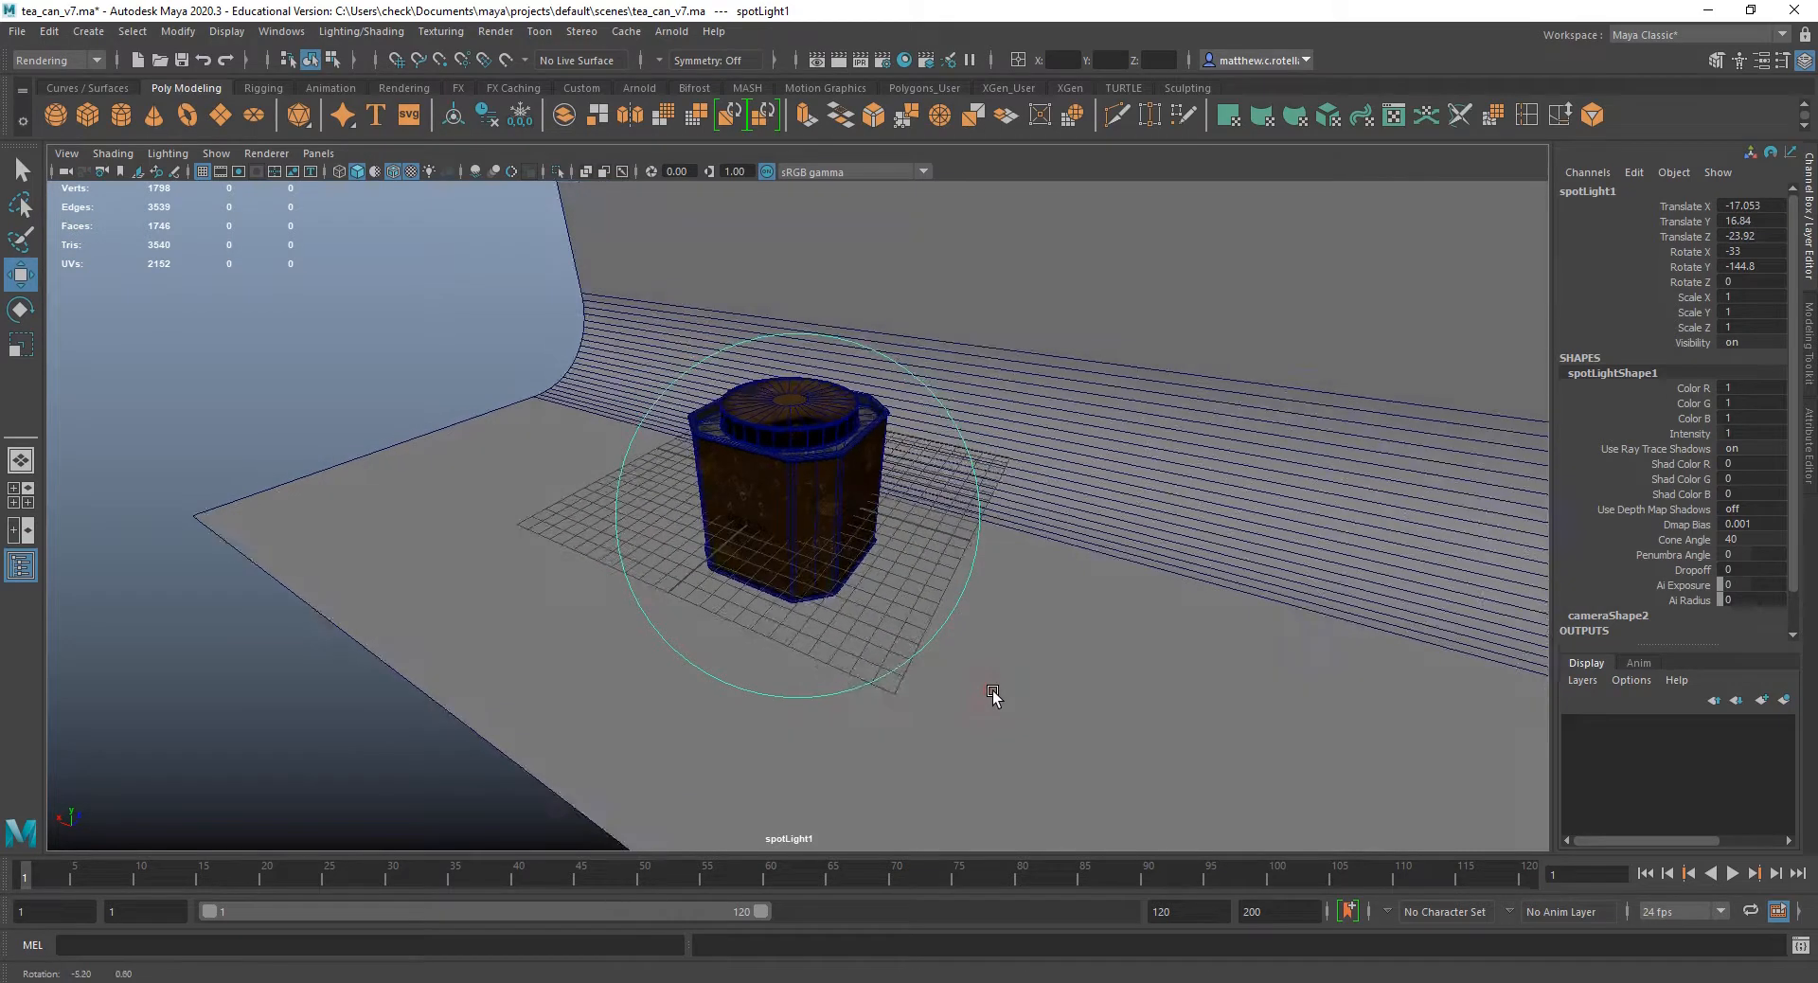
mouse_move(992, 664)
alt+middle_down()
mouse_move(1002, 646)
mouse_move(995, 668)
alt+middle_up()
alt+right_drag(994, 670, 997, 723)
alt+middle_drag(997, 723, 1004, 748)
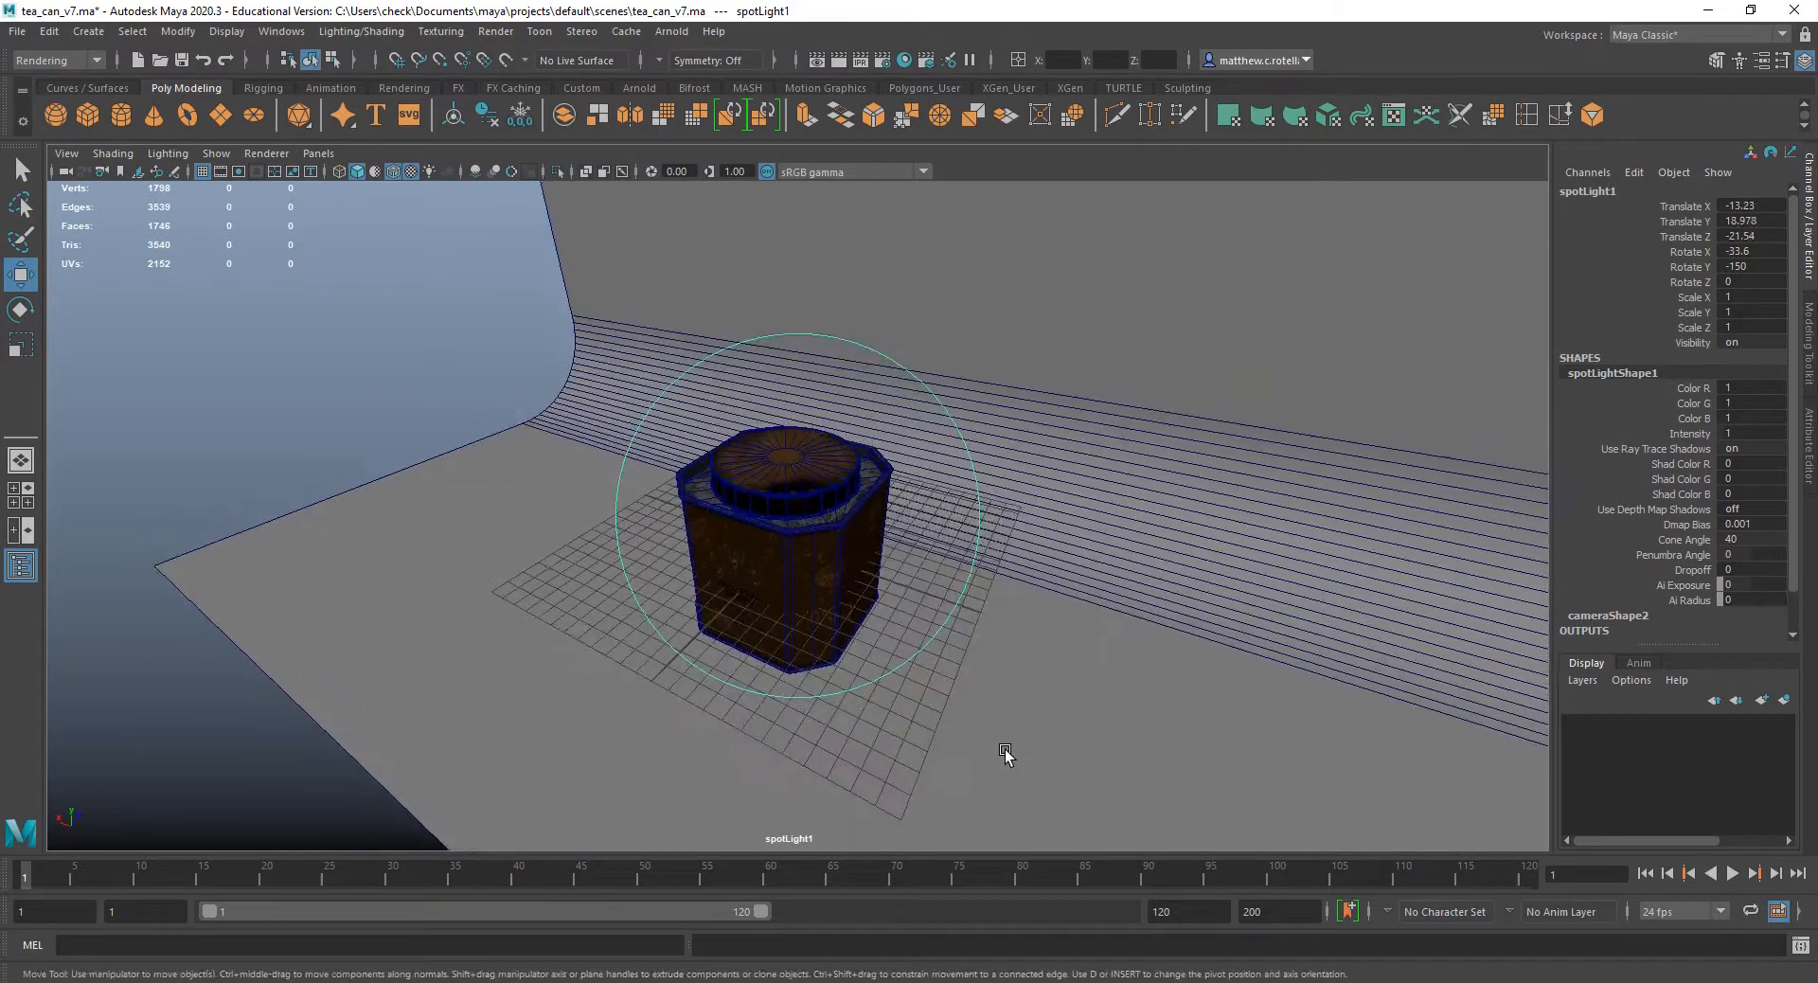
alt+drag(1004, 748, 1003, 730)
alt+middle_drag(1007, 718, 1011, 690)
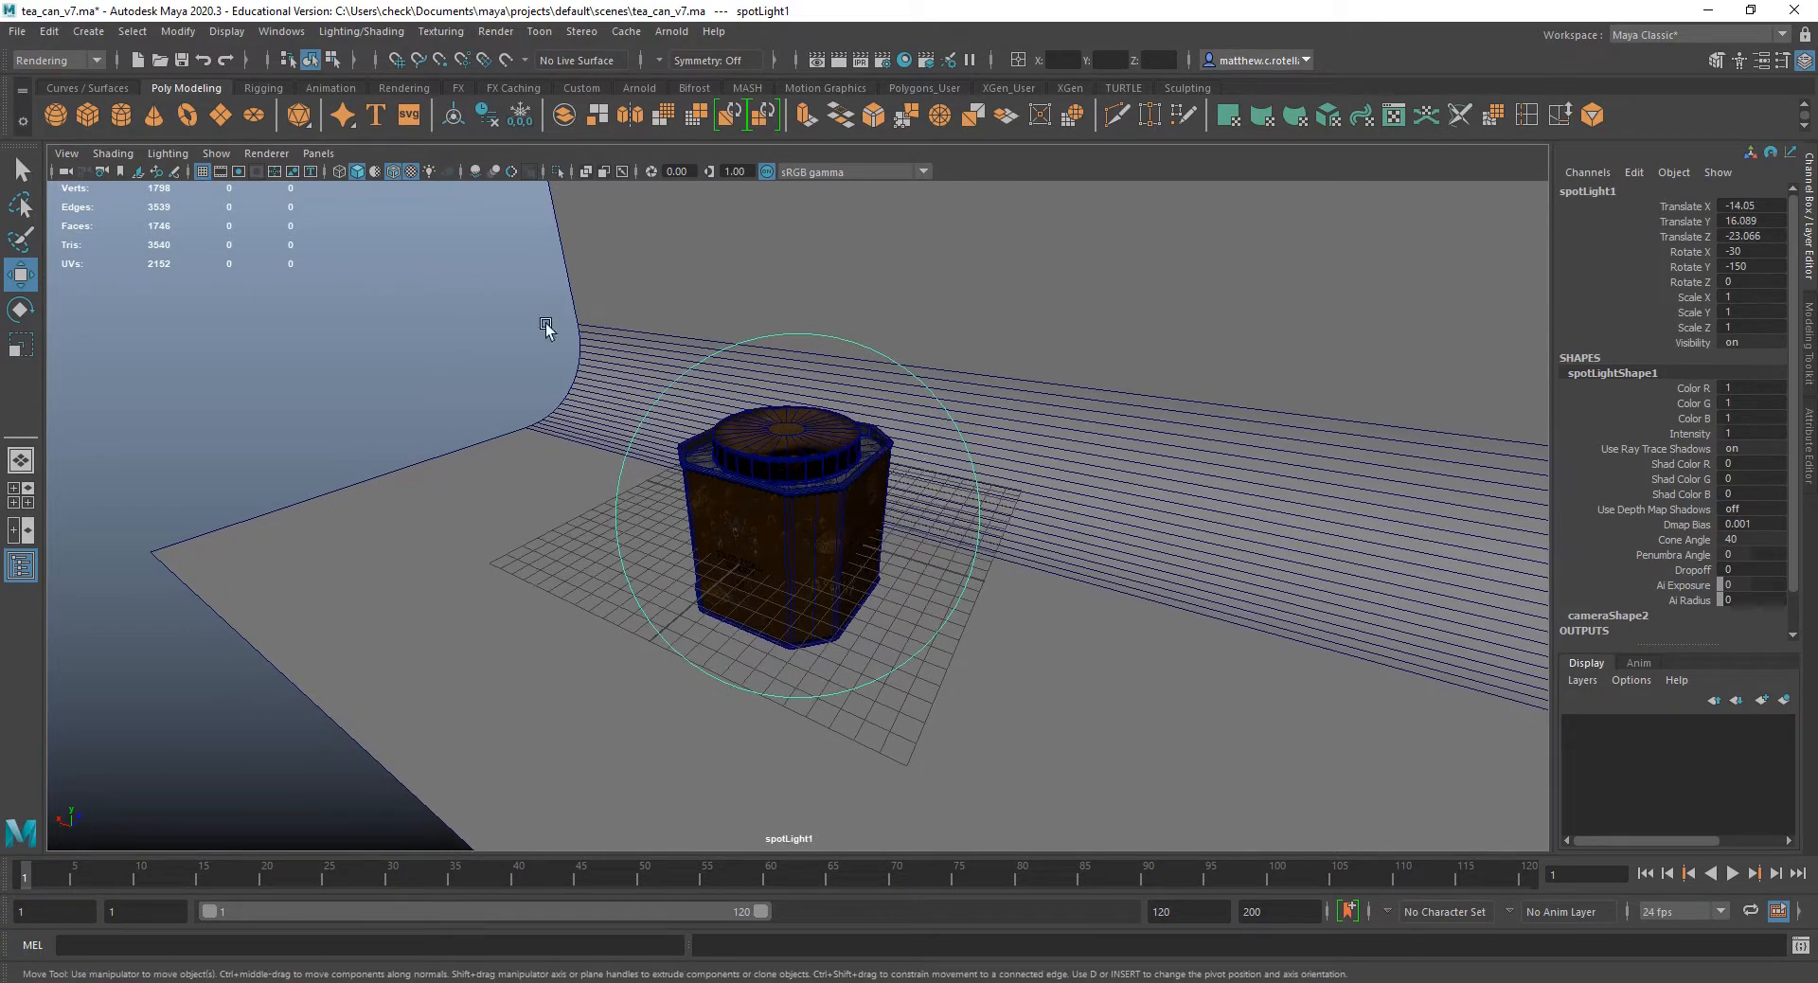
Return the viewport to the persp camera and check the spot light's placement relative to camera1 and the tea can.
click(313, 153)
mouse_move(349, 172)
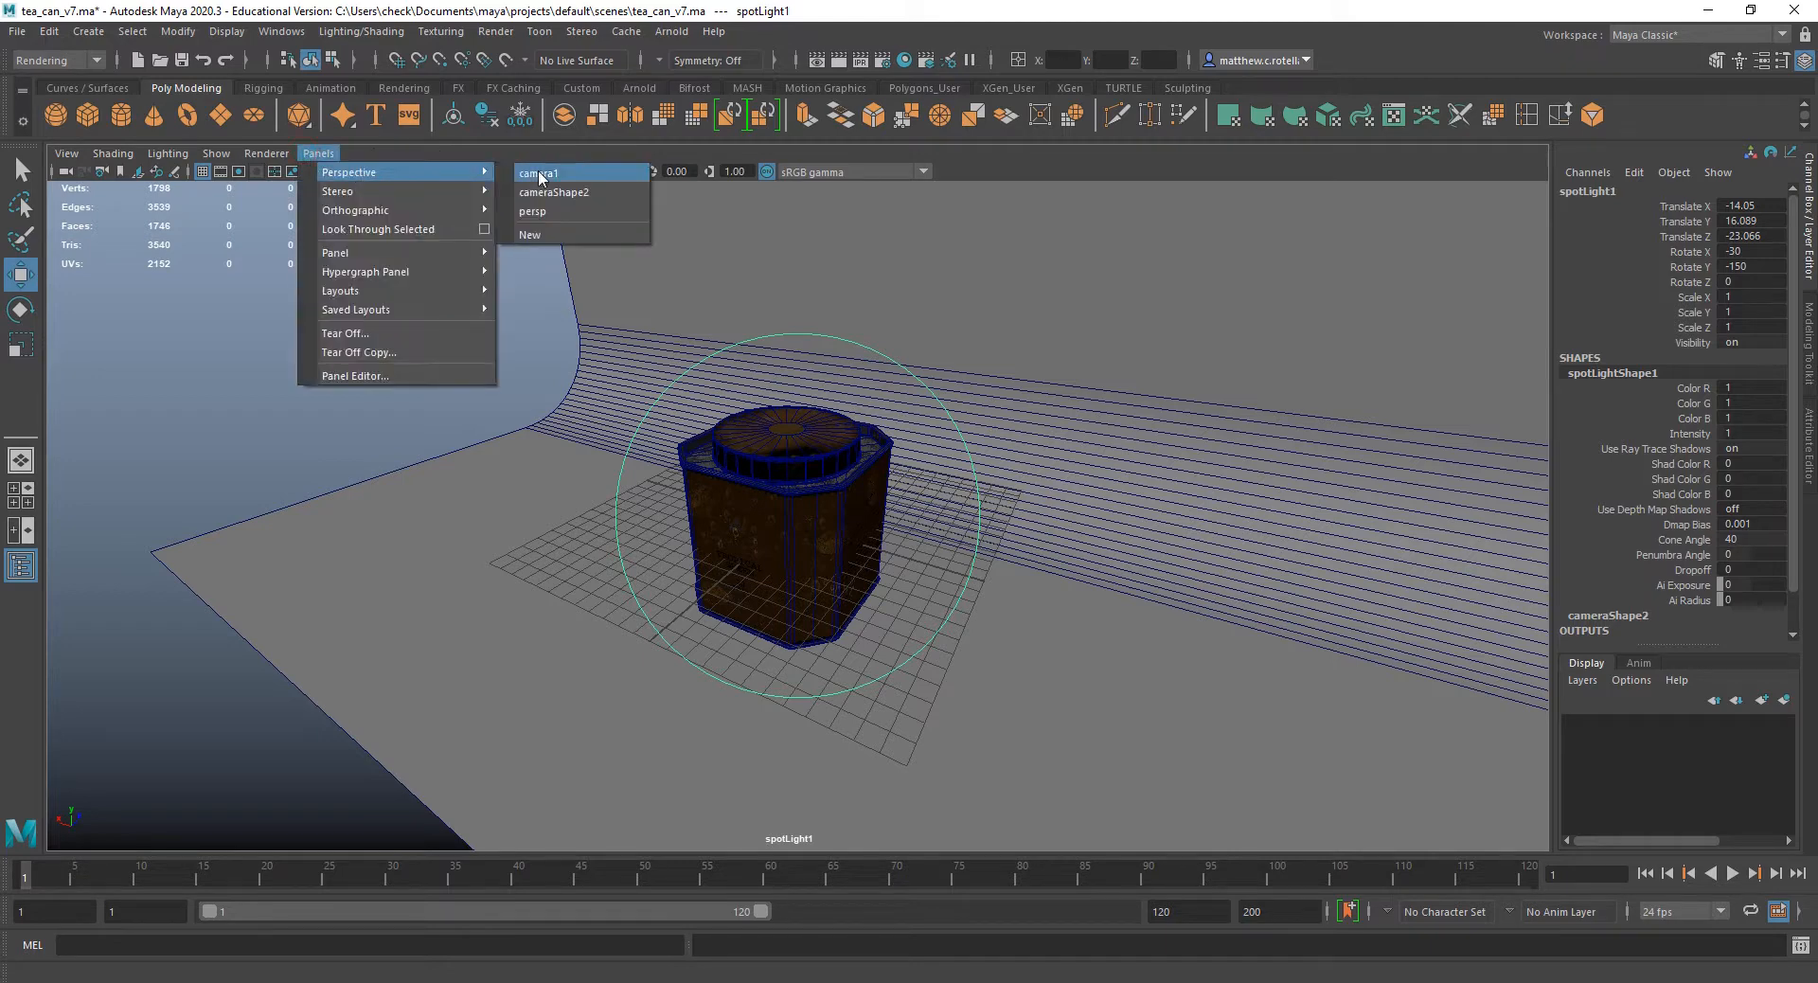
click(558, 211)
scroll(804, 518, down, 2)
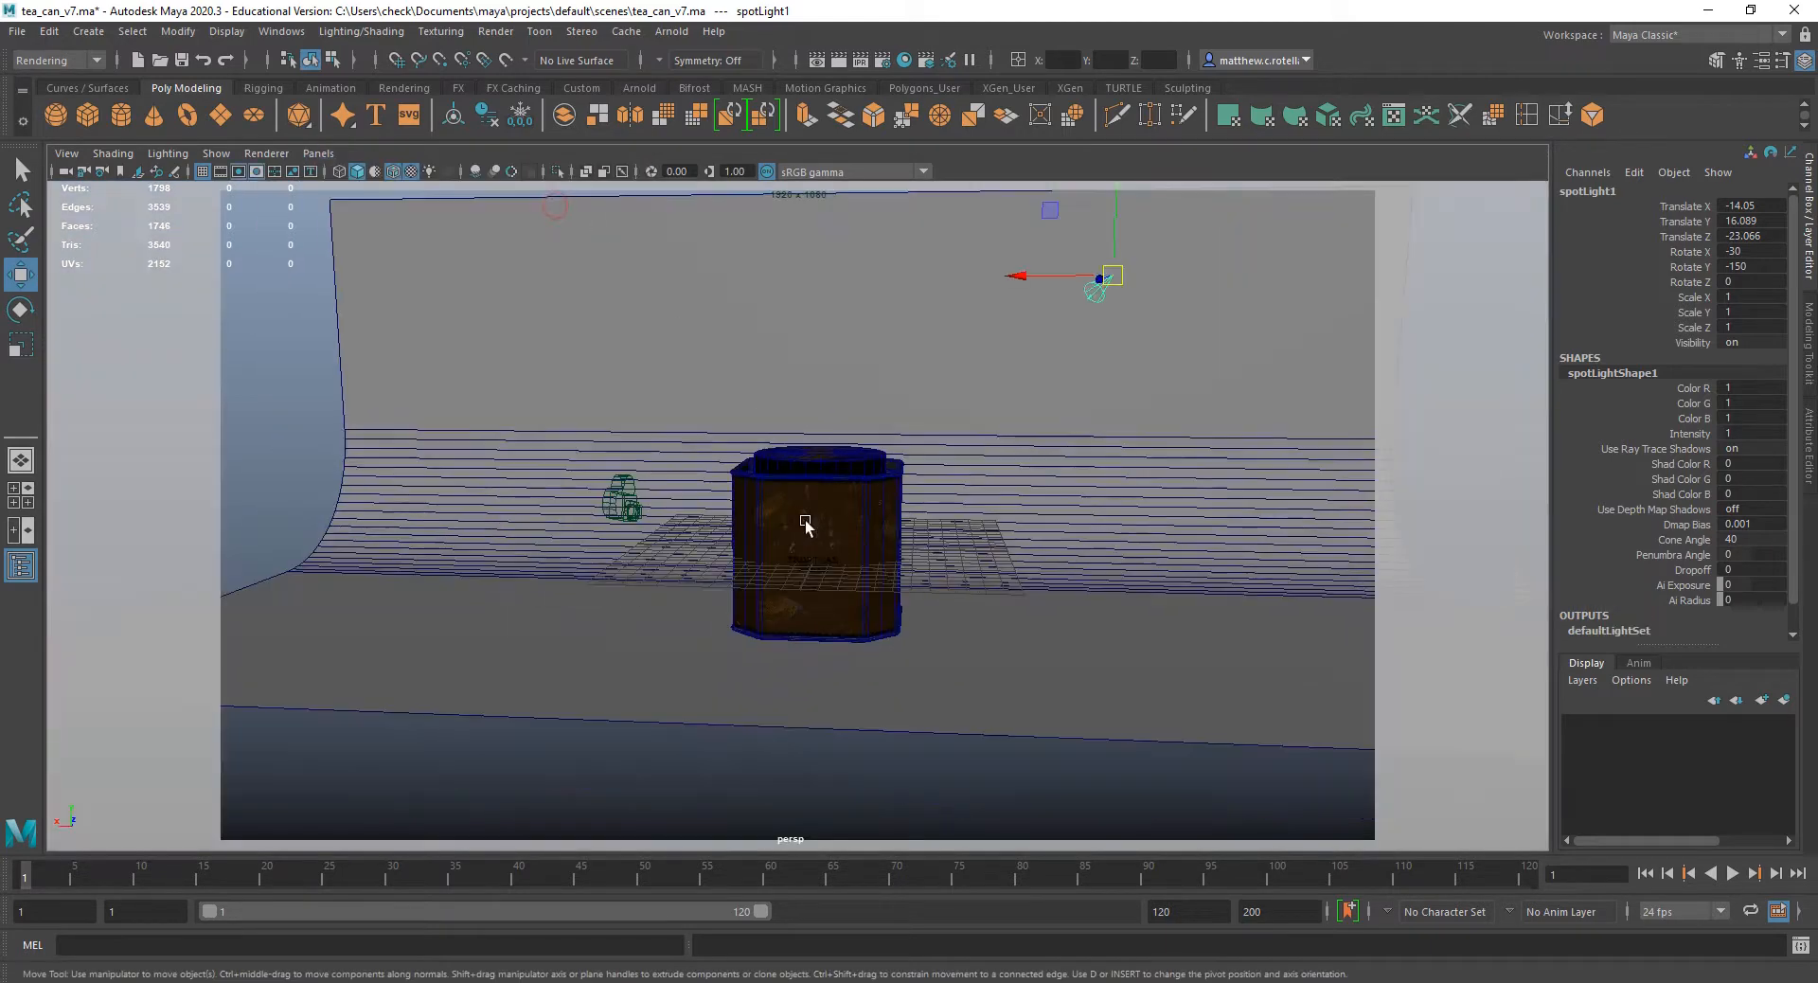
alt+drag(642, 492, 792, 503)
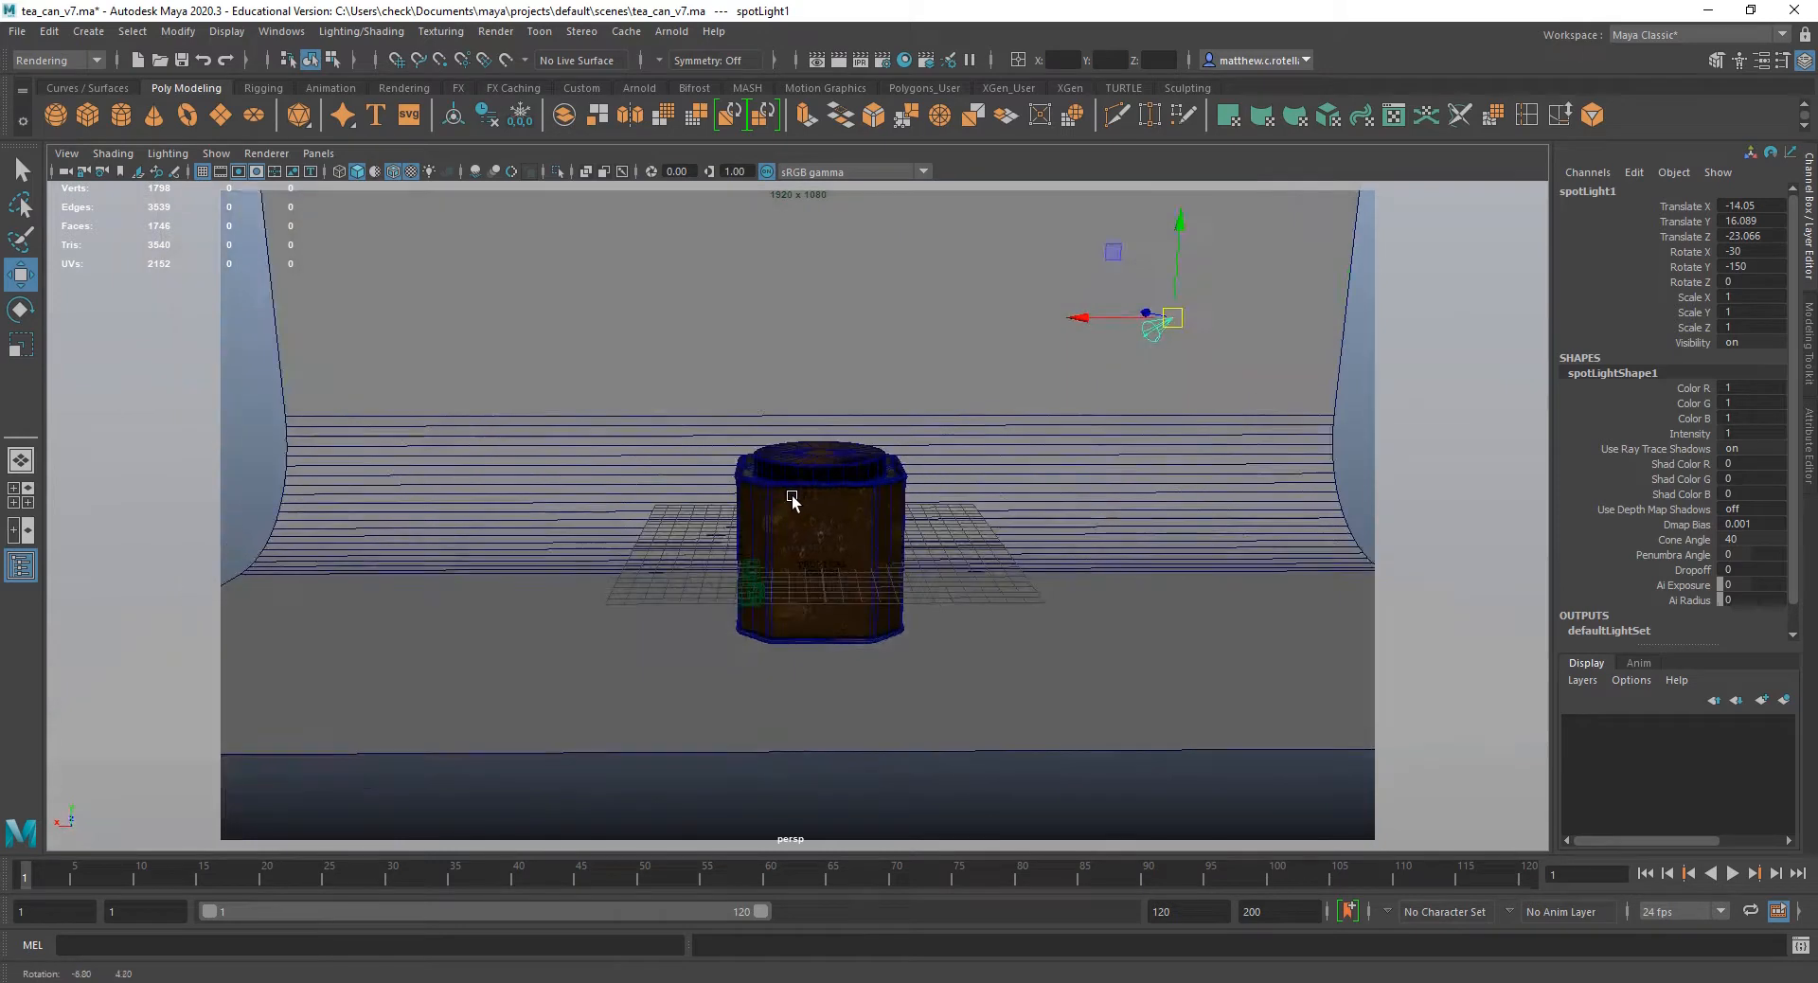
click(754, 573)
alt+drag(1035, 560, 962, 544)
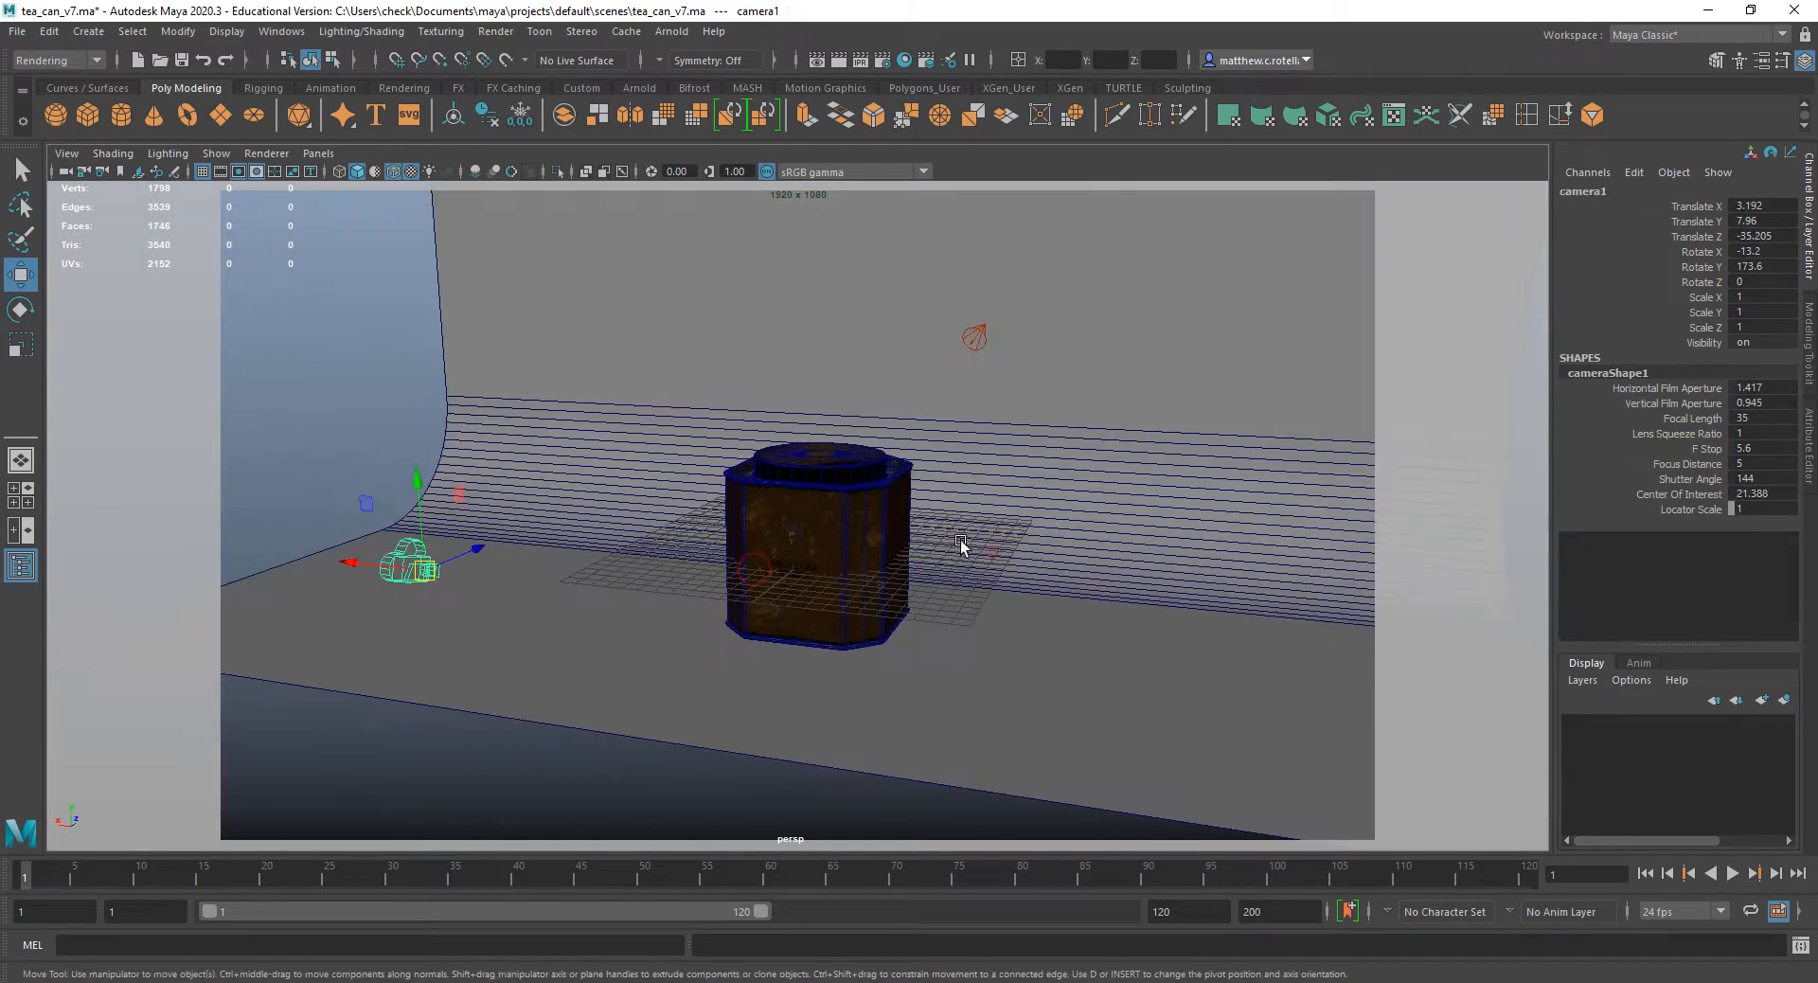
Select the spot light and set its Arnold exposure to 12.
click(985, 334)
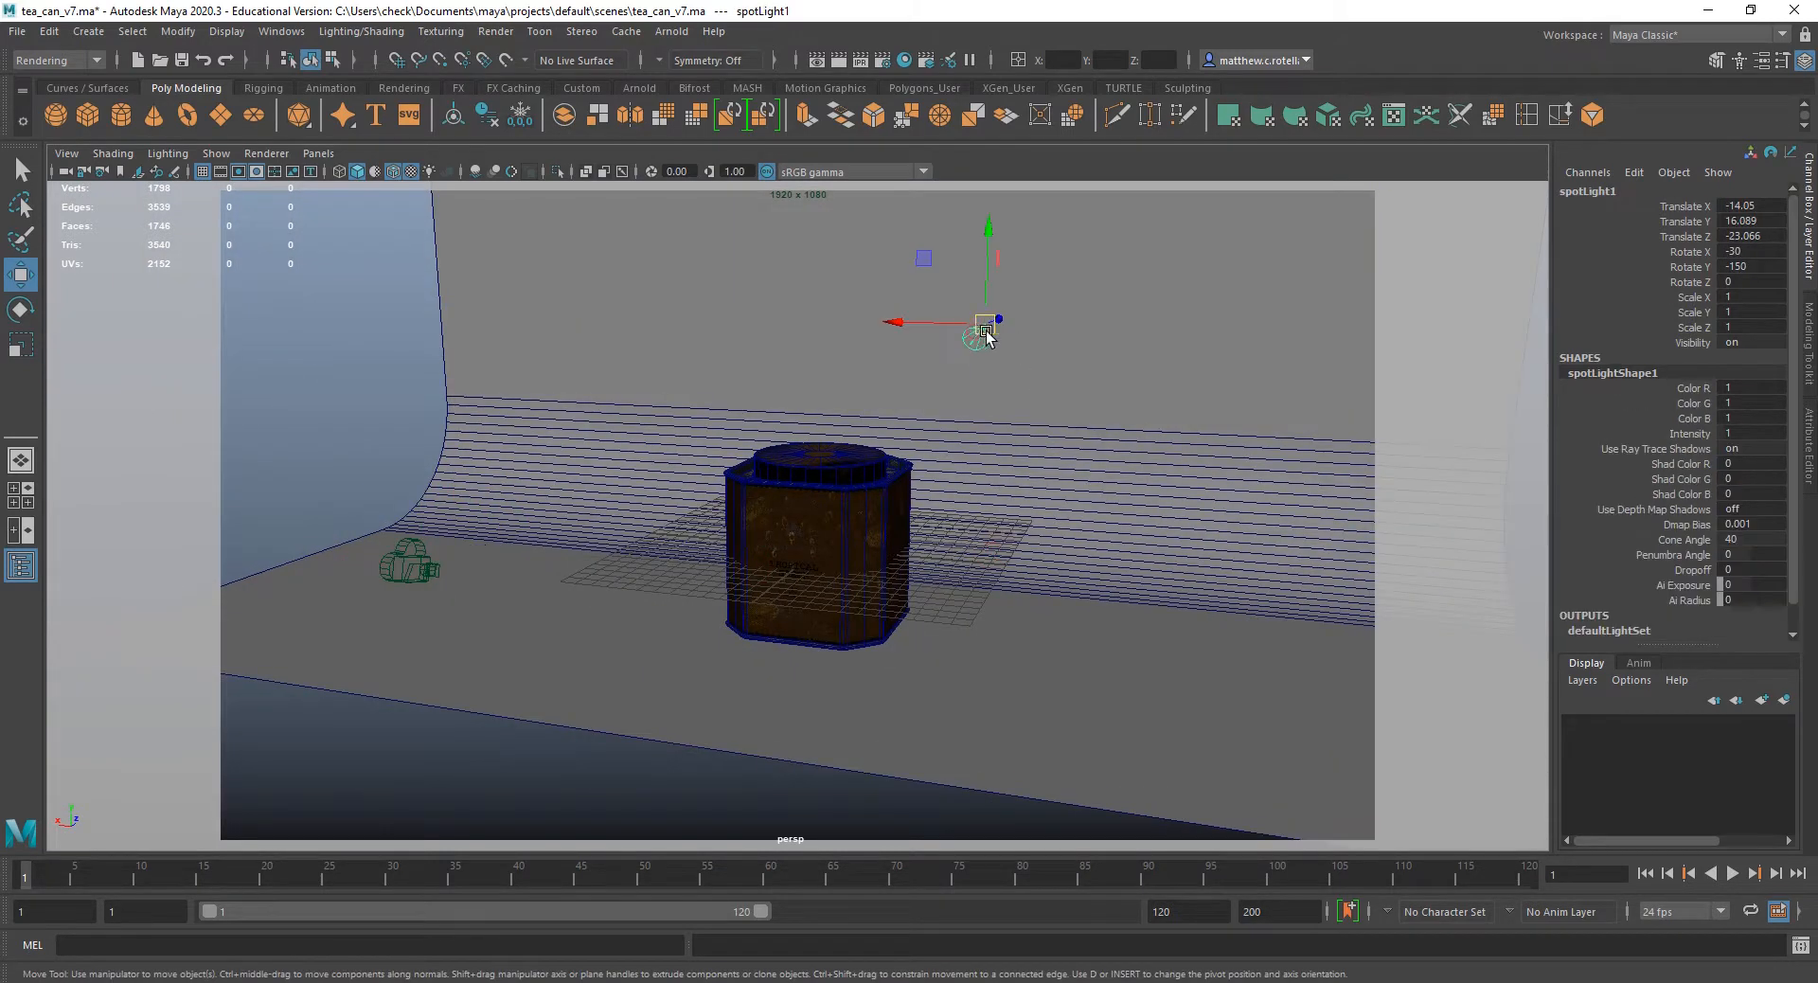
click(1808, 445)
scroll(1494, 491, up, 5)
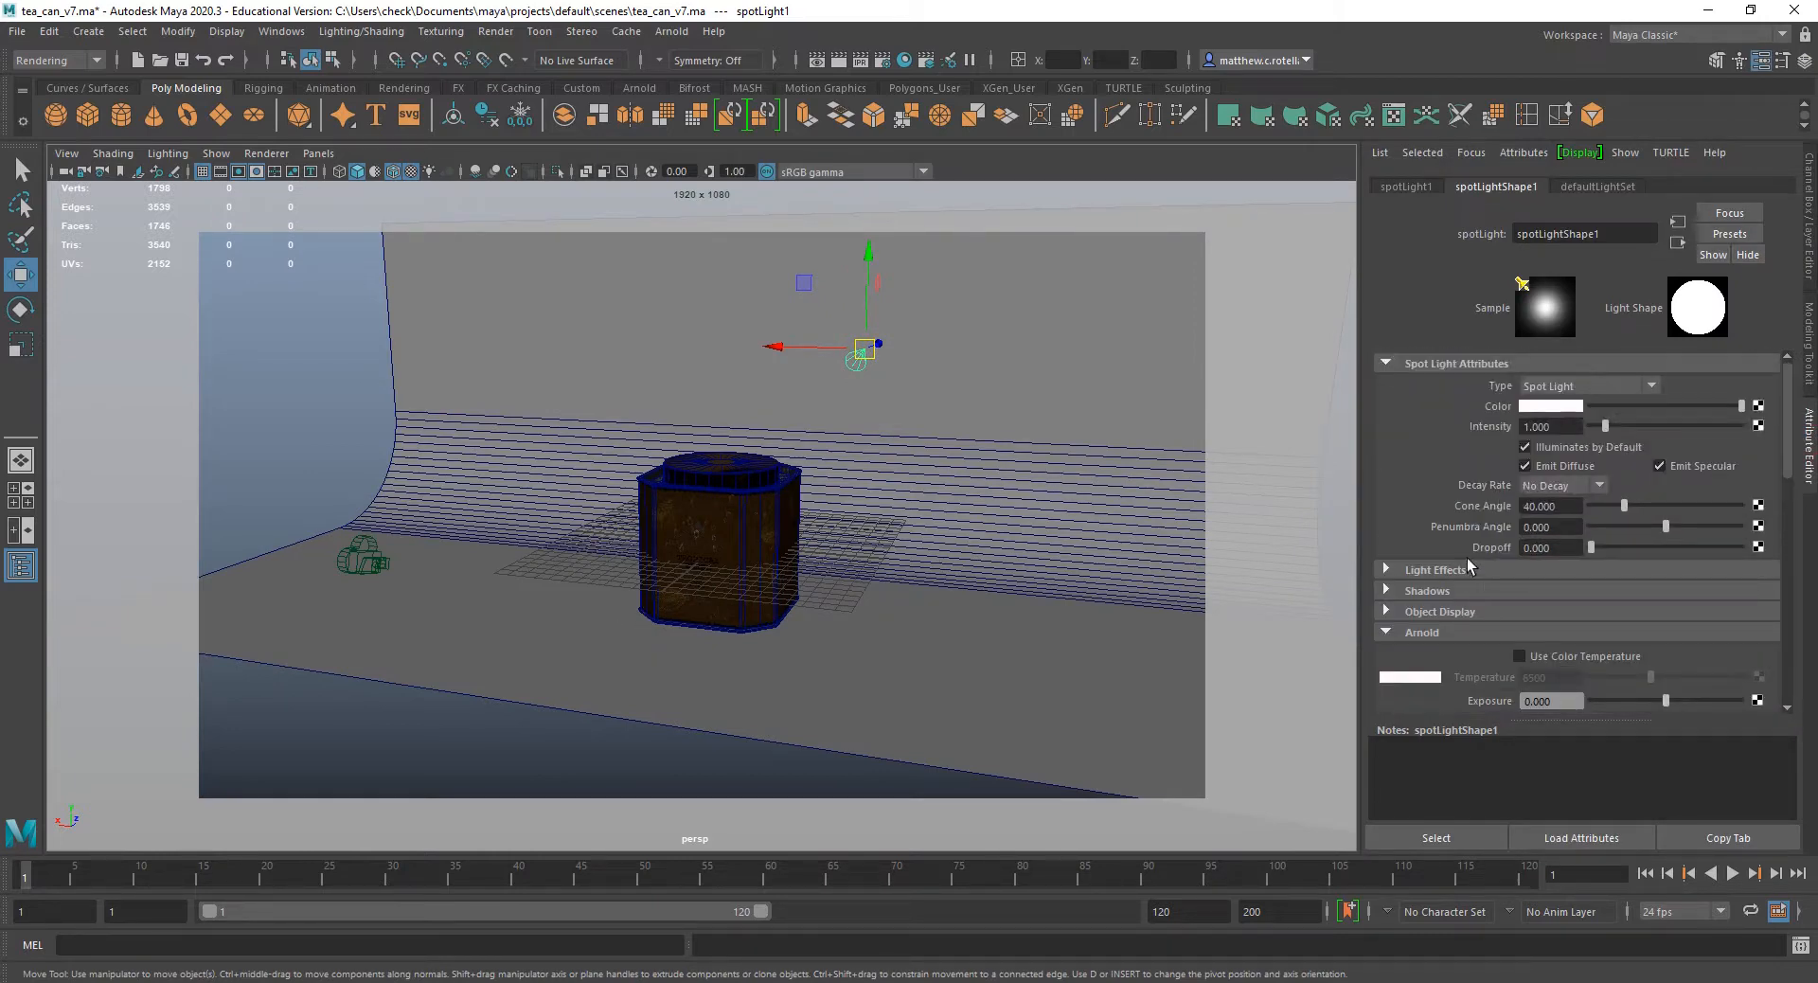
click(1430, 632)
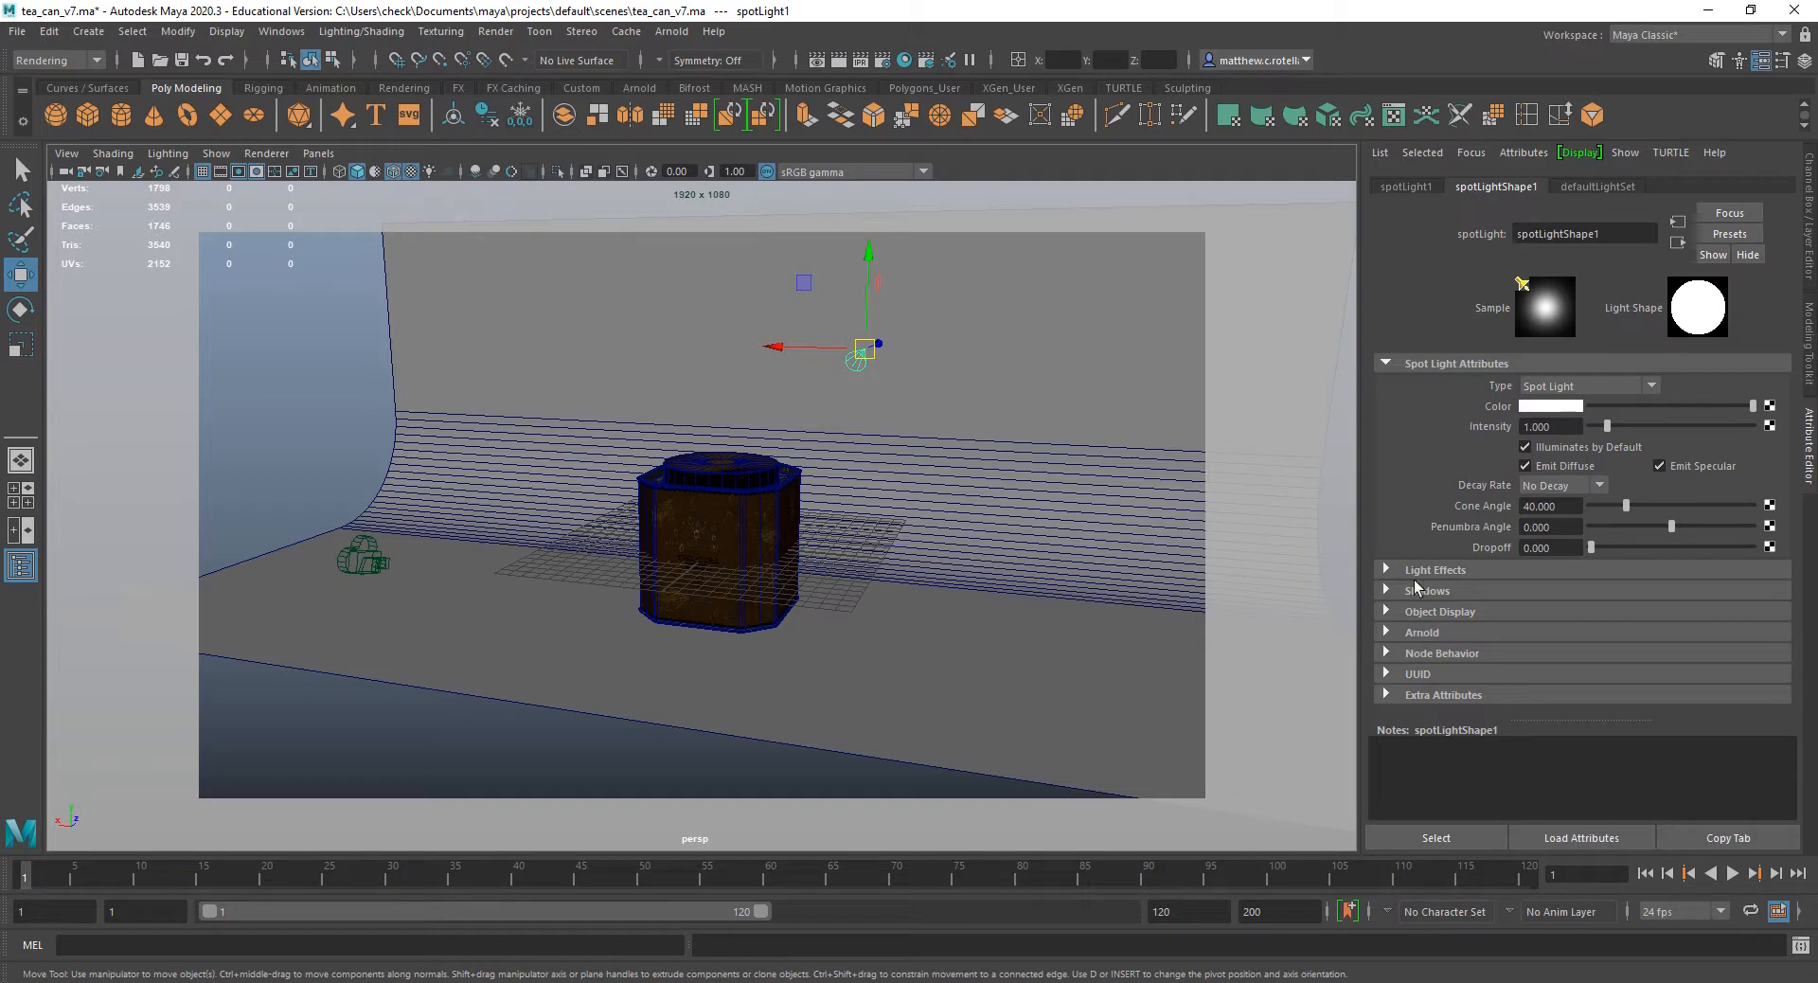
click(1411, 632)
scroll(1469, 553, down, 3)
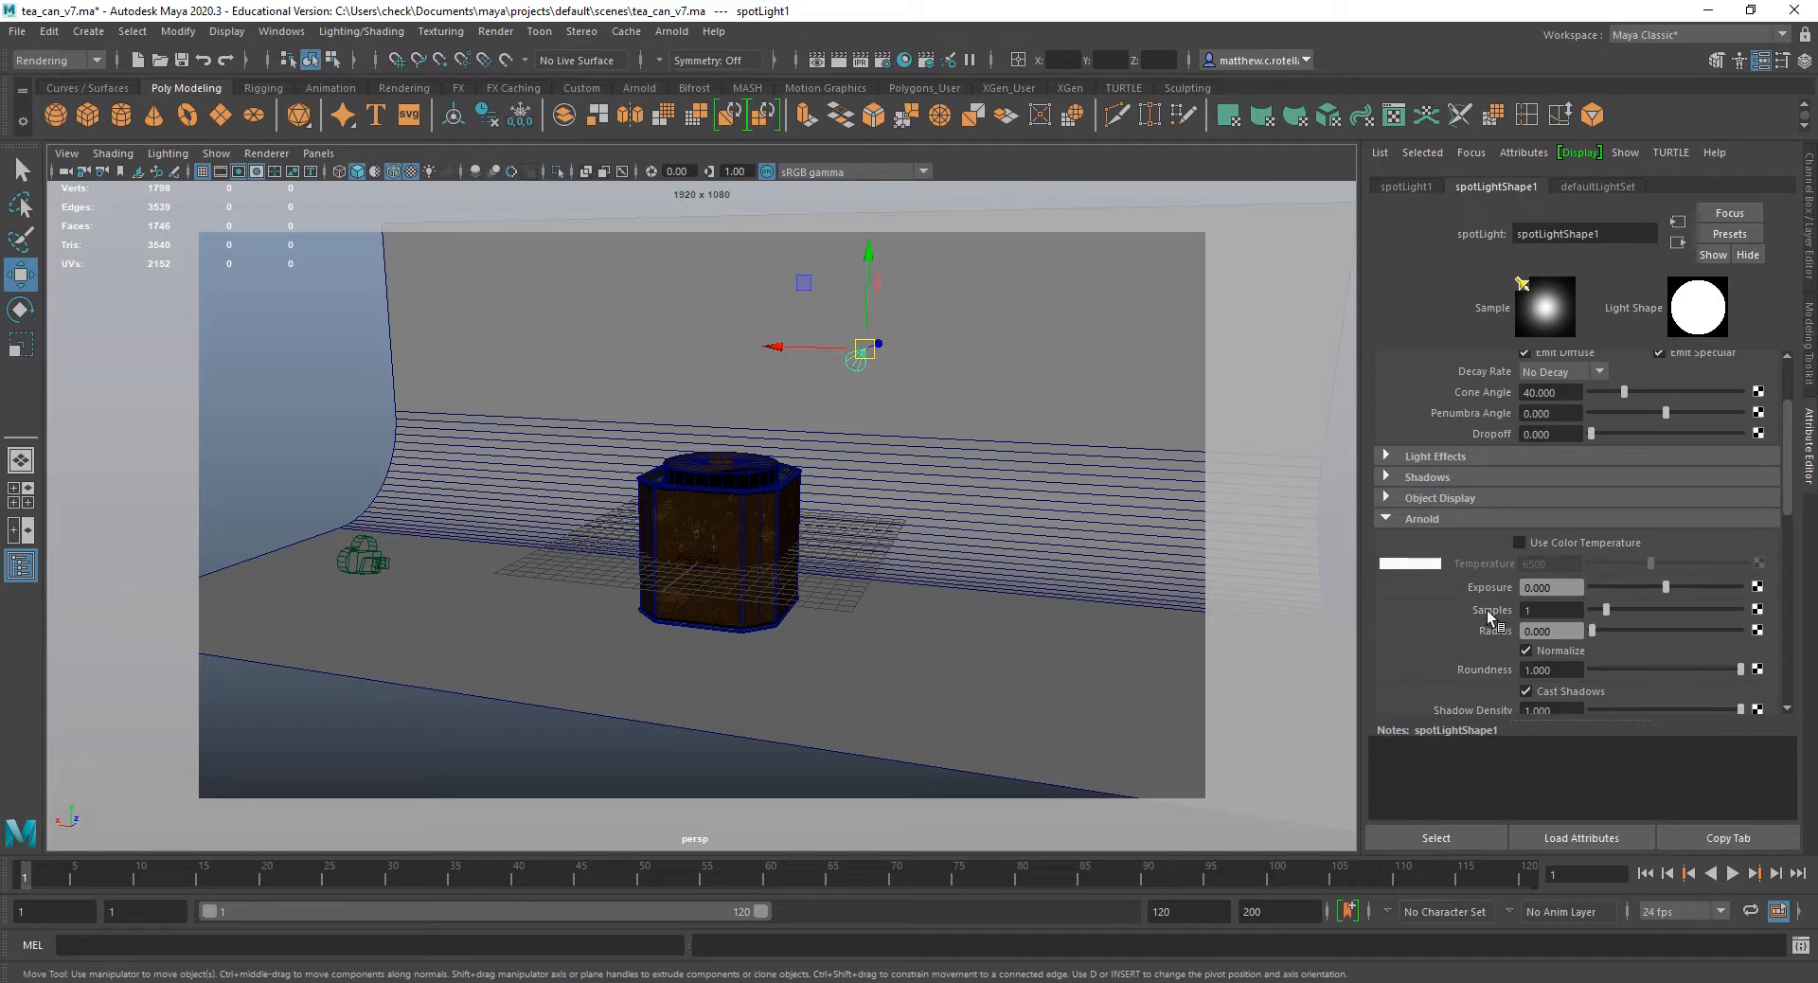
scroll(1489, 618, down, 3)
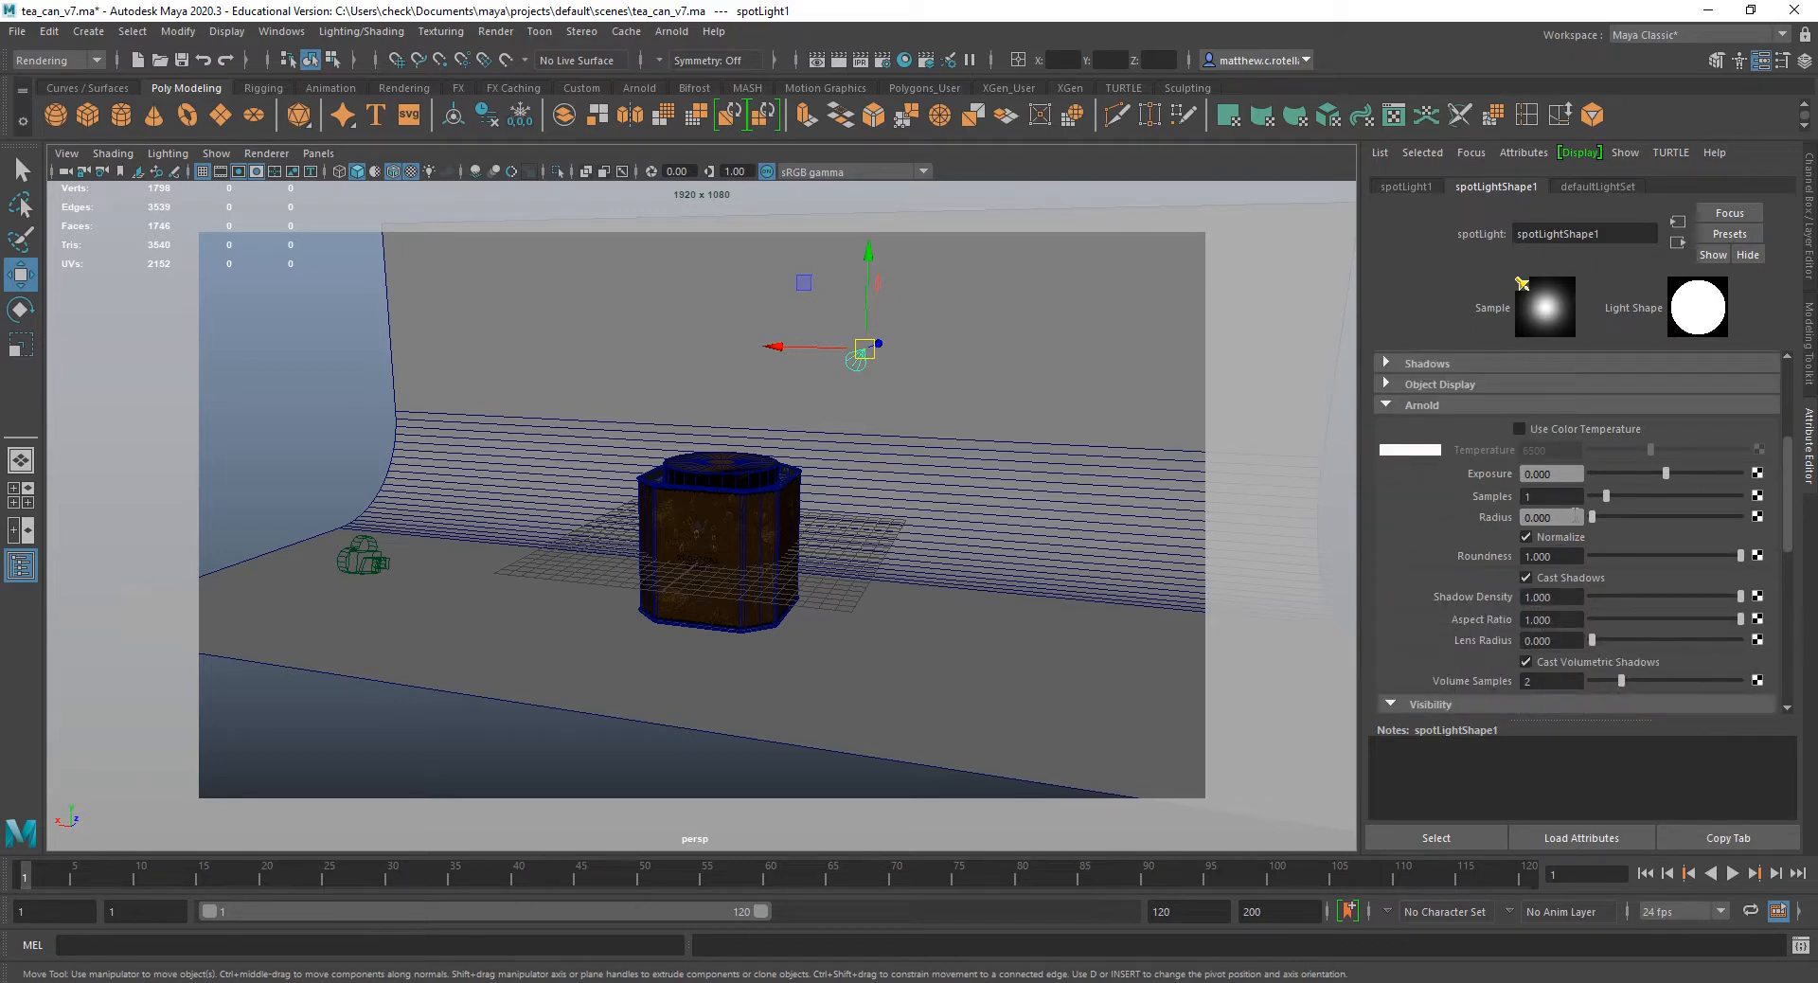
click(1572, 471)
text(12)
key(Return)
Start an Arnold render of the scene and switch the viewport to look through camera1.
click(675, 33)
click(716, 70)
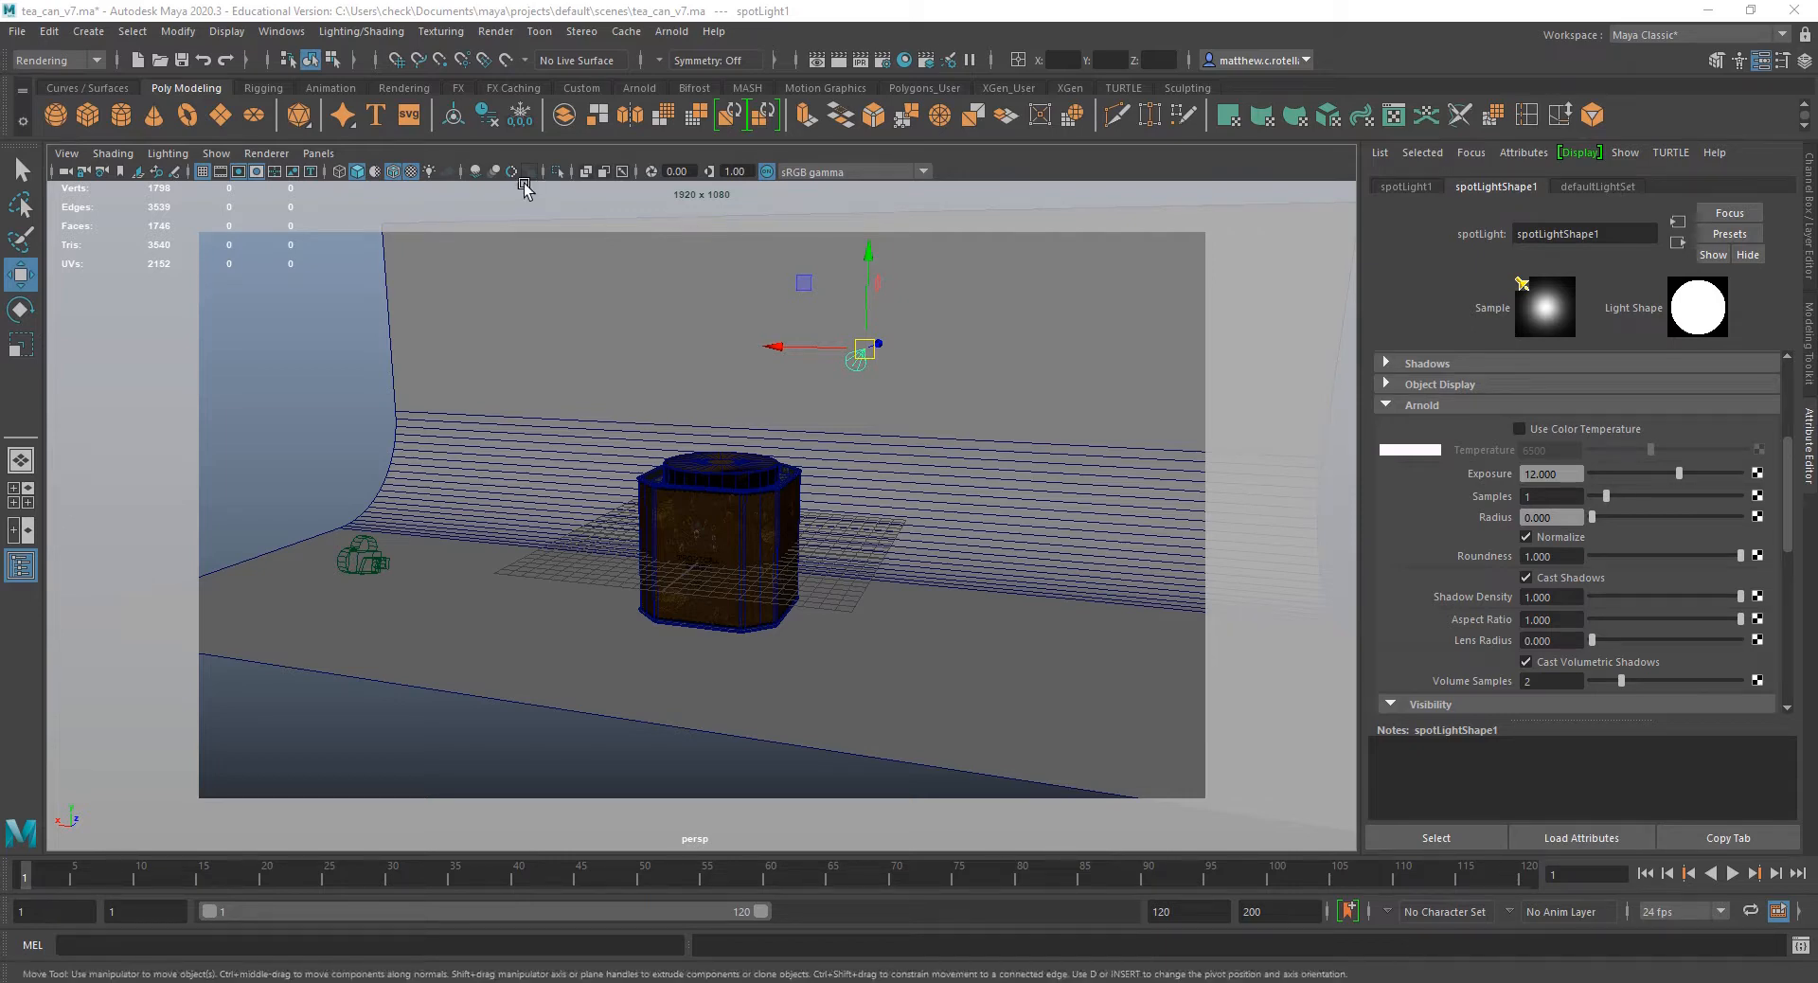
click(319, 152)
mouse_move(416, 175)
click(539, 173)
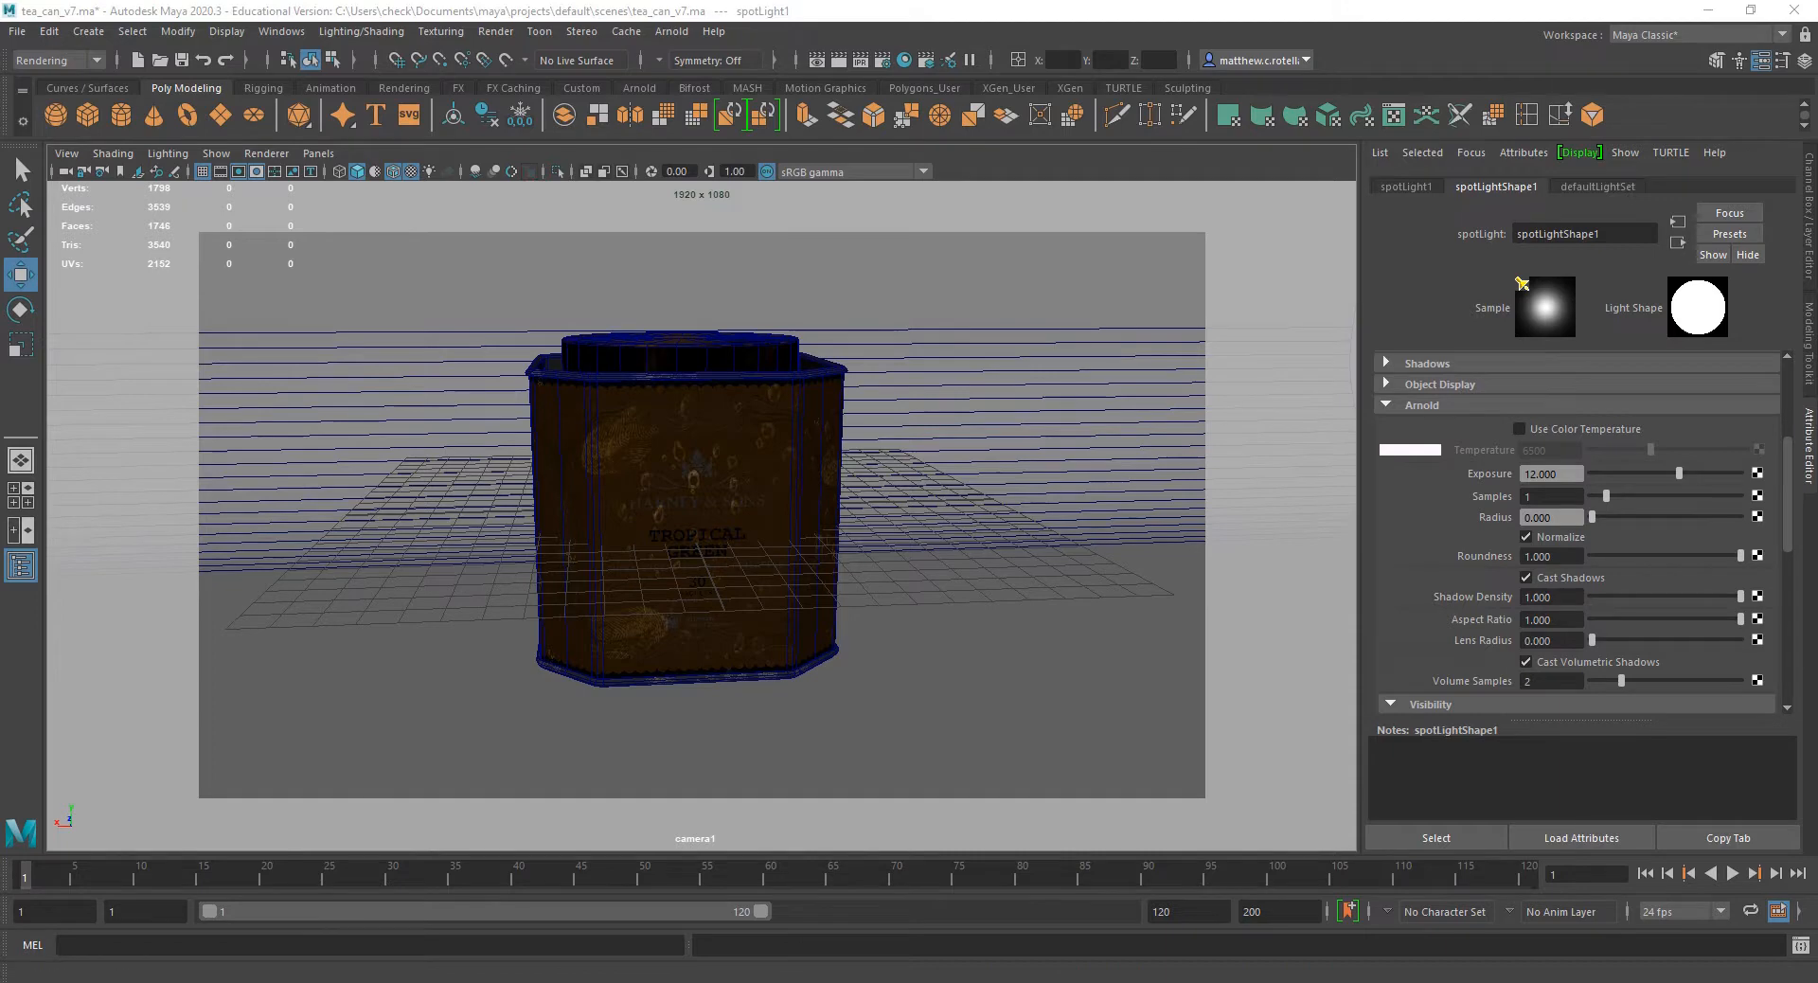
Check which camera is chosen in the Arnold RenderView, keep cameraShape1, and close the render window.
drag(0, 161, 730, 217)
click(81, 171)
click(598, 241)
click(628, 301)
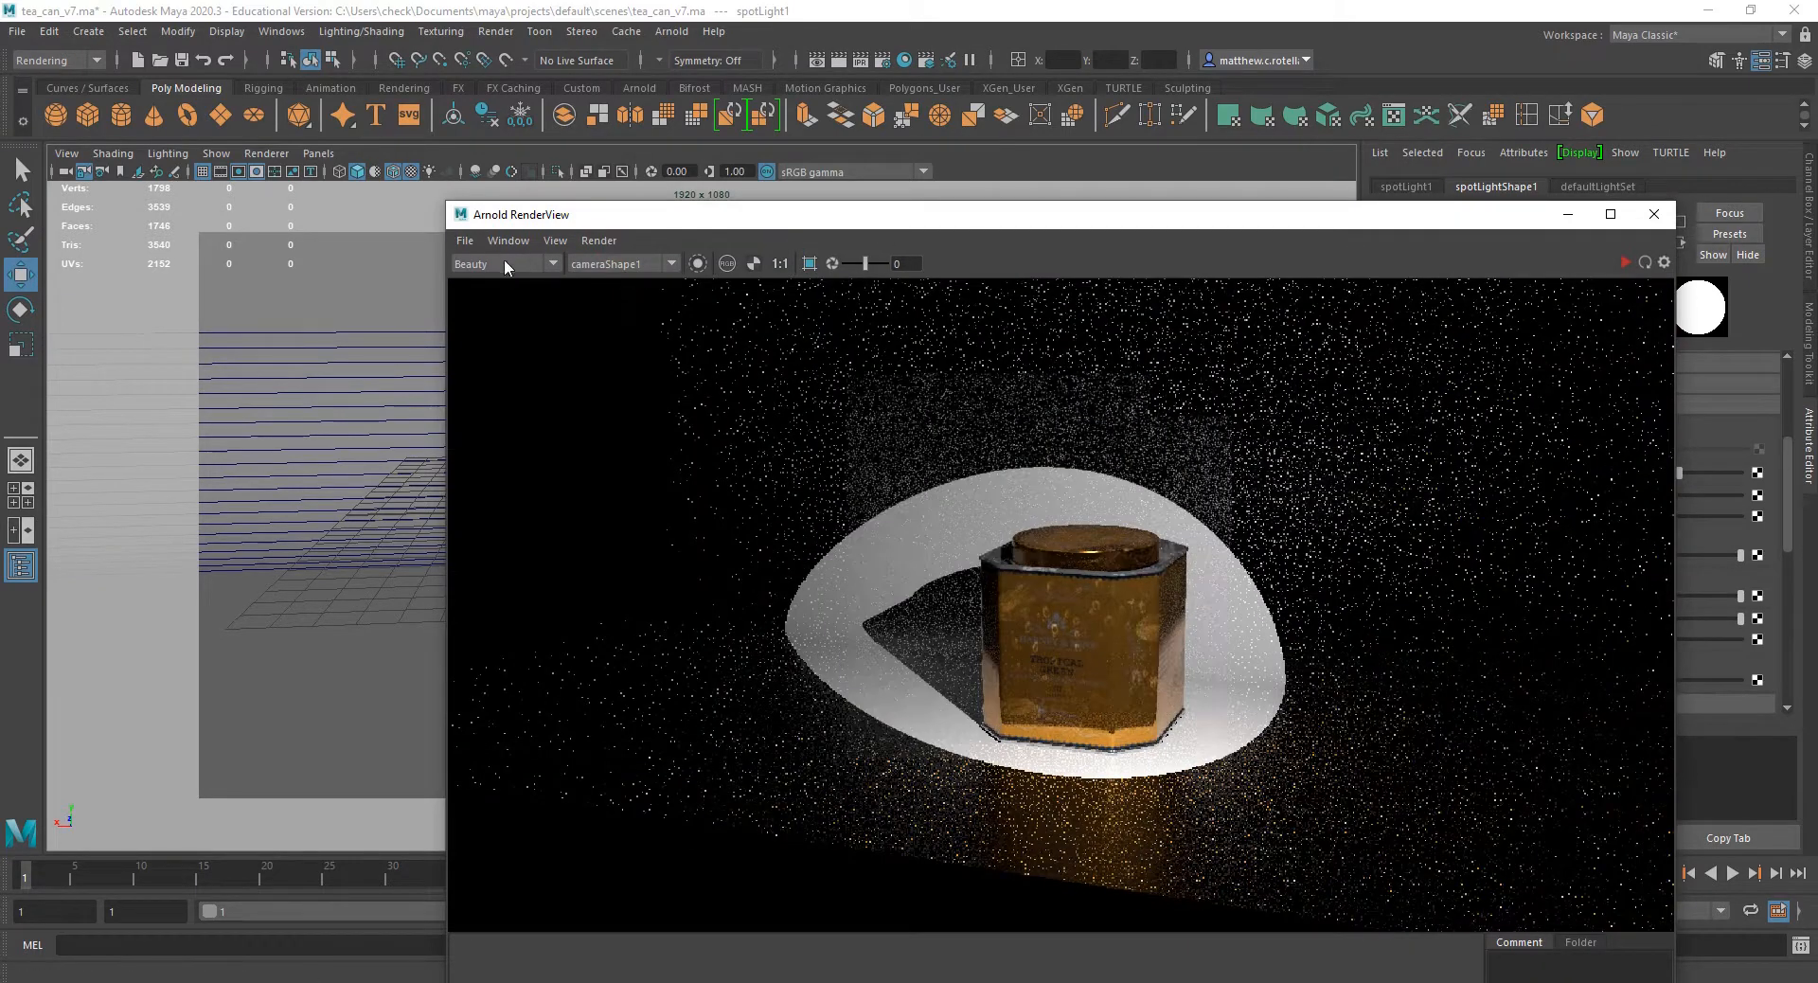
click(609, 260)
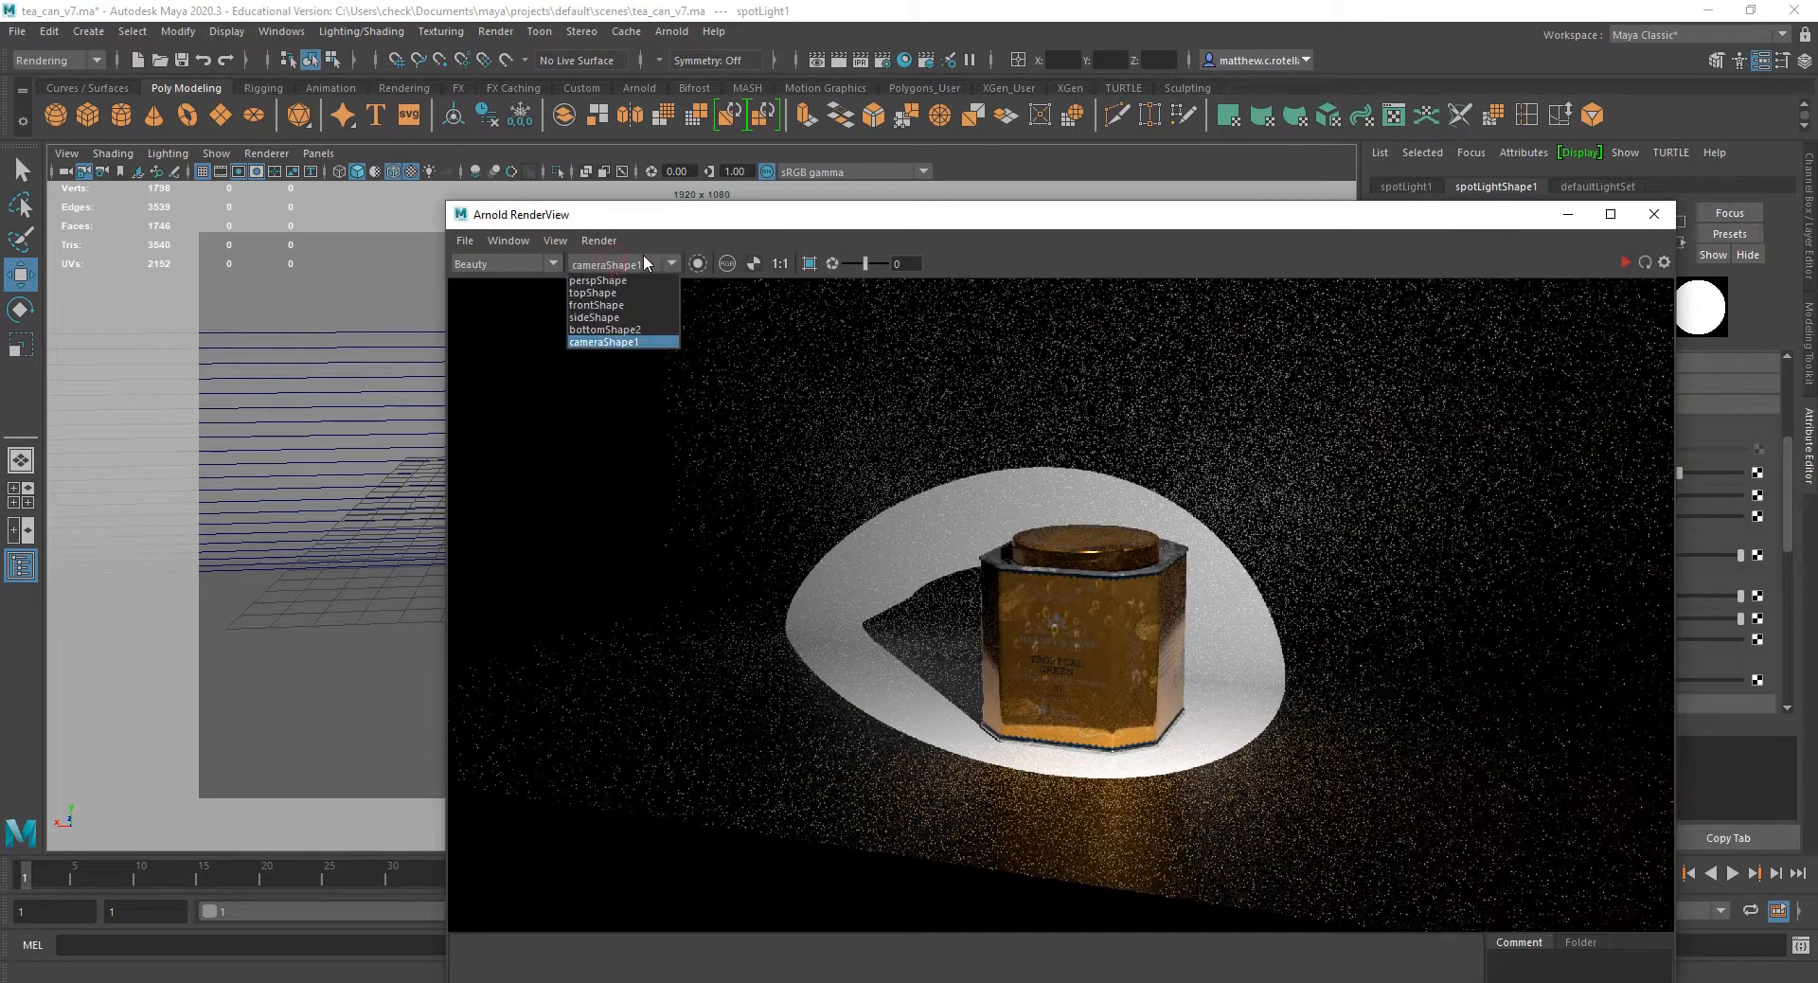
click(752, 242)
click(1655, 214)
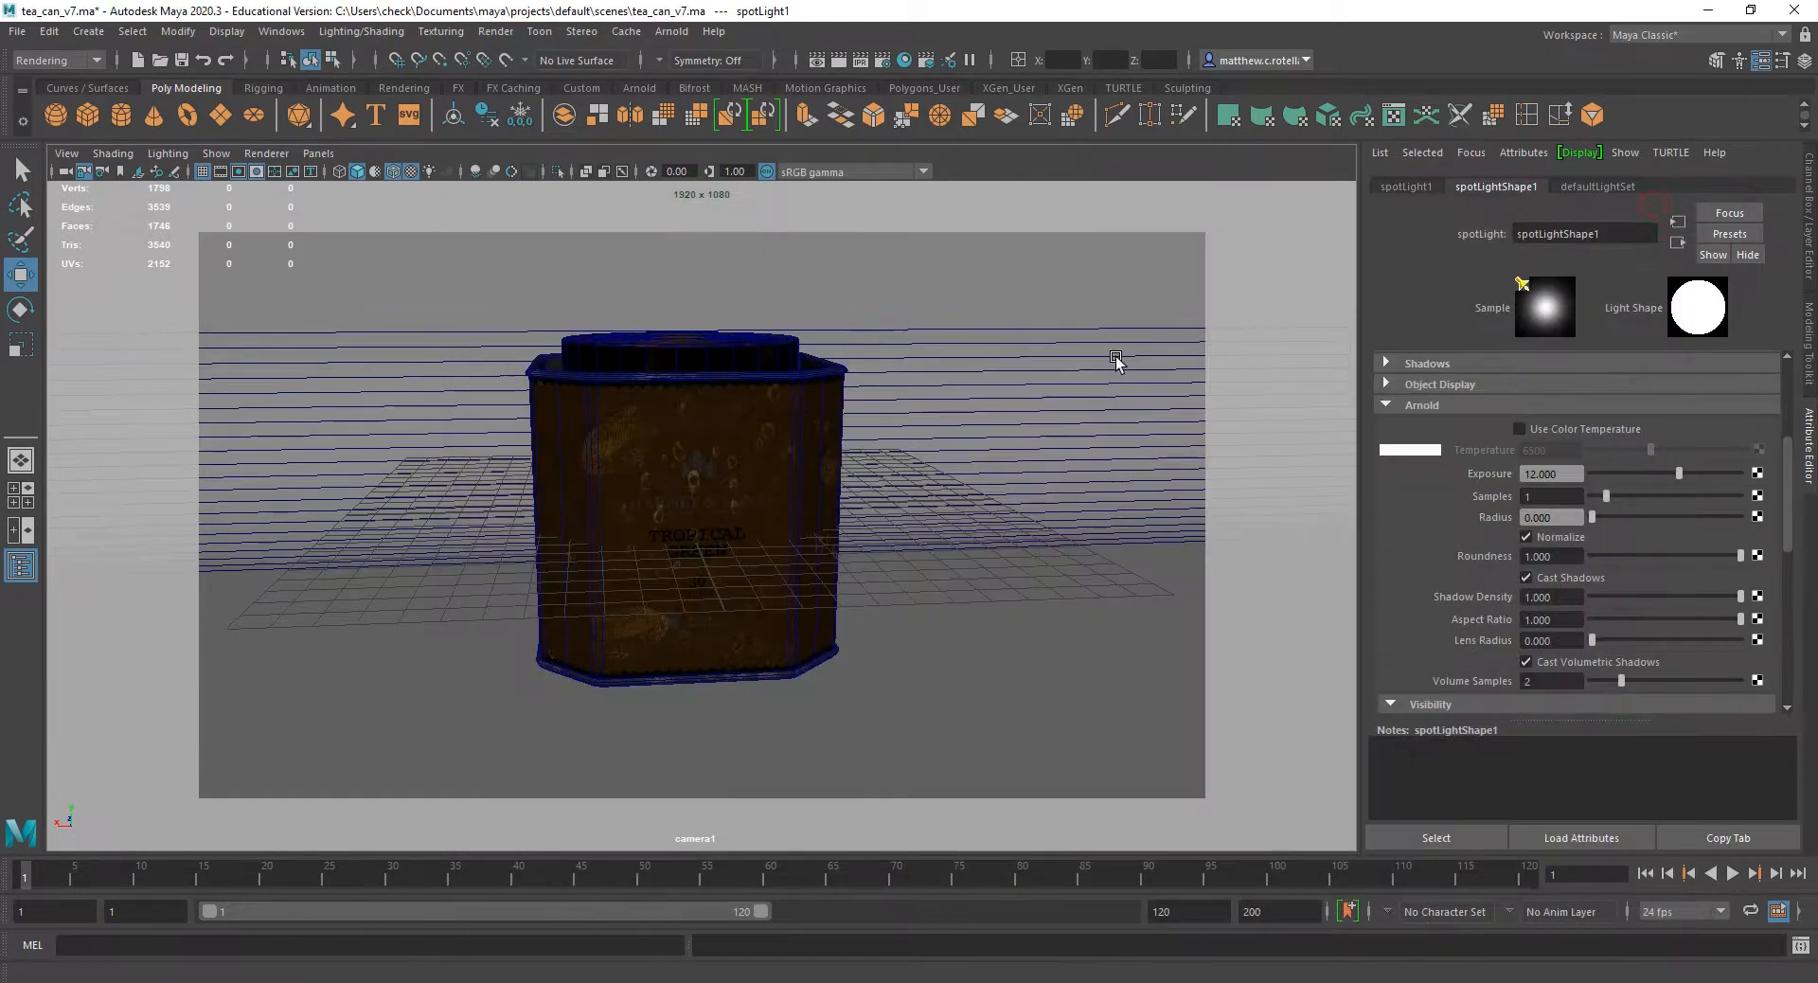
Render the tea can through camera1 with Arnold and fit the whole image in the RenderView for inspection.
click(671, 31)
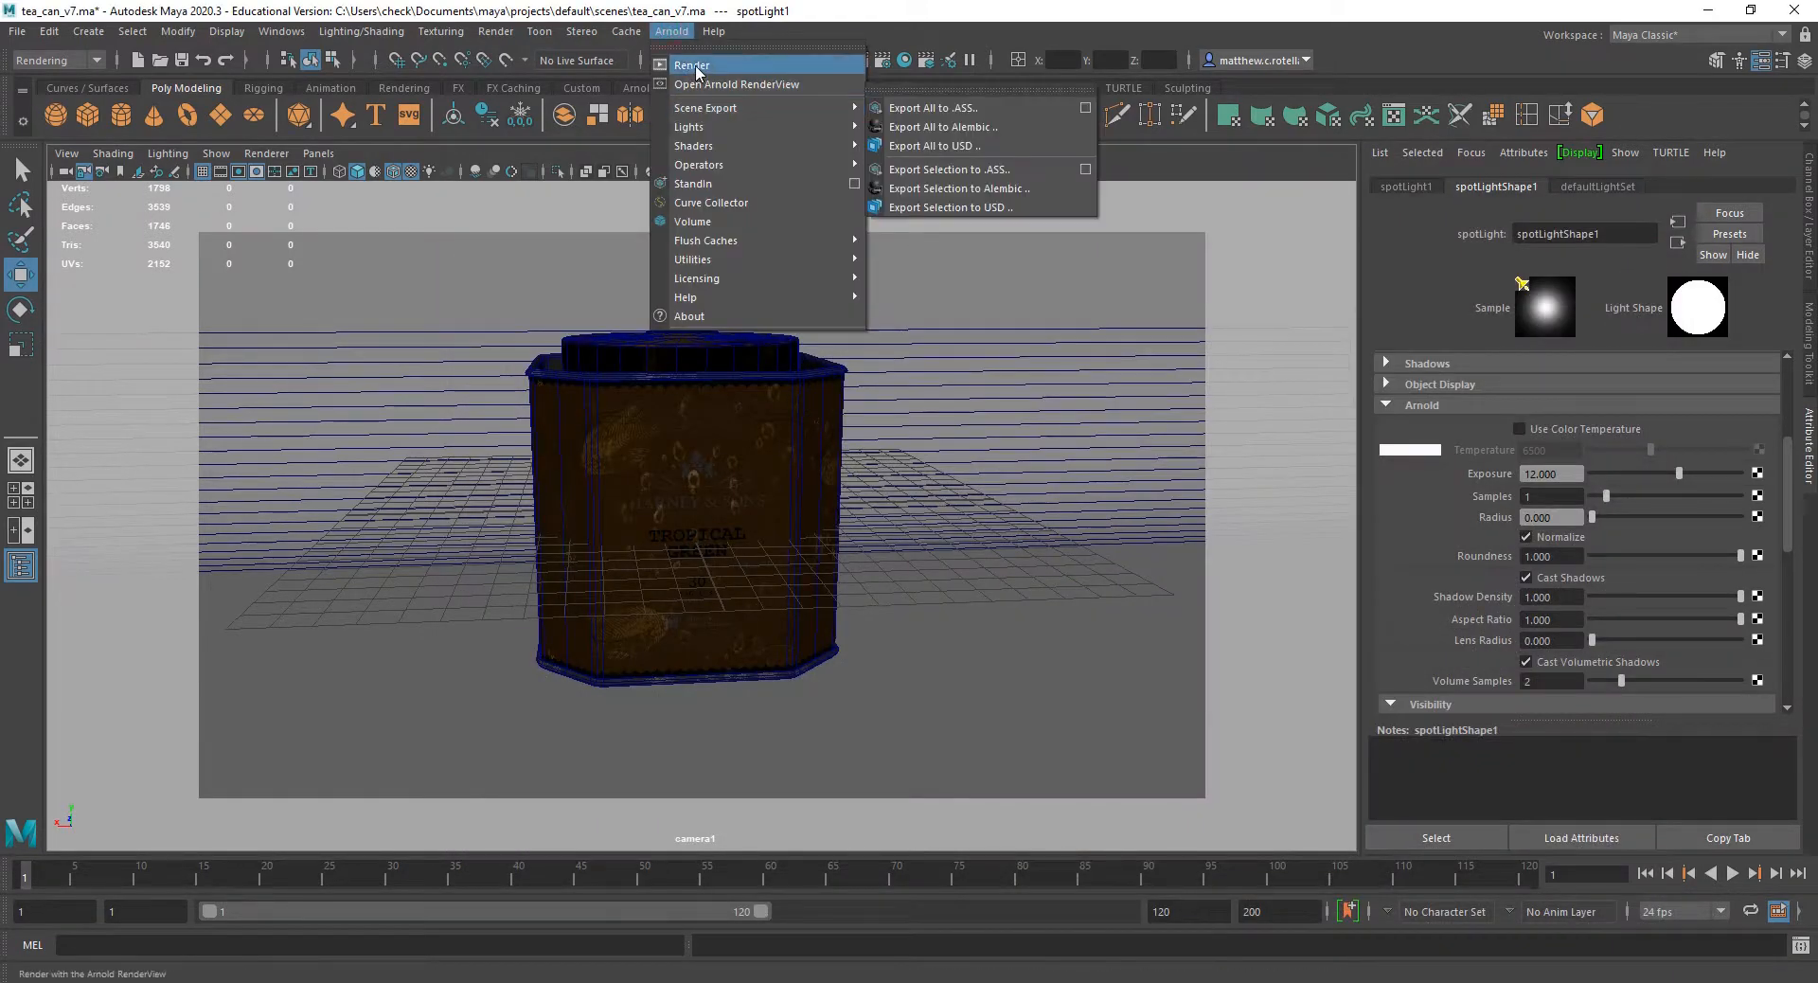
click(695, 64)
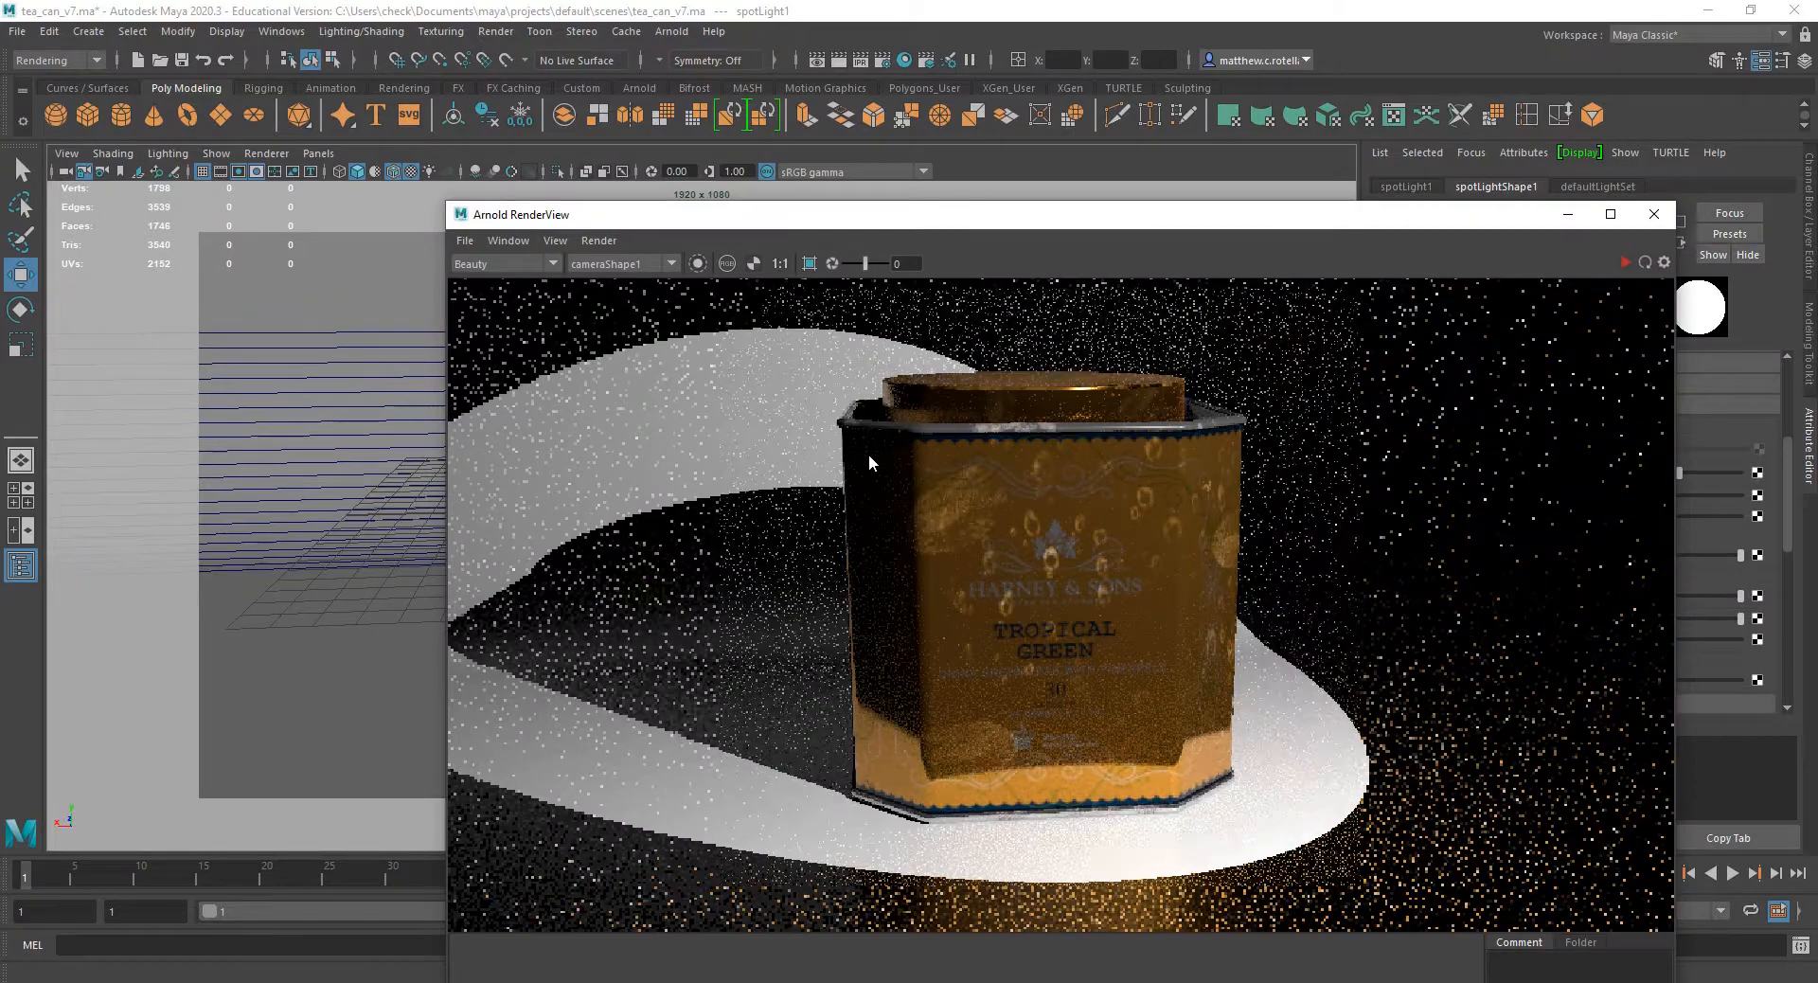
scroll(868, 453, down, 2)
middle_drag(870, 457, 940, 549)
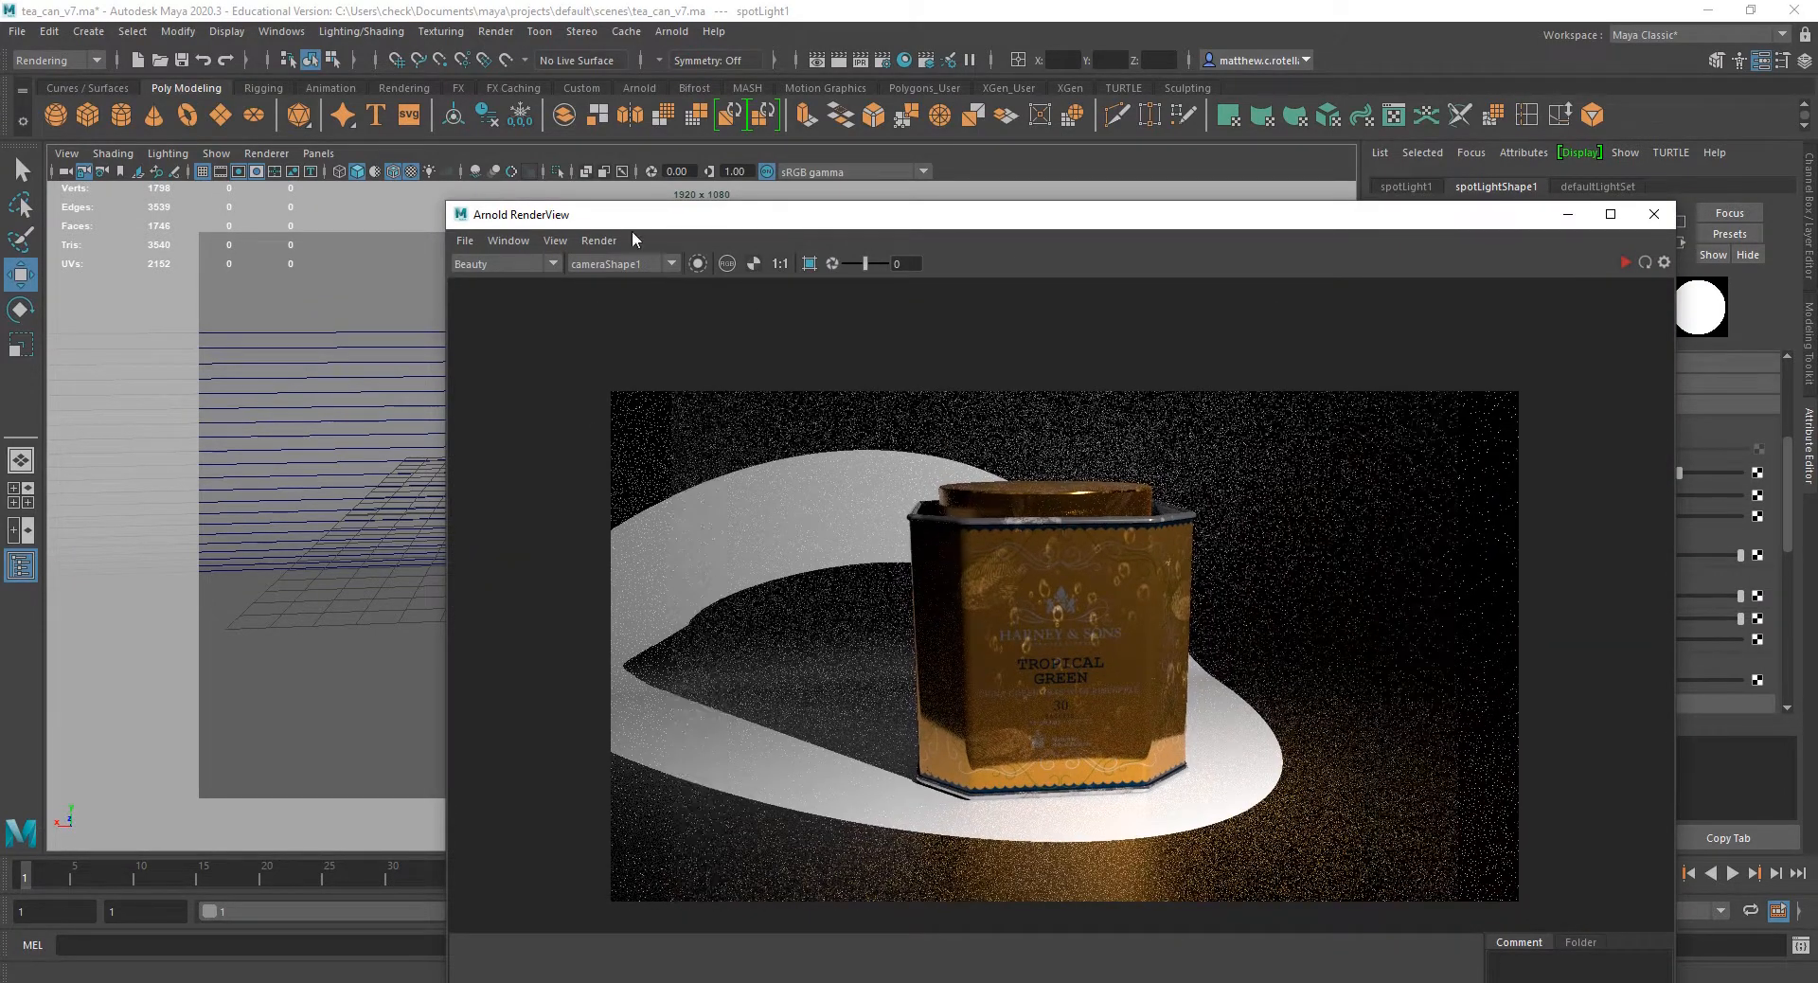
drag(696, 220, 538, 127)
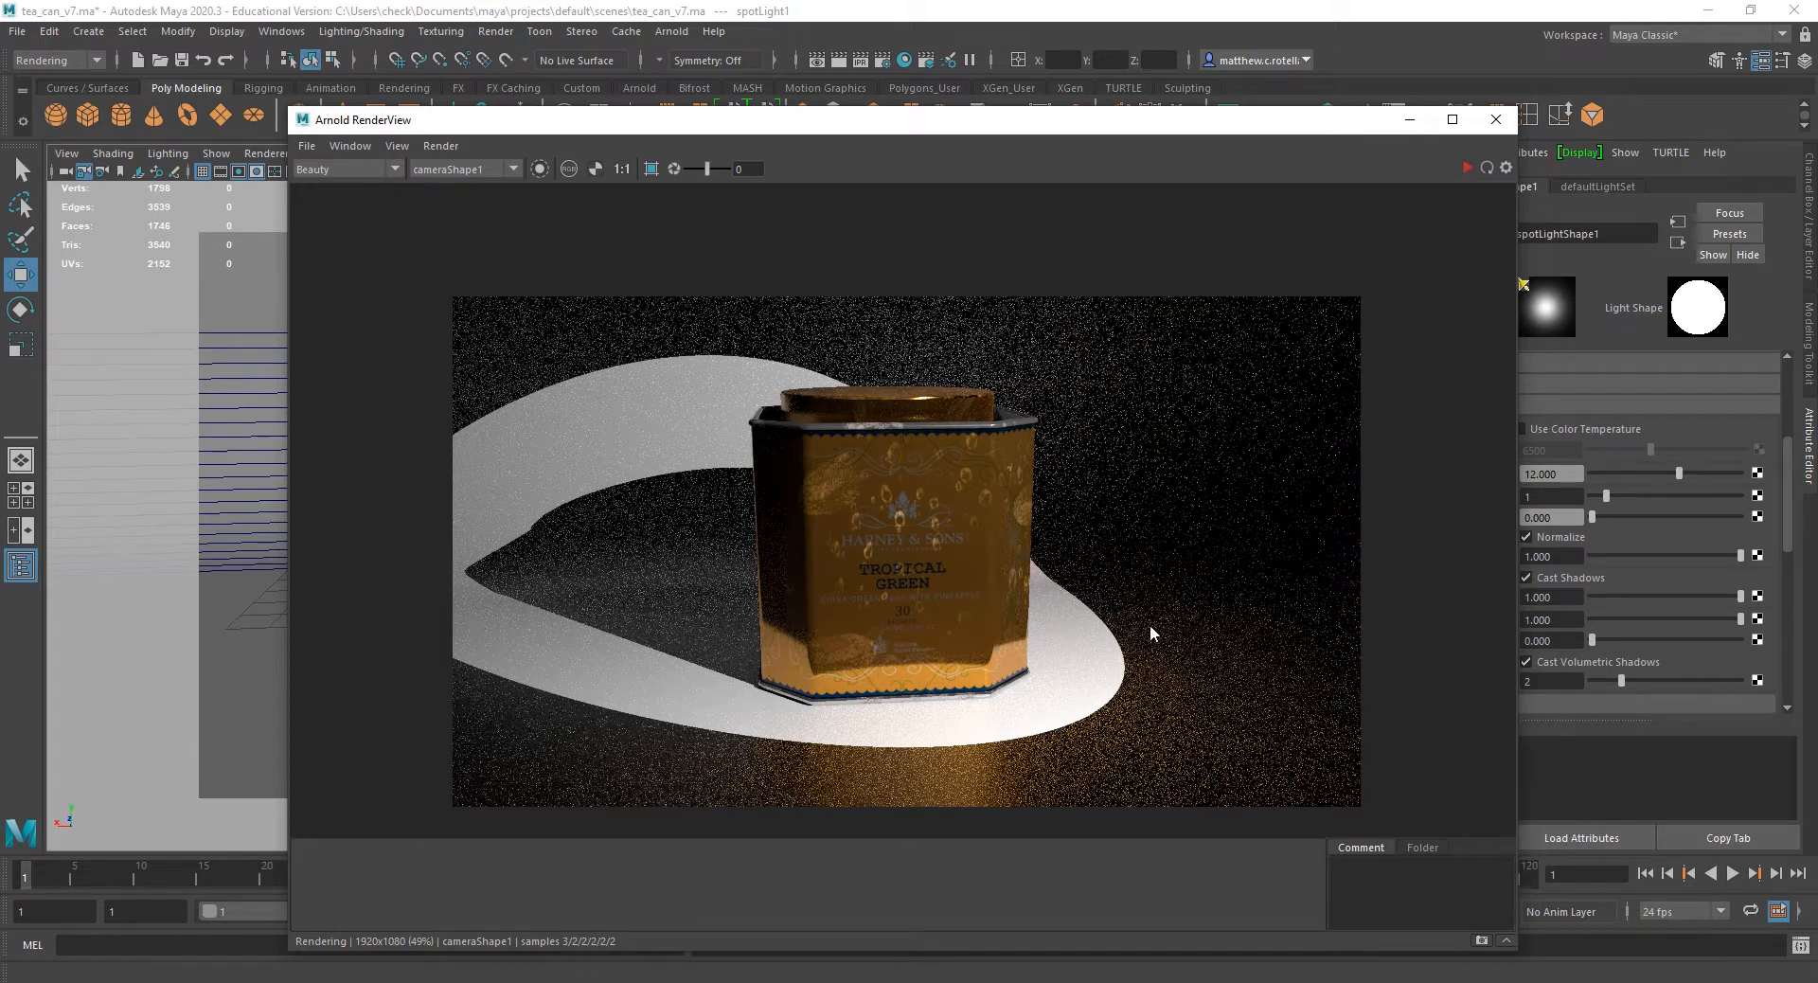
key(Escape)
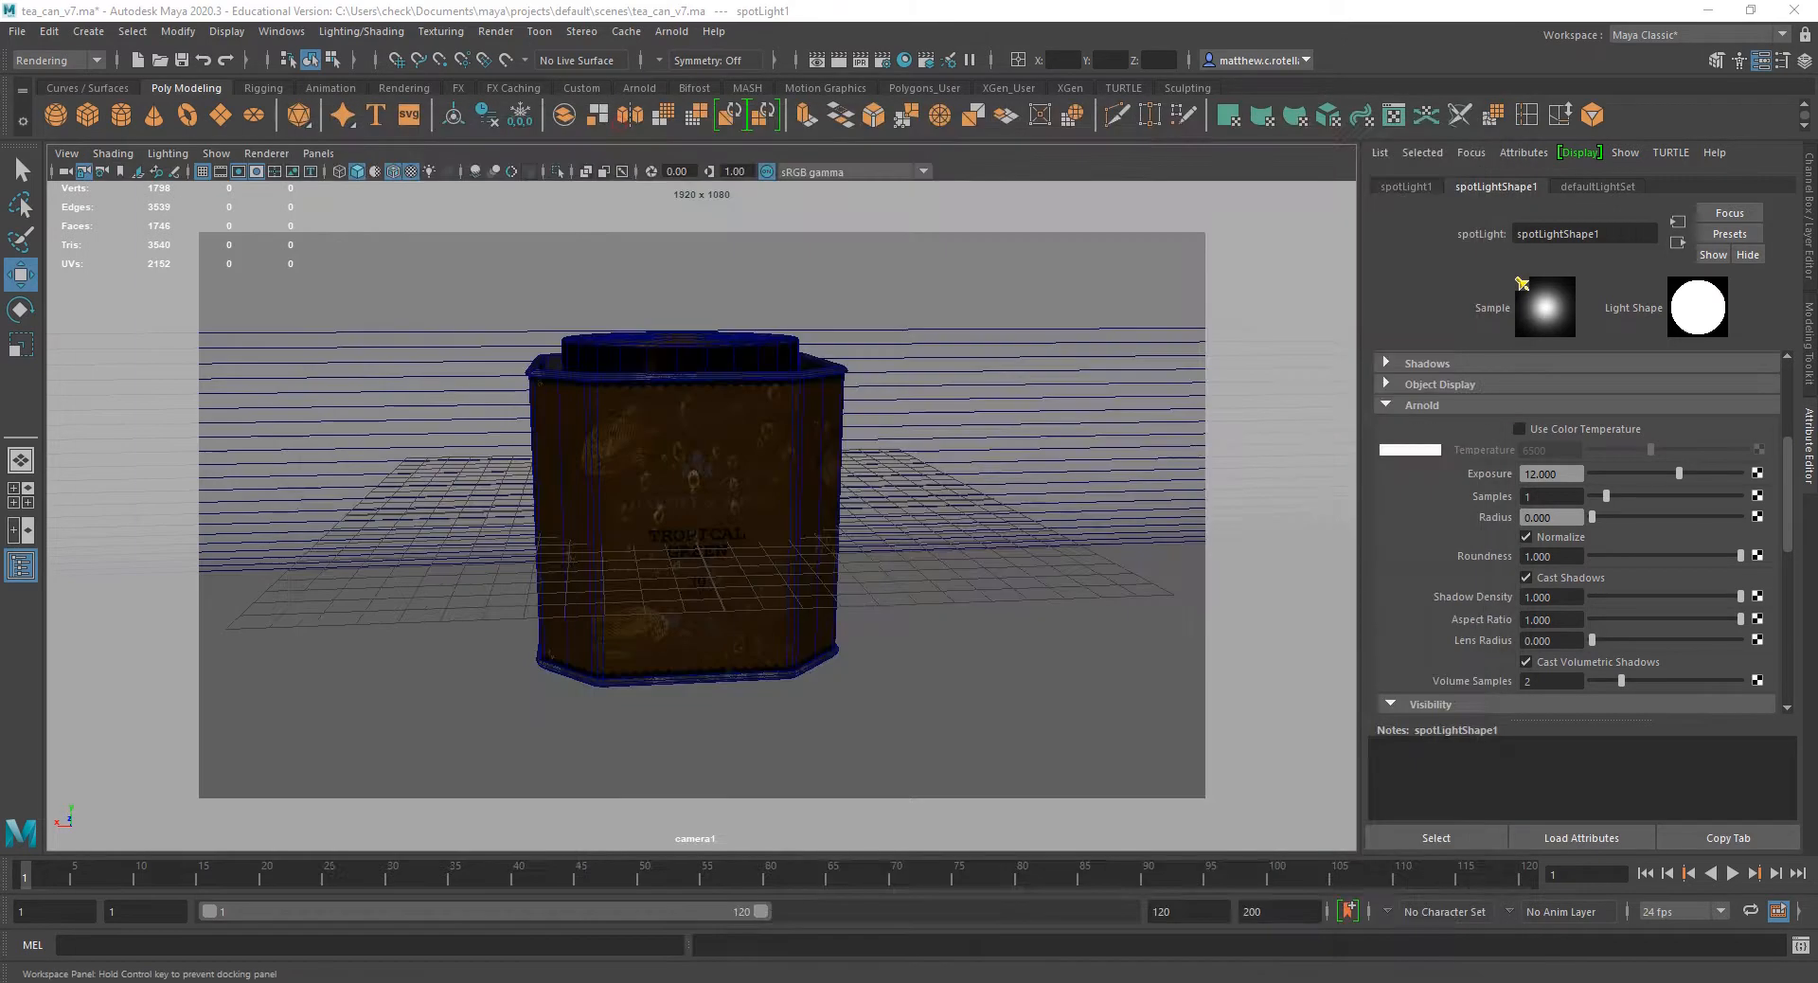
Examine the spot light's hard edges and the noise in the Arnold render, and minimize the RenderView.
click(739, 8)
drag(0, 85, 840, 94)
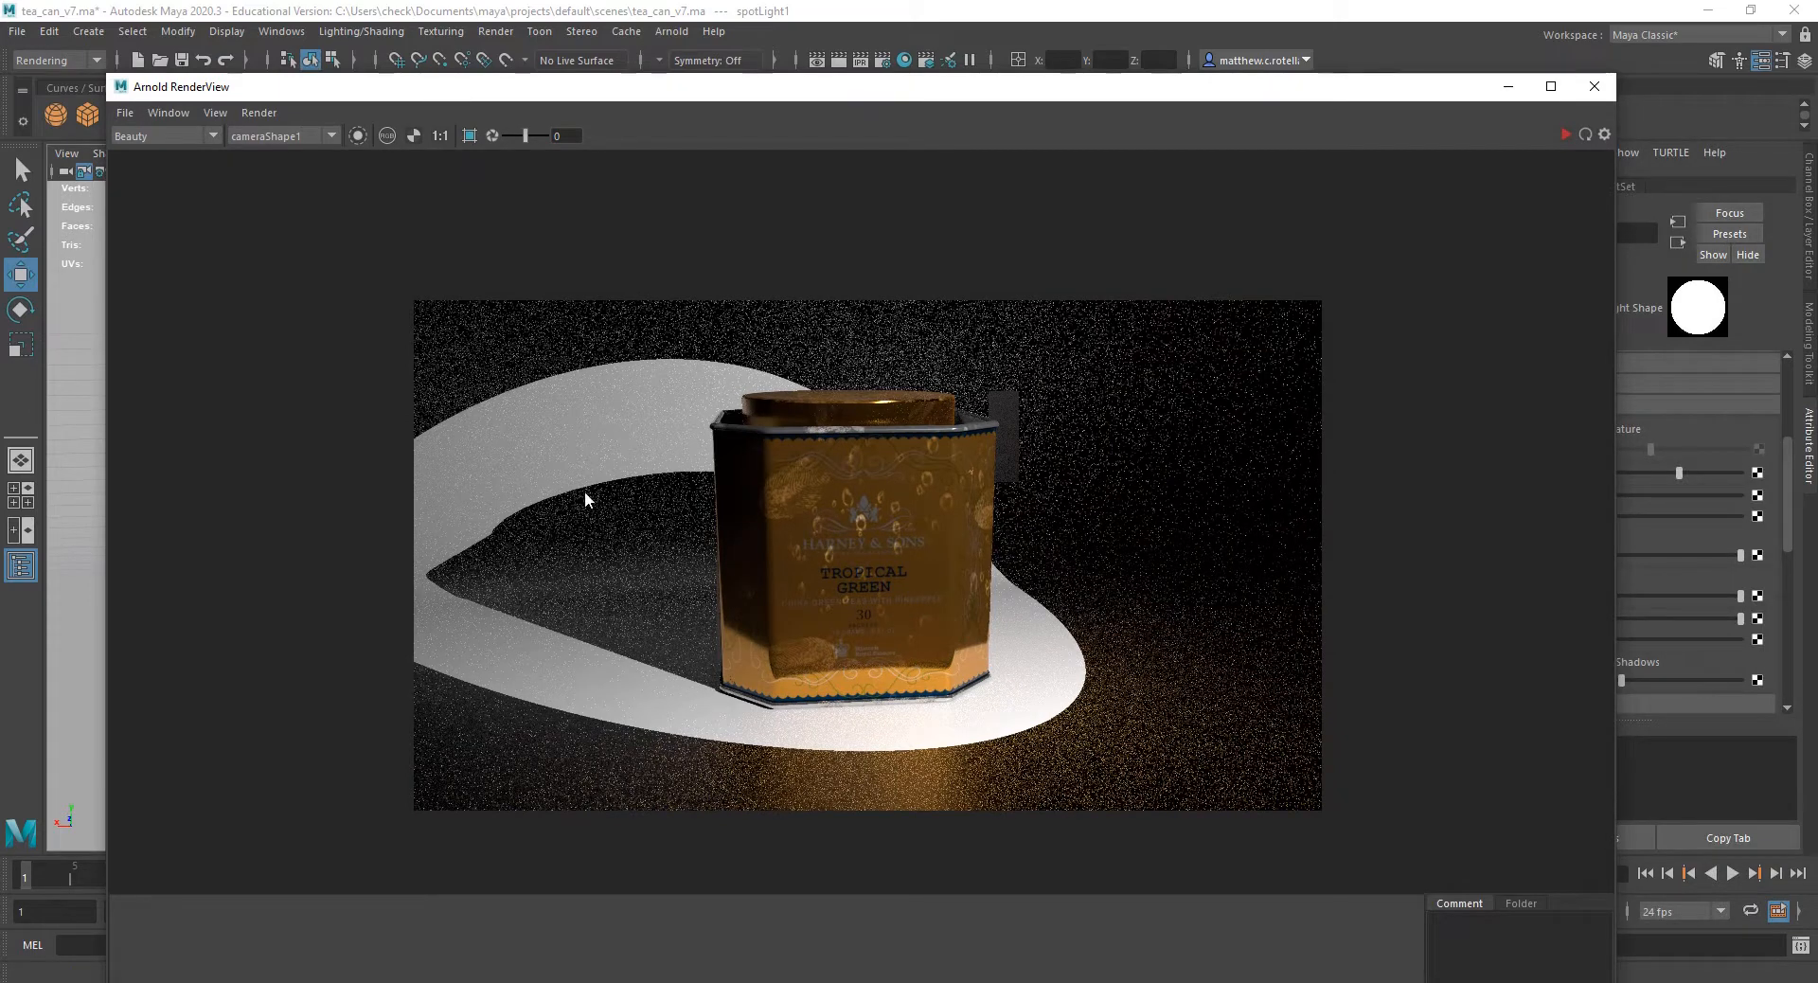
click(1509, 86)
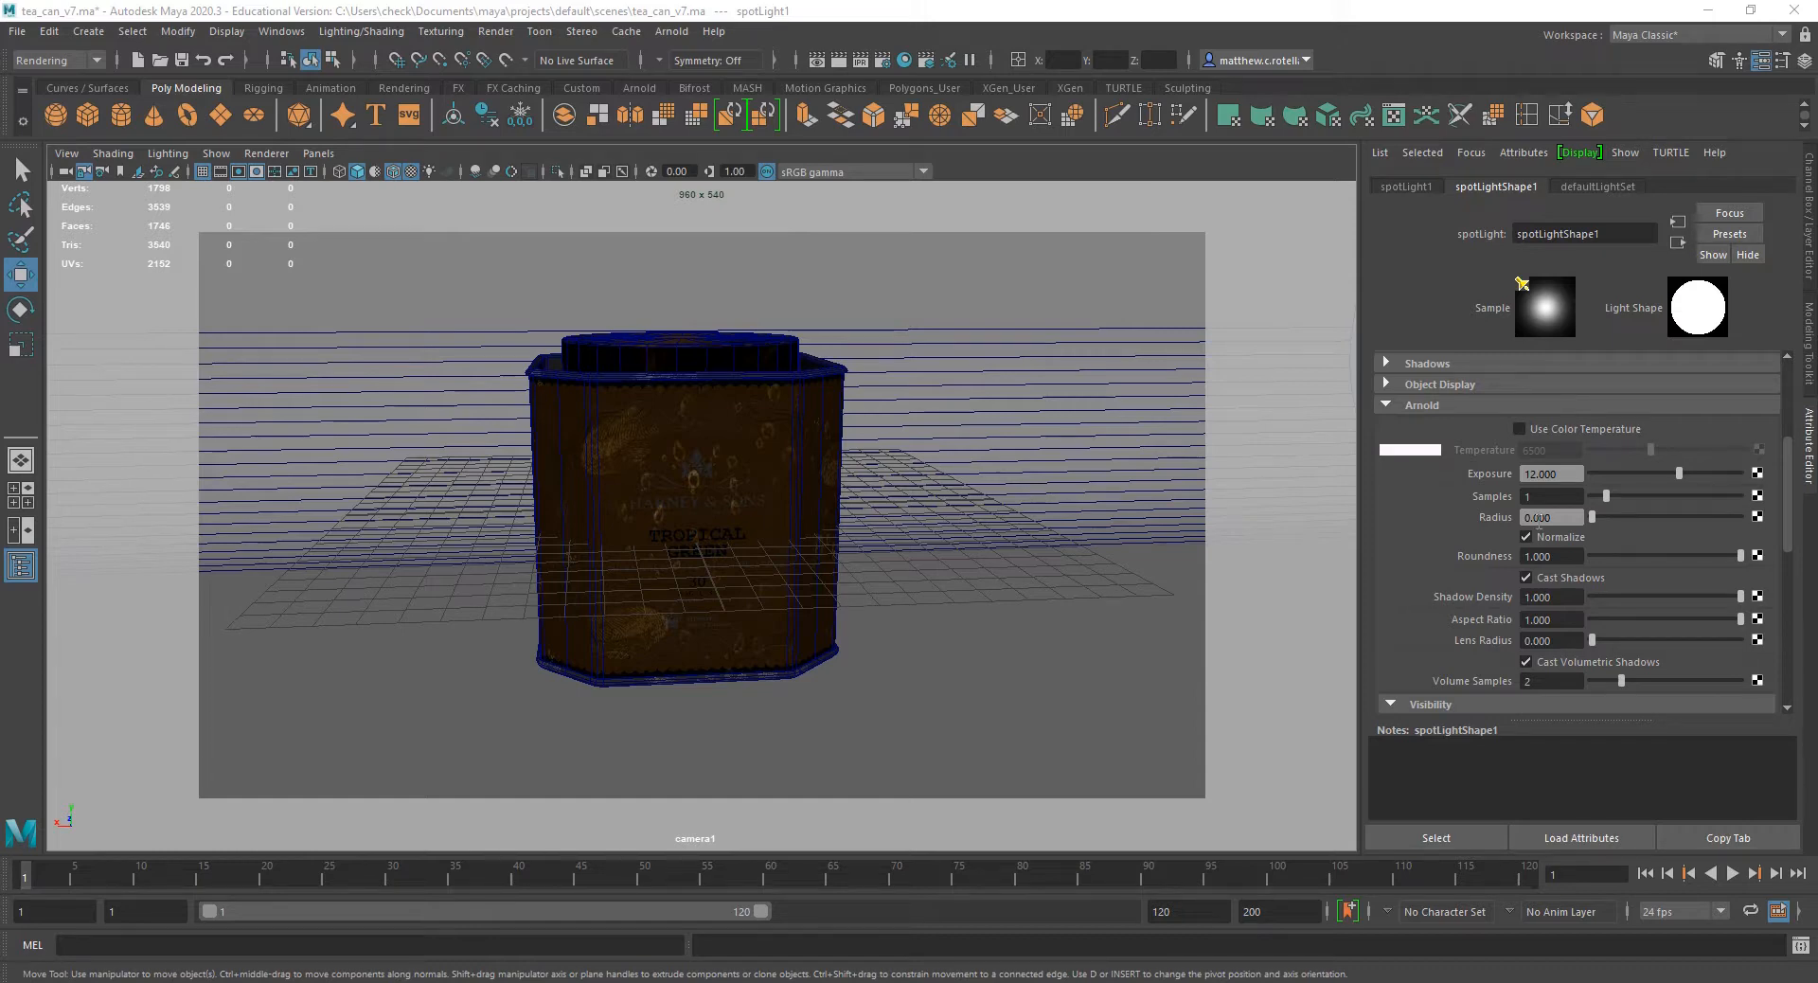
Increase the spot light's Arnold Radius and Lens Radius.
click(1615, 517)
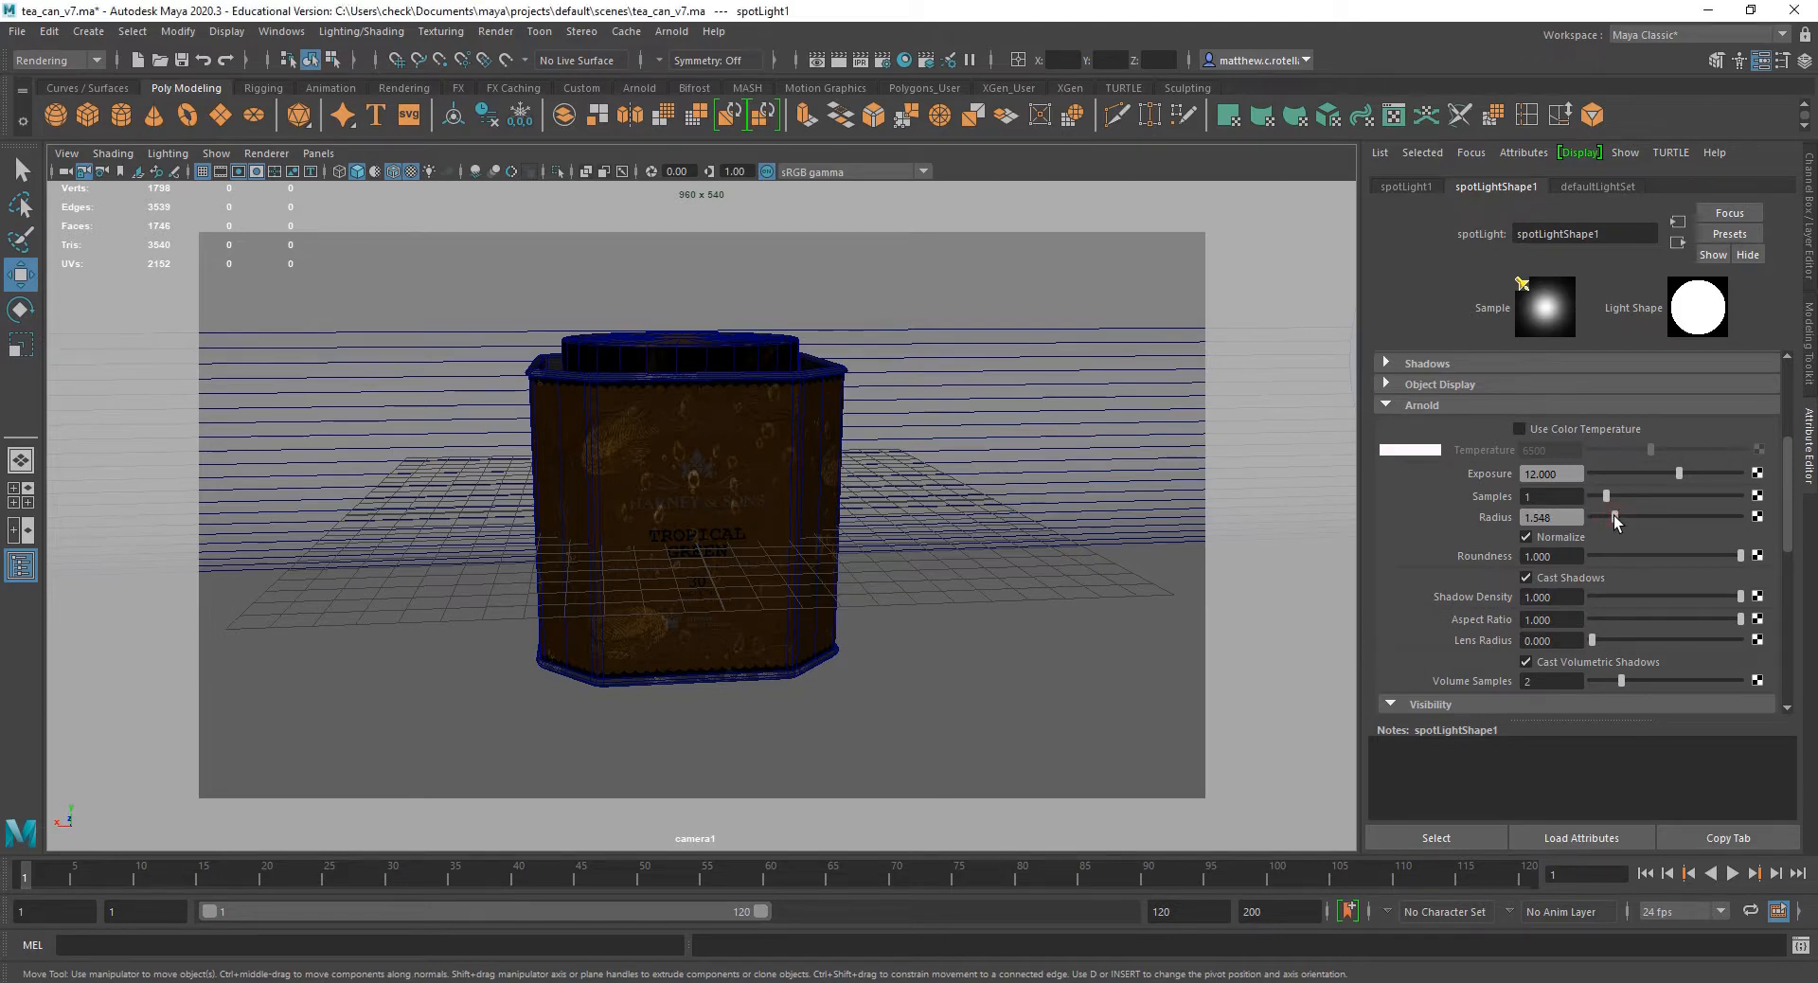
click(1621, 515)
drag(1610, 639, 1622, 639)
Switch to the browser, open the Arnold Lights Documentation link from the course page, and bring up the Spot Light documentation page.
key(alt+Tab)
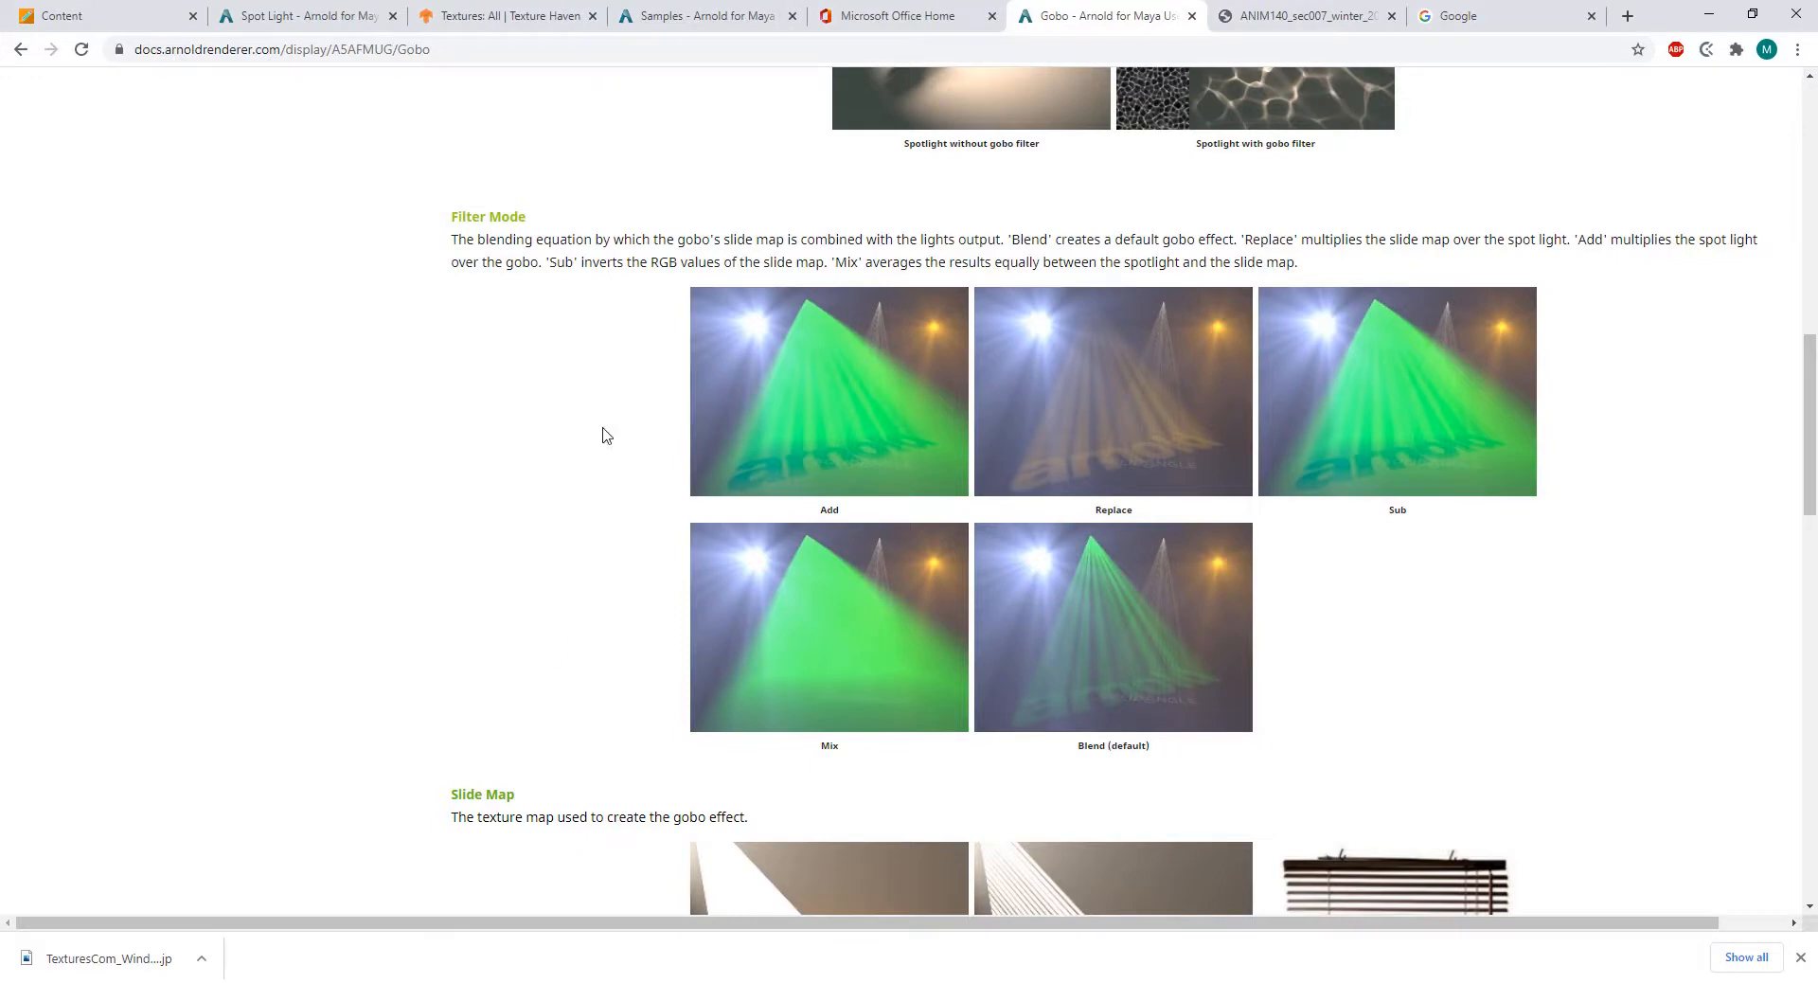
scroll(603, 428, up, 12)
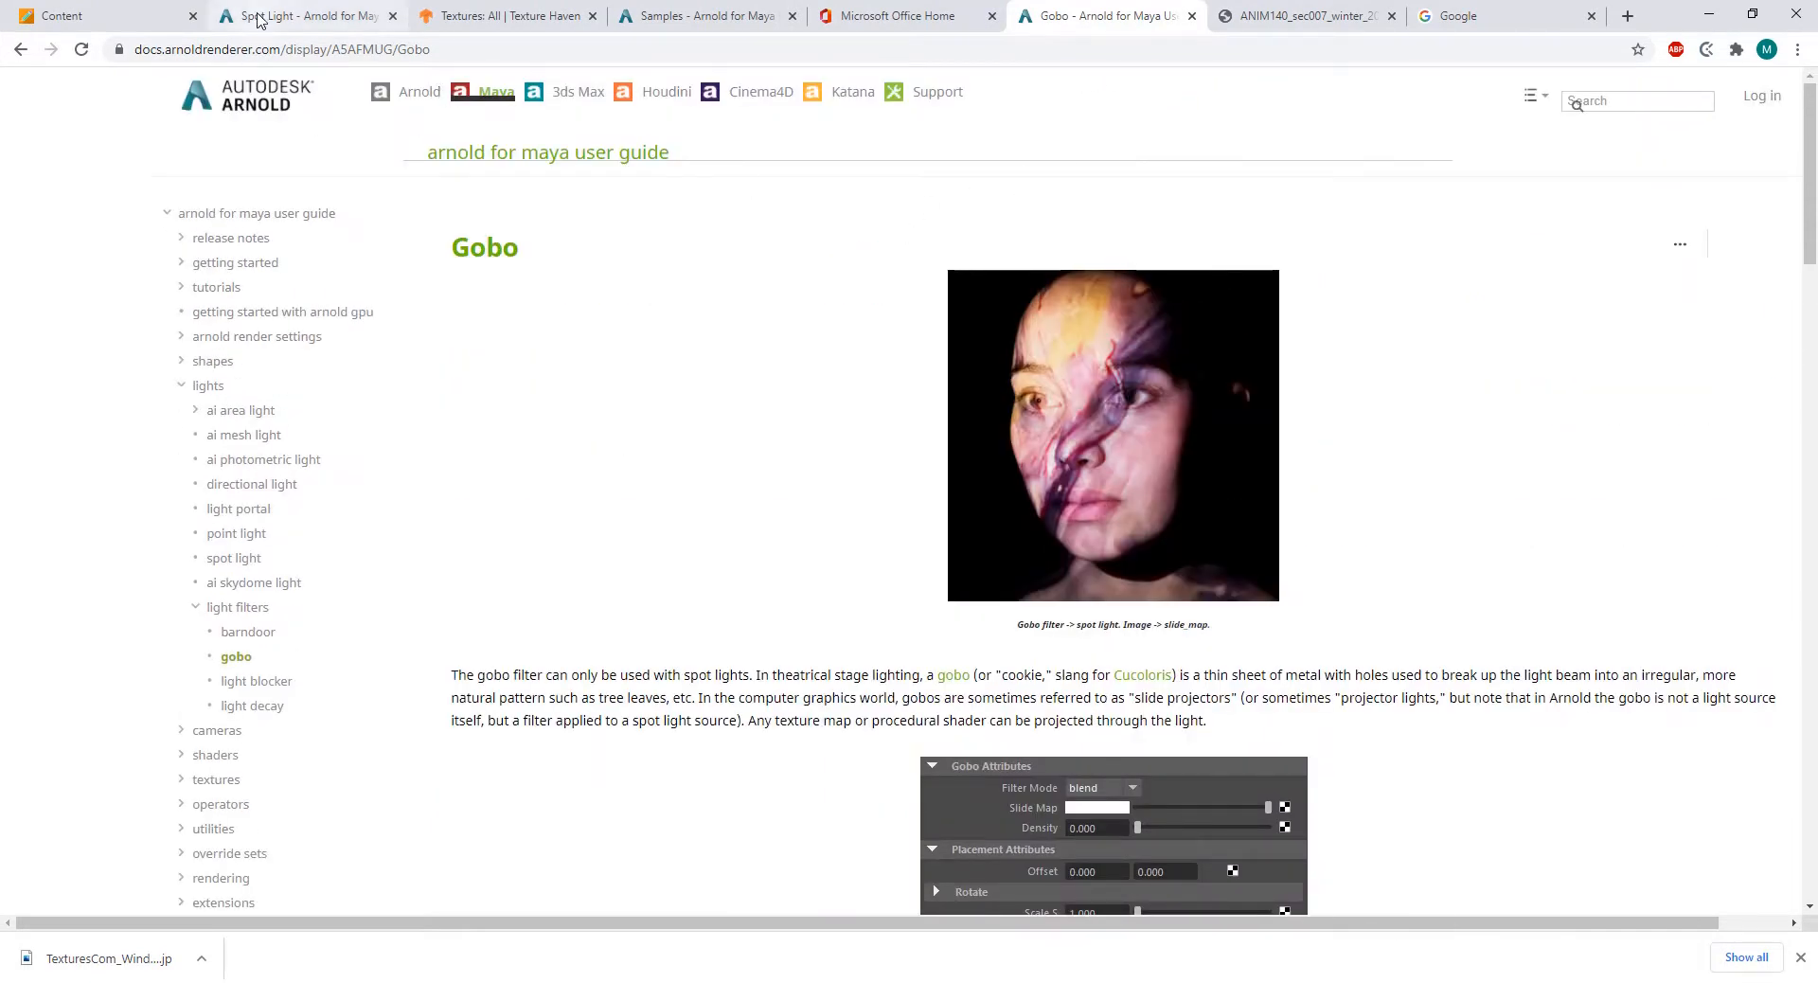
click(76, 16)
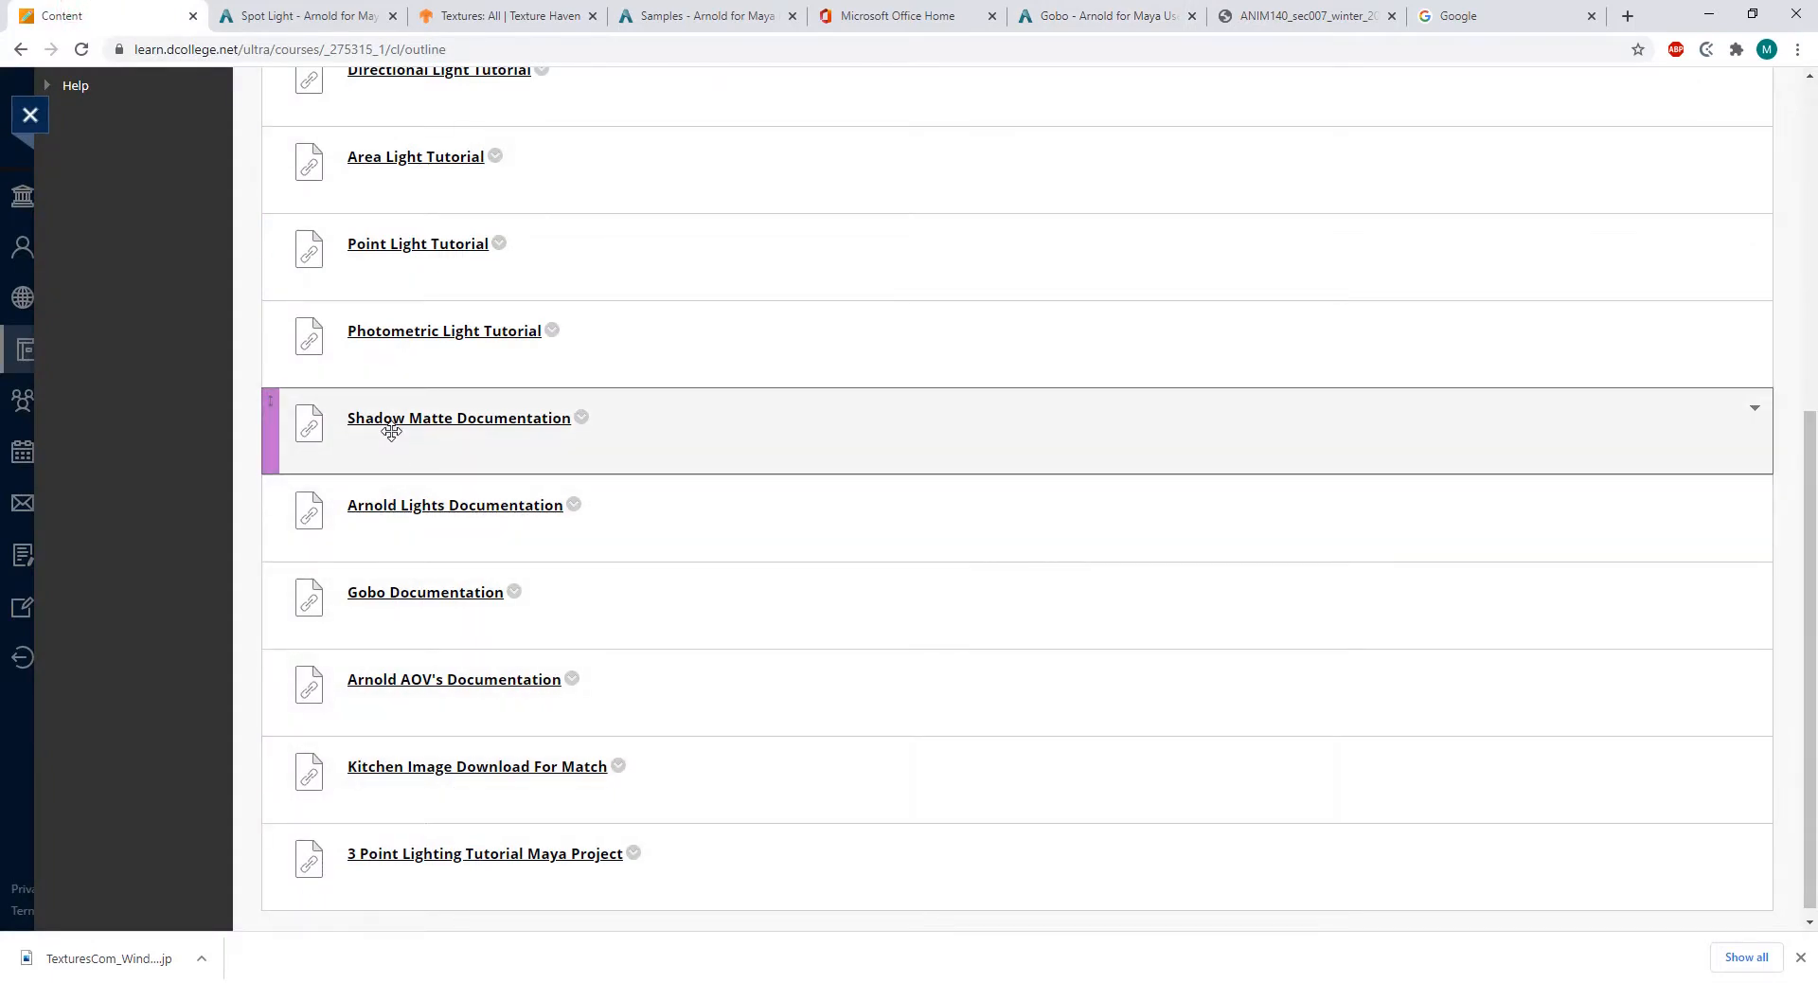
click(383, 506)
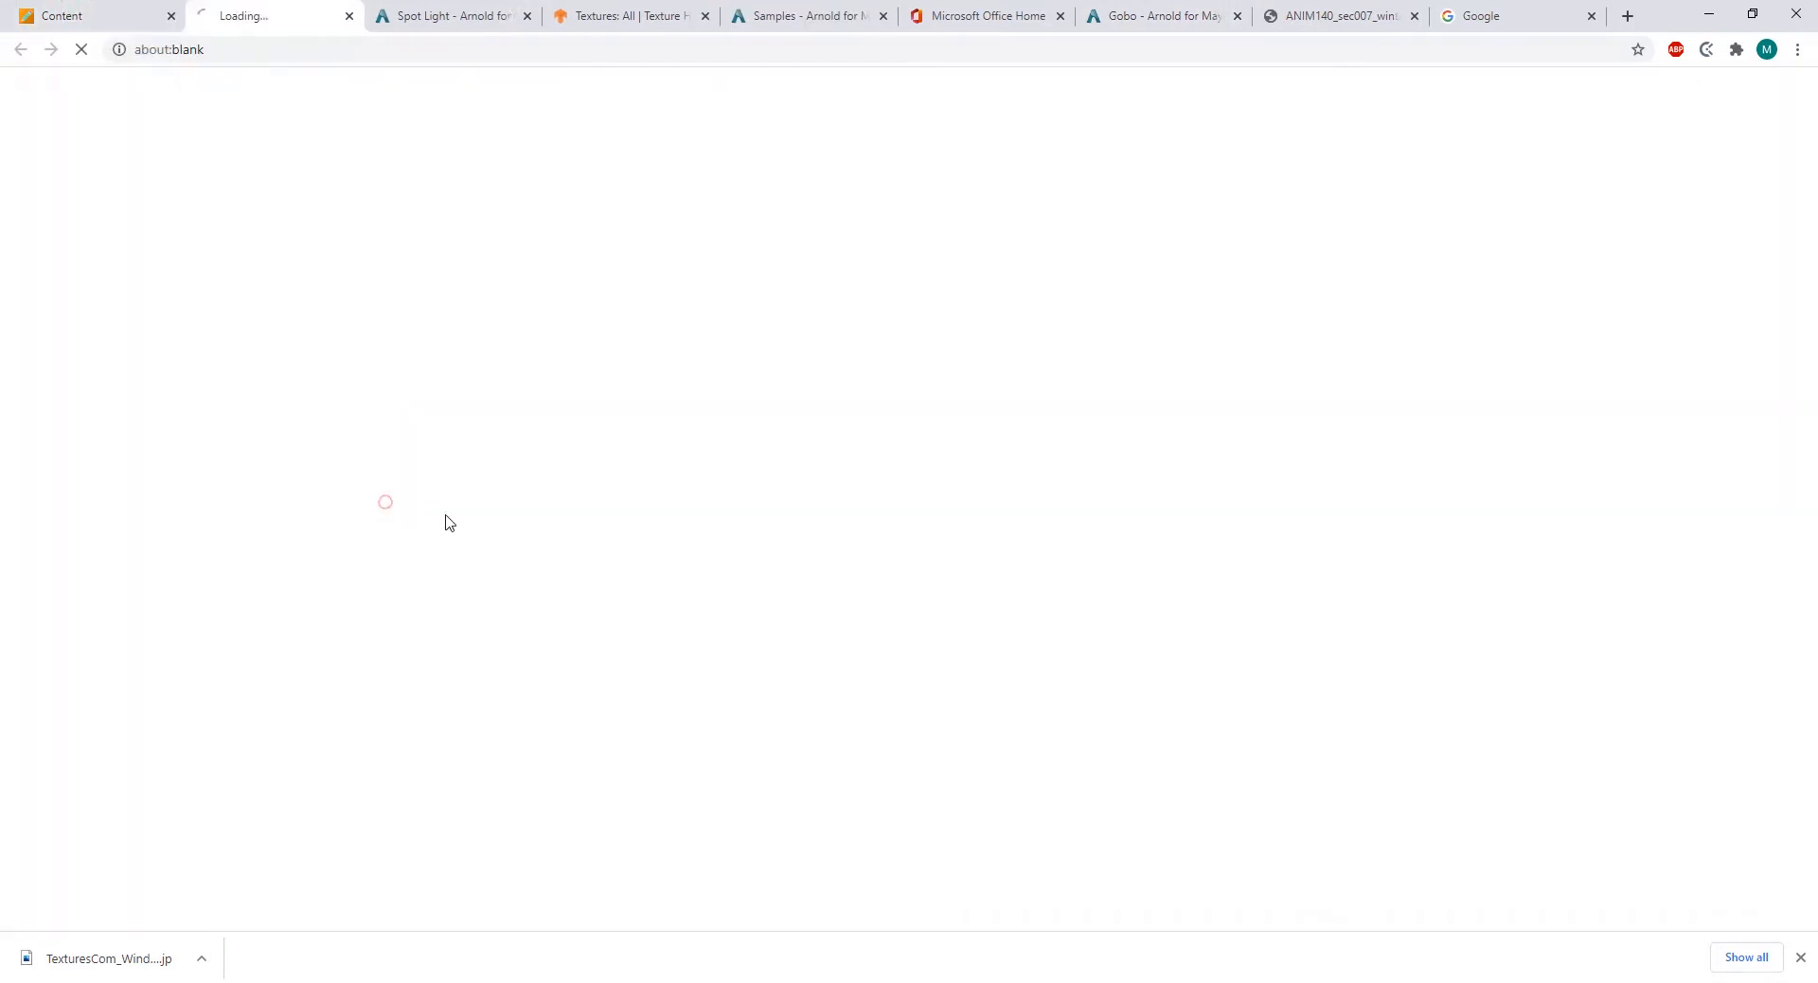
click(454, 17)
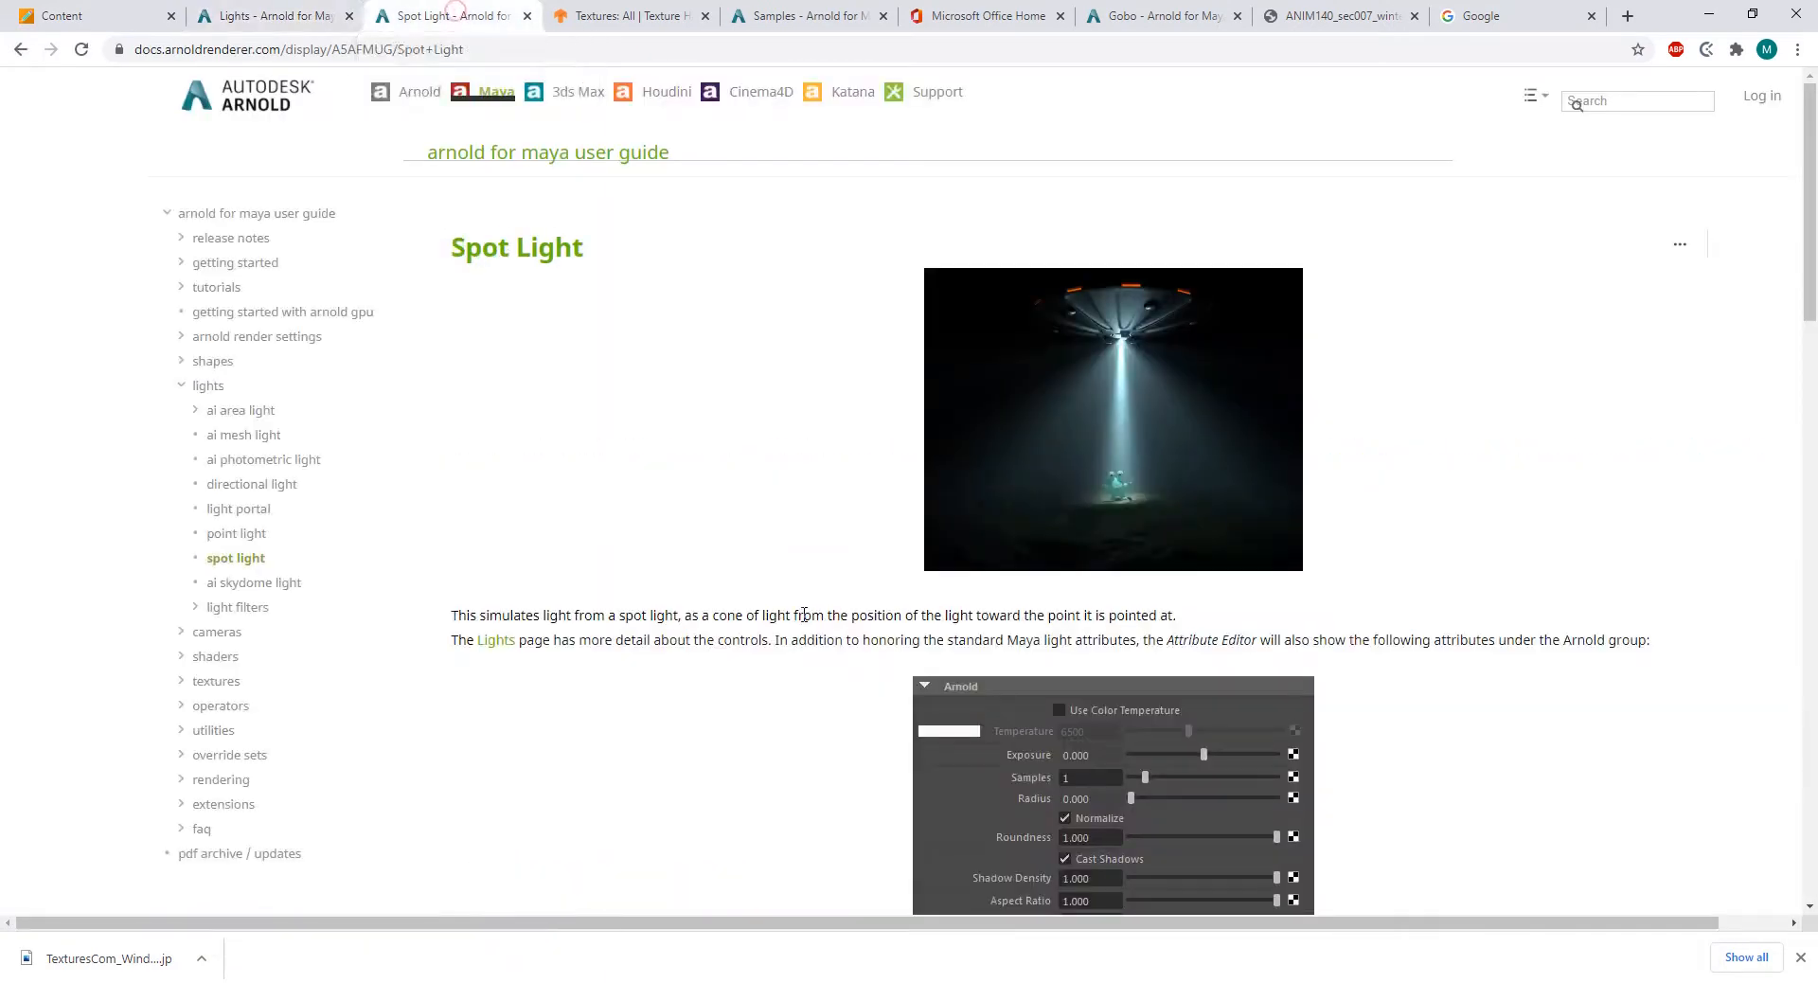
Read the Radius, Aspect Ratio and Lens Radius sections of the Spot Light documentation and compare their example images.
scroll(731, 564, down, 1)
scroll(731, 564, down, 12)
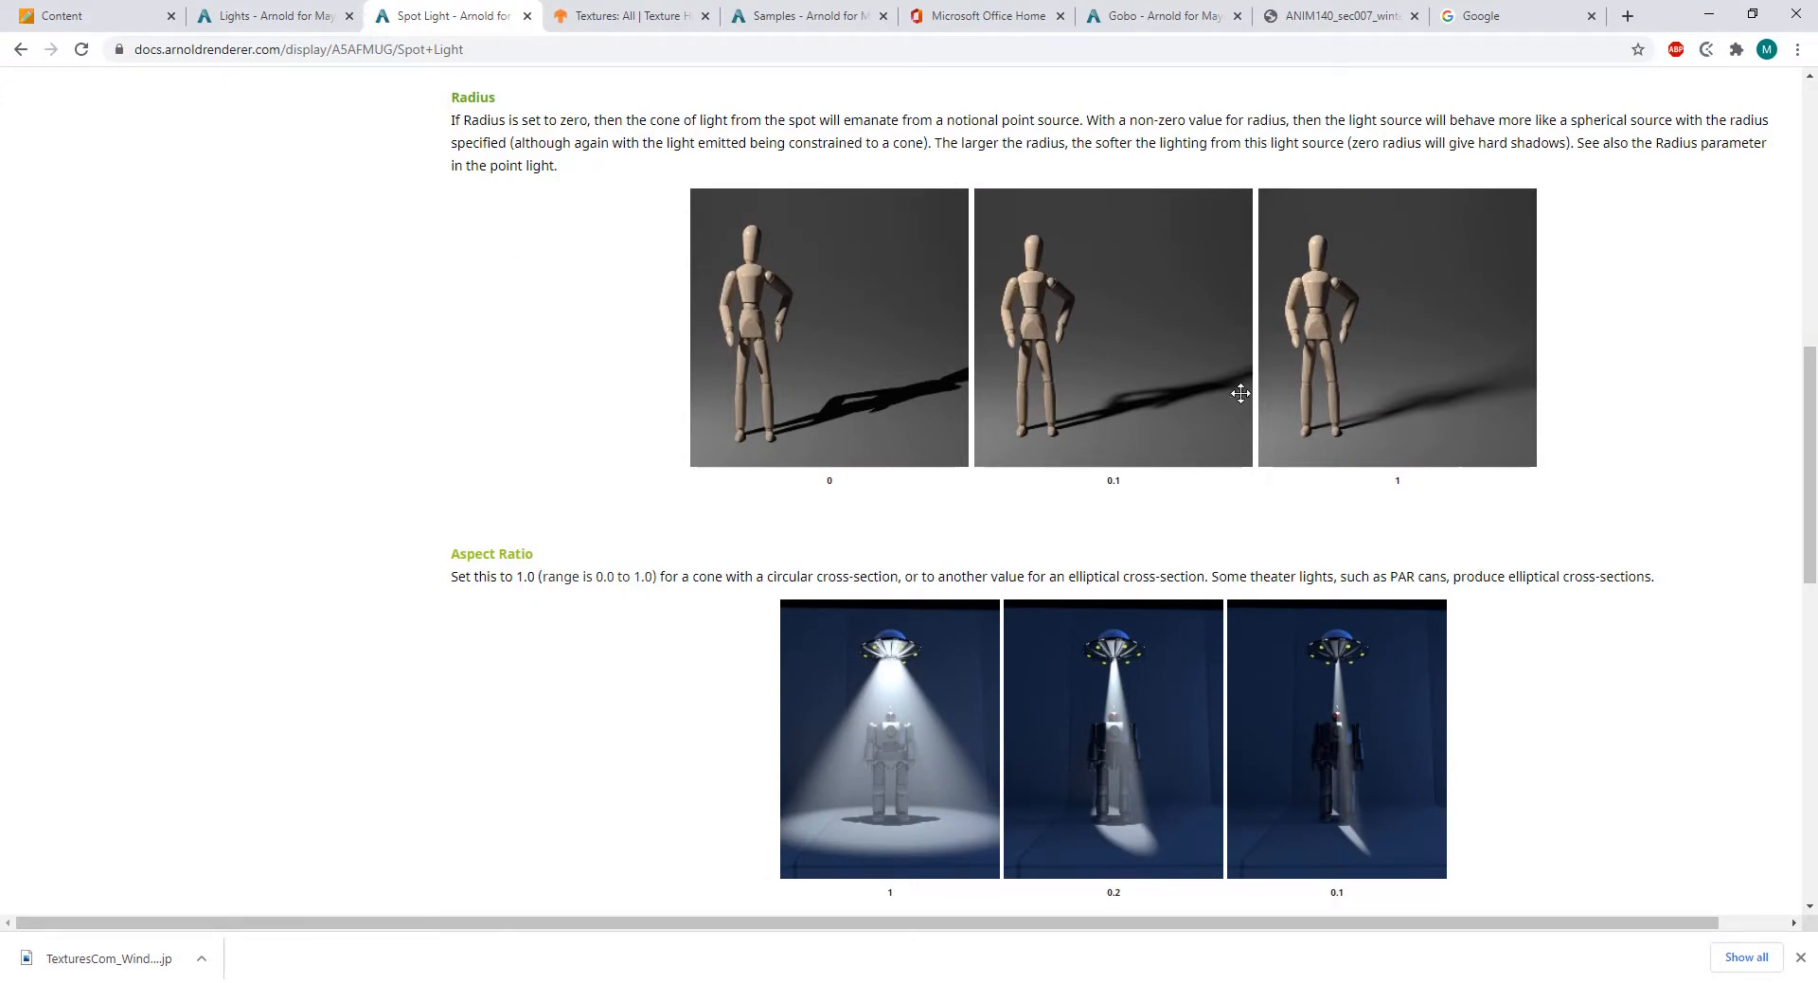
scroll(1236, 394, down, 8)
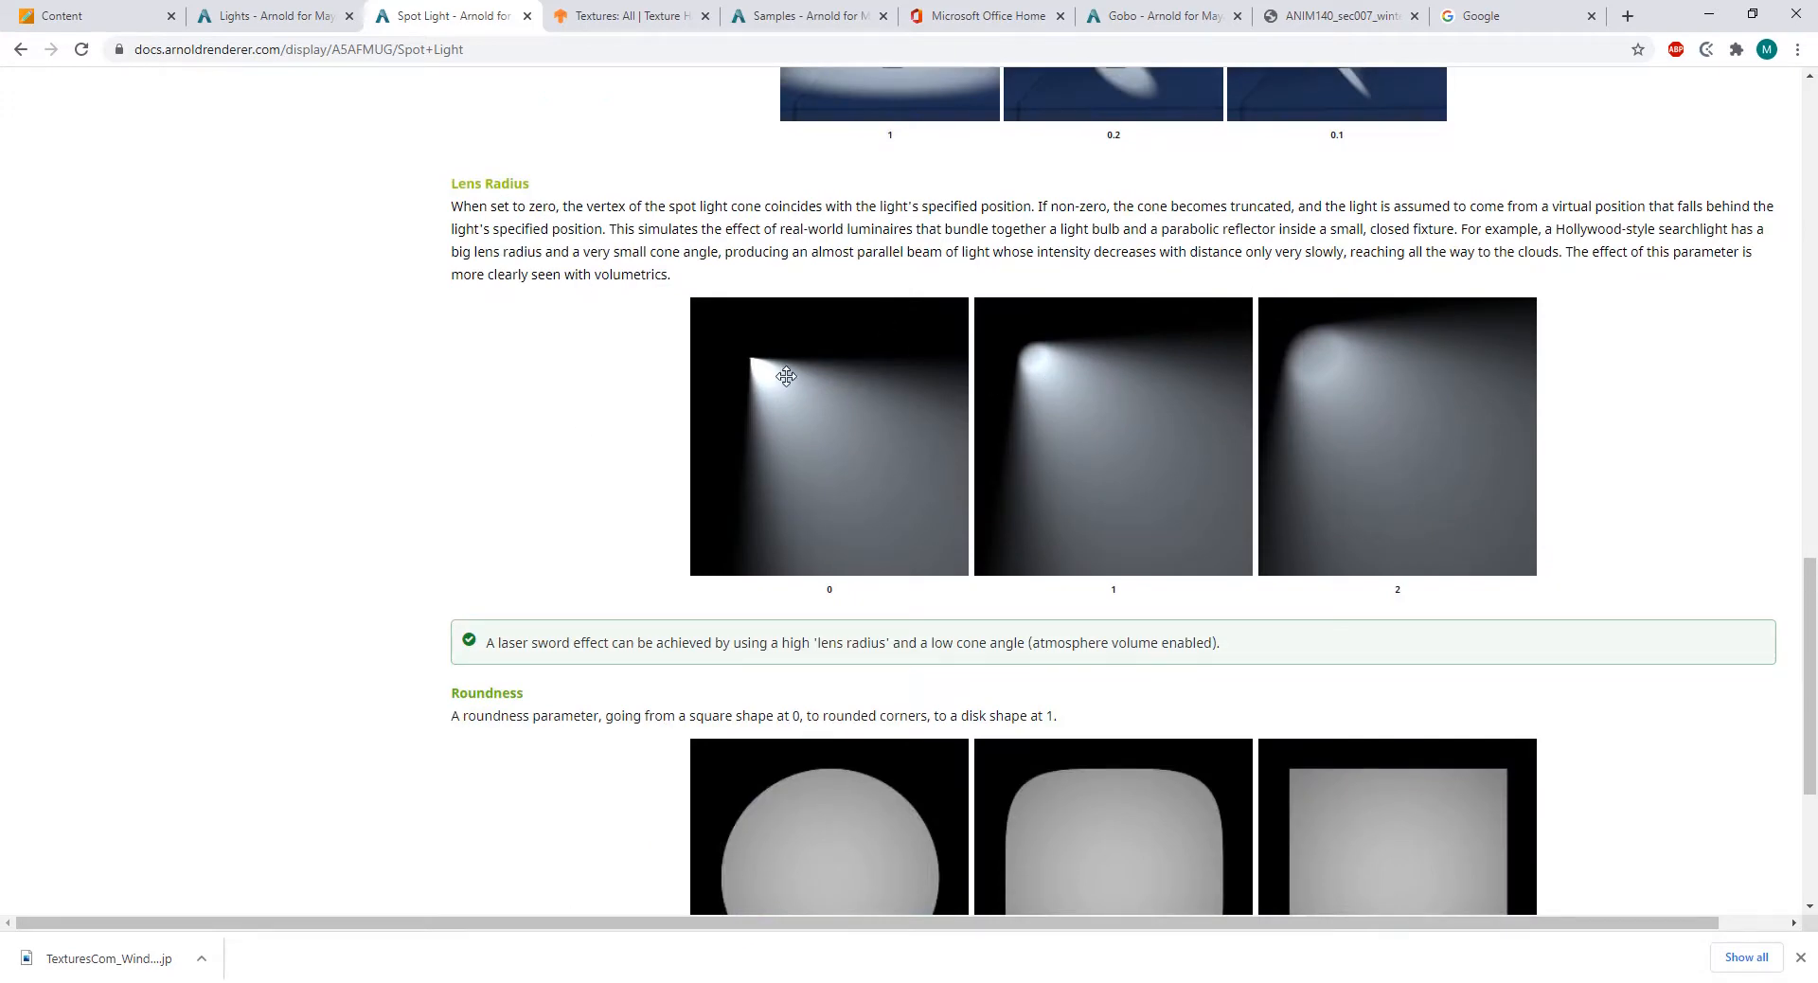
scroll(1491, 499, up, 5)
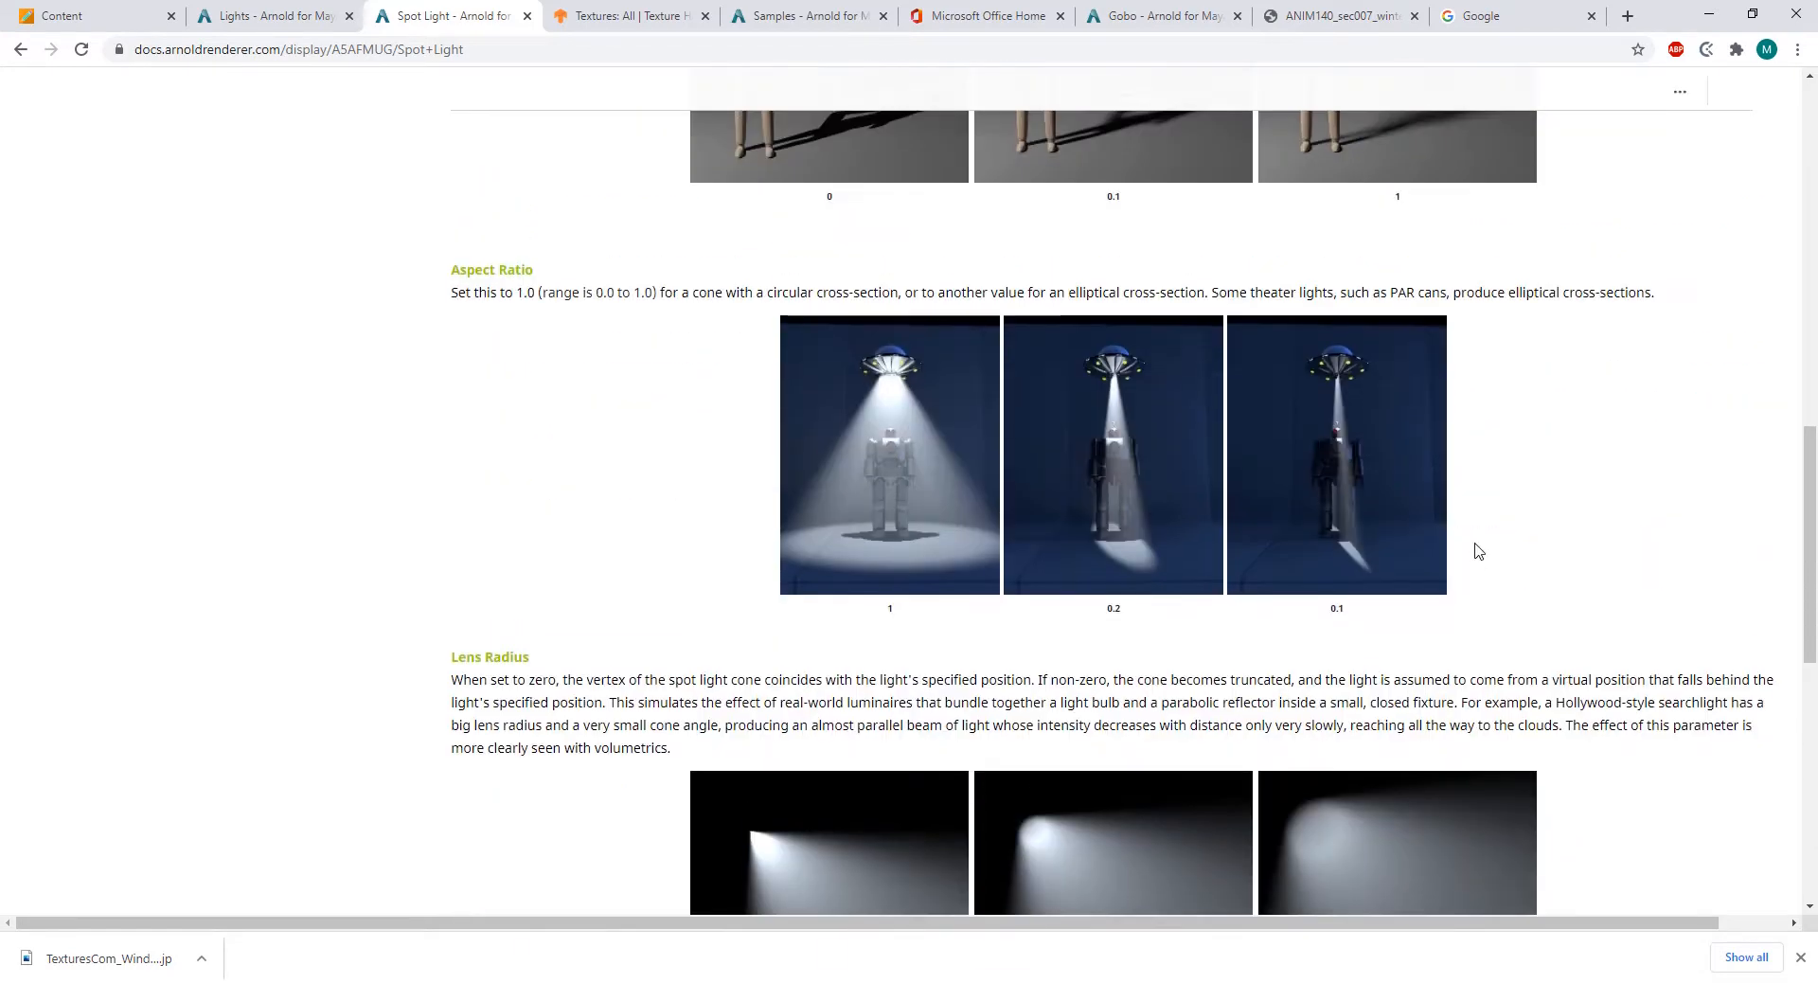
scroll(1326, 474, up, 3)
scroll(852, 398, up, 3)
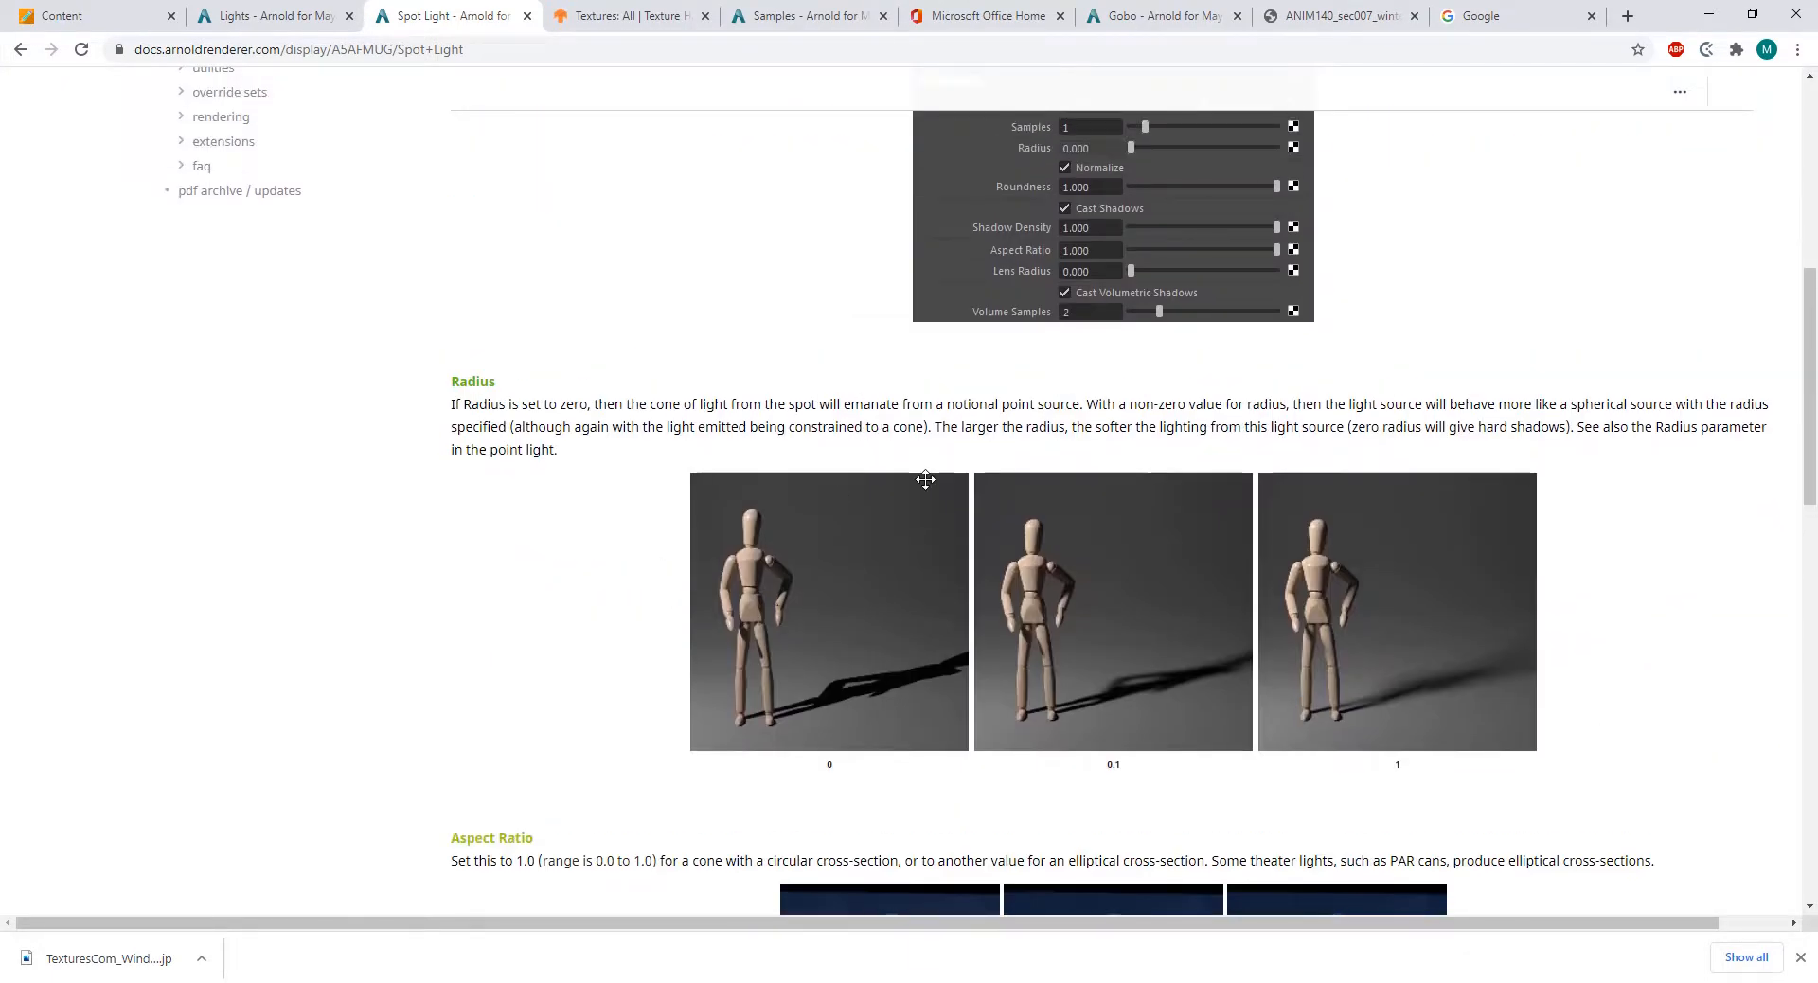
Return to Maya, refresh the Arnold render with the increased radius values, and move the RenderView out of the way.
click(864, 926)
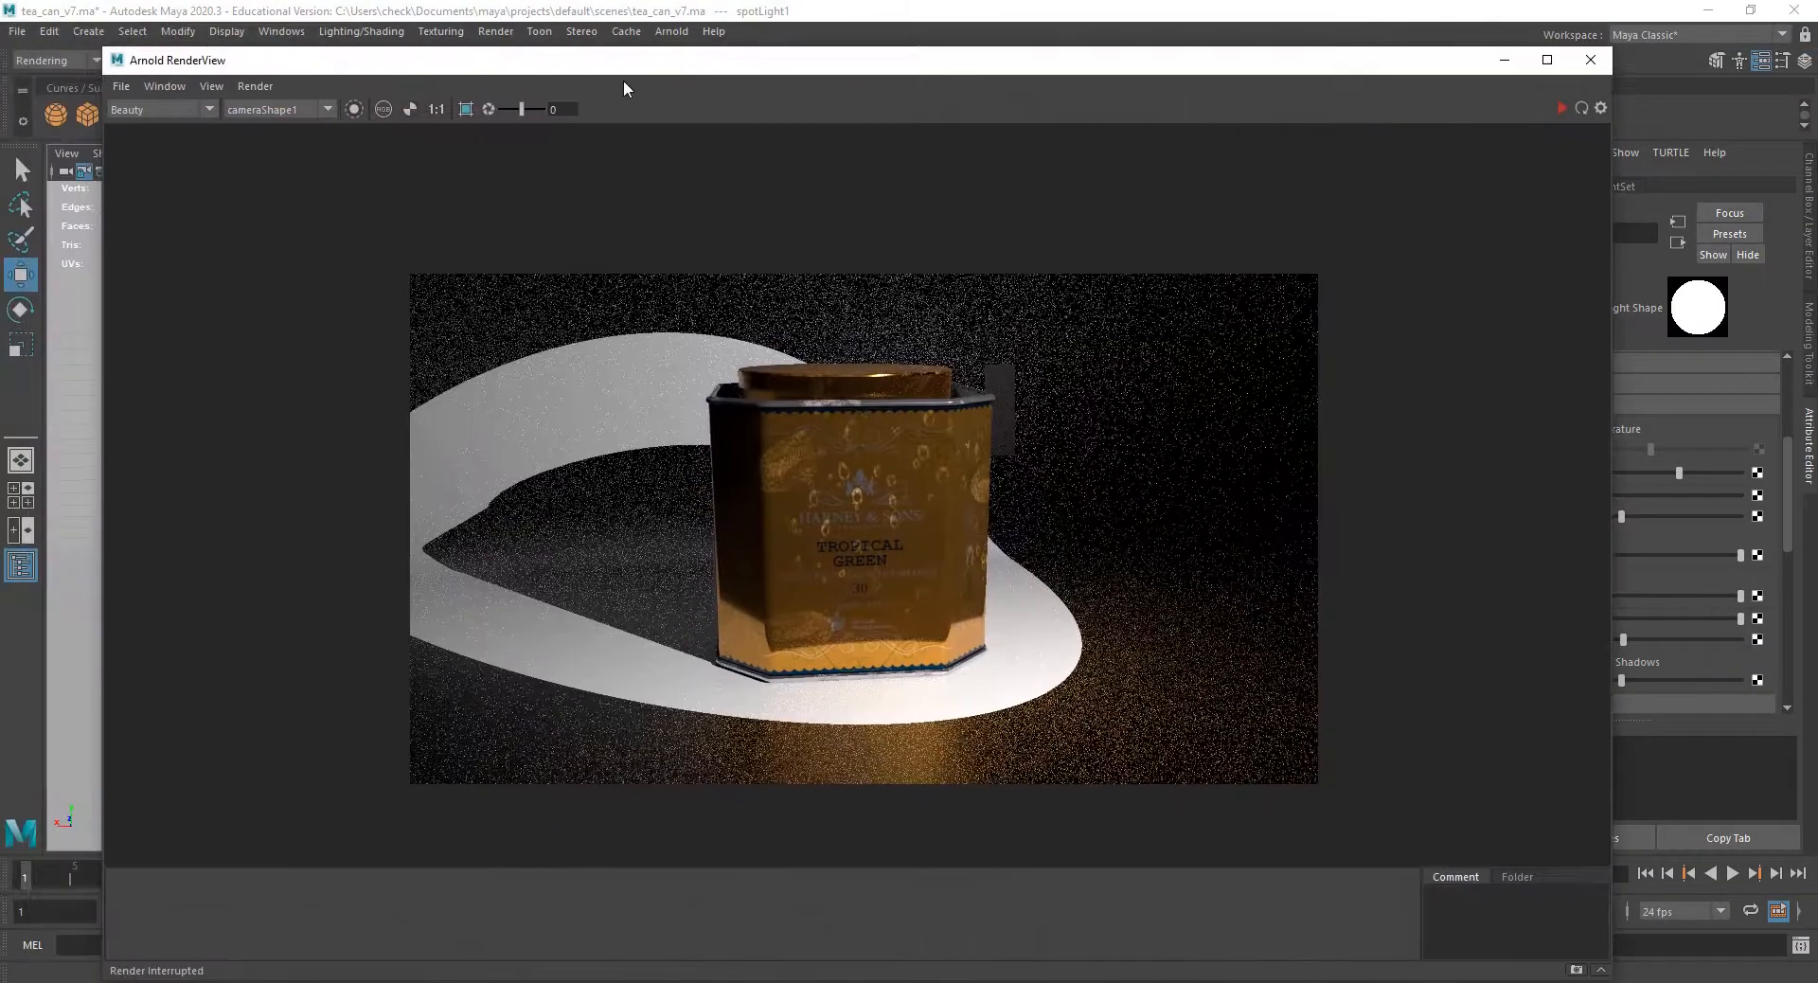
click(256, 85)
click(275, 142)
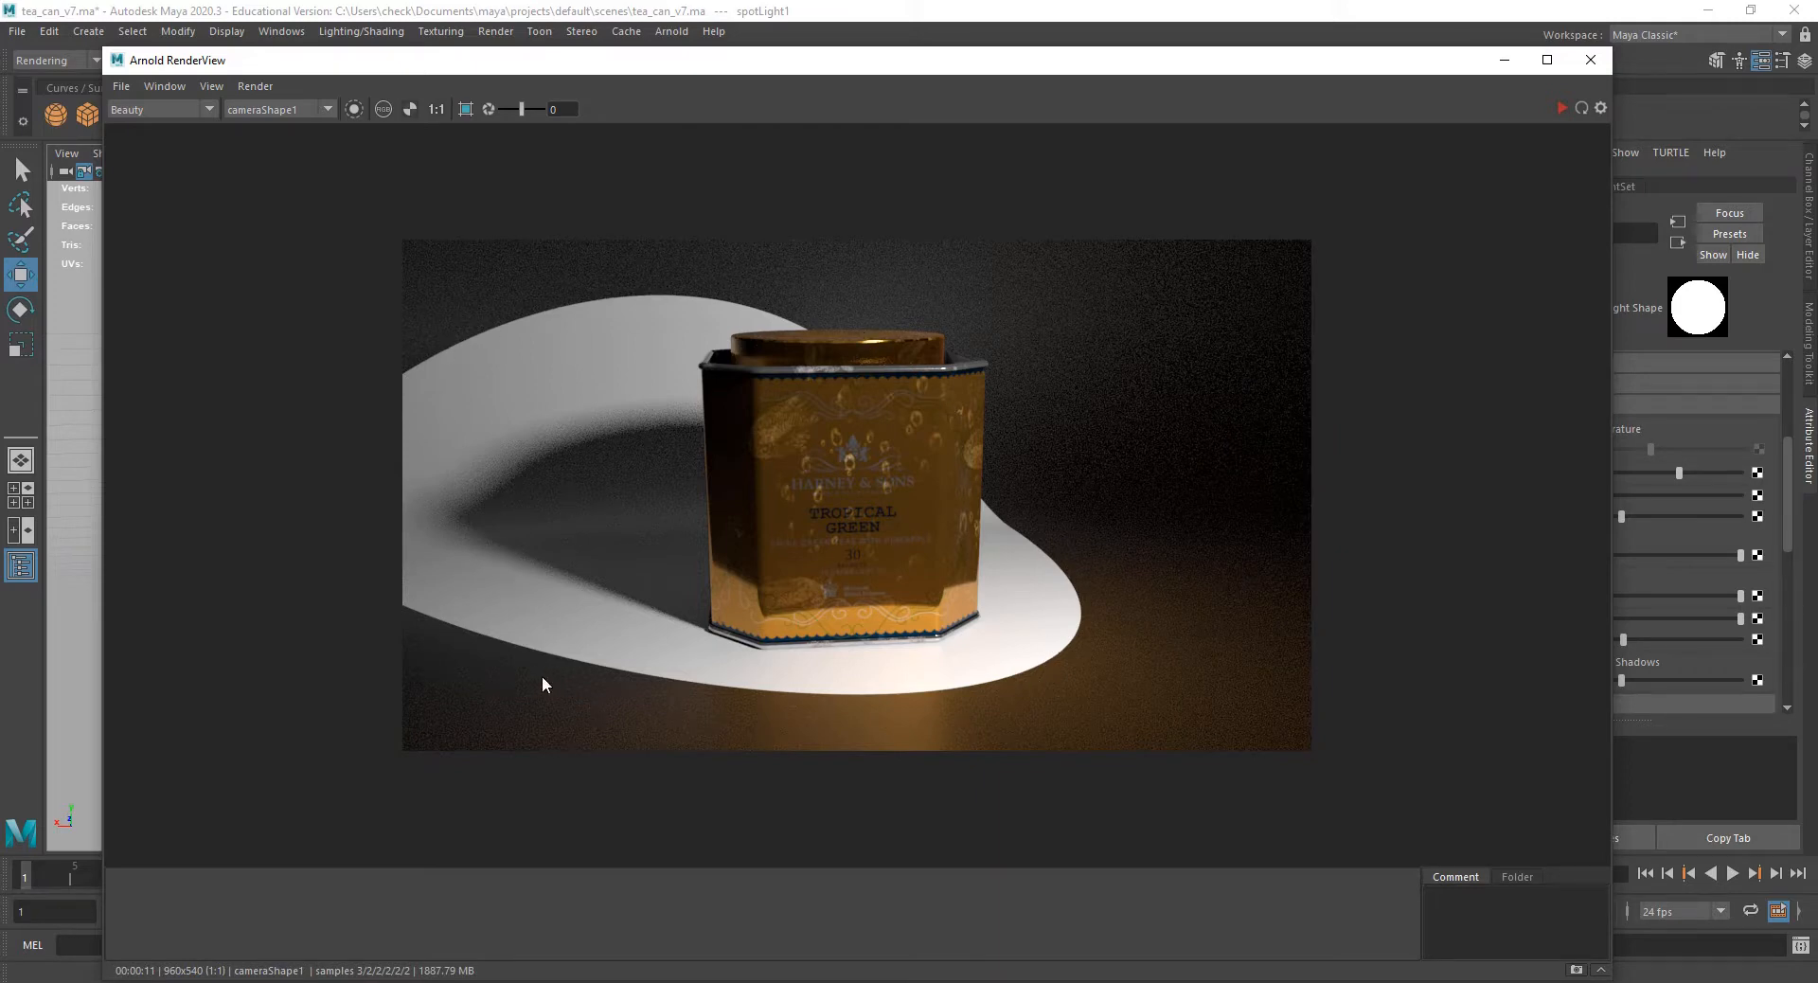
drag(723, 73, 0, 73)
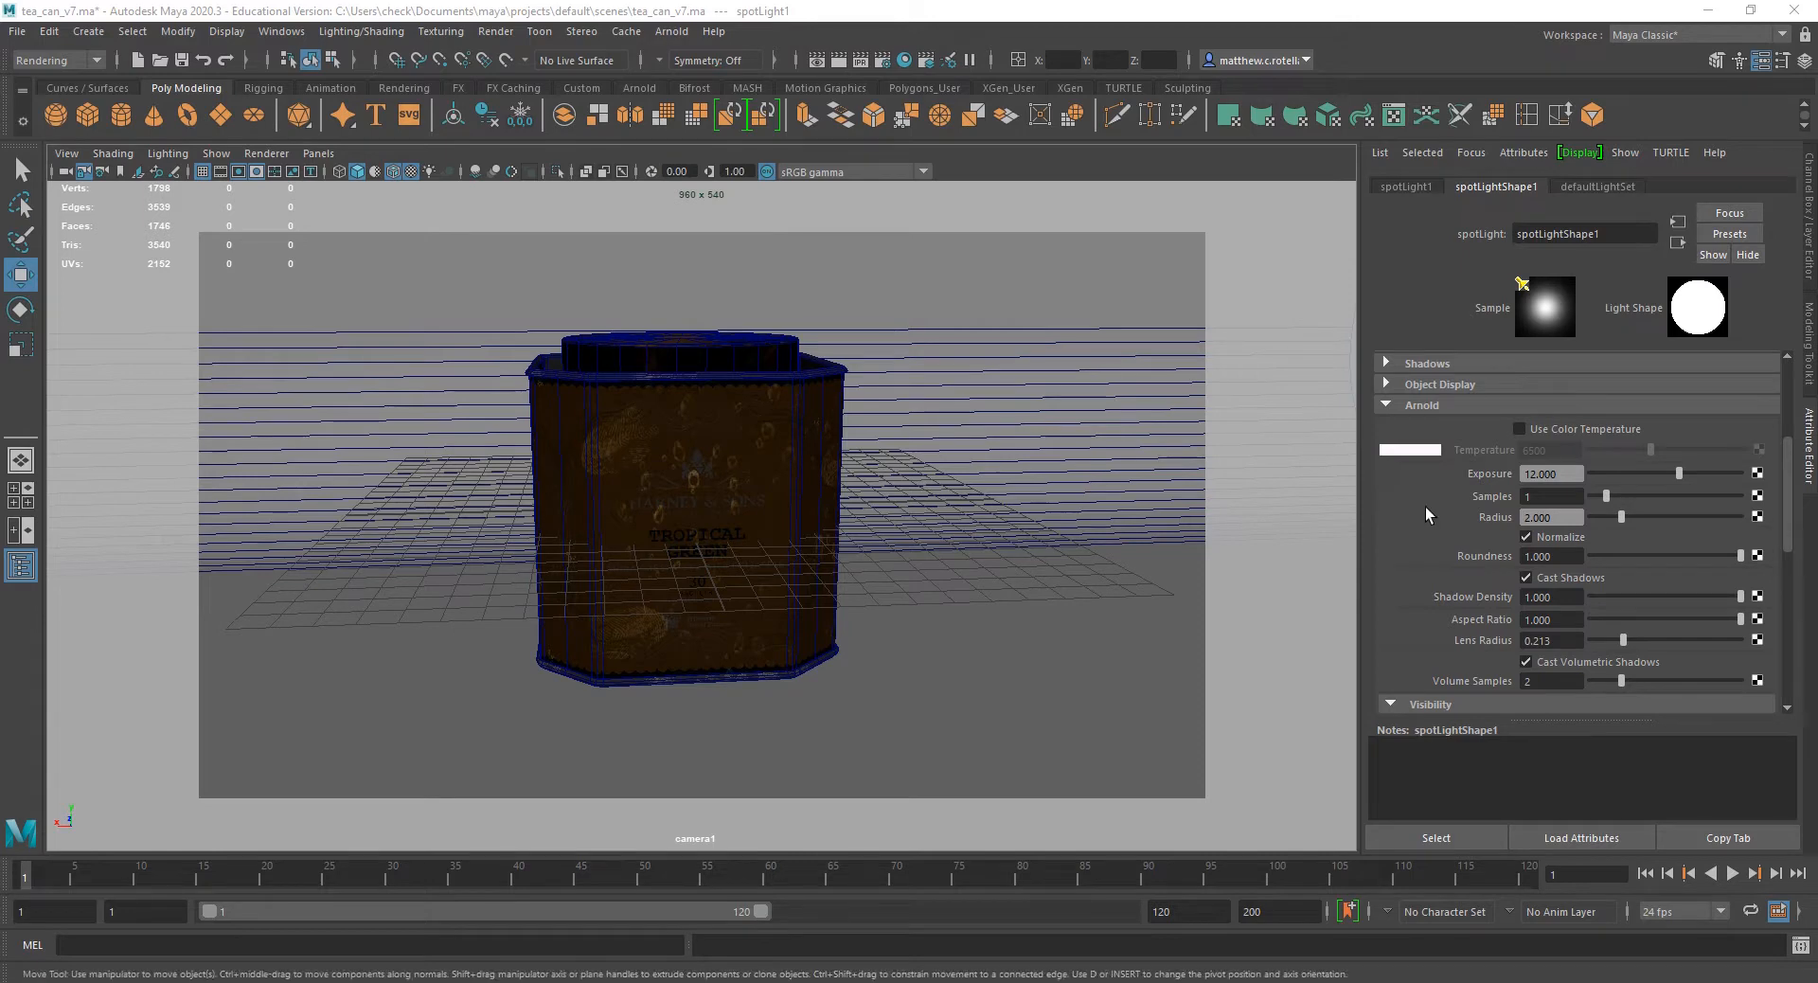
Look through spotLight1 in the viewport with the Outliner in view, and set the light's Penumbra Angle to about -4.395.
scroll(1424, 508, up, 4)
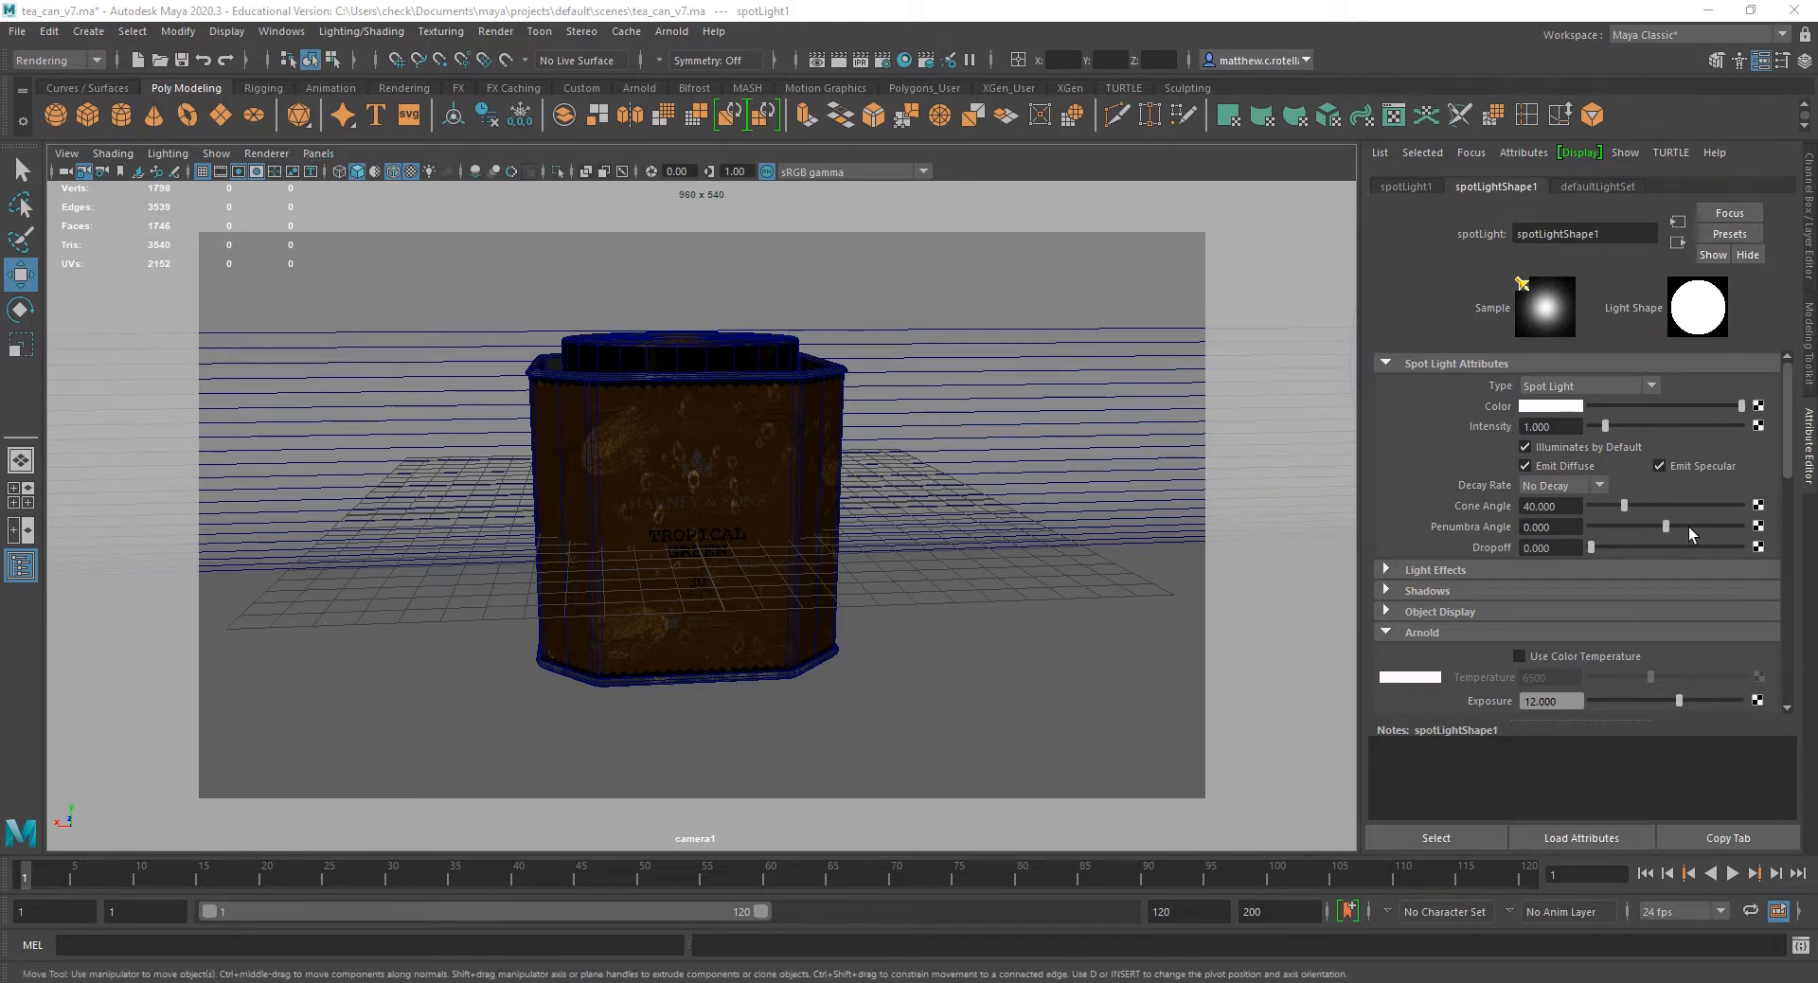
click(317, 154)
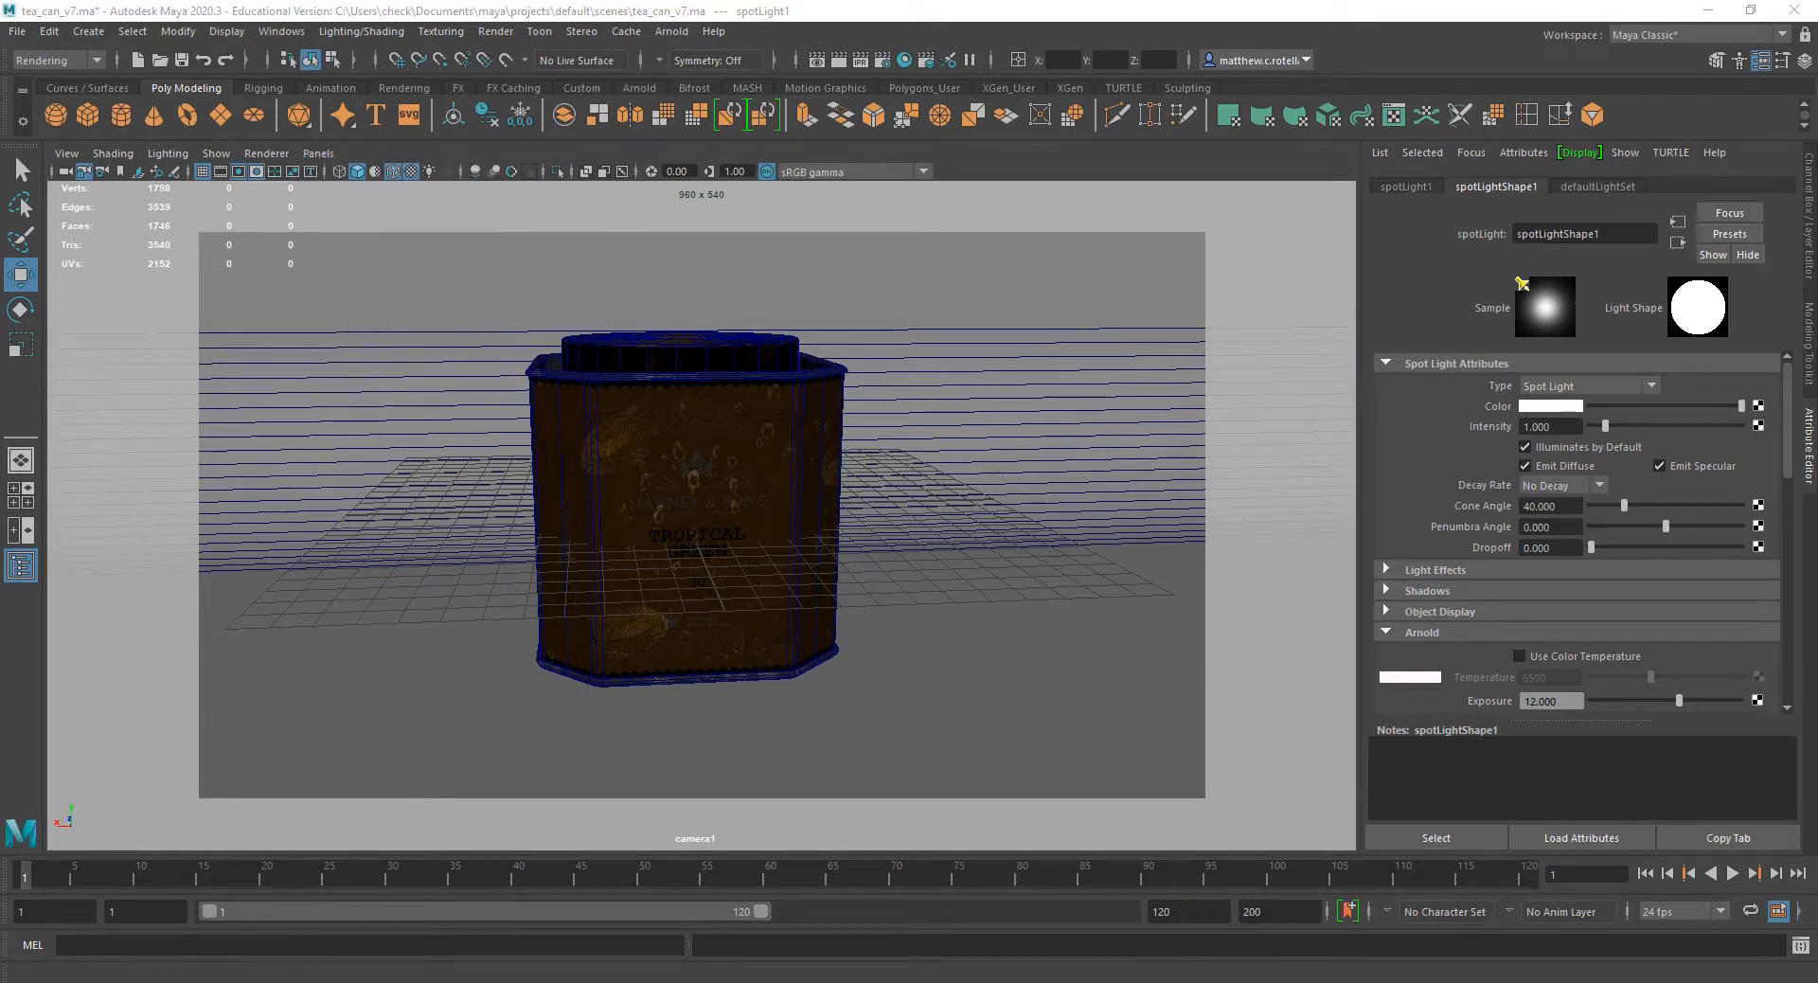
drag(0, 244, 1053, 242)
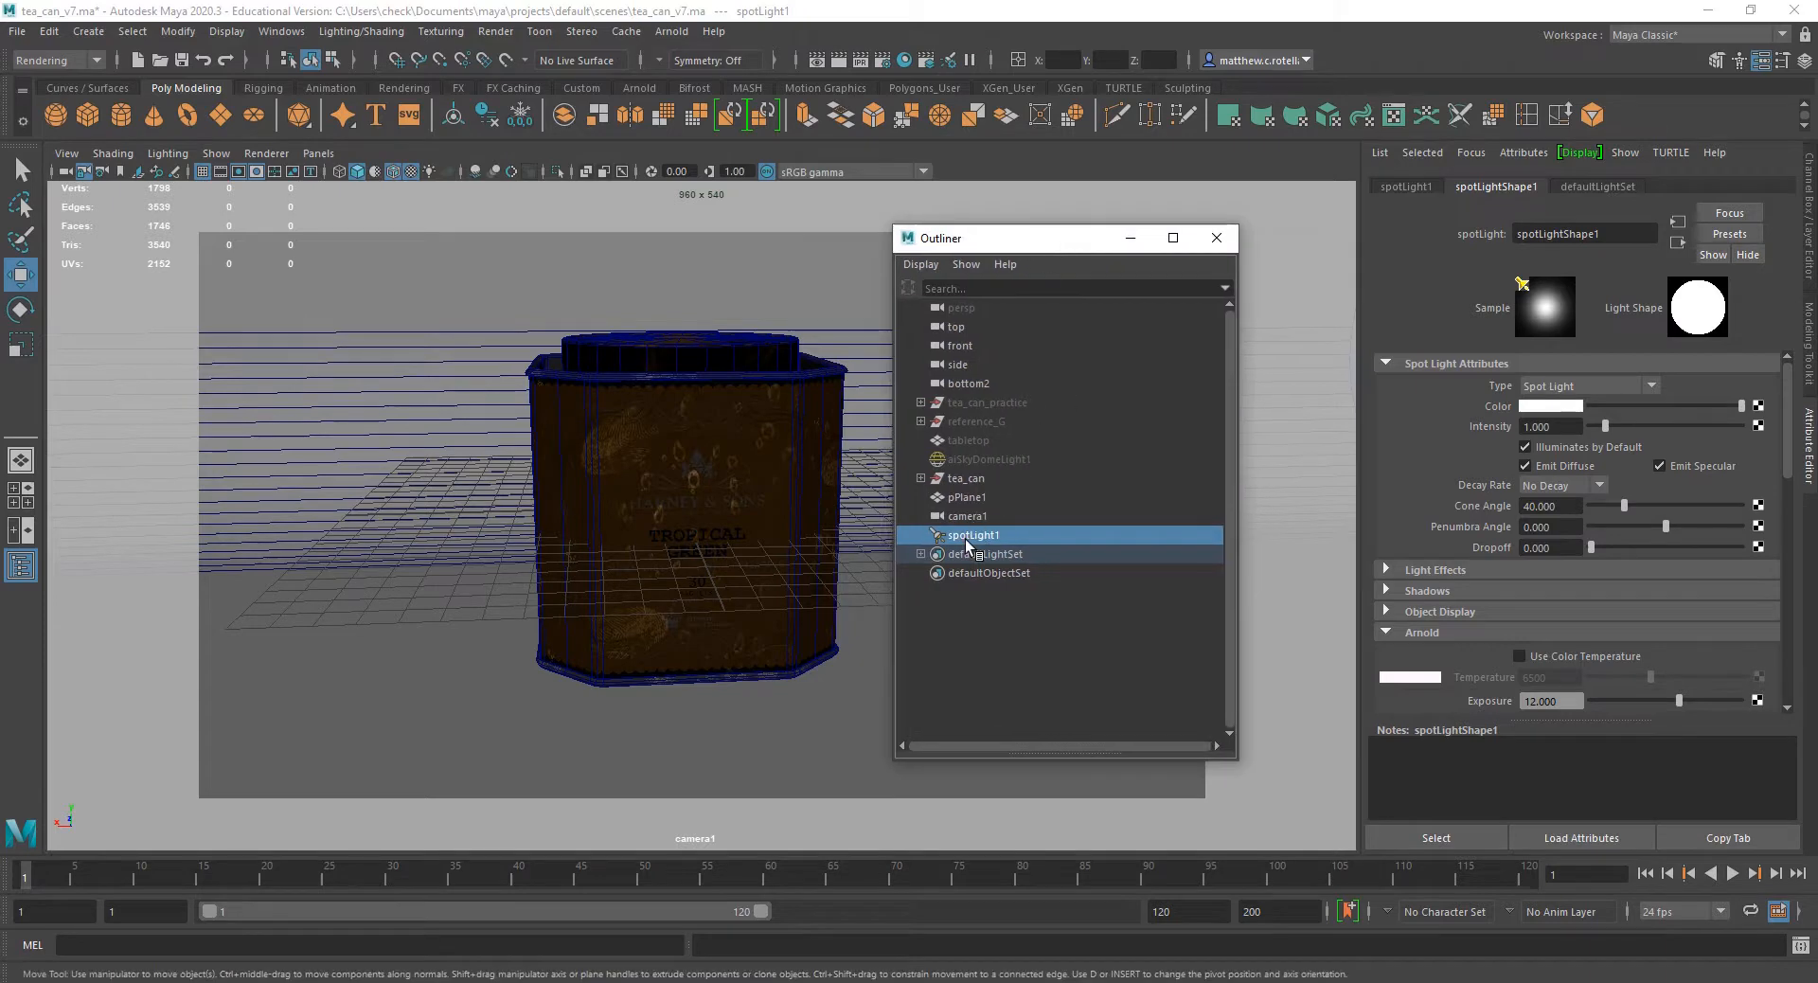
click(318, 154)
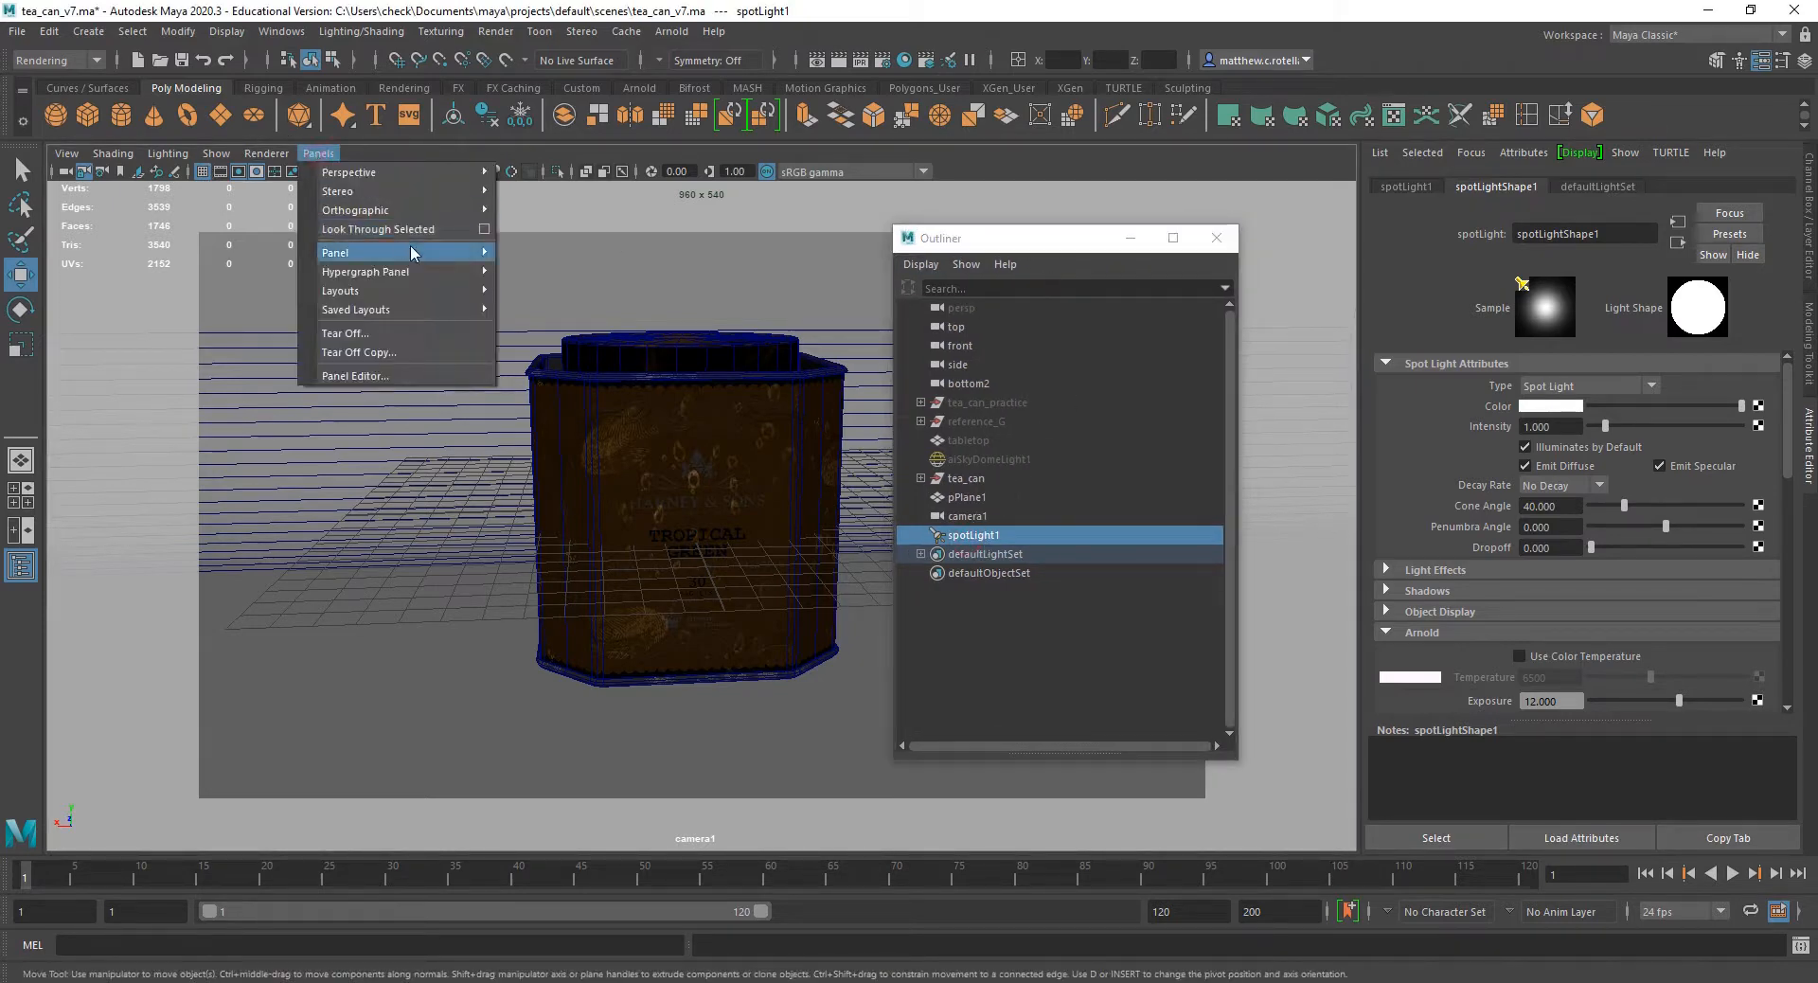
click(409, 235)
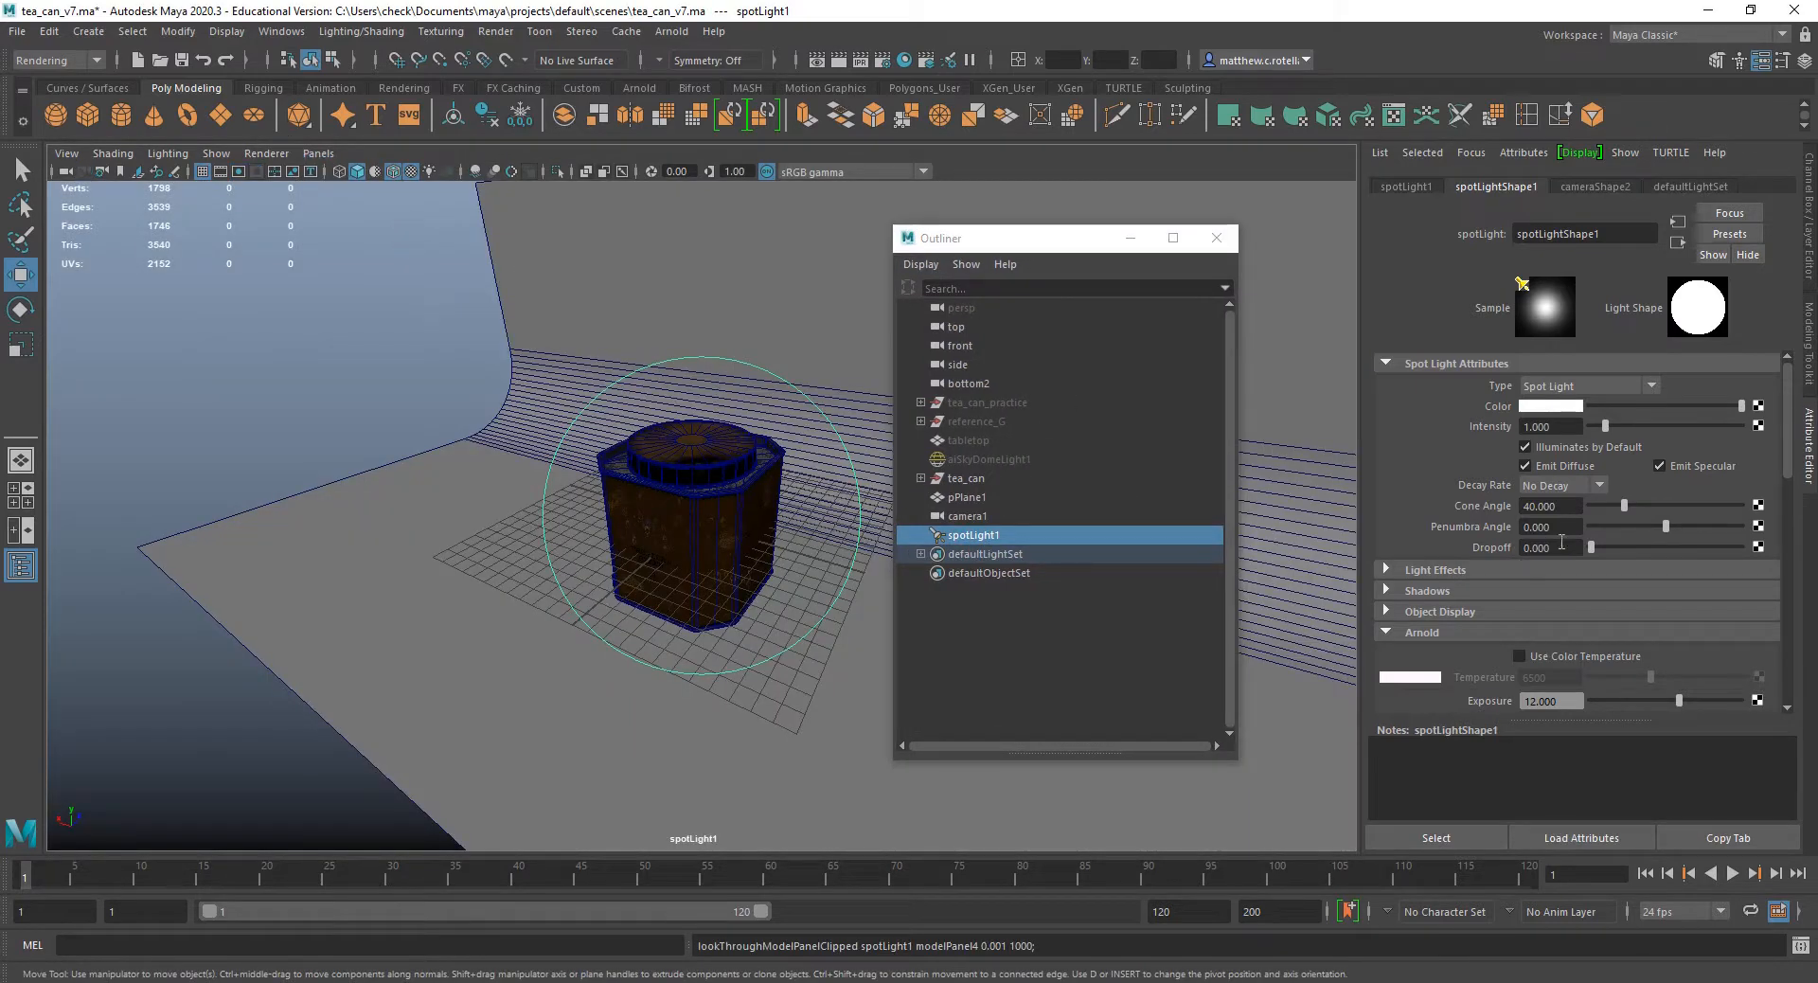
drag(1674, 531, 1630, 529)
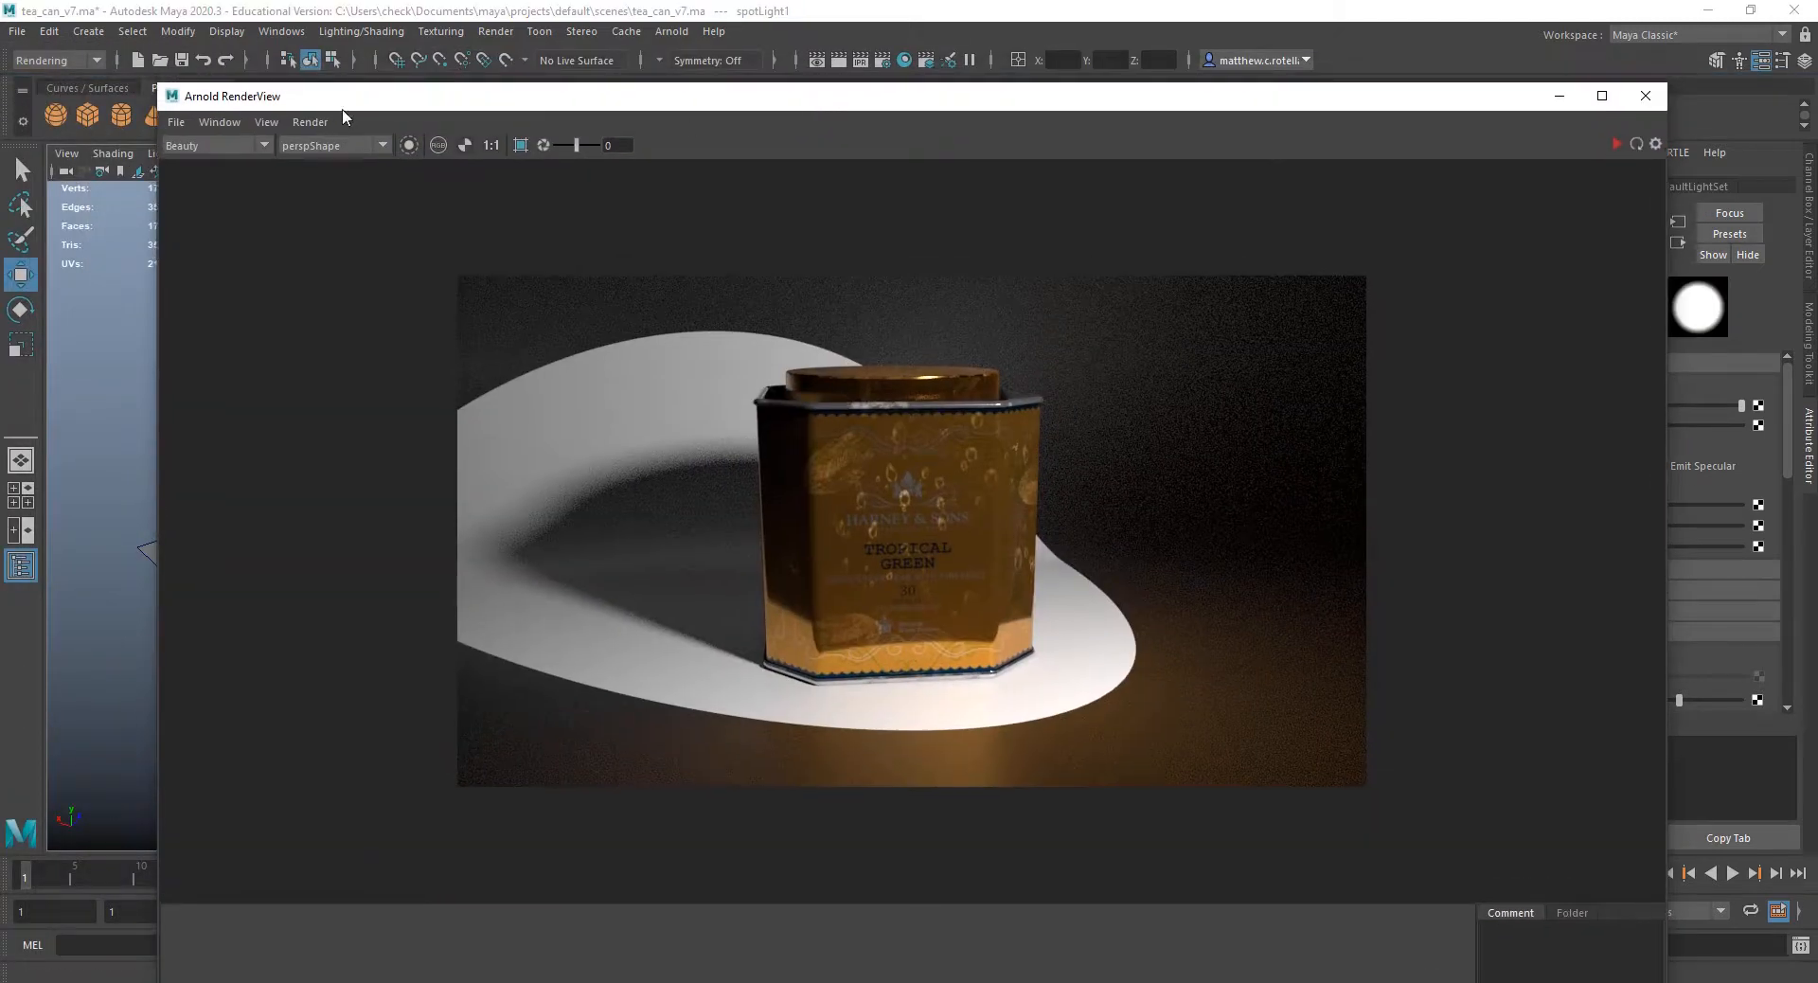
Choose cameraShape1 in the Arnold RenderView, refresh the render, and move the window off the workspace.
click(310, 122)
click(310, 146)
click(318, 146)
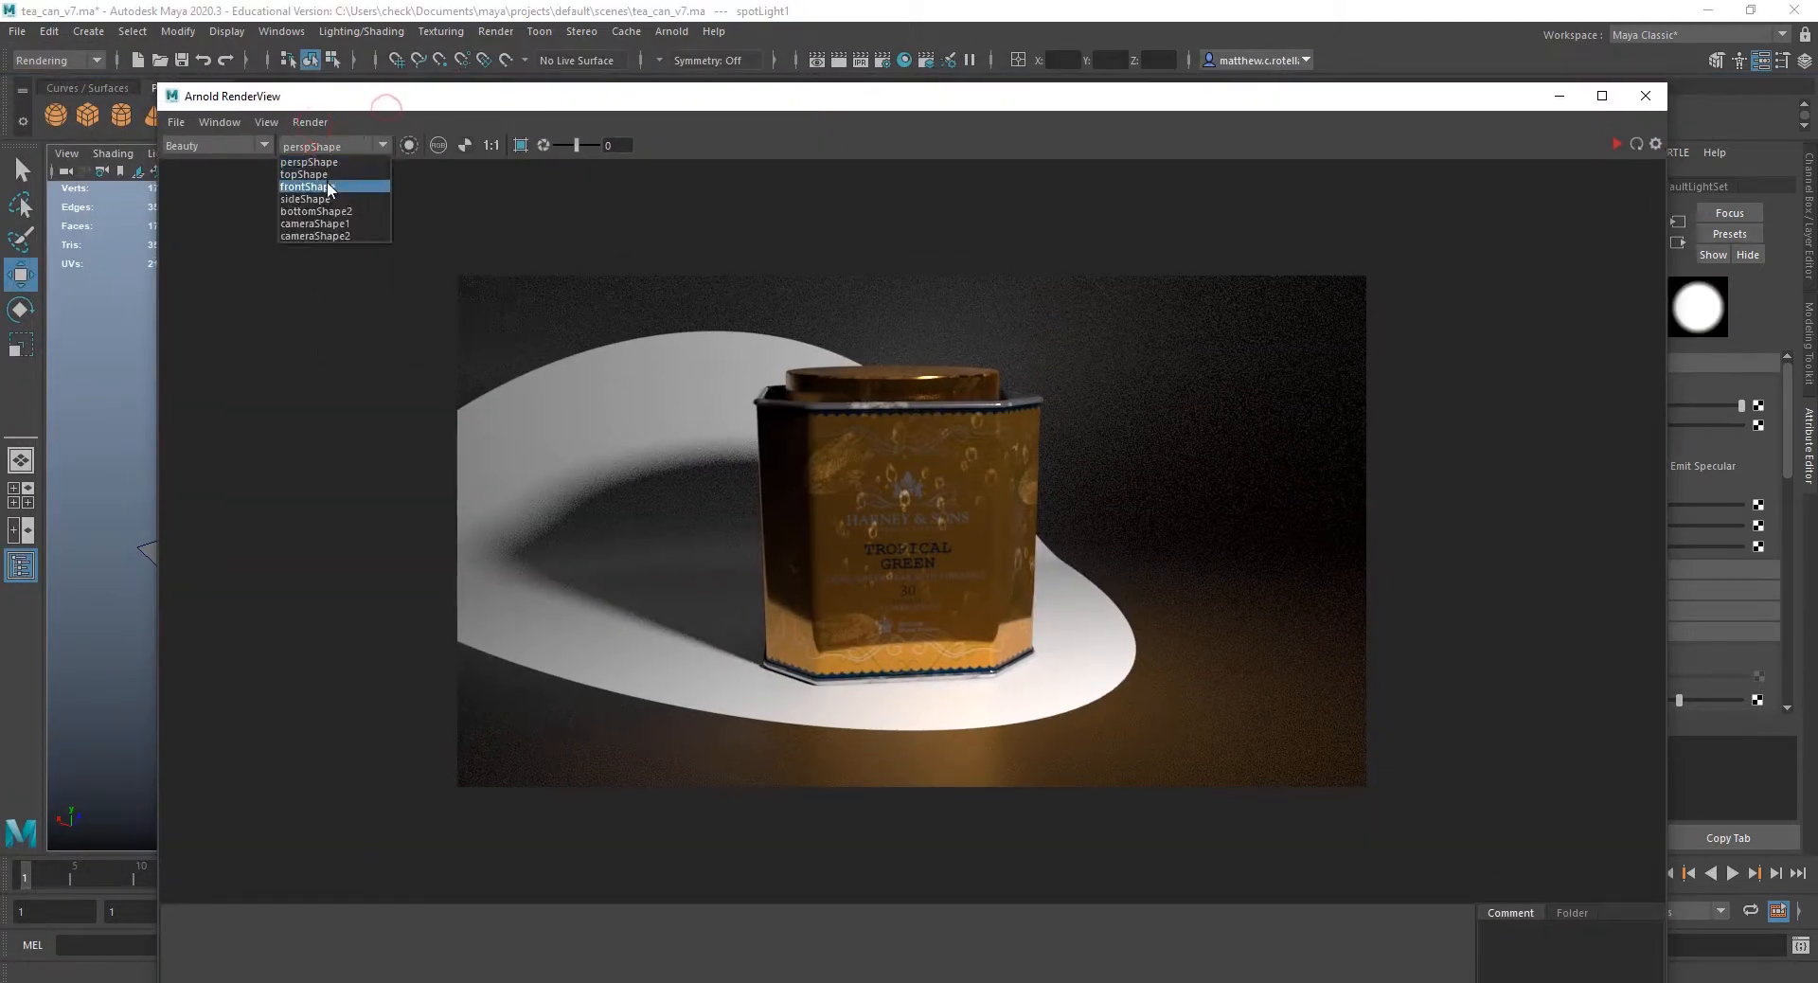
click(337, 229)
click(311, 123)
click(347, 188)
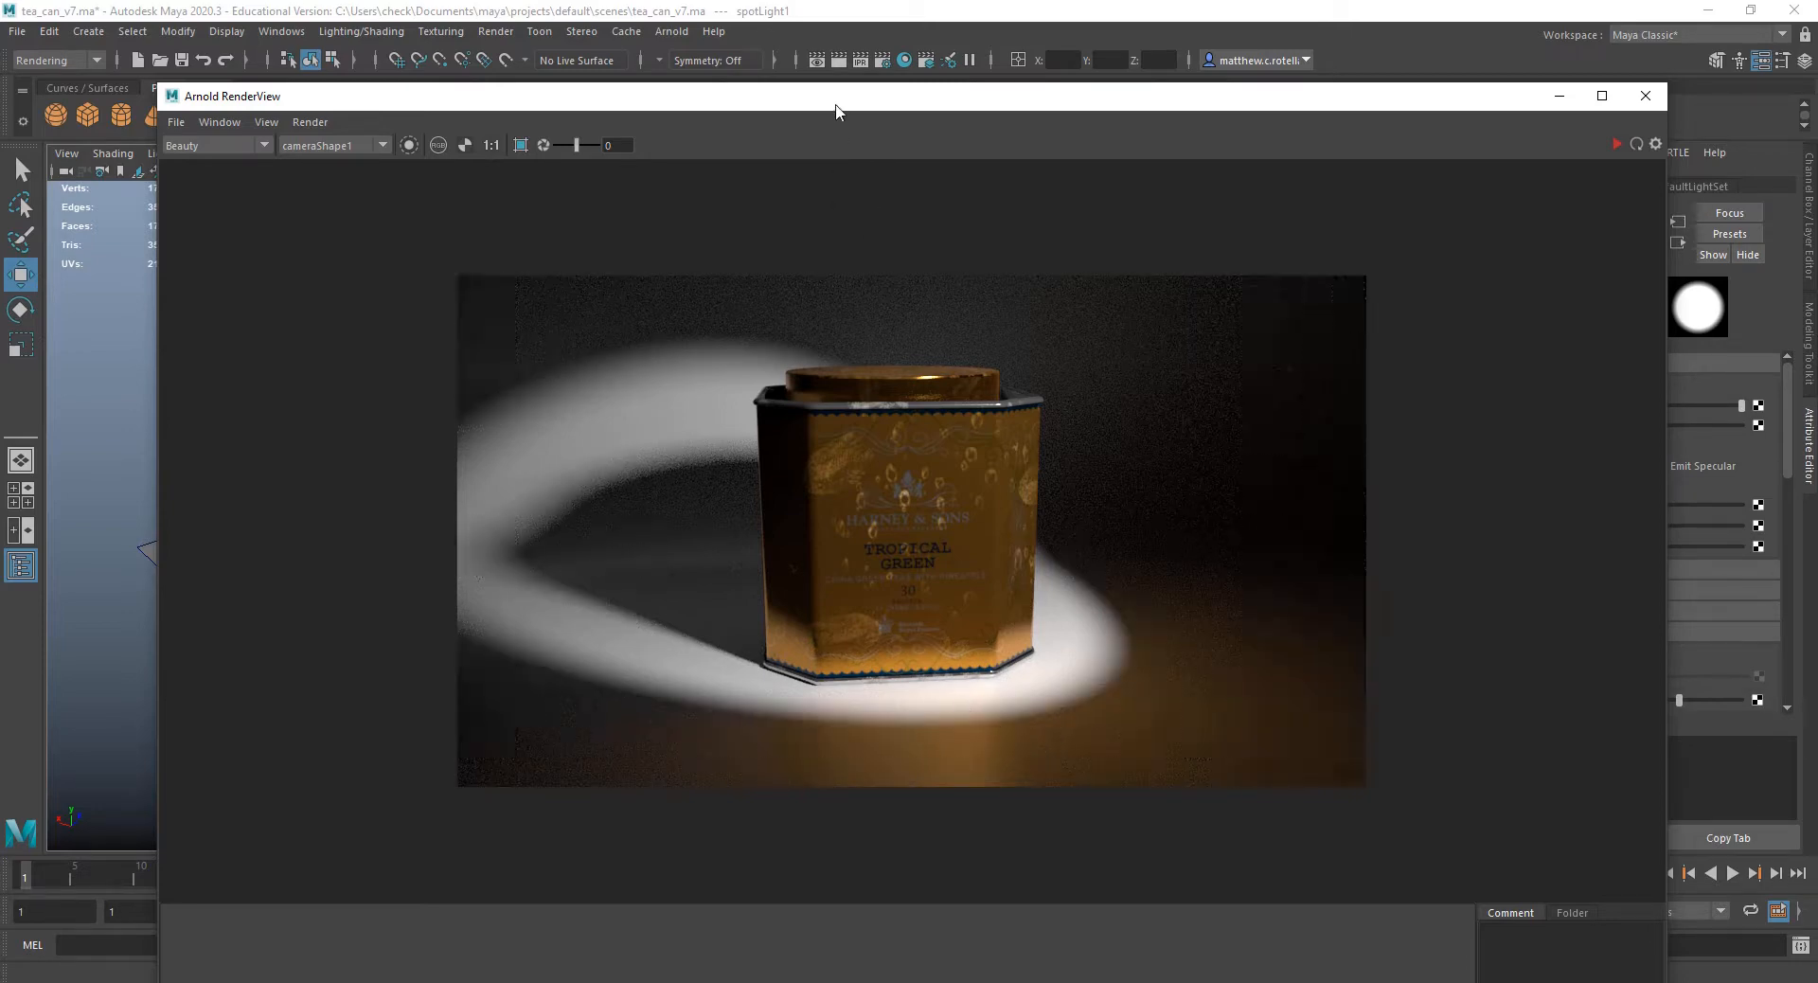
drag(835, 106, 0, 107)
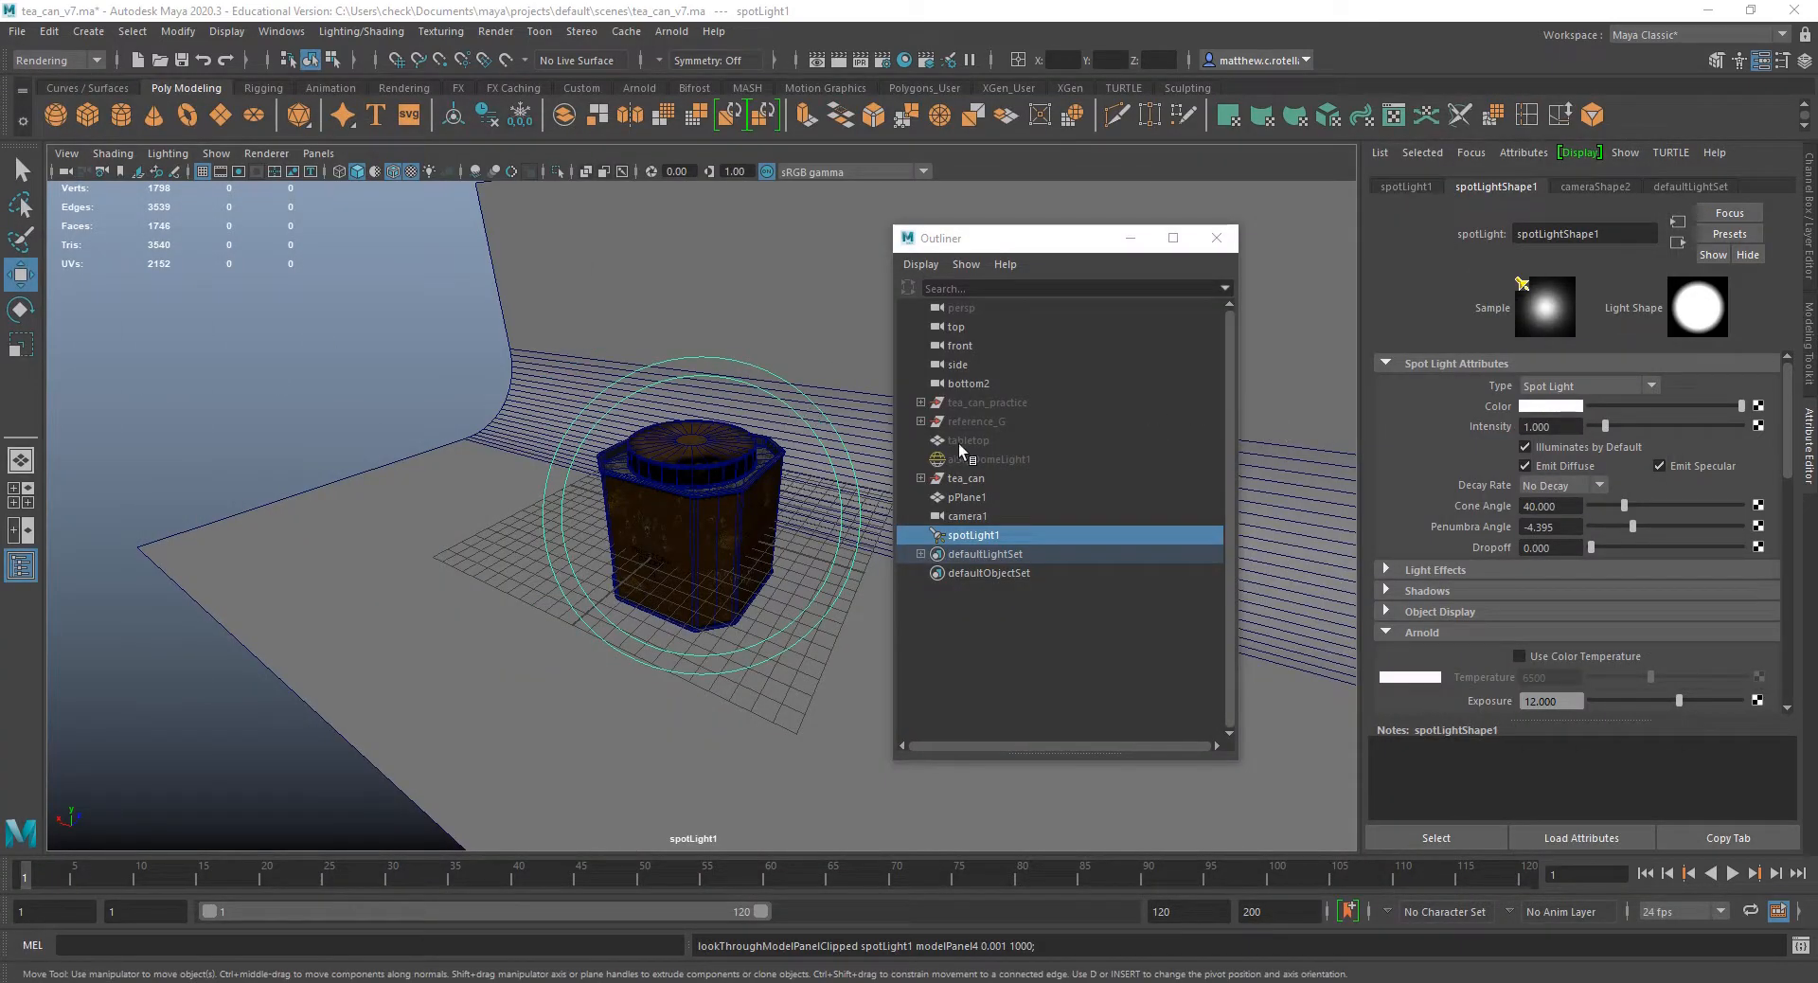
Widen the spot light's Cone Angle to about 53.888, refresh the Arnold render, and clear the RenderView from the workspace.
drag(1630, 512, 1636, 507)
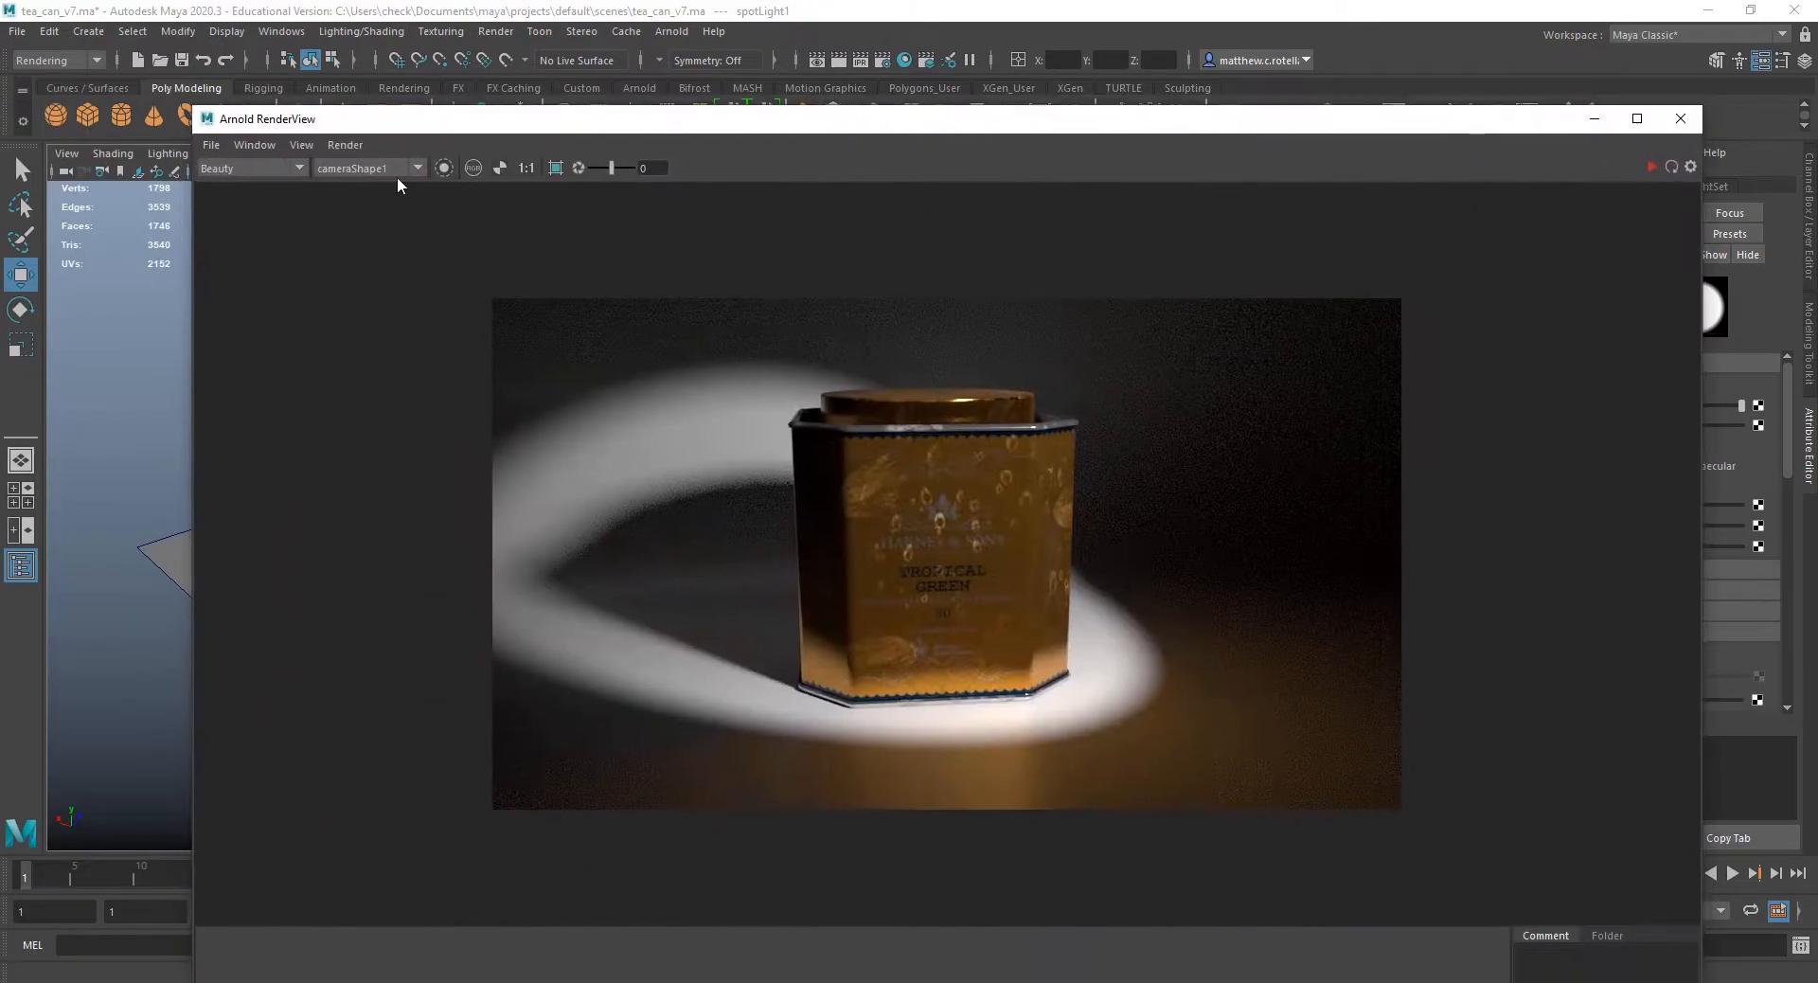
click(345, 144)
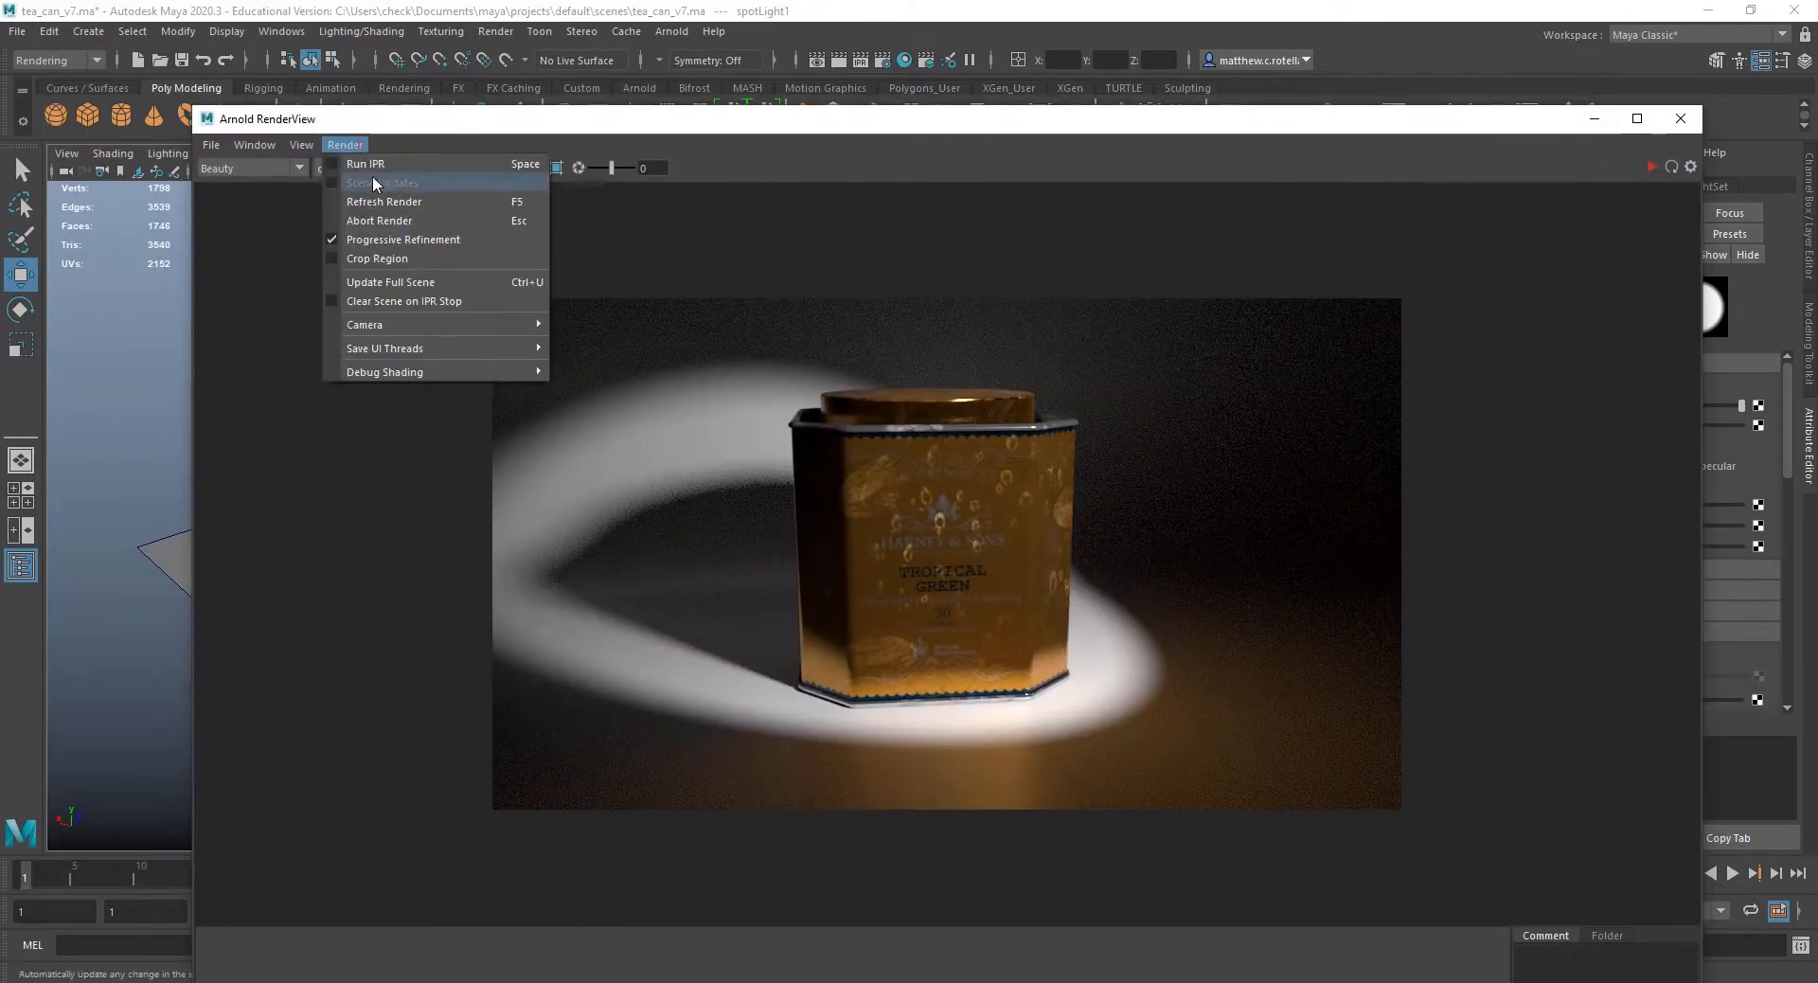
click(377, 202)
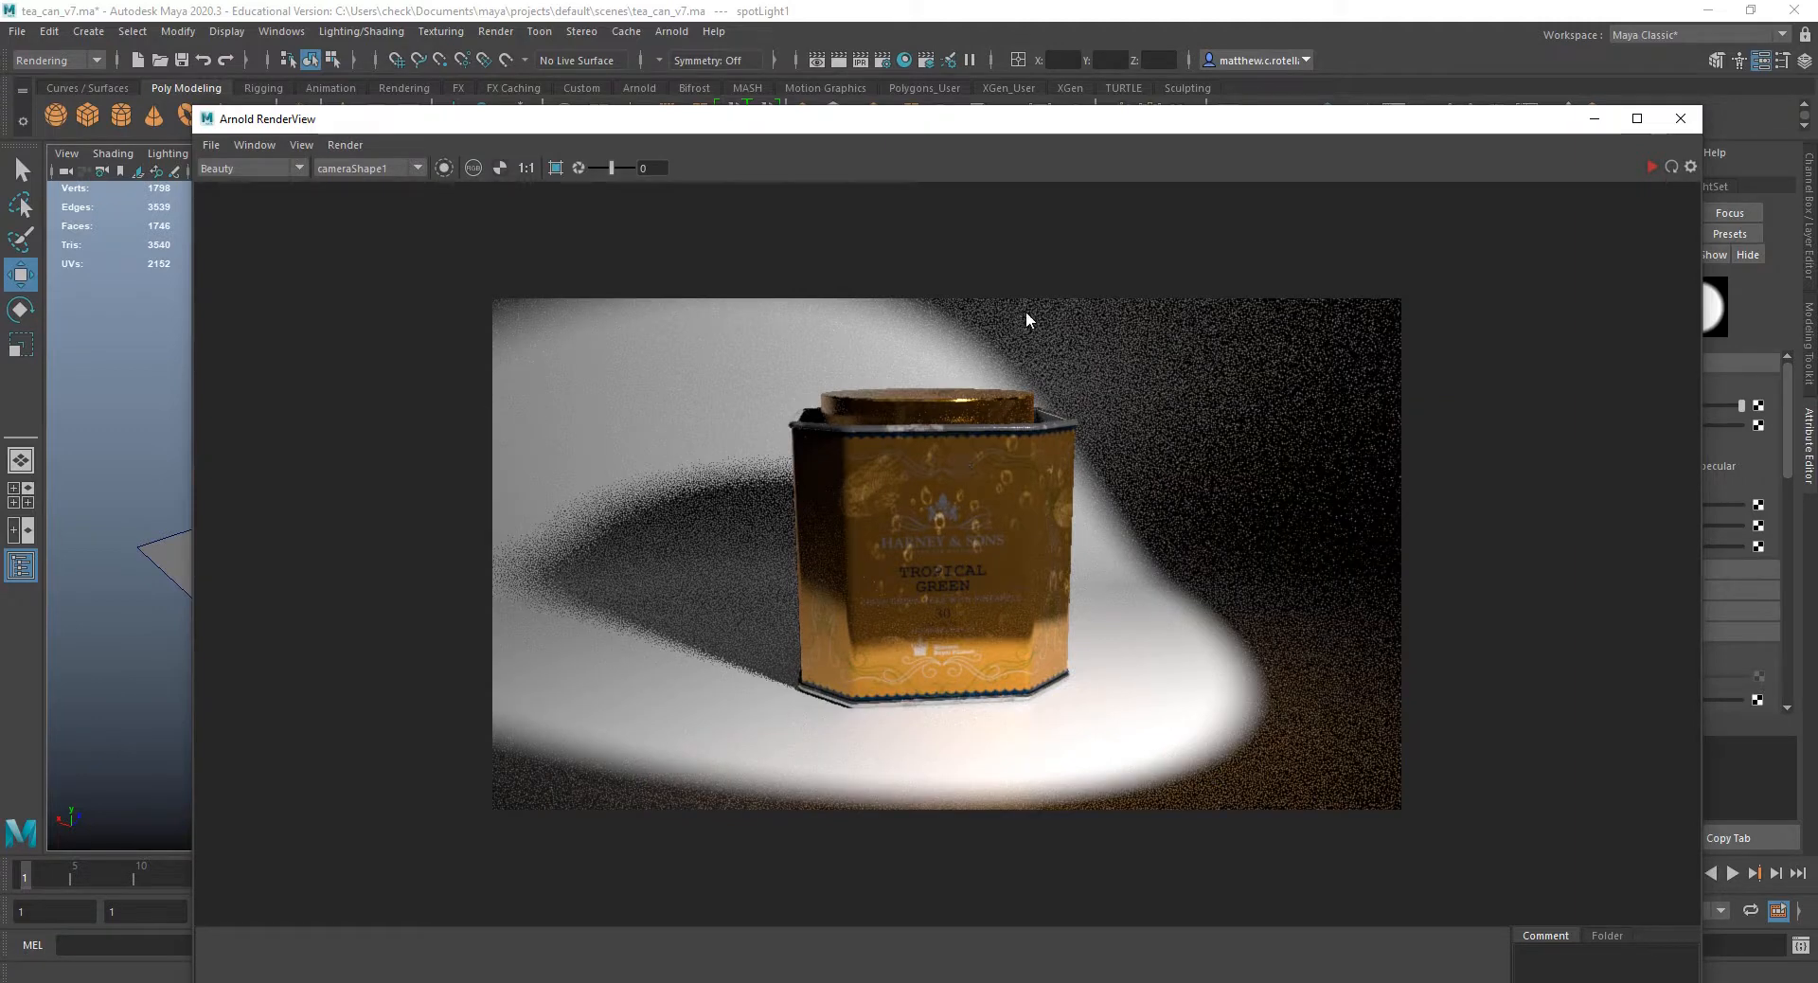
click(1595, 118)
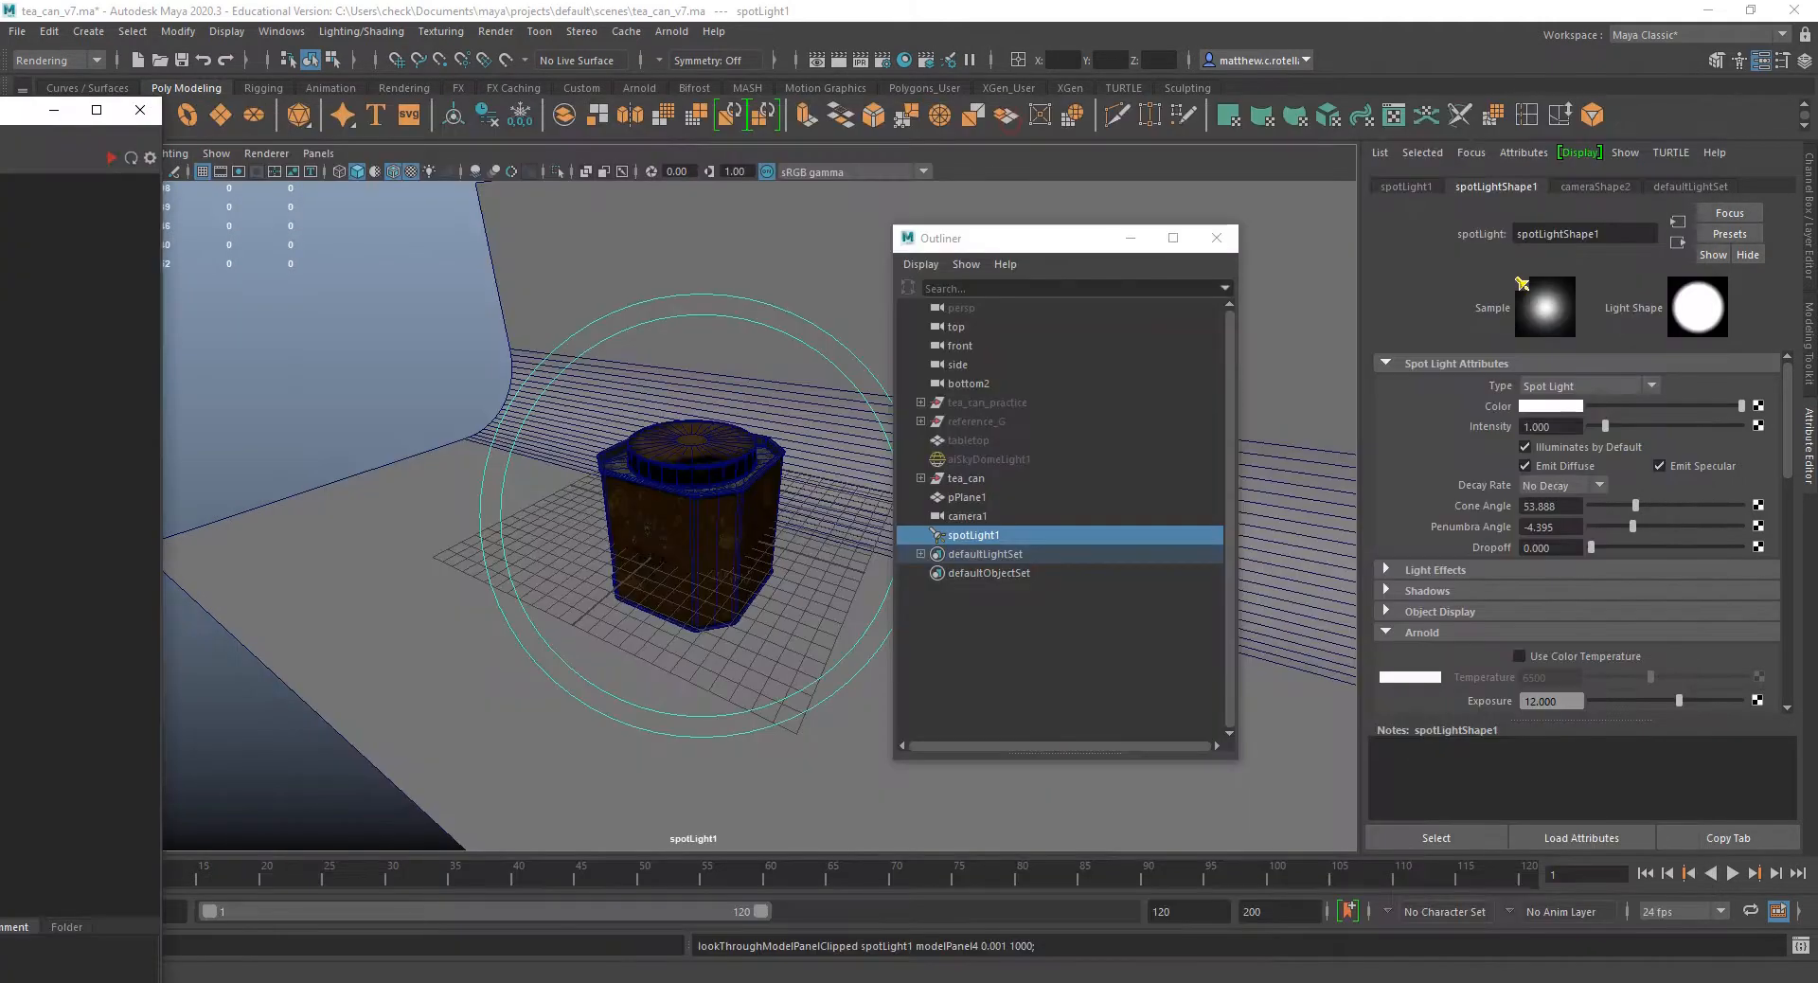
Set the spot light's Cone Angle to 40.
click(1578, 508)
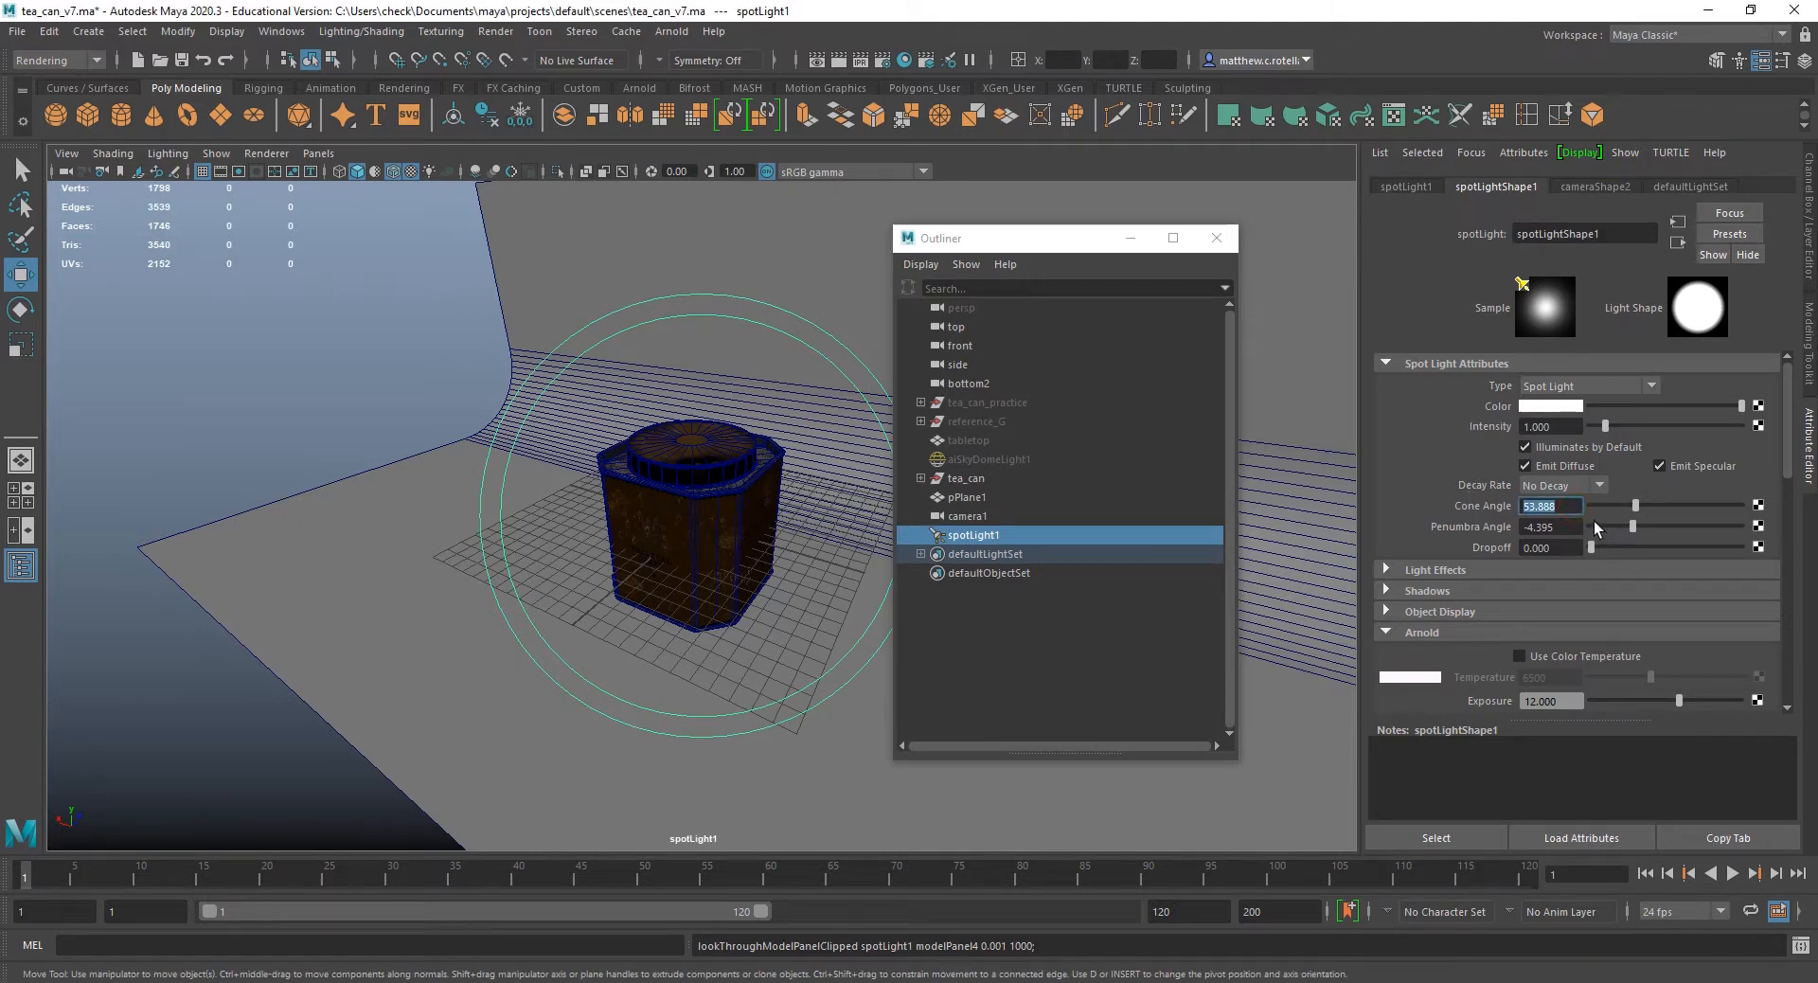
text(40)
key(Return)
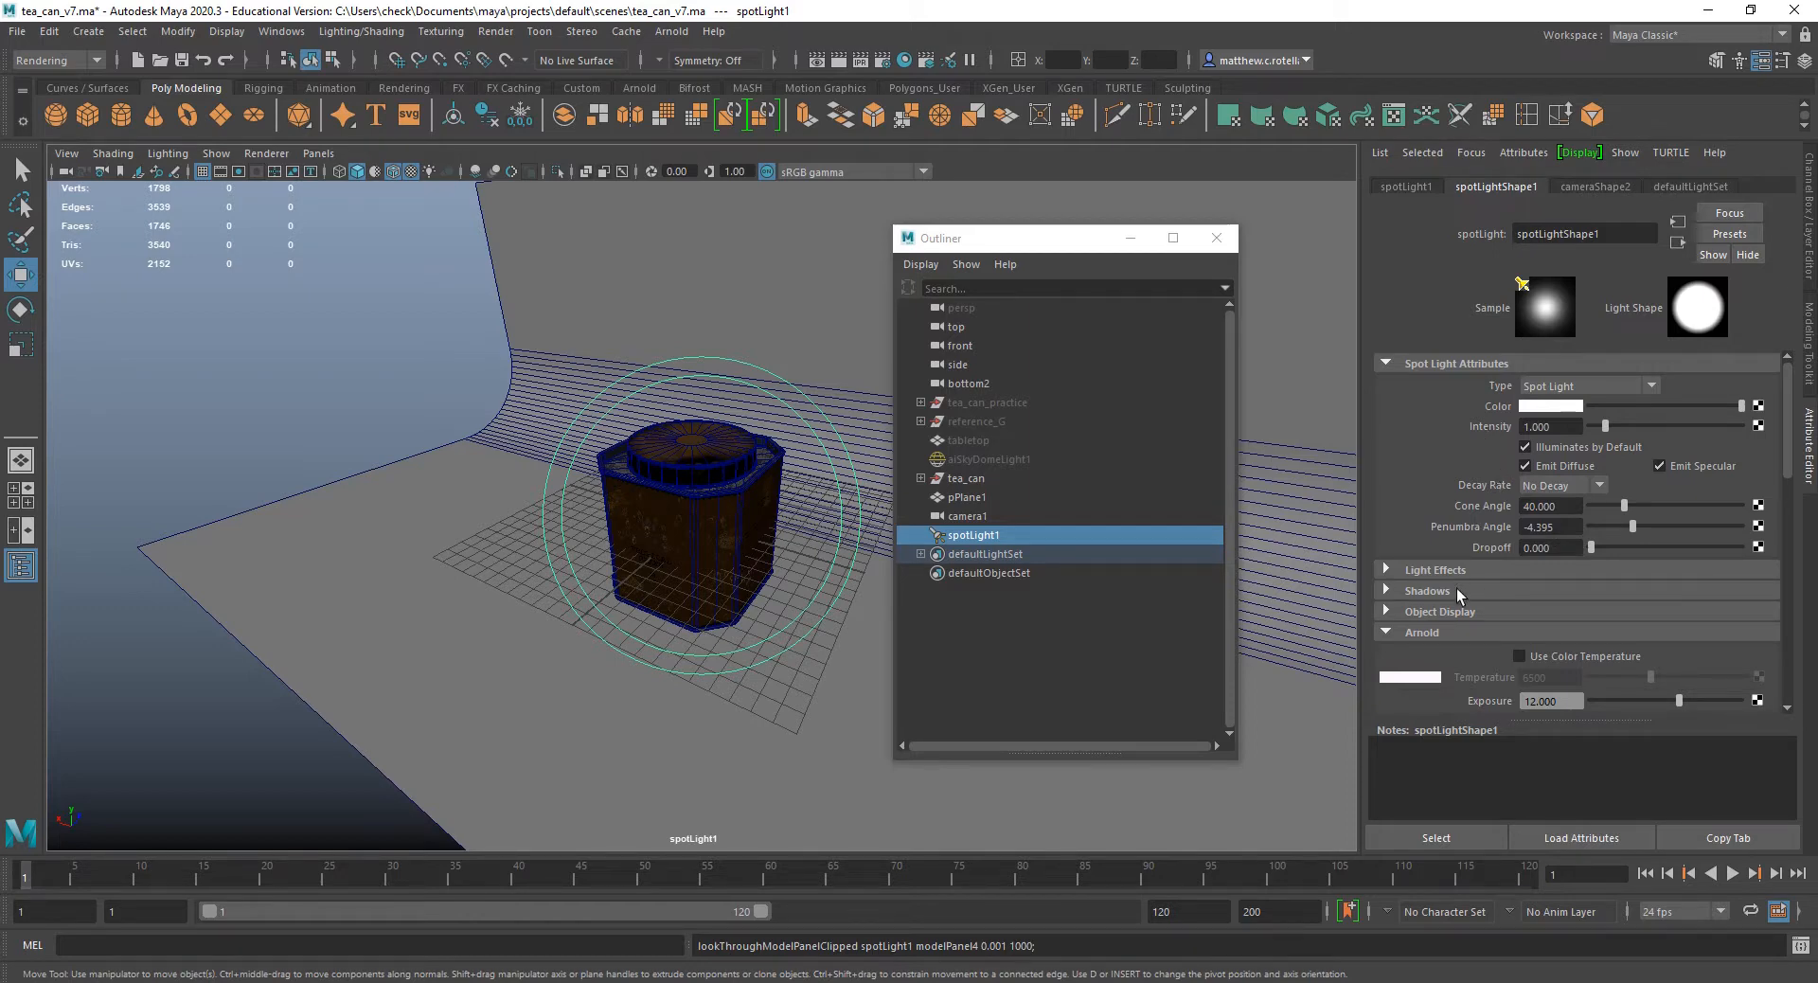
Reduce the spot light's Arnold Roundness to 0.
scroll(1459, 604, down, 3)
scroll(1455, 612, down, 3)
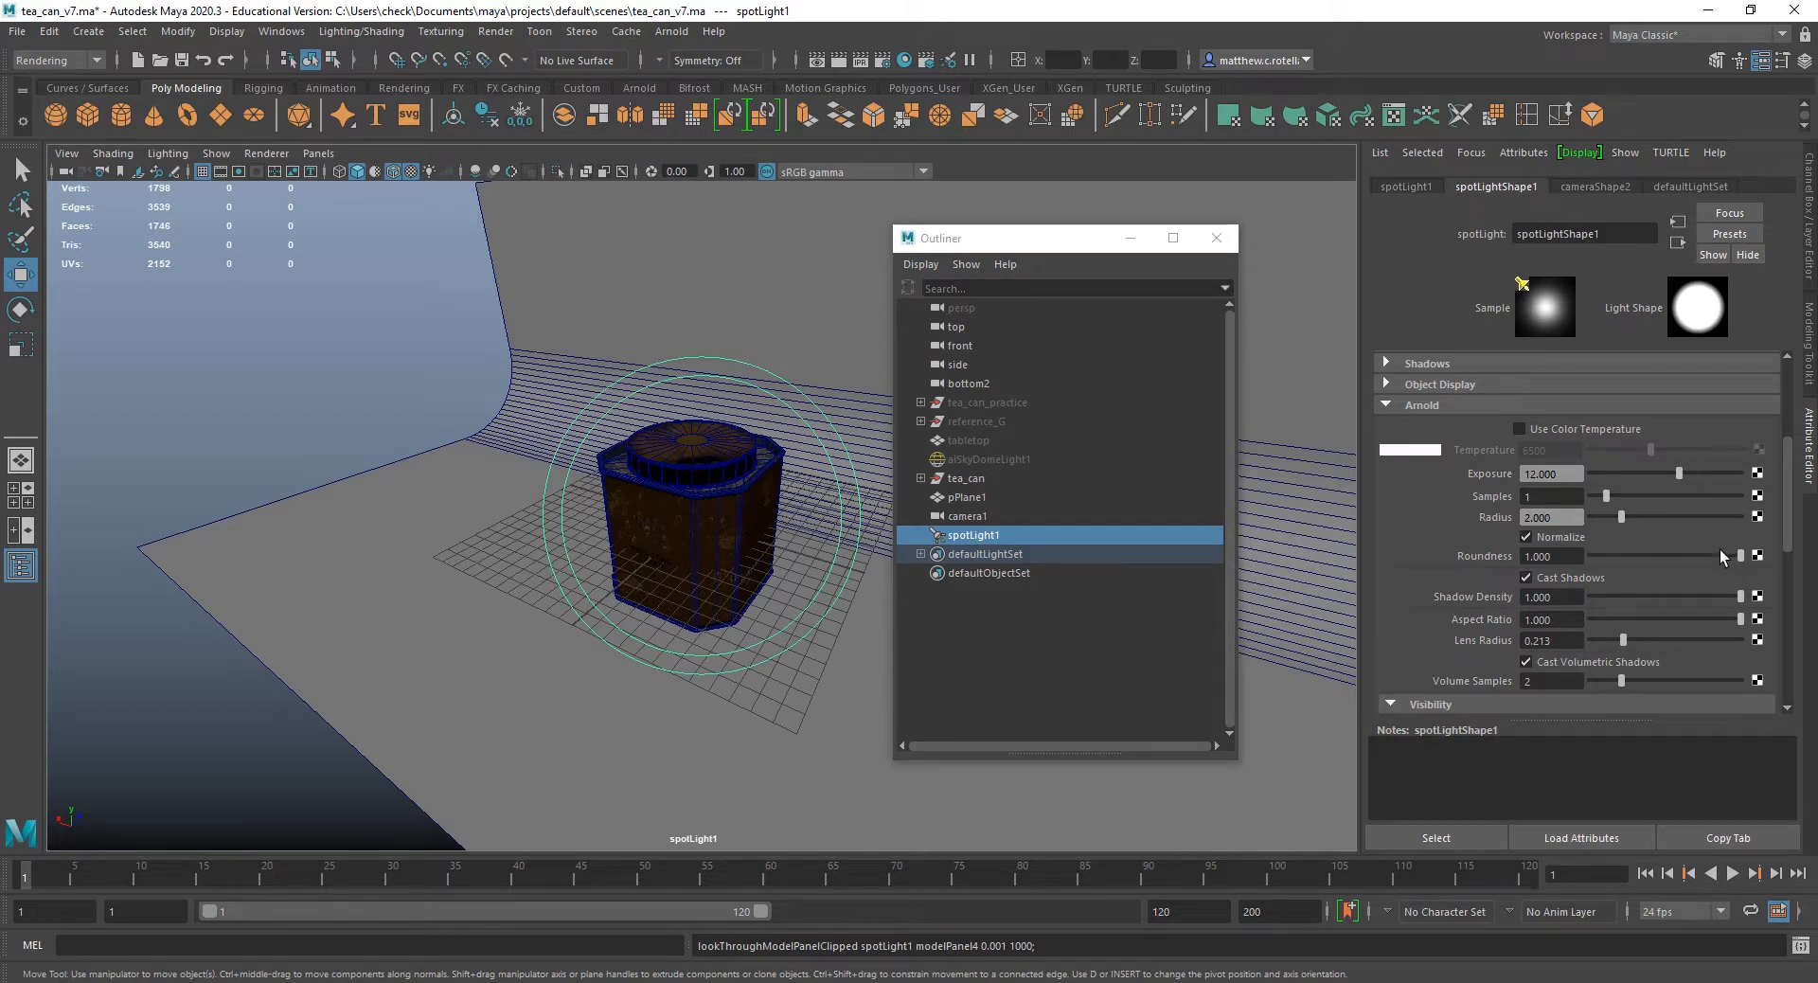
drag(1718, 549, 1369, 577)
Switch the viewport to camera1 and refresh the Arnold render of the tea can.
click(319, 153)
mouse_move(345, 175)
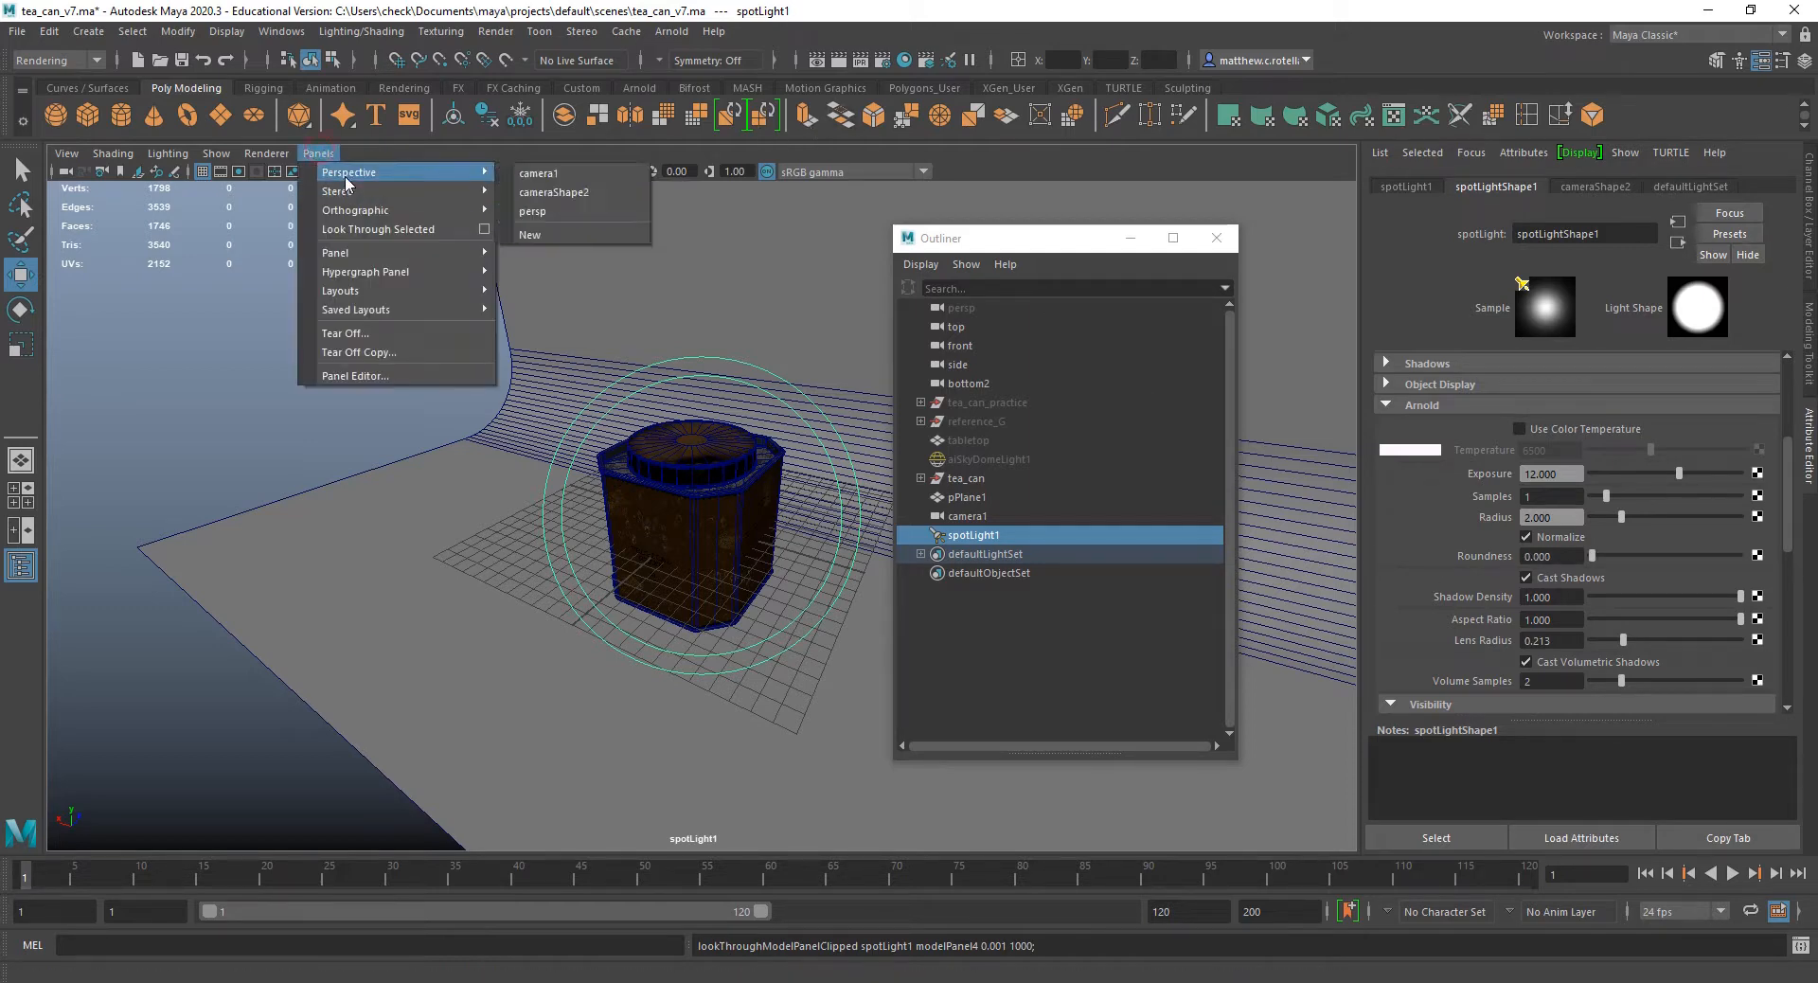
click(609, 183)
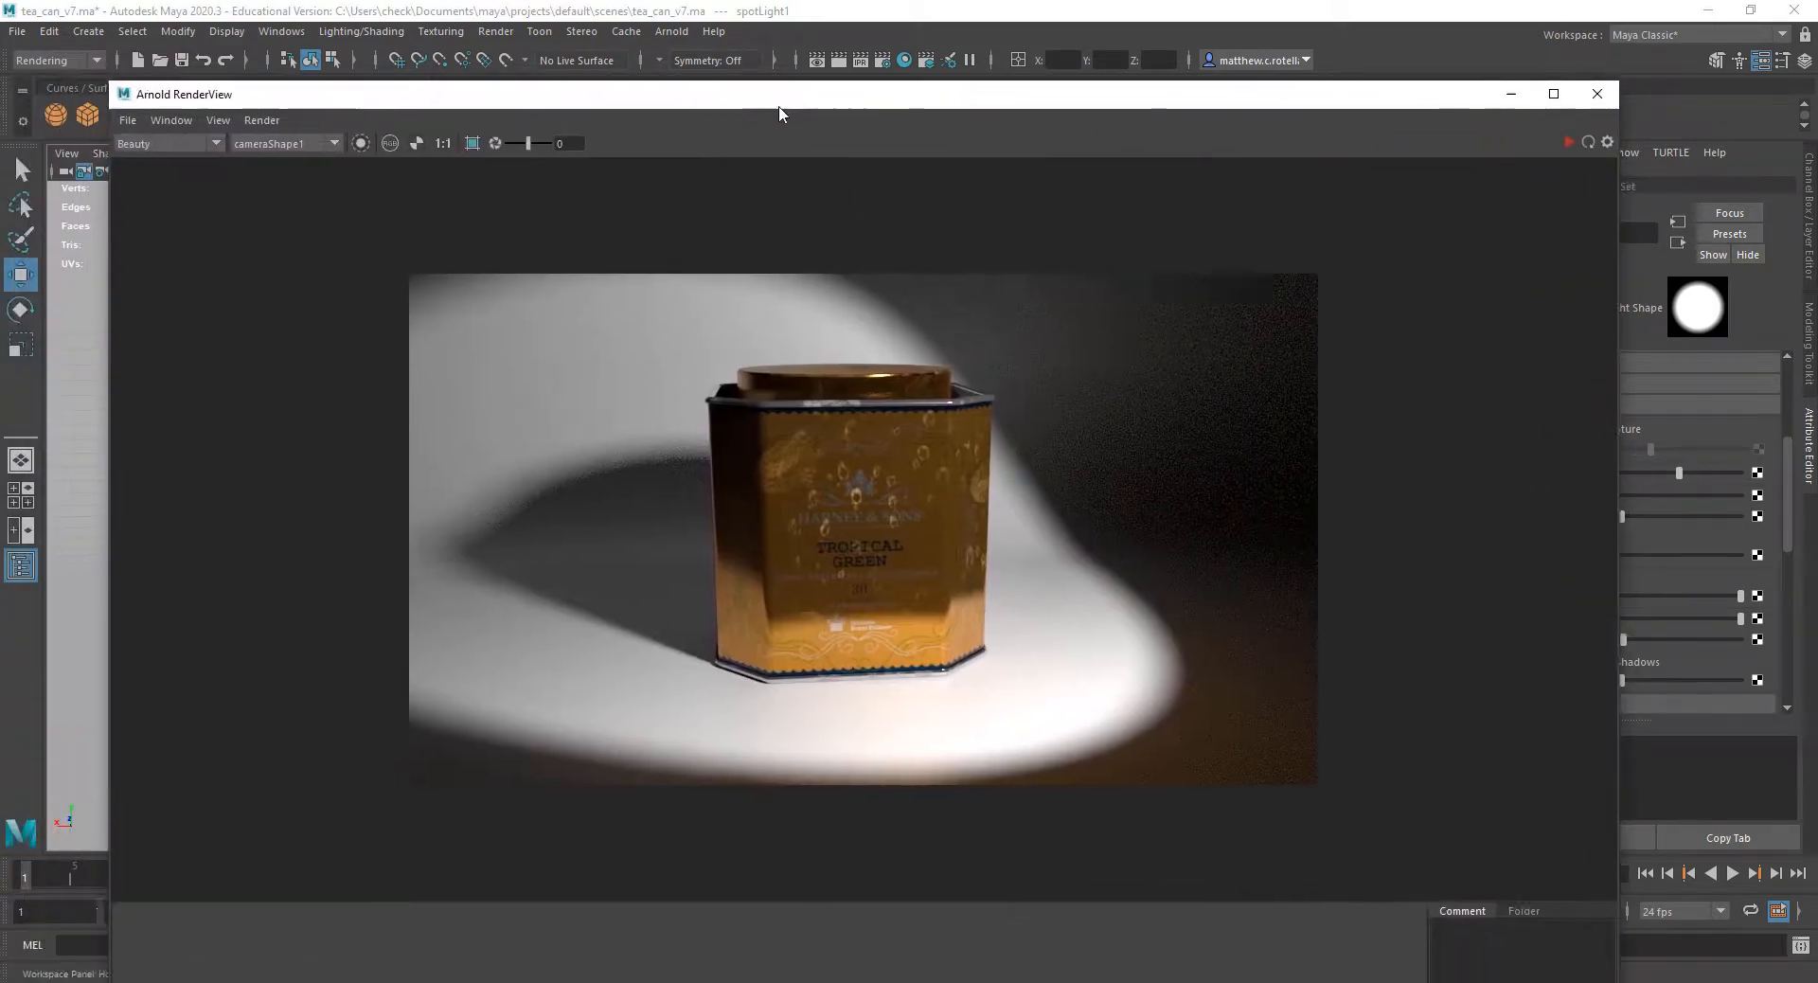
click(276, 123)
click(288, 177)
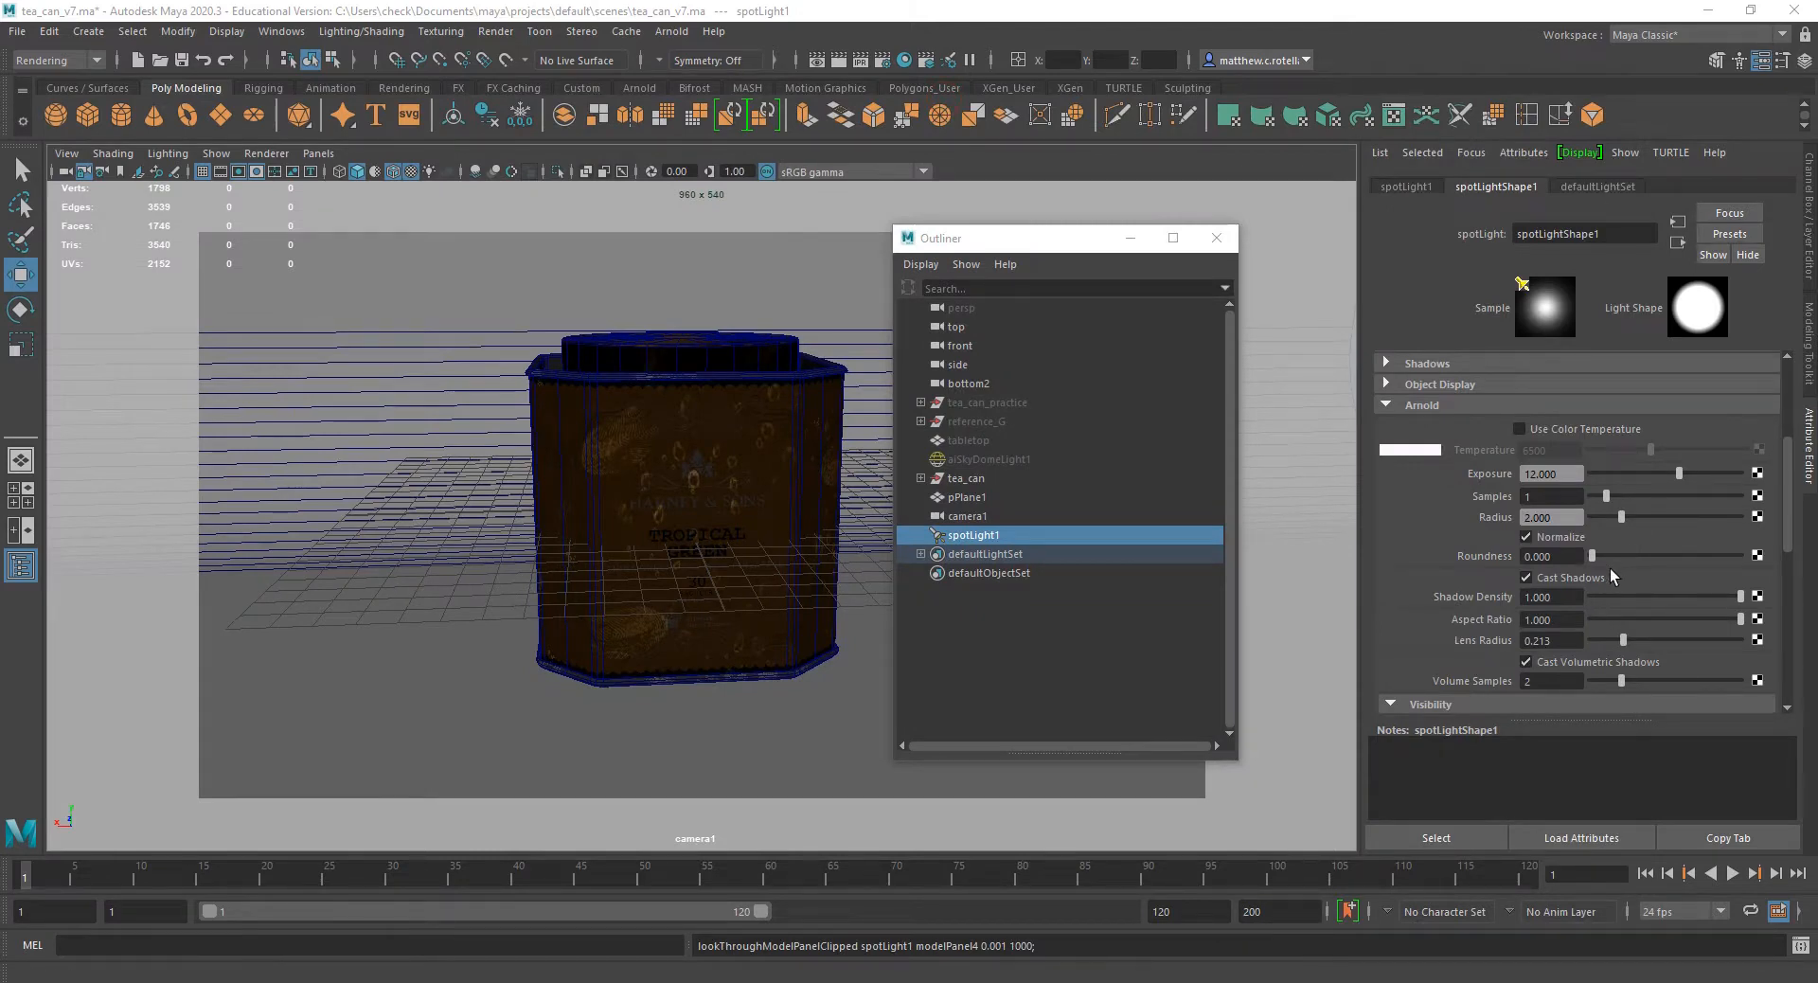
Raise the spot light's Arnold Roundness to 1 and look over its Visibility and Light Filters settings.
drag(1607, 555, 1814, 568)
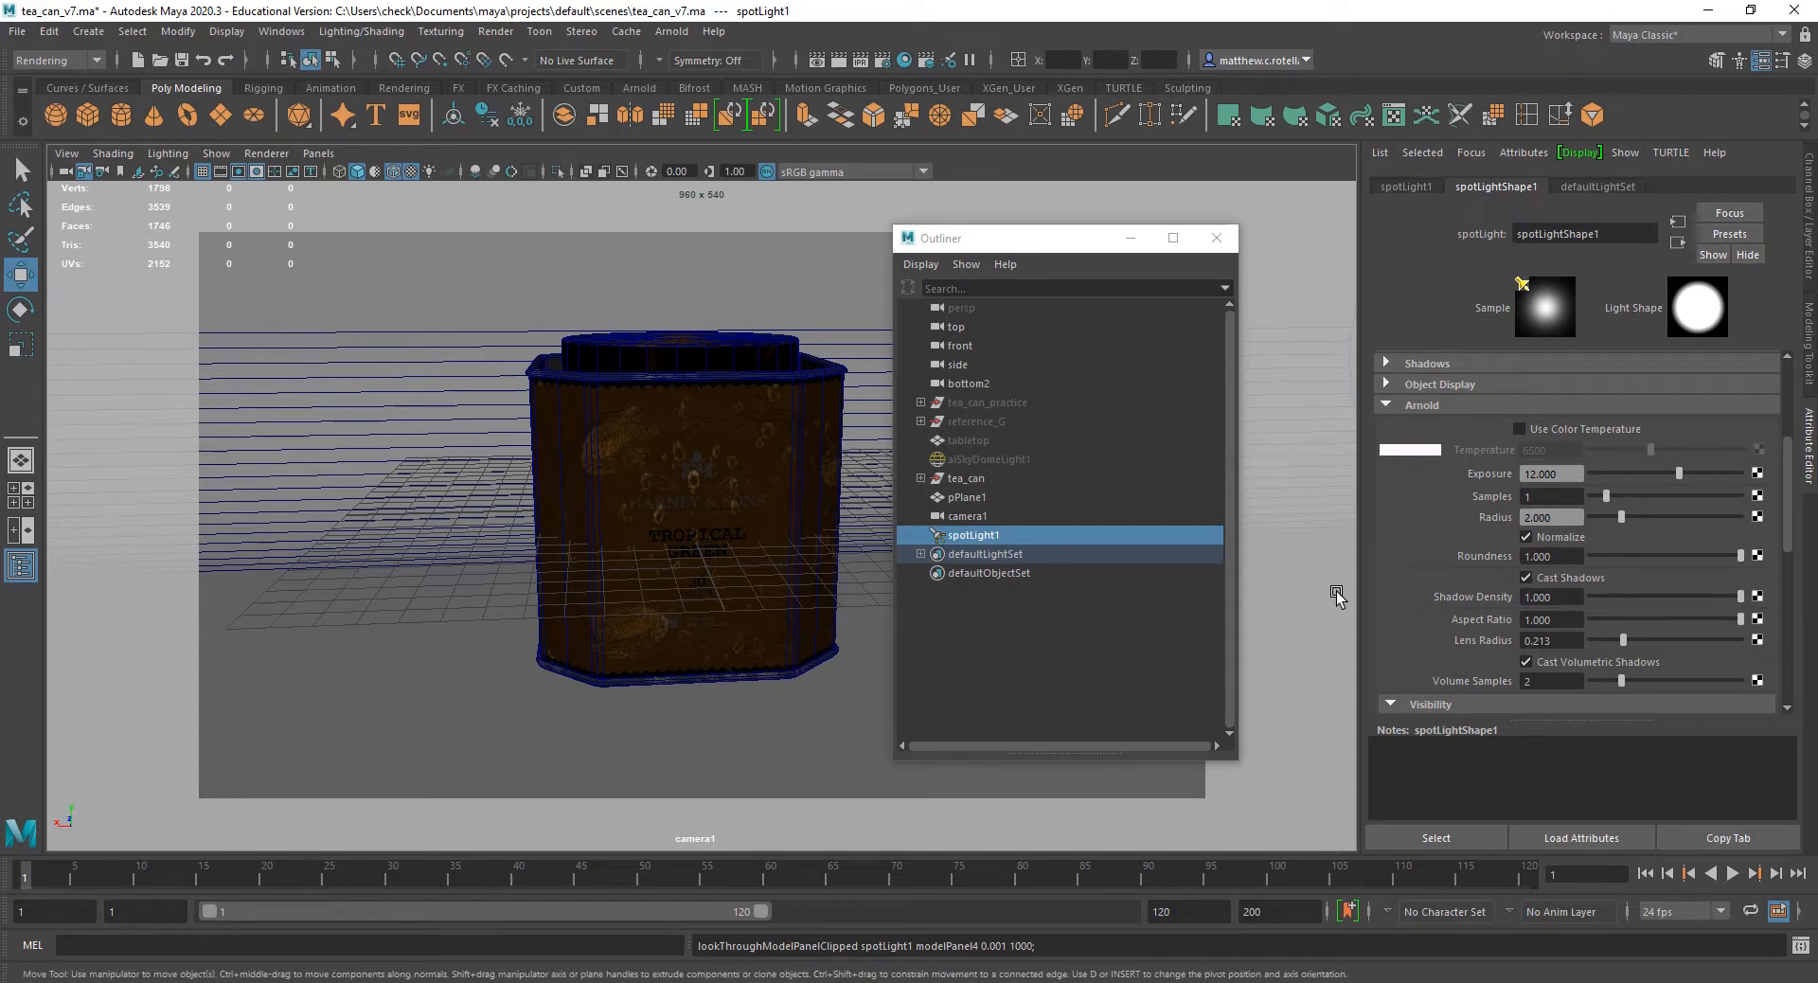
scroll(1475, 591, down, 3)
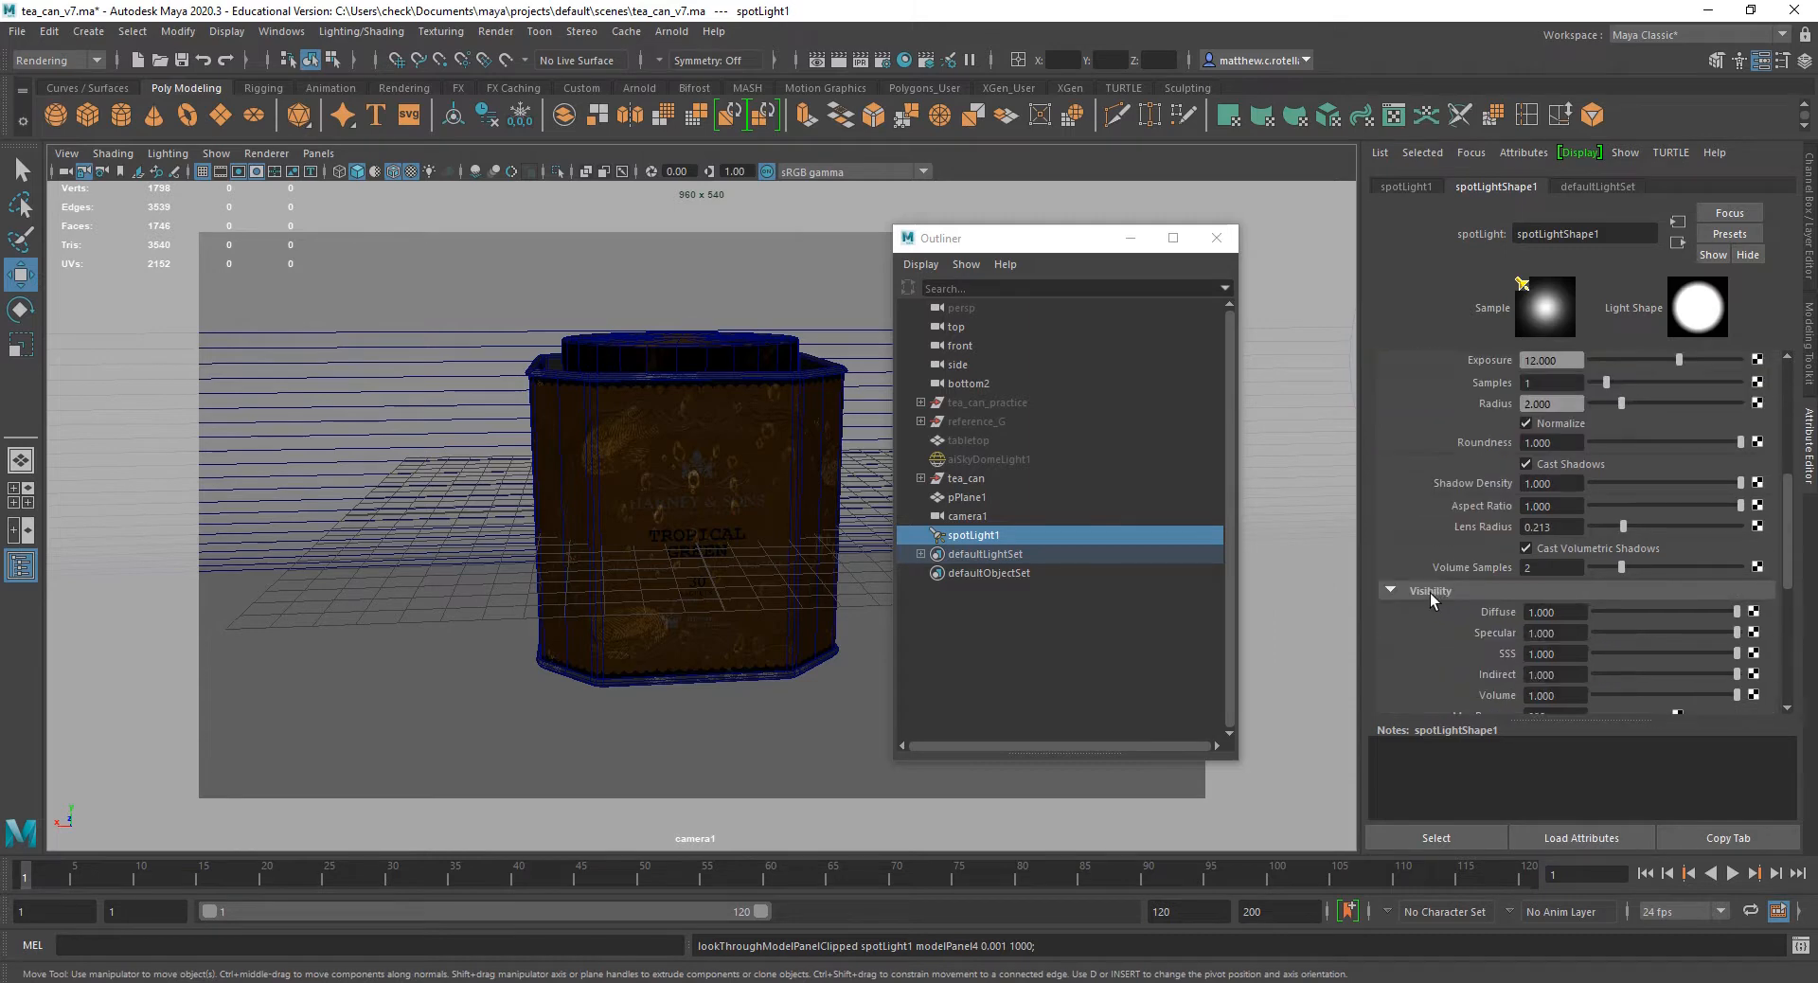
scroll(1432, 601, down, 4)
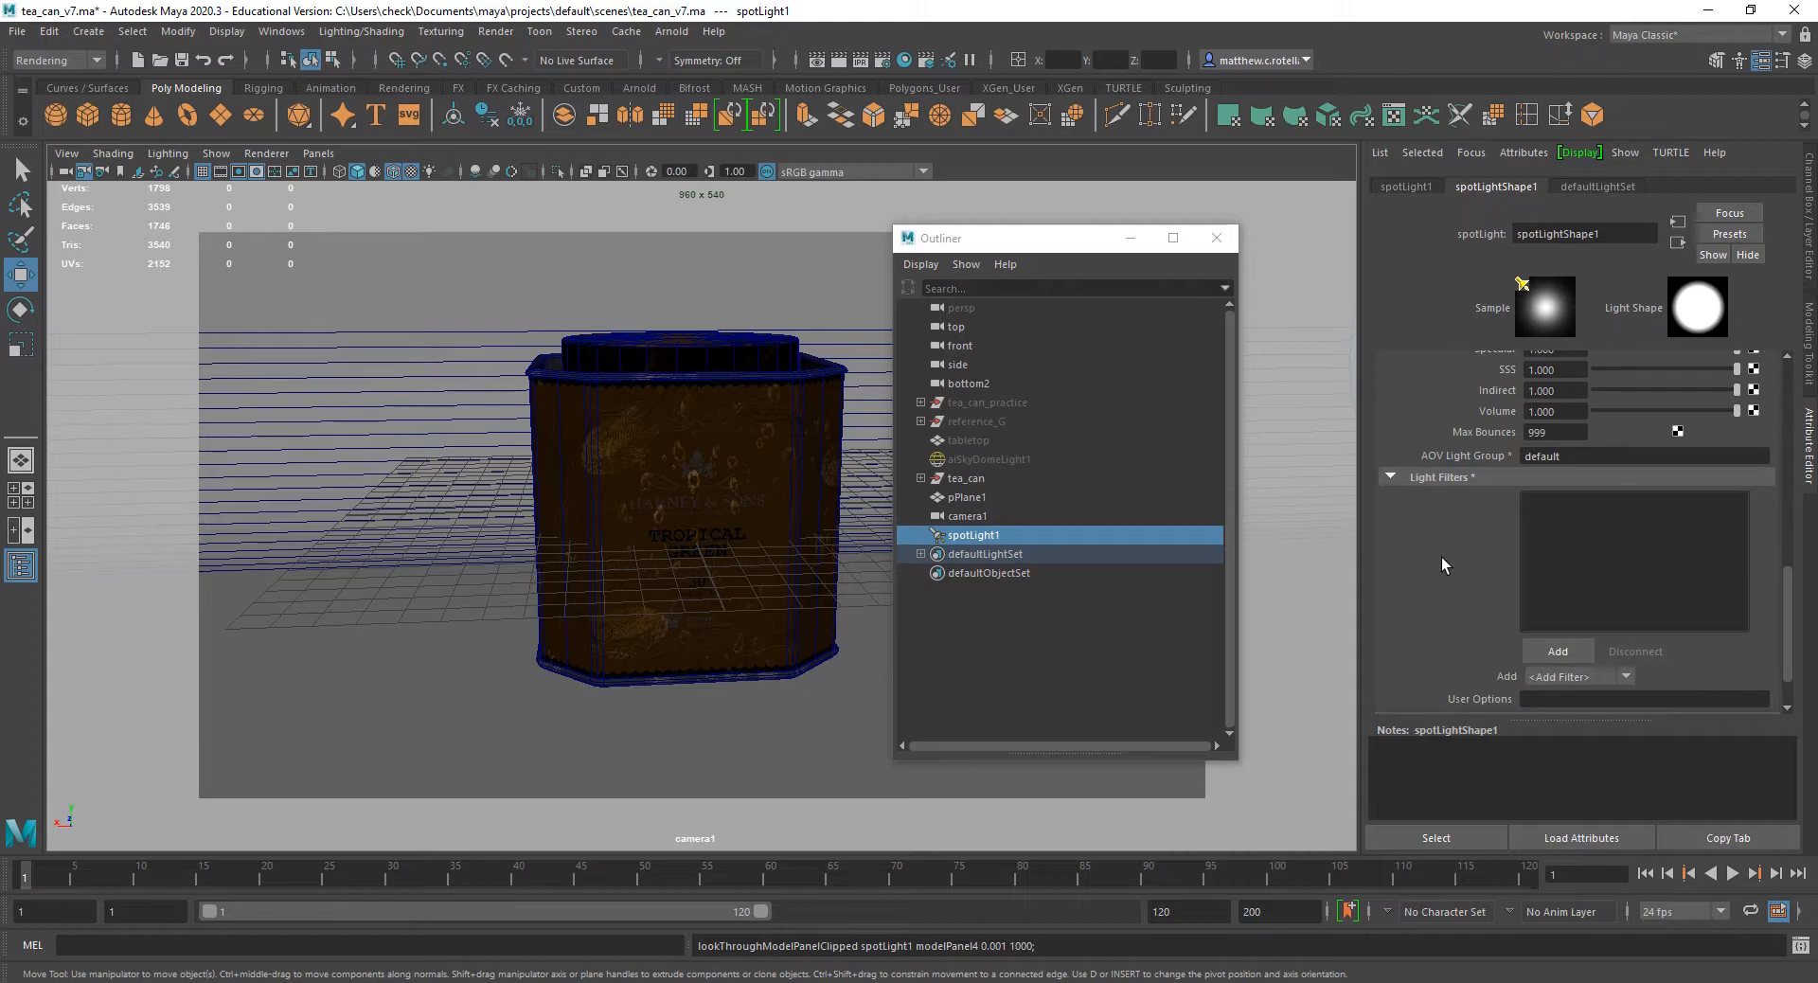
scroll(1442, 559, up, 3)
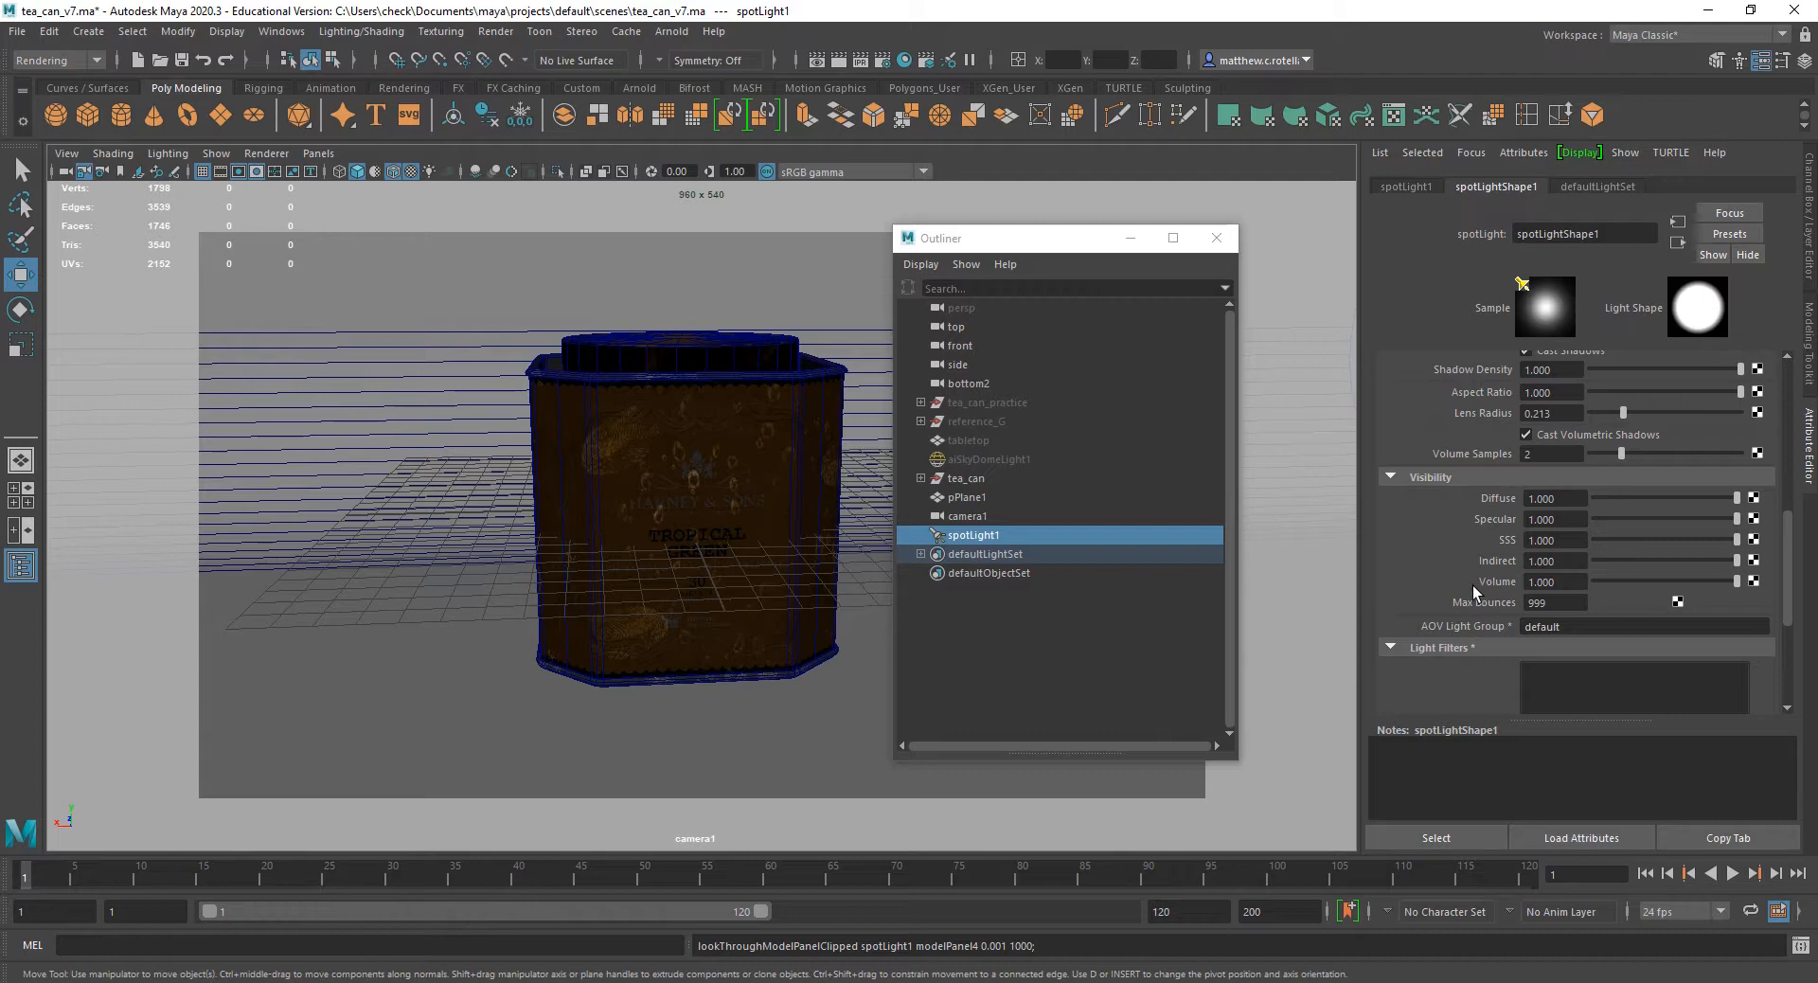
Open the light filter choices for spotLight1 and read the Light Filters overview of the Arnold for Maya user guide in the browser.
scroll(1483, 631, down, 3)
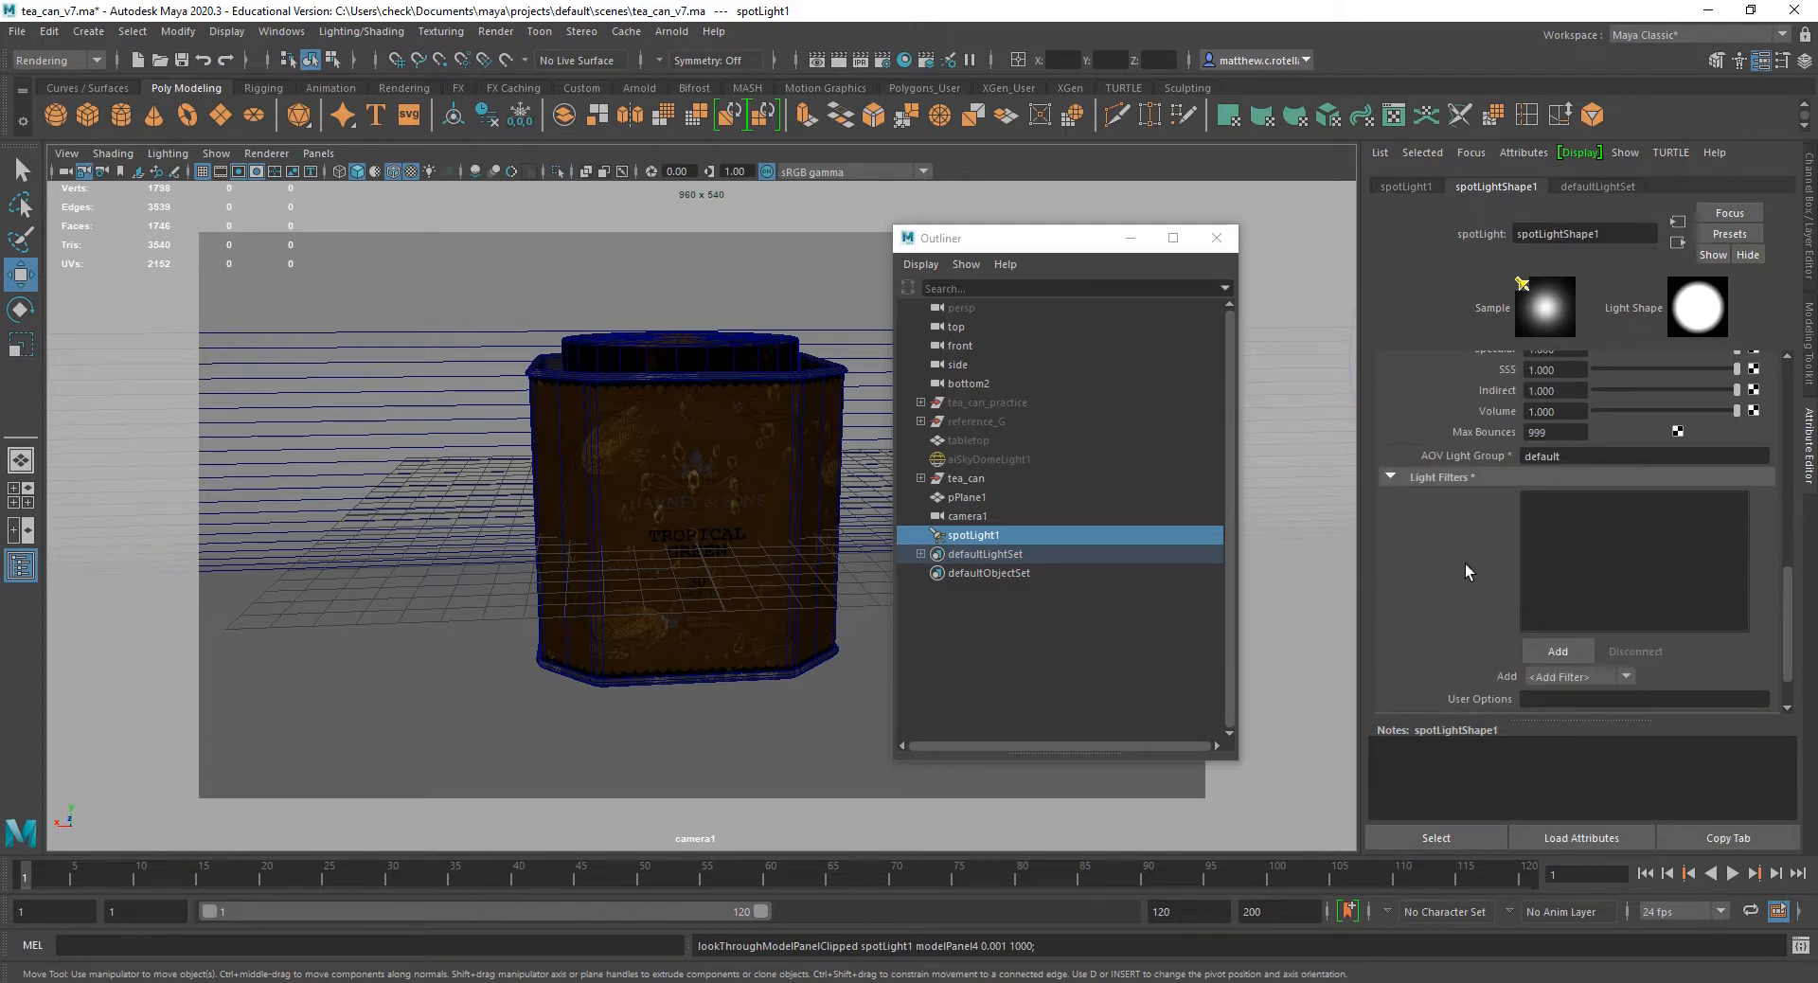
click(1542, 651)
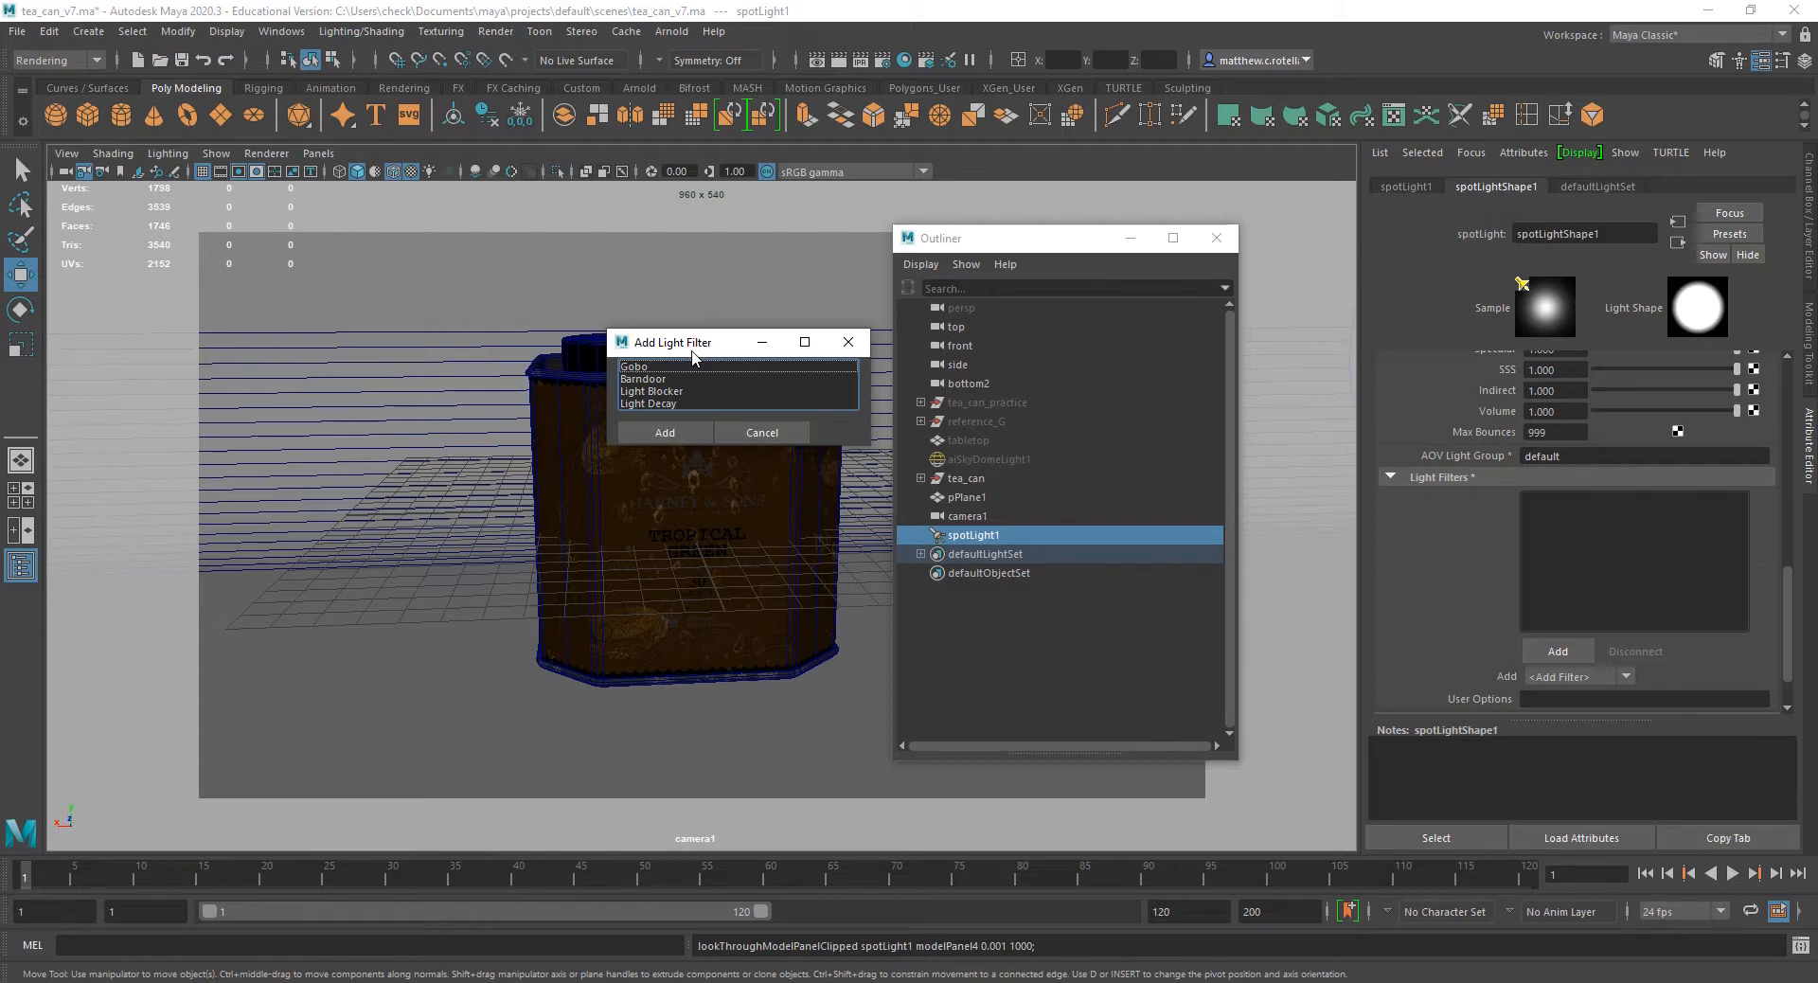
click(469, 982)
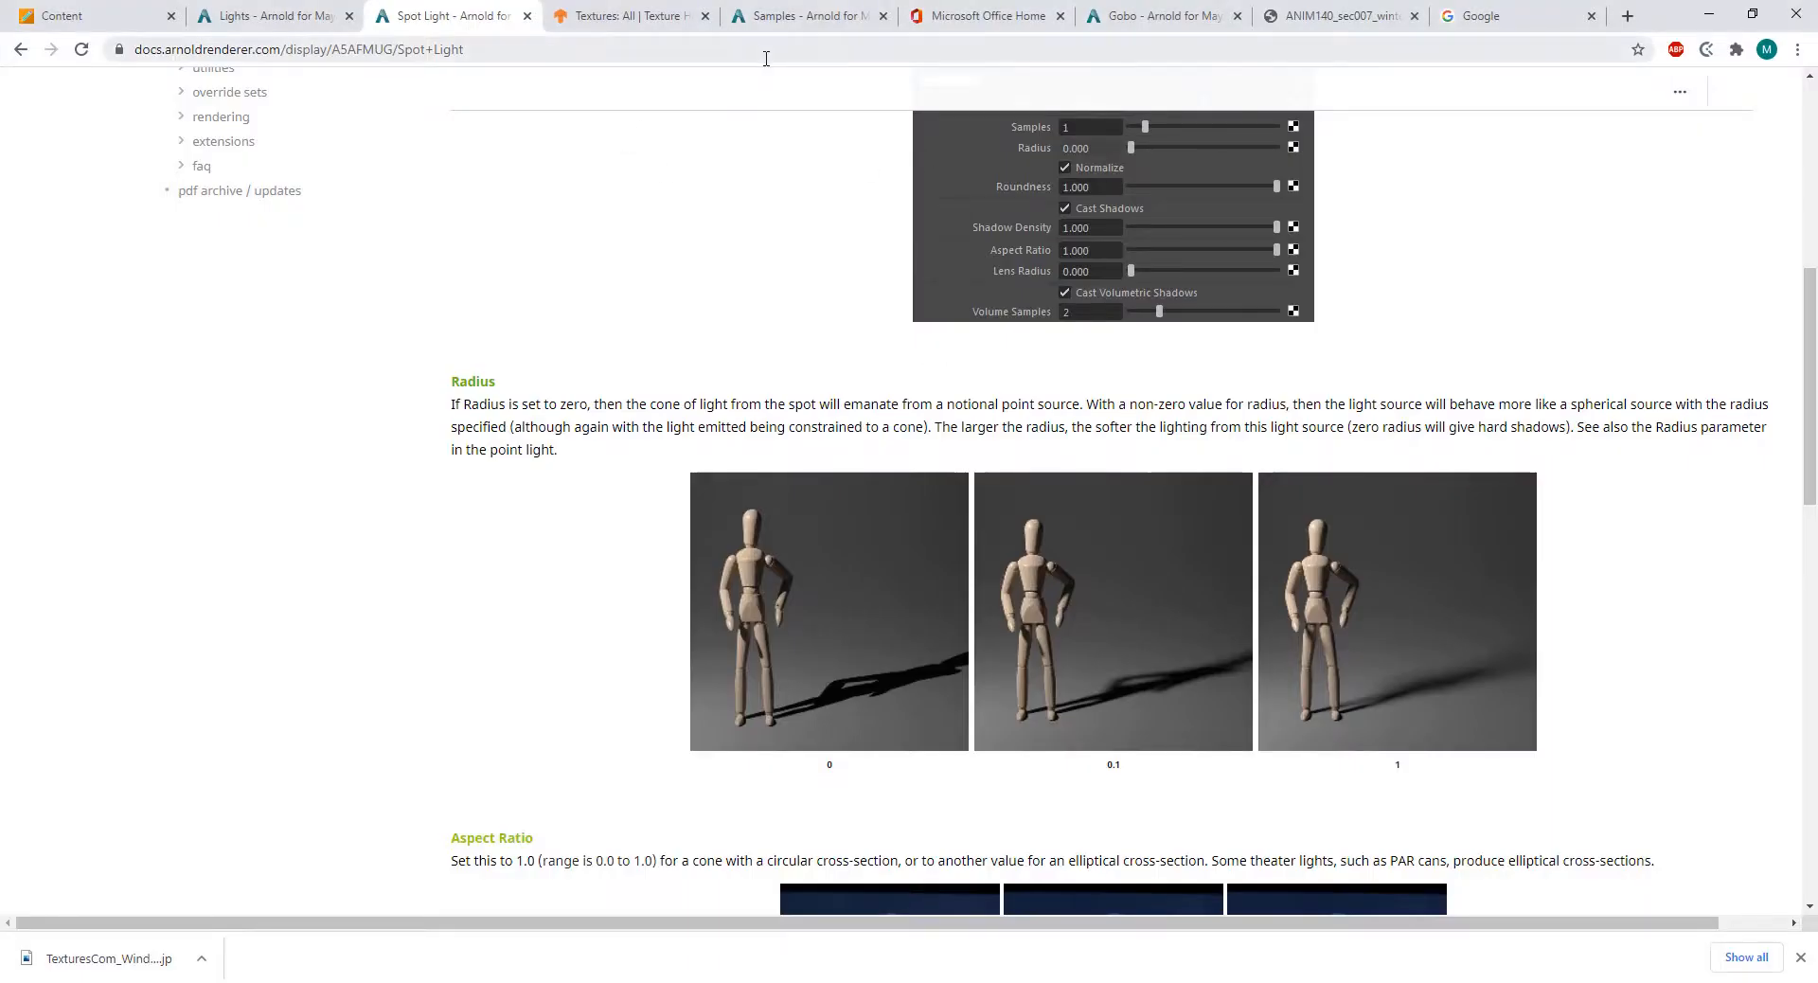
click(1103, 19)
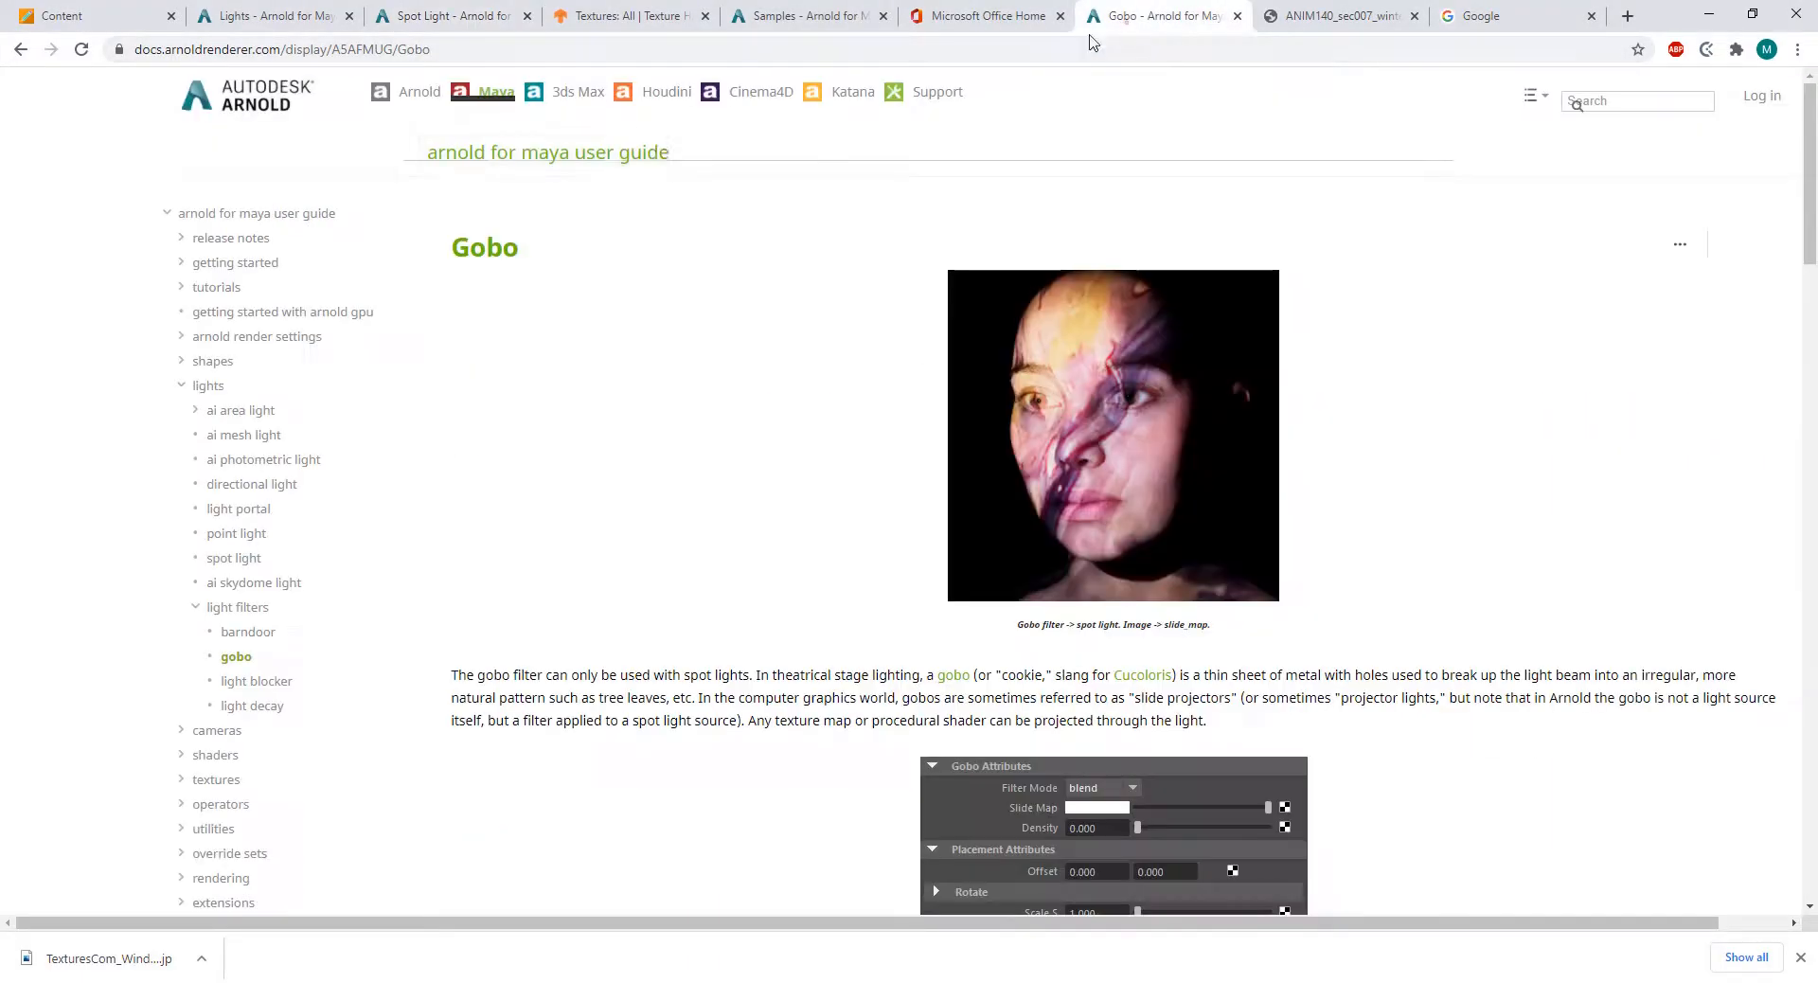
click(17, 54)
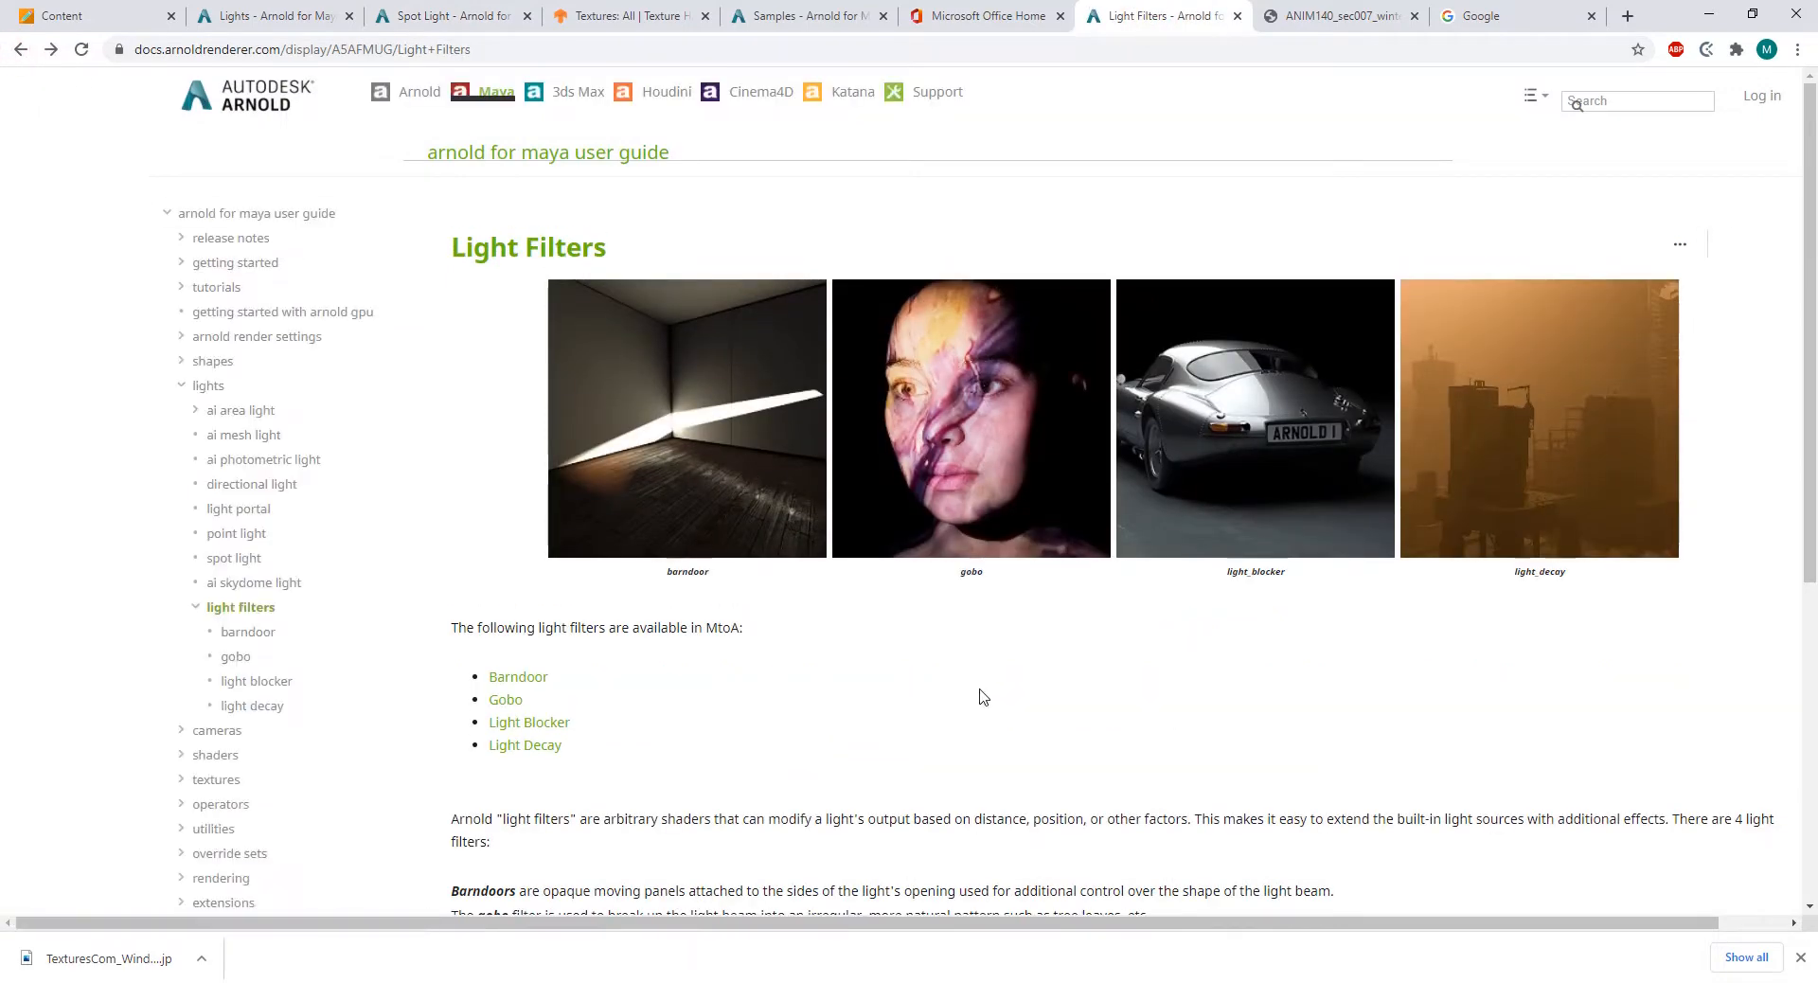
scroll(814, 772, down, 2)
scroll(814, 772, down, 4)
scroll(808, 618, up, 6)
click(860, 926)
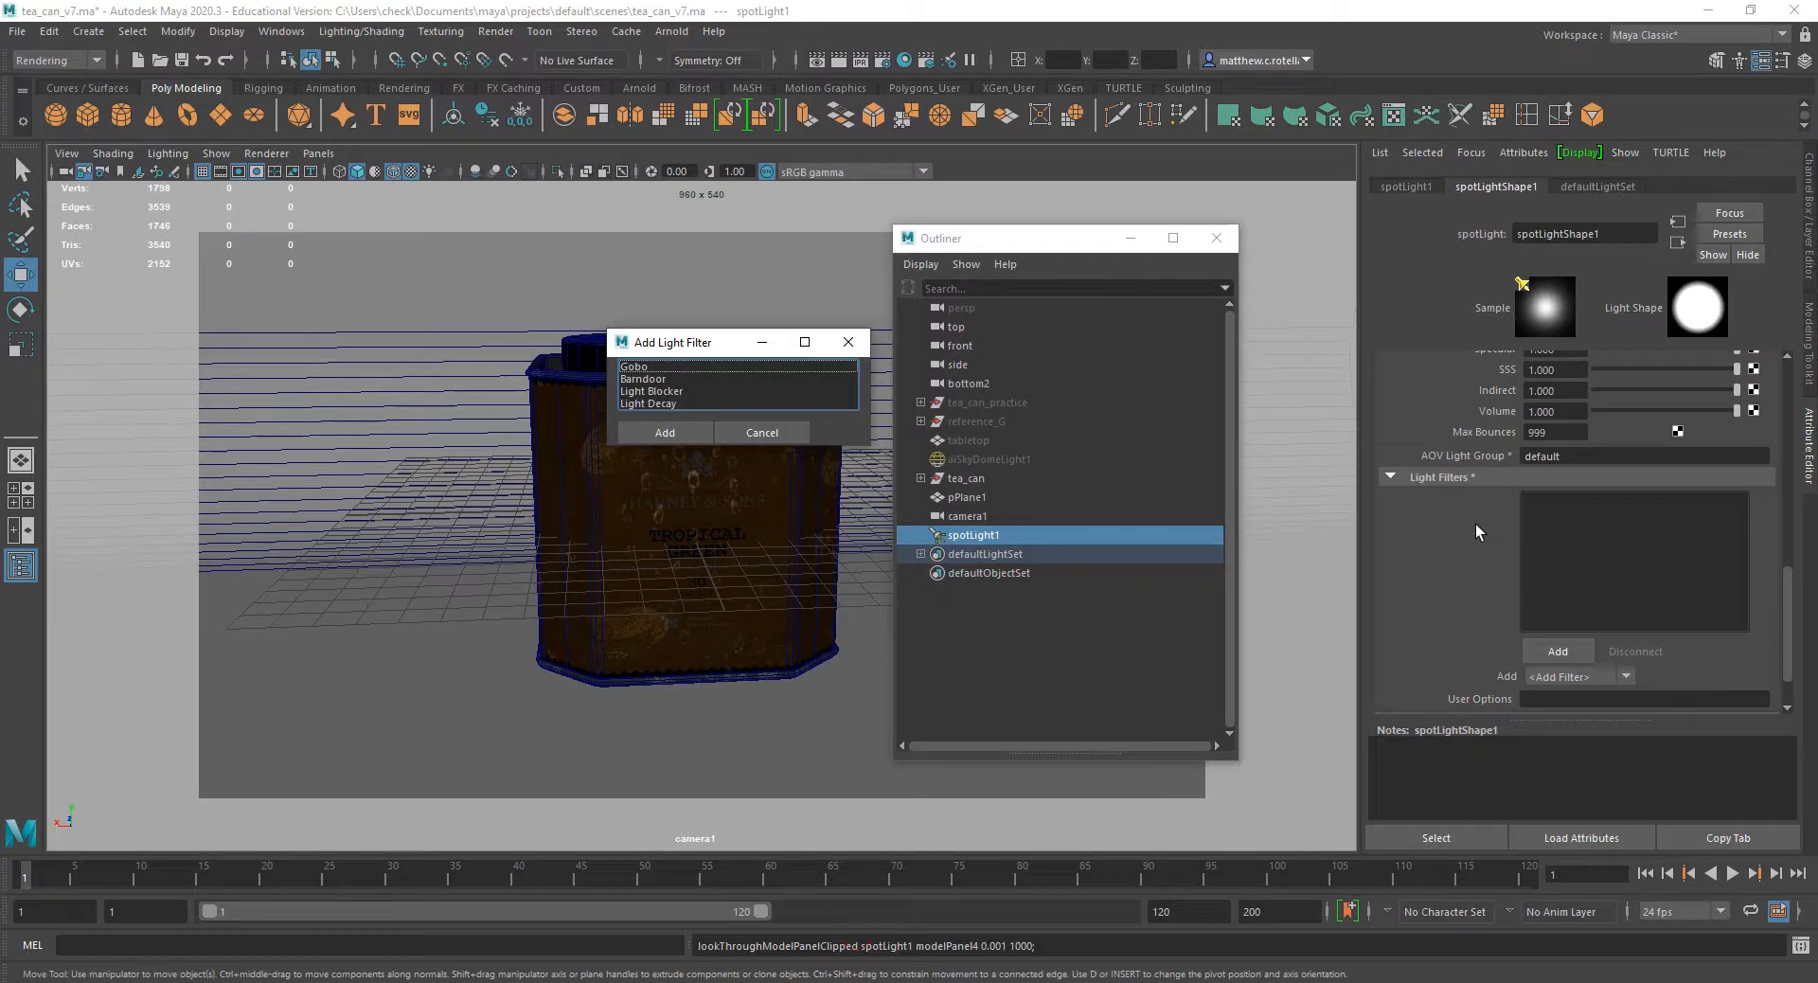
Back in Maya, add a Barndoor filter to the spot light and show the filter's attributes.
click(647, 380)
click(654, 433)
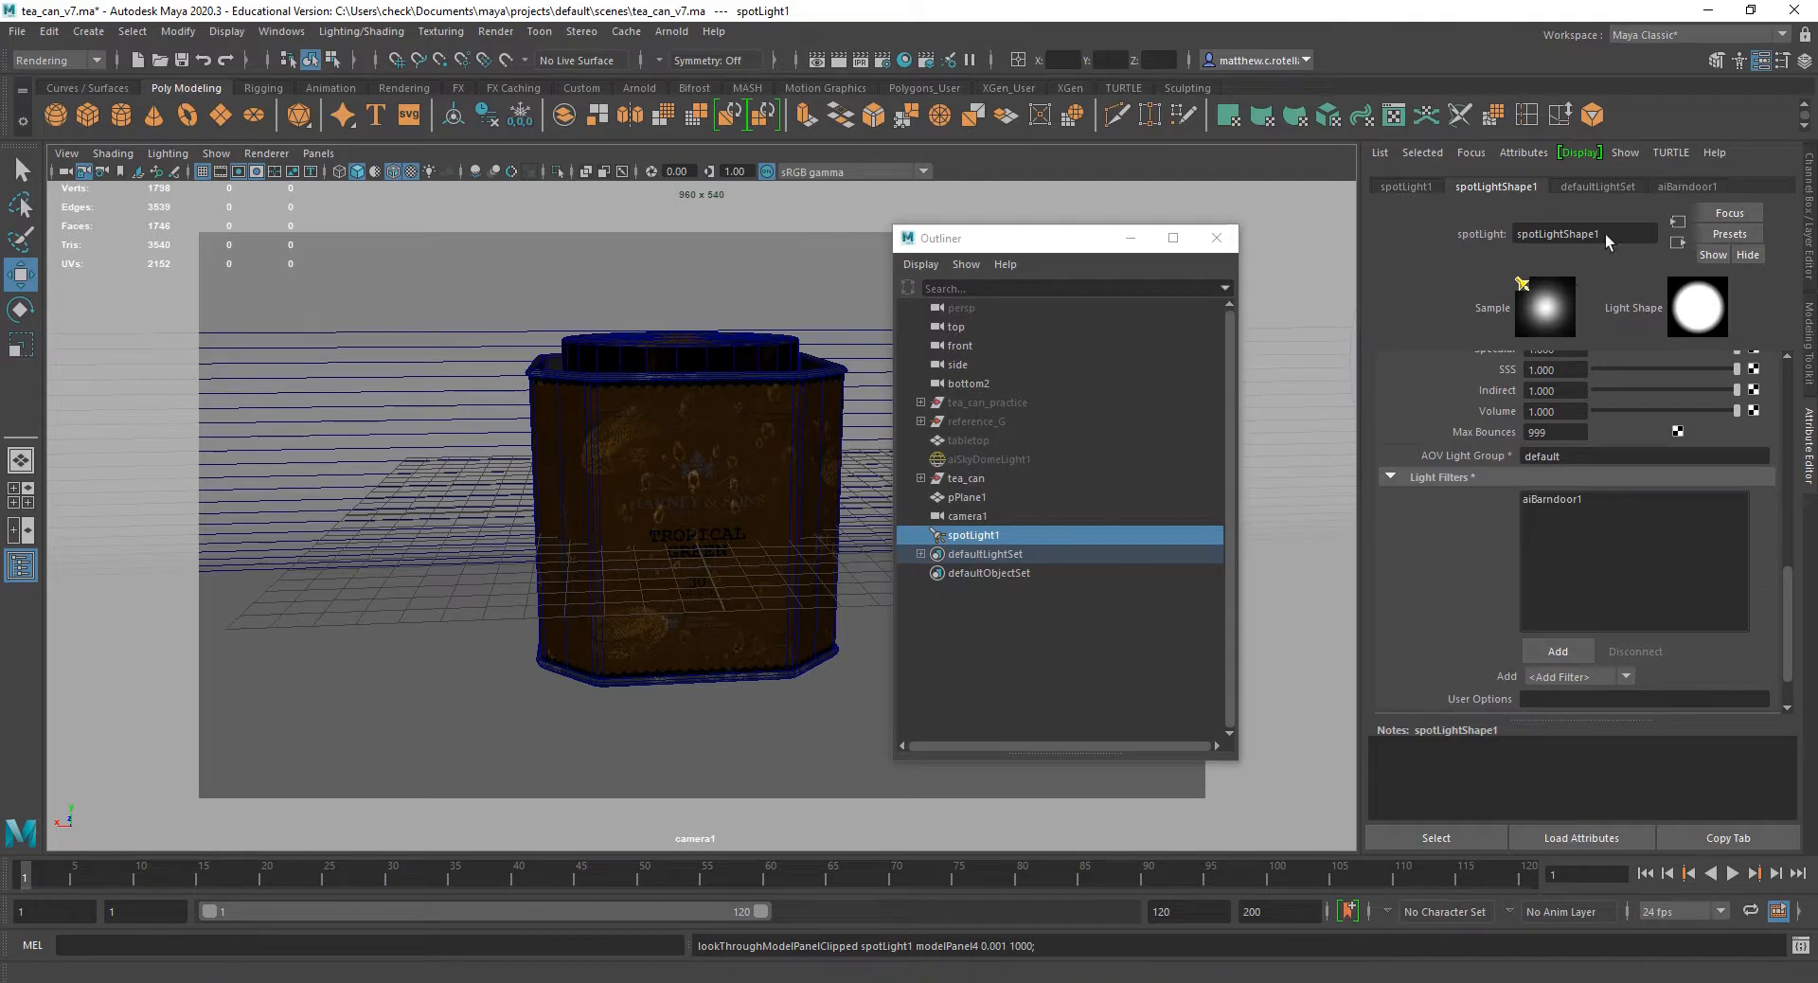
click(1691, 187)
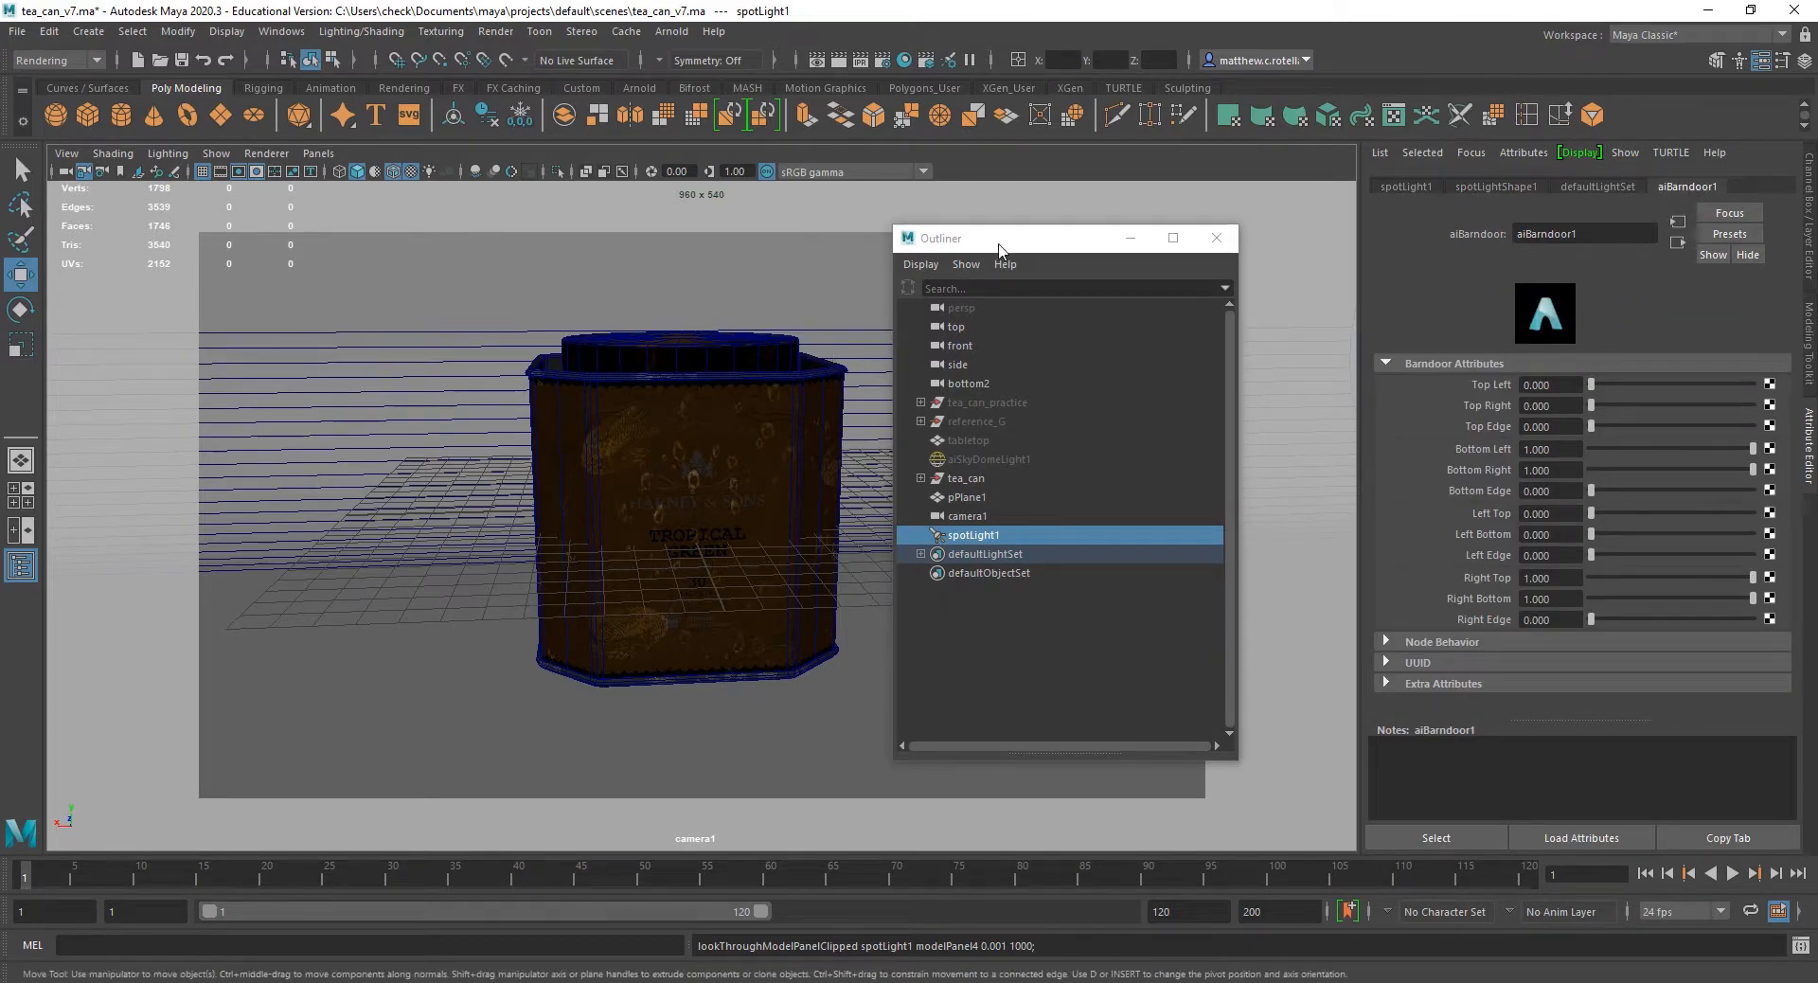
Clear the Outliner away, place the Arnold RenderView beside the barndoor attributes and start an IPR render.
drag(999, 245, 7, 455)
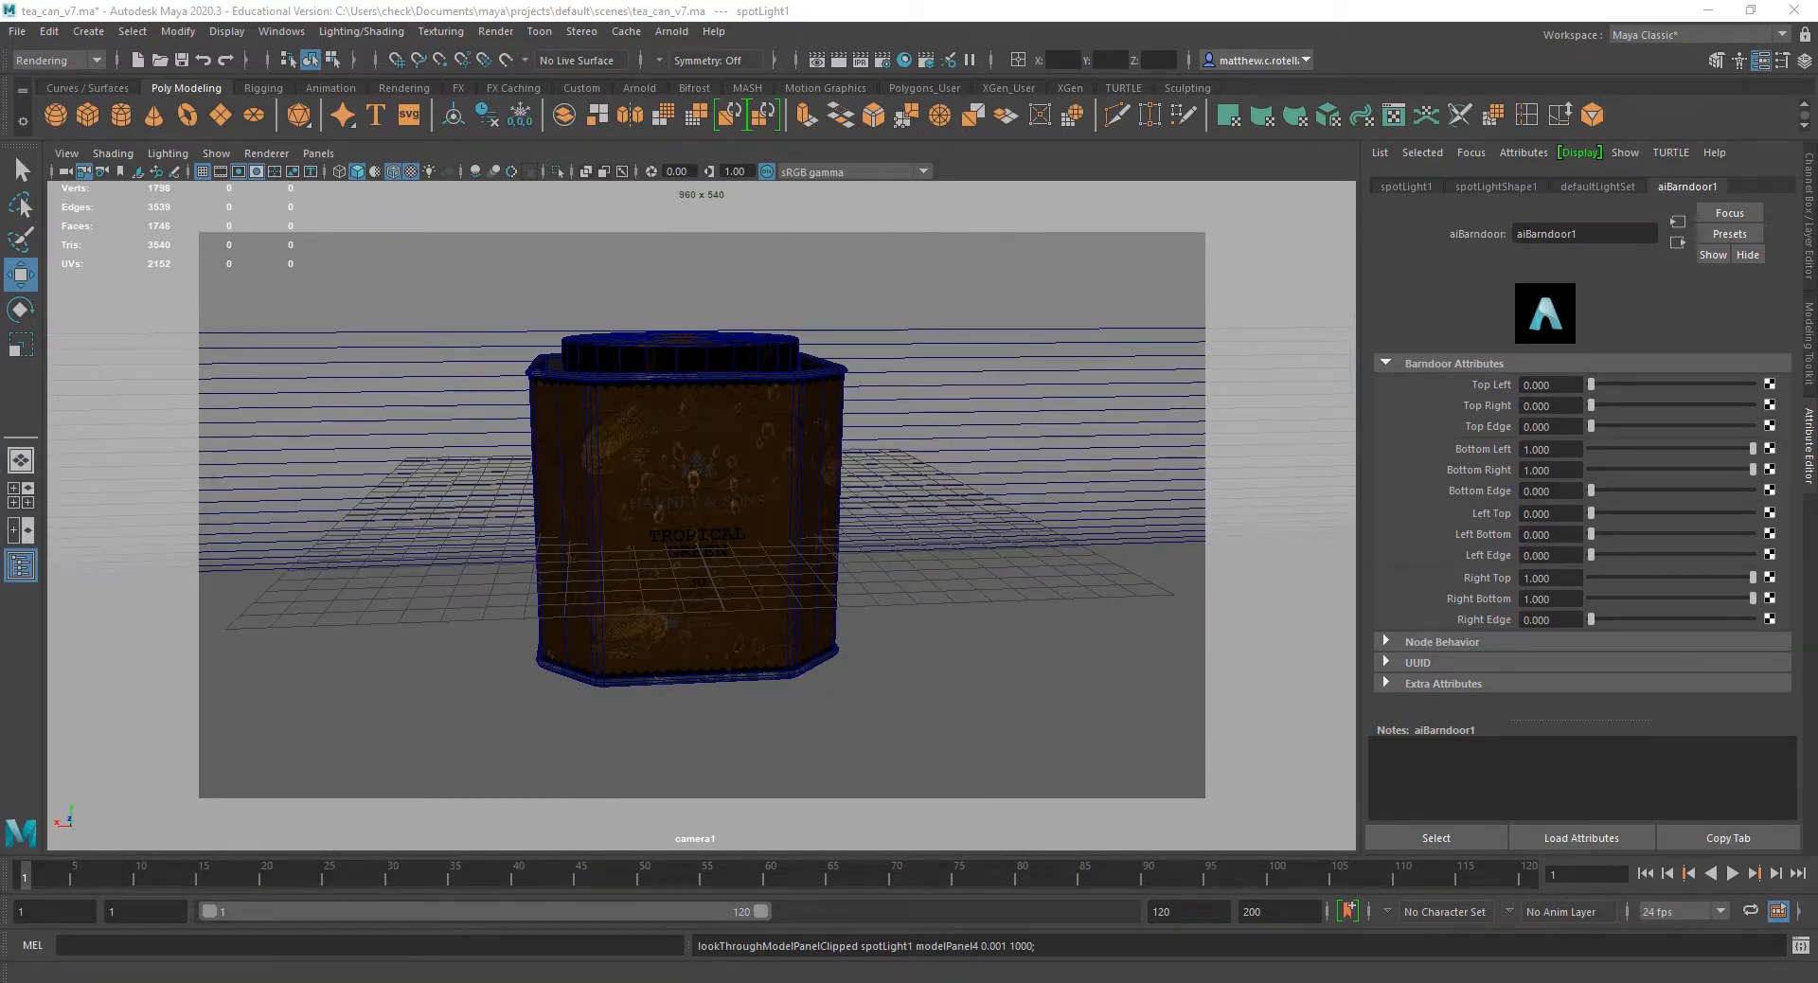
drag(2, 137, 840, 91)
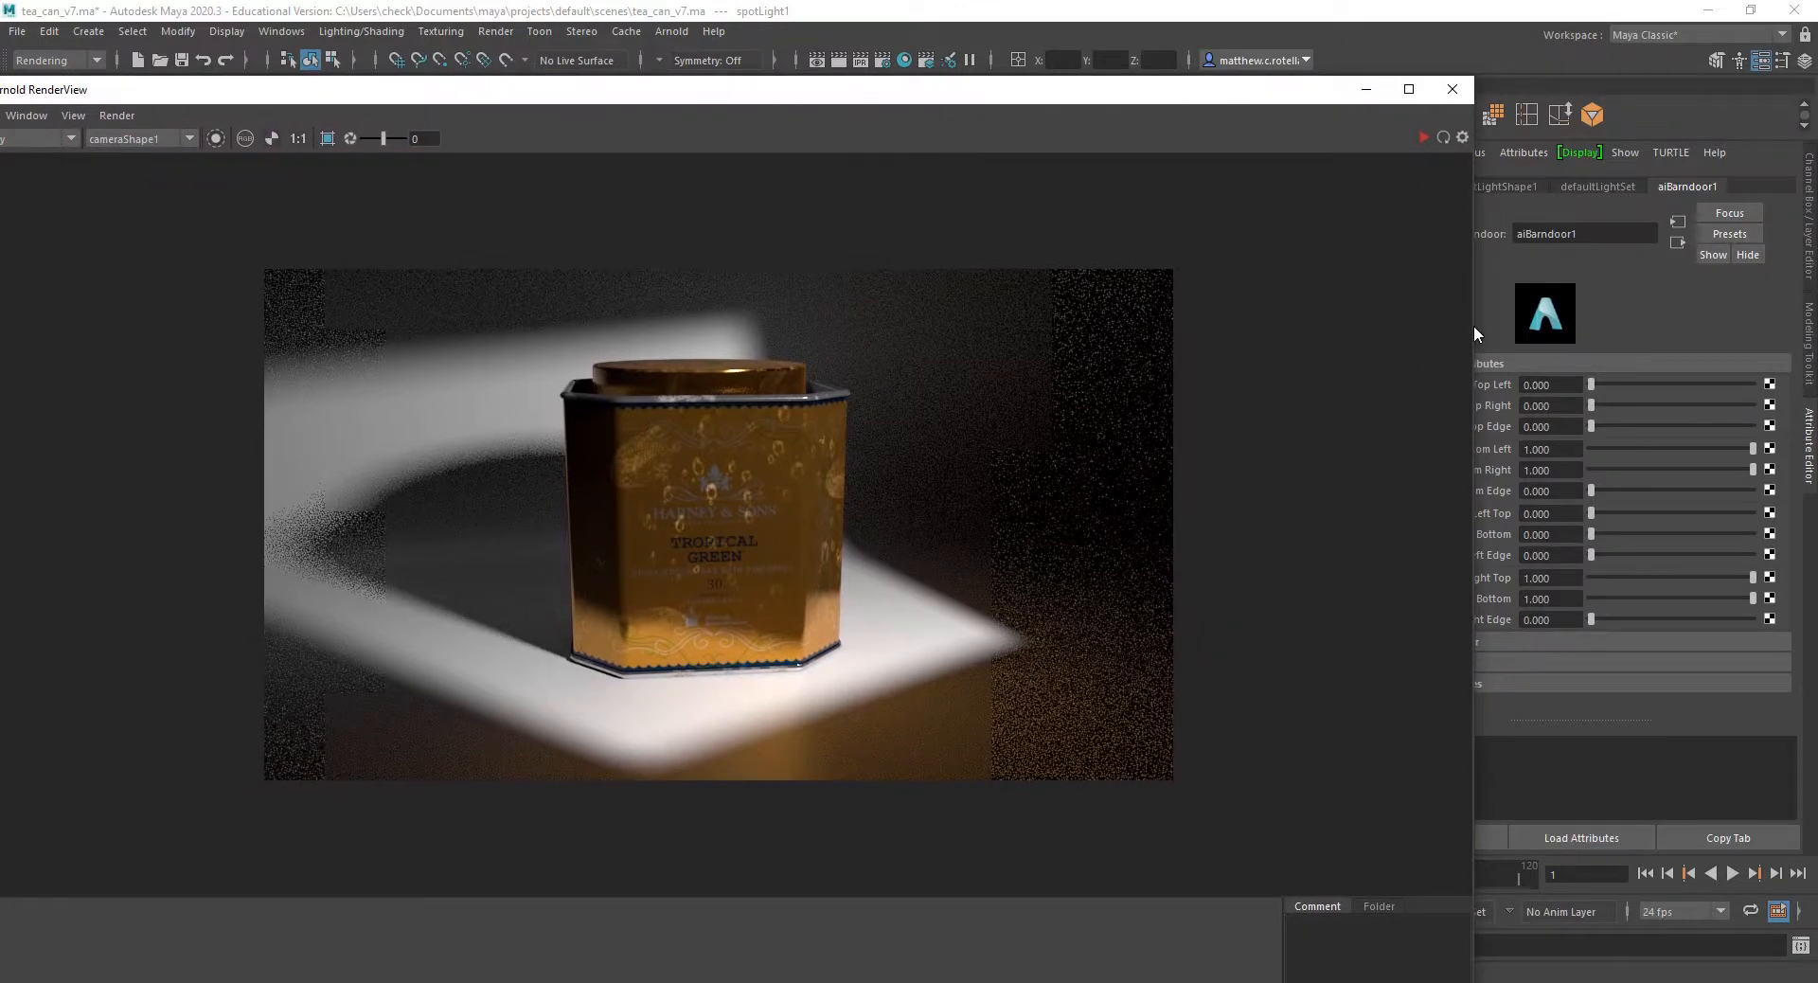
drag(1477, 319, 1020, 298)
drag(713, 91, 988, 102)
click(392, 126)
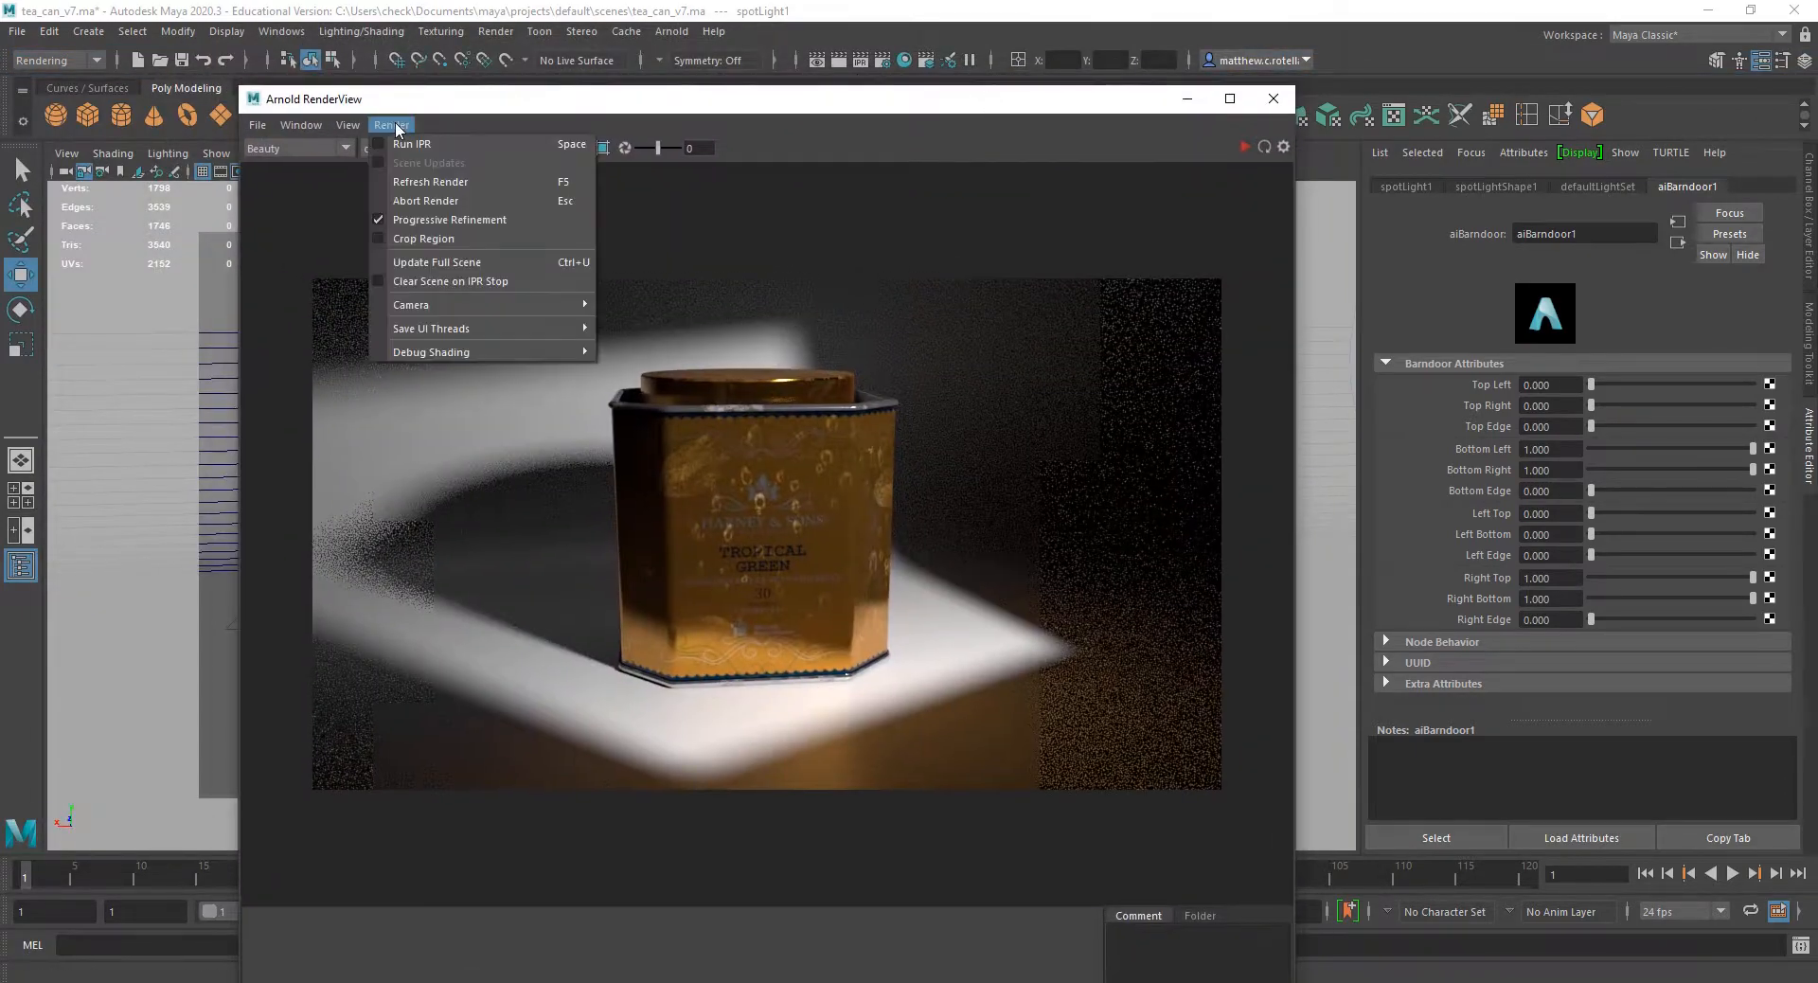
click(404, 146)
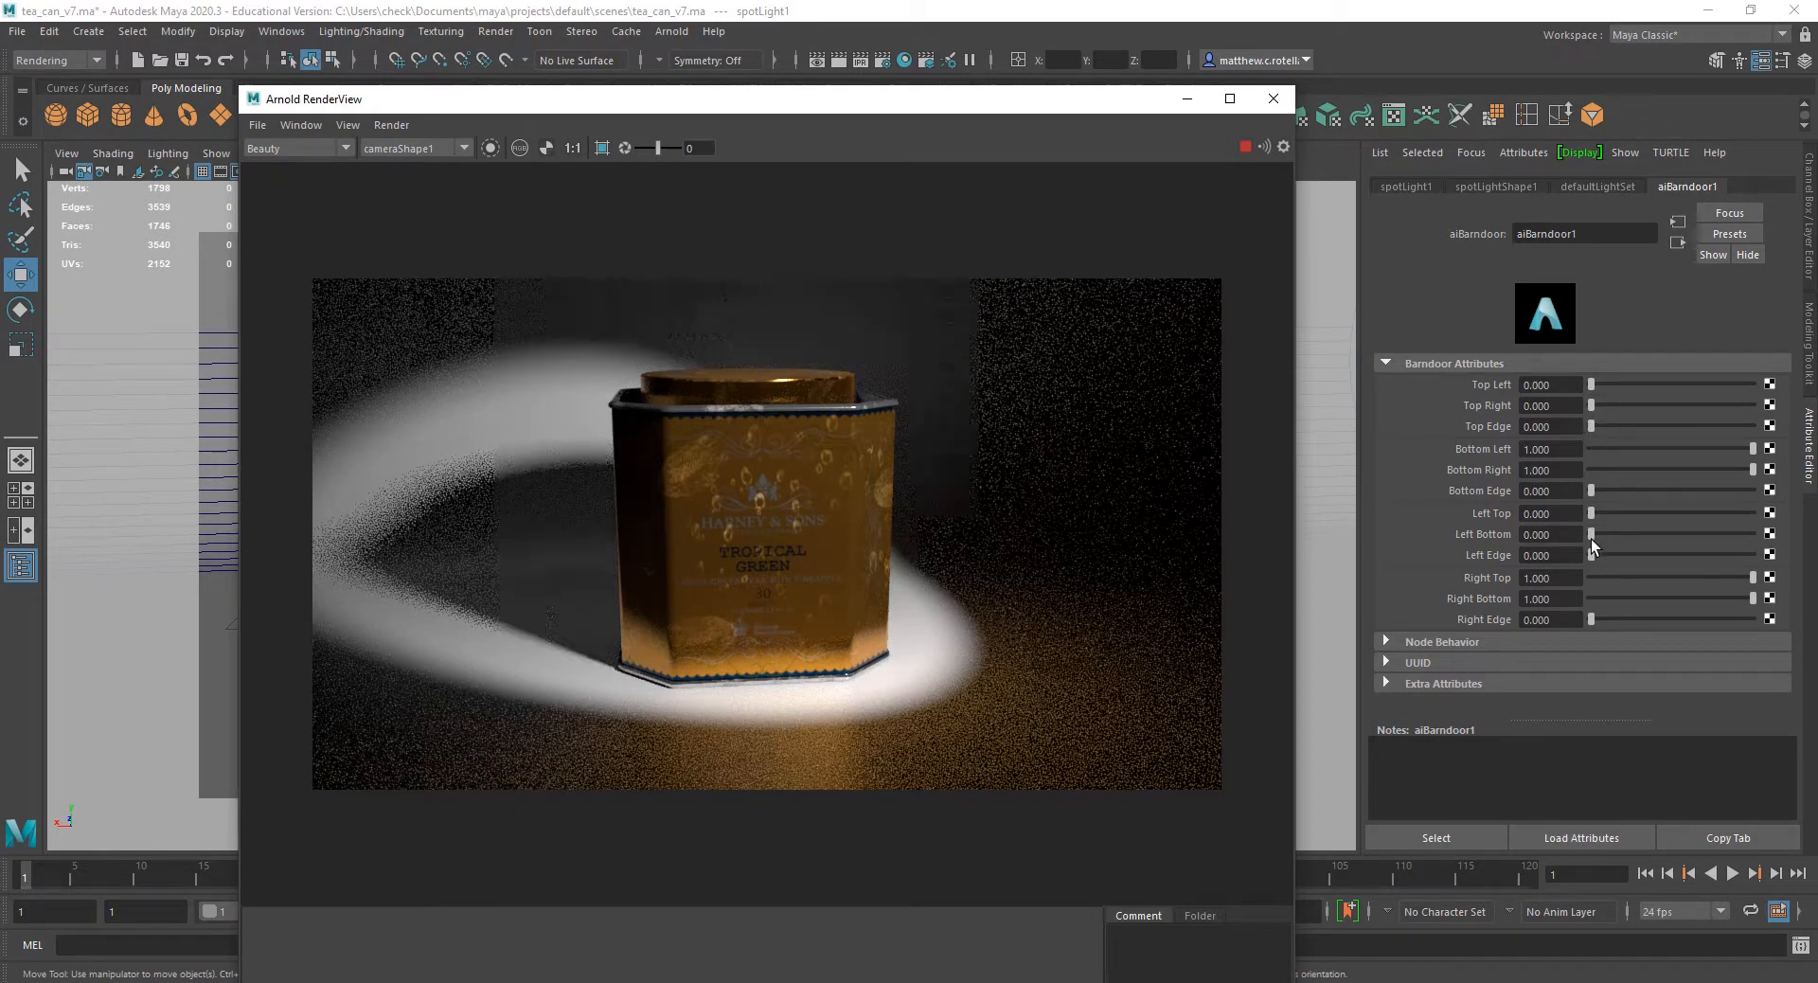
Set the barndoor's Left Top to 0.763, Left Bottom to 0.787 and Left Edge to 0.479.
drag(1591, 556, 1667, 553)
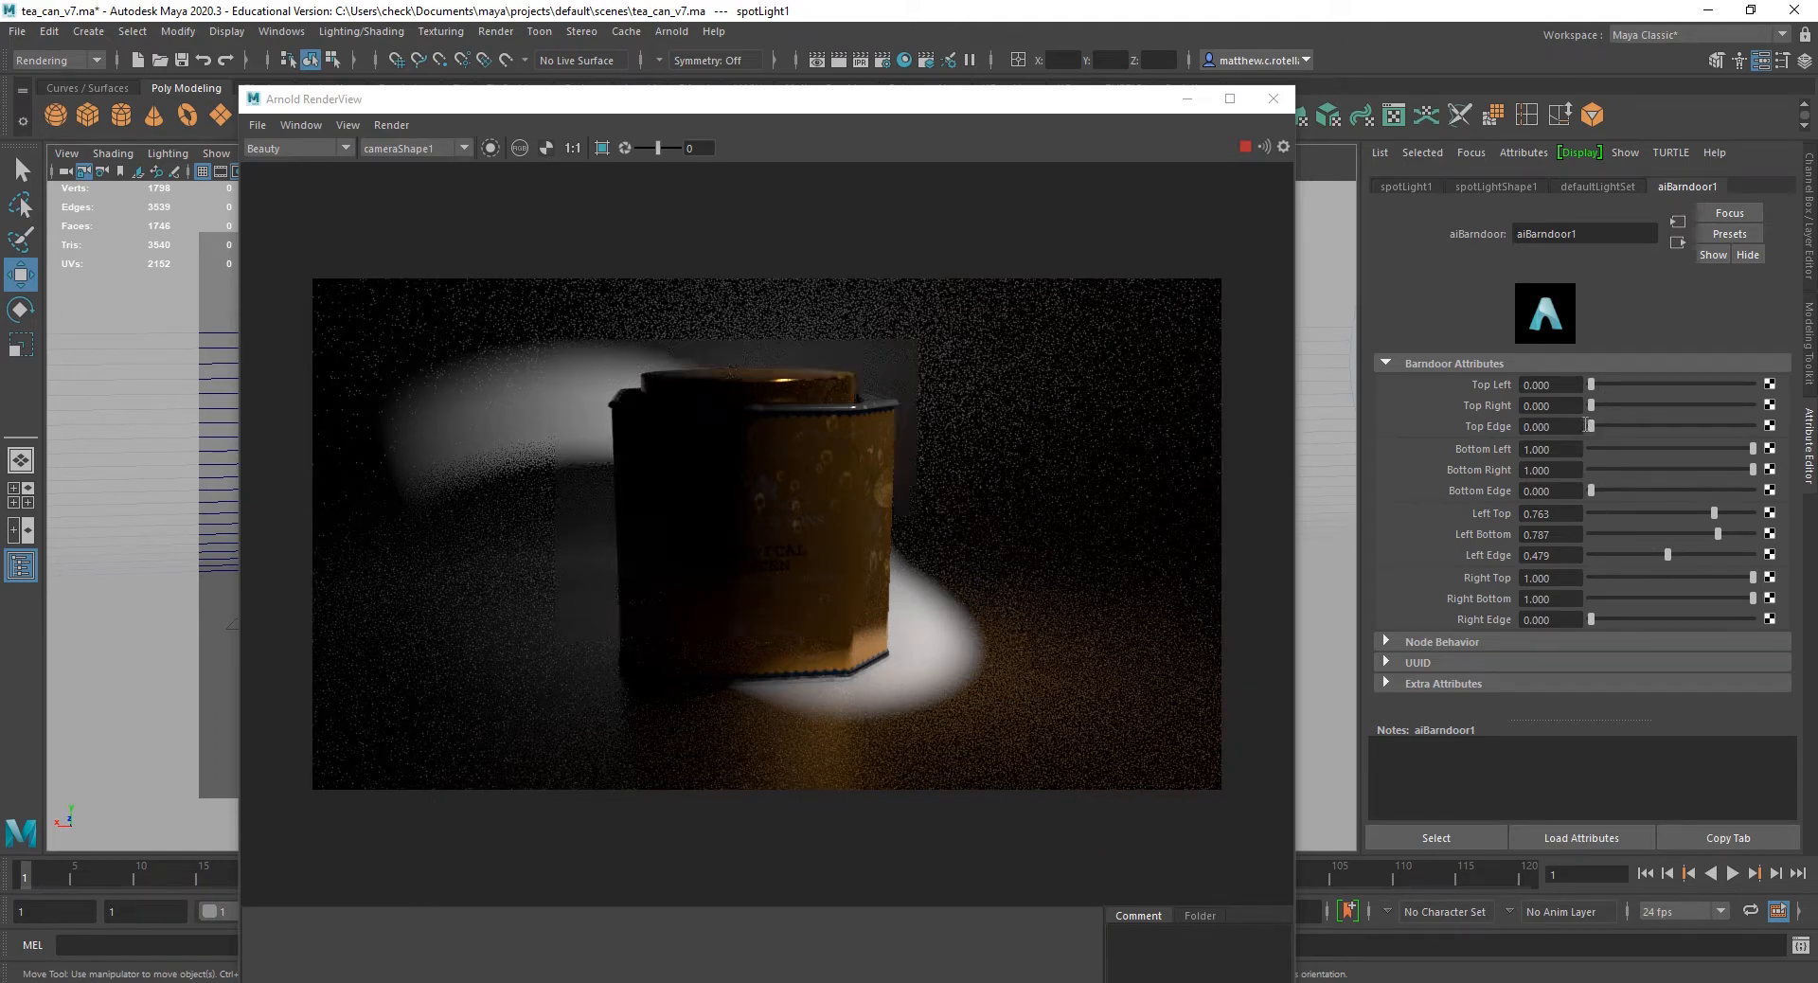
drag(1597, 383, 1559, 383)
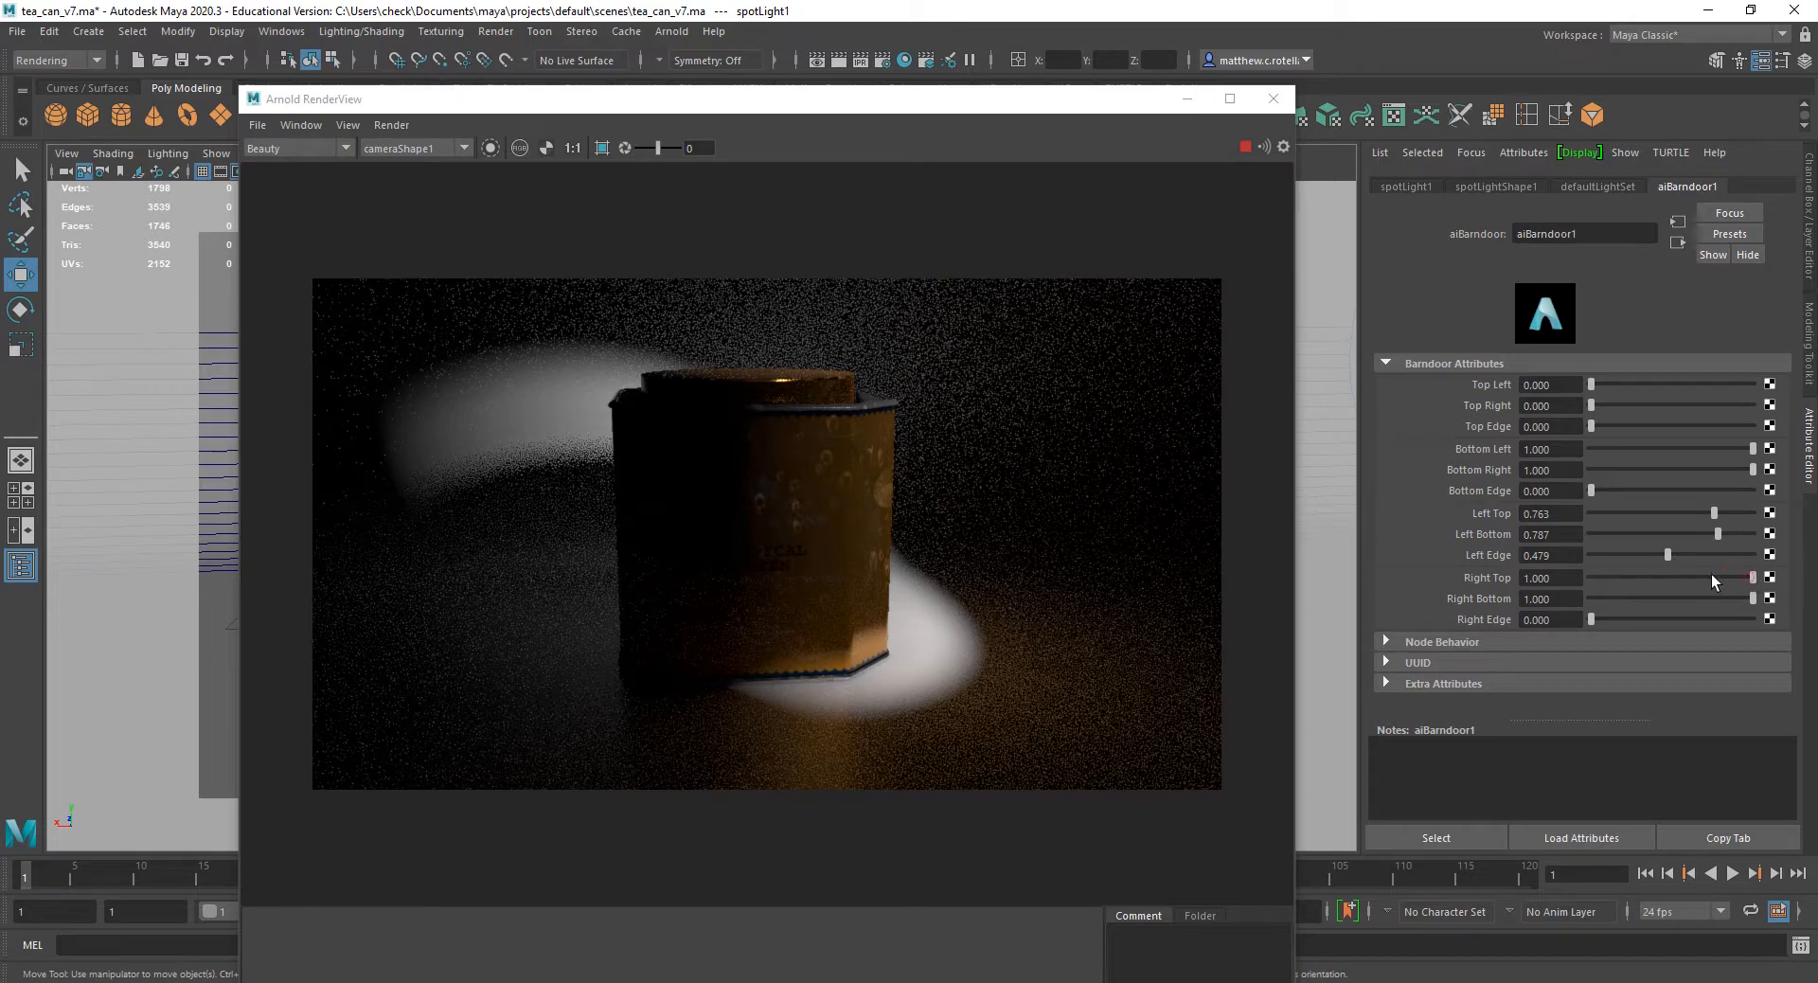
Try the barndoor's Right Top at 0.432 and Right Bottom at 0.438, and return both to 1.
drag(1712, 574, 1585, 617)
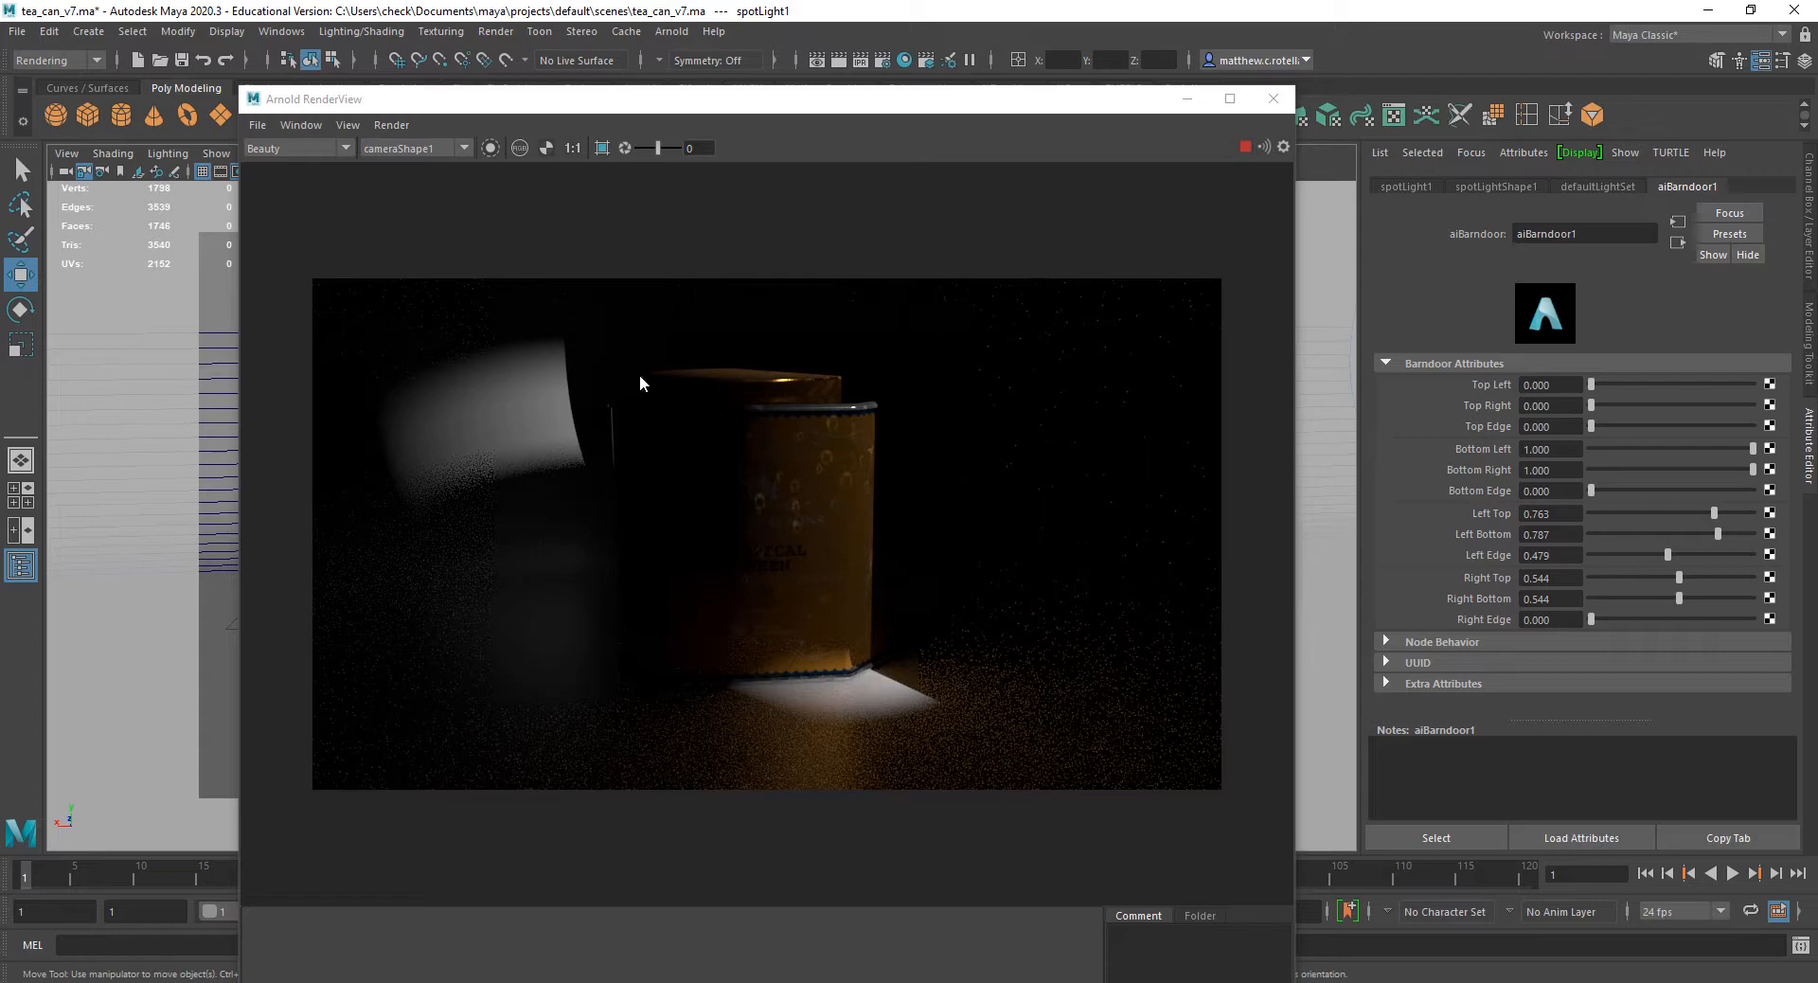
mouse_move(1680, 596)
mouse_down()
mouse_move(1659, 598)
mouse_move(1657, 576)
mouse_up()
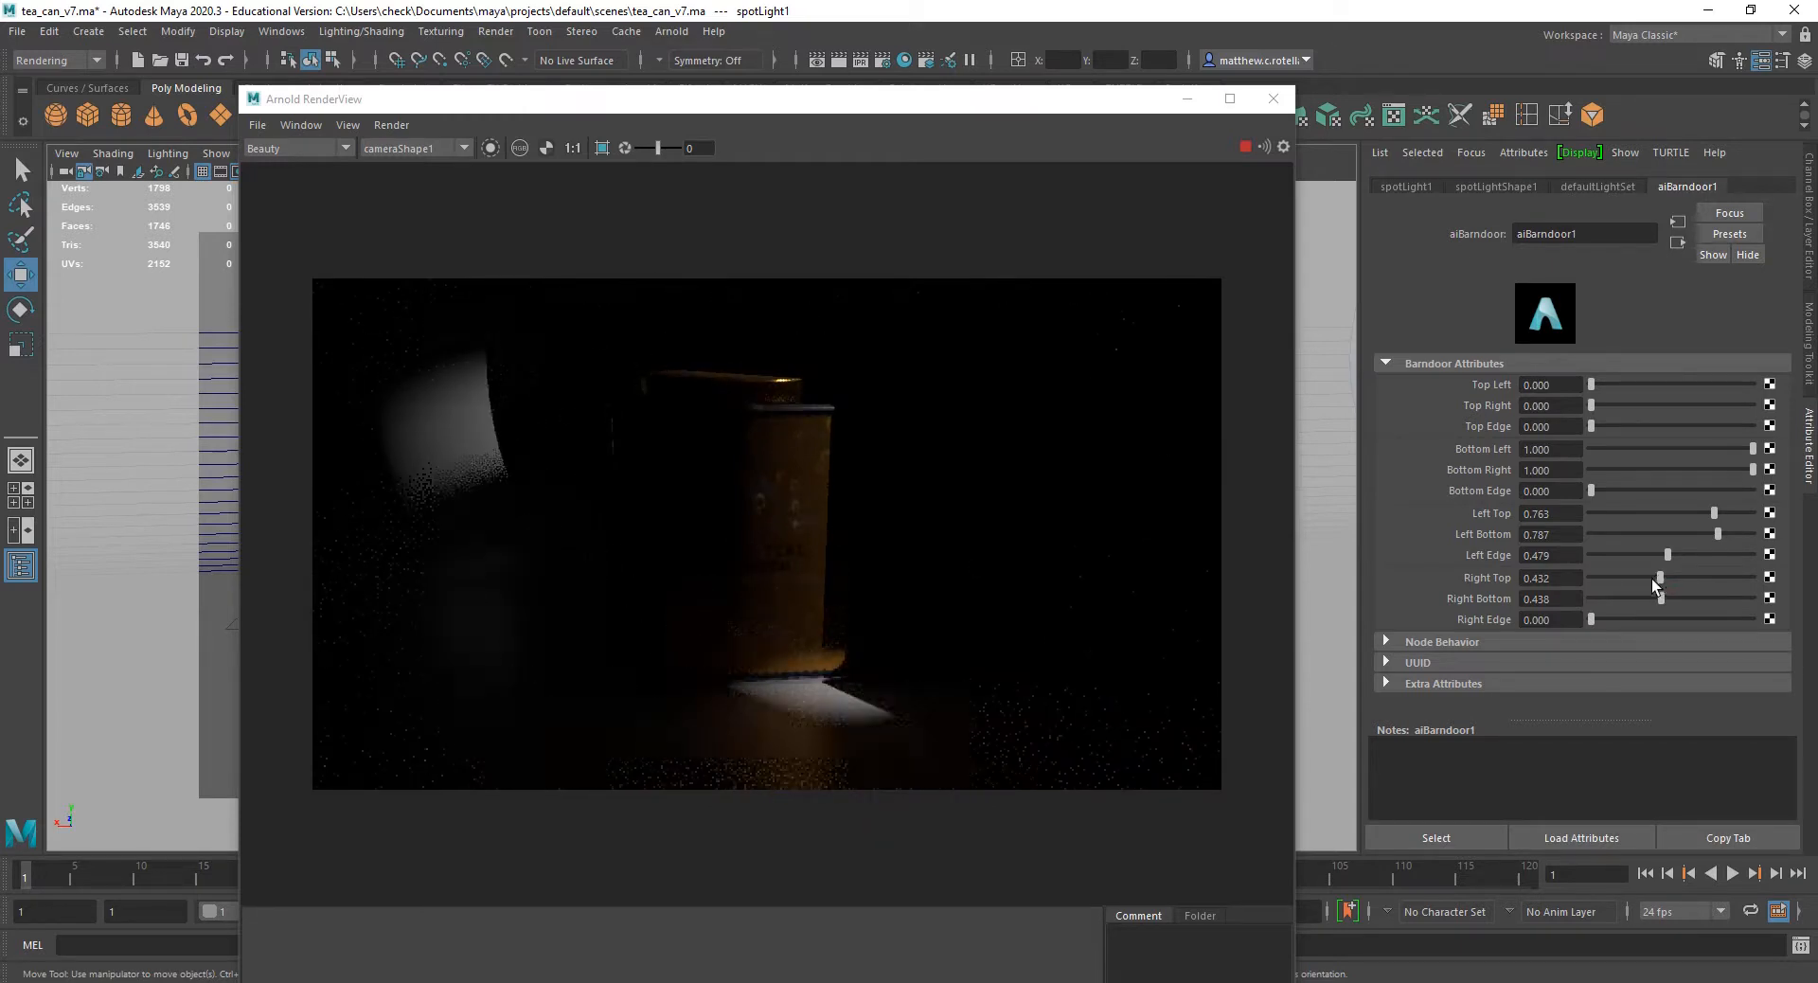
drag(1661, 575, 1767, 578)
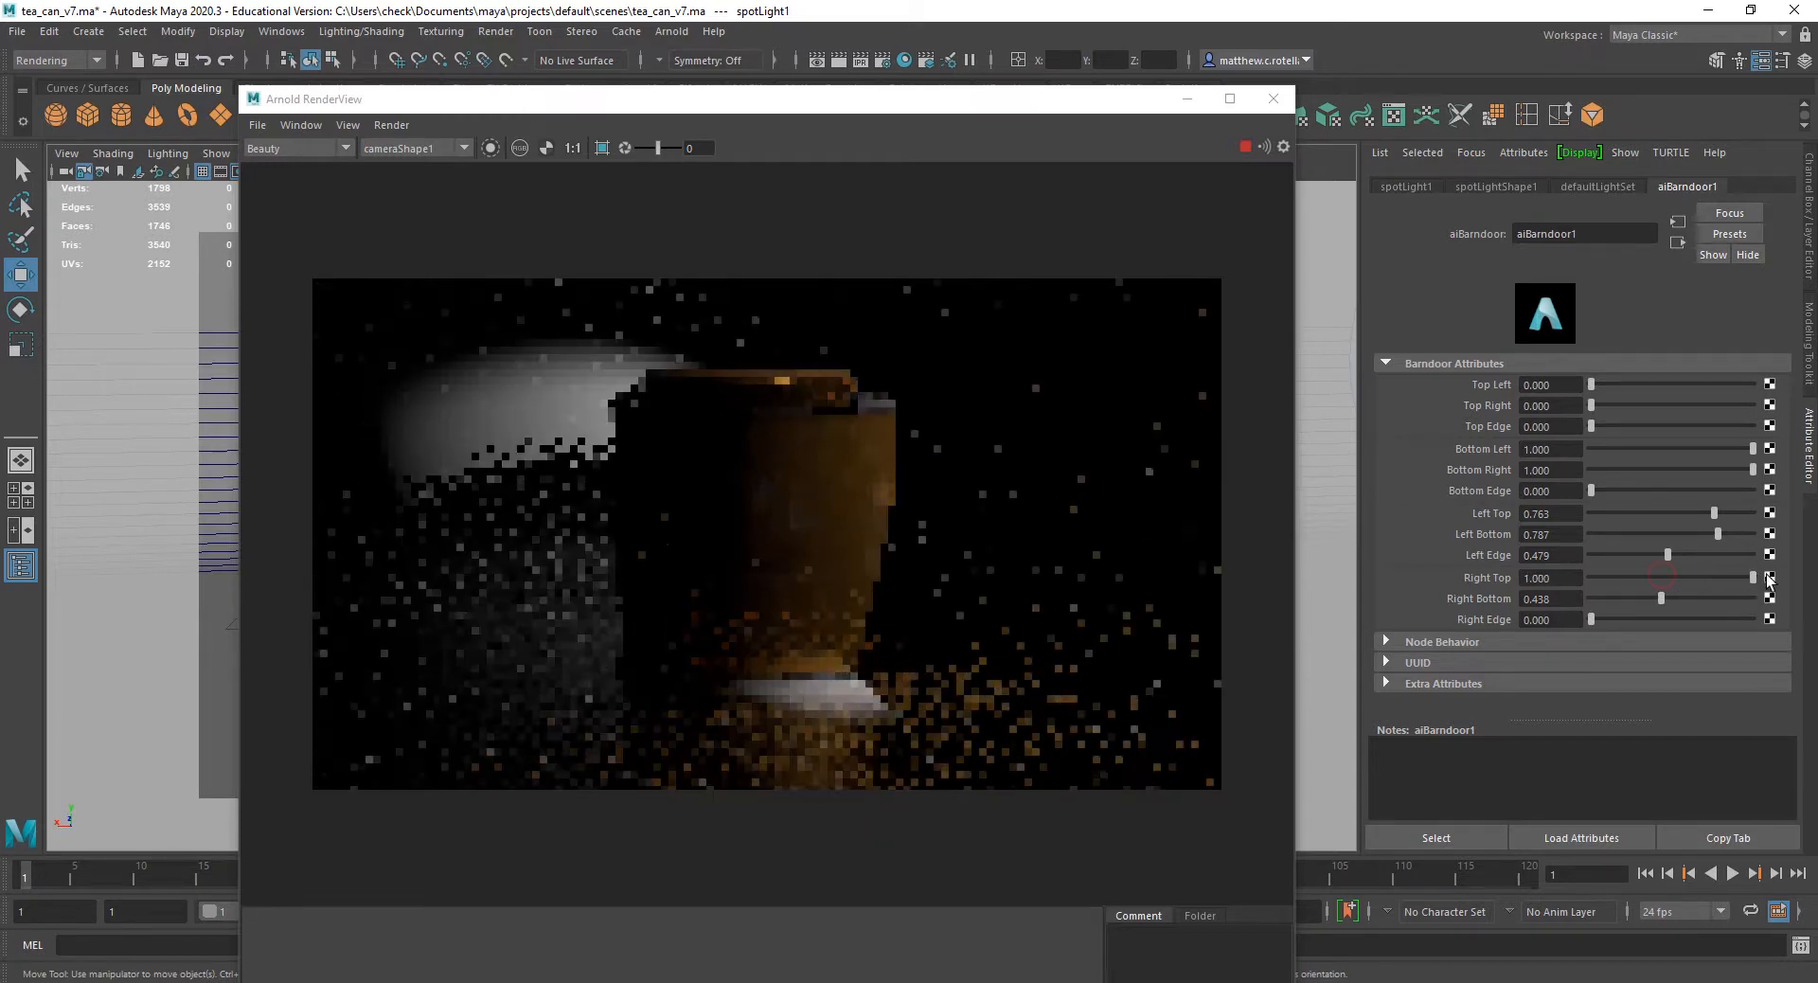
drag(1661, 598, 1760, 599)
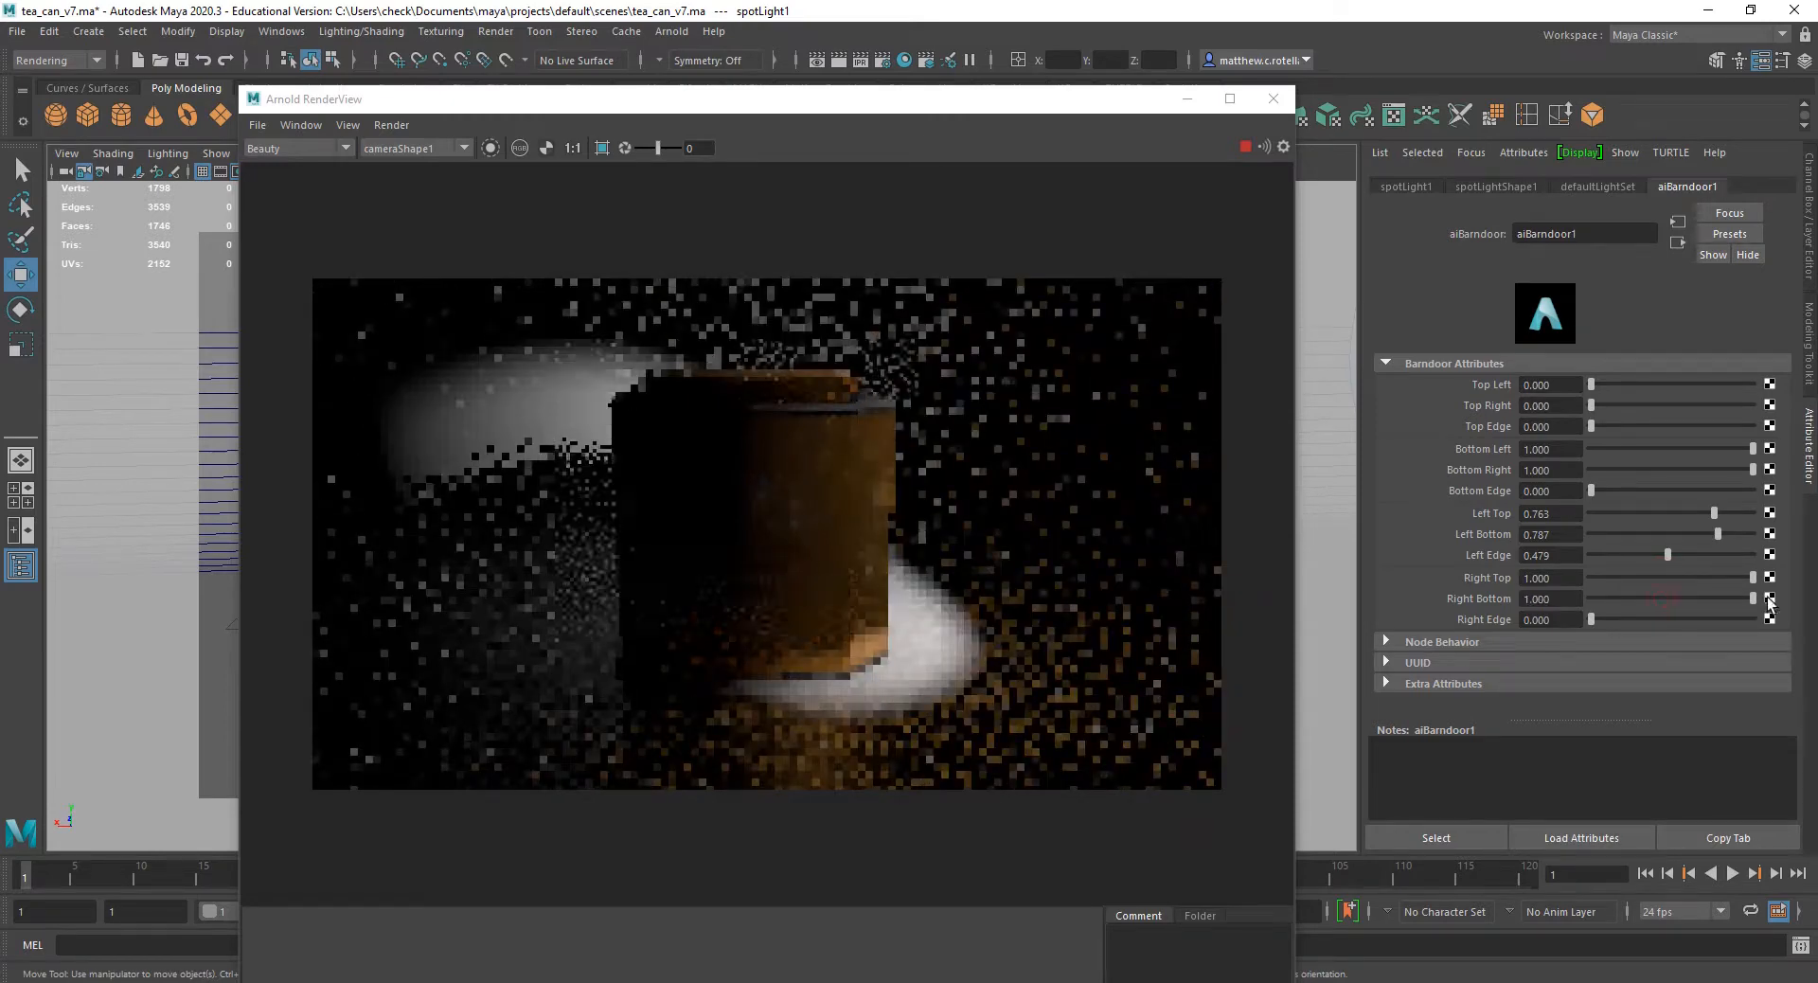
Set the barndoor's Left Edge to 1, Top Left to 0.627, Top Right to 0.562 and Top Edge to 0.166.
drag(1678, 559, 1799, 559)
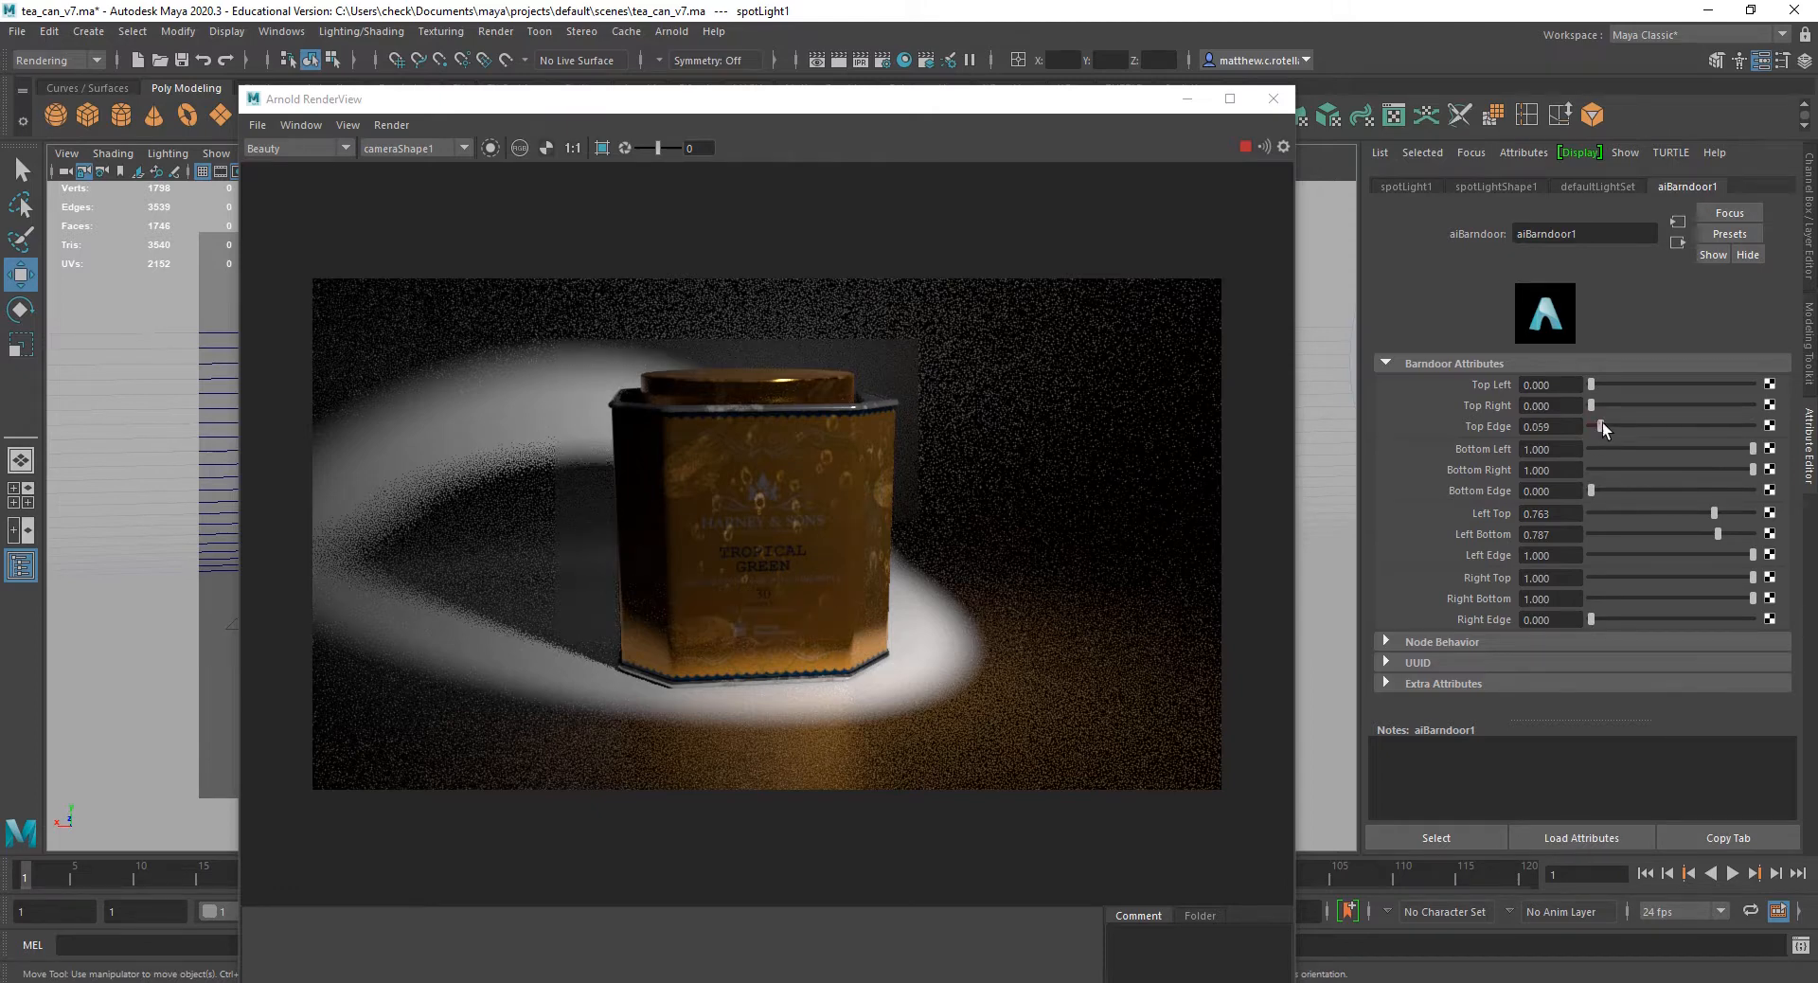
mouse_move(1602, 423)
mouse_down()
mouse_move(1718, 428)
mouse_move(1663, 434)
mouse_move(1623, 403)
mouse_move(1680, 402)
mouse_move(1606, 383)
mouse_move(1694, 383)
mouse_move(1672, 422)
mouse_move(1716, 423)
mouse_move(1592, 427)
mouse_move(1617, 426)
mouse_up()
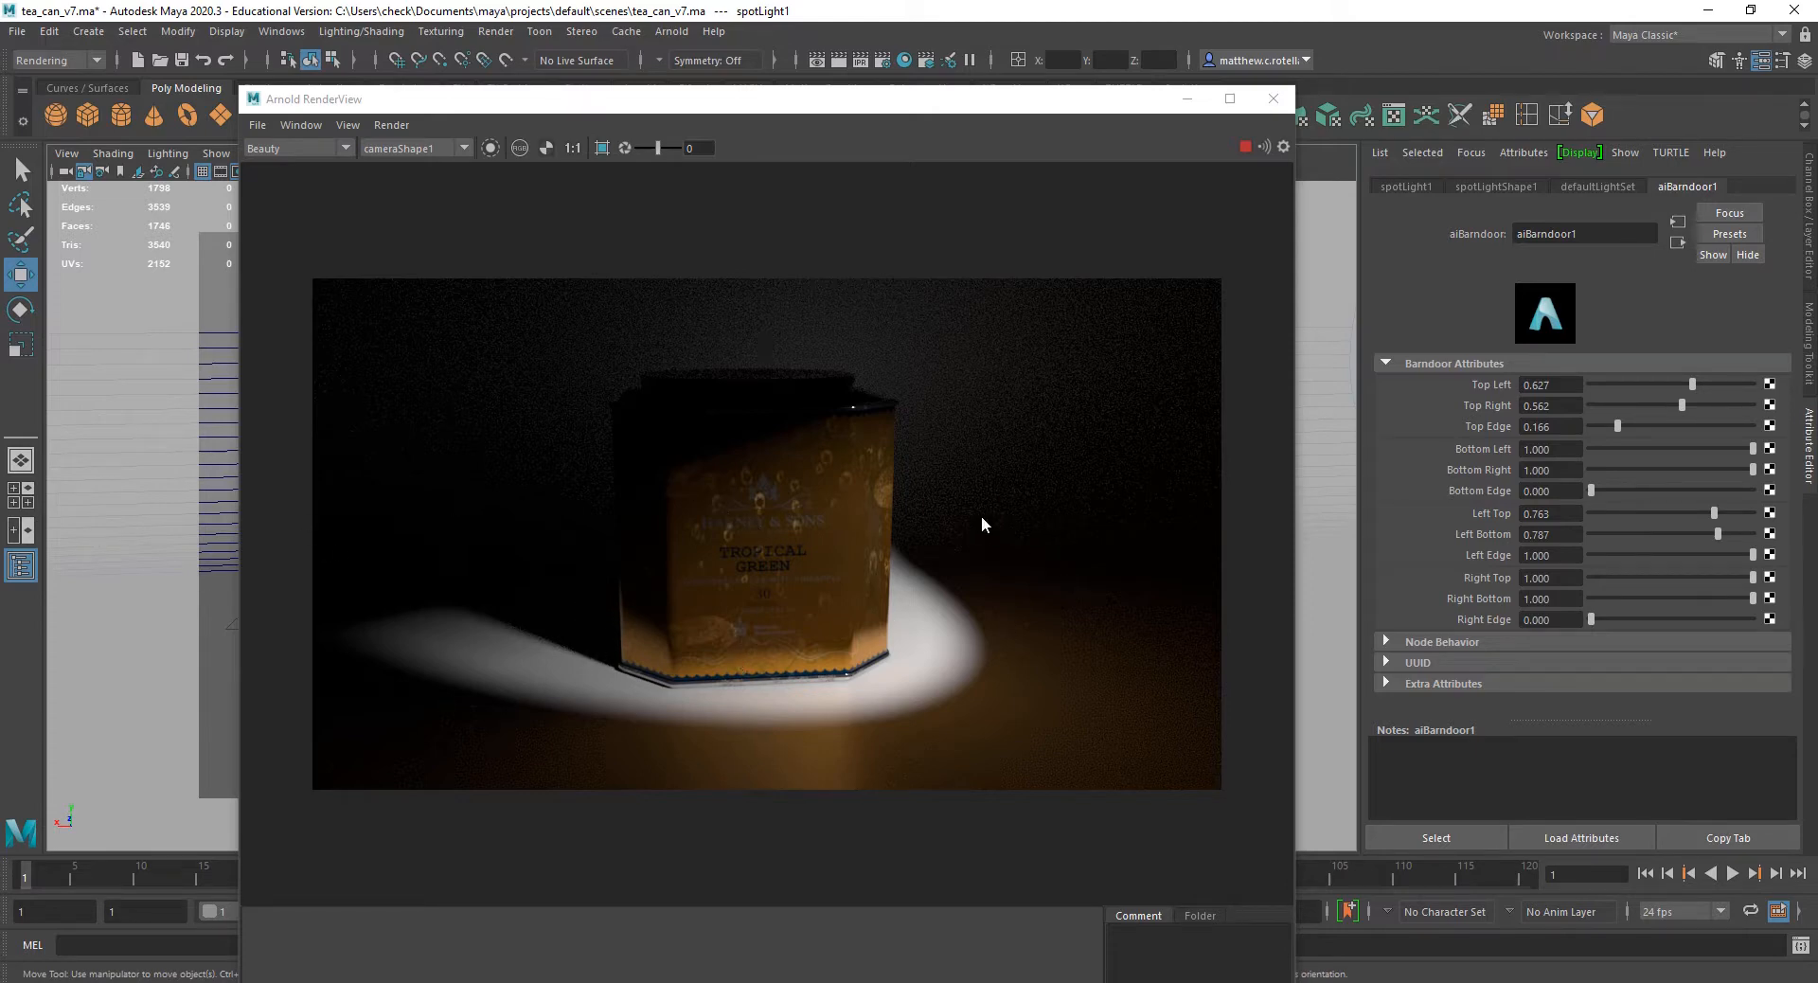
Move the render window aside and disconnect the aiBarndoor1 filter from the spot light.
drag(706, 111, 656, 118)
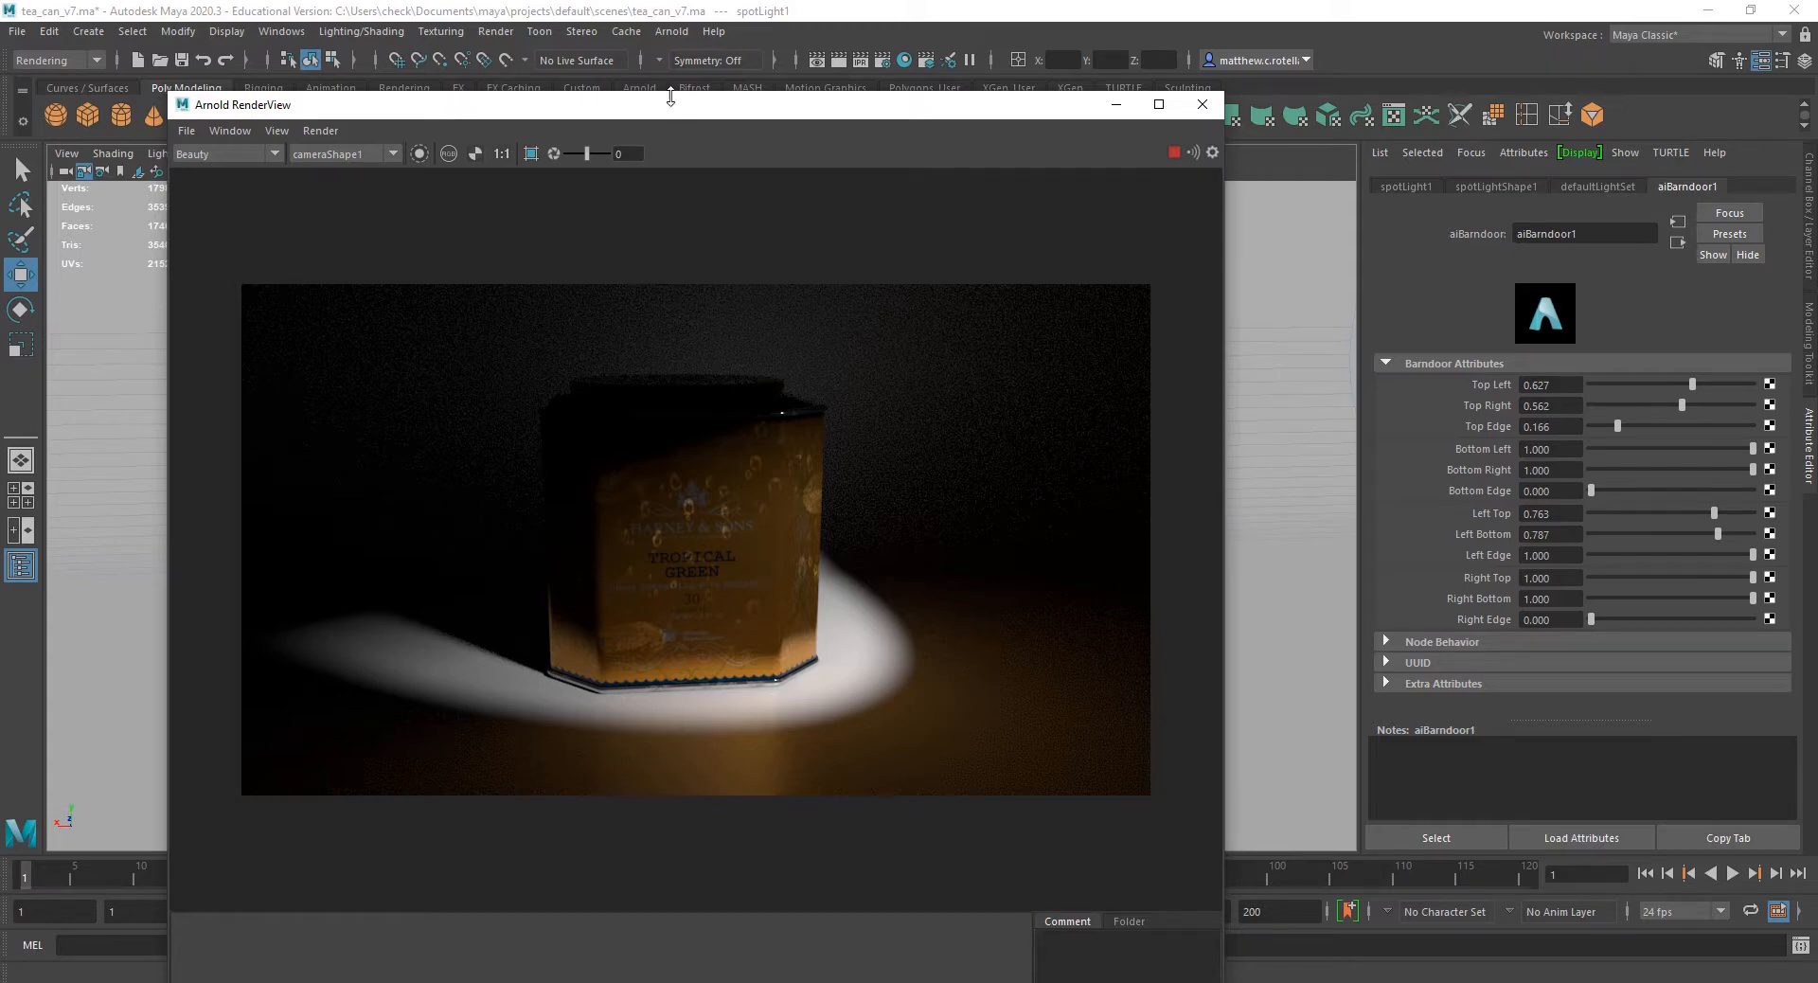
drag(675, 103, 0, 133)
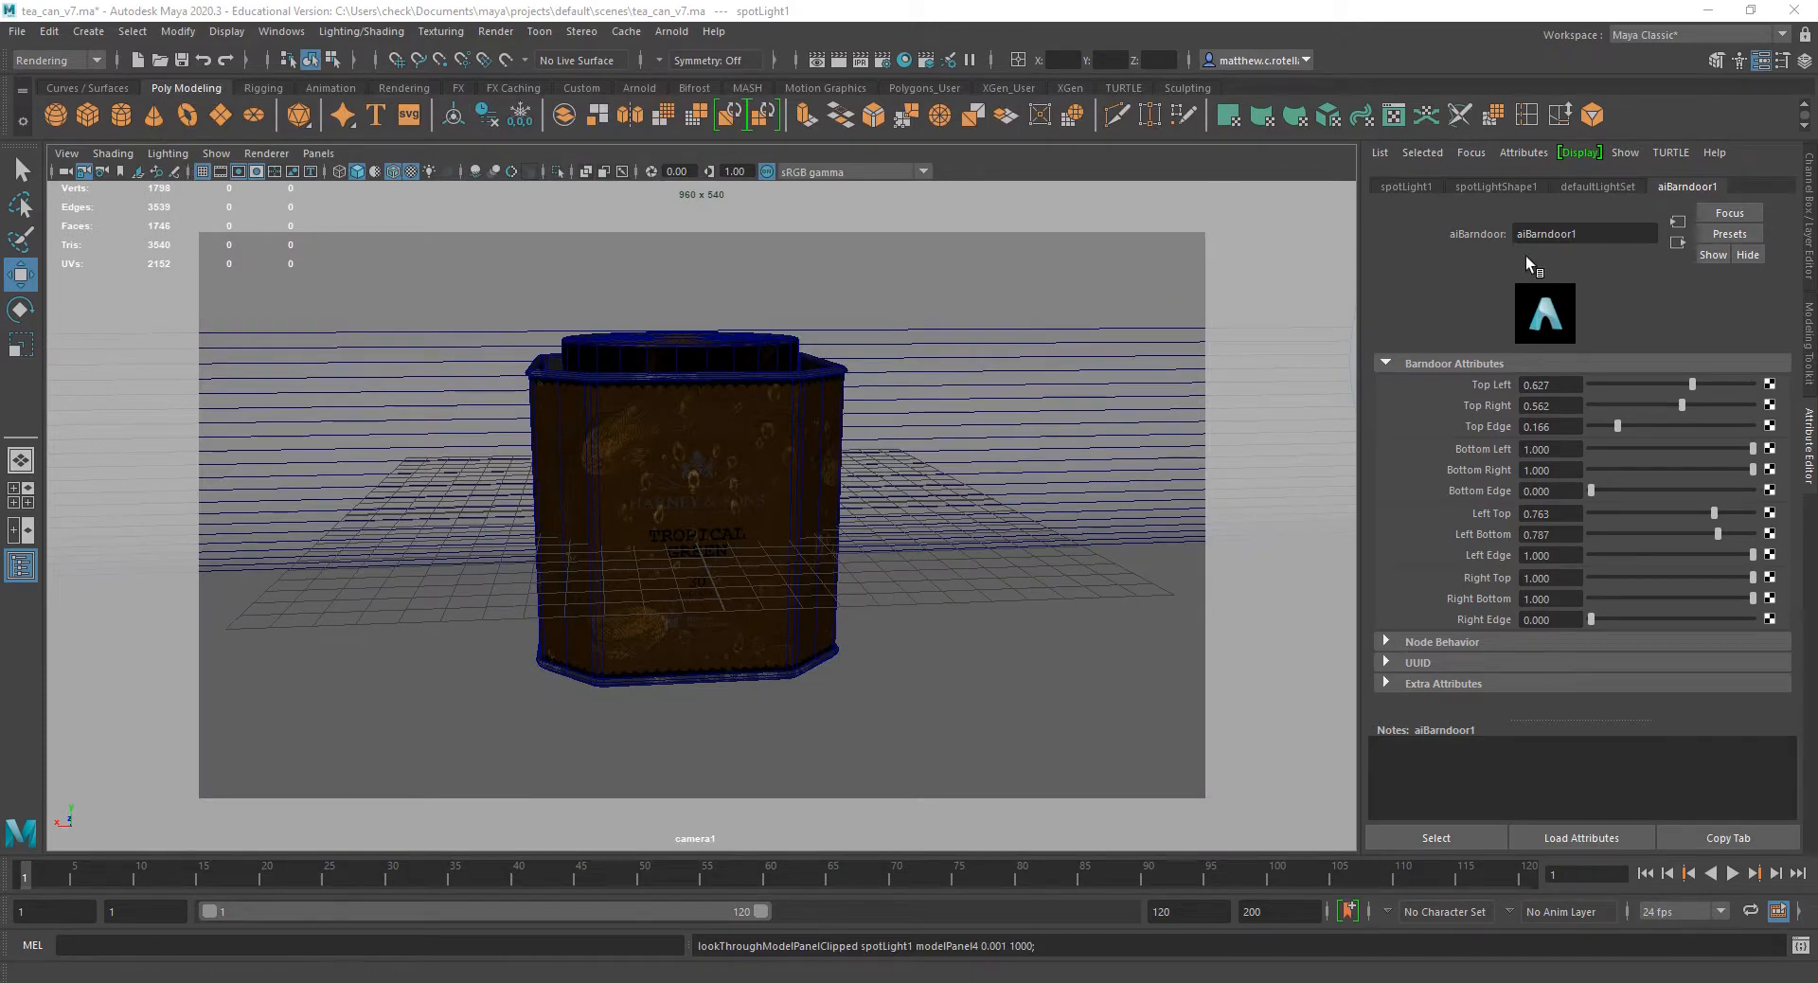
click(1495, 189)
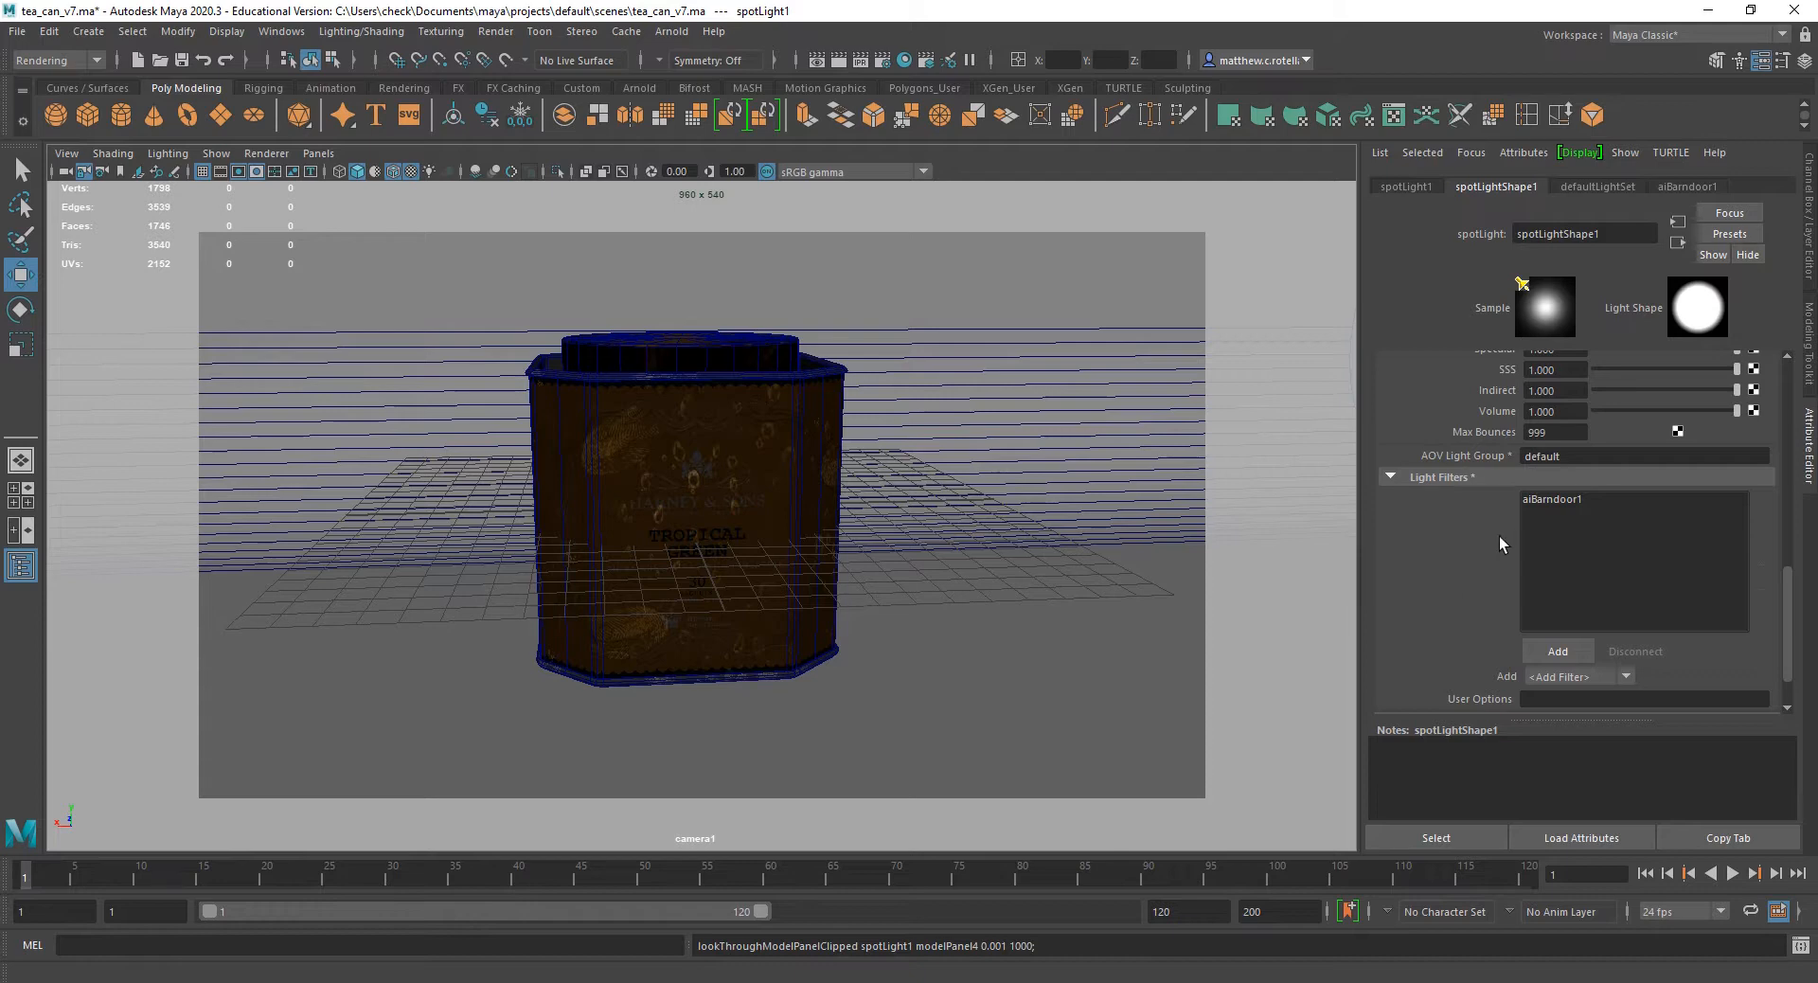
click(1570, 500)
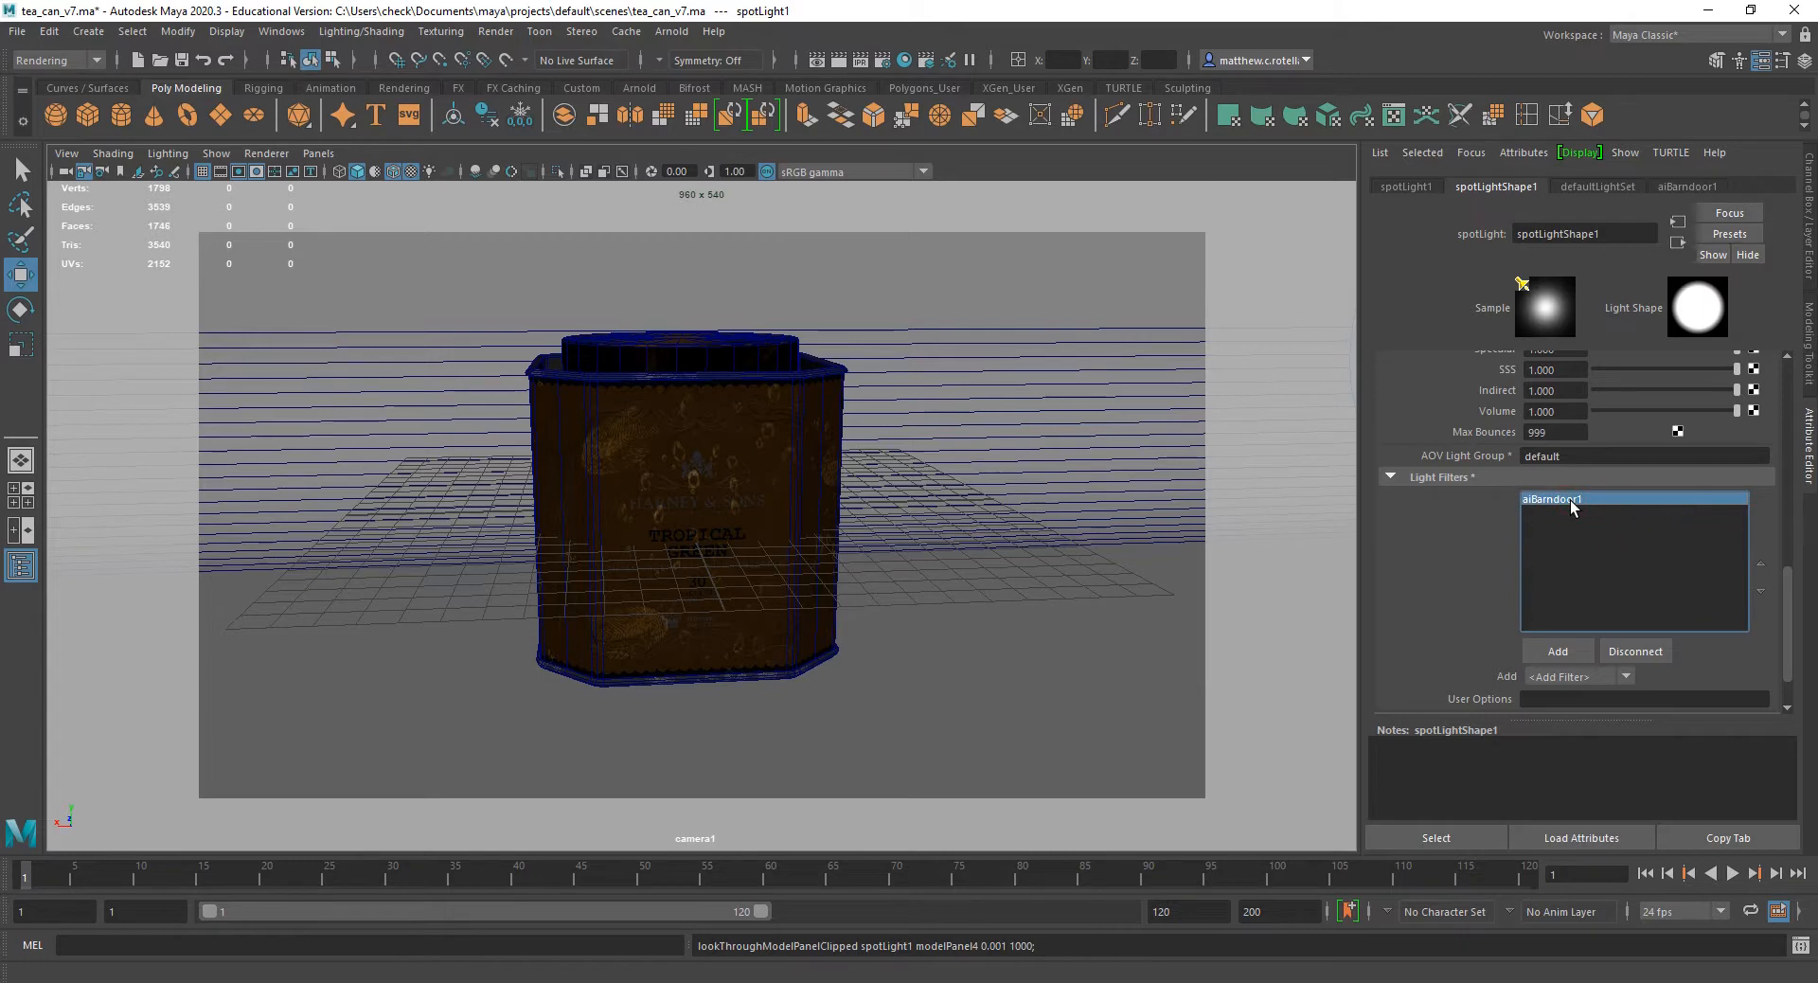
click(1644, 651)
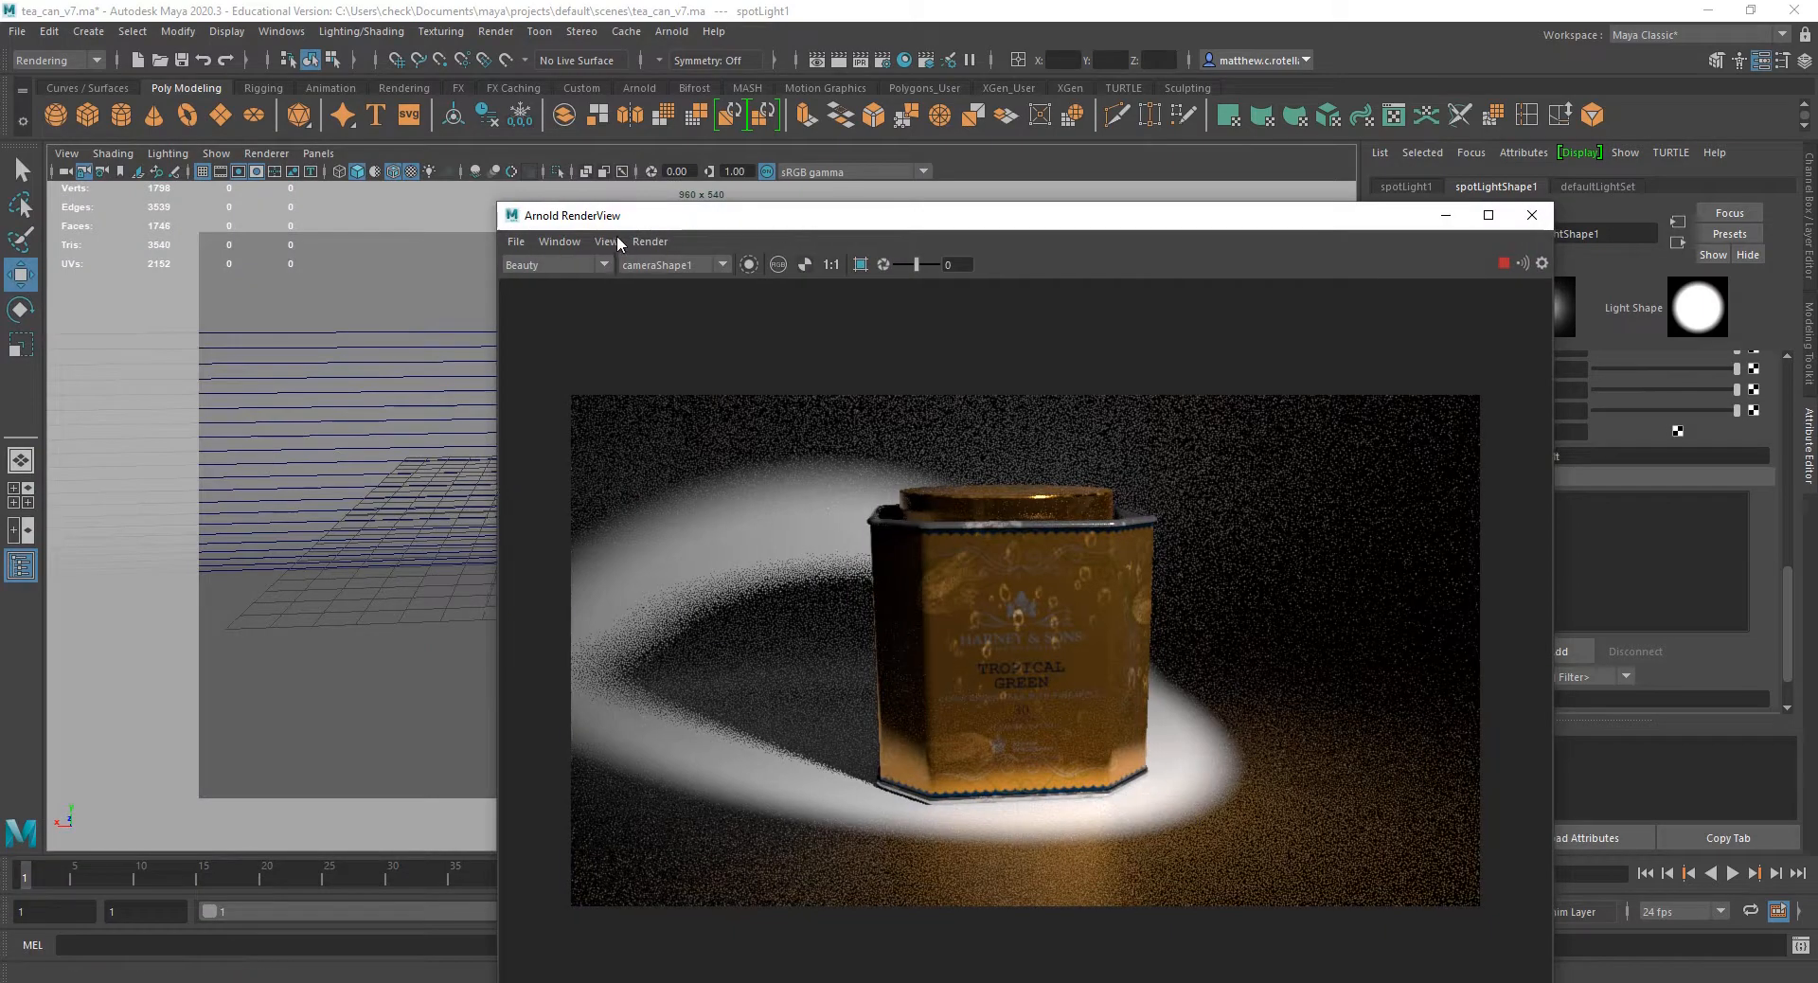
Stop the IPR render of the tea can and move the Arnold RenderView out of the way.
click(650, 241)
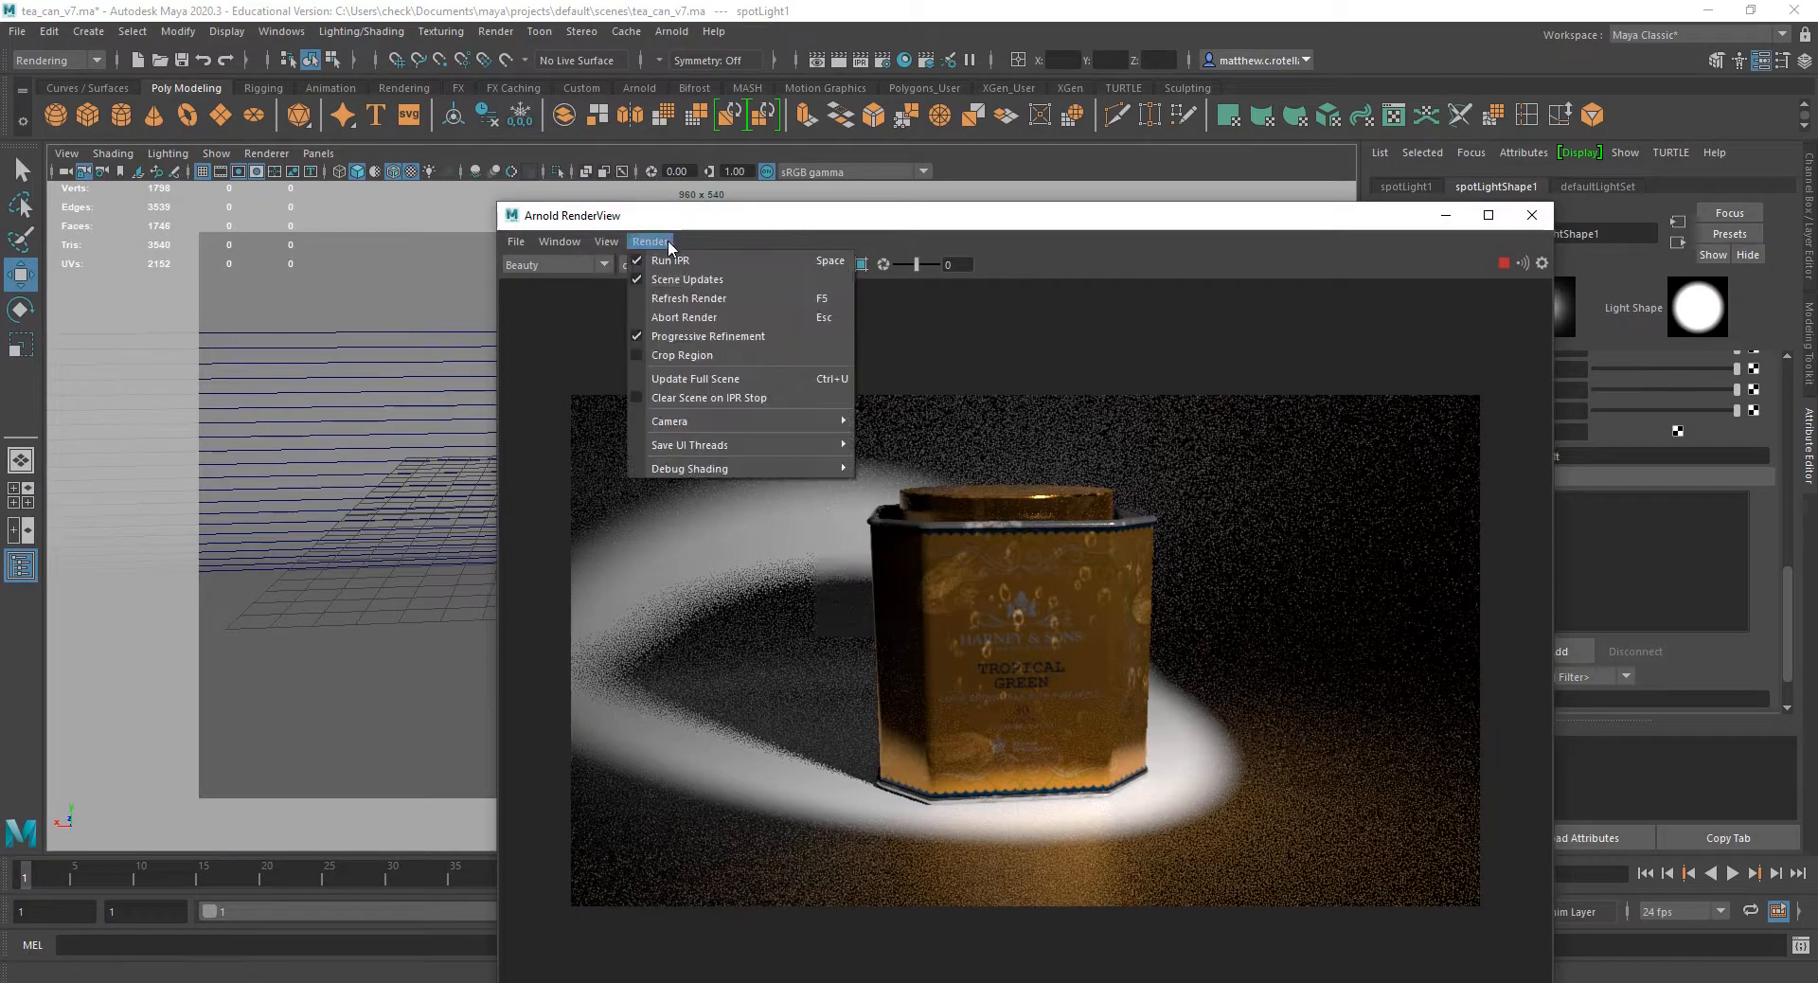
click(670, 260)
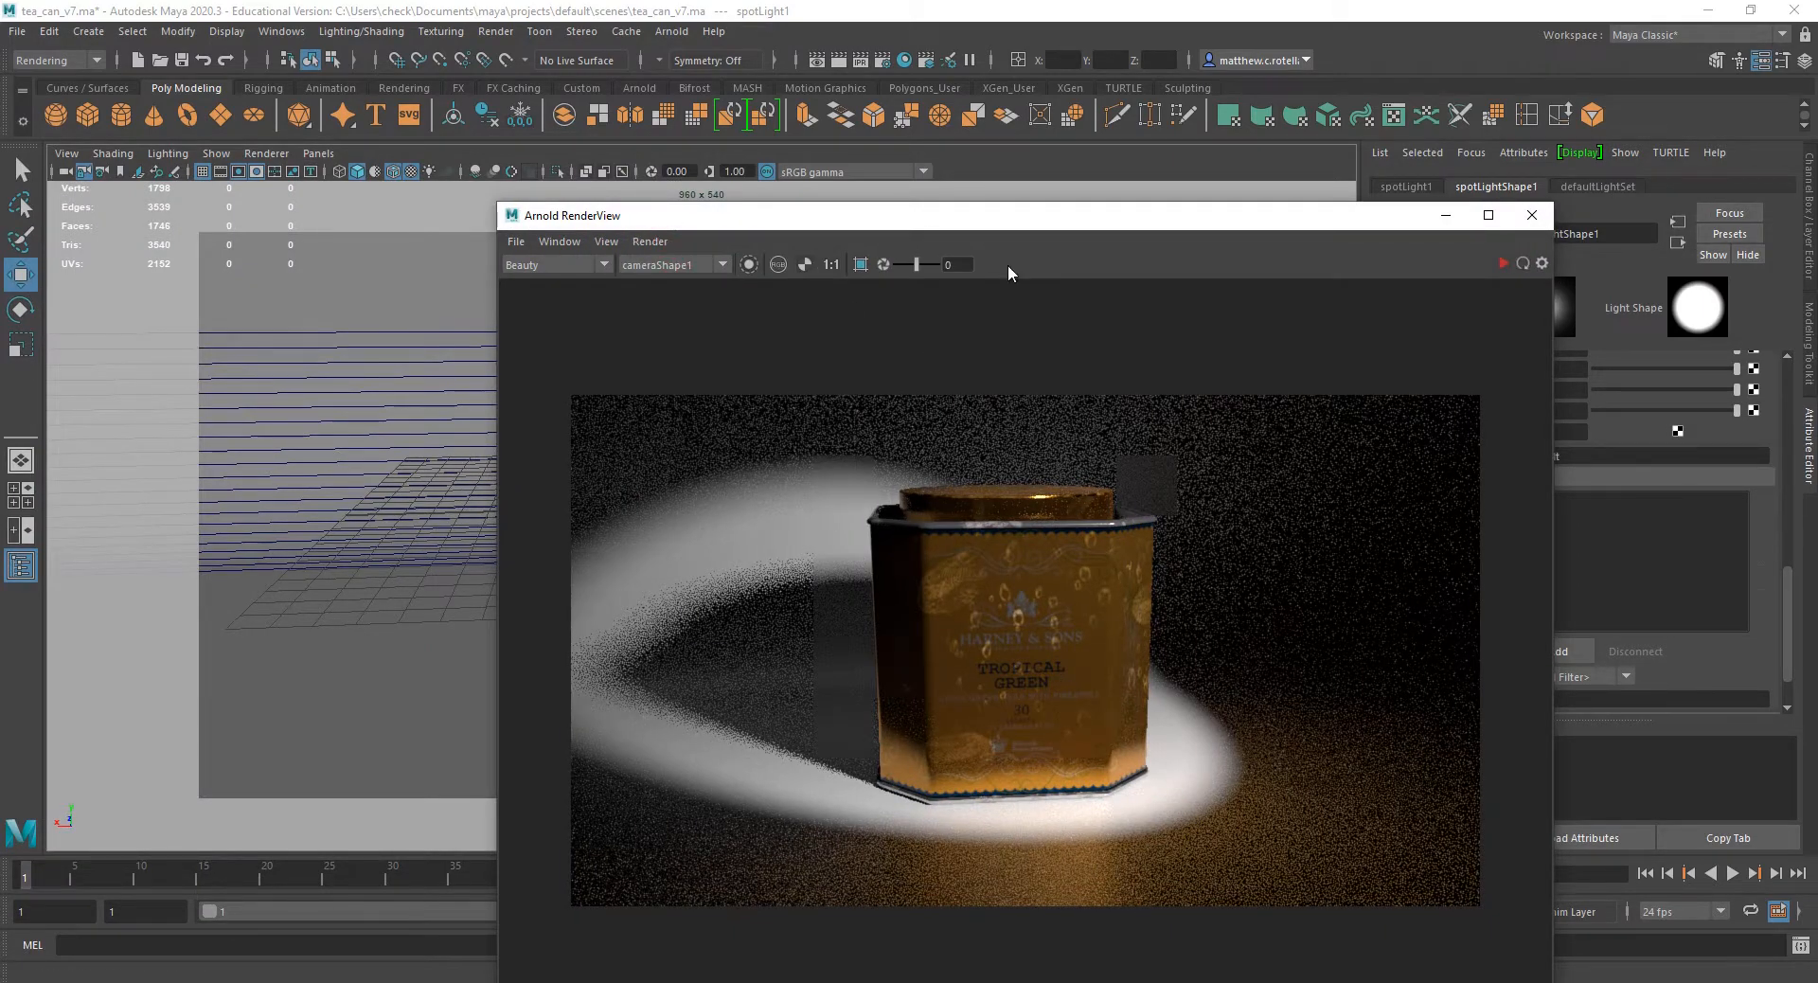
drag(1255, 223, 0, 204)
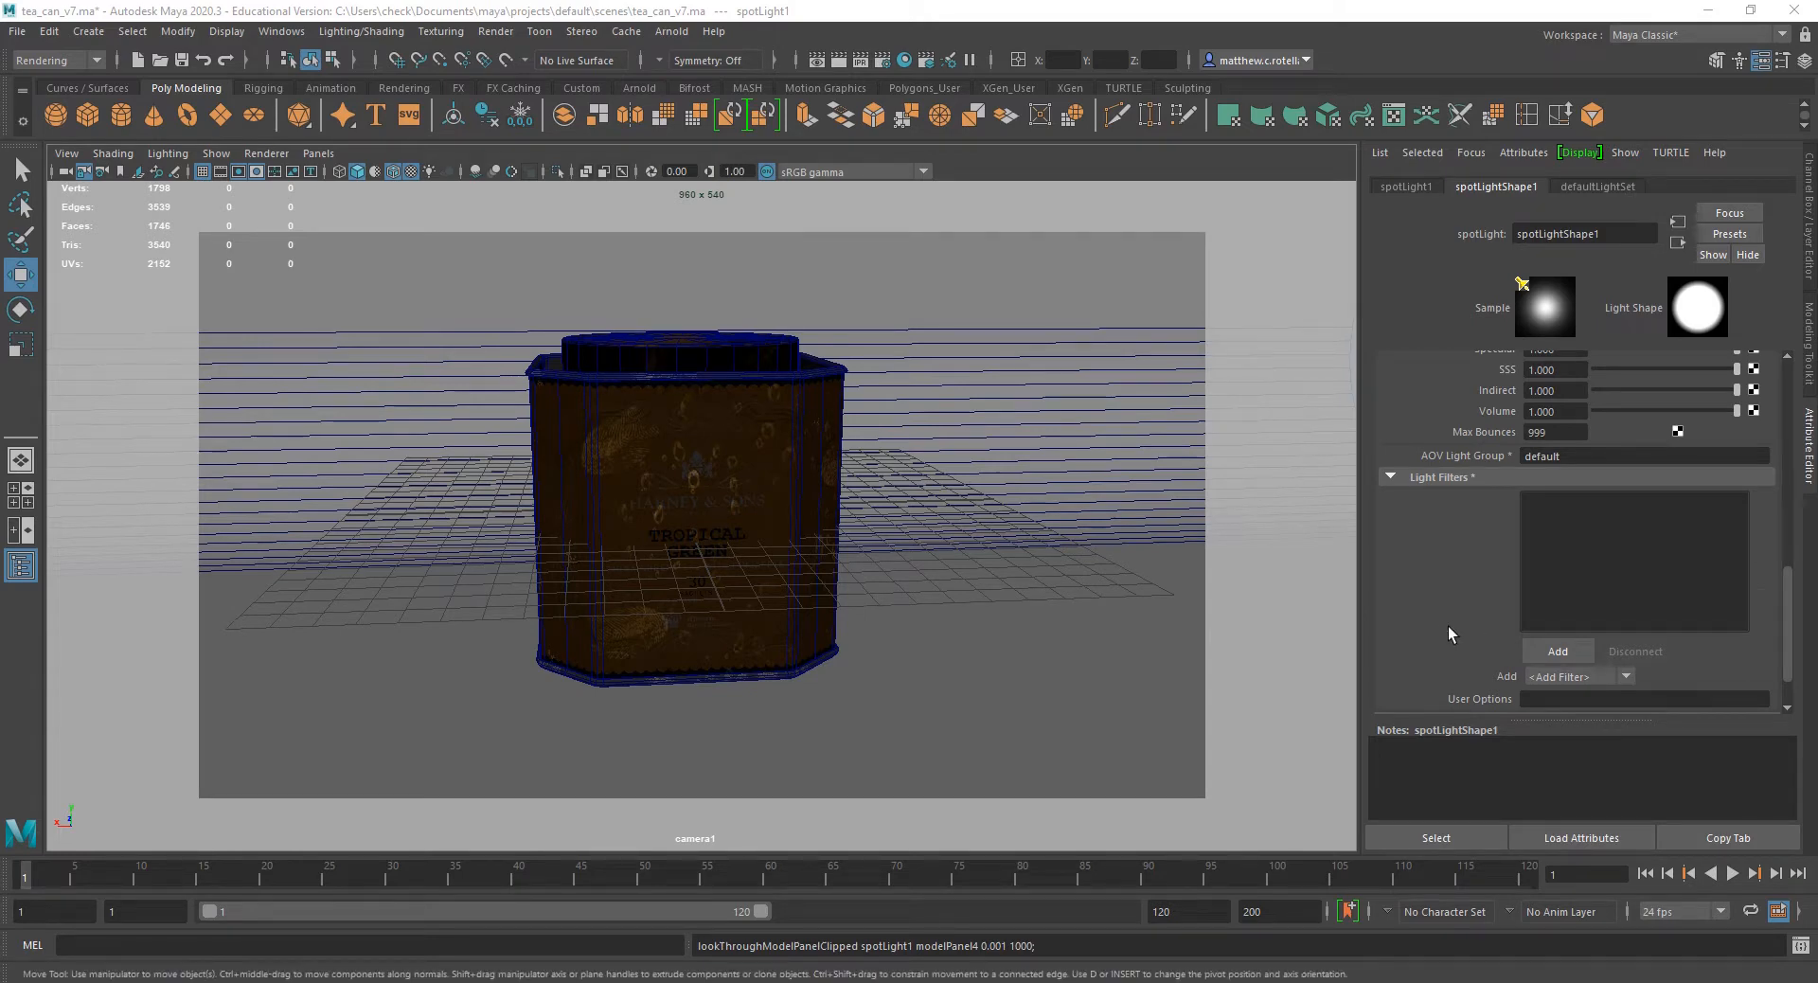
Add a Light Blocker filter to the spot light.
click(1553, 651)
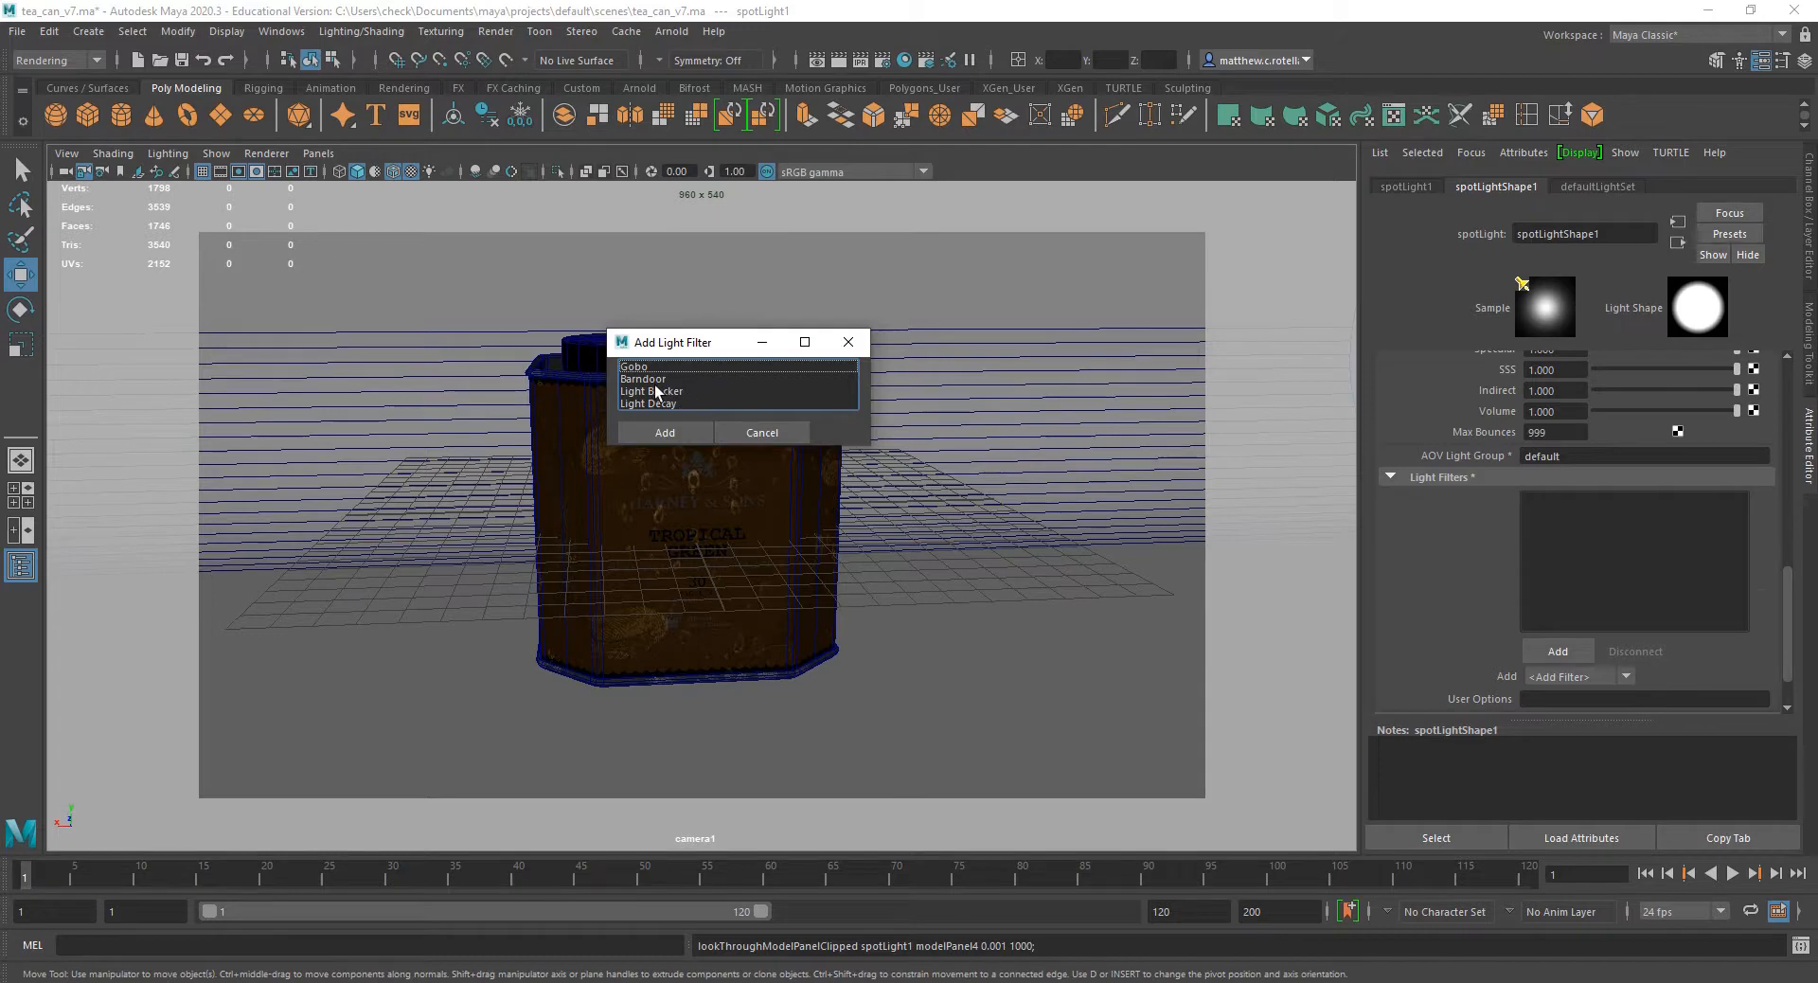
click(653, 393)
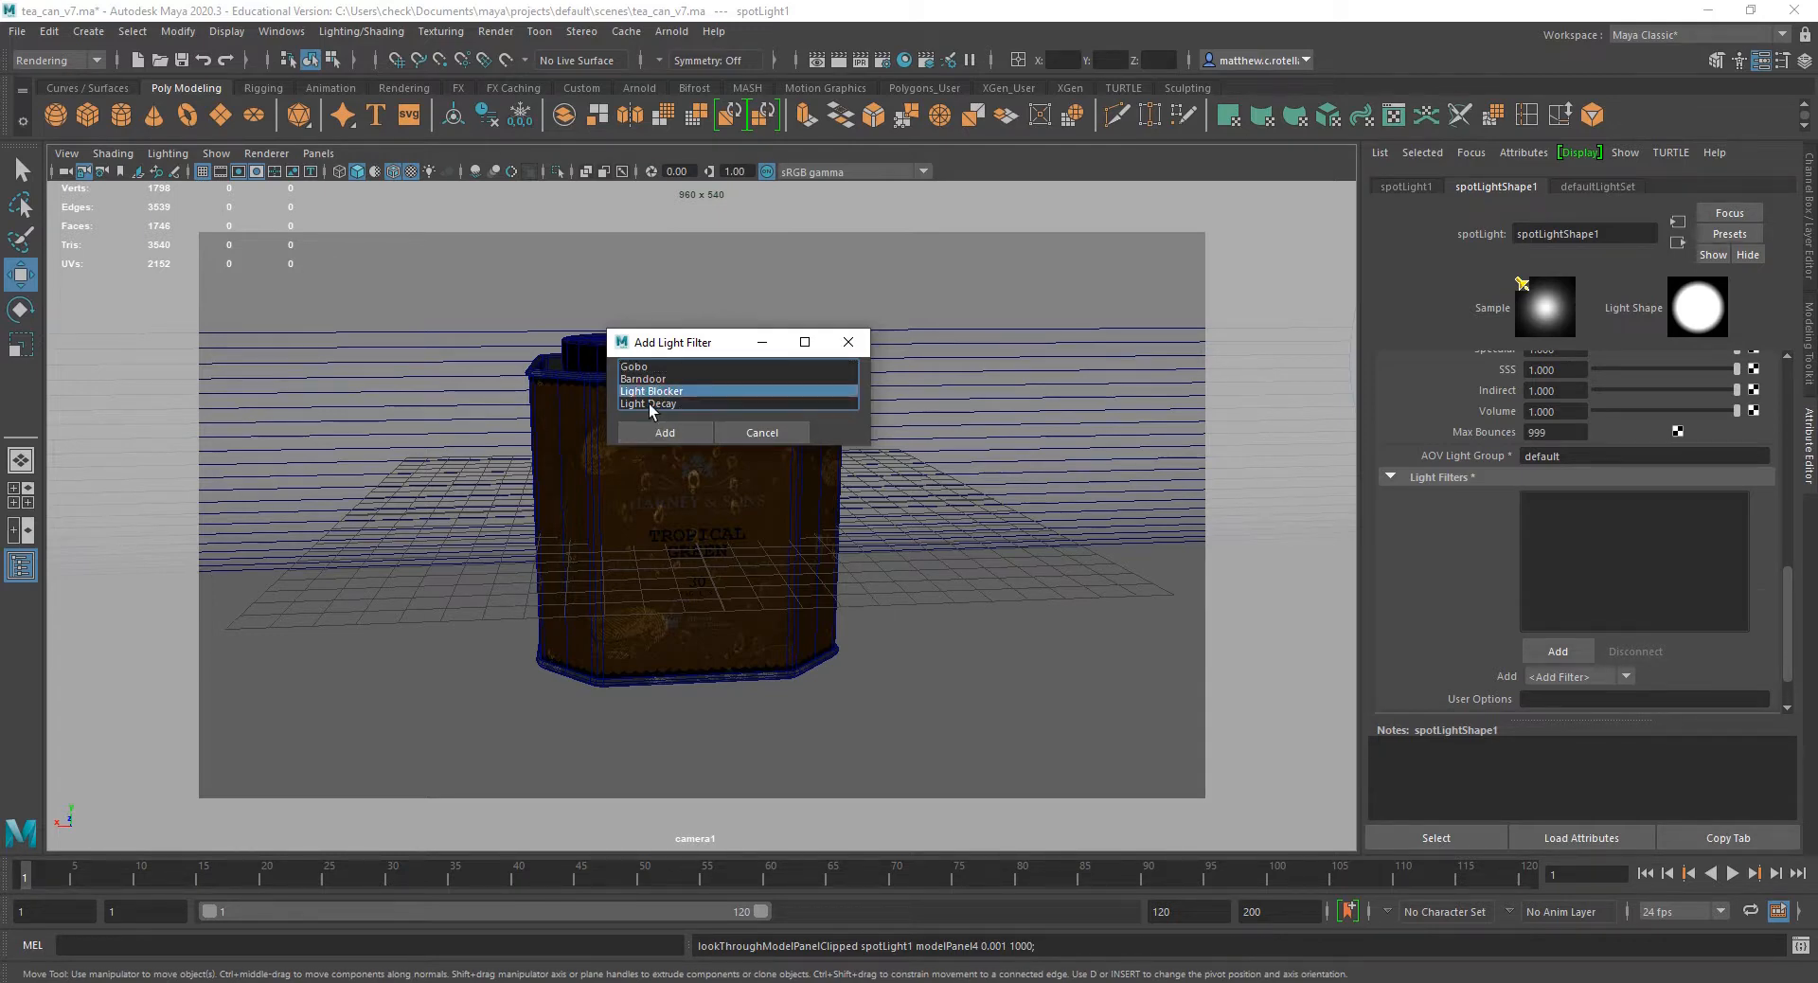
click(651, 430)
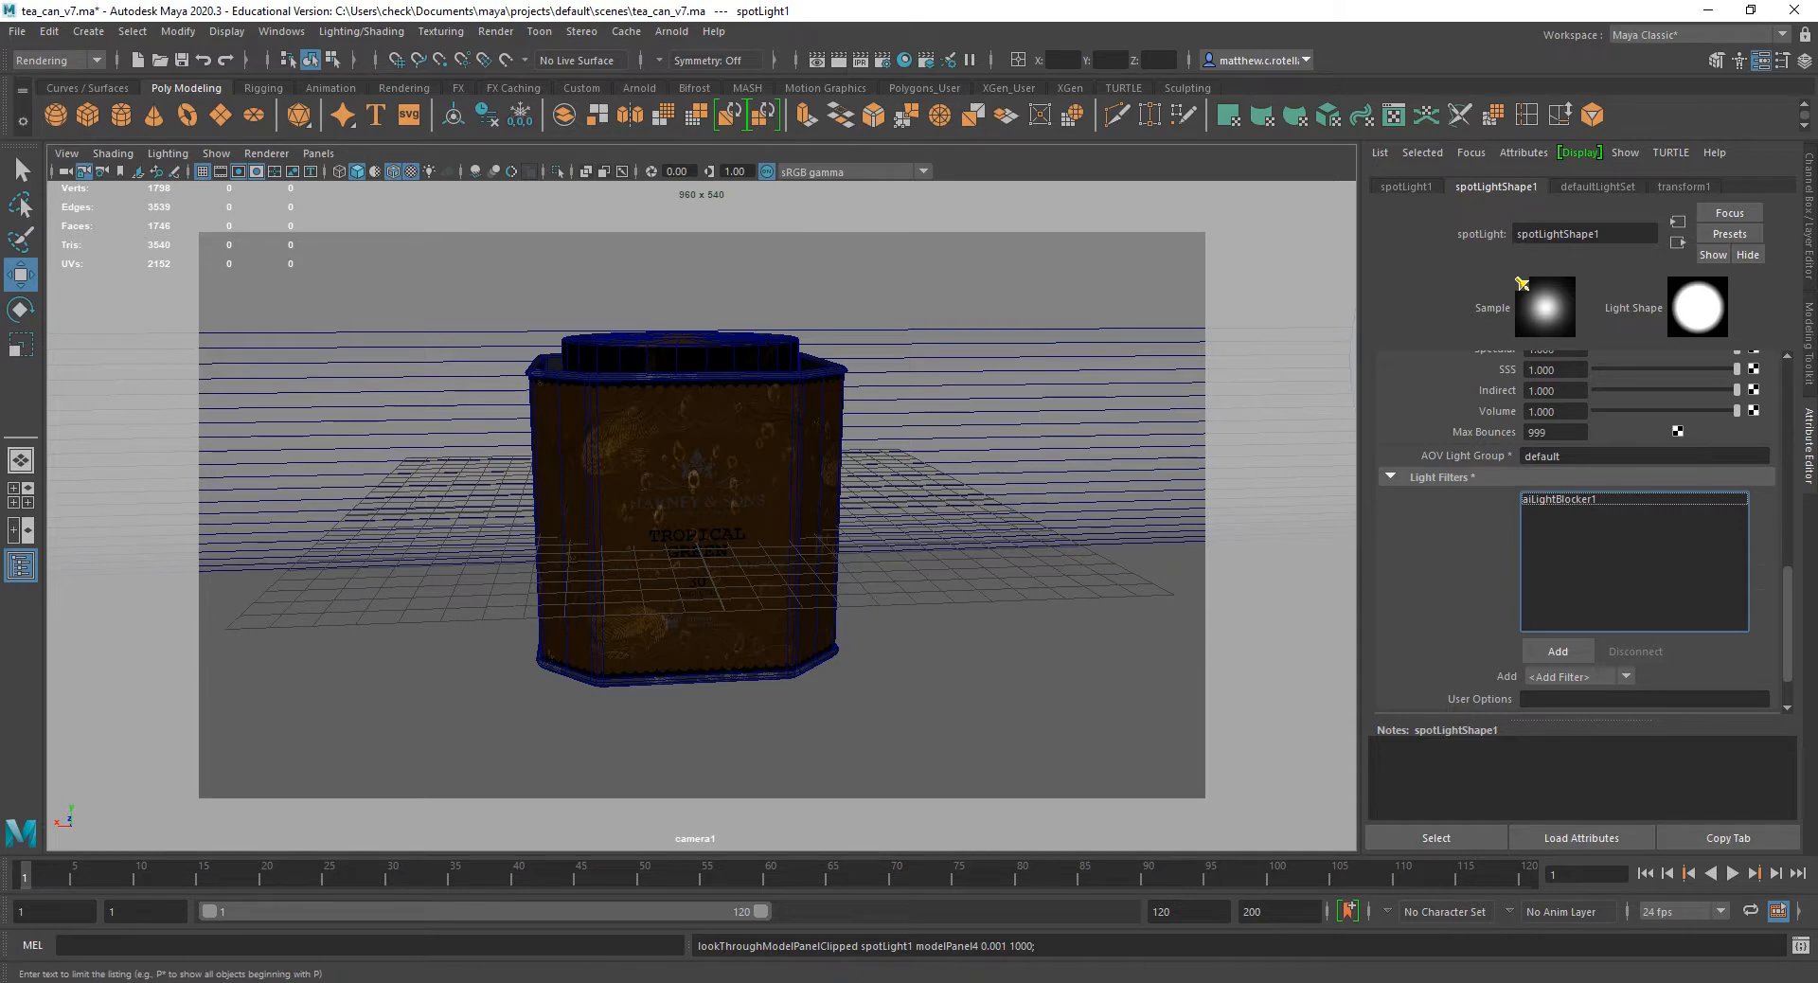
Select the light blocker's transform1 in the Outliner and scale it uniformly to about 11.4 so it surrounds the tea can.
click(21, 566)
drag(591, 372, 1114, 357)
click(1119, 671)
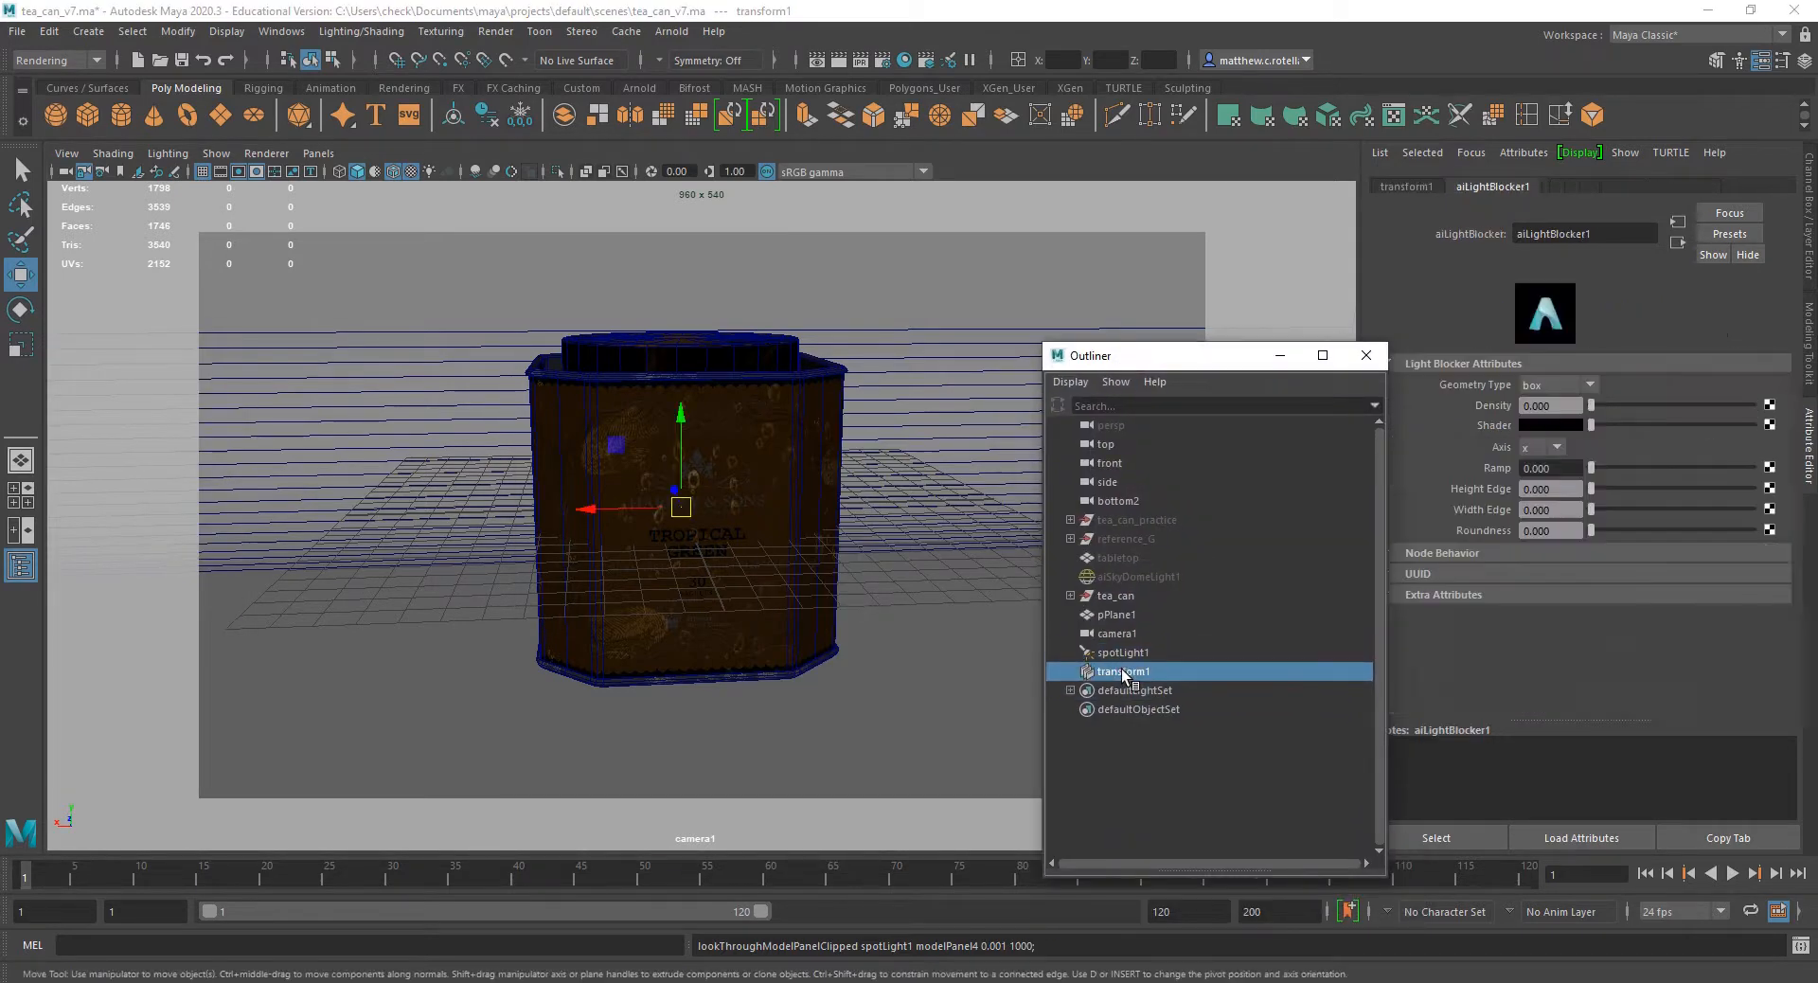
key(4)
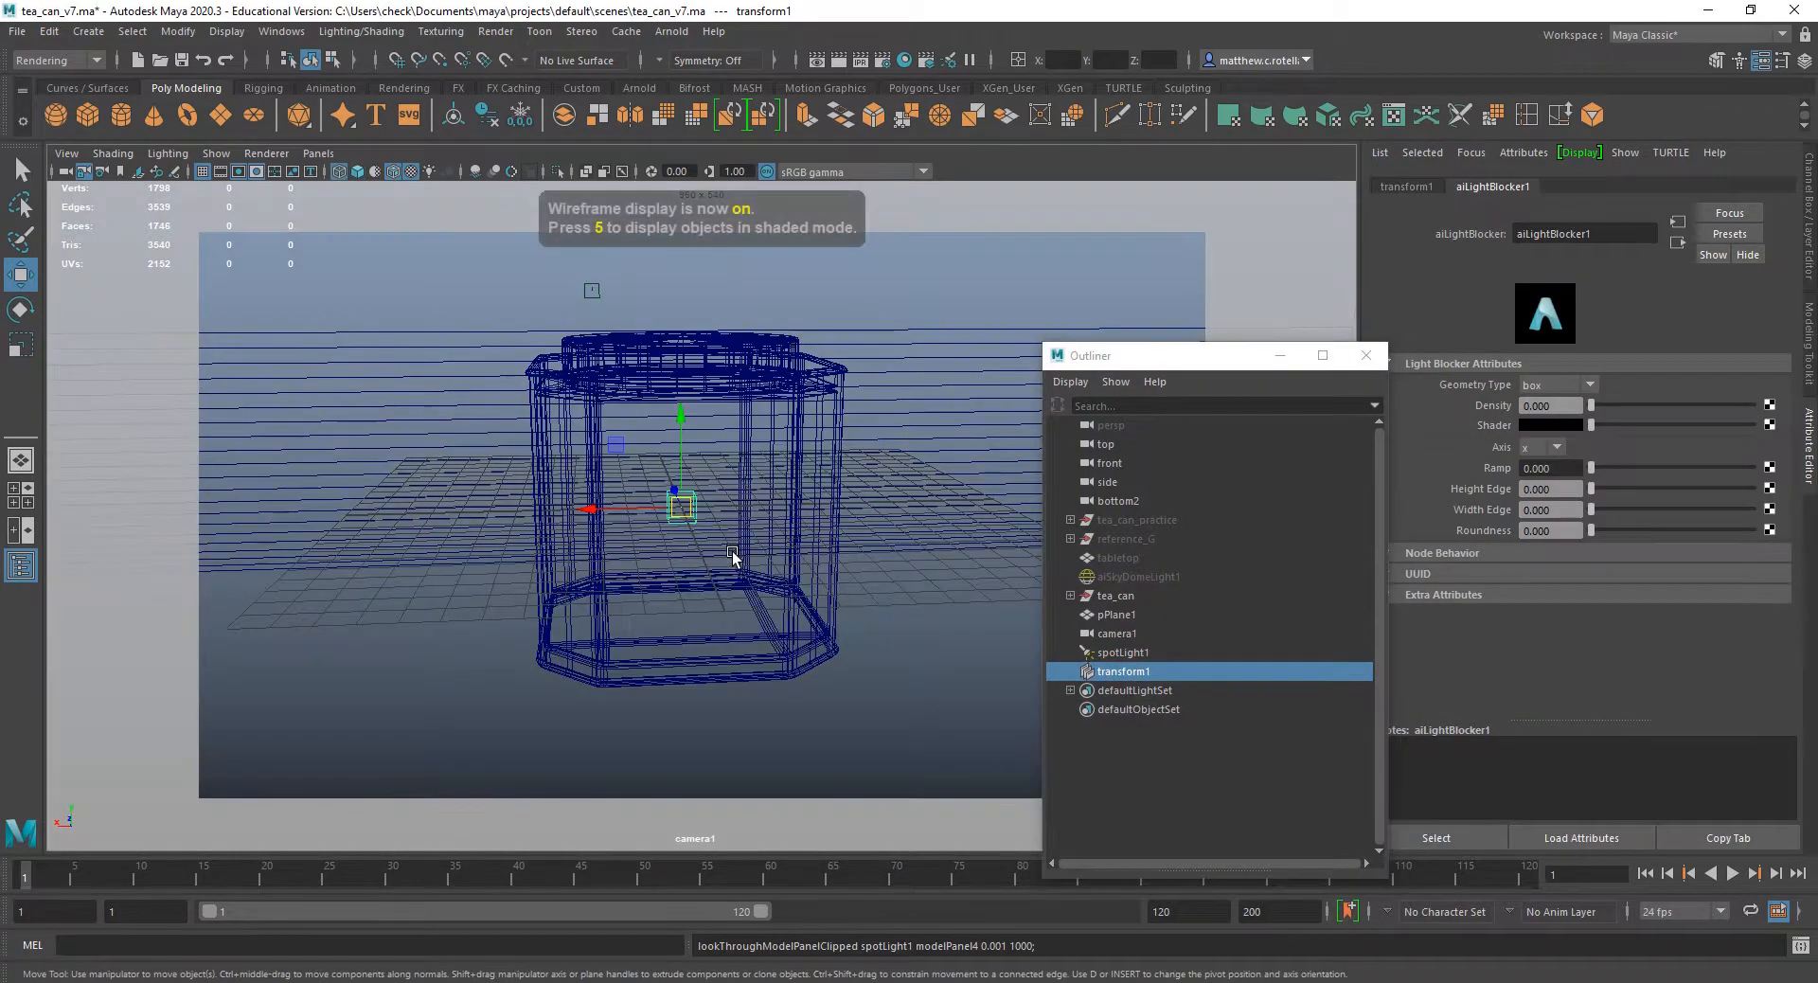
key(6)
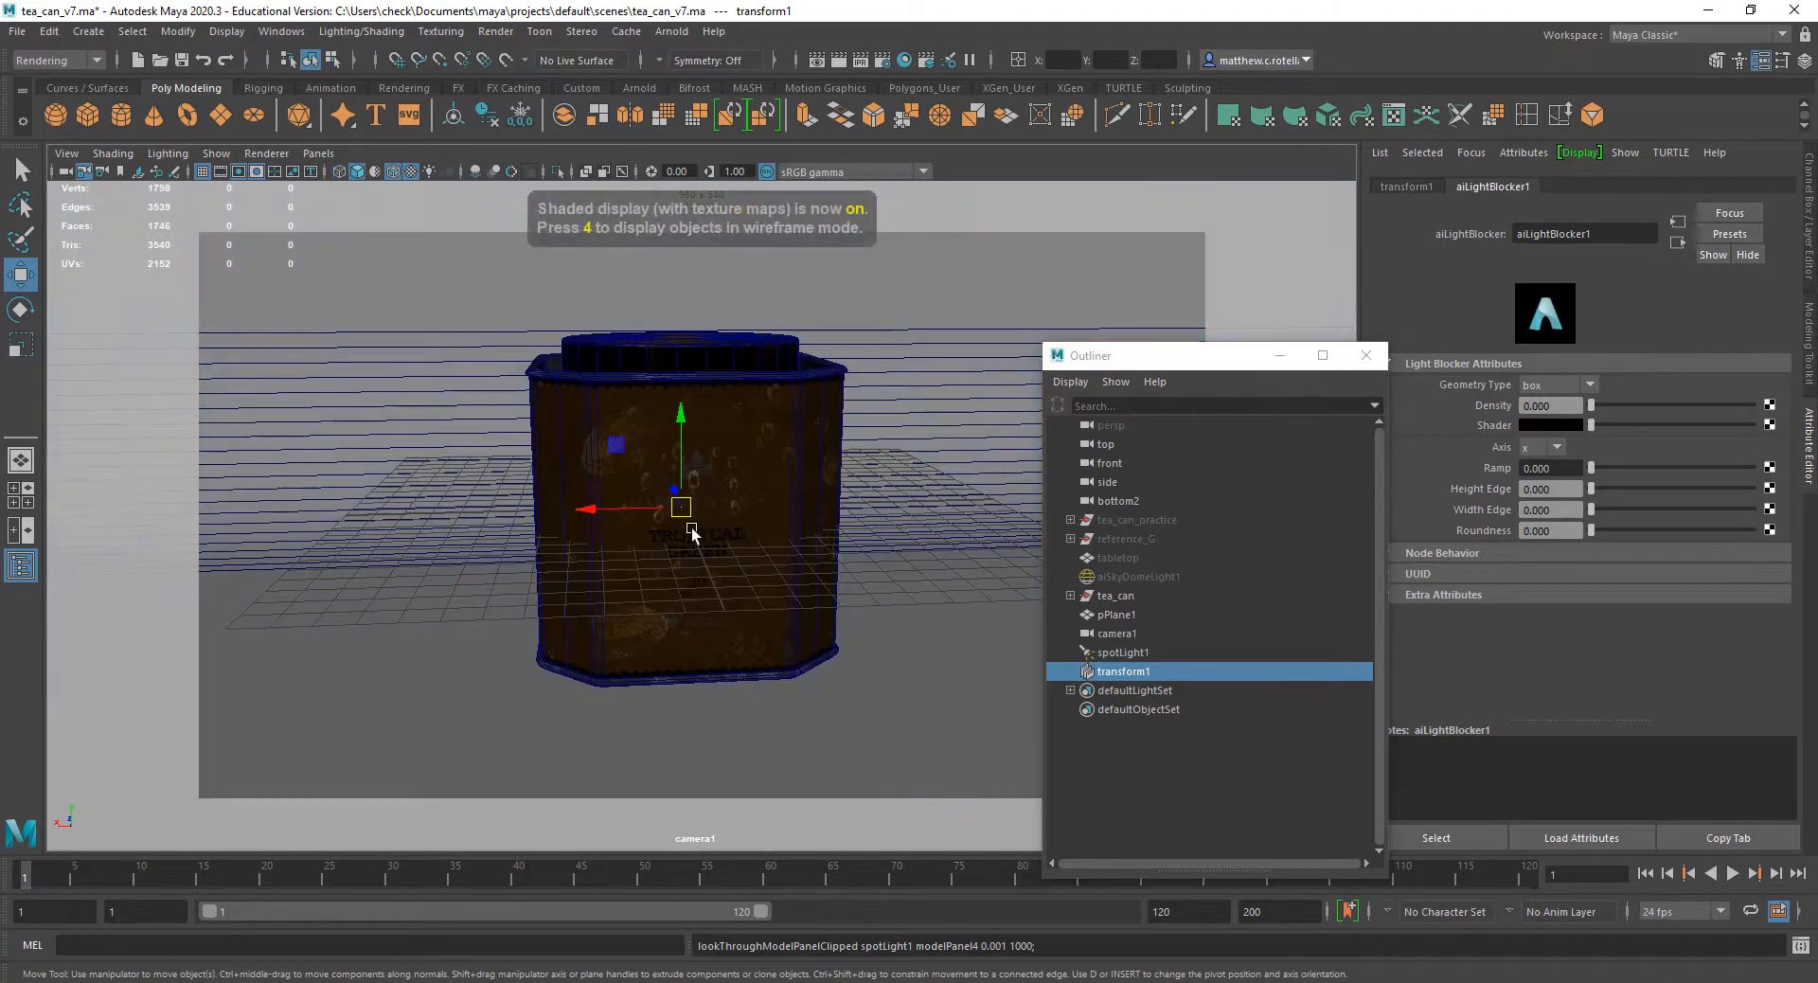
key(r)
mouse_move(691, 526)
mouse_down()
mouse_move(1037, 485)
mouse_move(898, 494)
mouse_move(929, 496)
mouse_up()
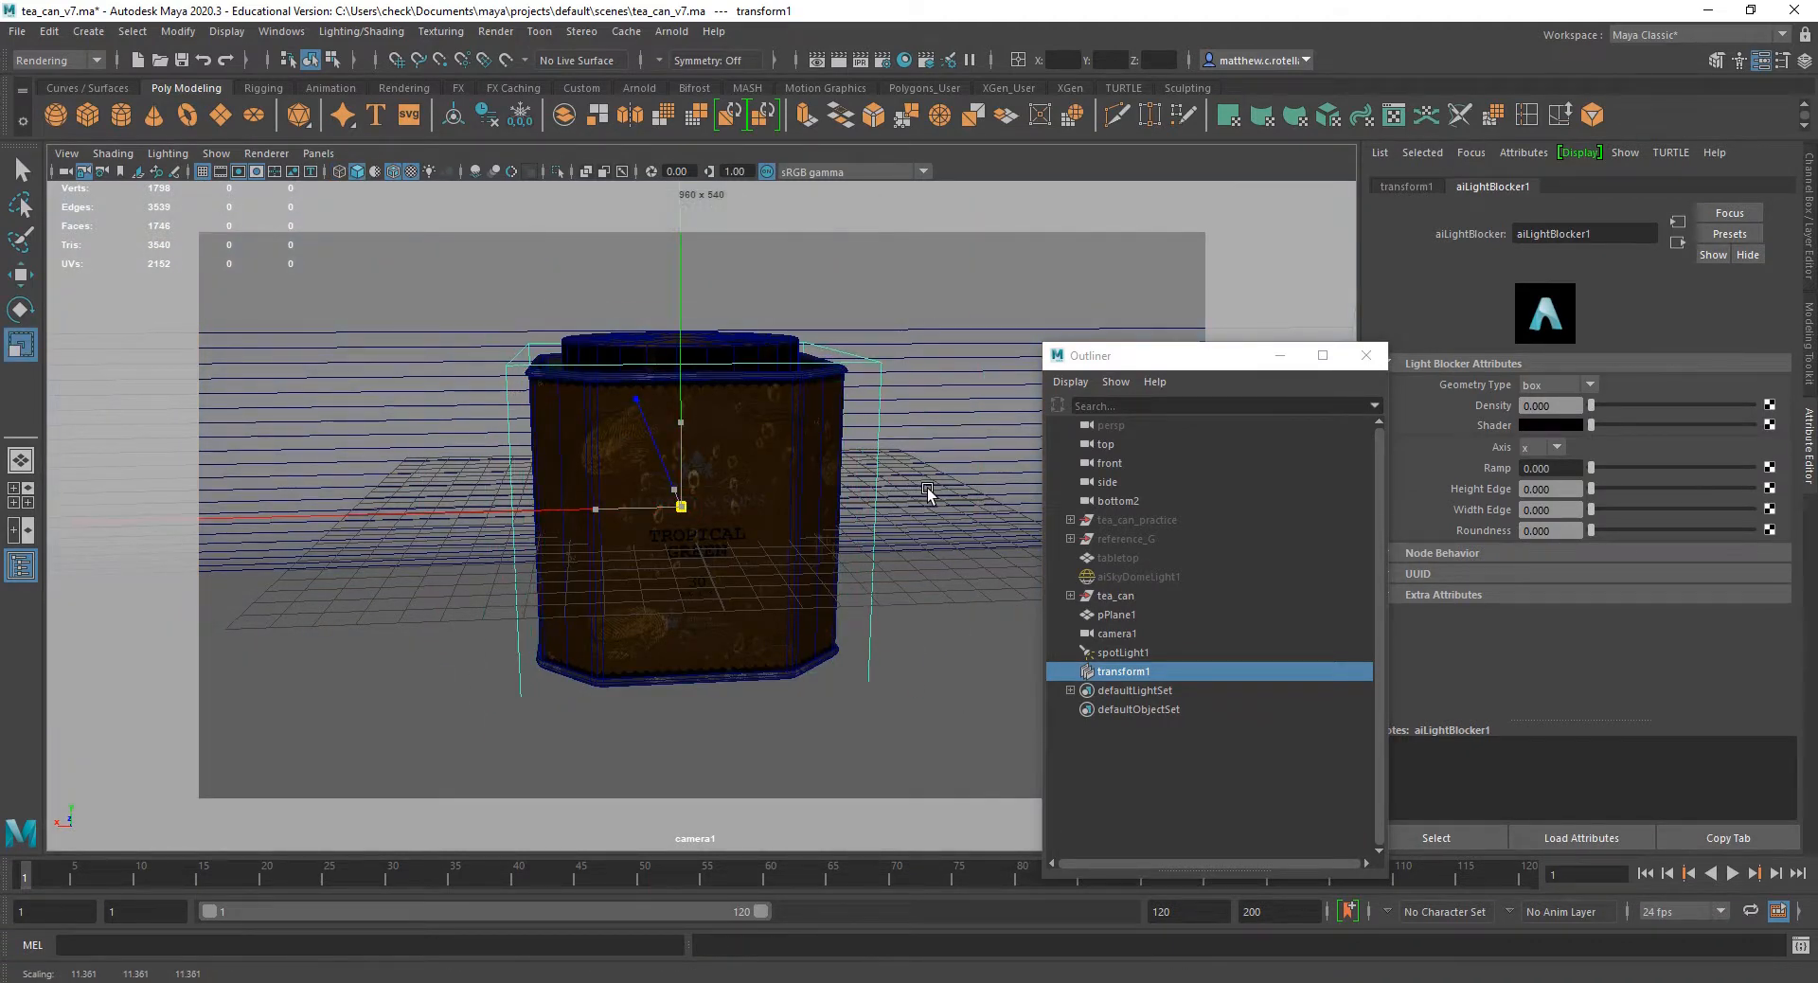
Move the light blocker about 4 units along X so it covers the tea can's left half, and raise it slightly.
key(w)
drag(624, 512, 516, 511)
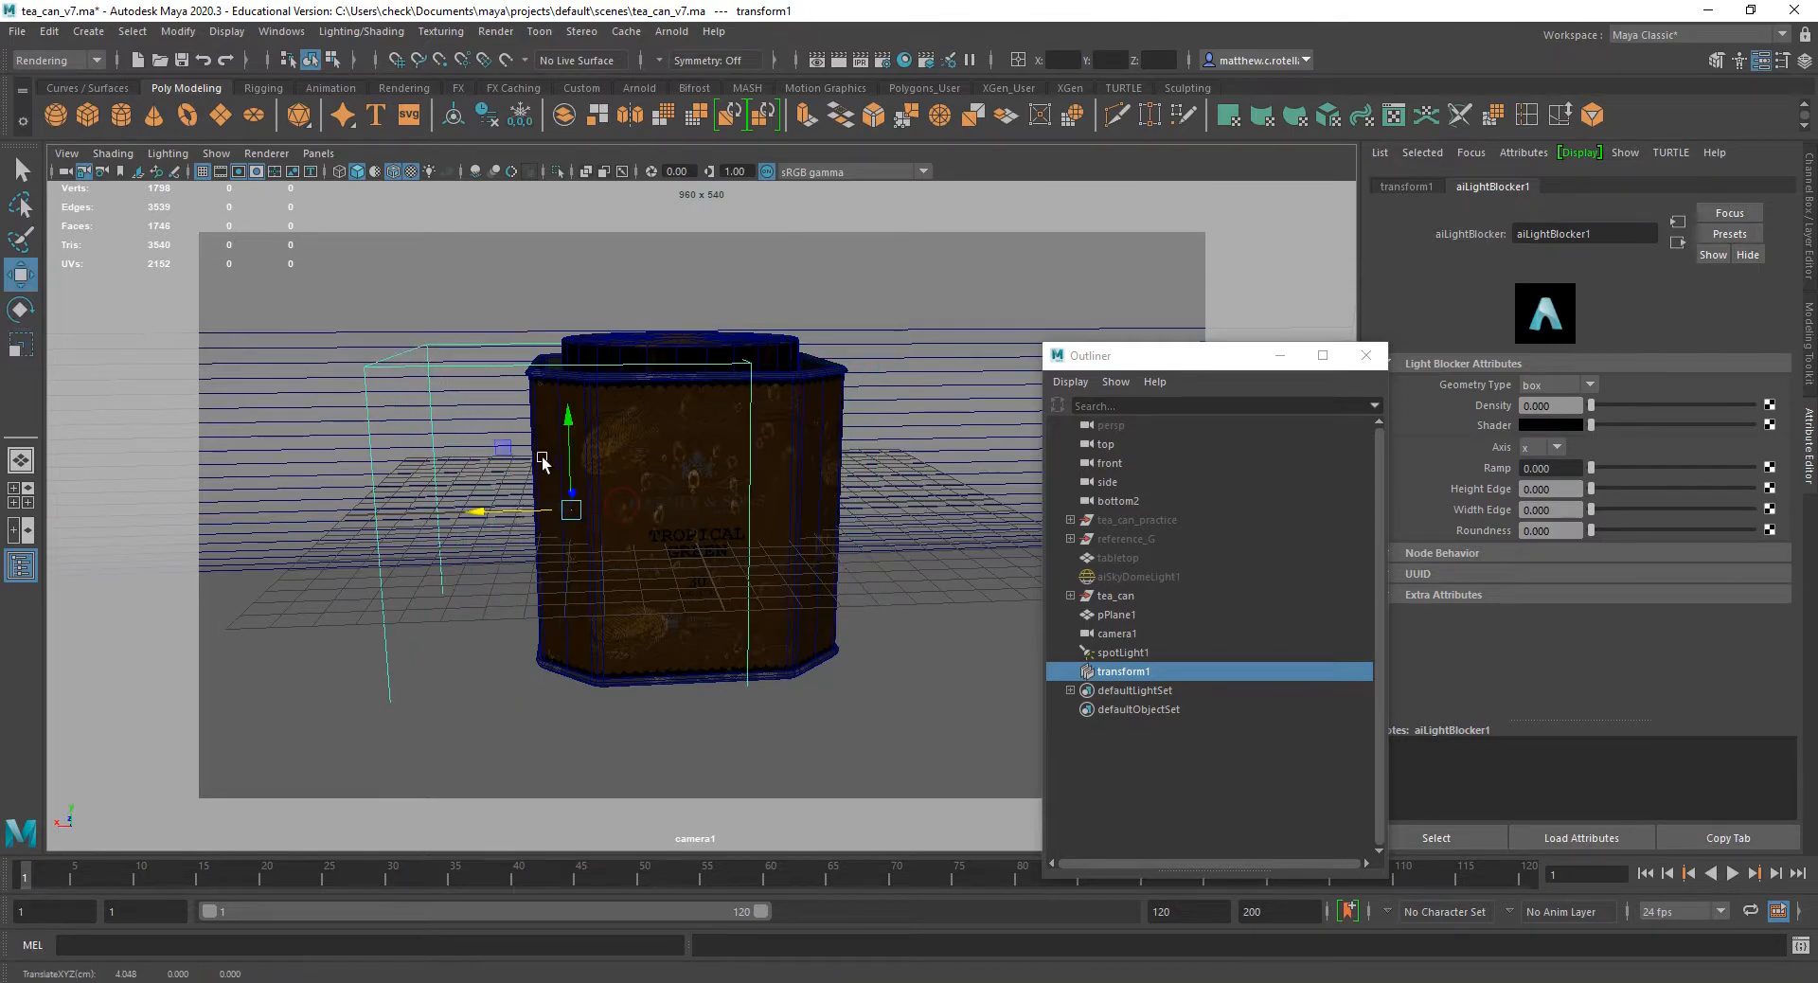
drag(571, 433, 571, 427)
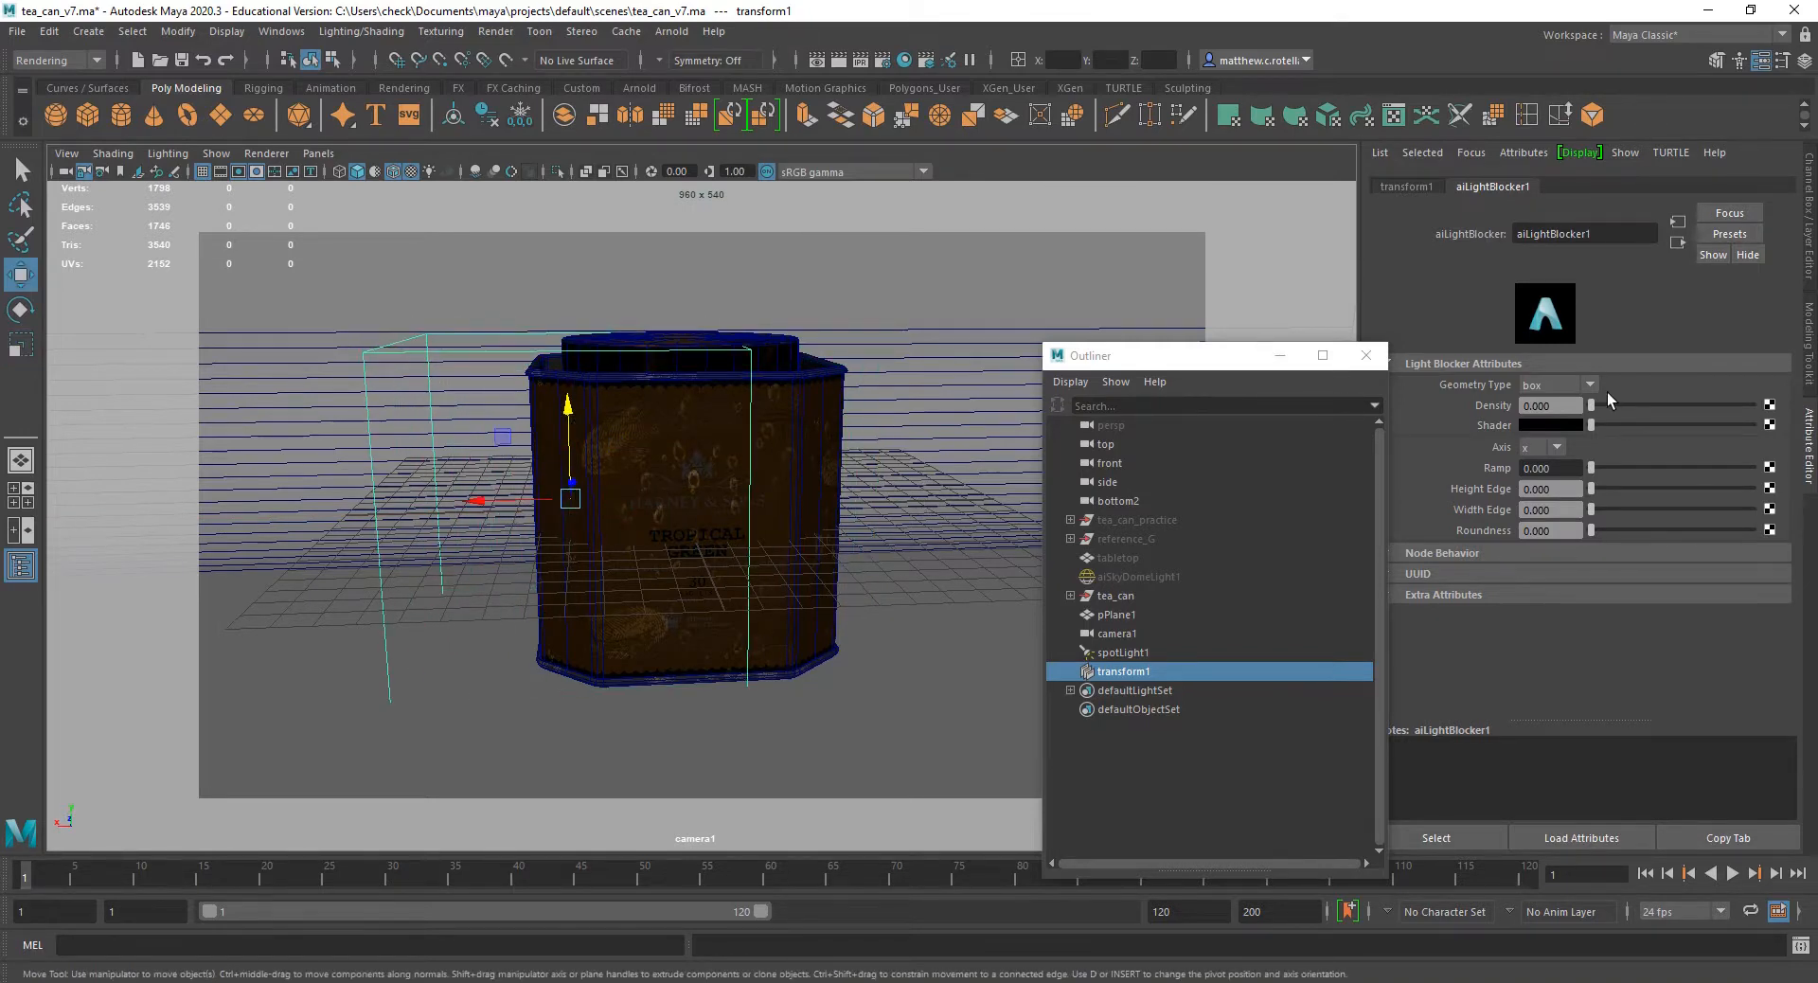
Try the sphere and cylinder geometry types on the light blocker and return it to box.
click(1590, 384)
click(1566, 423)
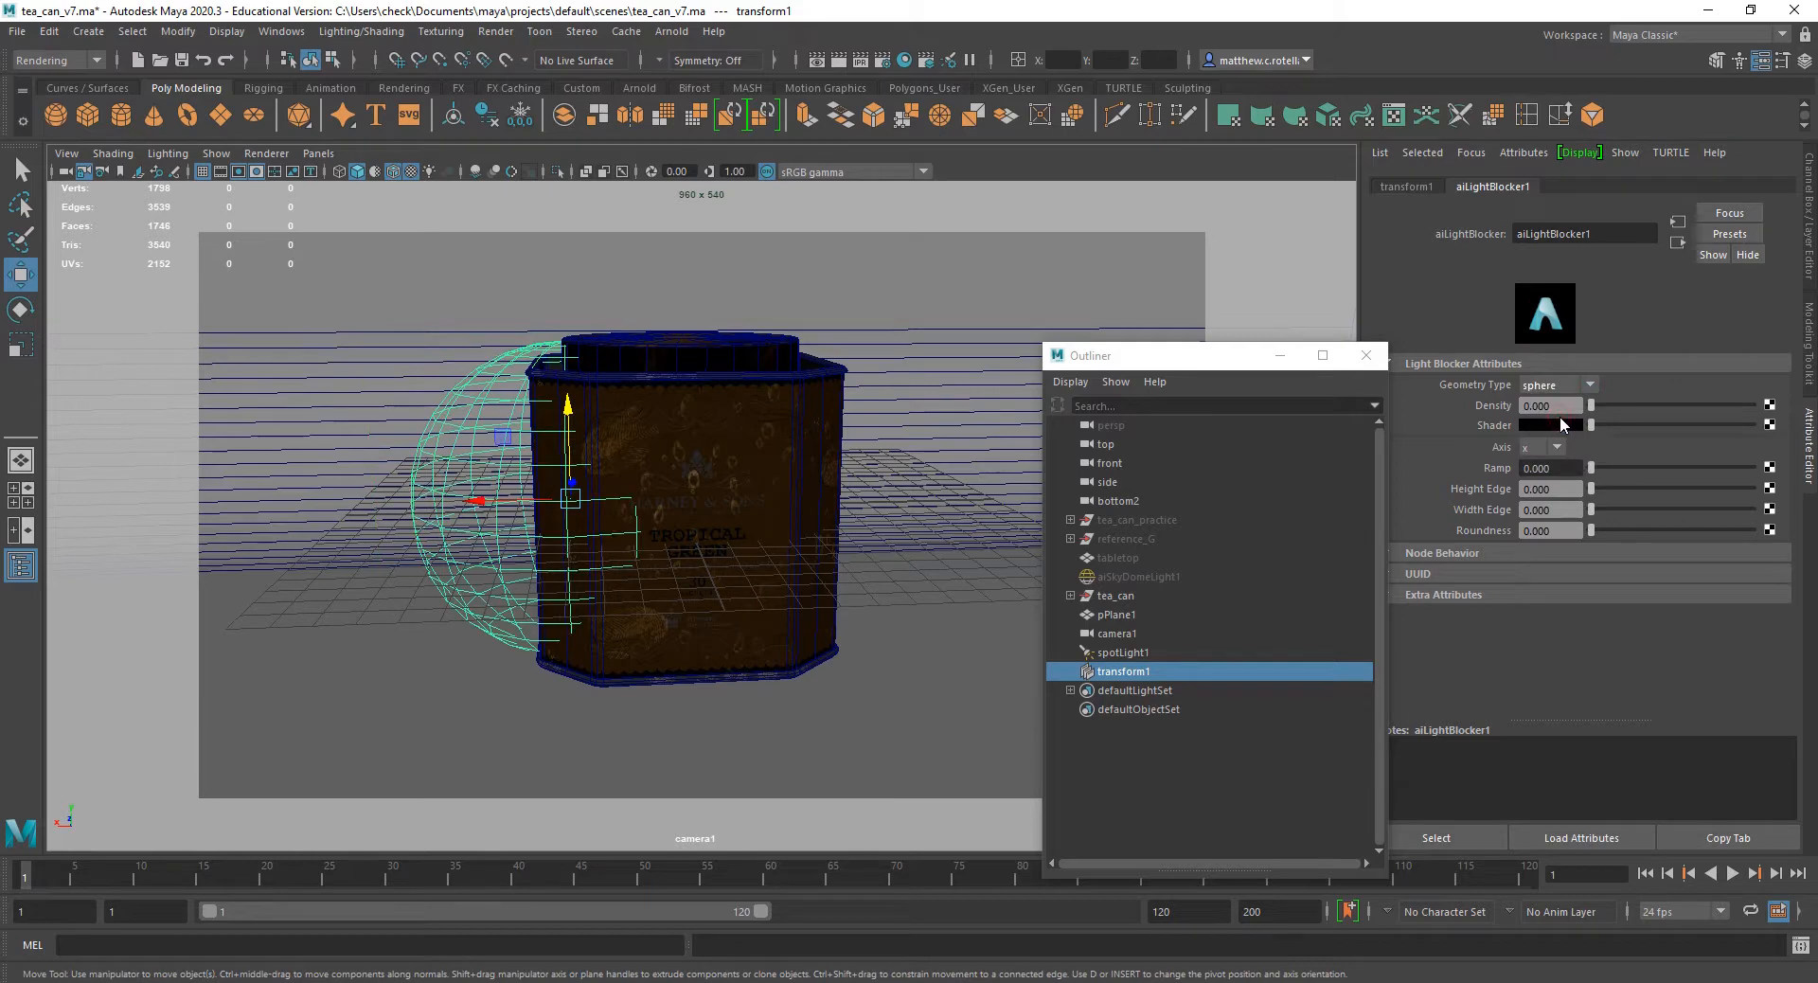
click(1561, 386)
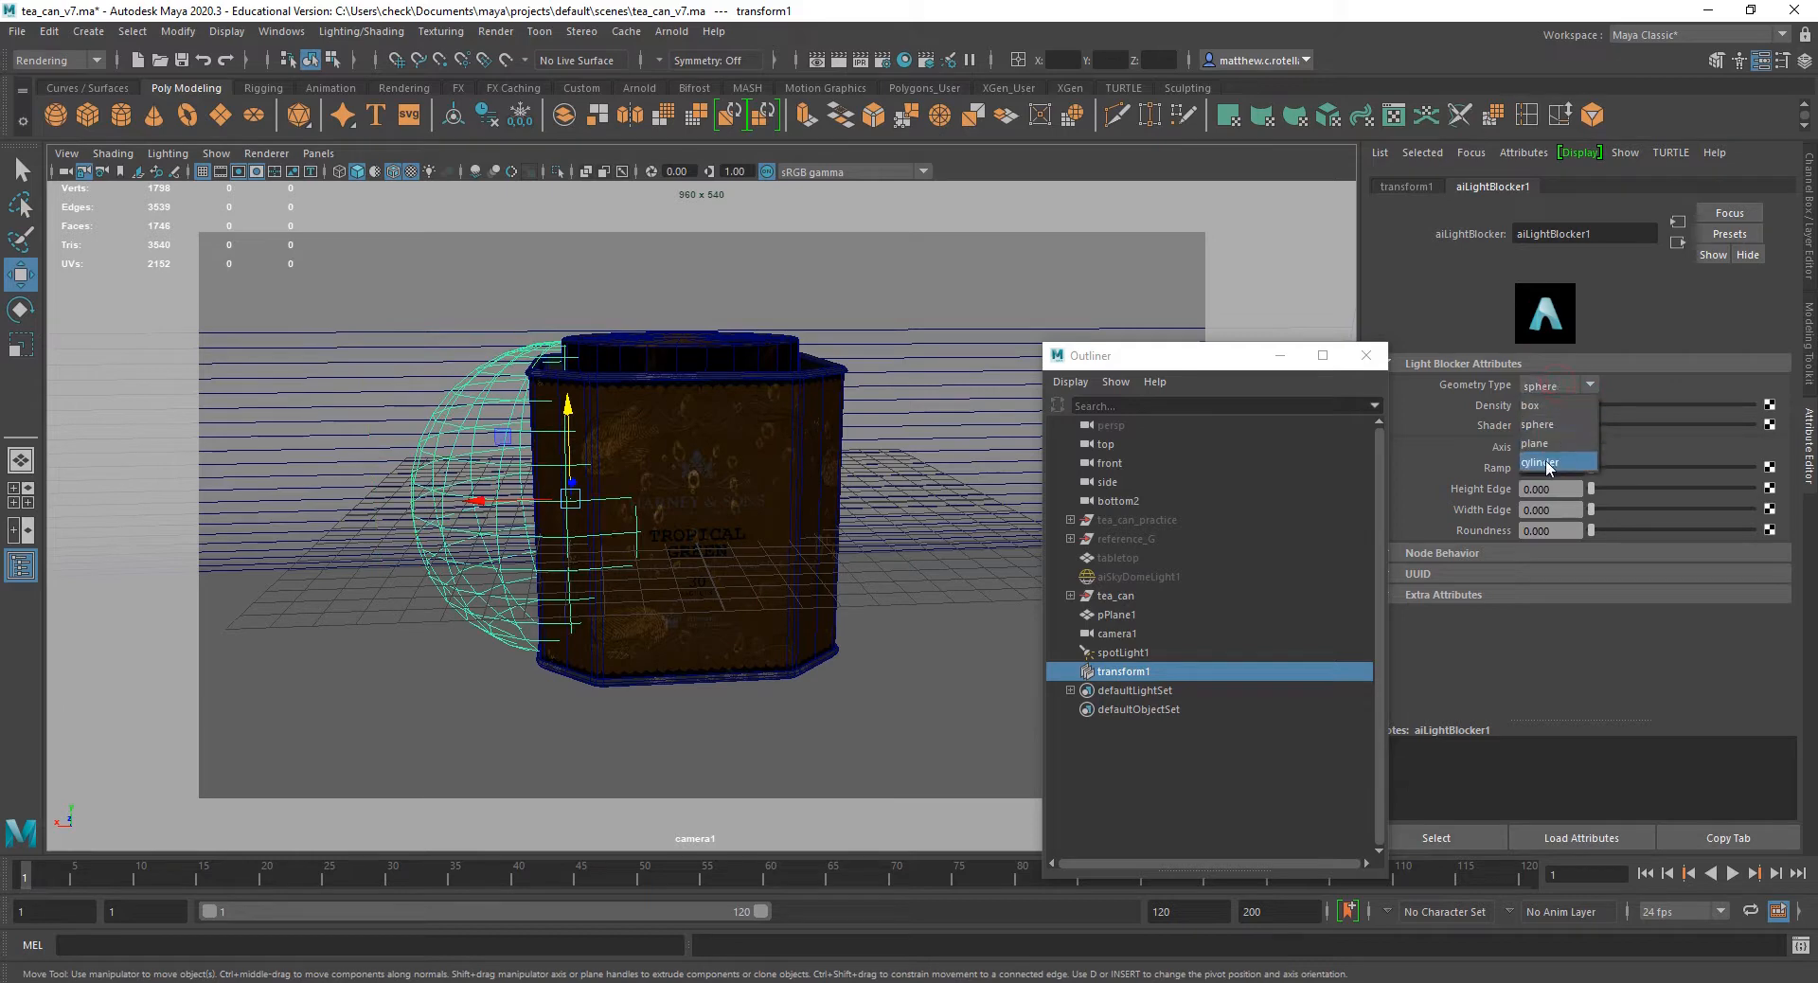
click(1550, 463)
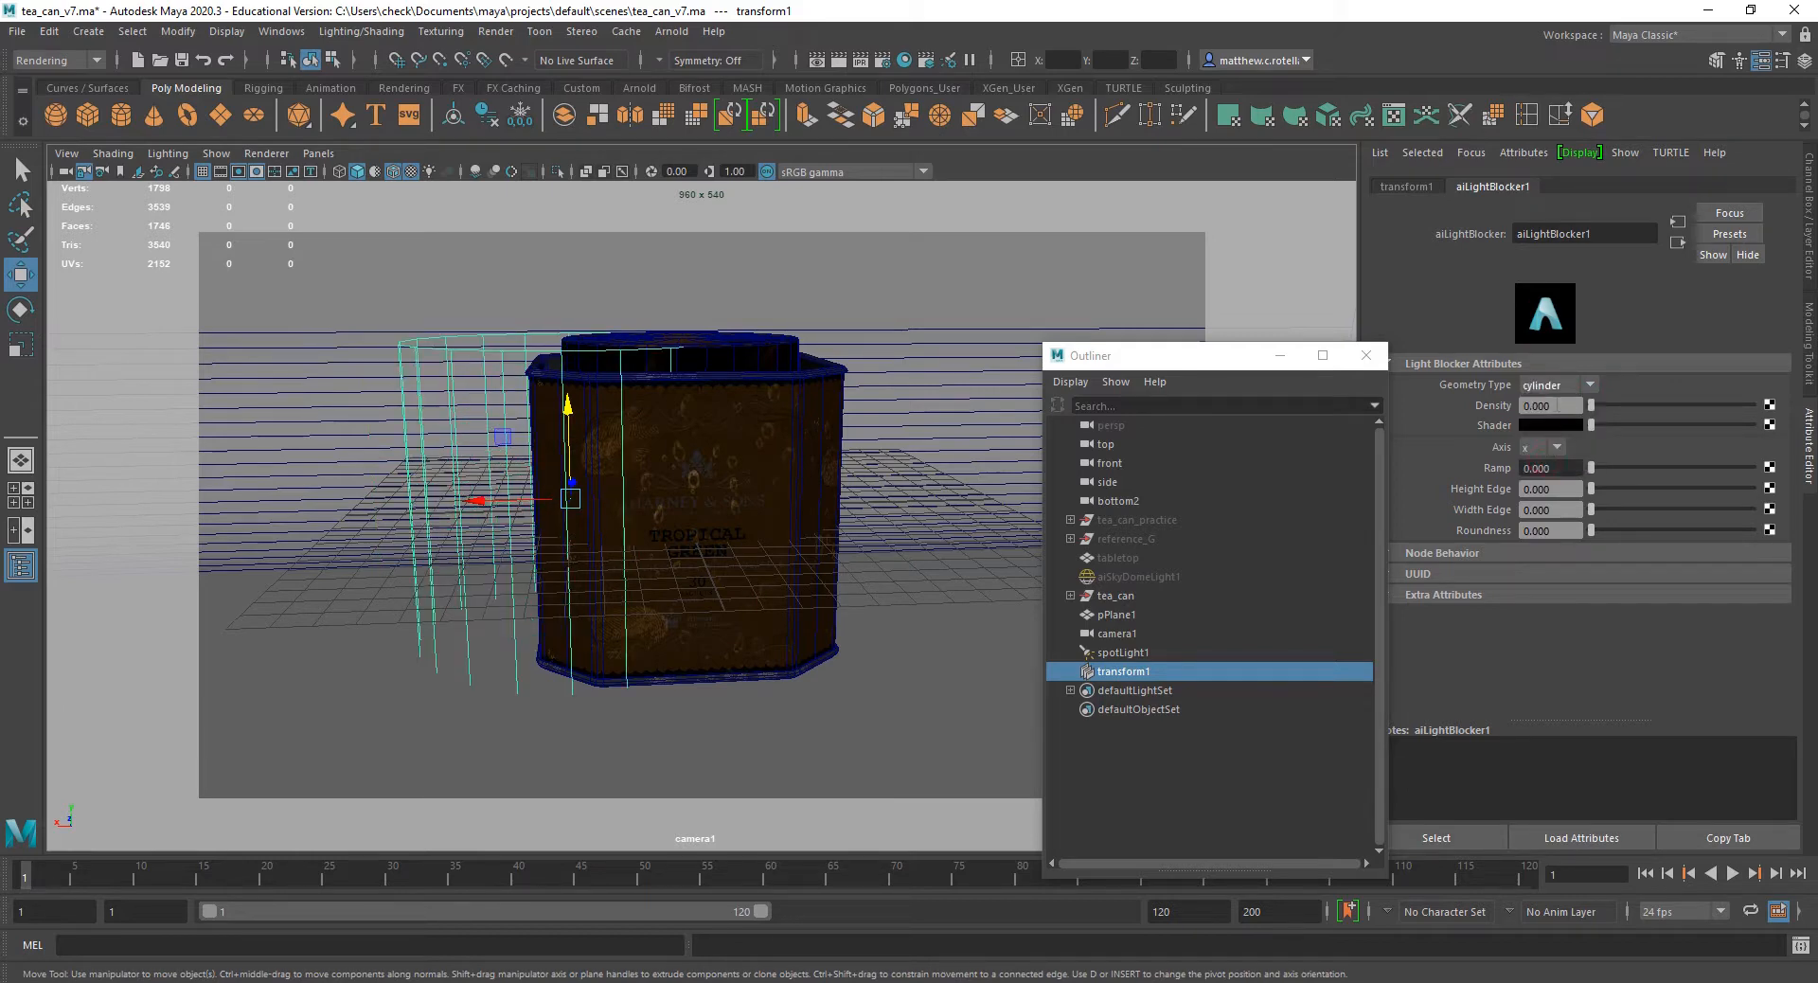
click(1553, 386)
click(1546, 407)
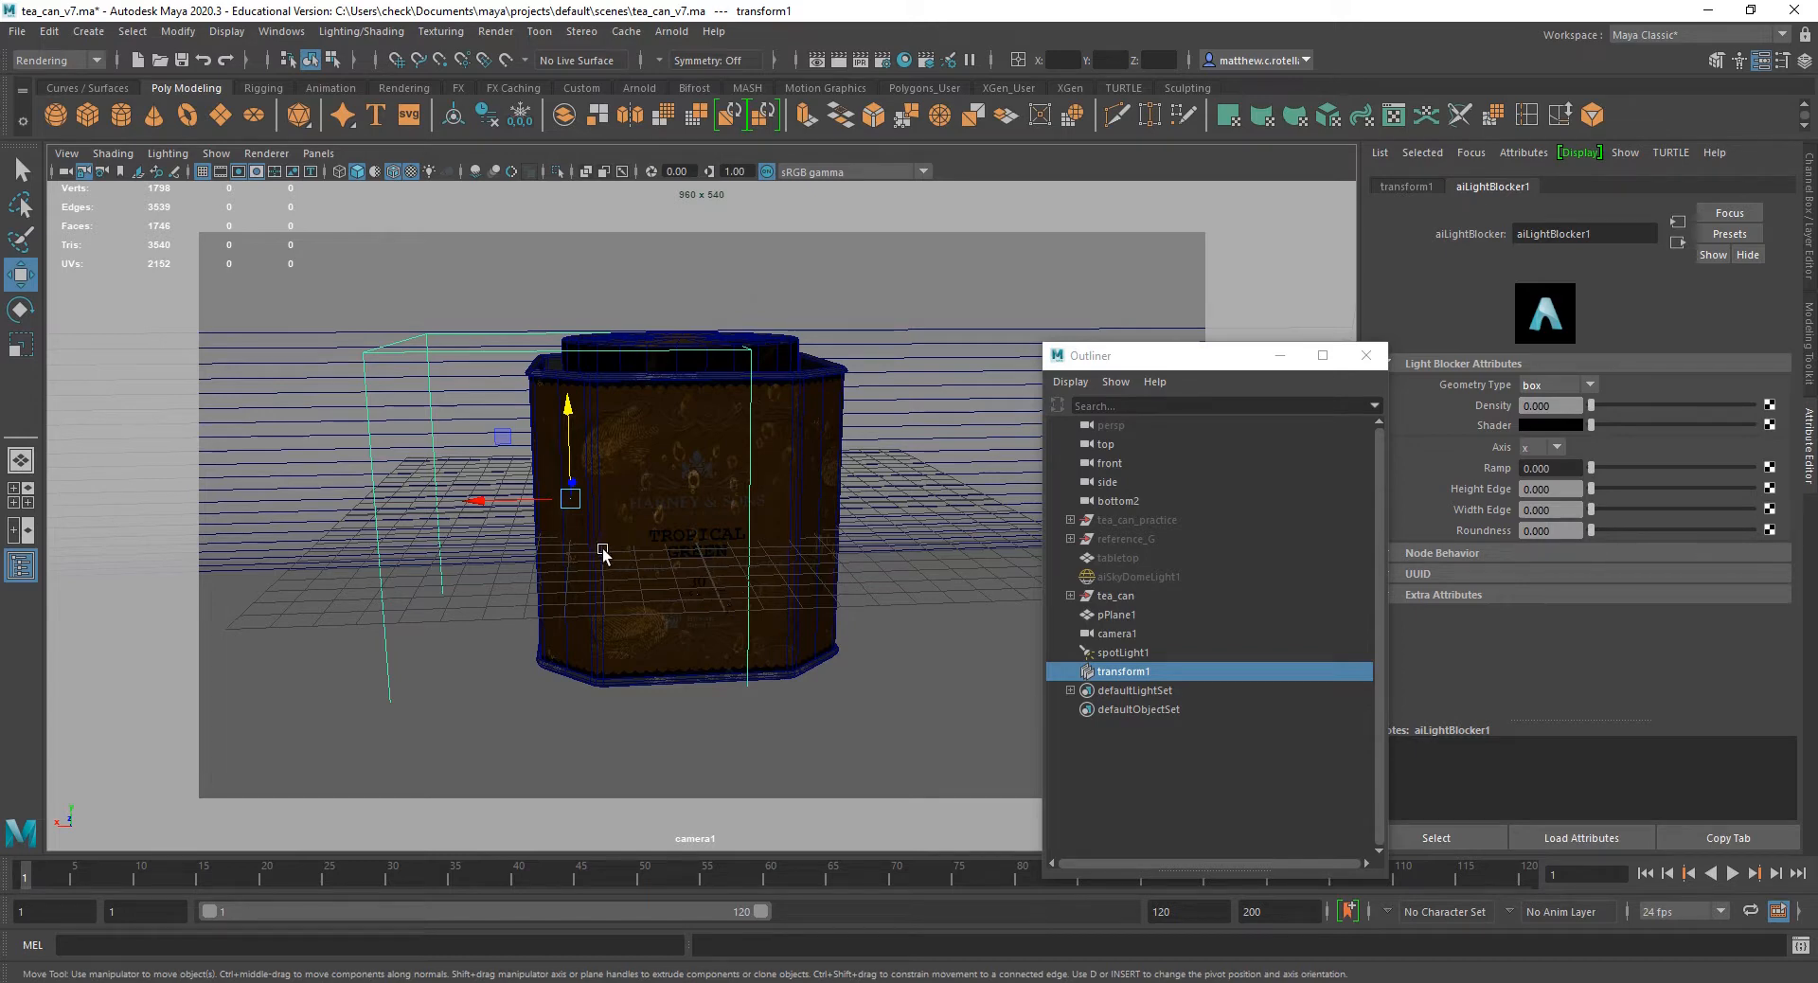
Scale the light blocker to about 13.1 in height and shift it slightly further toward the left of the tea can.
drag(571, 463, 571, 394)
key(r)
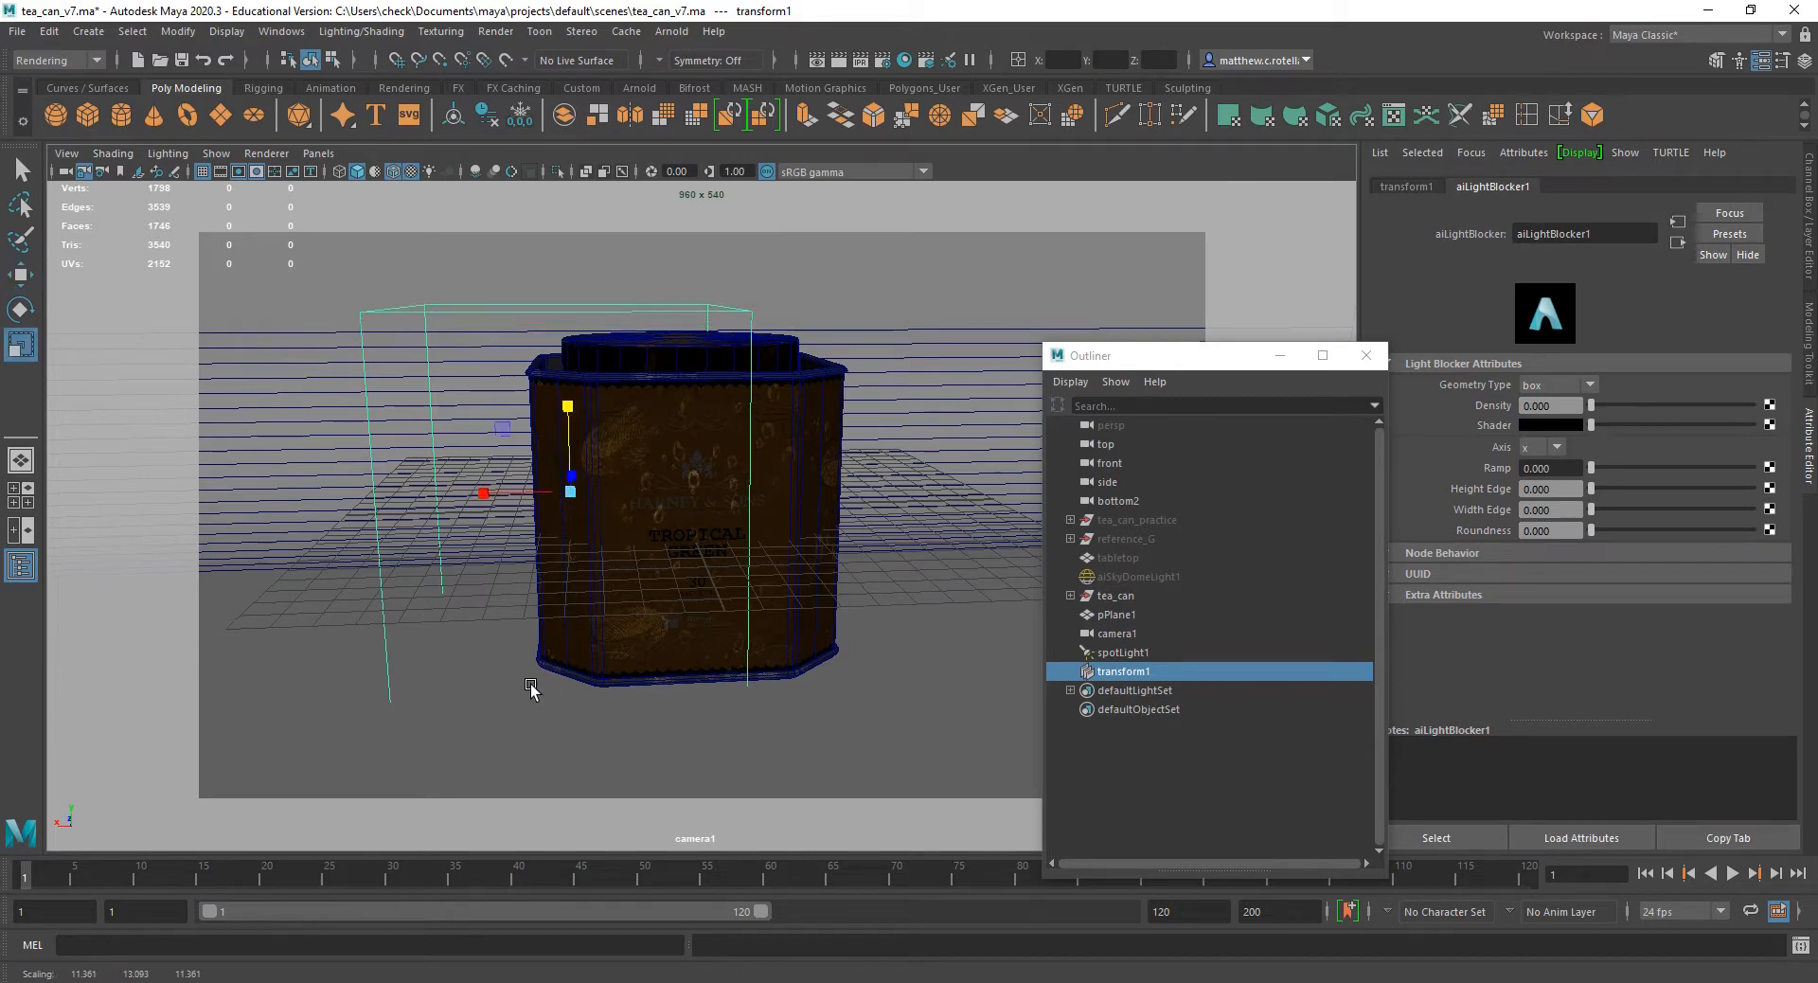
key(w)
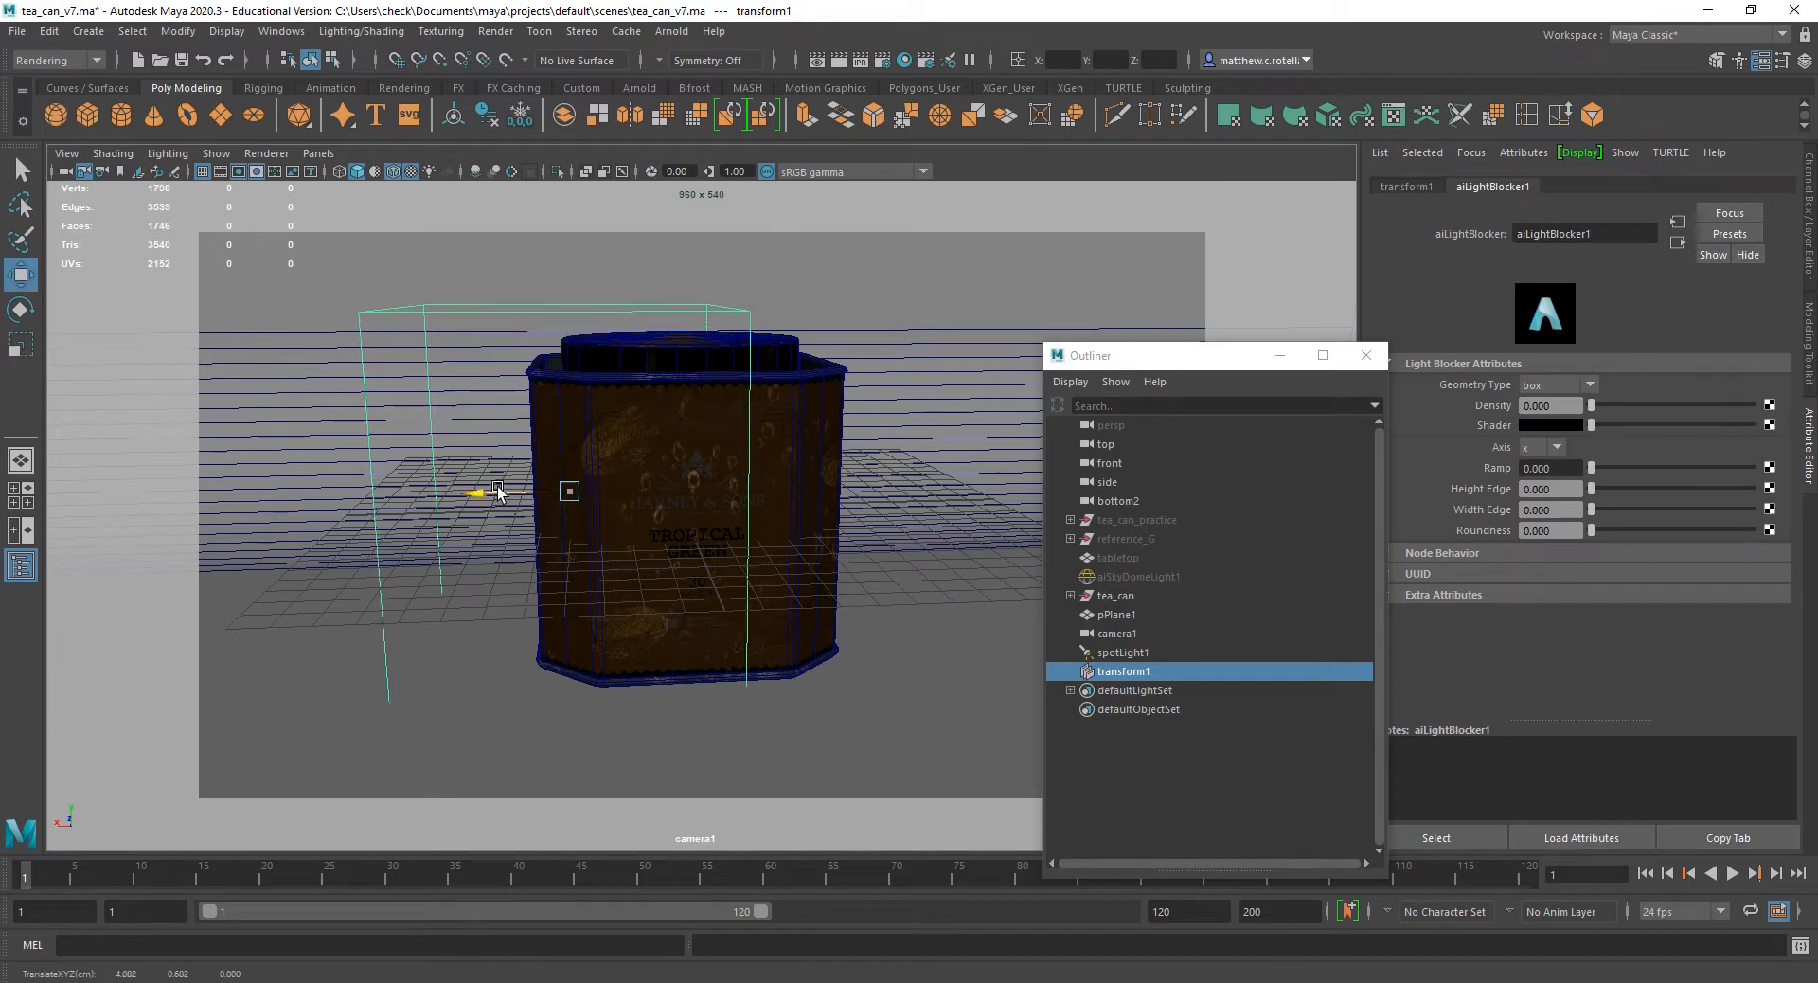
drag(499, 492, 475, 492)
Start an IPR render in the Arnold RenderView and set the light blocker's density to 1.
key(alt+Tab)
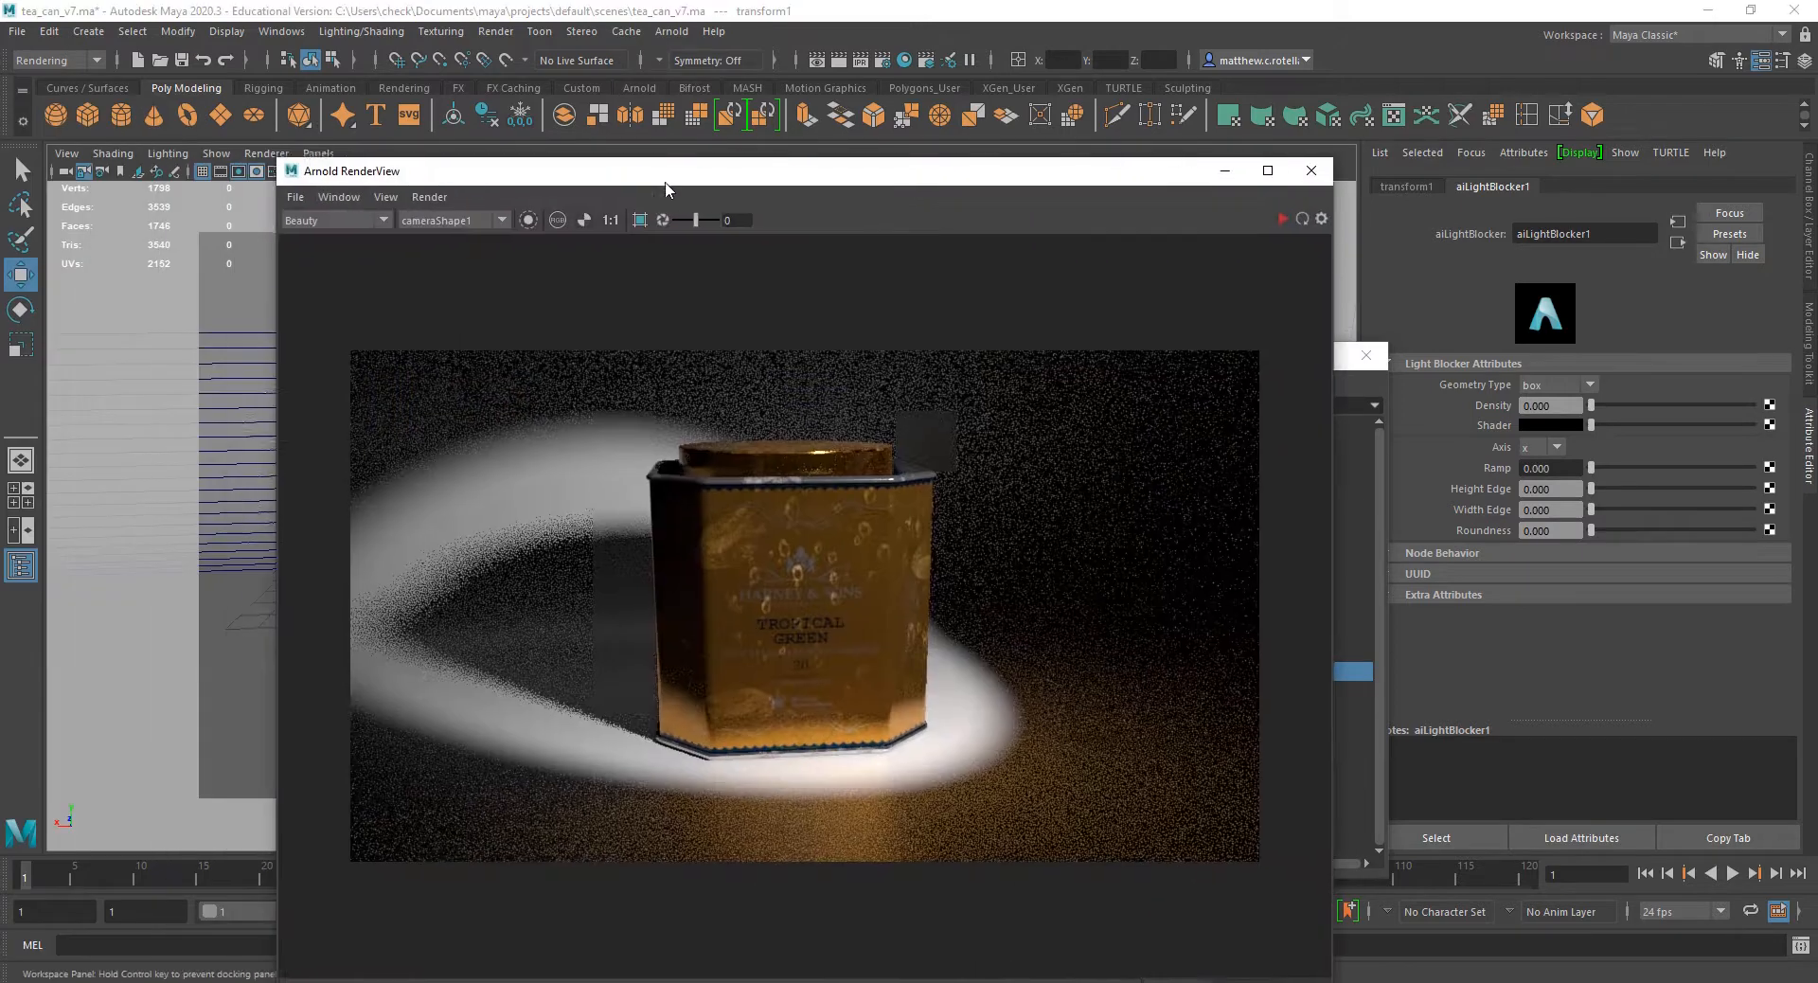
drag(667, 176, 518, 156)
click(279, 178)
click(287, 194)
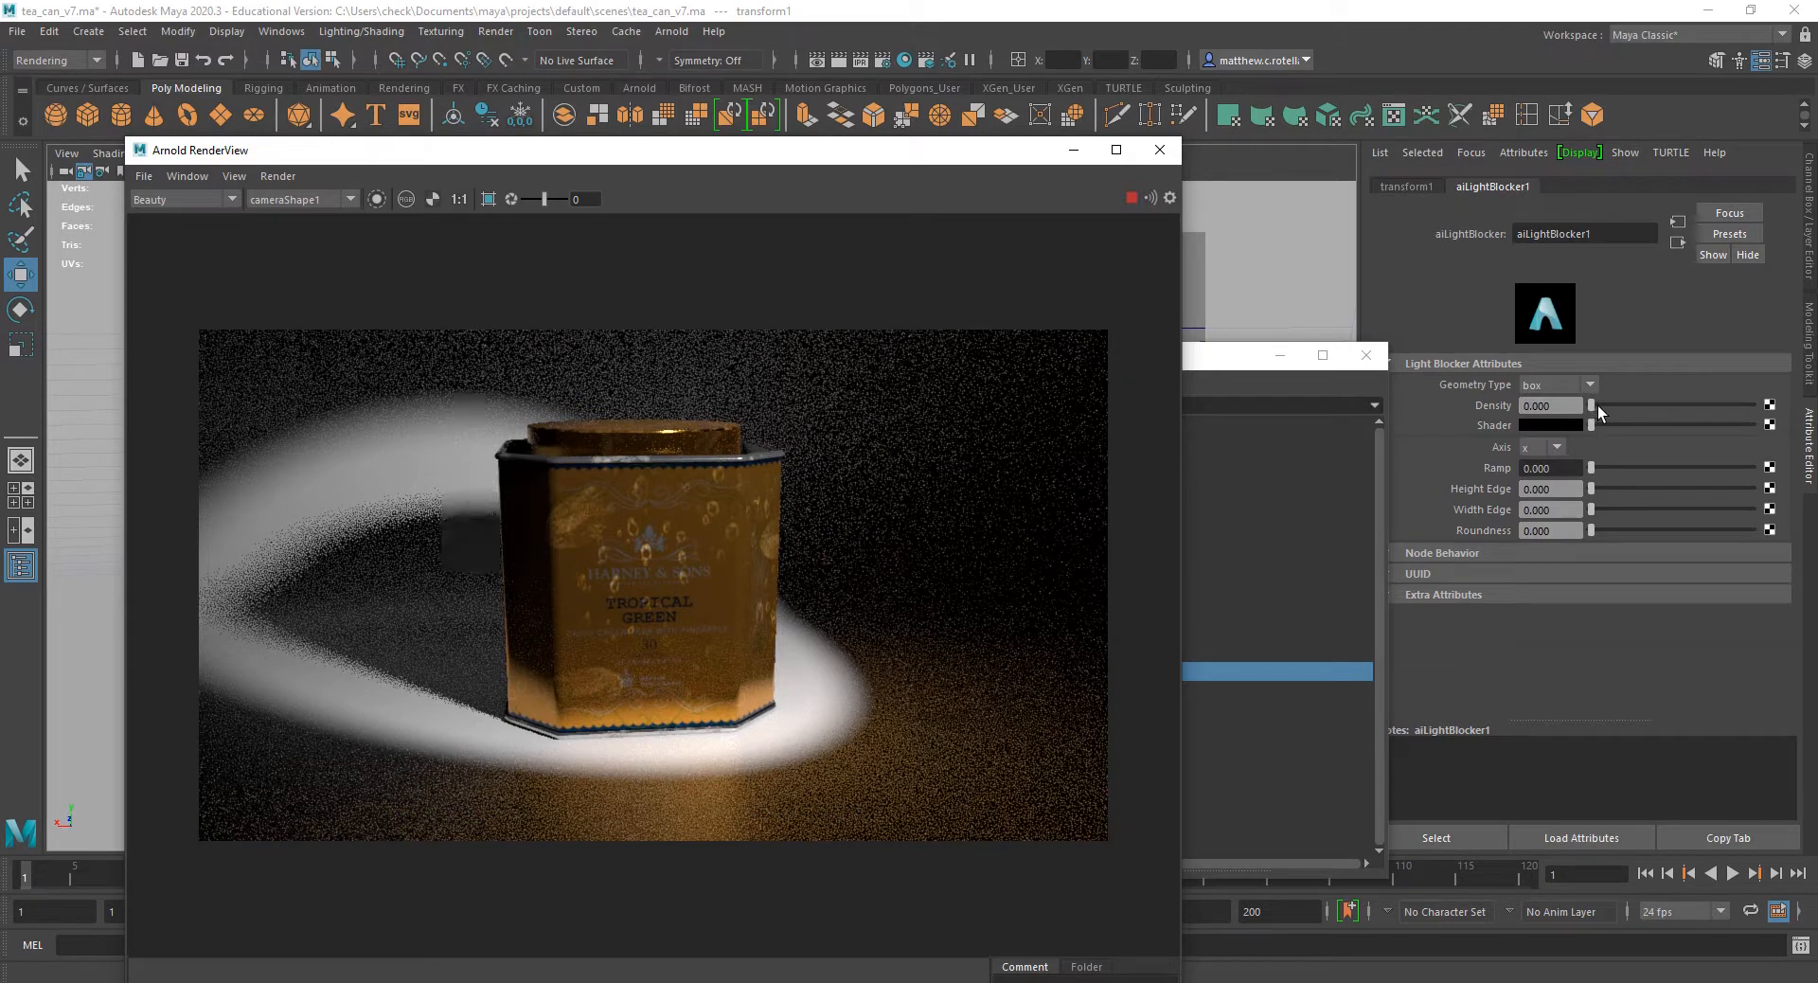
drag(1597, 402, 1793, 417)
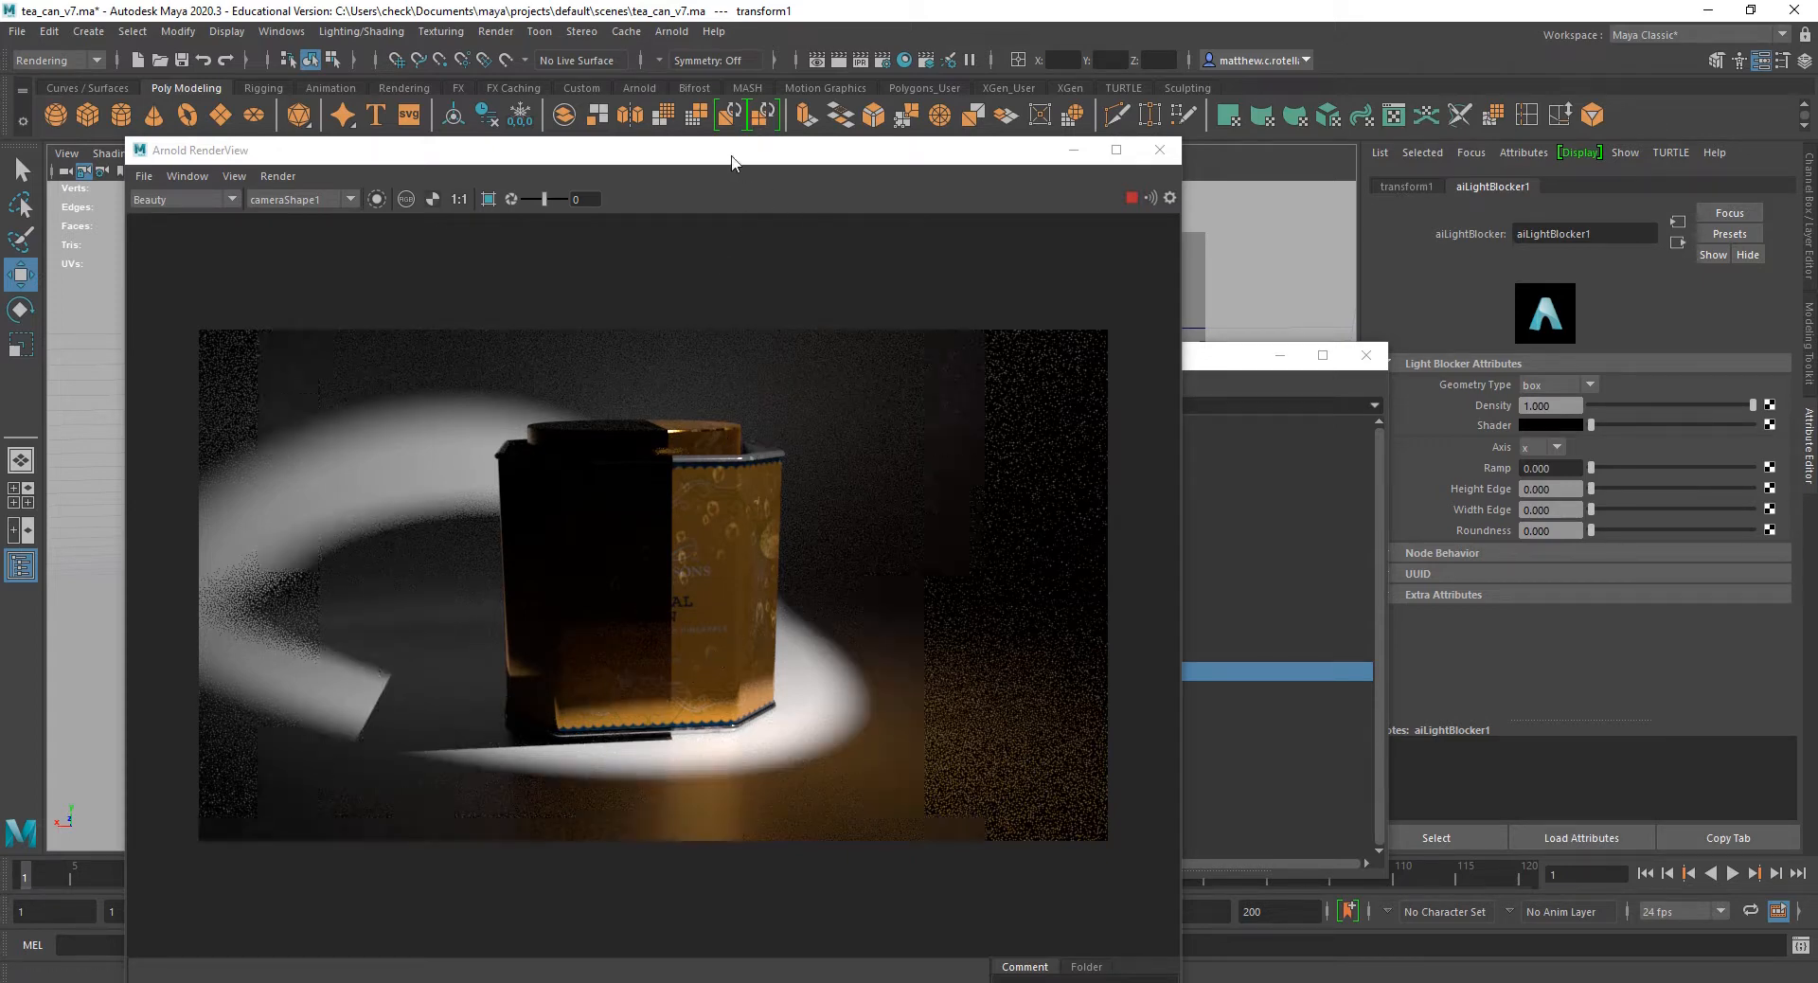
Try a light blocker ramp of about 0.396 beside the live render and return it to 0.
drag(731, 161, 591, 142)
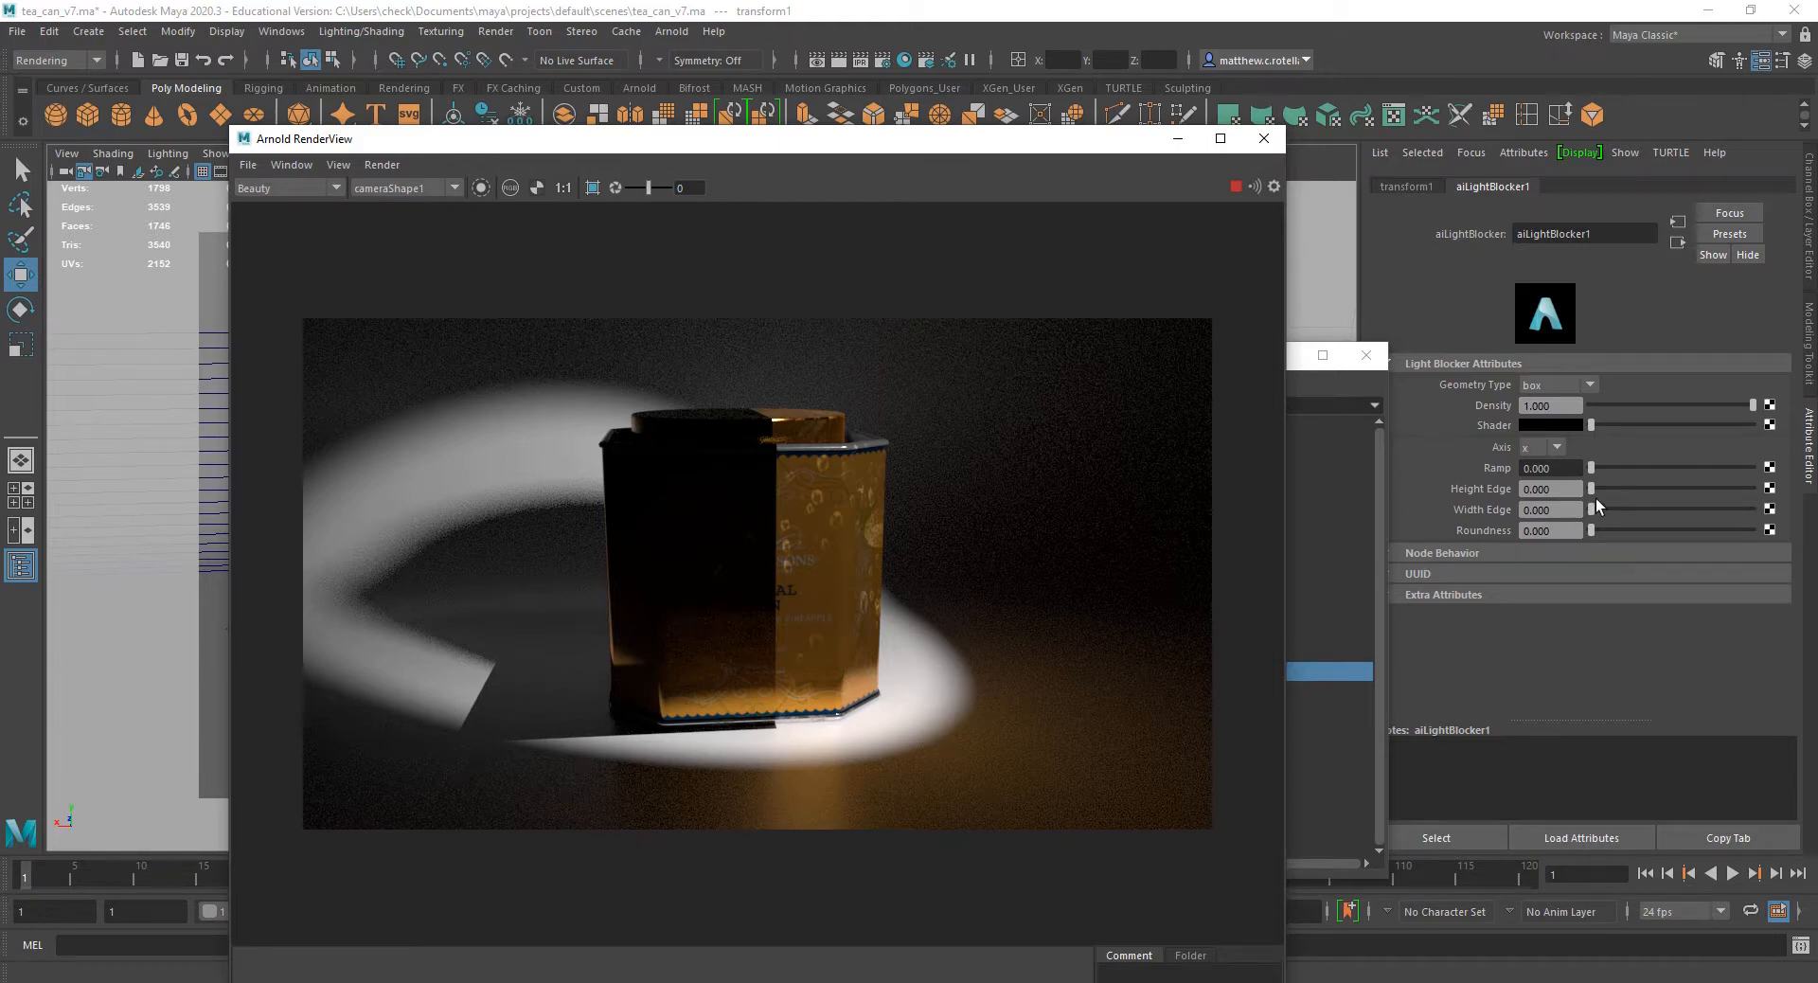
drag(1598, 466, 1654, 463)
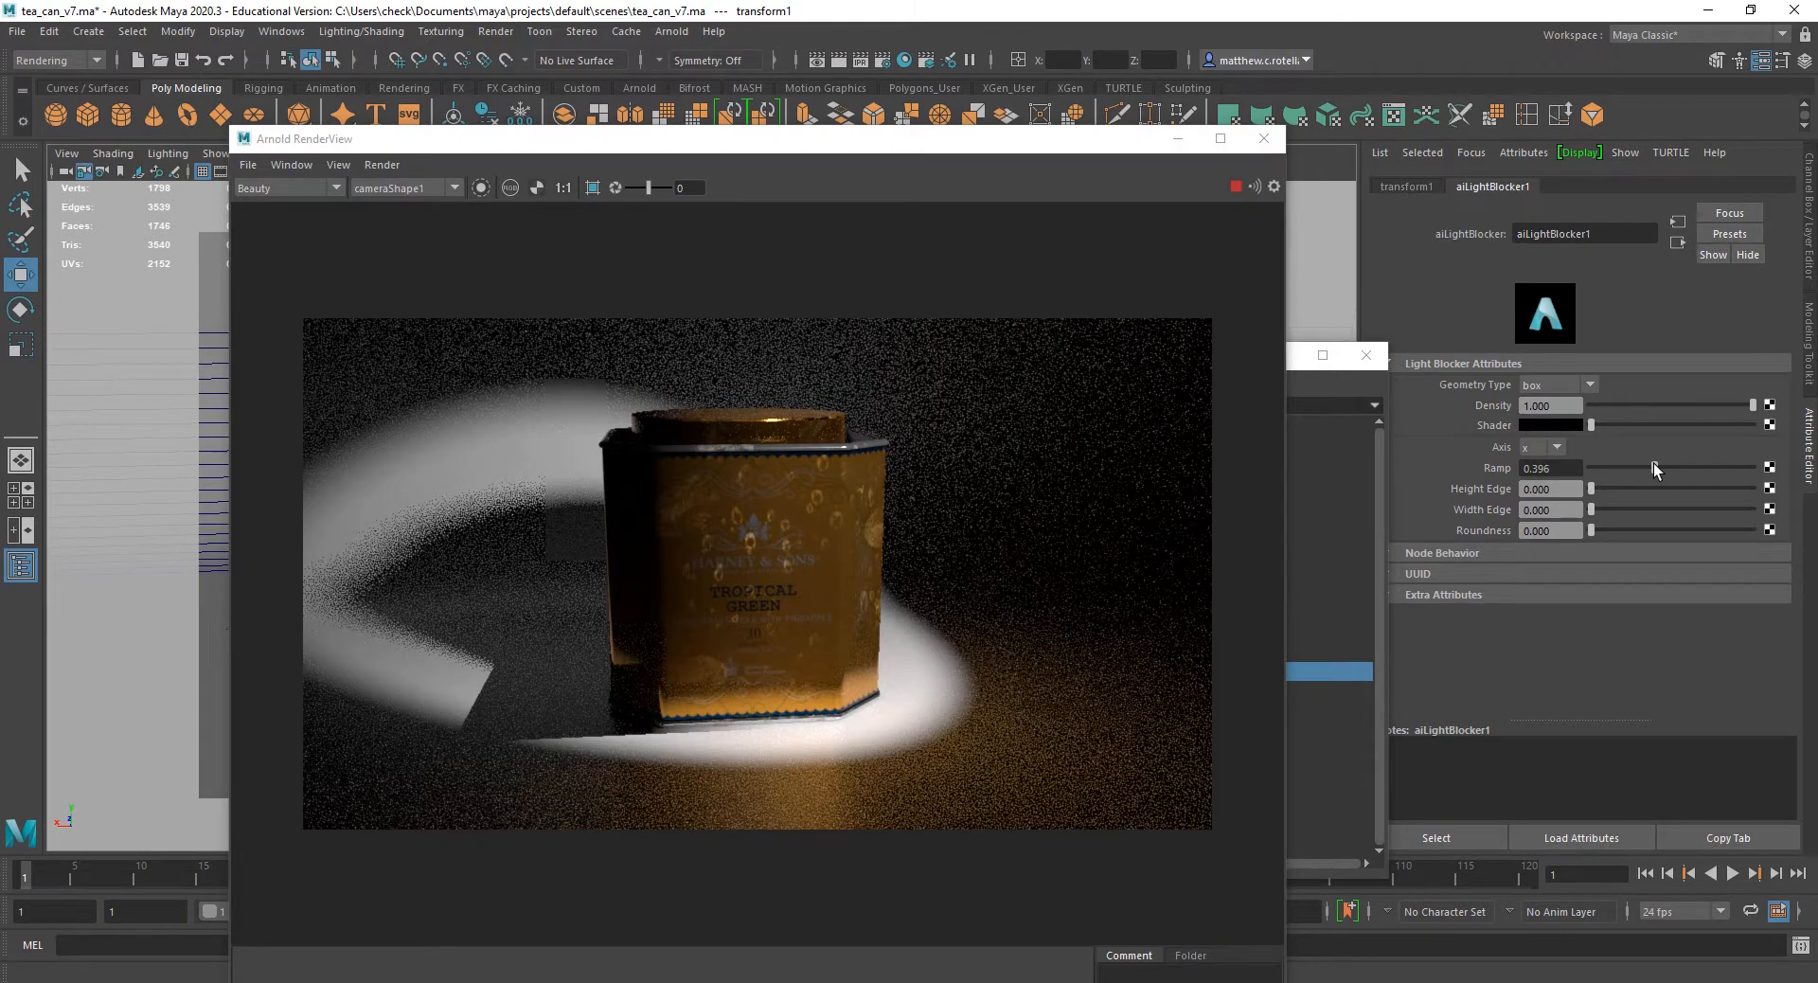
drag(1654, 463, 1428, 534)
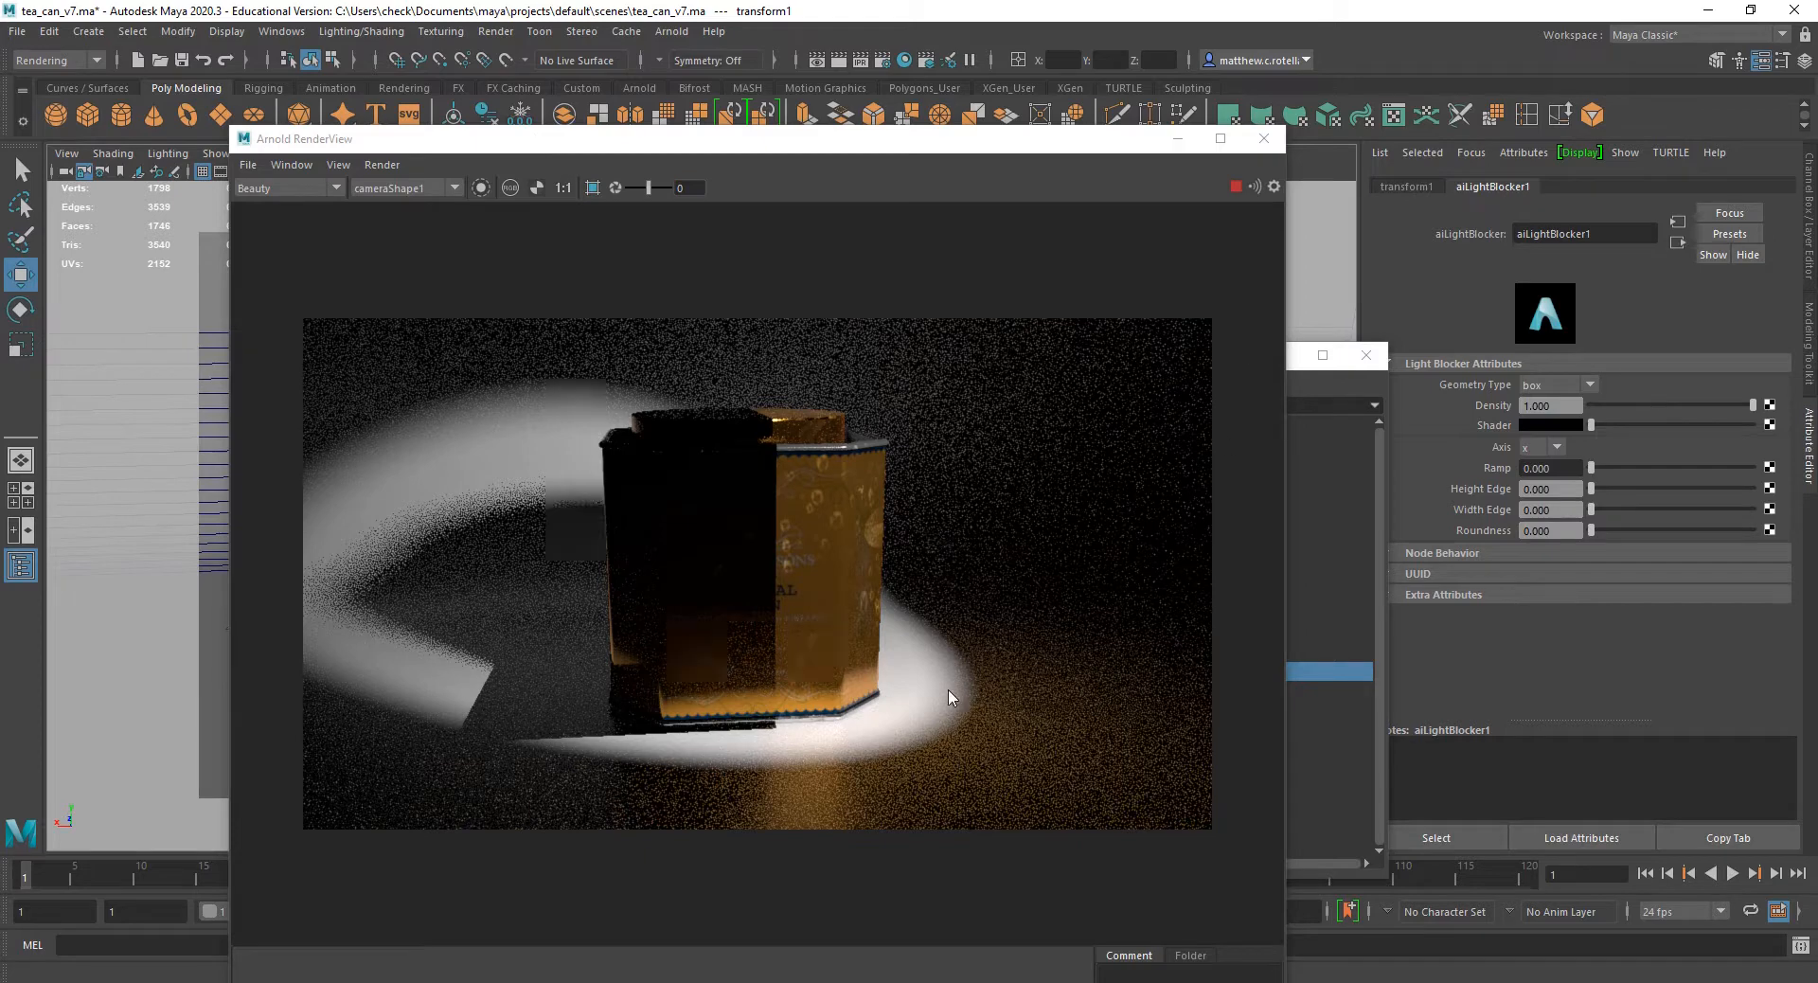
Stop the IPR render and move the Arnold RenderView away from the viewport.
click(390, 163)
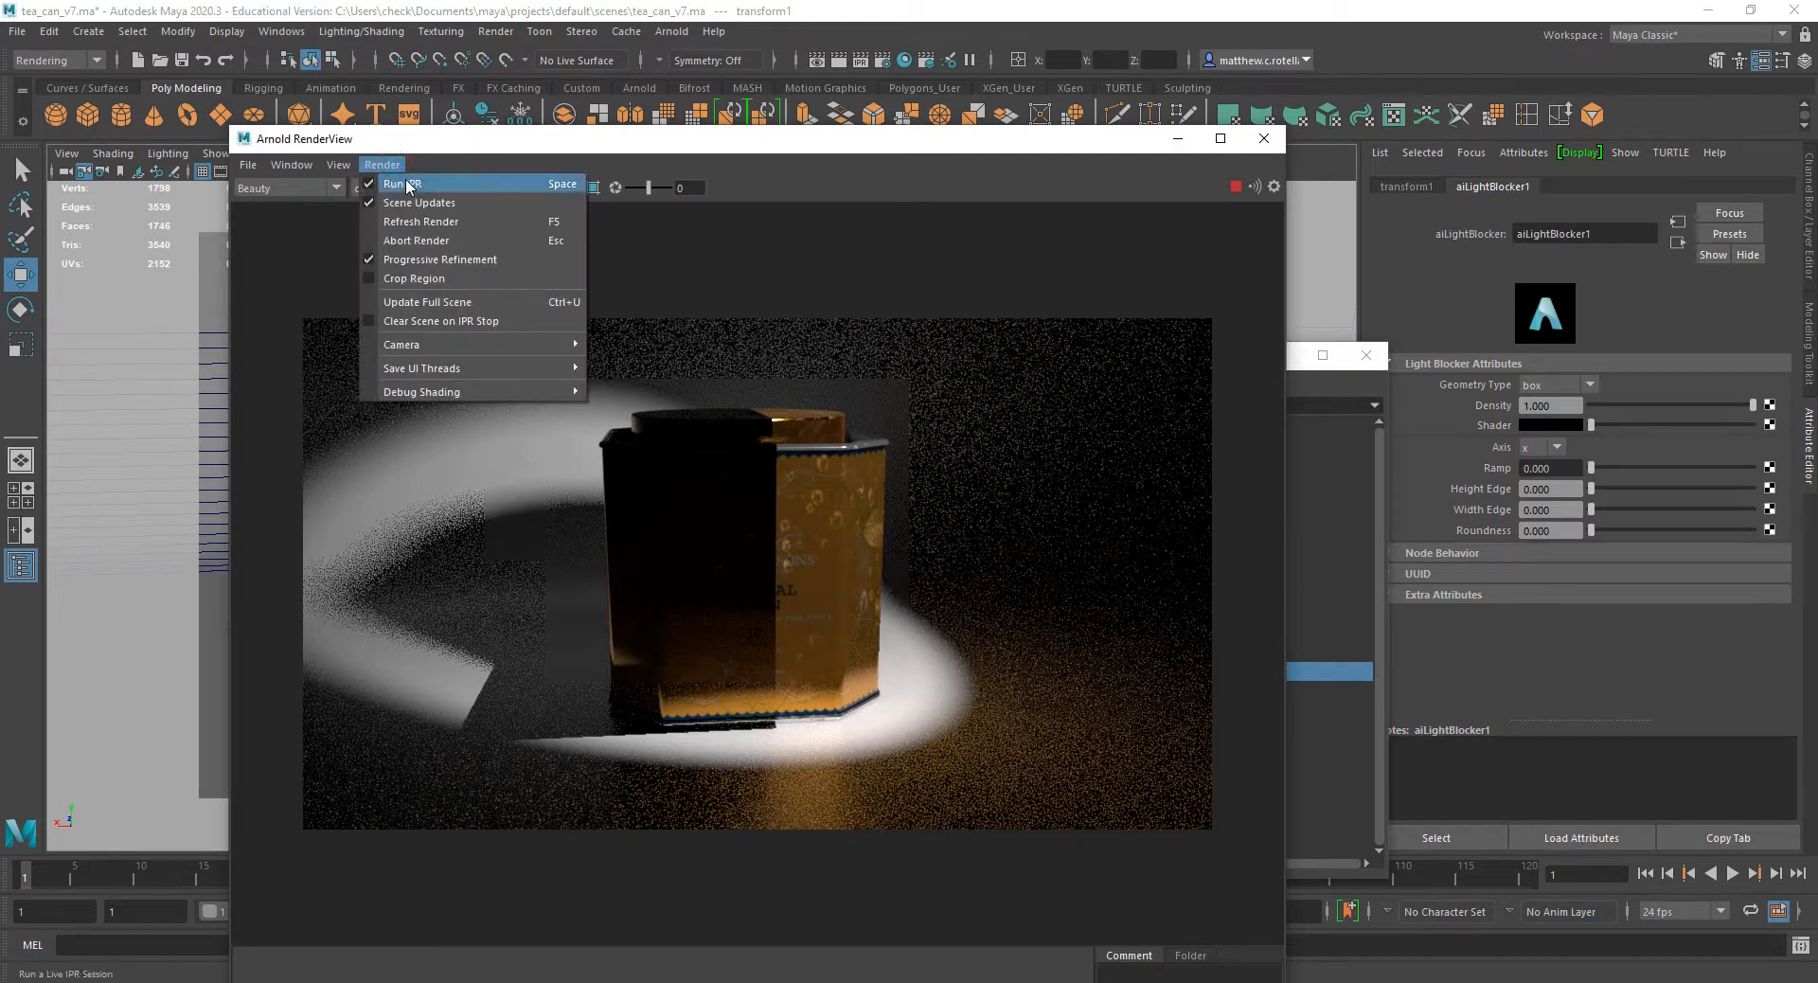
click(393, 183)
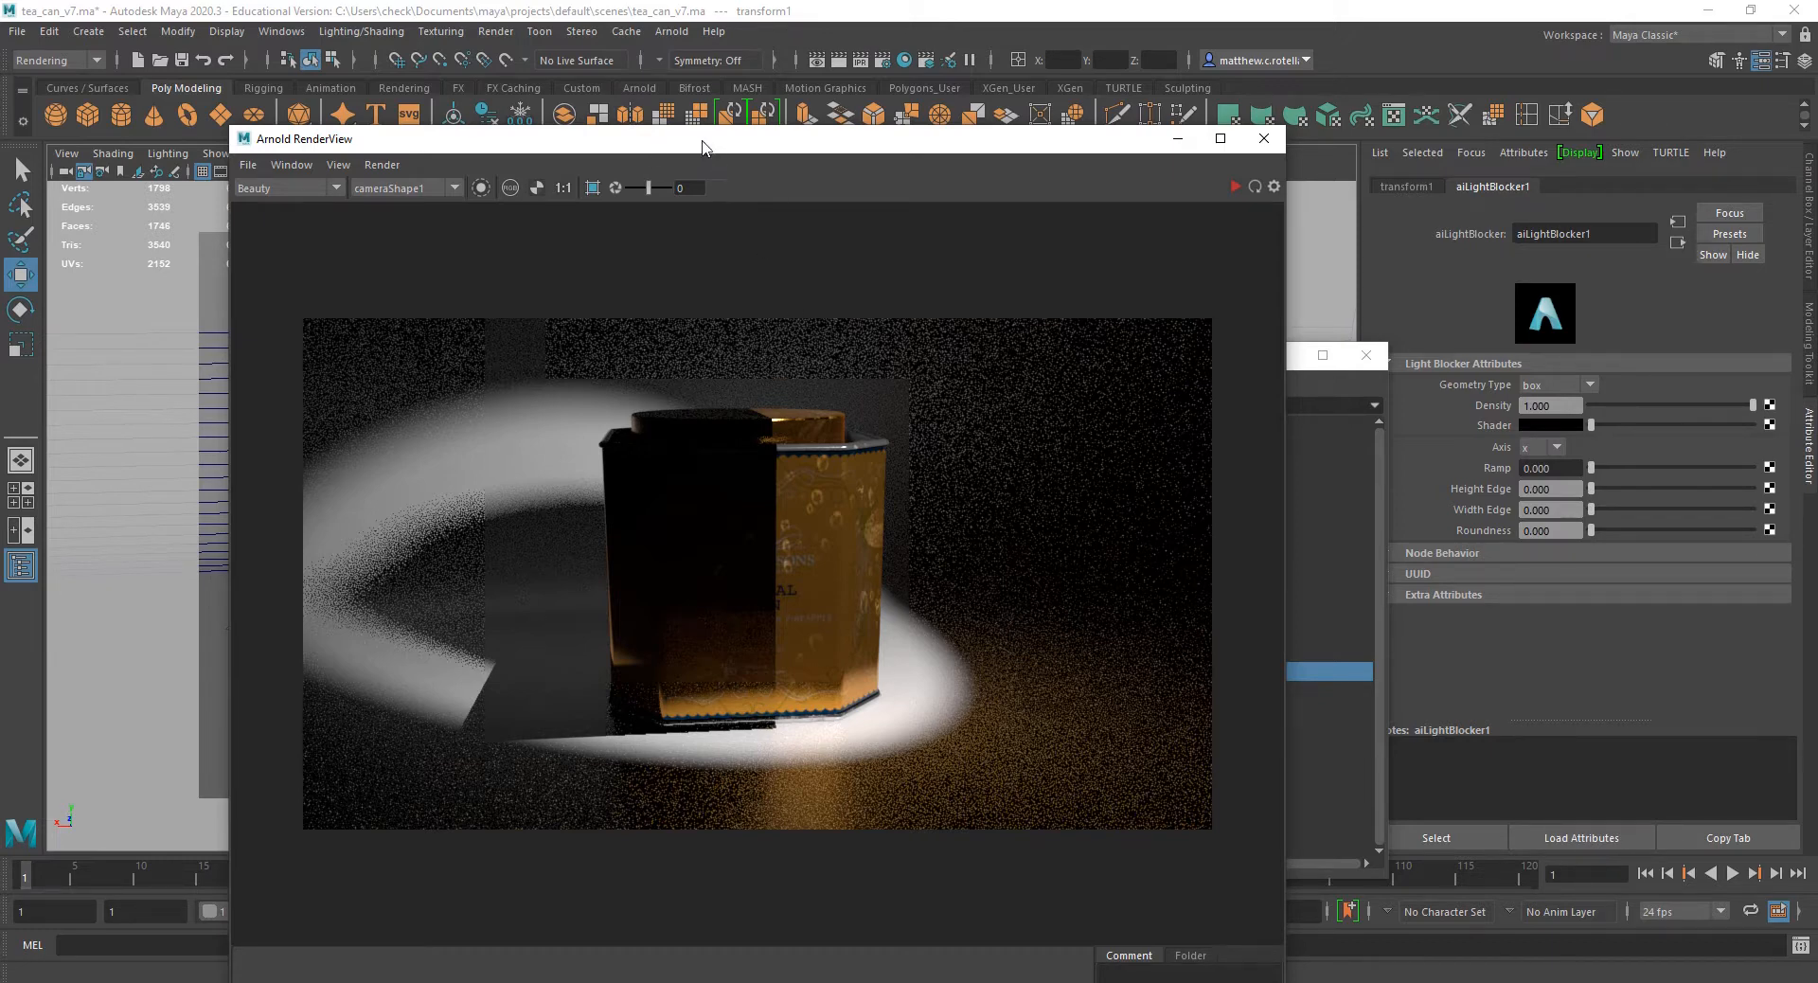
drag(702, 147, 0, 207)
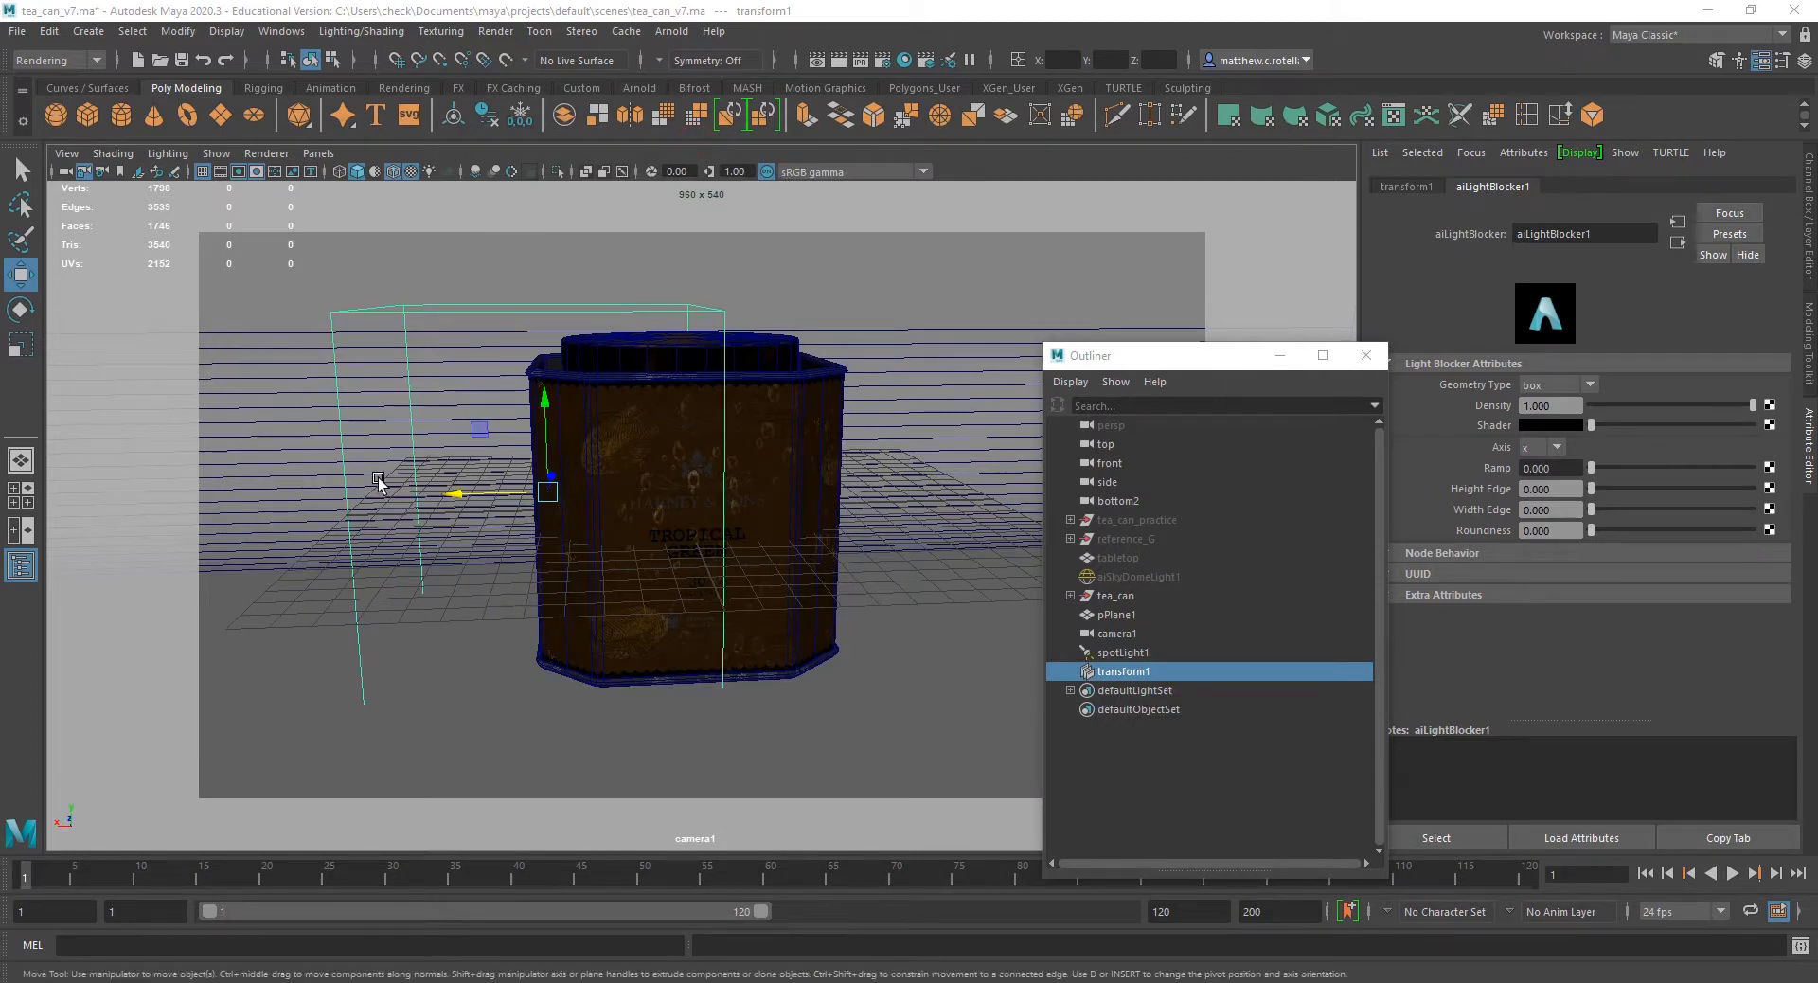
Disconnect the aiLightBlocker1 filter from spotLight1 and delete its leftover transform1.
click(1122, 652)
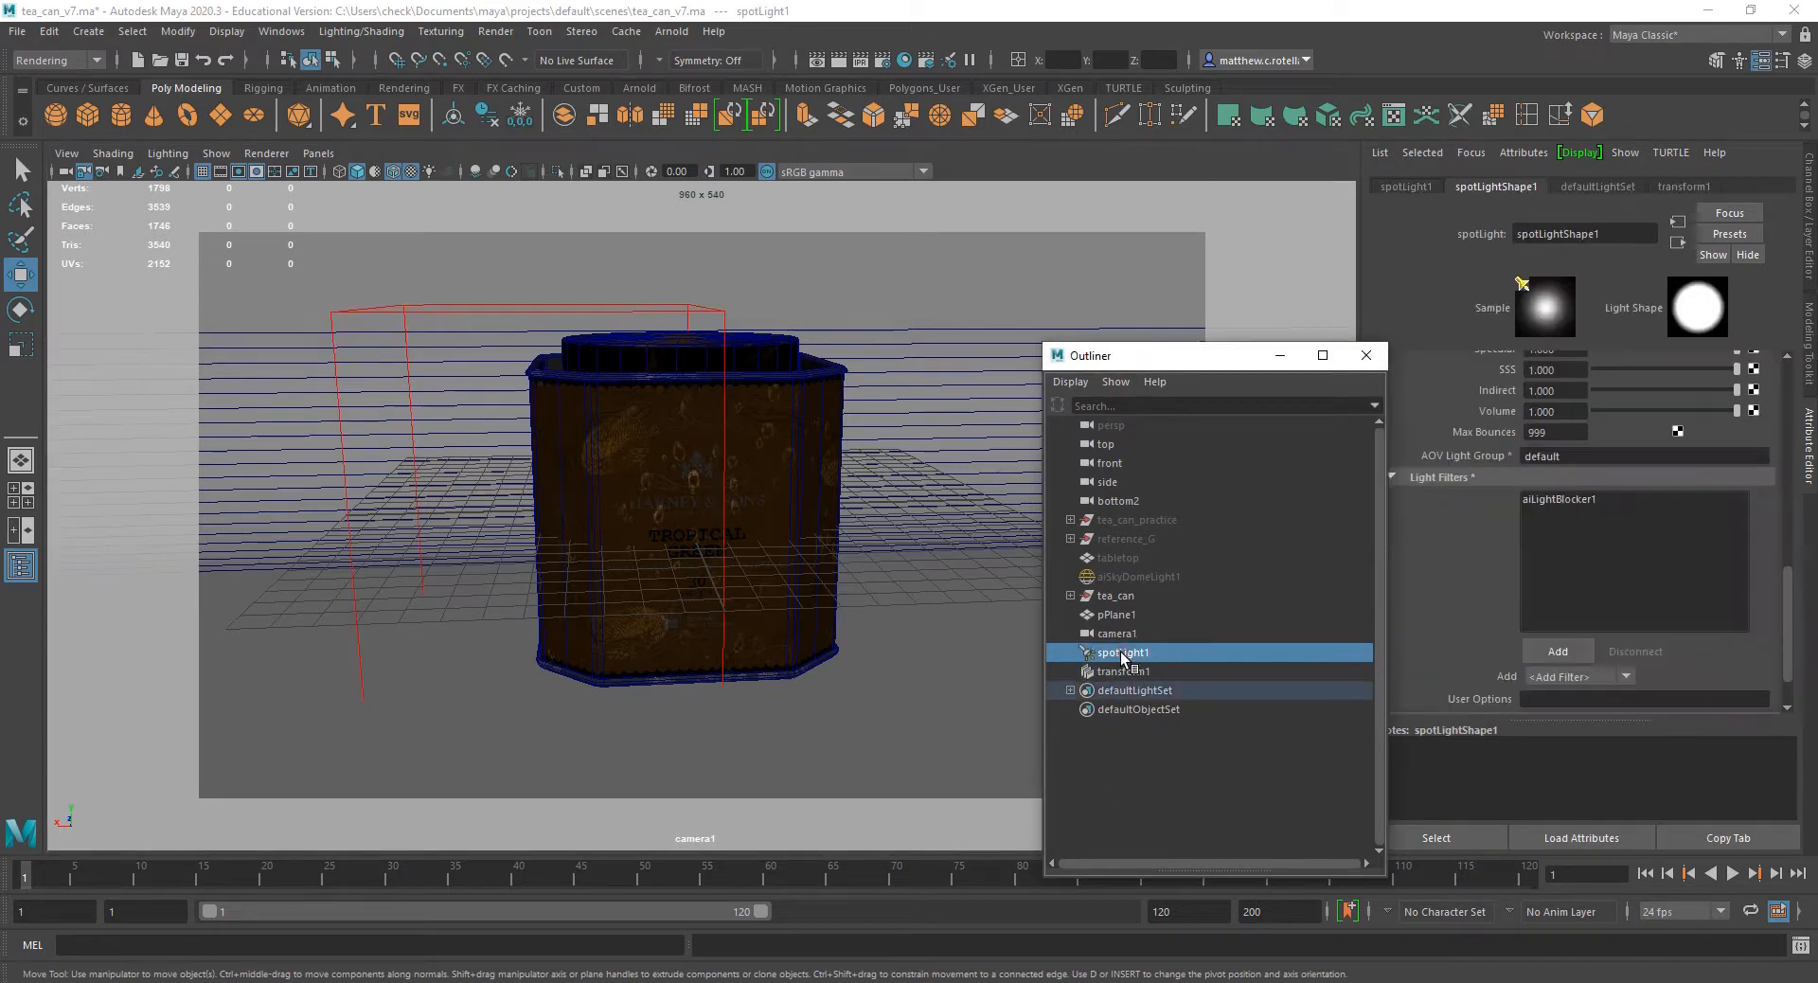
click(1635, 652)
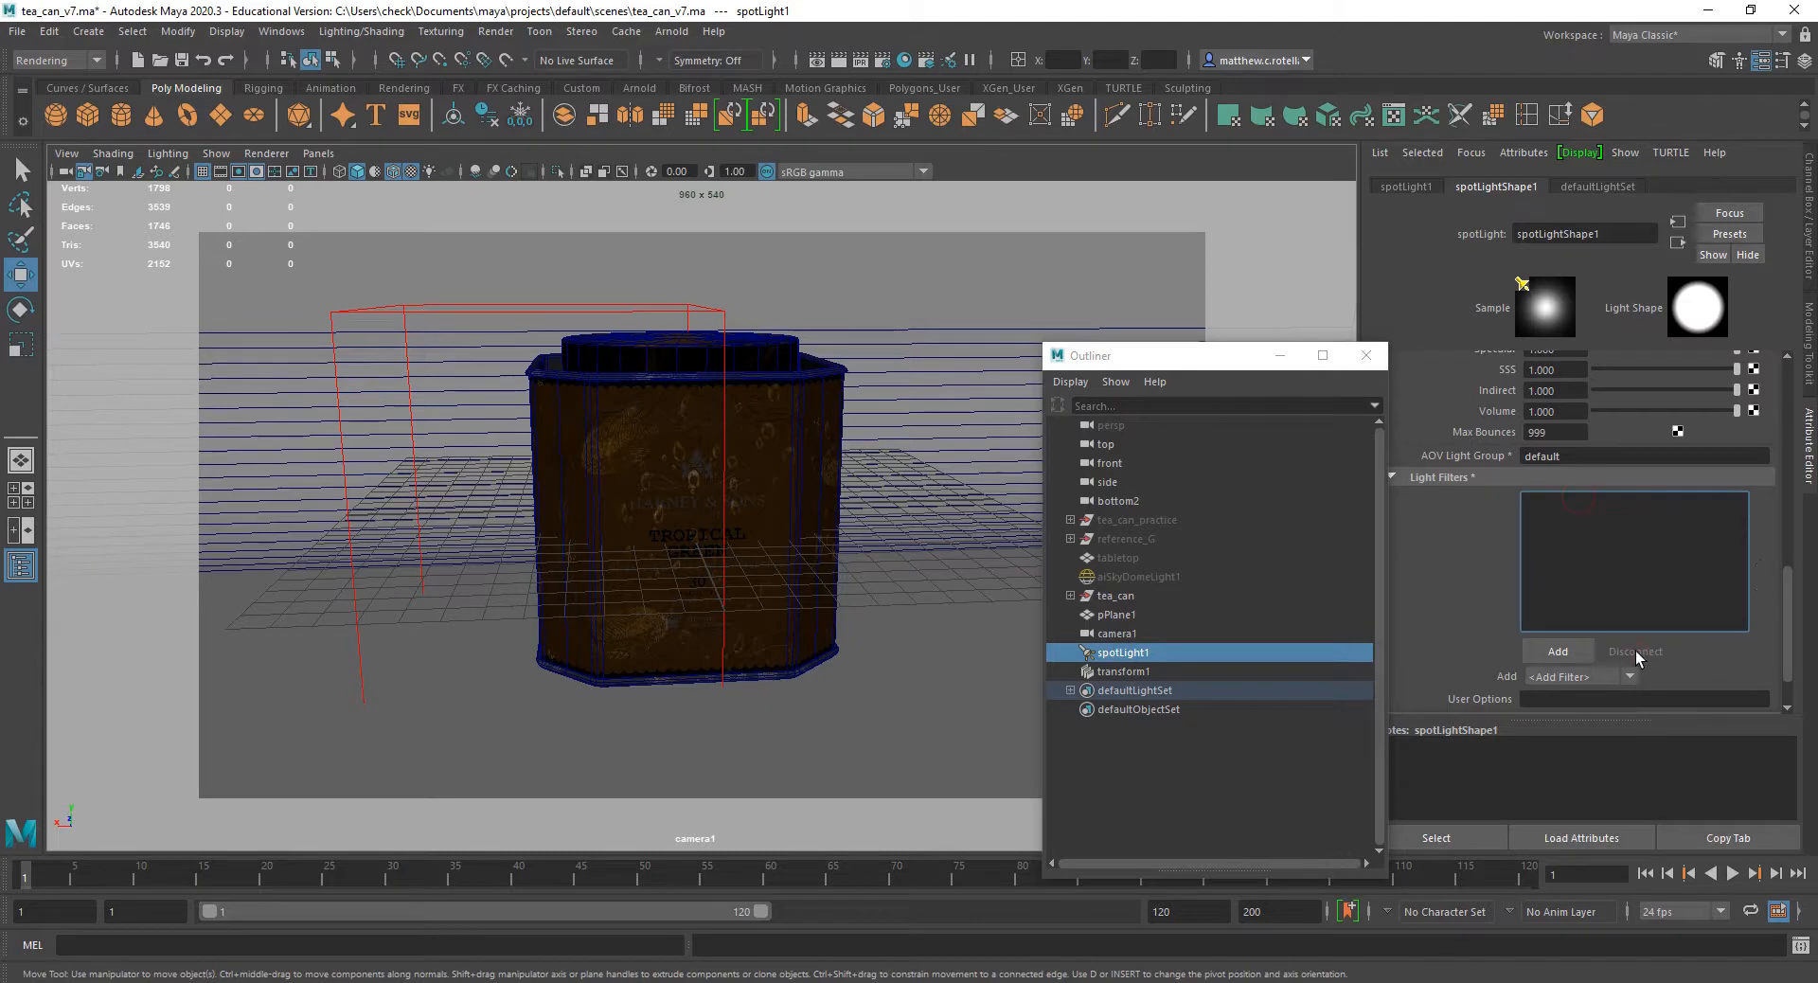
click(1112, 672)
key(Delete)
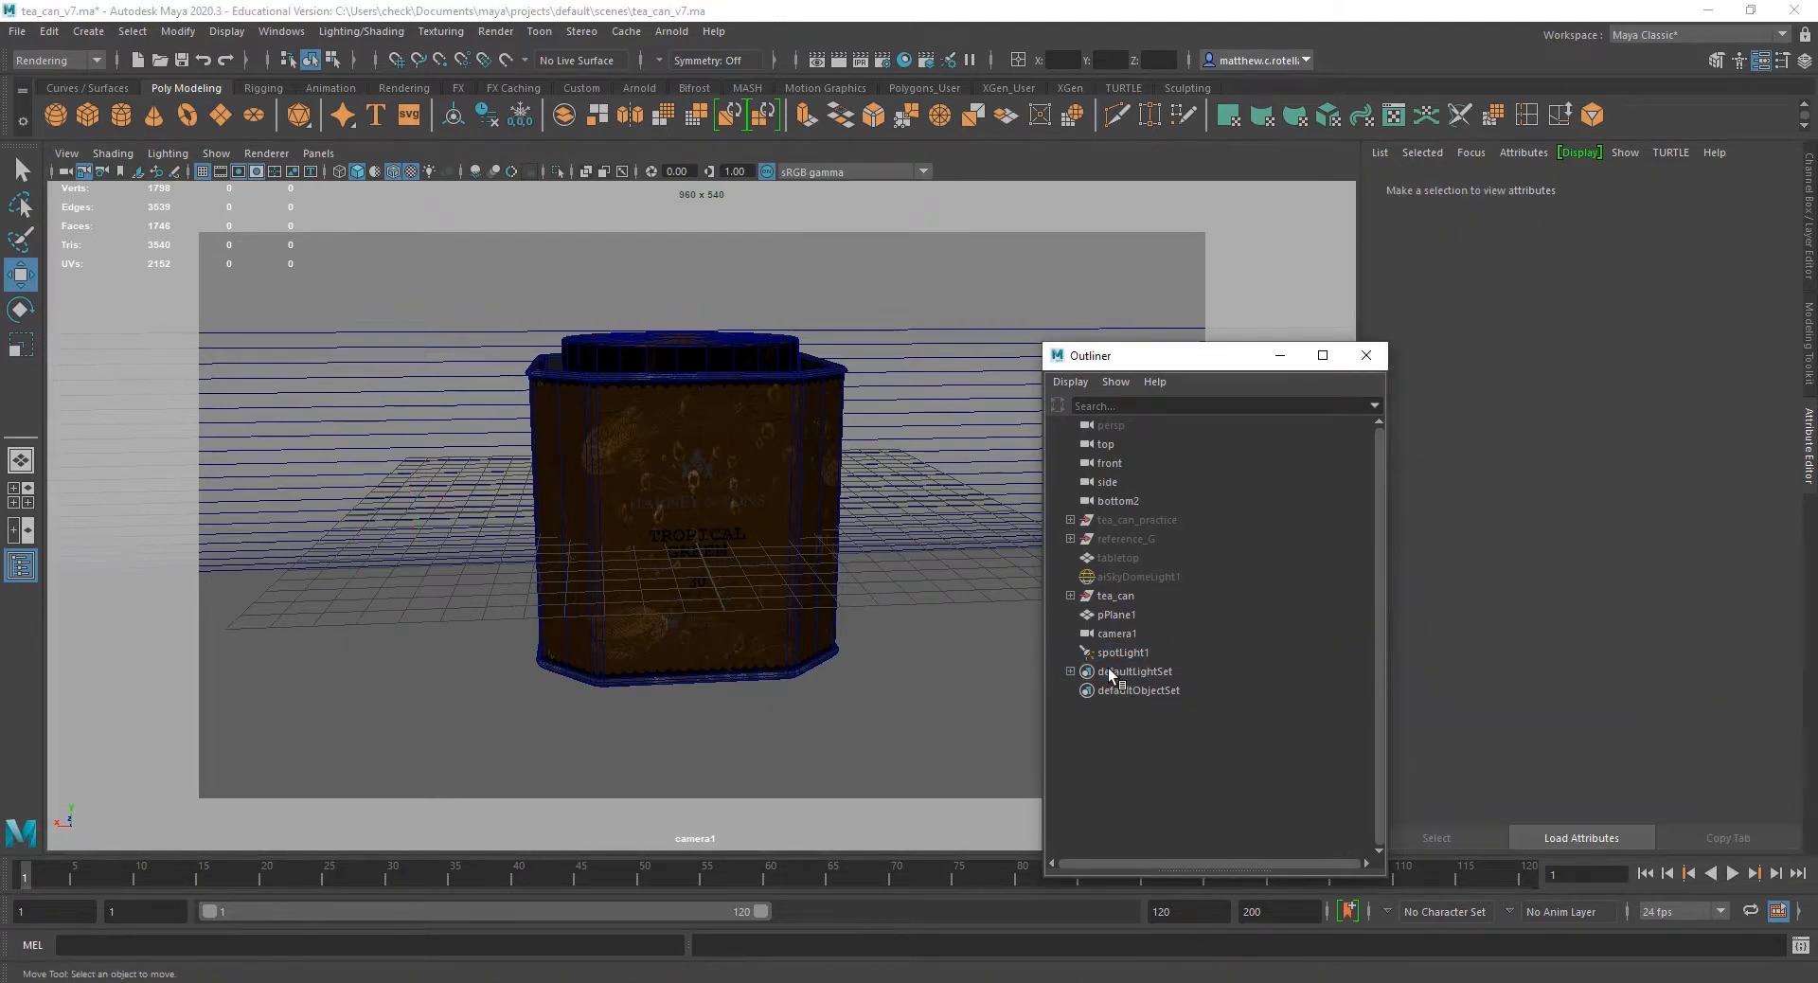
Add a Light Decay filter to spotLight1 and show the filter's attributes.
click(1126, 653)
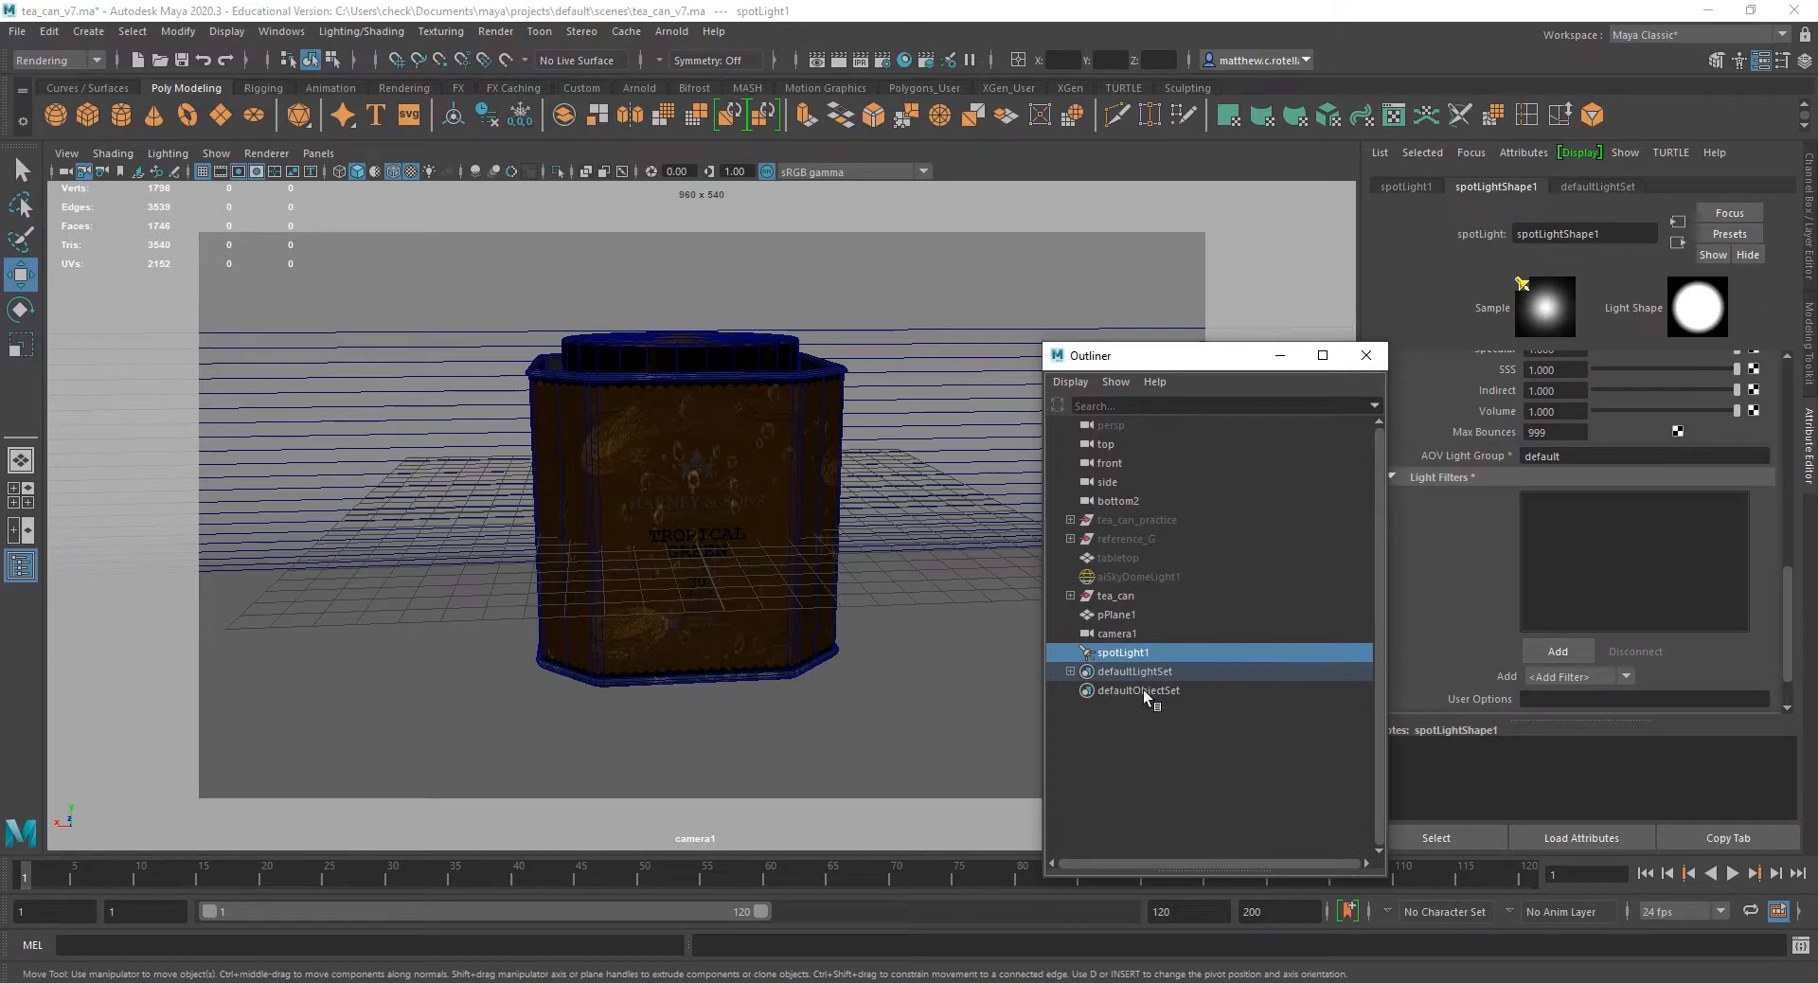
click(1559, 650)
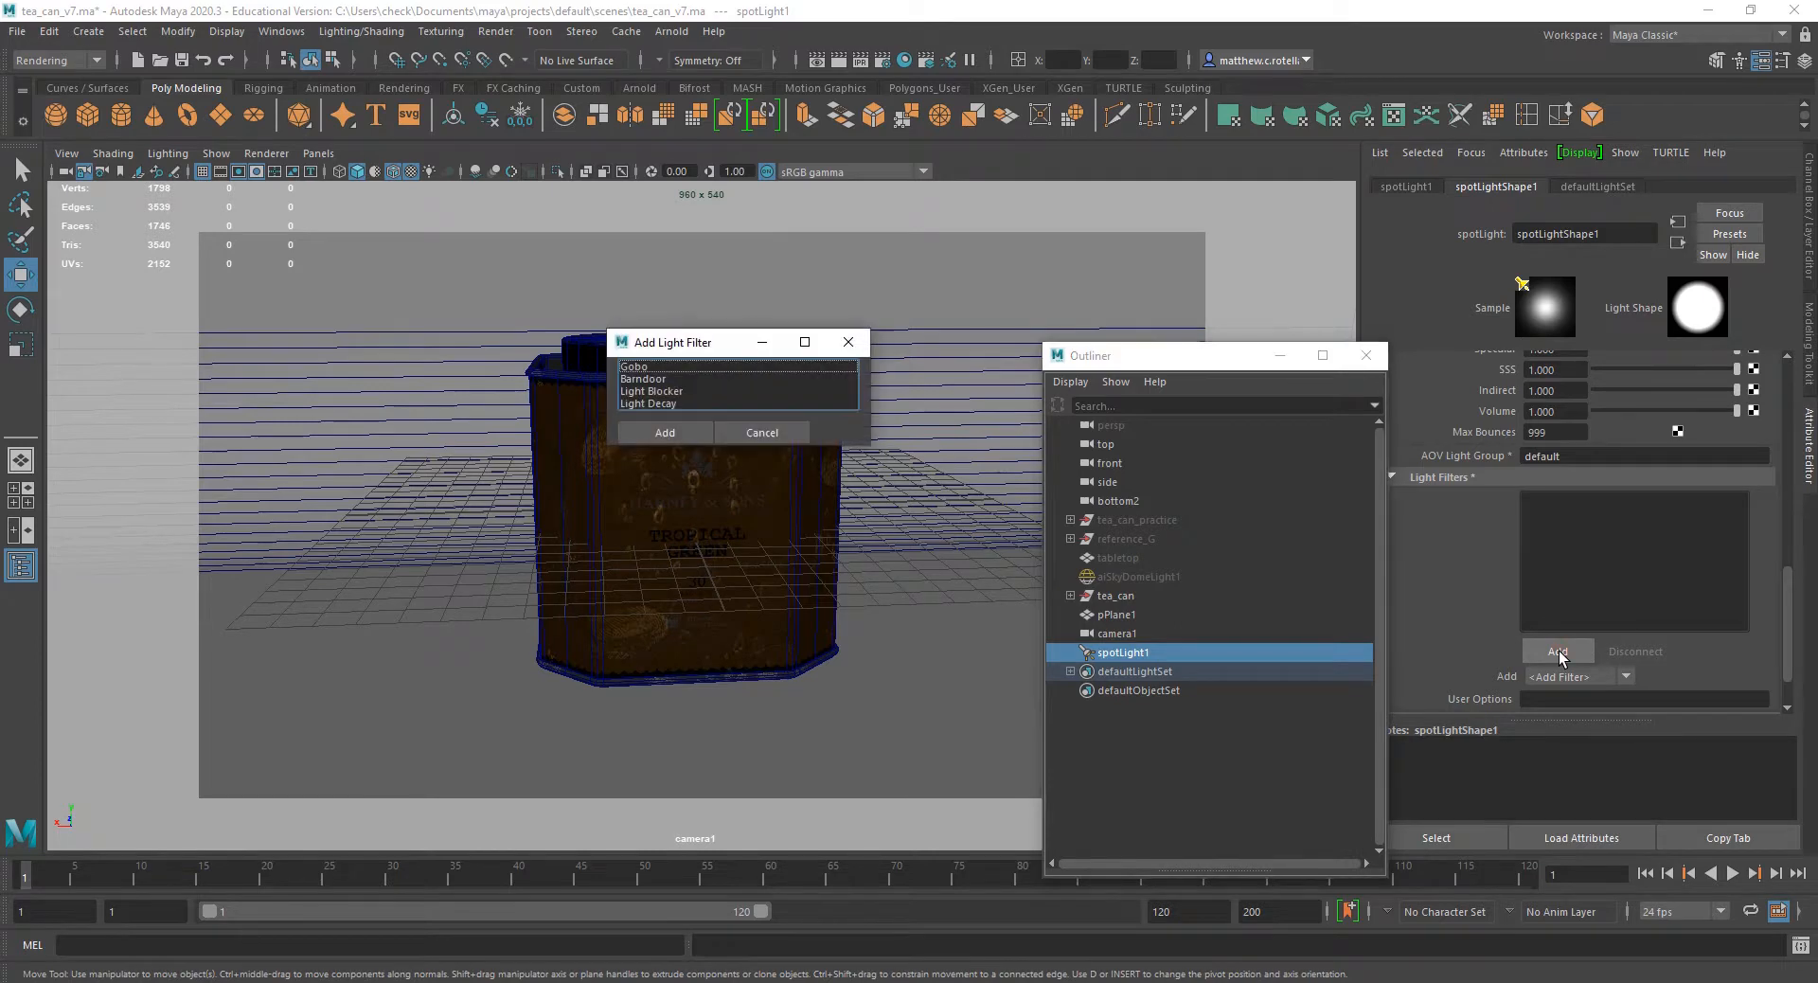
click(652, 406)
click(655, 431)
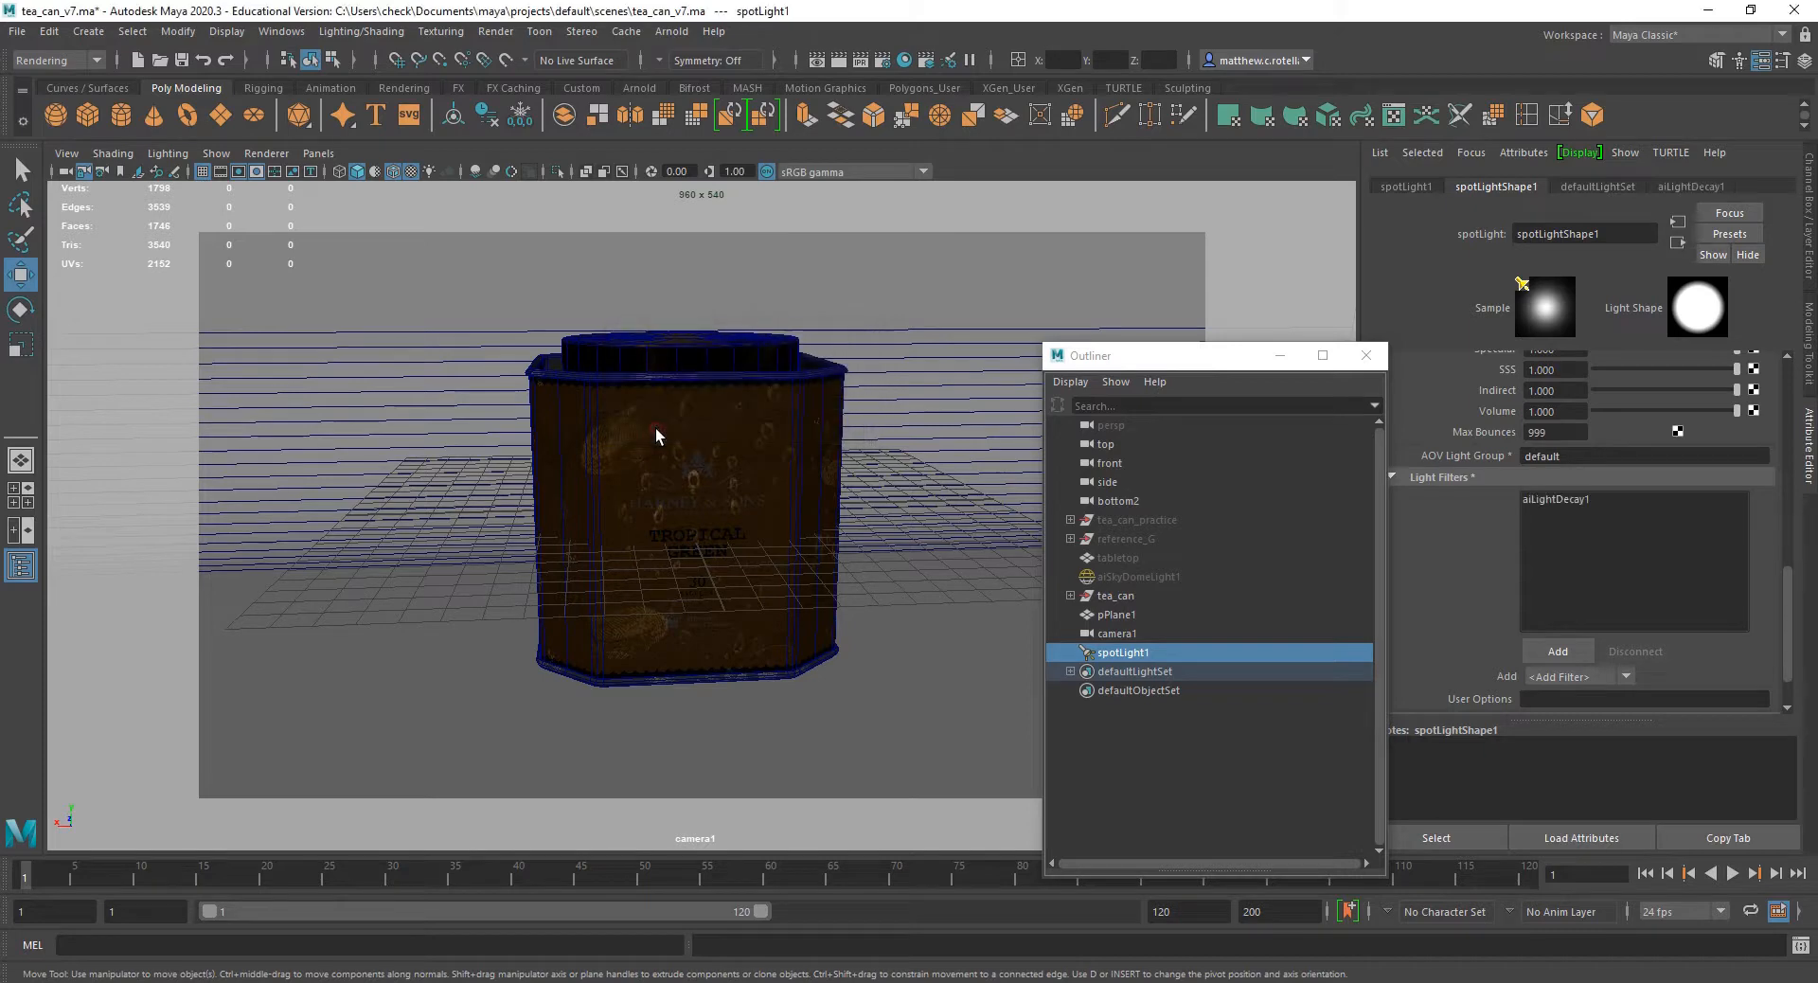
click(1674, 187)
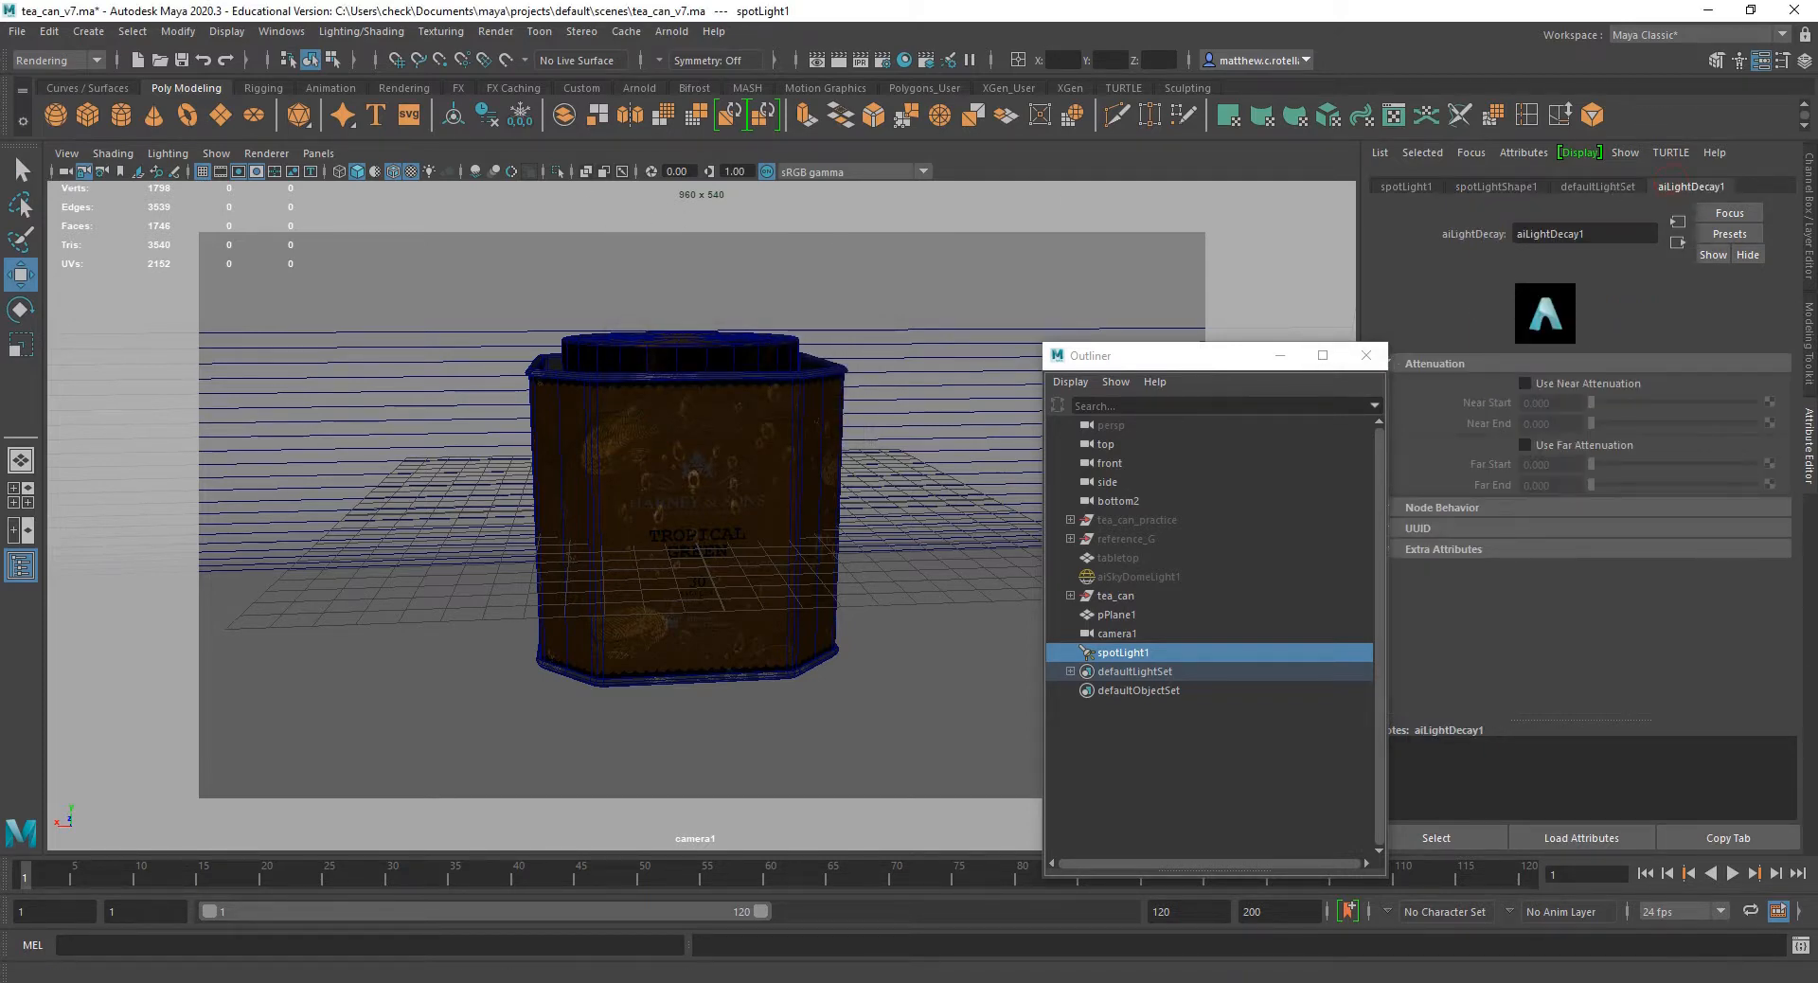
Enable far attenuation on the light decay filter and run the IPR render of the tea can.
key(alt+Tab)
drag(537, 190, 326, 187)
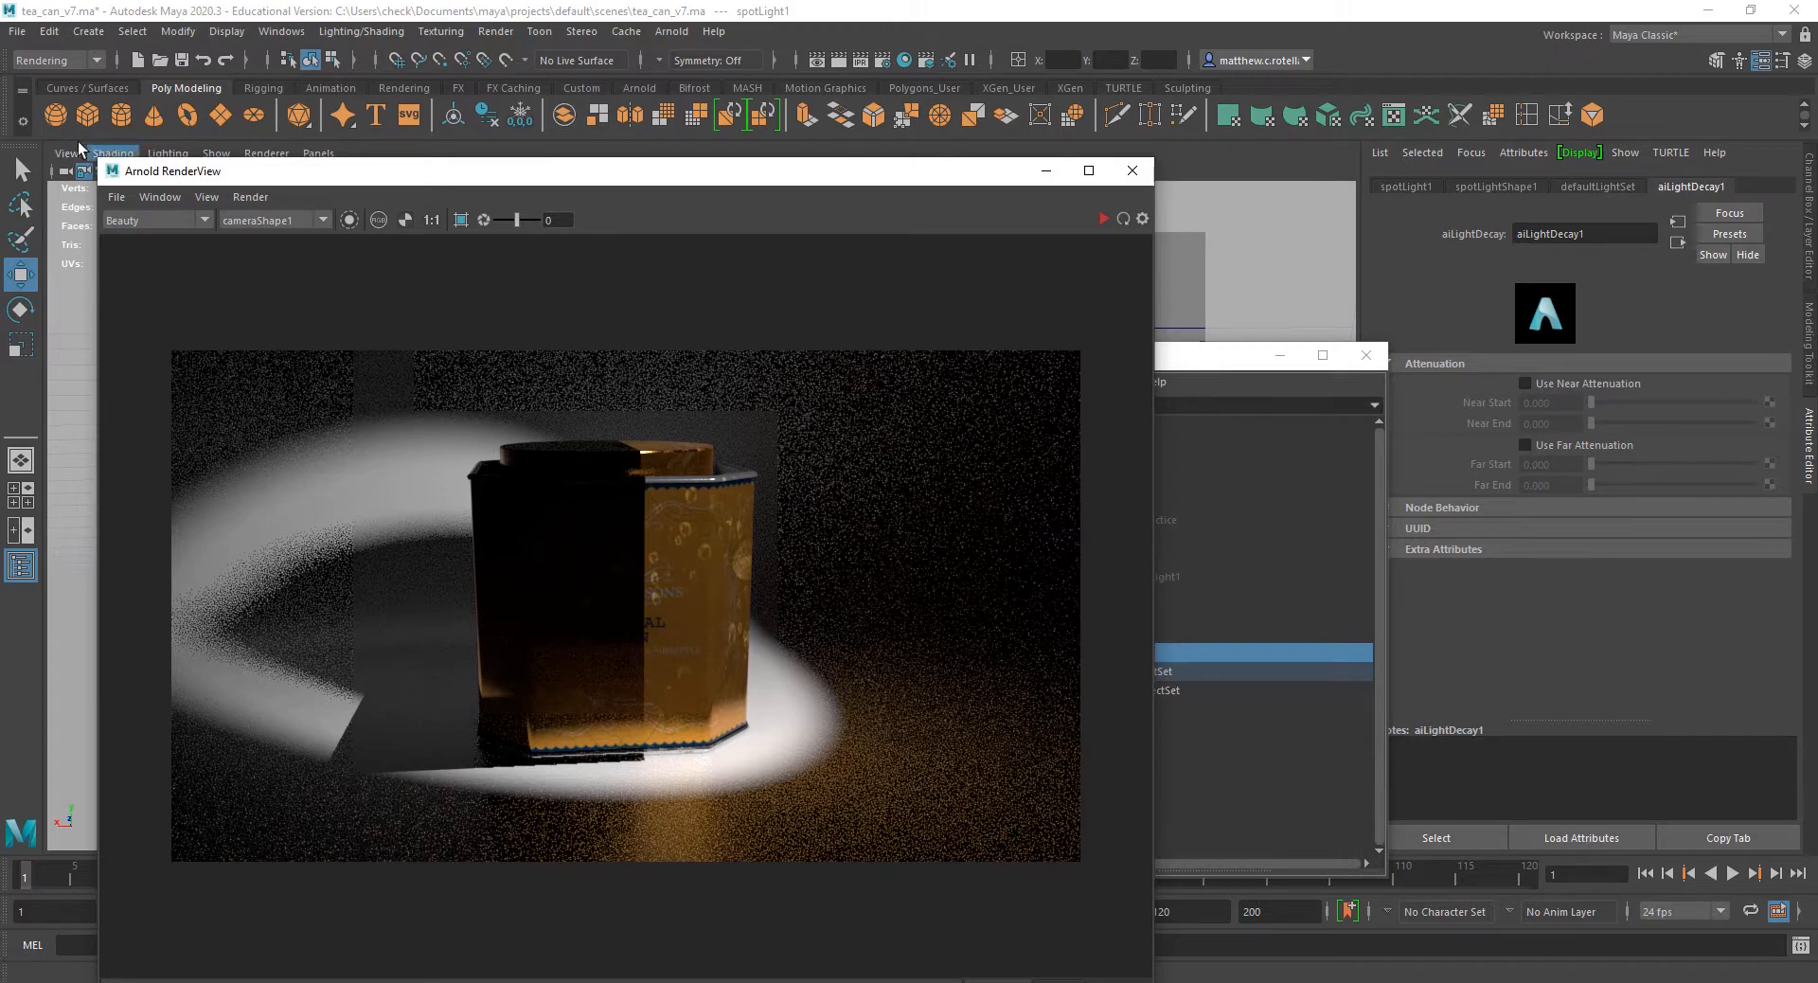
click(1525, 445)
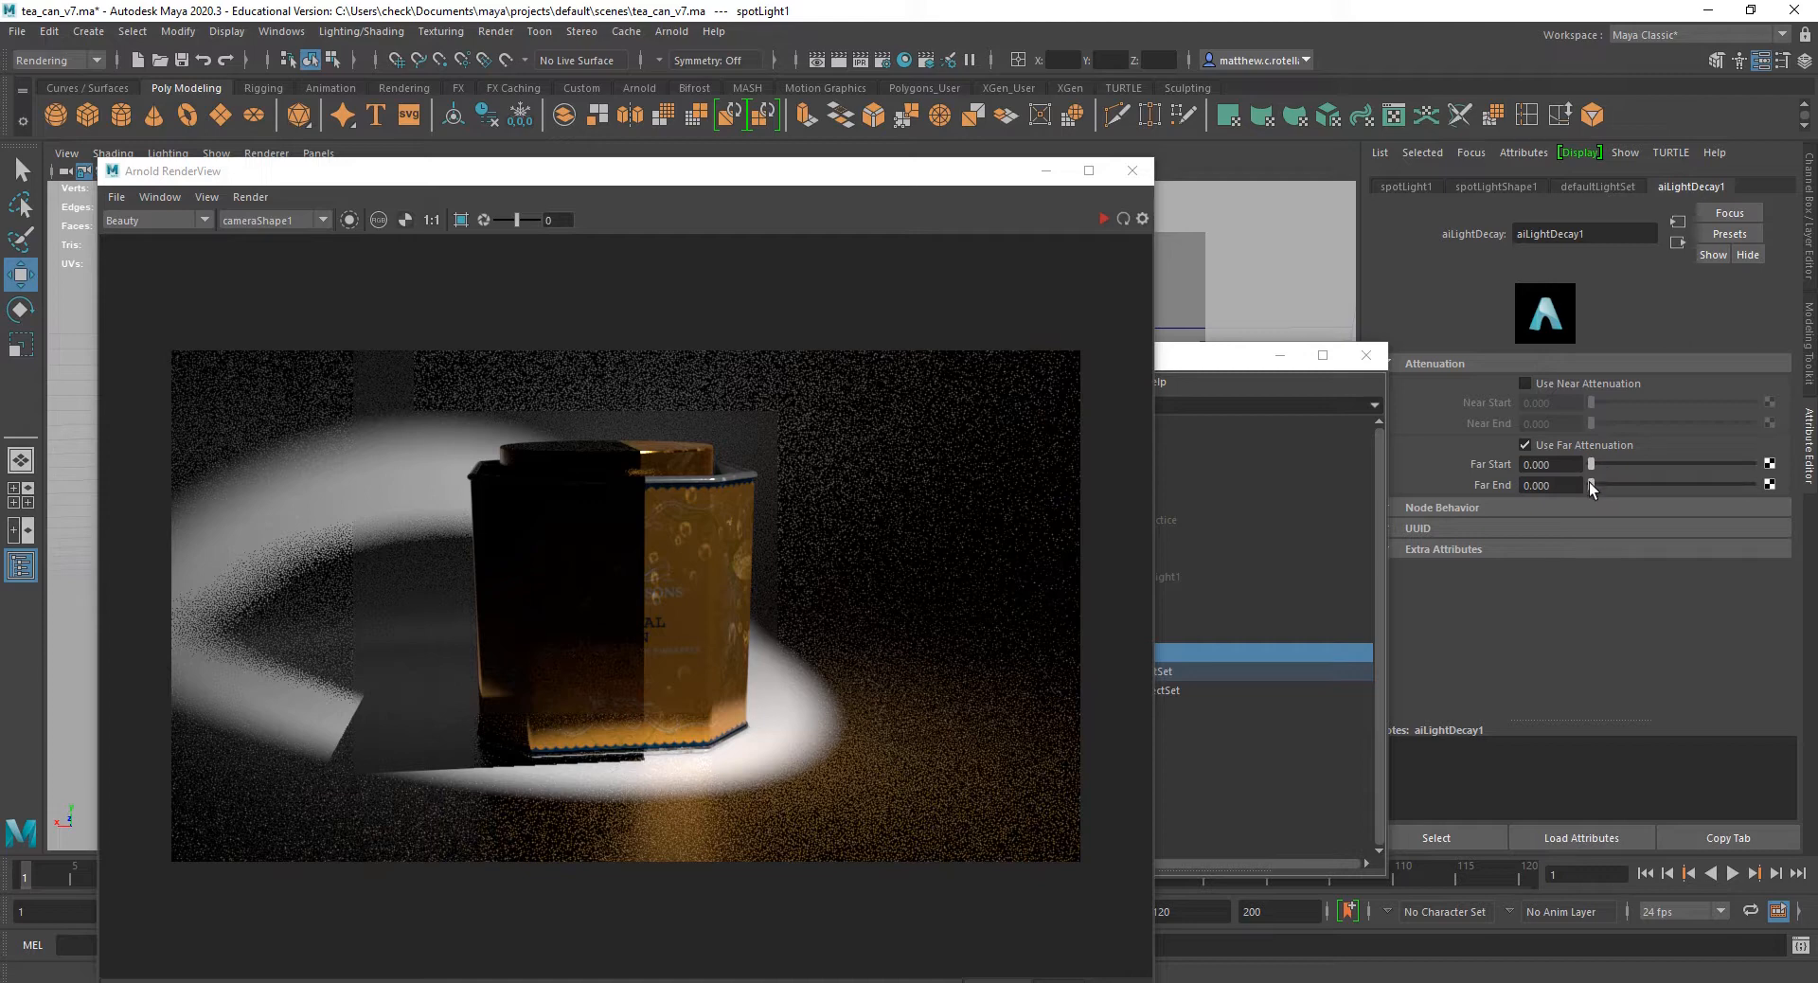
click(251, 196)
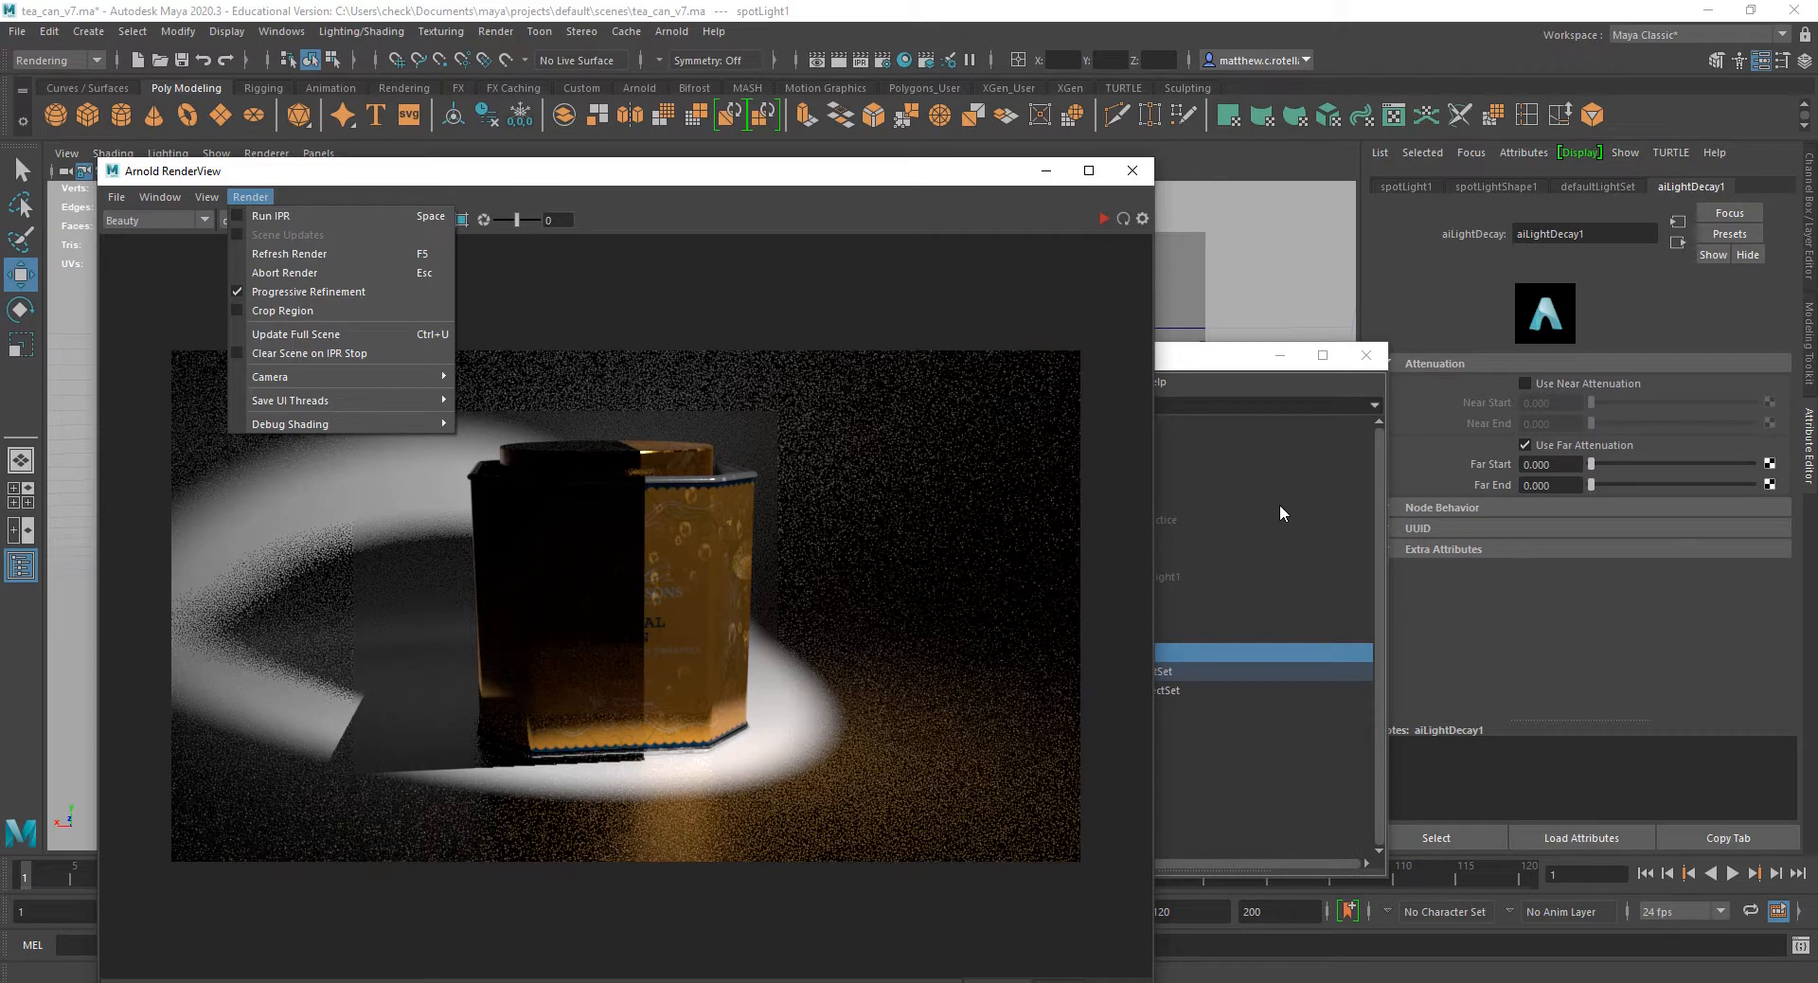
click(298, 217)
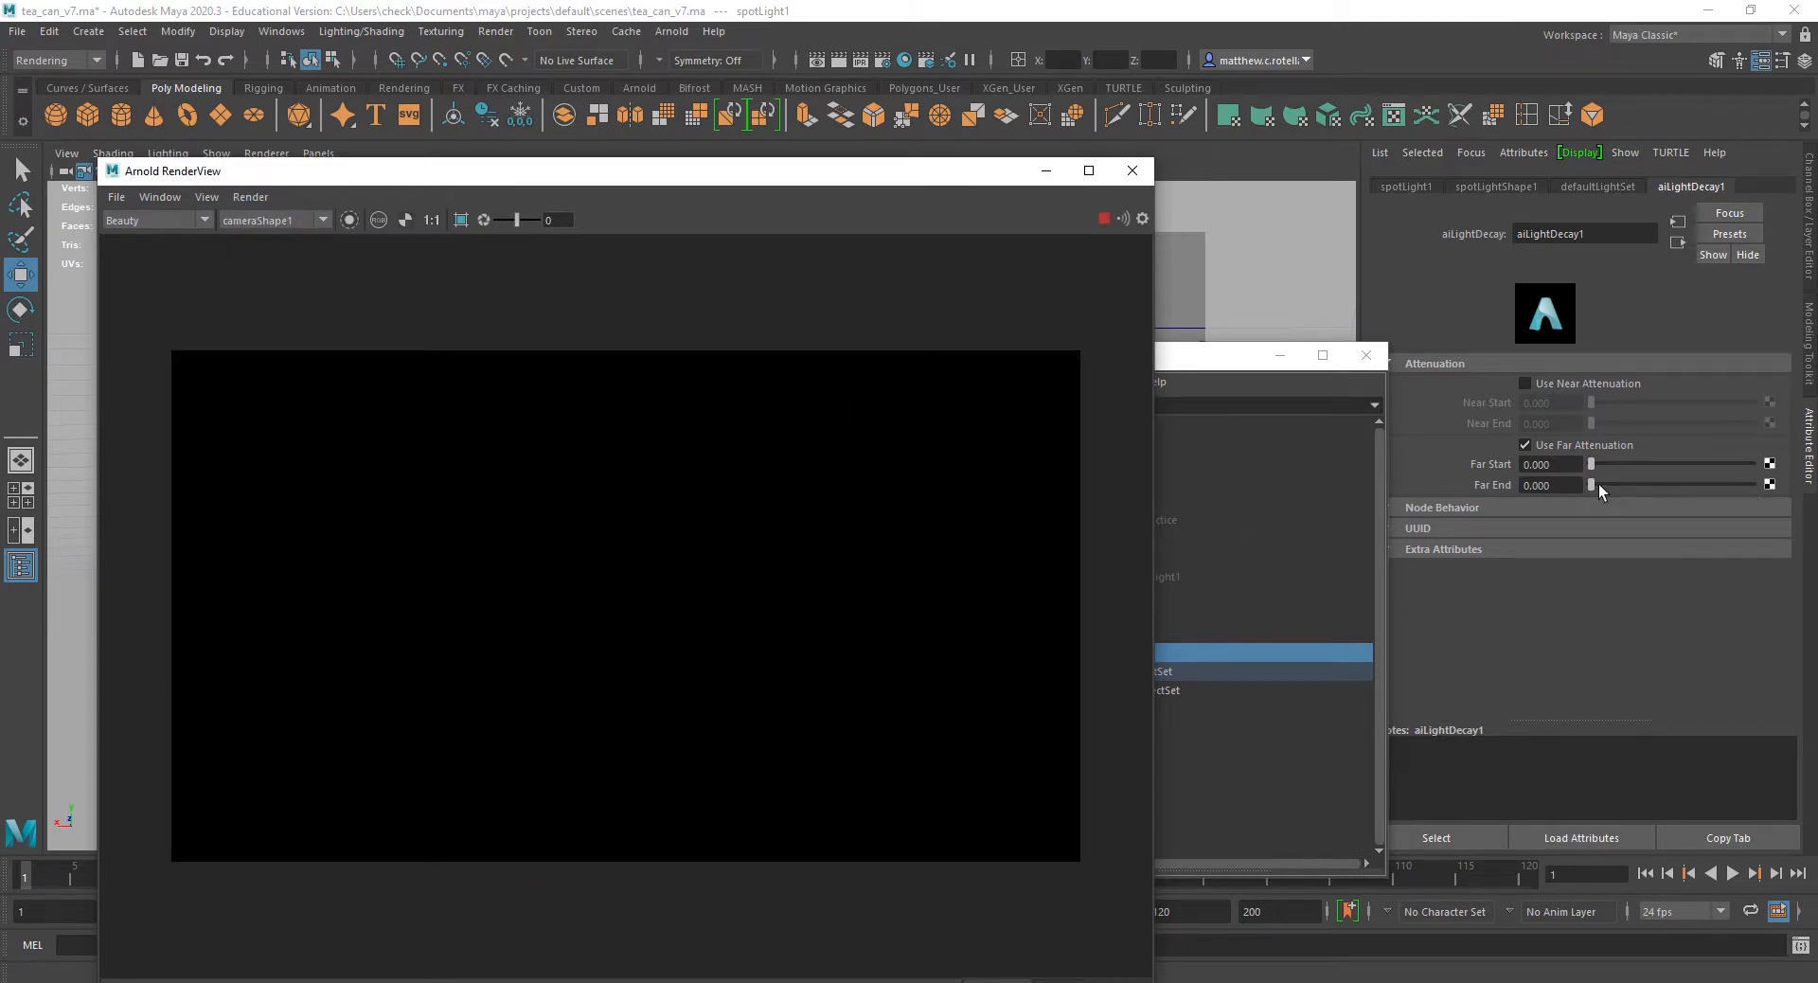
Try Far End distances of about 41.42 and 30.42 on the light decay filter.
mouse_move(1597, 484)
mouse_down()
mouse_move(1621, 485)
mouse_move(1596, 481)
mouse_up()
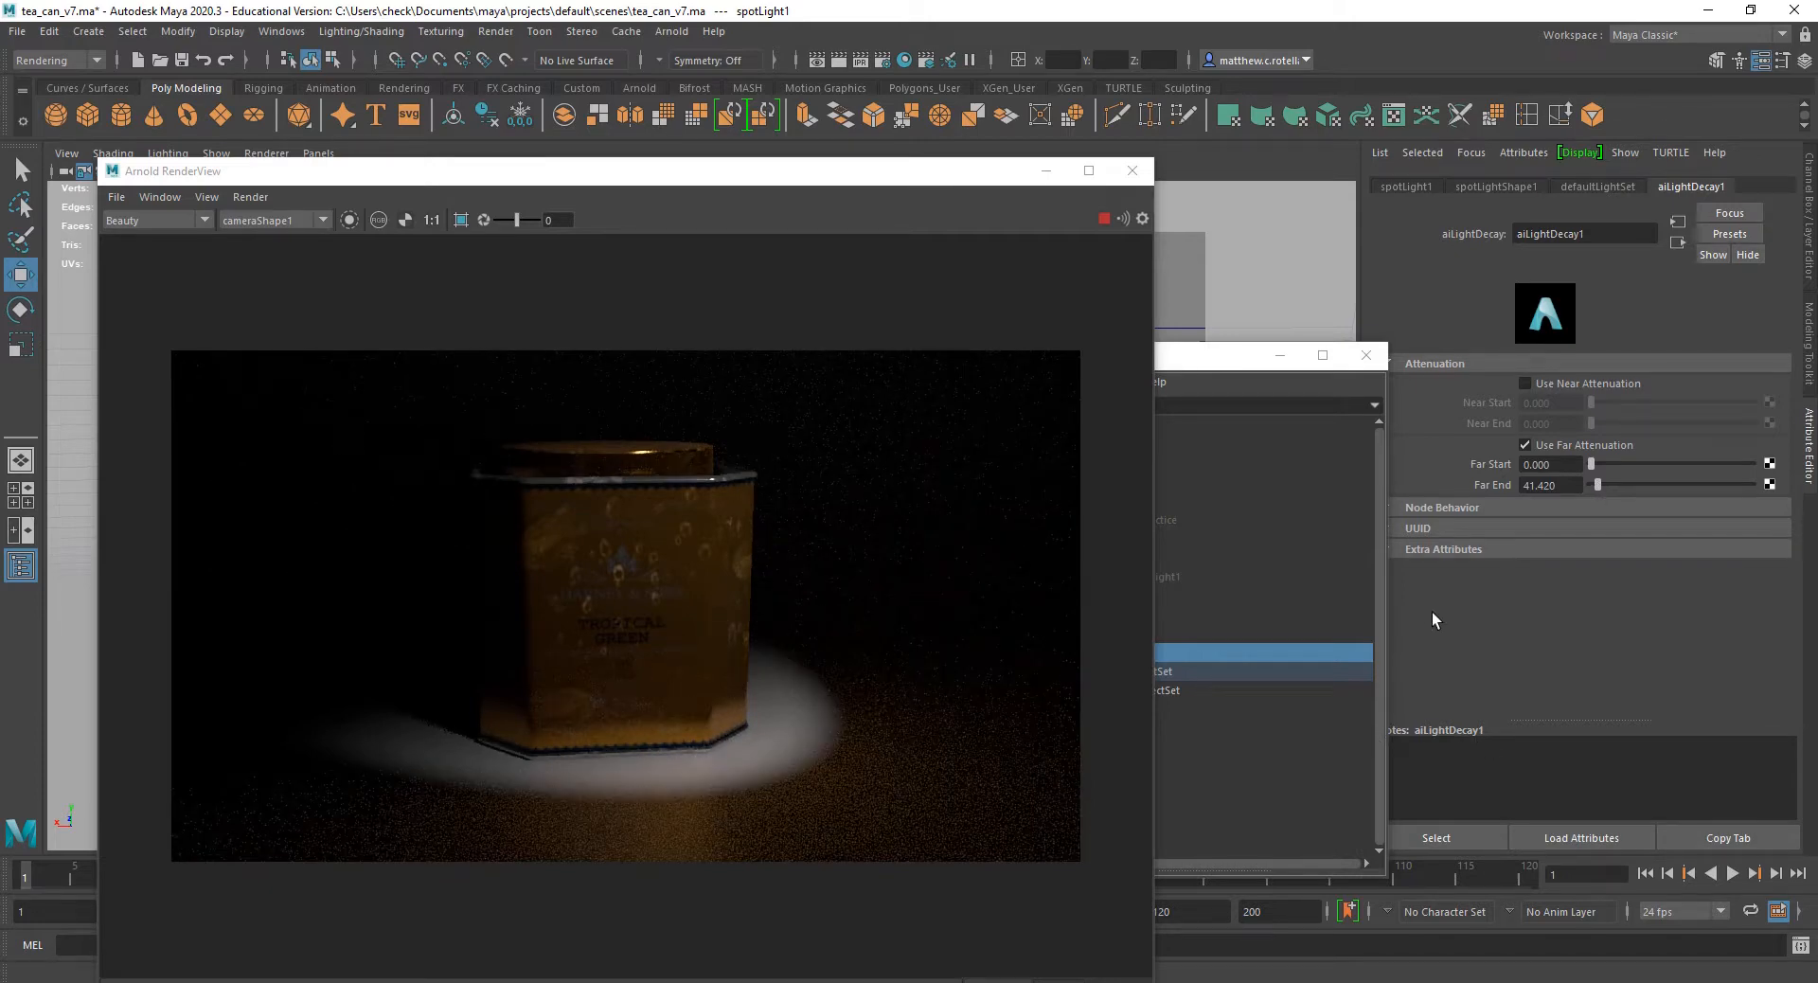
click(1535, 486)
text(30)
key(Return)
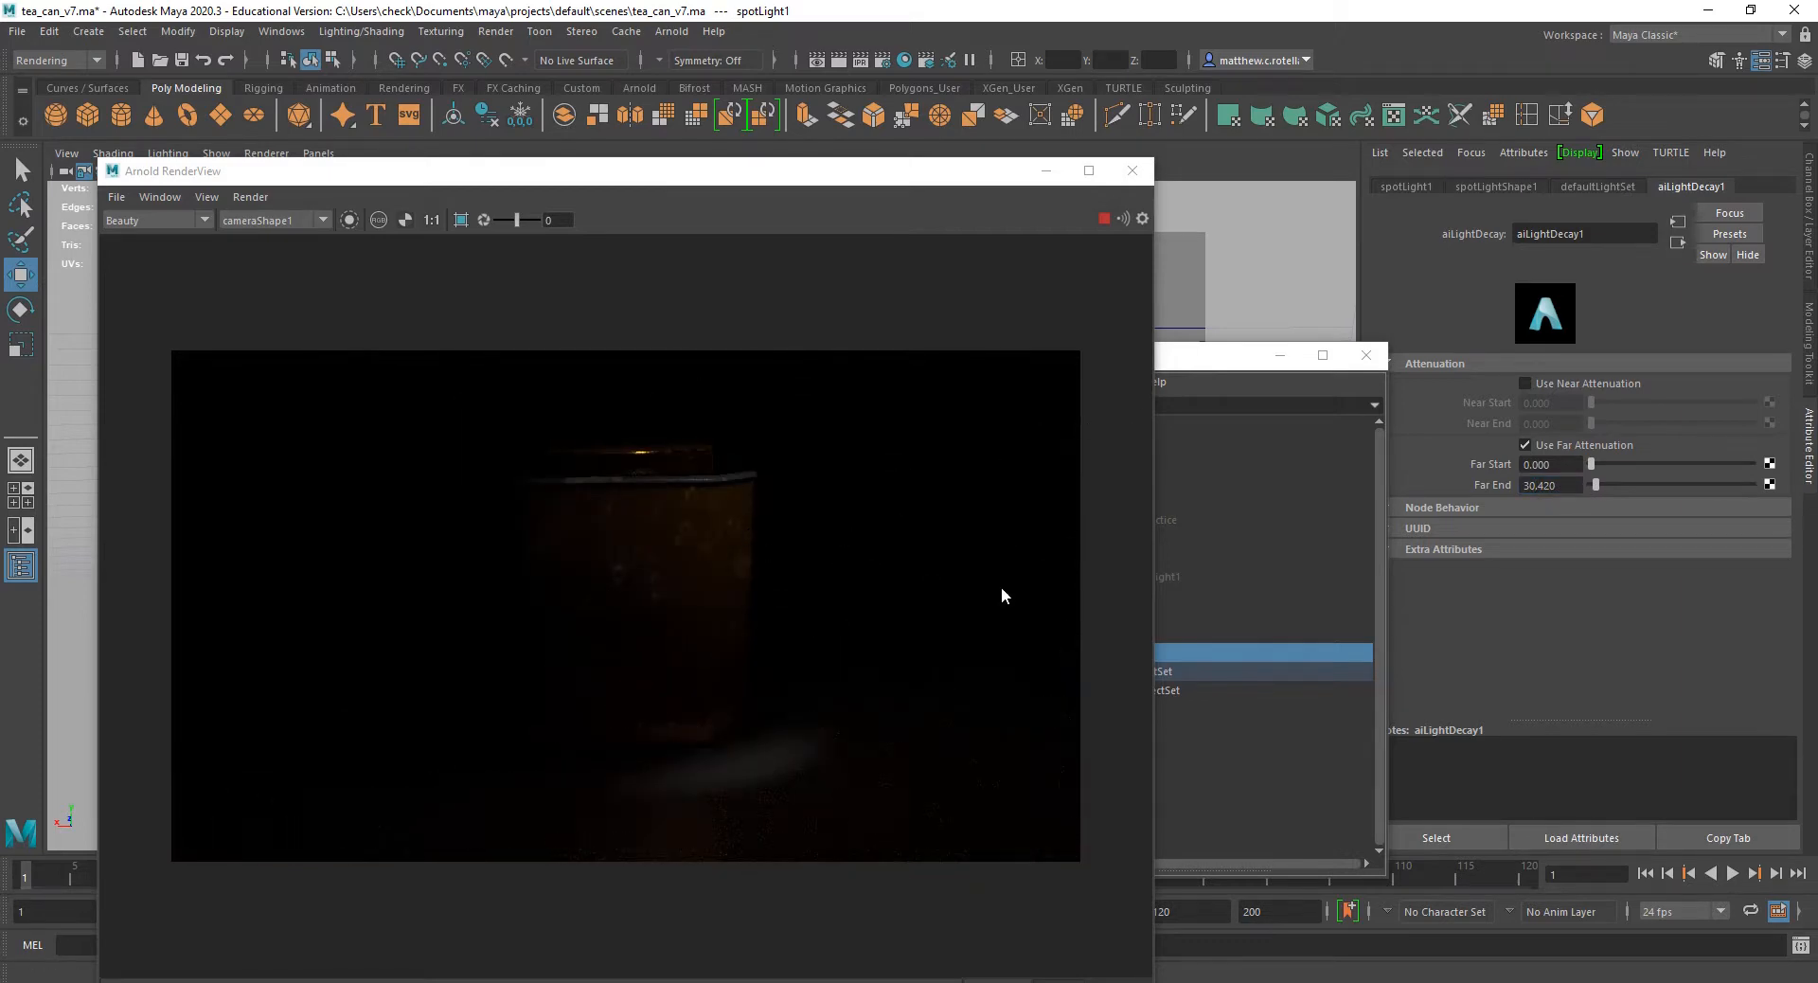
Set the light decay's Far Start to about 35.5 and its Far End to 45.254.
mouse_move(1621, 485)
mouse_down()
mouse_move(1595, 485)
mouse_move(1595, 464)
mouse_up()
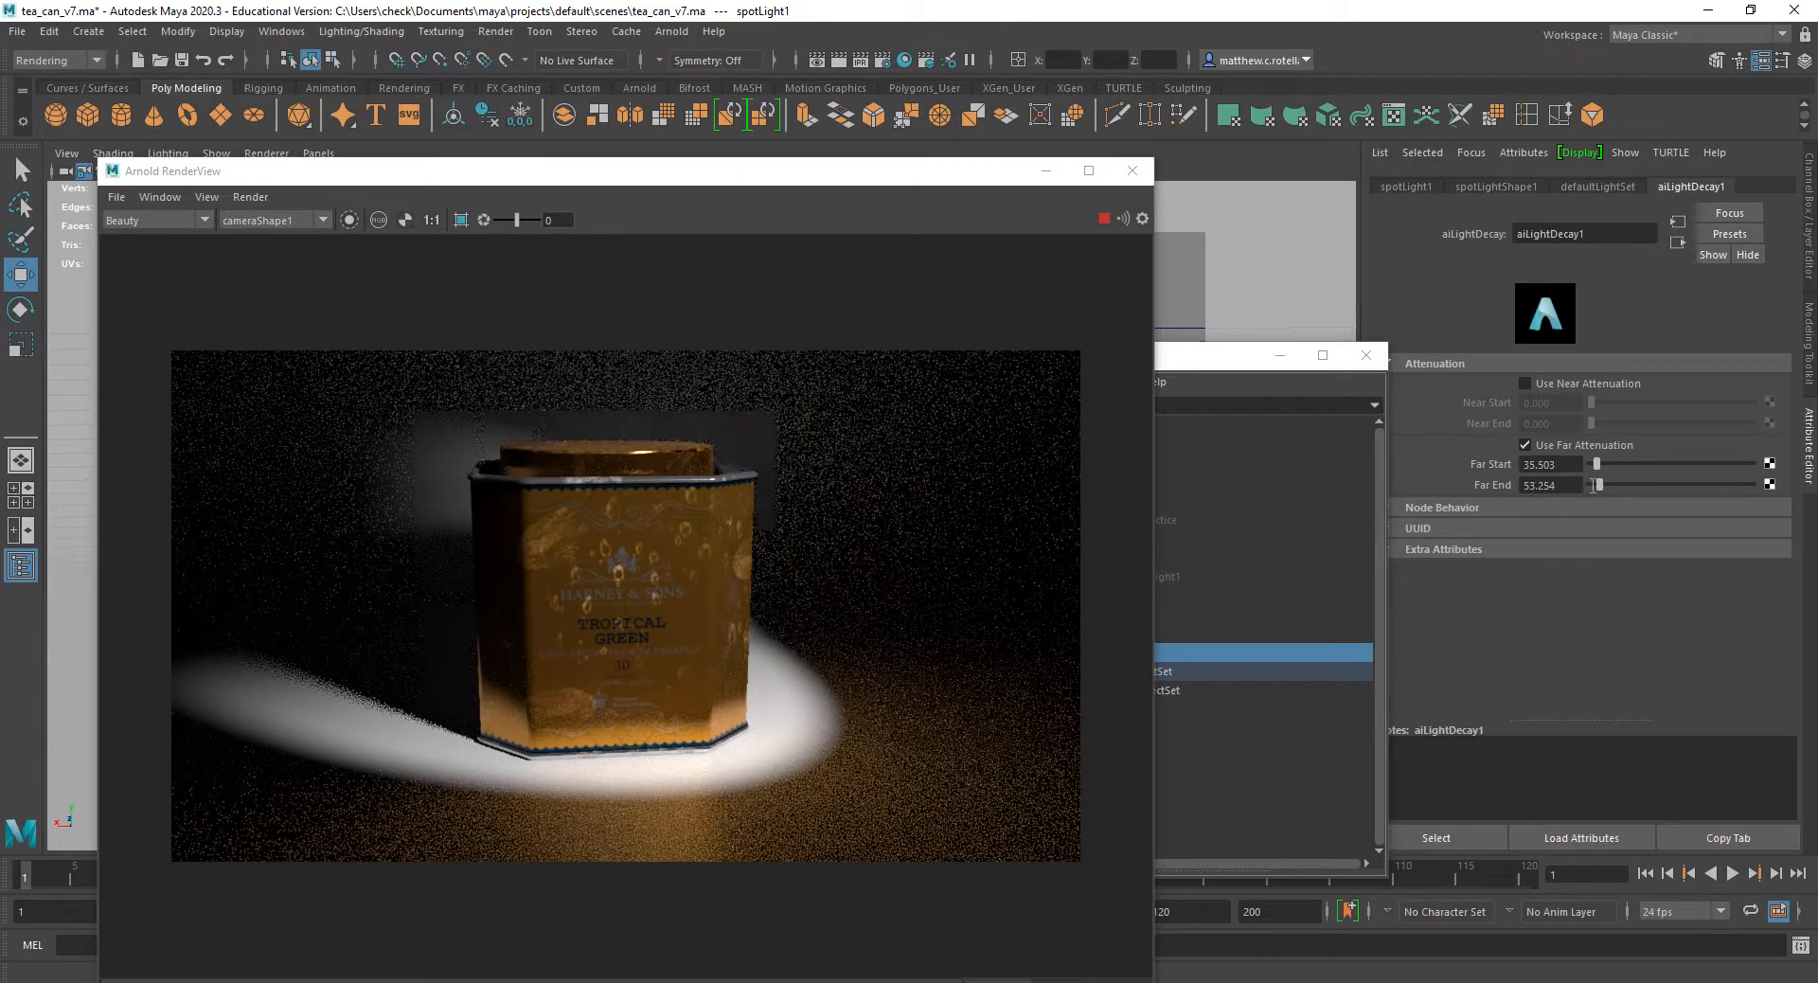
click(1532, 486)
key(BackSpace)
key(BackSpace)
text(45)
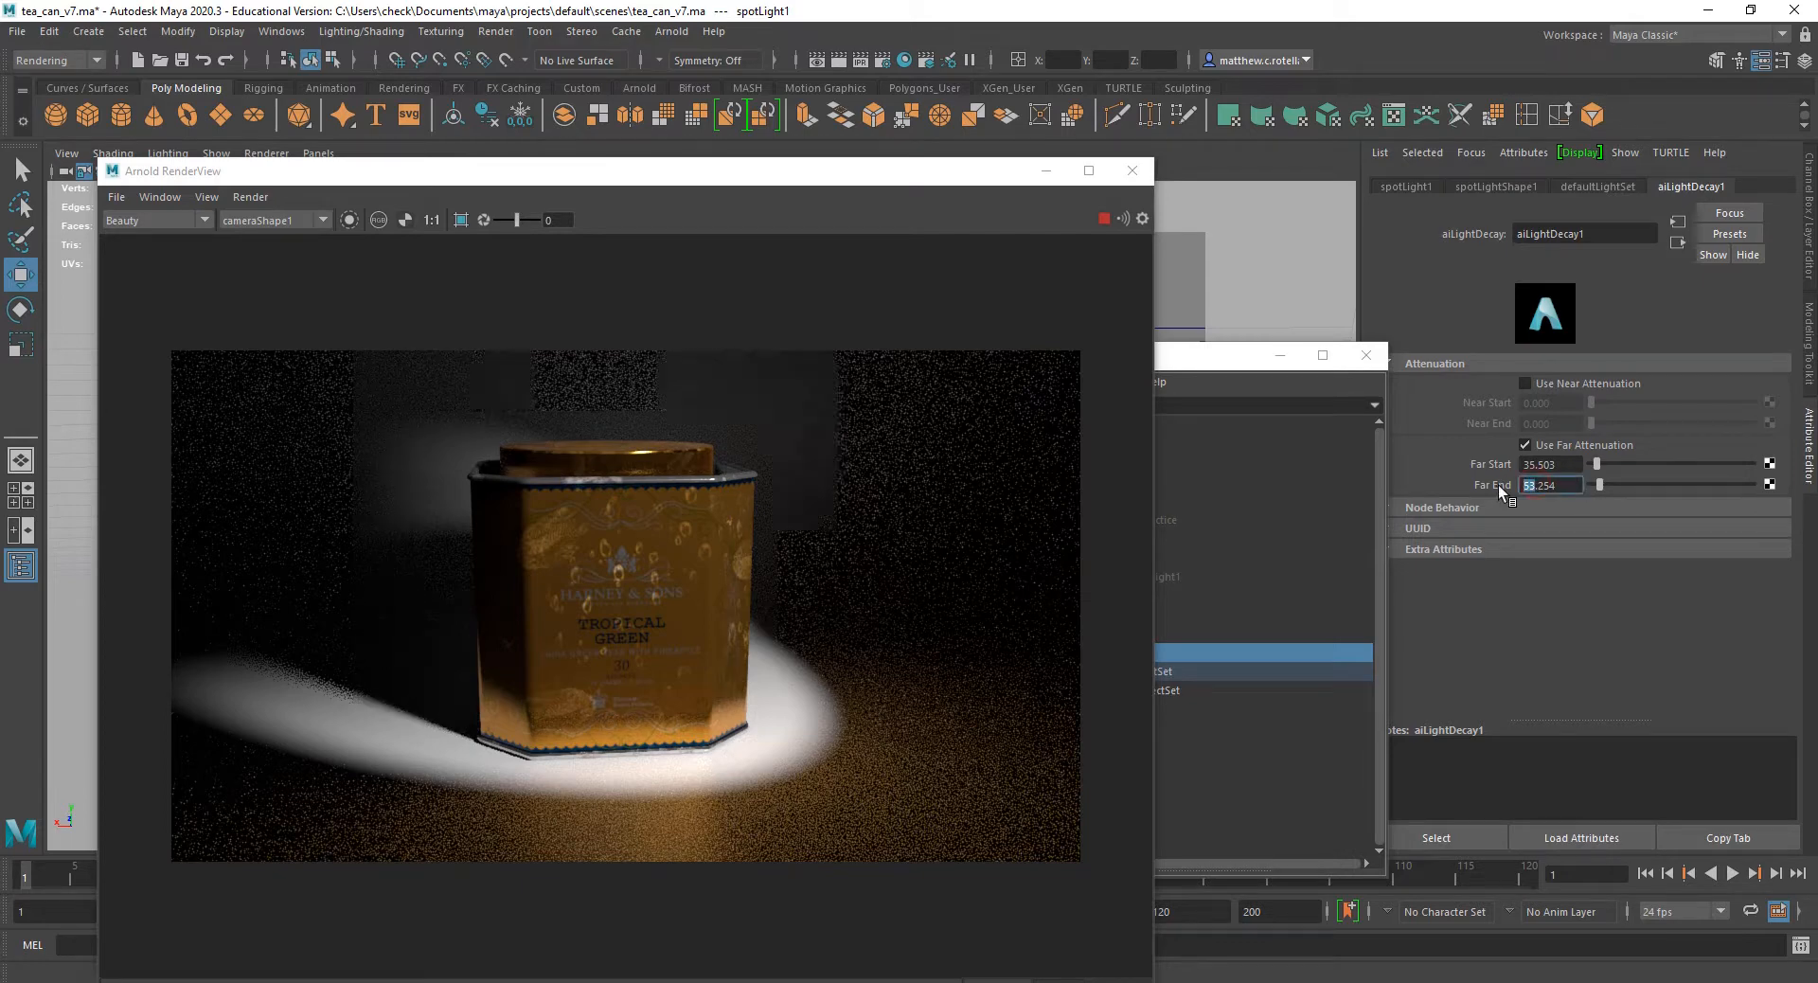
key(Return)
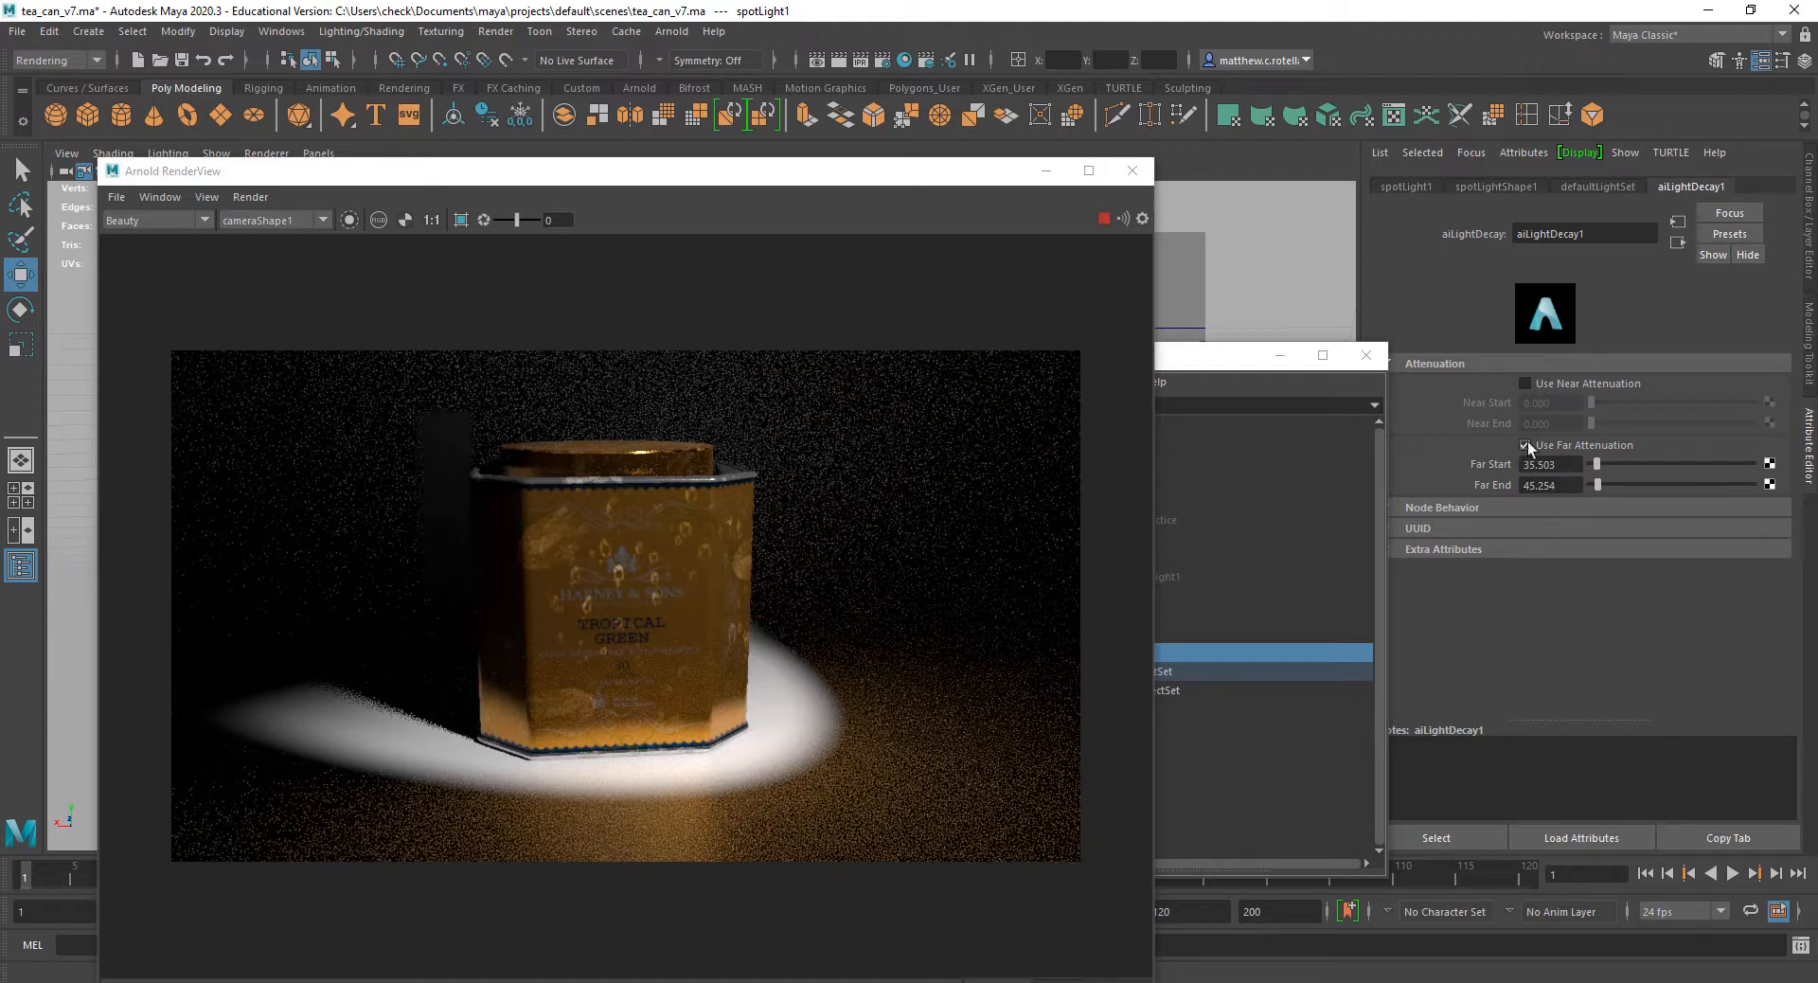
Enable near attenuation on the light decay filter and set Near End to about 147.9.
click(1526, 383)
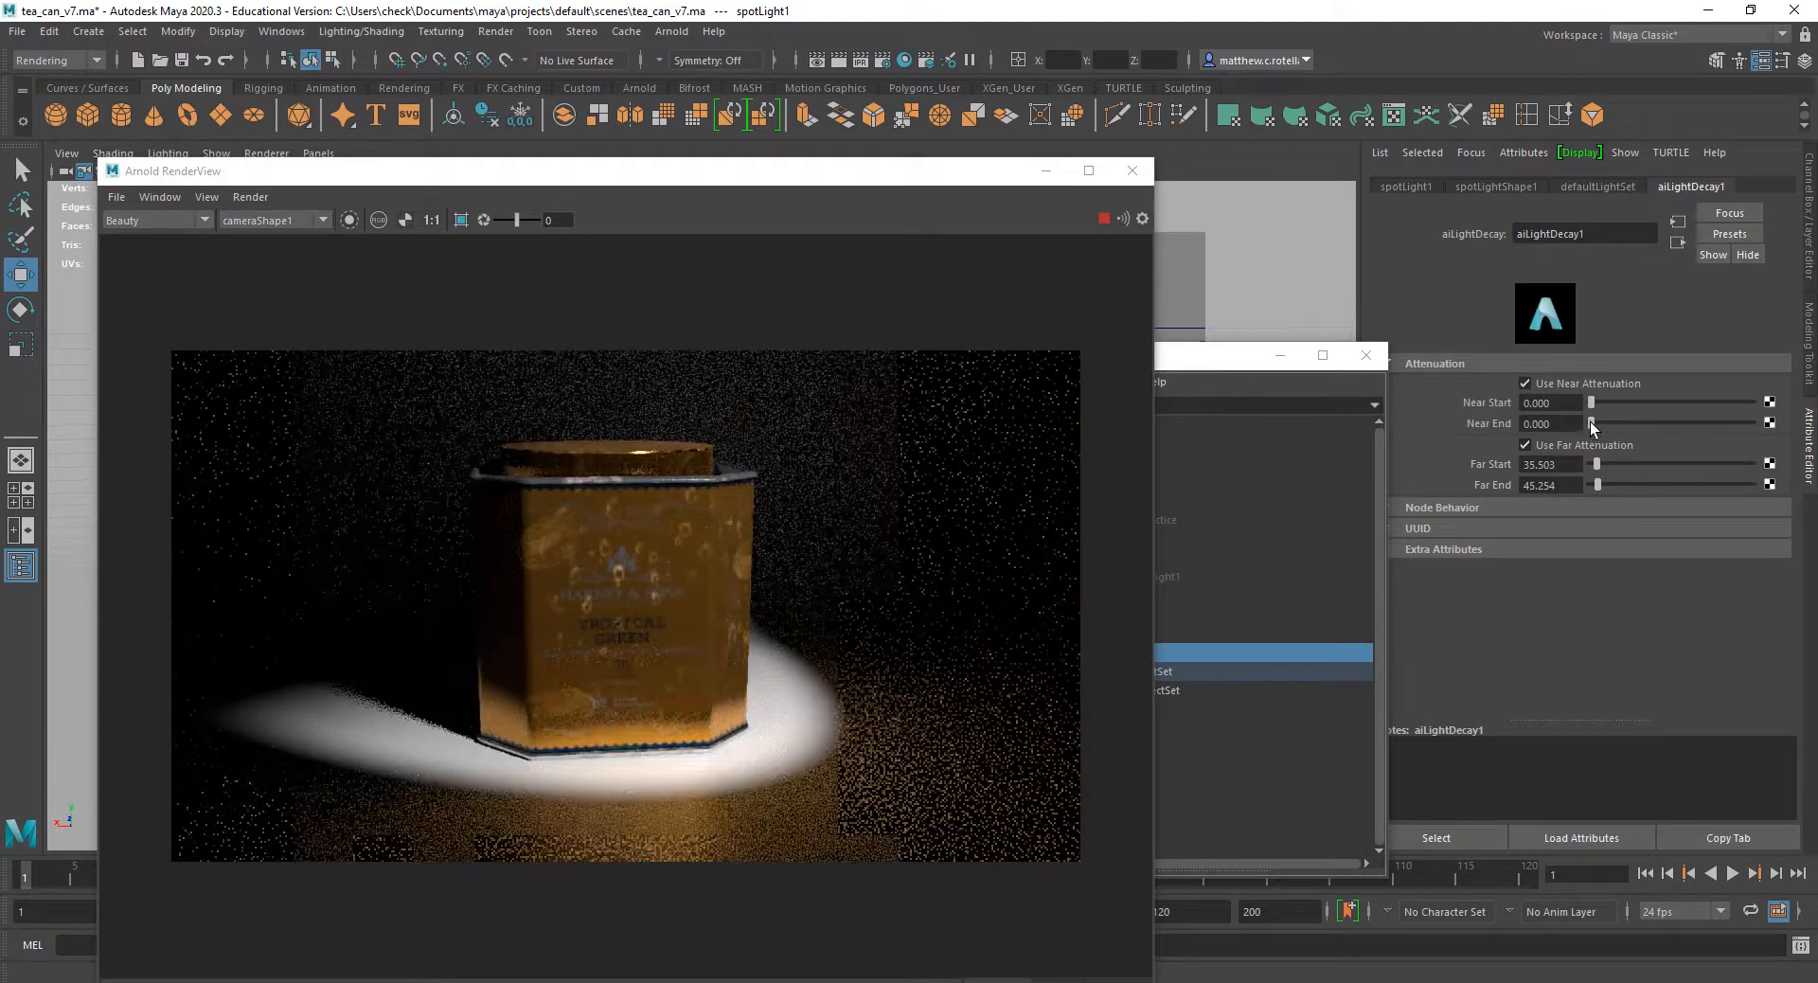
drag(1593, 423, 1614, 419)
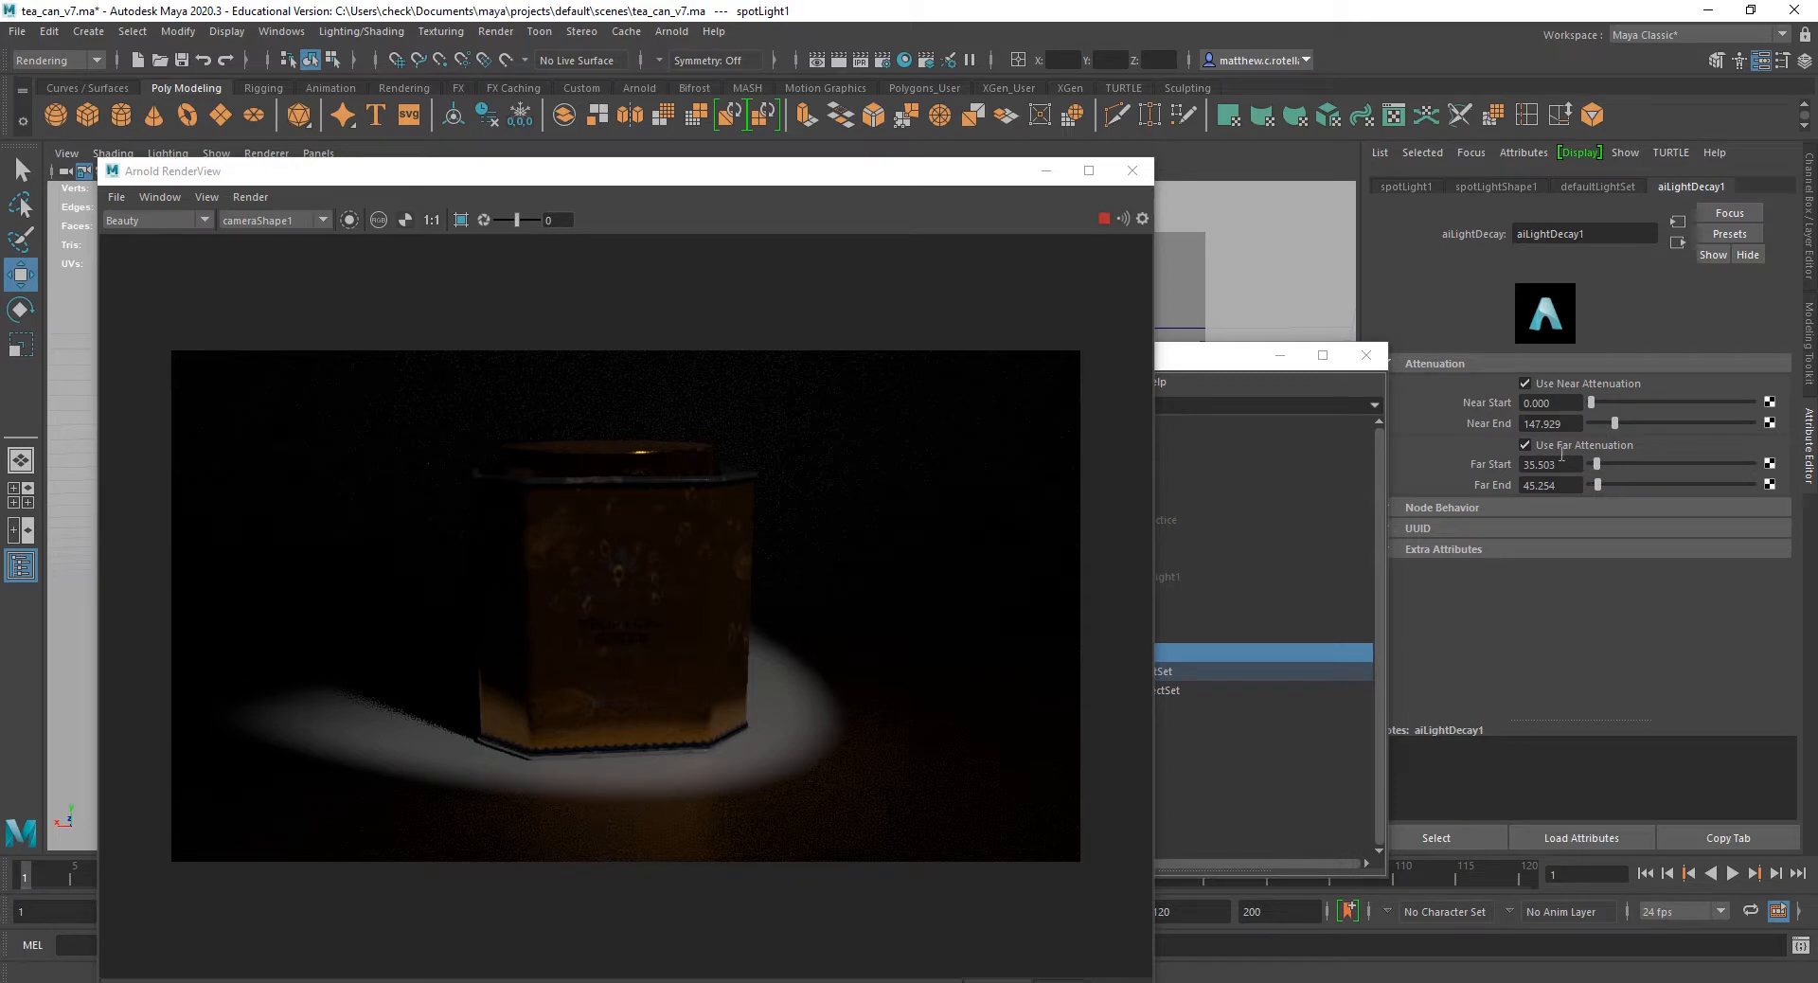
Disable far attenuation on the light decay filter and set Near Start to about 29.59 and Near End to about 76.92.
click(1526, 444)
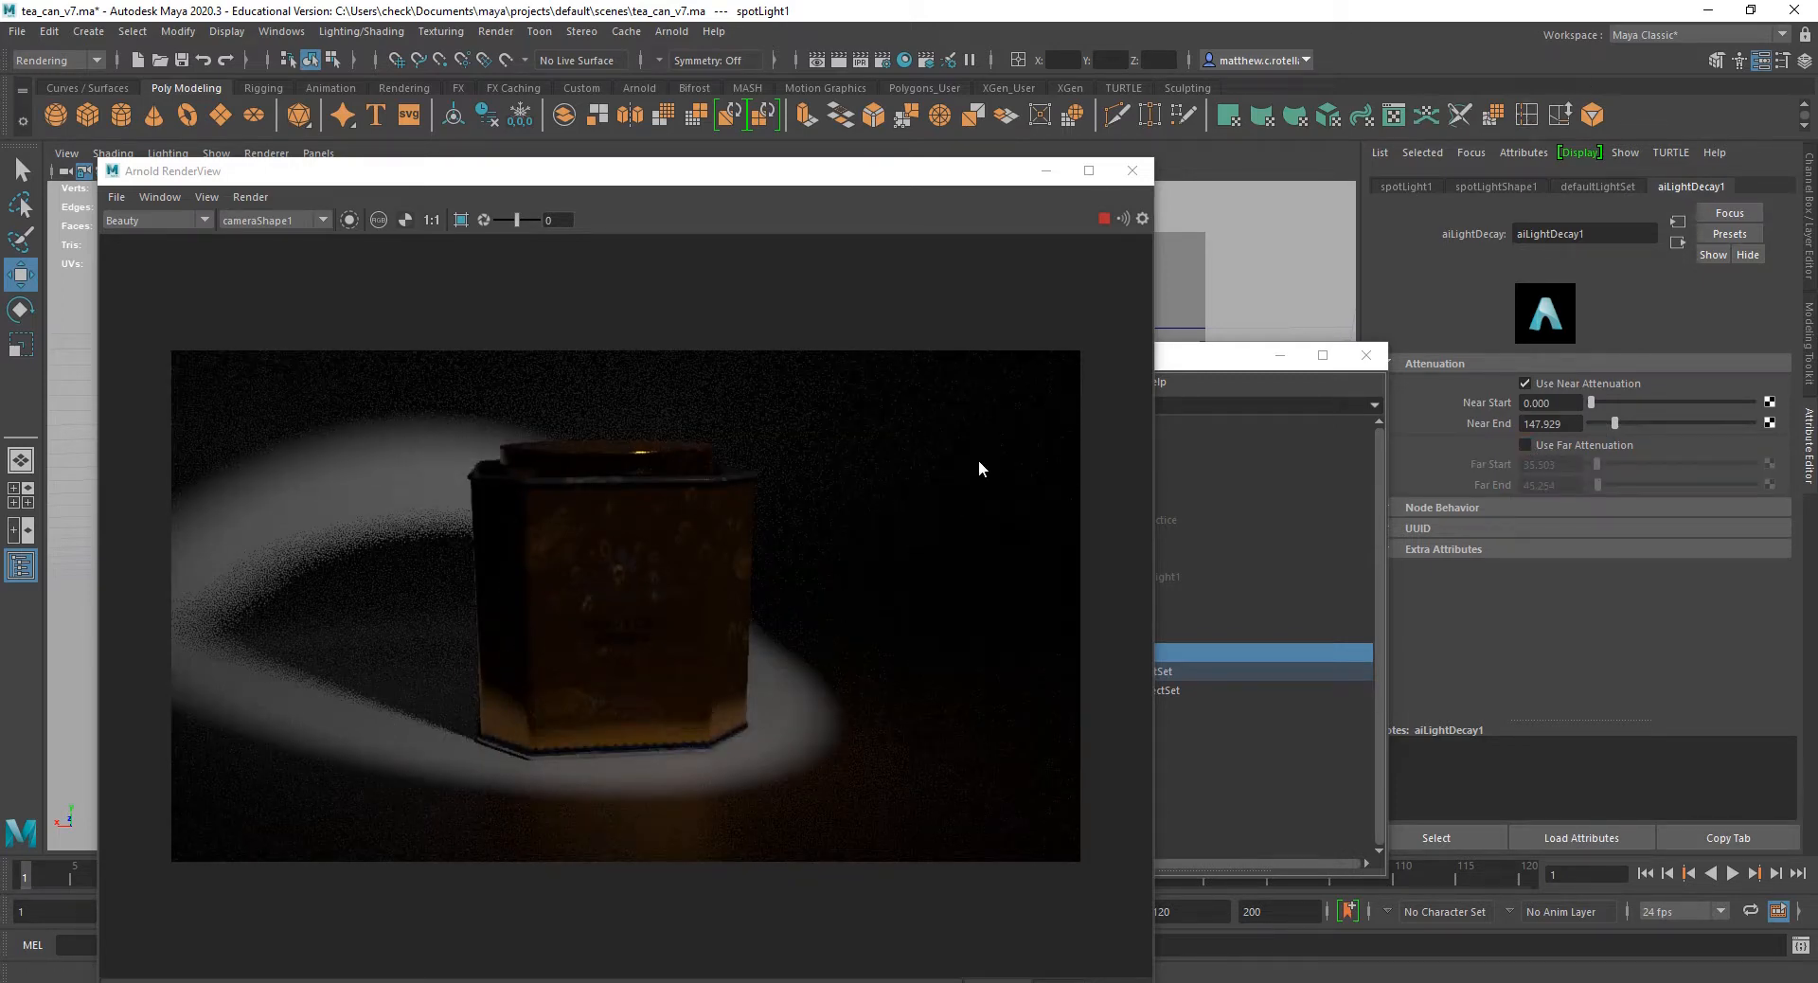
click(1589, 404)
mouse_move(1614, 423)
mouse_down()
mouse_move(1635, 423)
mouse_move(1599, 426)
mouse_move(1610, 402)
mouse_move(1595, 402)
mouse_up()
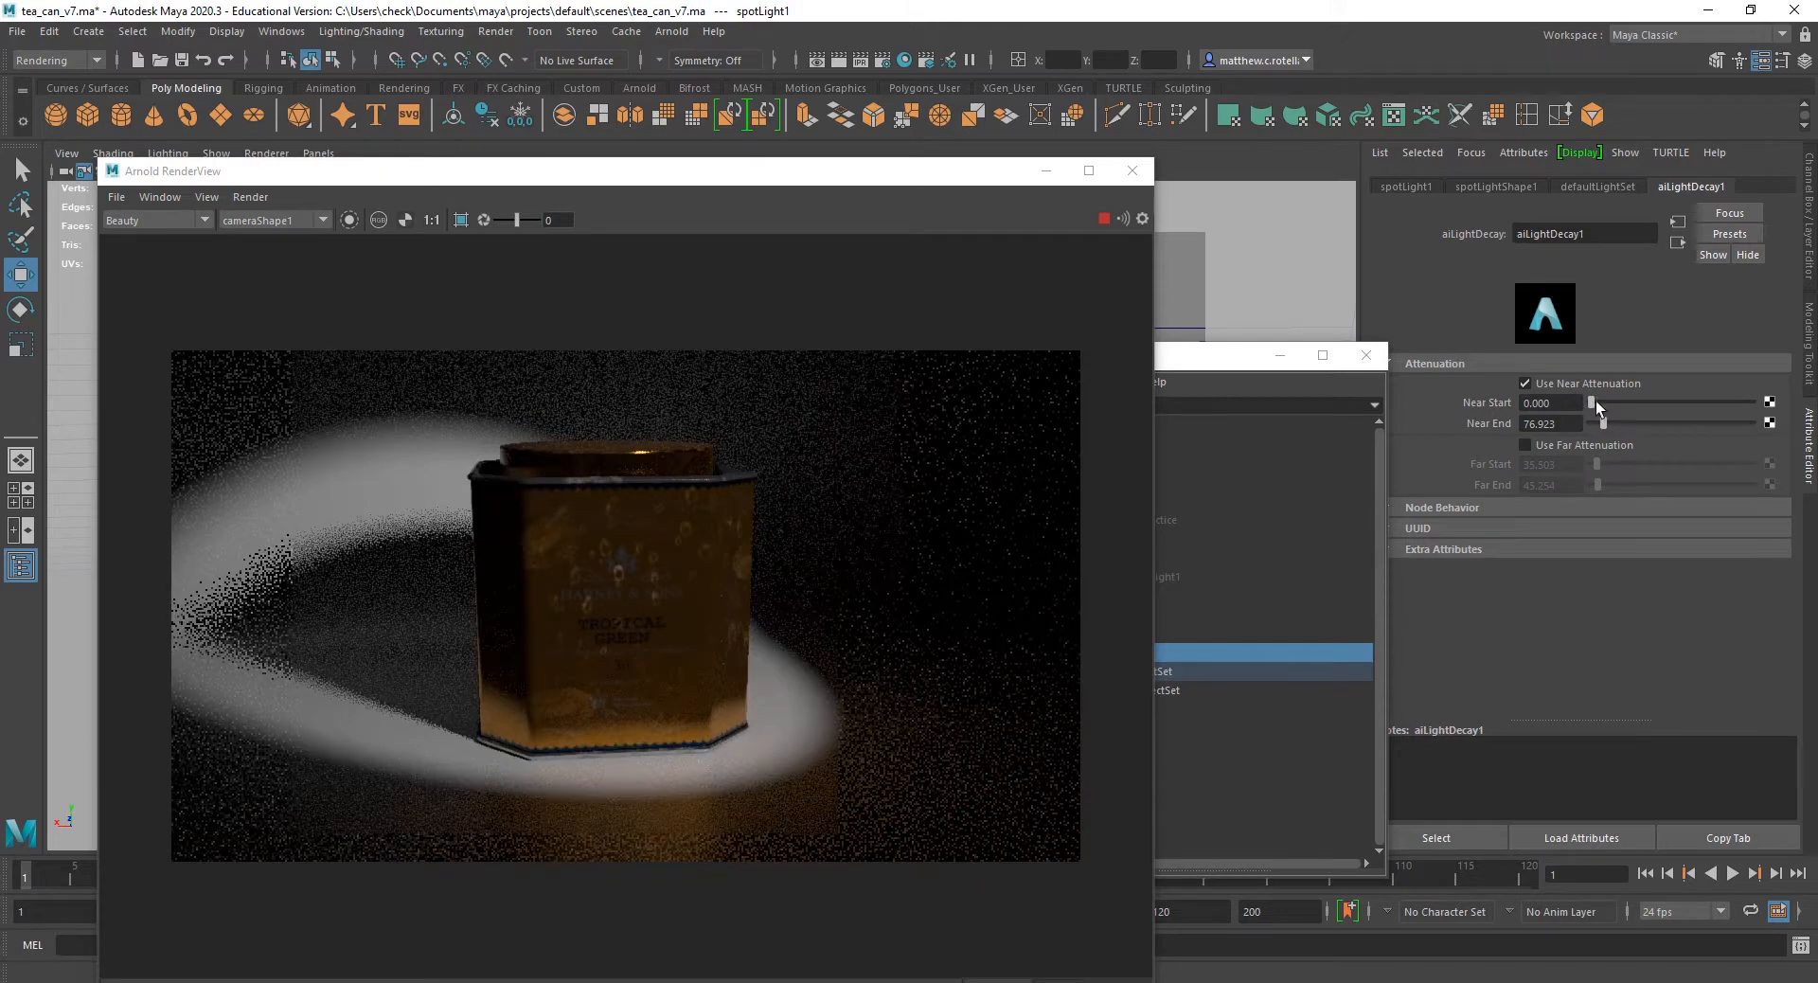
drag(1602, 401, 1594, 401)
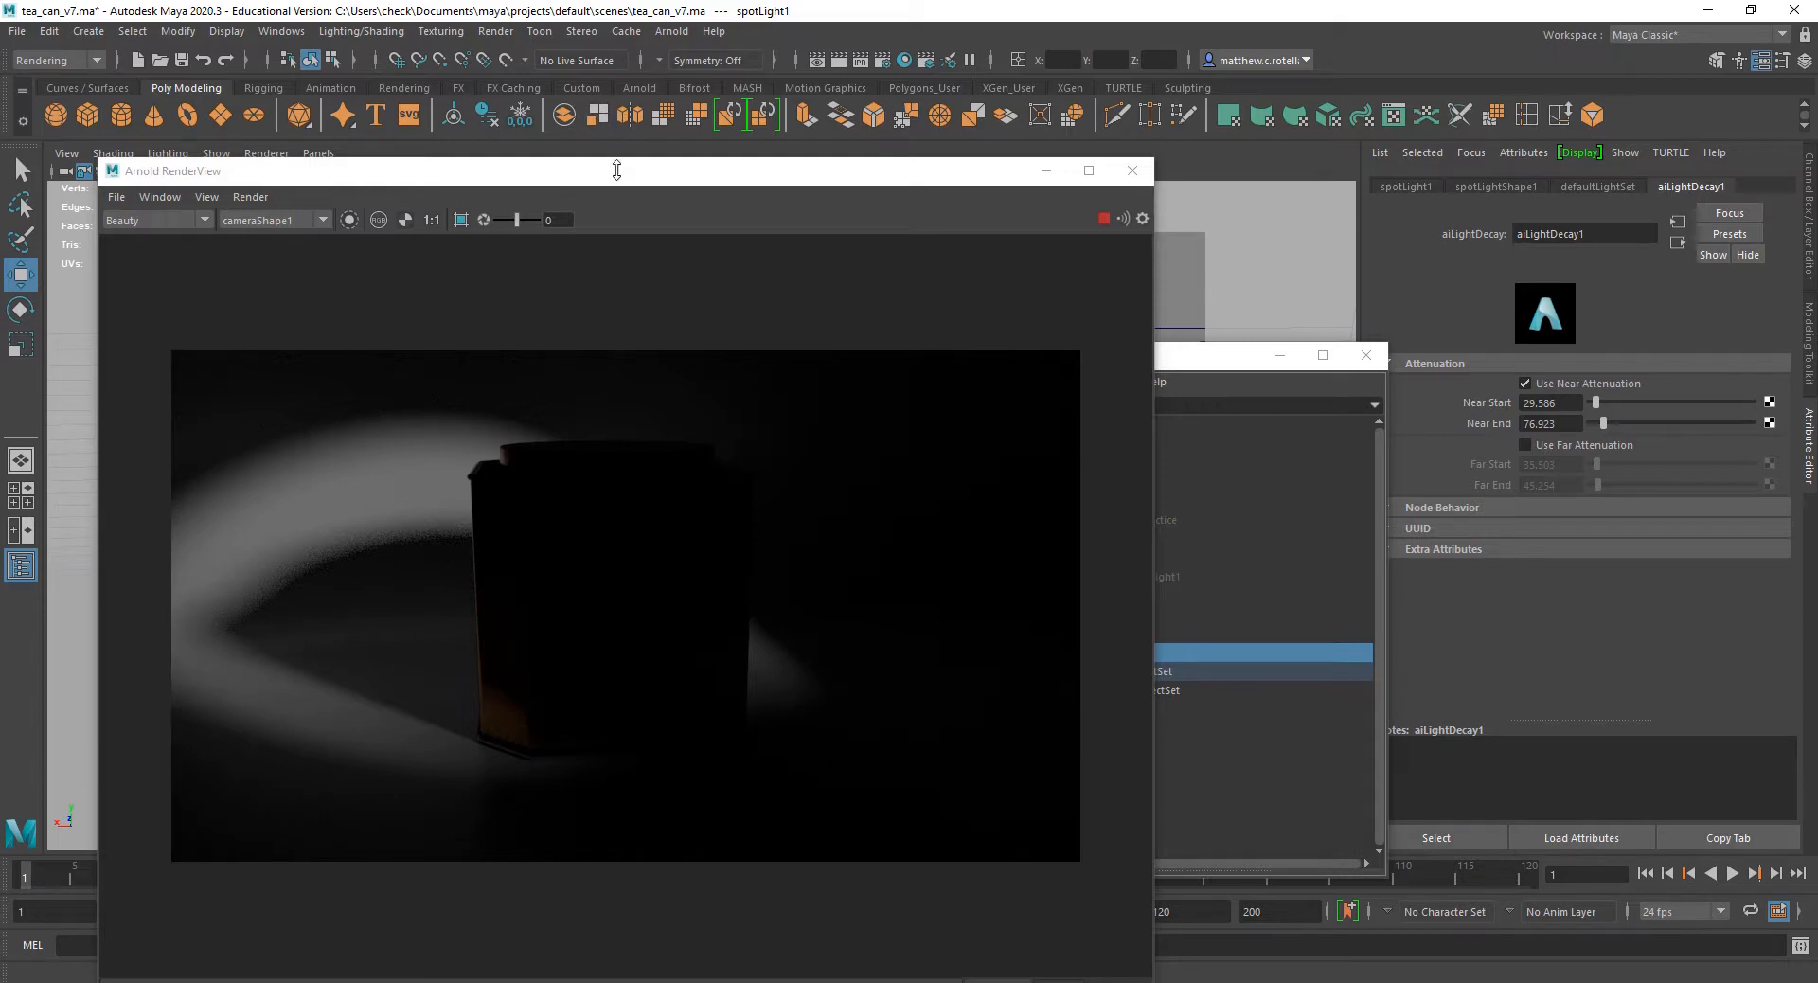
Move the render view aside and disconnect aiLightDecay1 from the spot light's filters.
drag(623, 179, 0, 119)
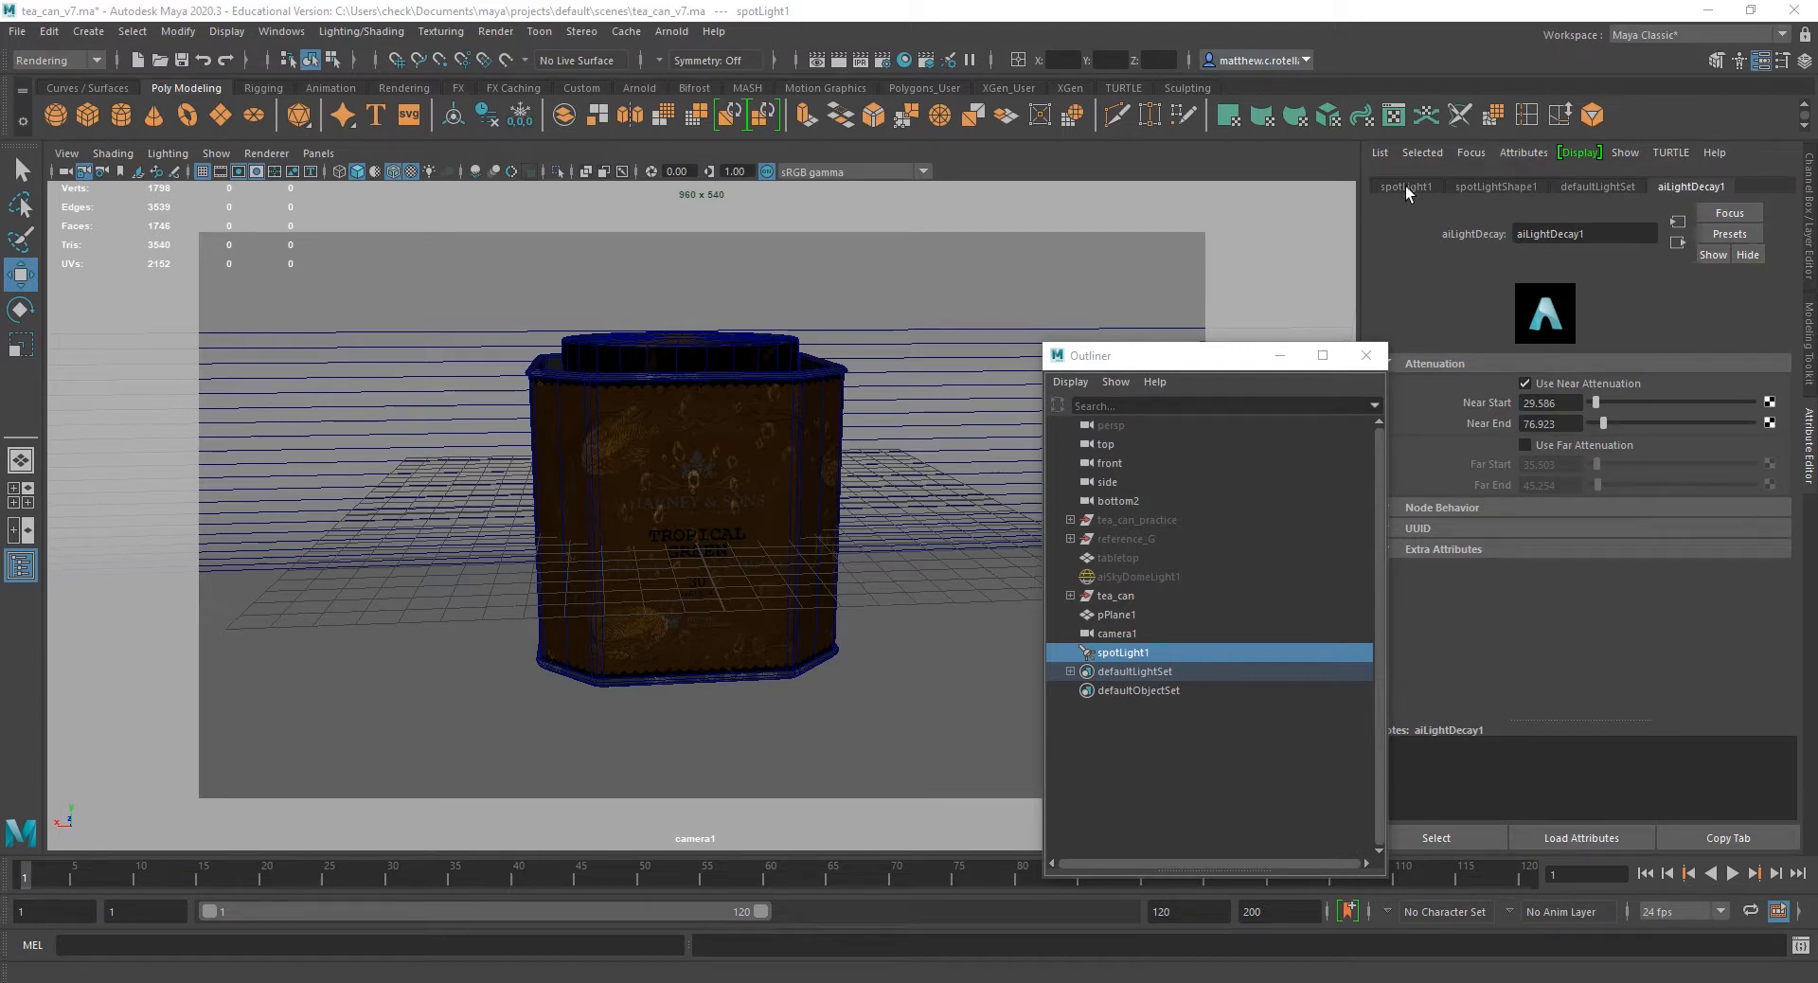
click(1472, 188)
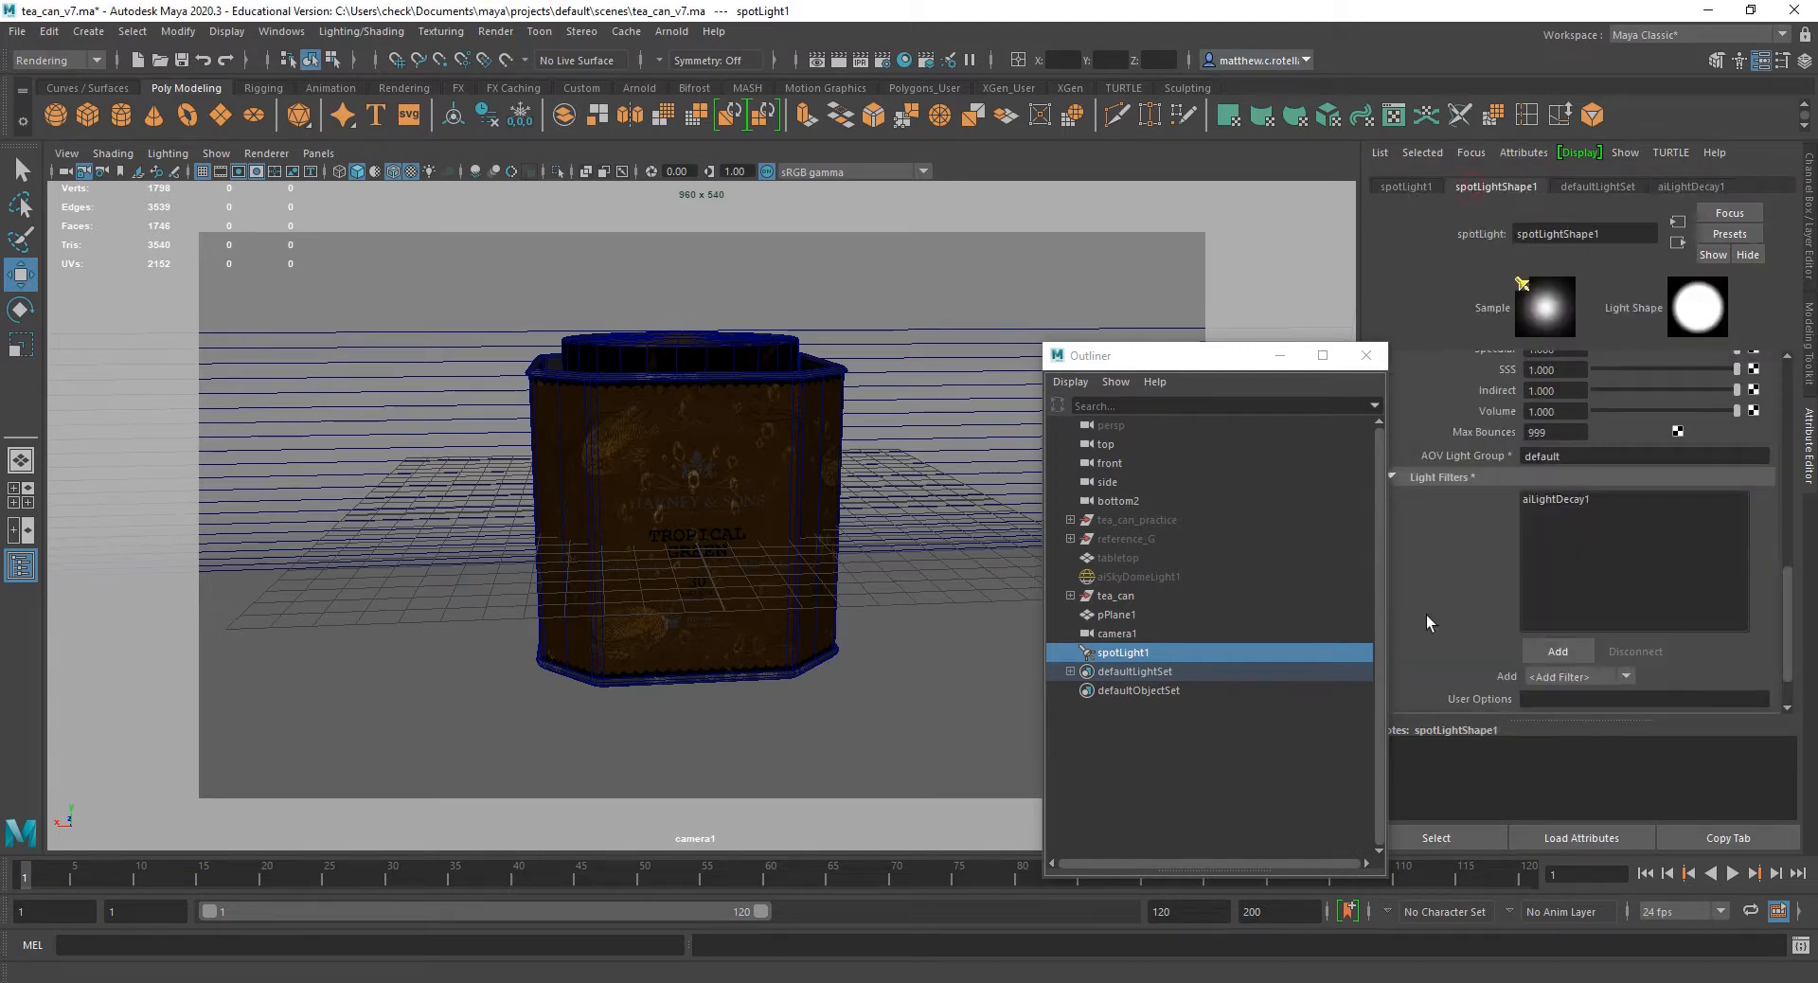
click(1568, 500)
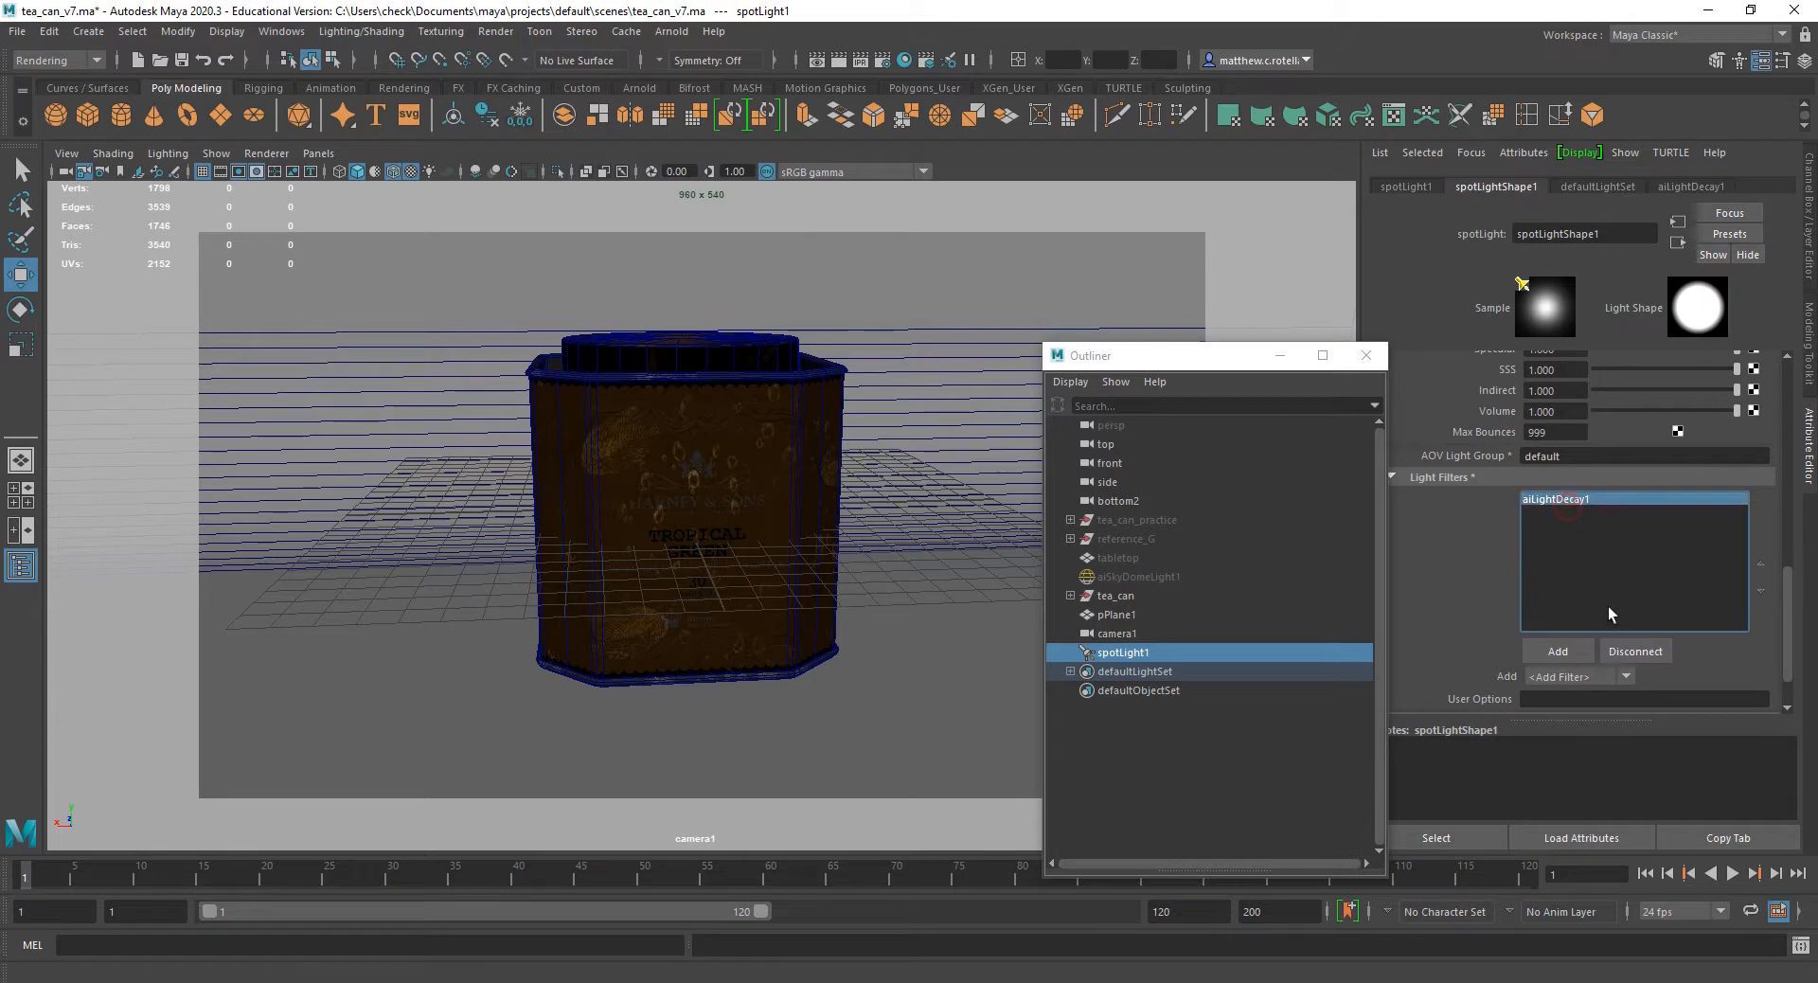
click(1628, 653)
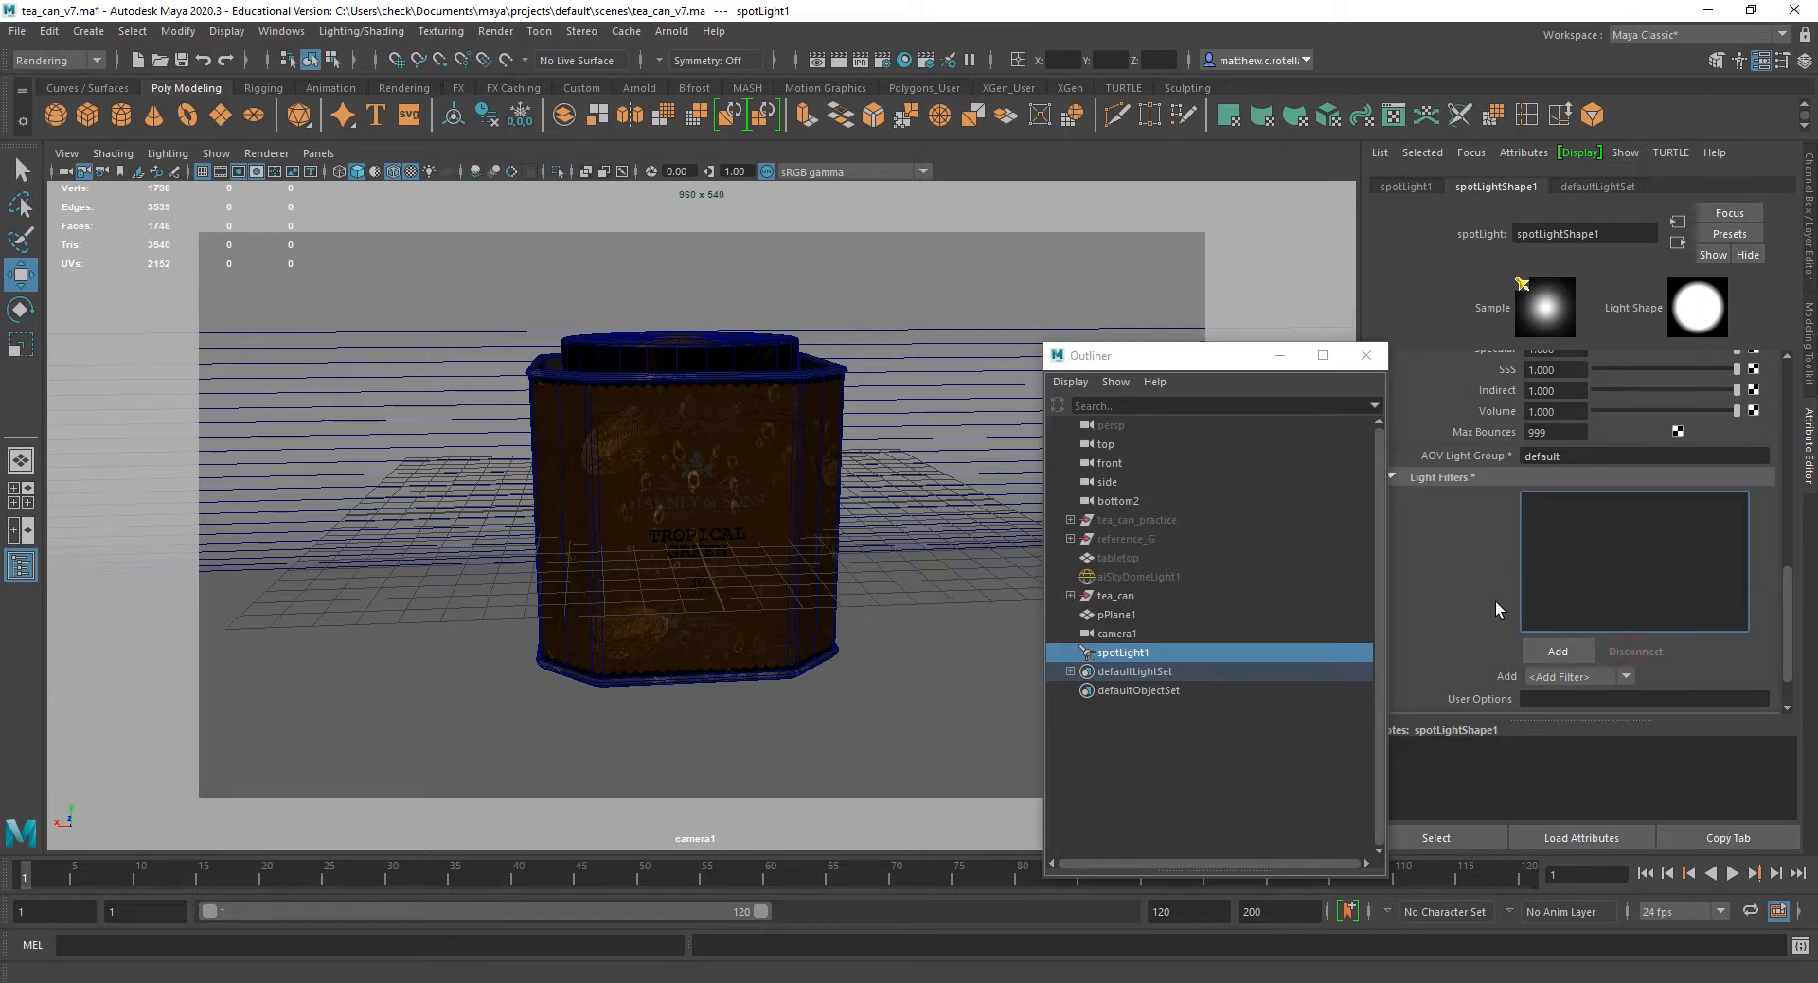
Add a Gobo light filter to the spot light and open its attributes with the render view alongside.
click(1558, 652)
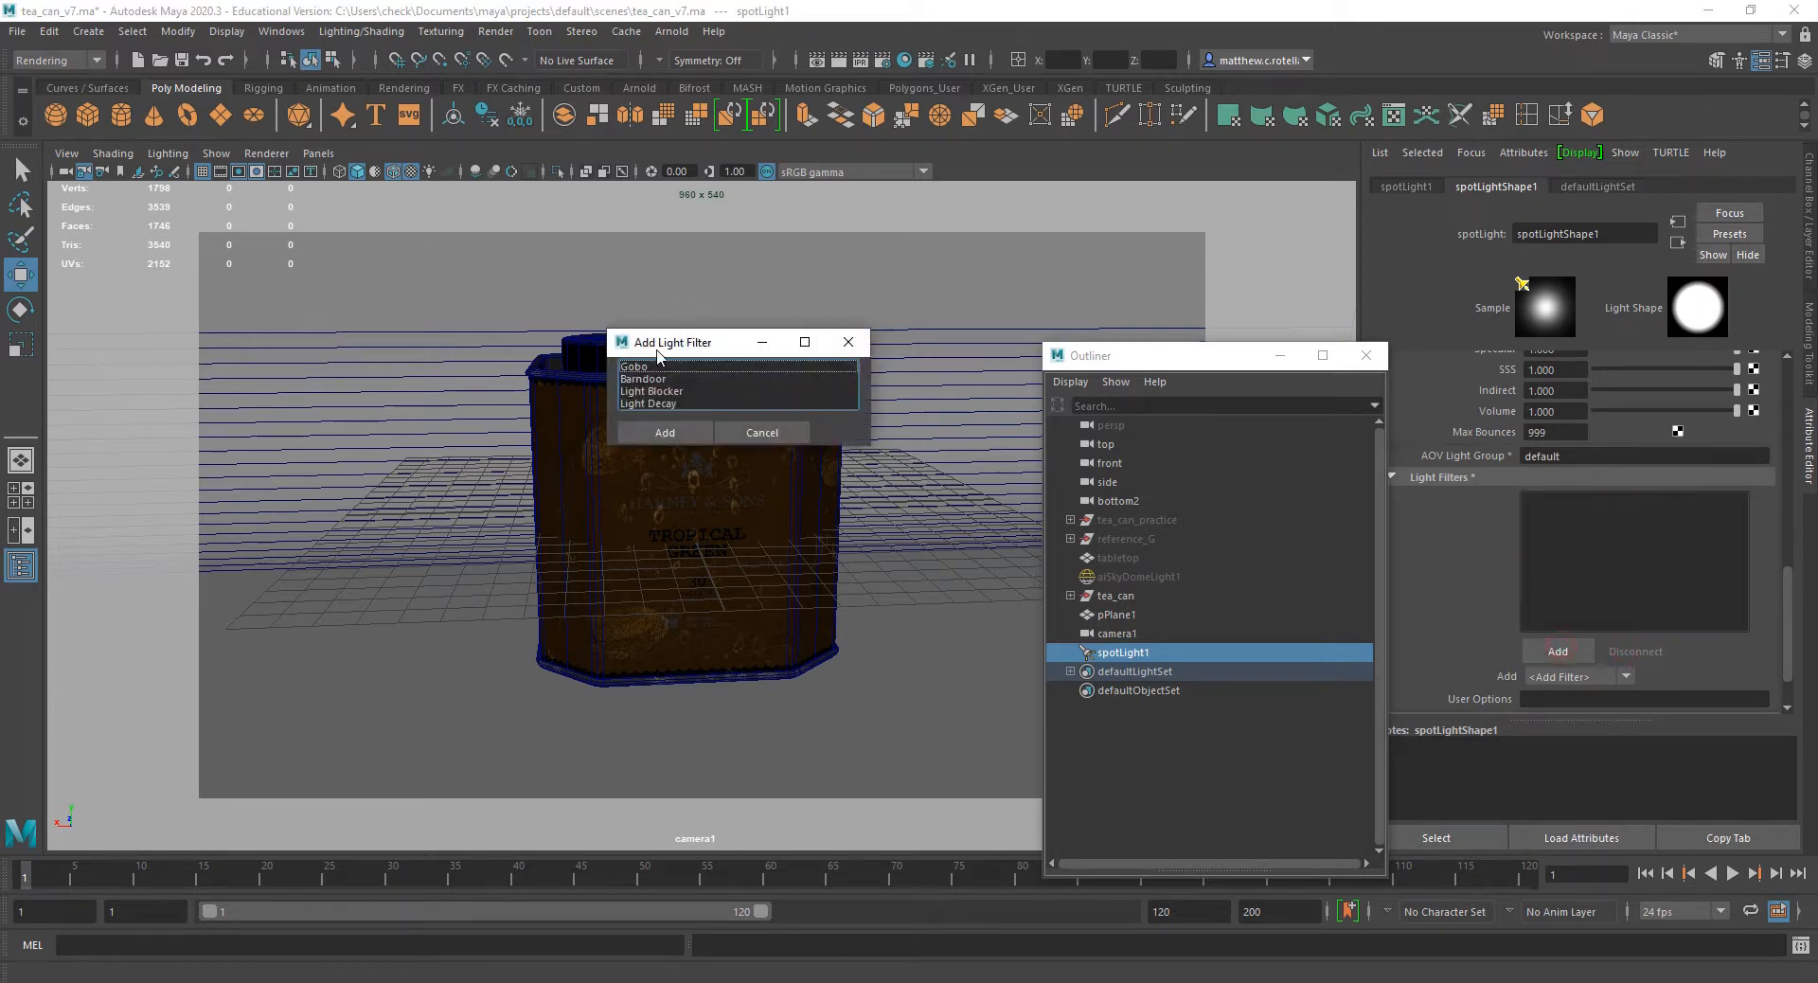
click(638, 368)
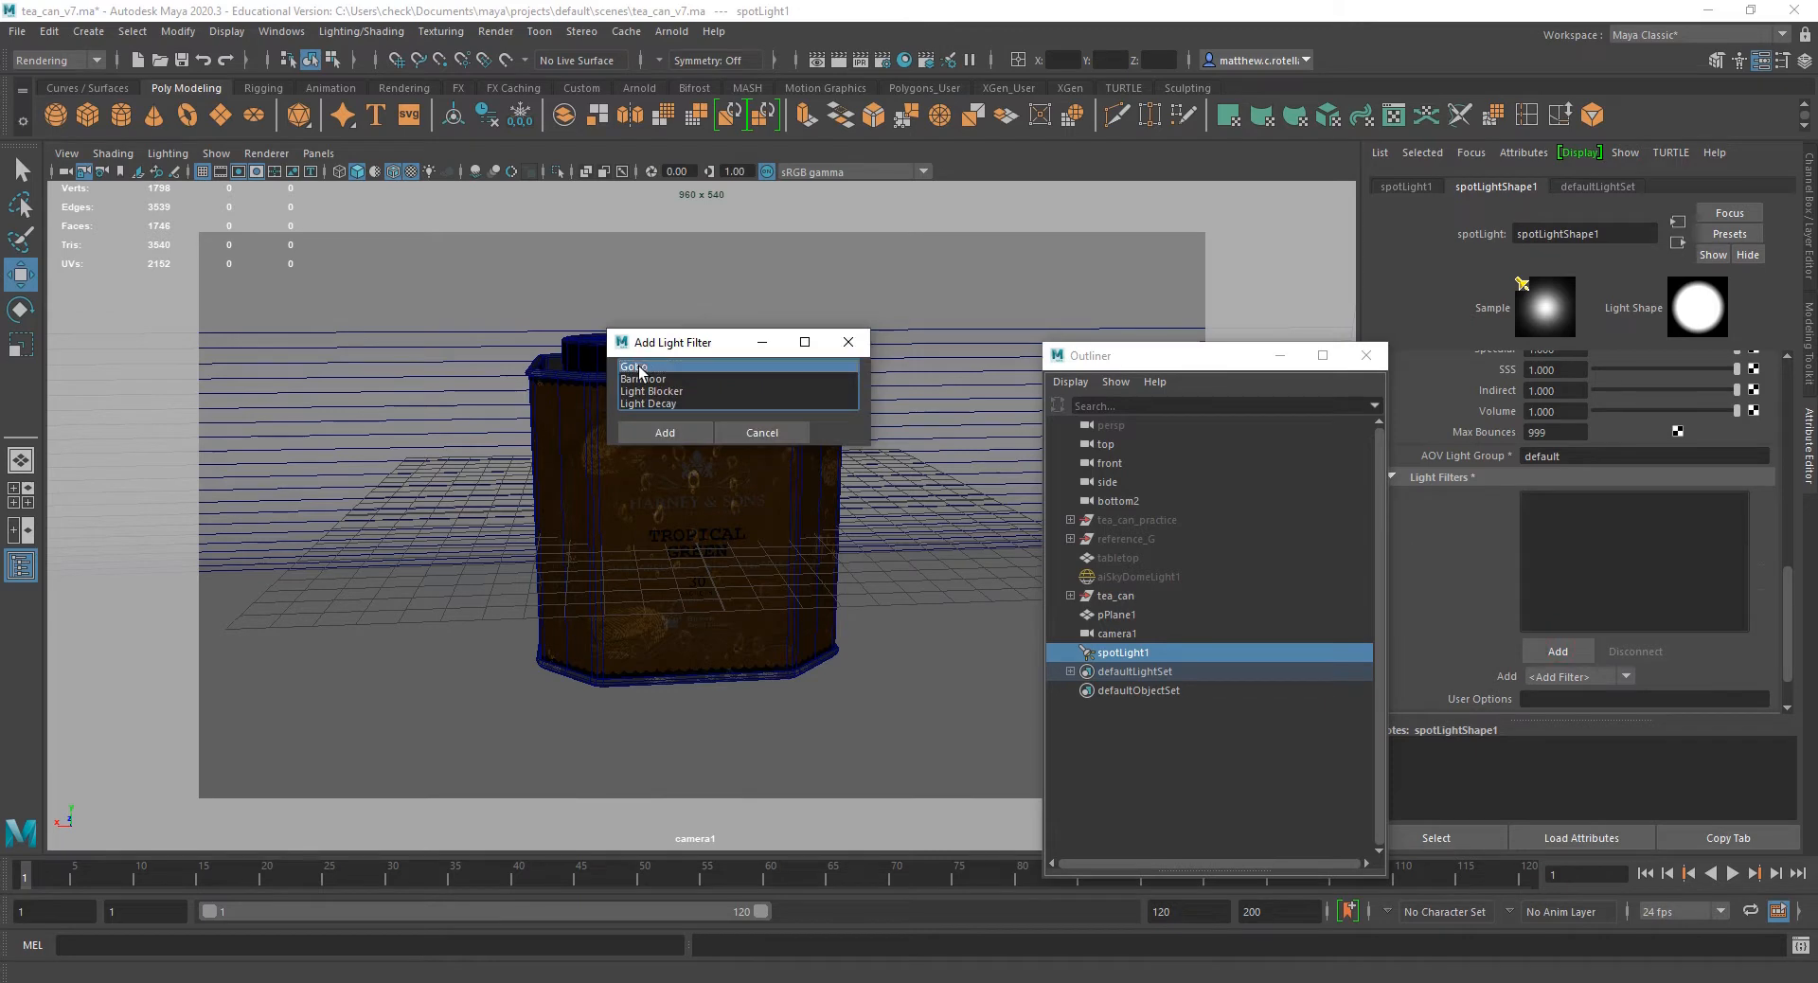
click(663, 433)
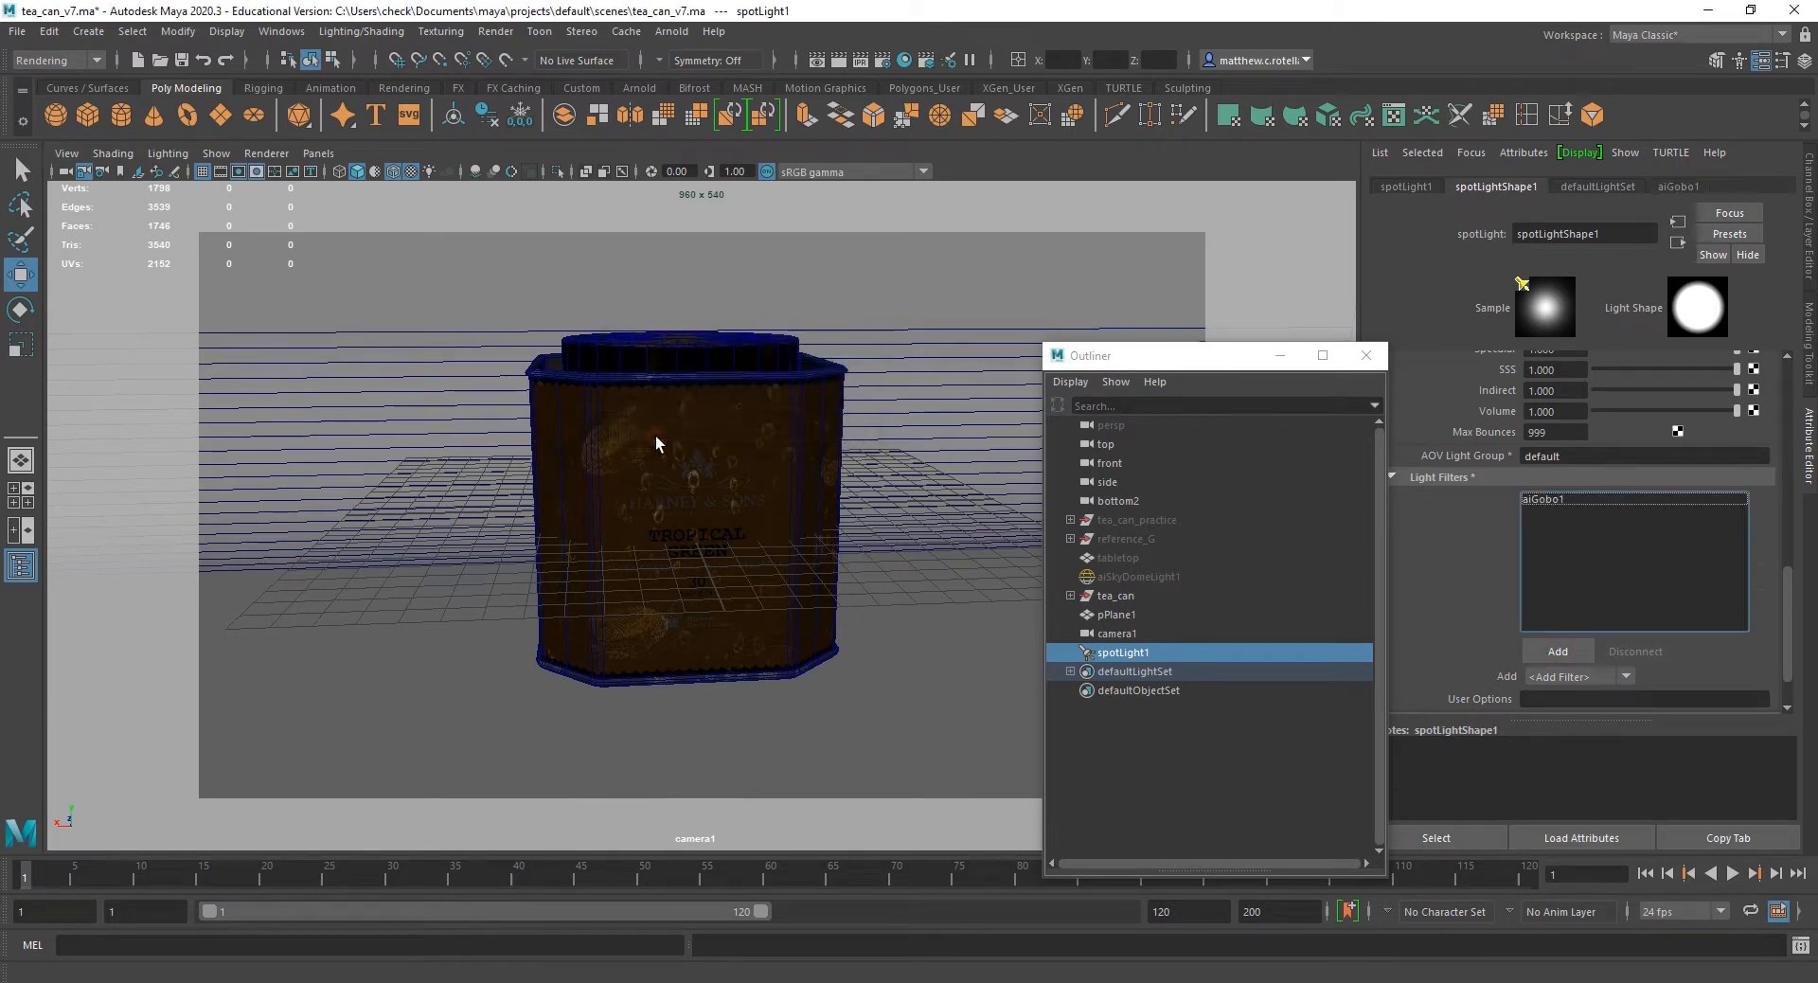
drag(1206, 350, 0, 313)
drag(0, 180, 682, 231)
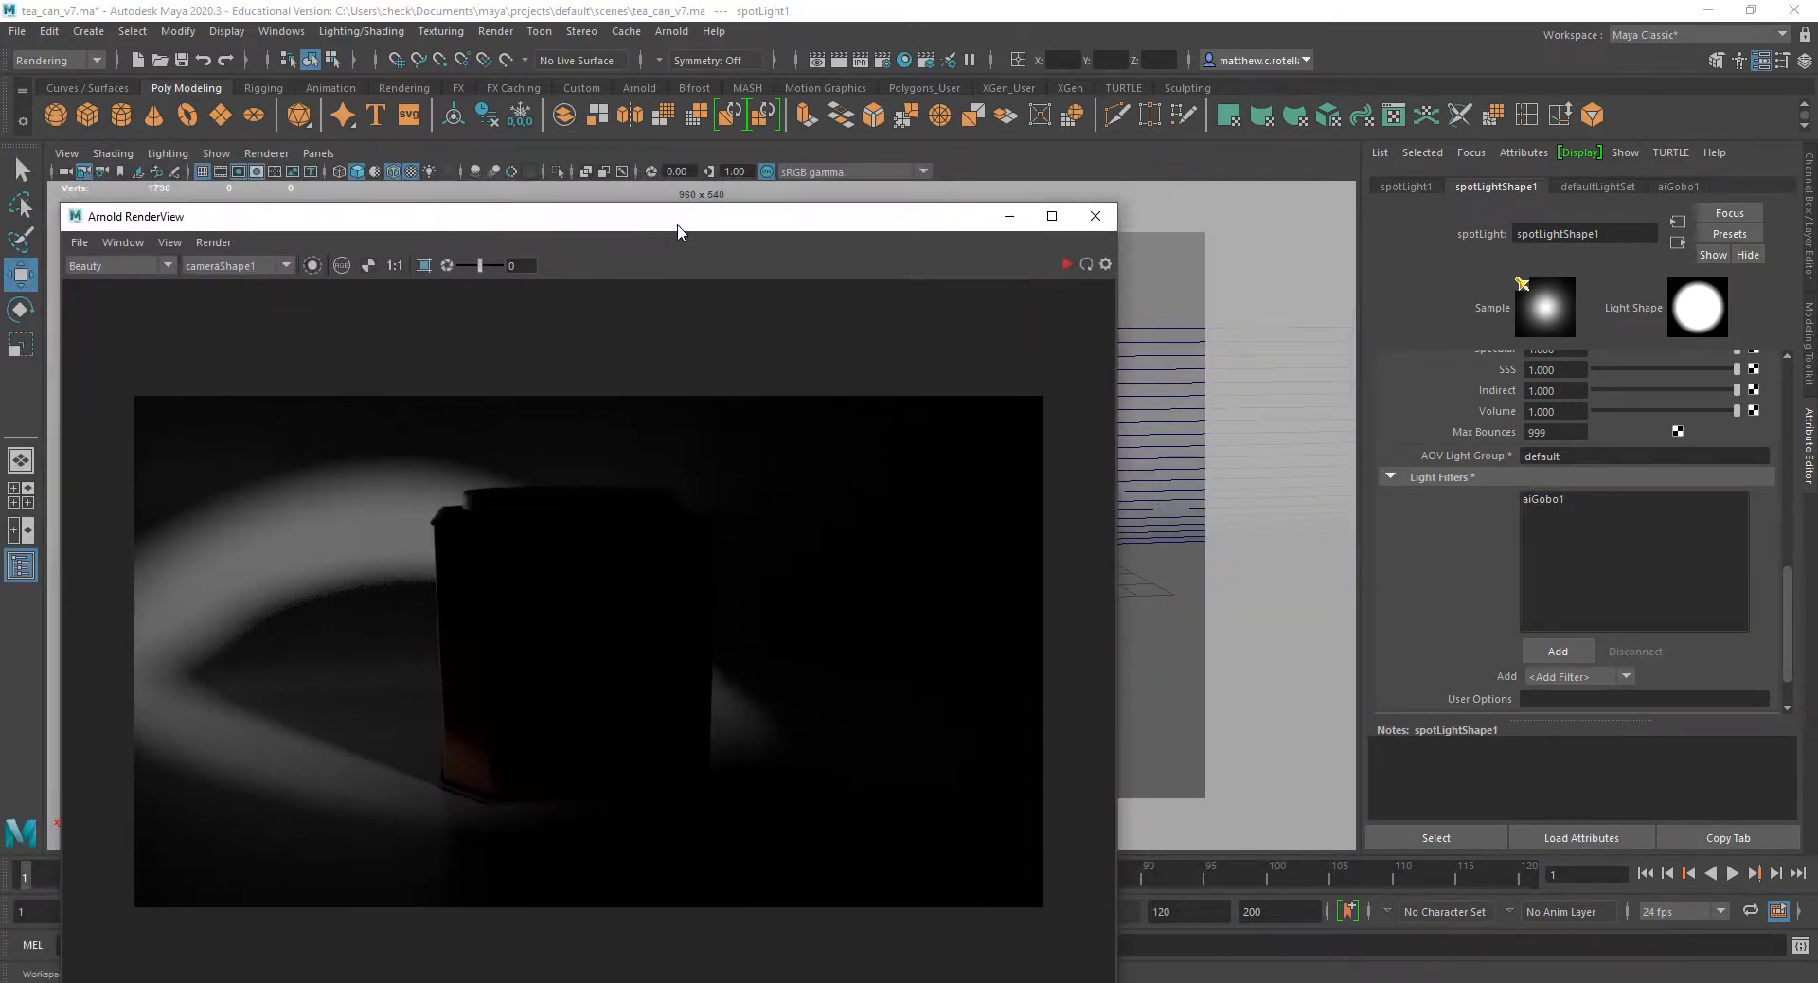
click(1547, 498)
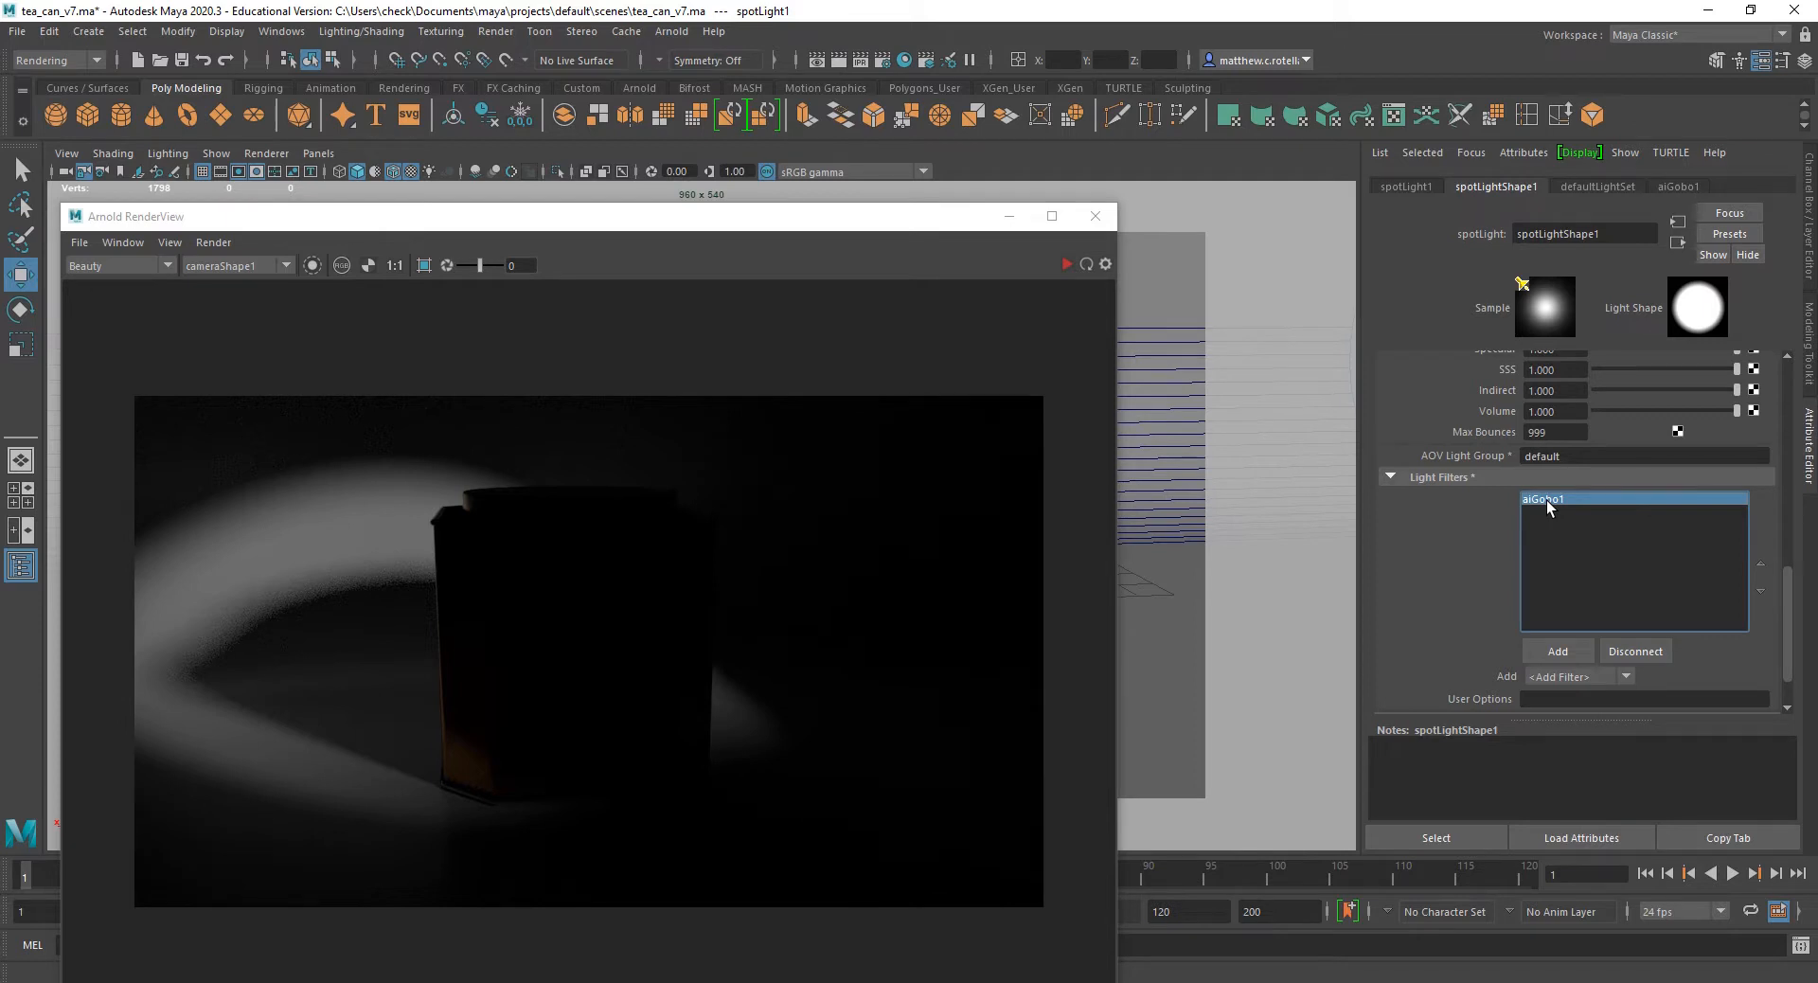
click(1692, 184)
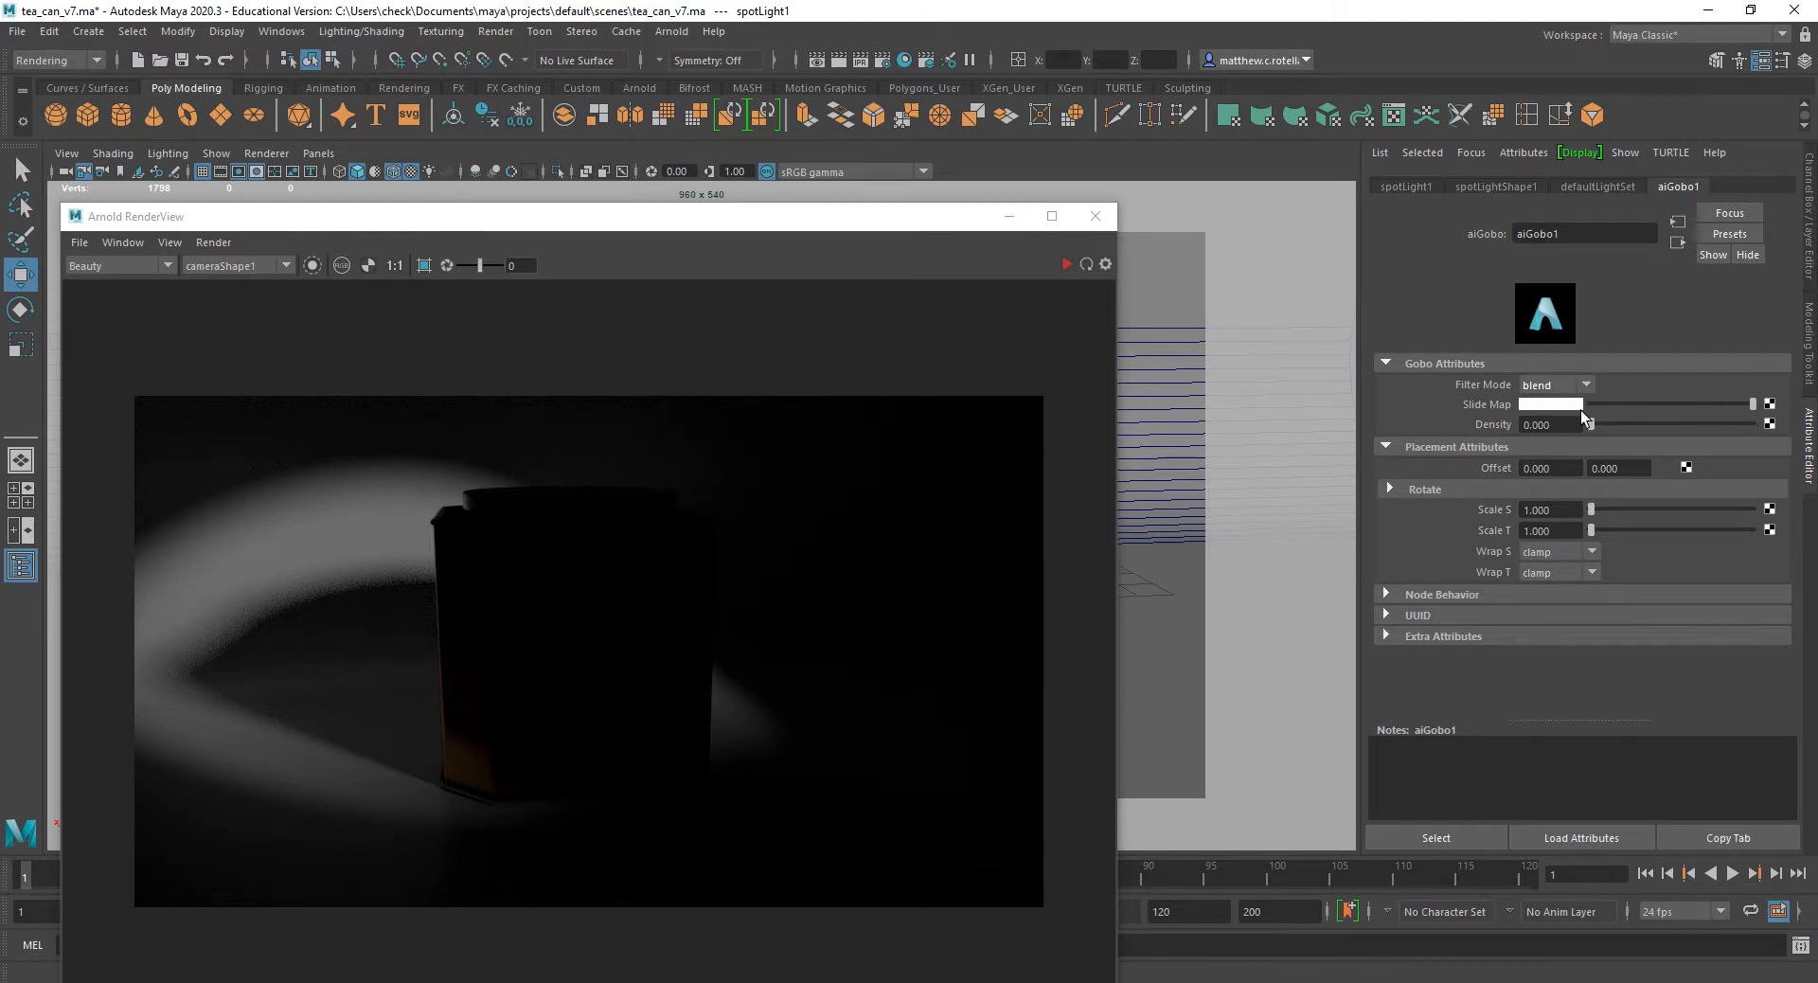
drag(732, 213, 749, 164)
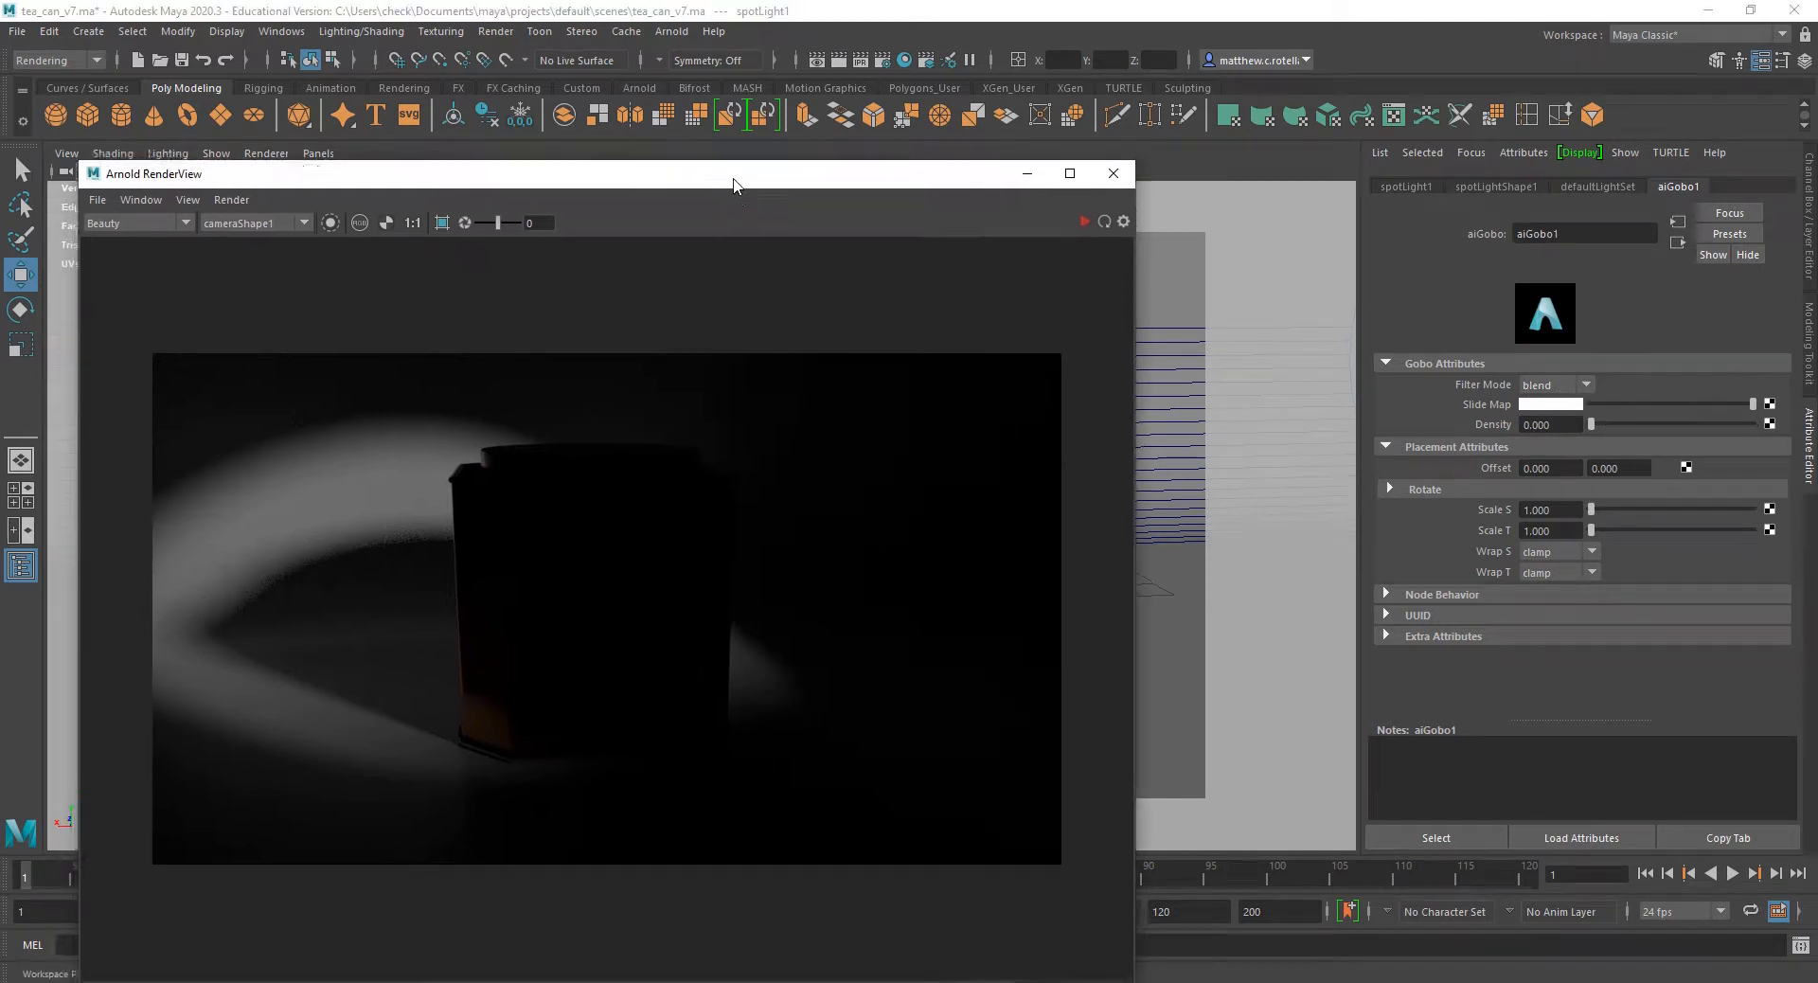
Connect a File texture to the gobo's Slide Map and load window.jpg from the sourceimages folder.
click(1770, 406)
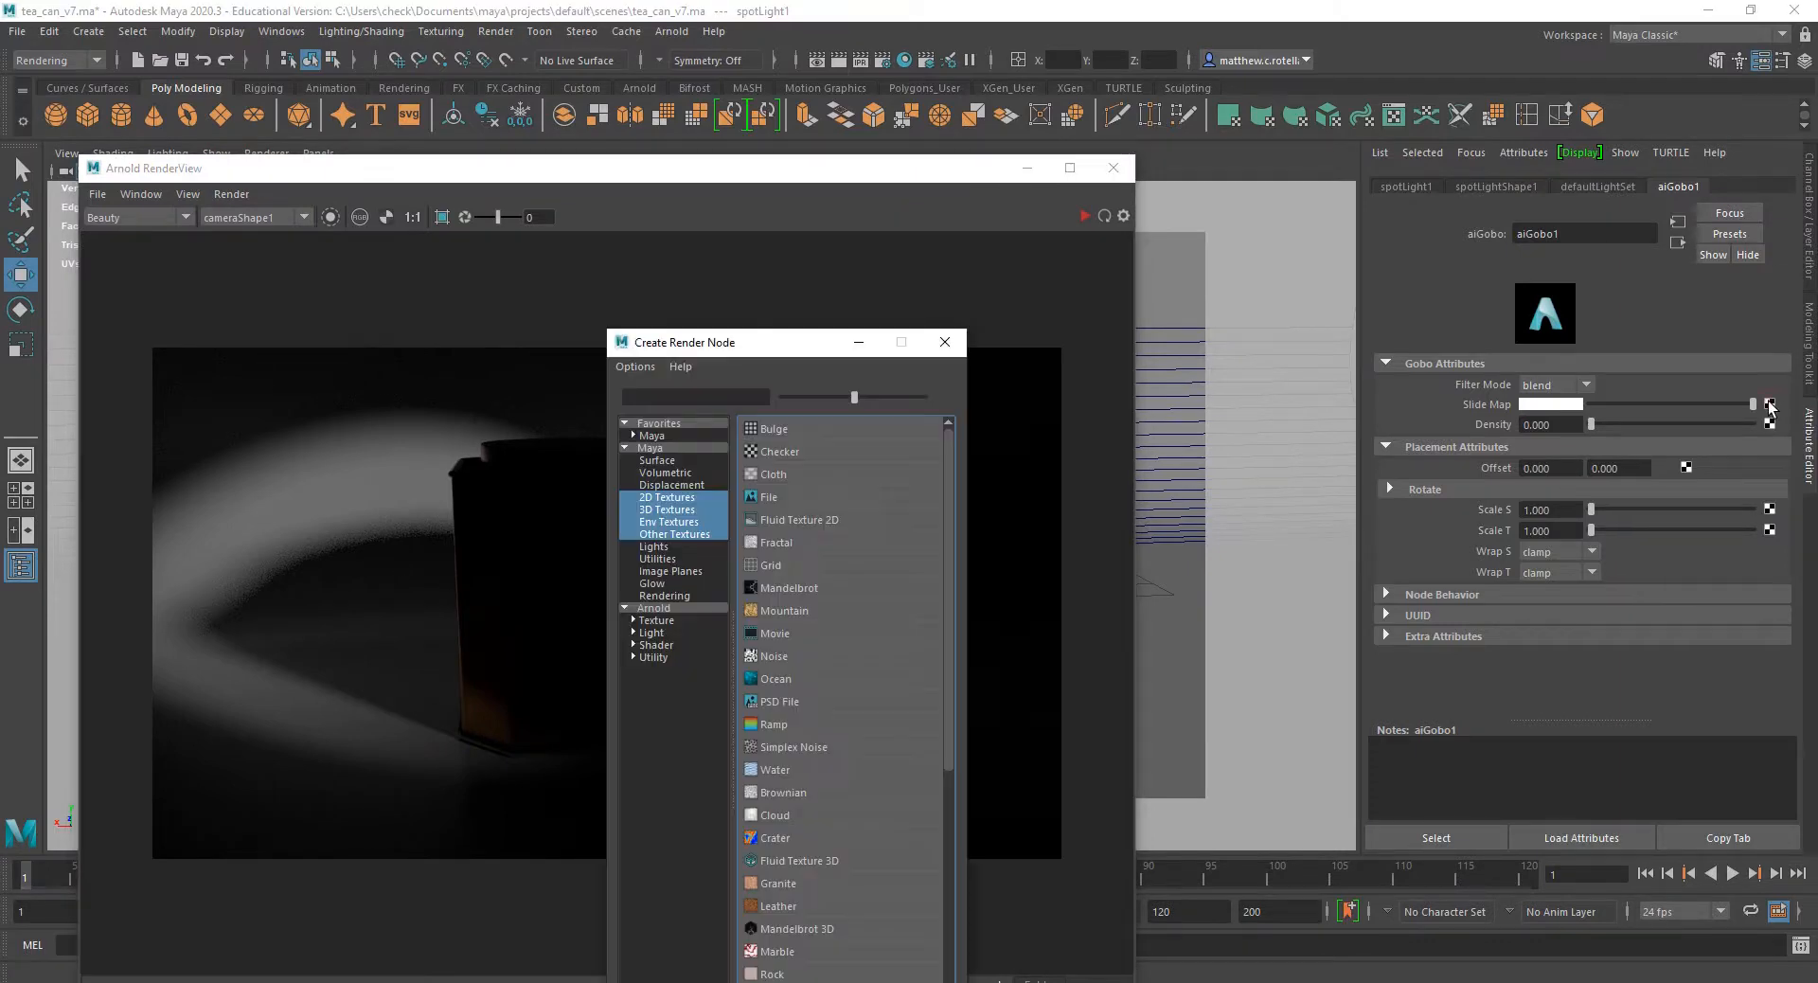
click(783, 494)
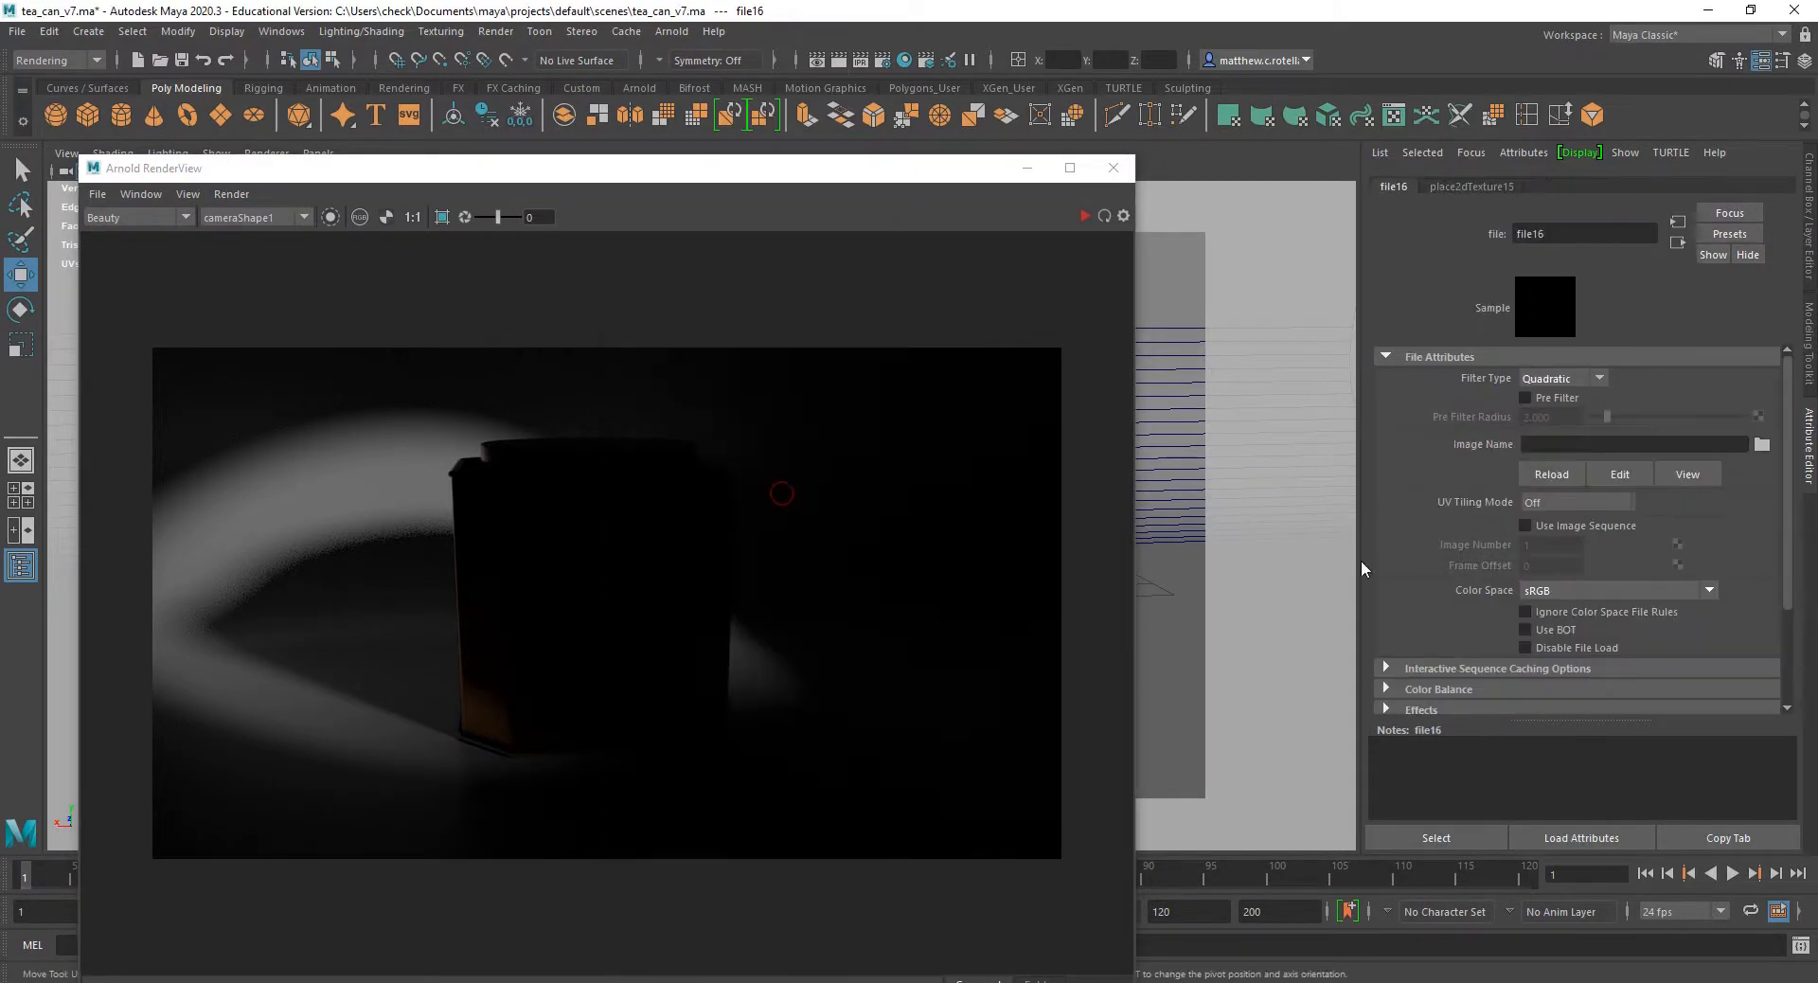
click(1761, 444)
scroll(620, 512, down, 10)
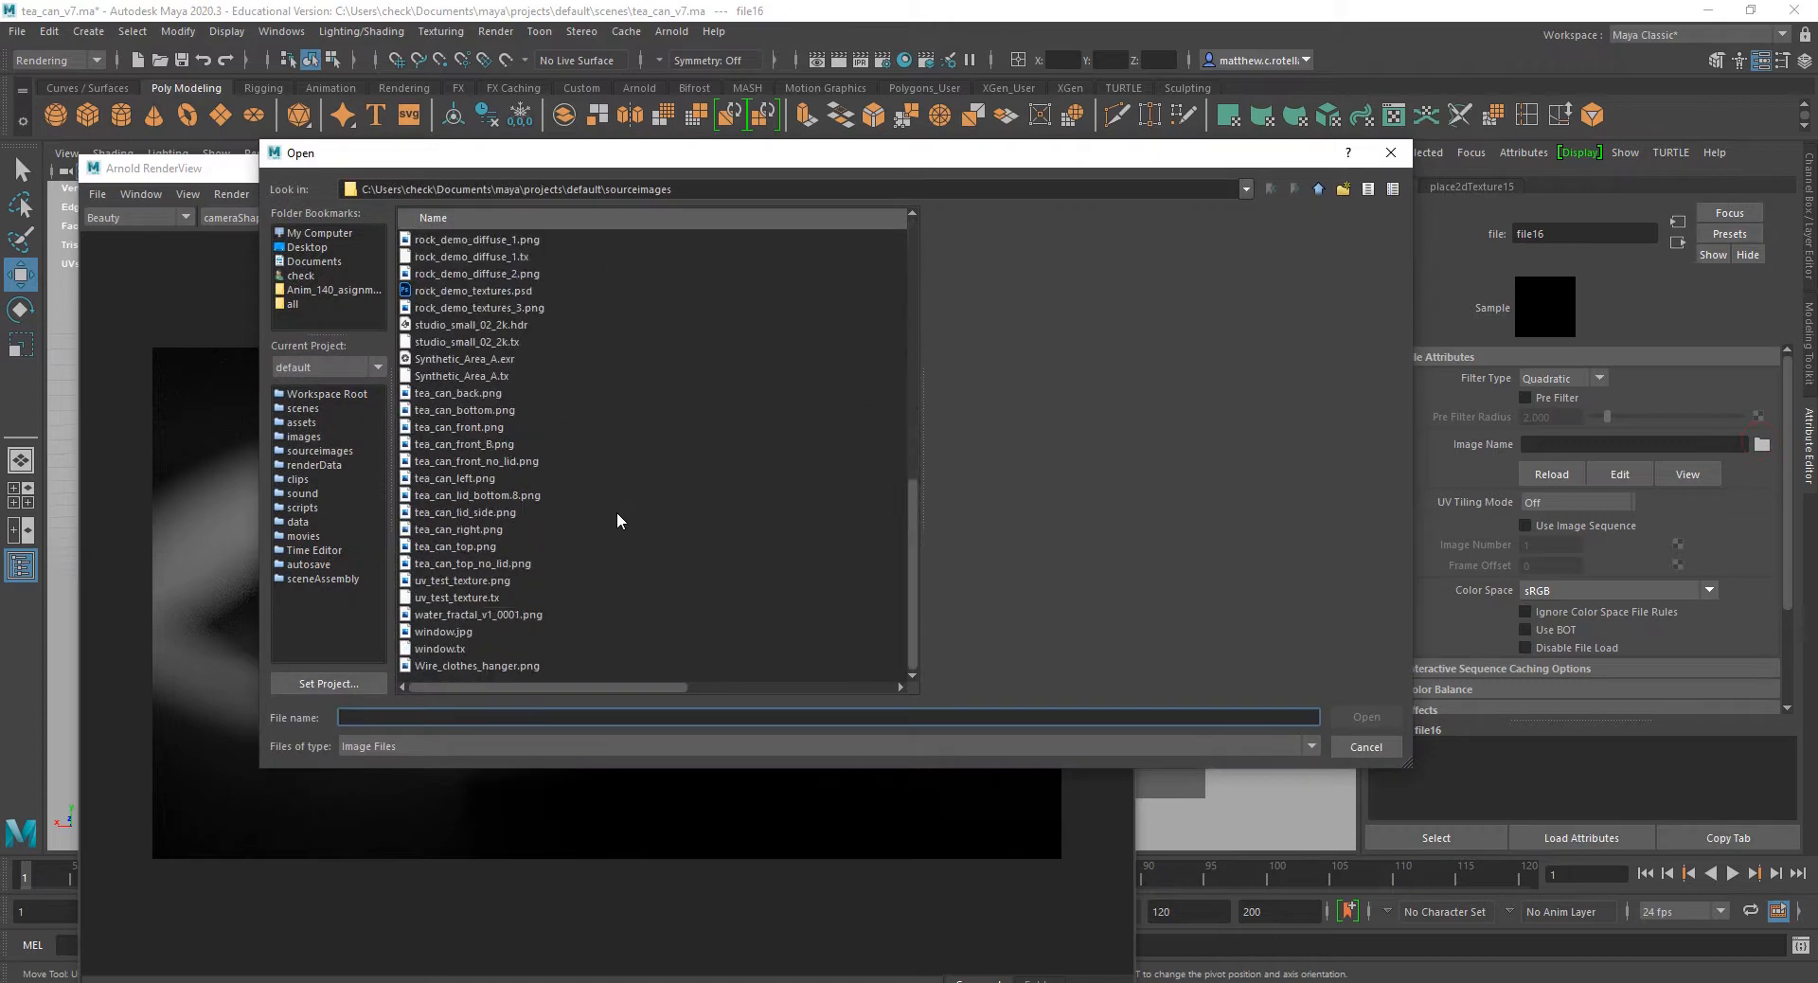
click(441, 633)
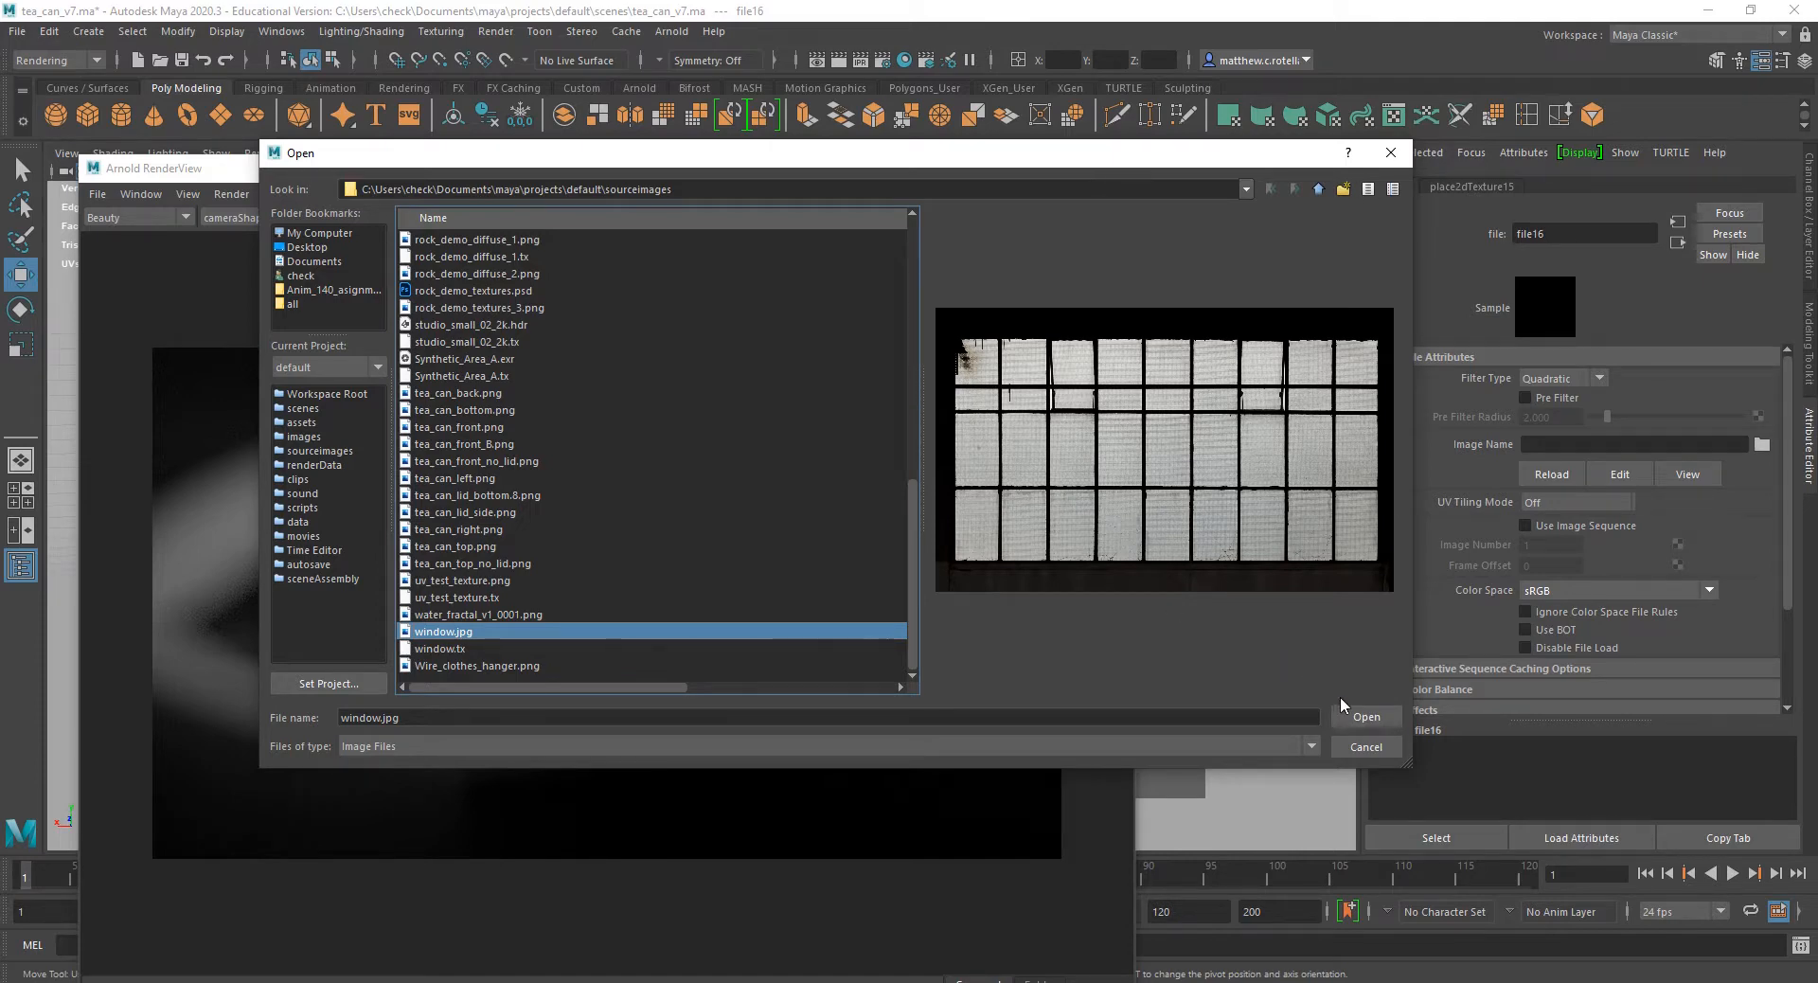
click(1356, 717)
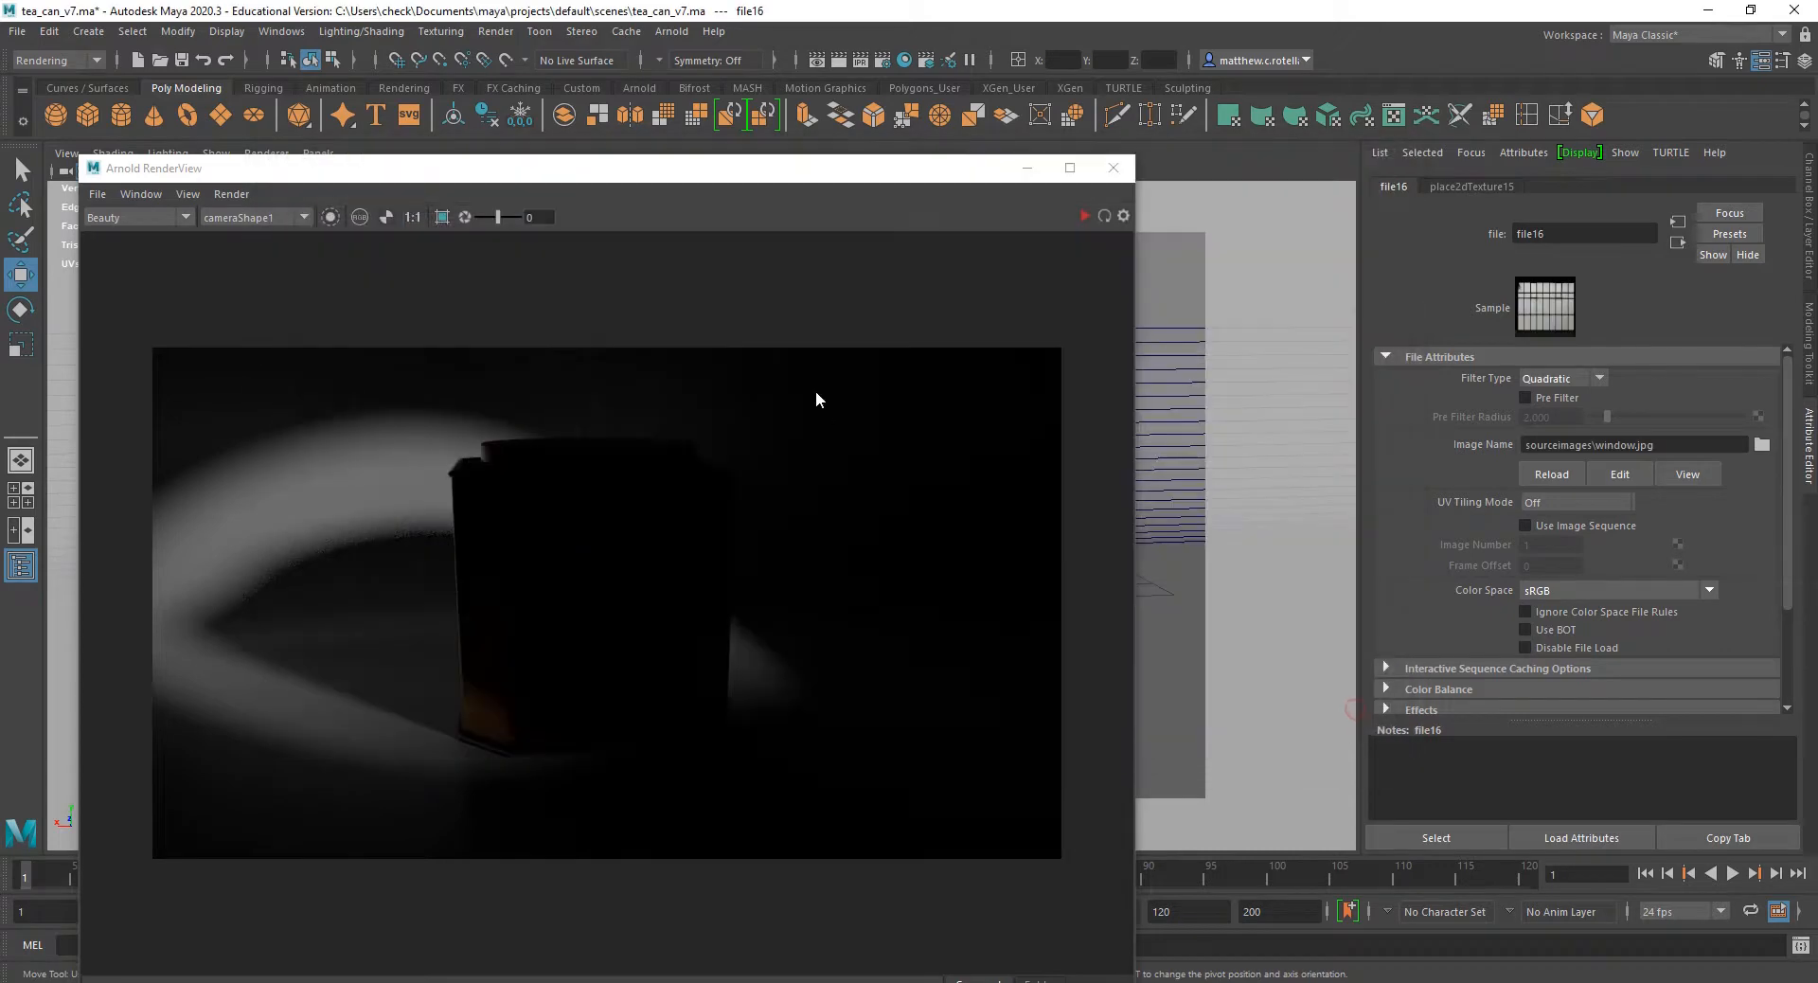
Return to the gobo filter's attributes and refresh the Arnold render with the window image projected.
drag(569, 169, 591, 112)
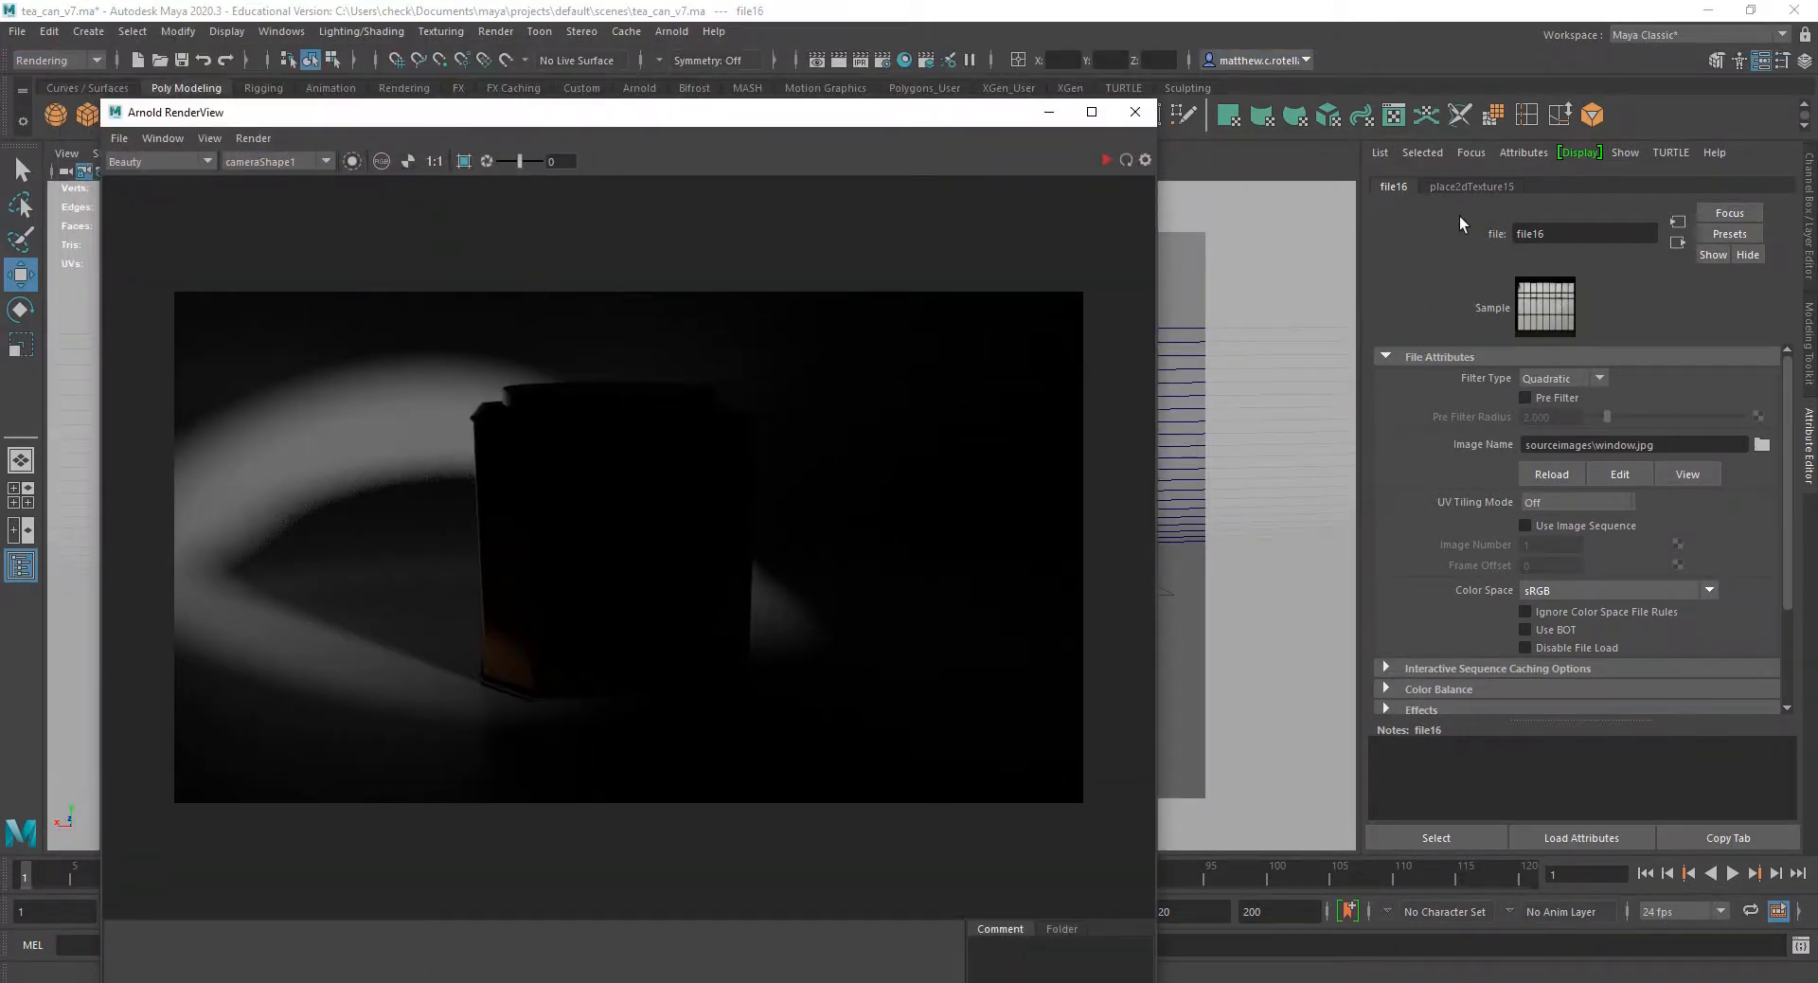
click(1679, 244)
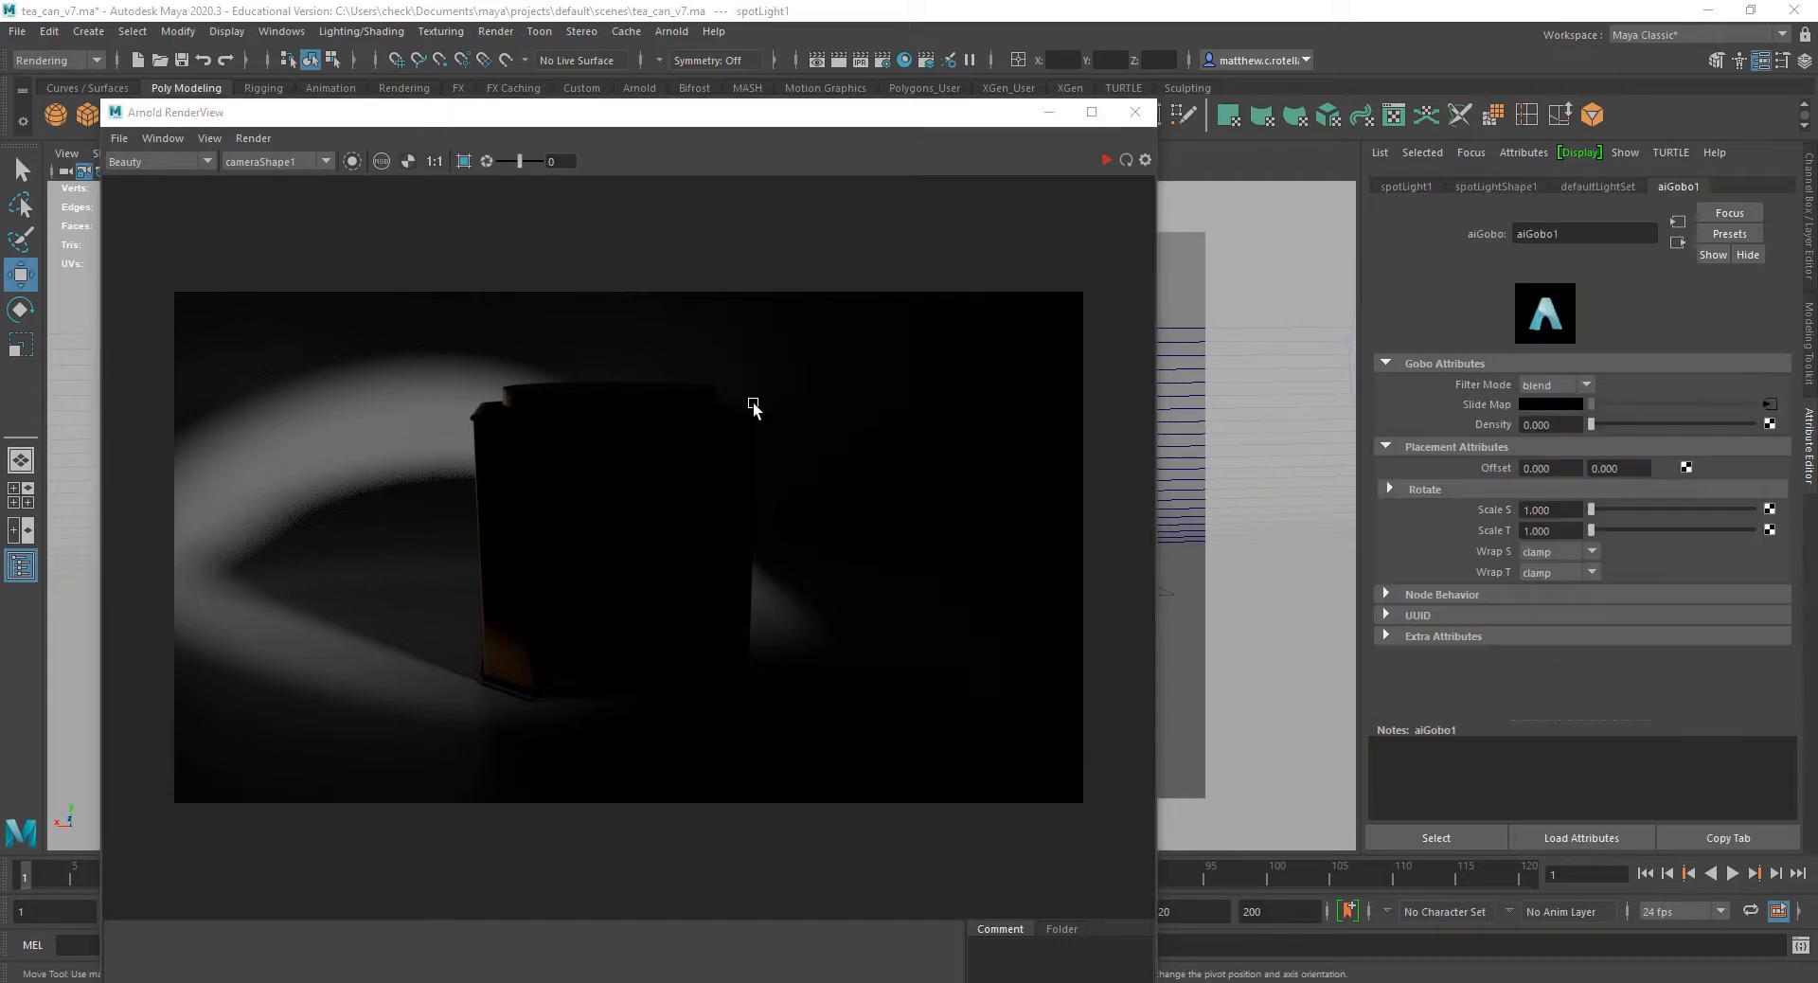
click(254, 138)
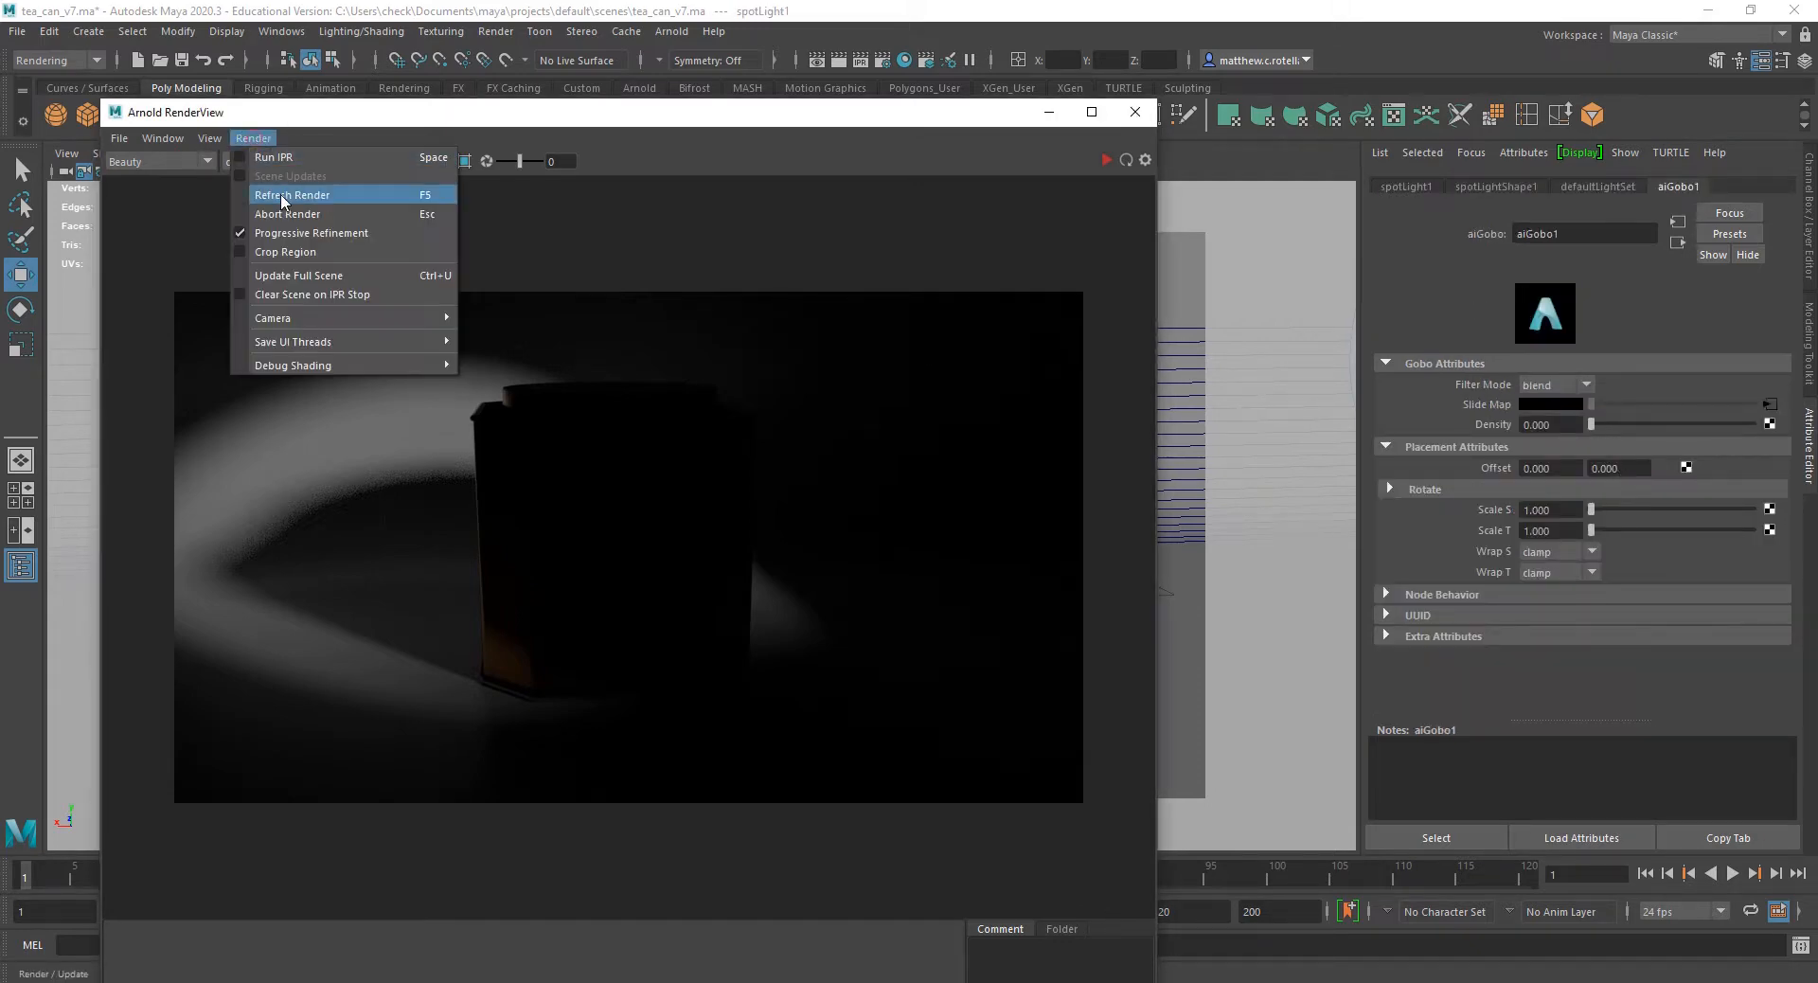
click(280, 193)
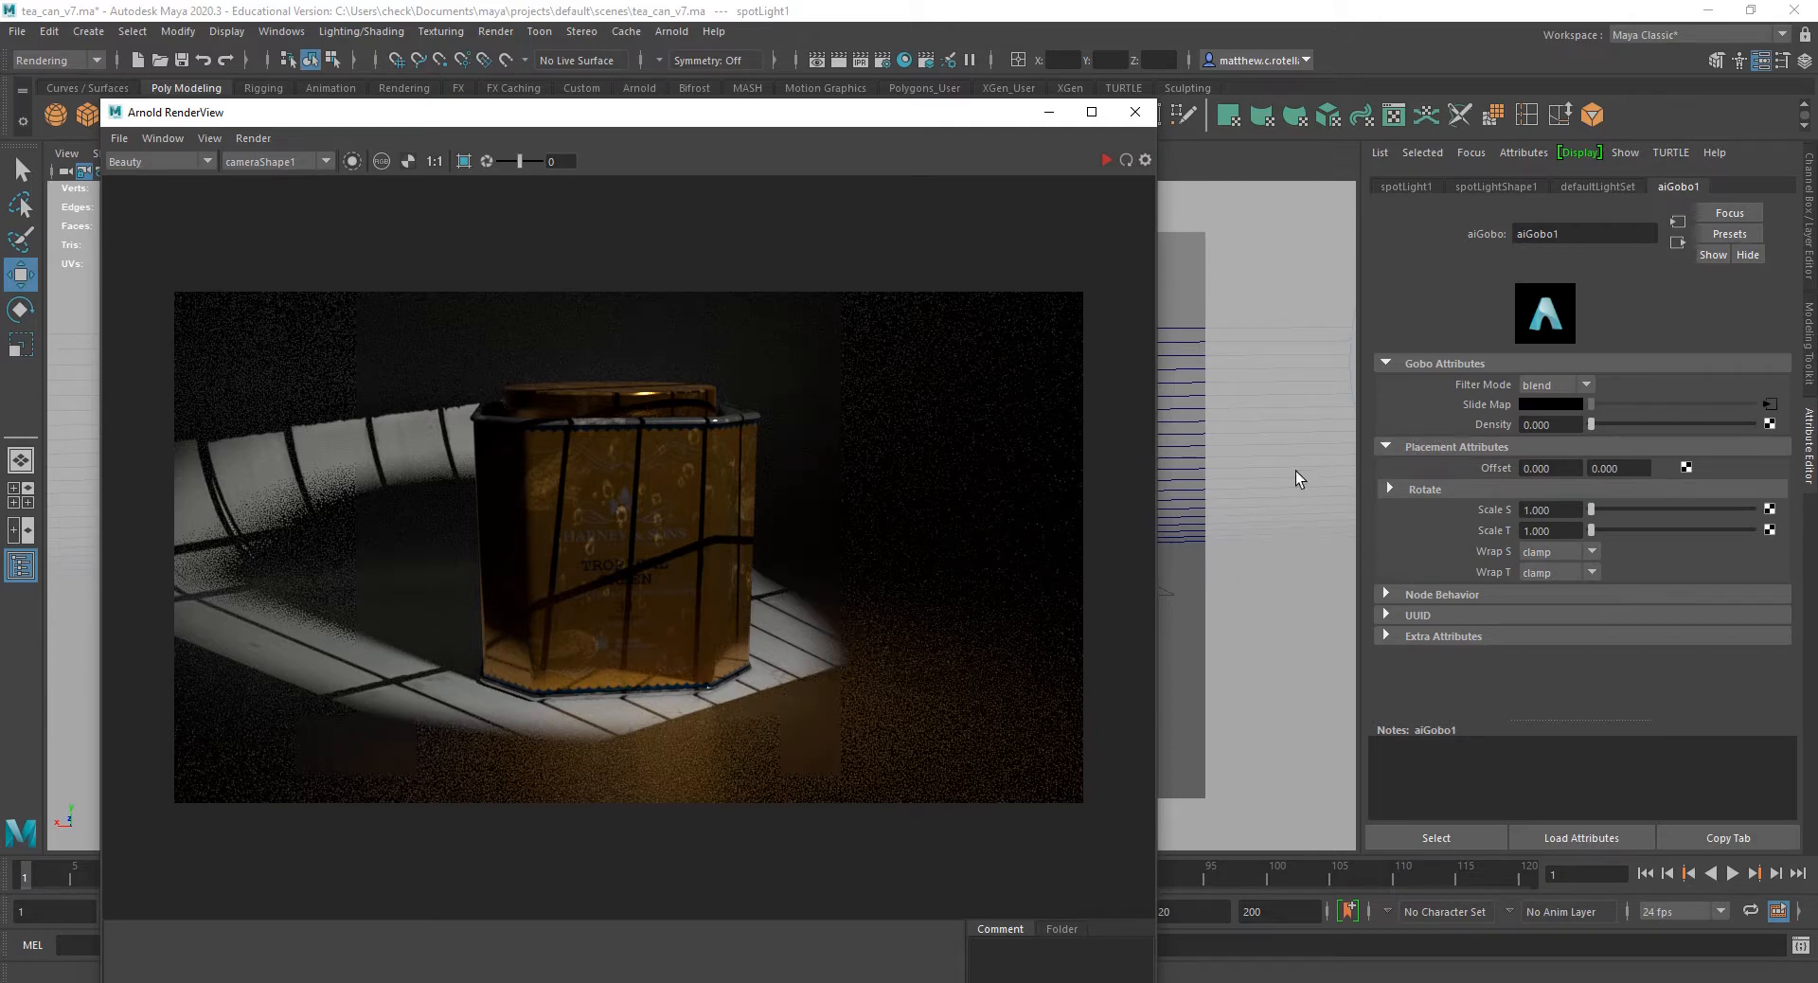
Set the spot light shape's Arnold Roundness to 0 and refresh the render.
click(1485, 186)
scroll(1516, 502, up, 2)
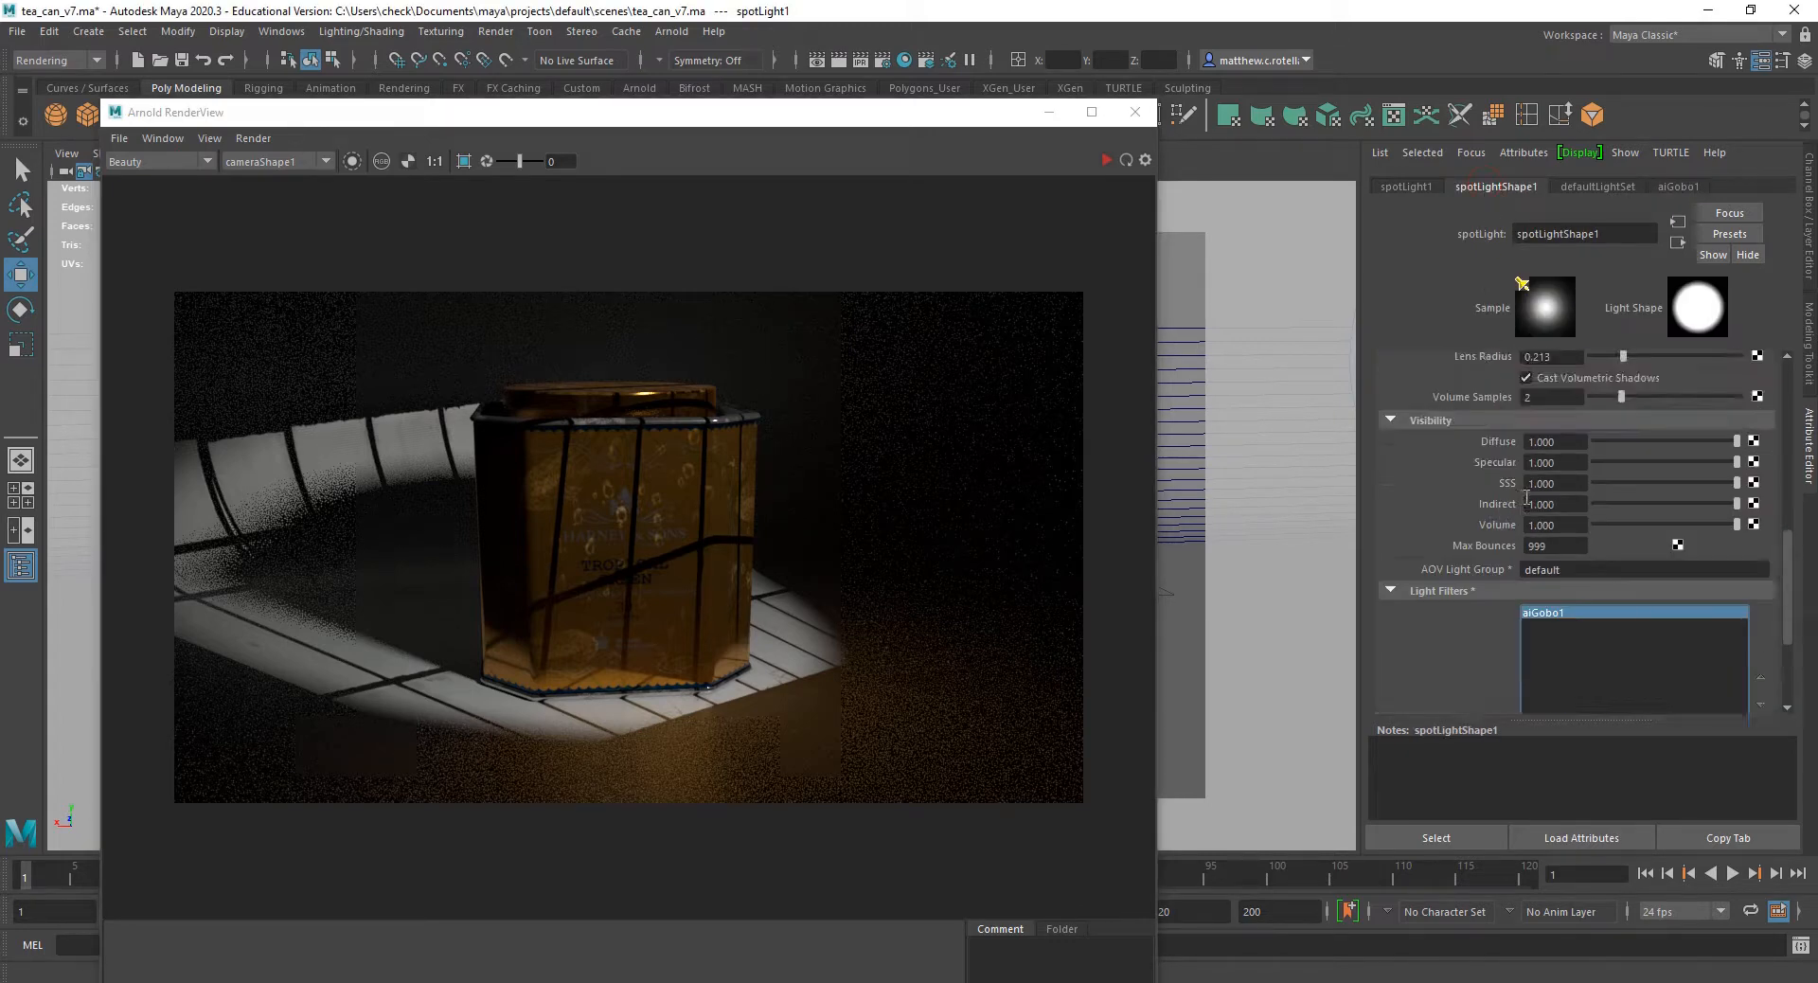
scroll(1524, 497, up, 3)
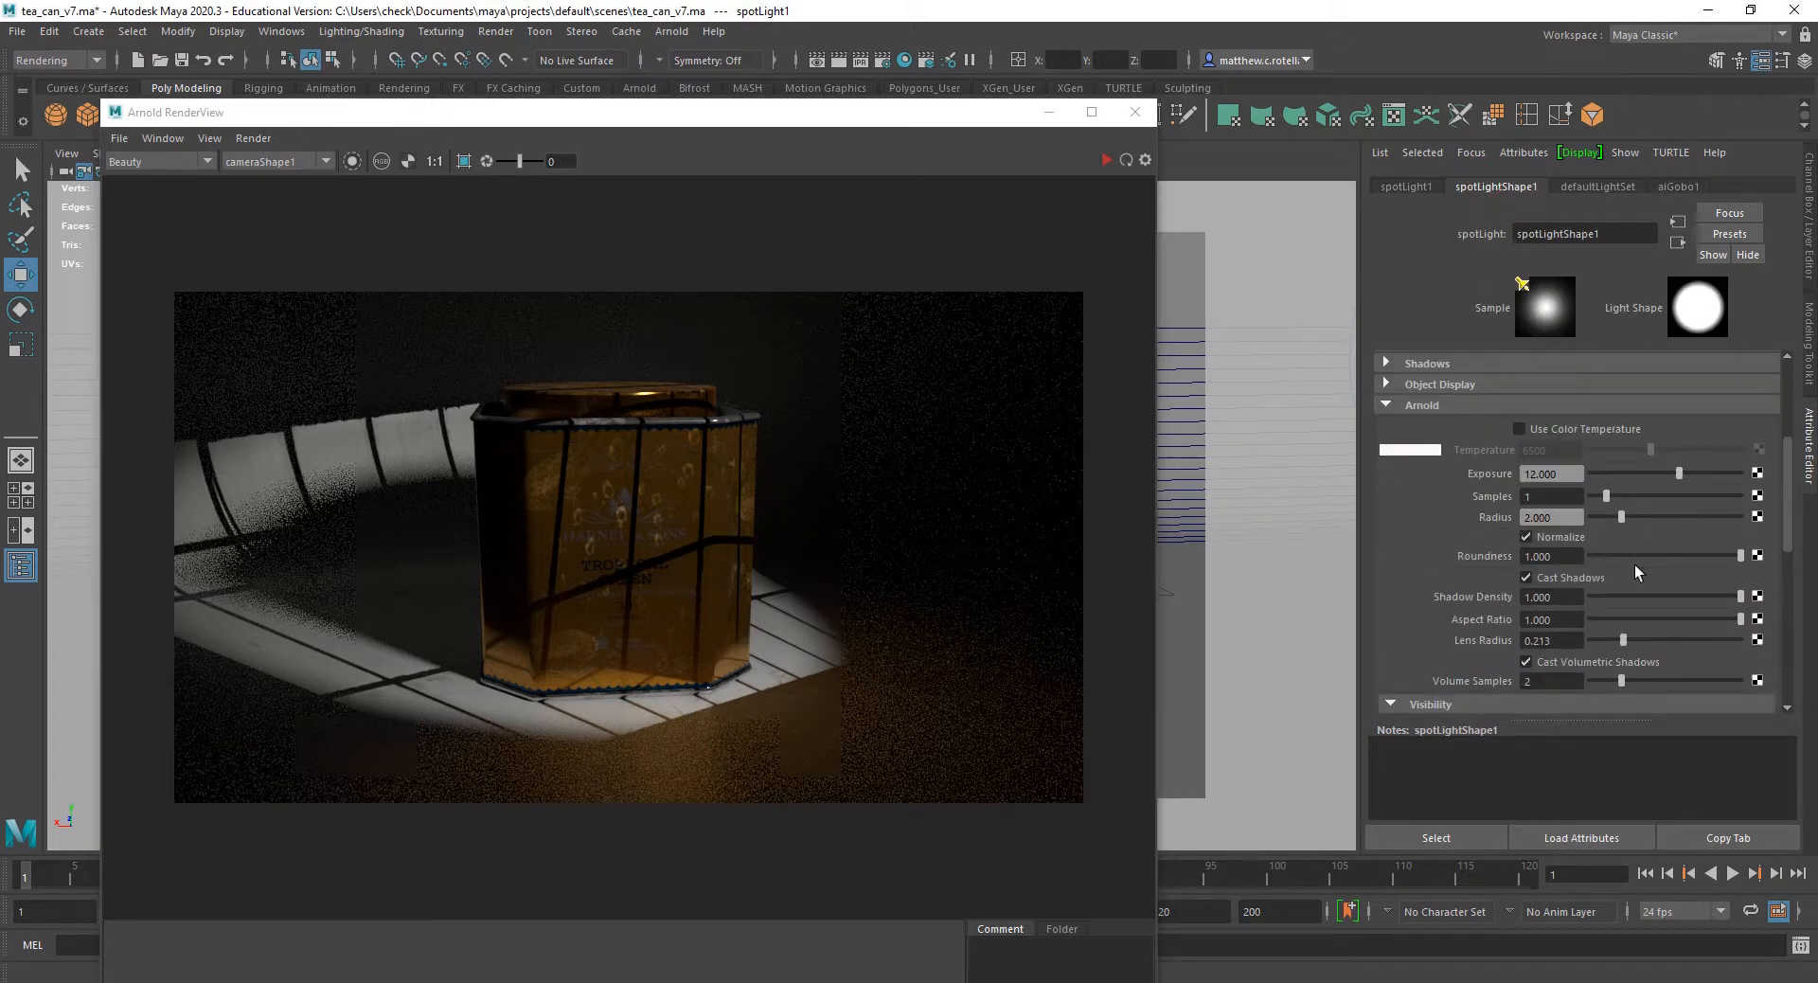
drag(1741, 556, 1561, 561)
click(253, 137)
click(297, 201)
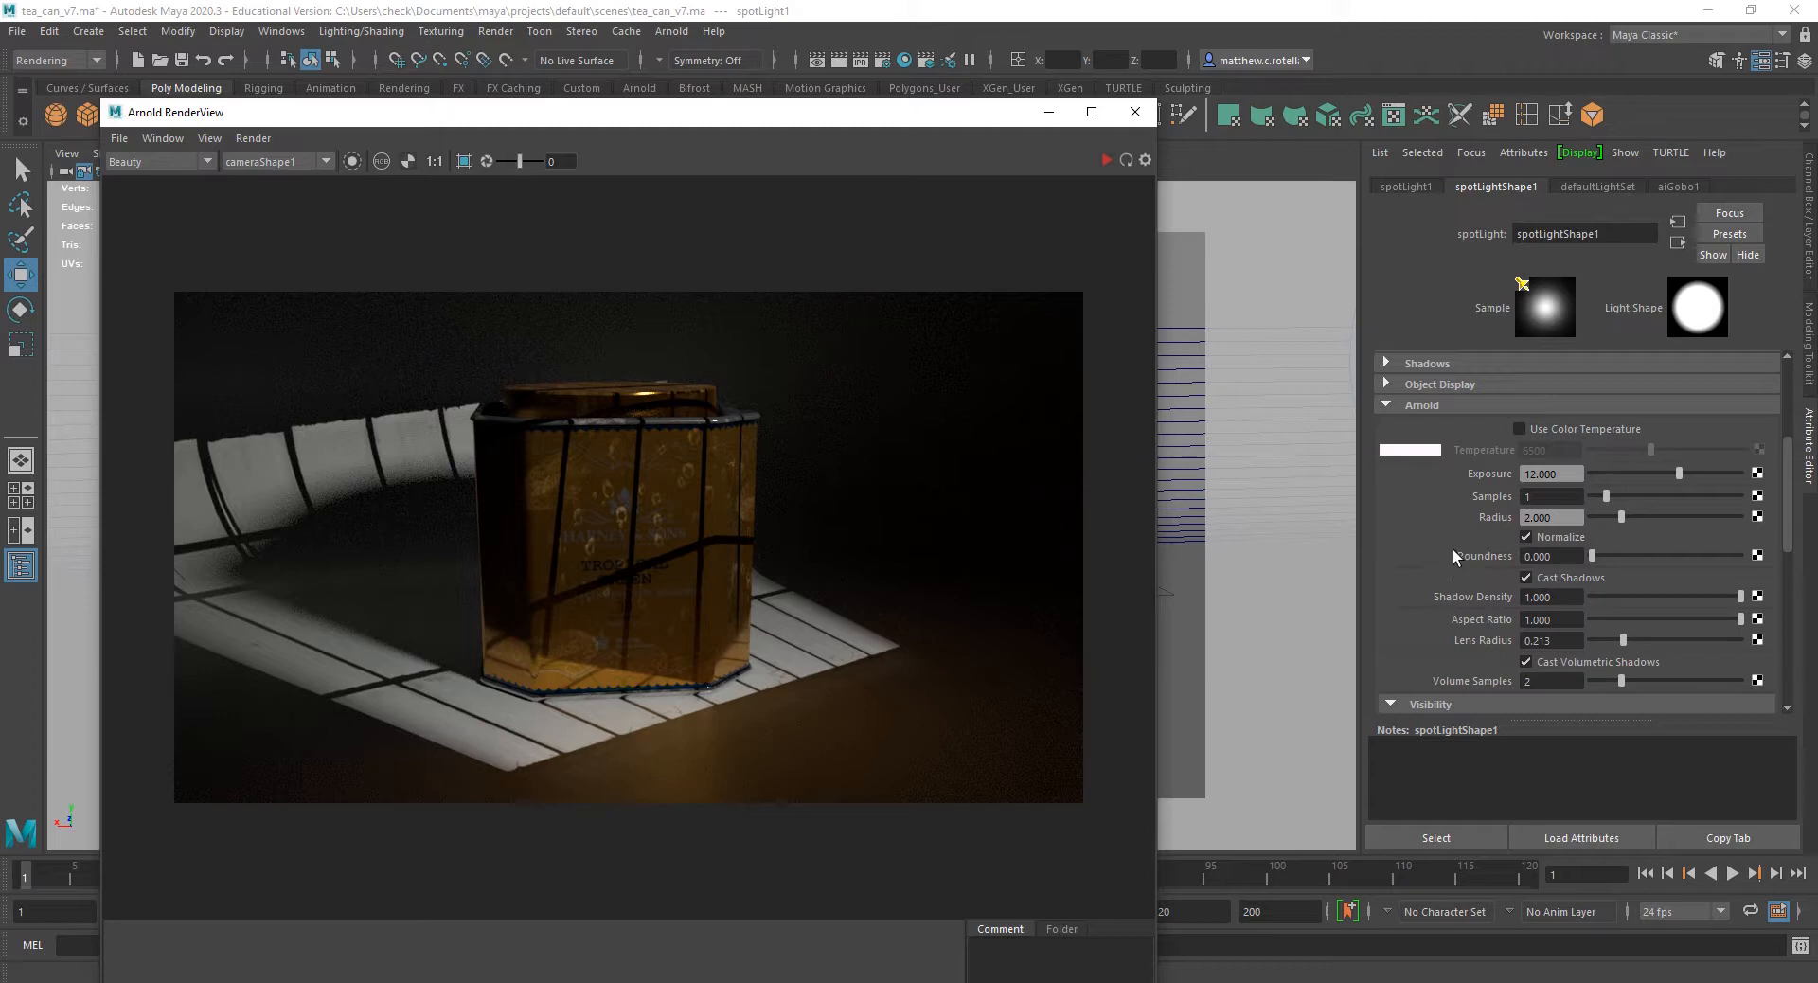
Replace the image in the gobo's Slide Map file texture with water_fractal_v1_0001.png.
scroll(1452, 549, down, 2)
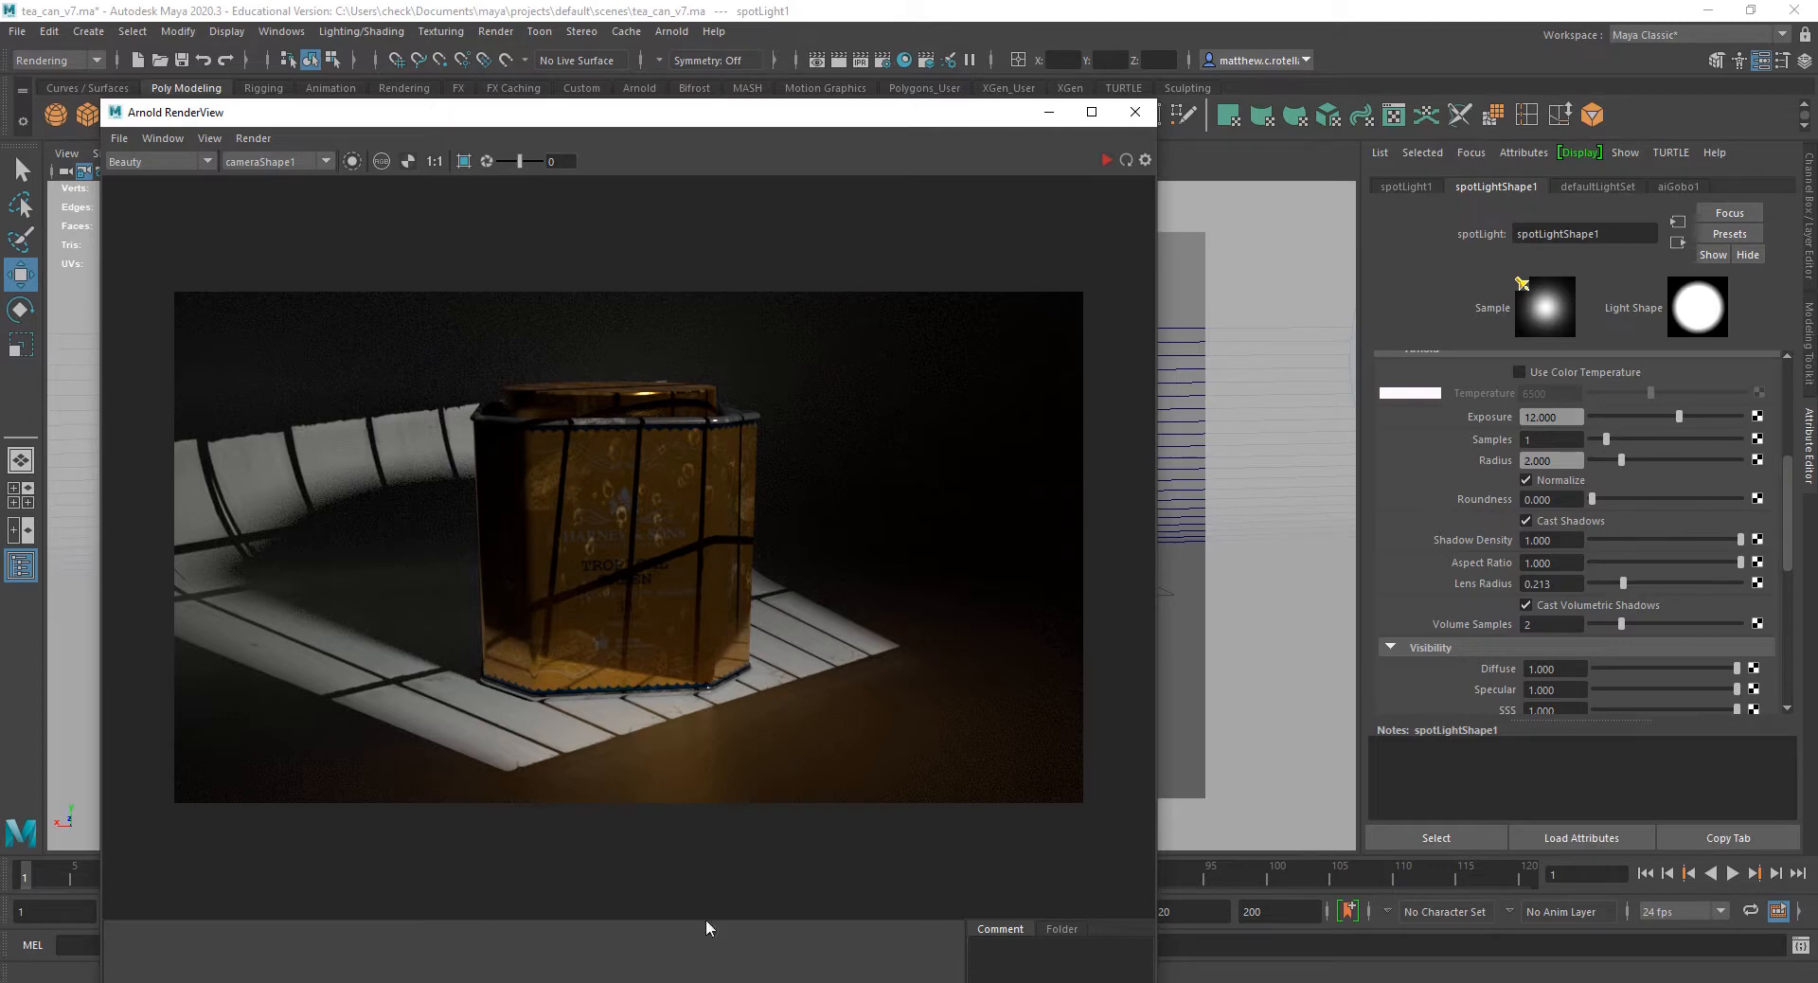
mouse_move(533, 982)
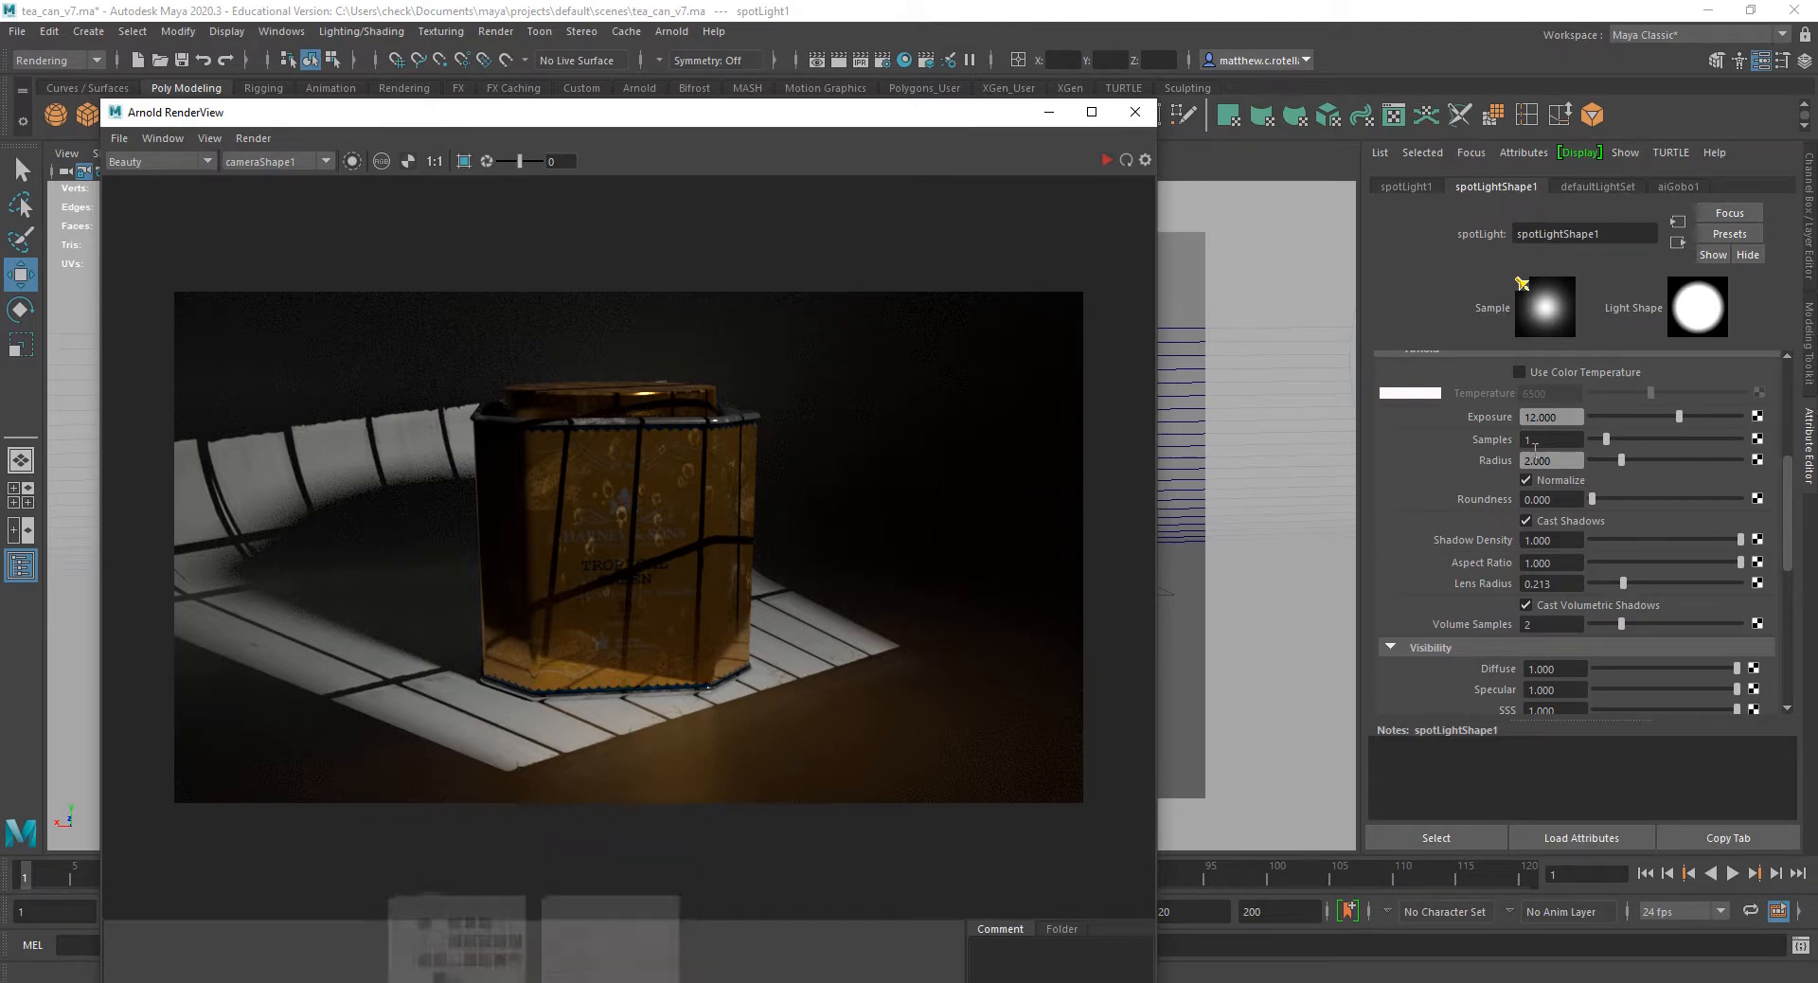
scroll(1468, 525, up, 5)
click(1678, 187)
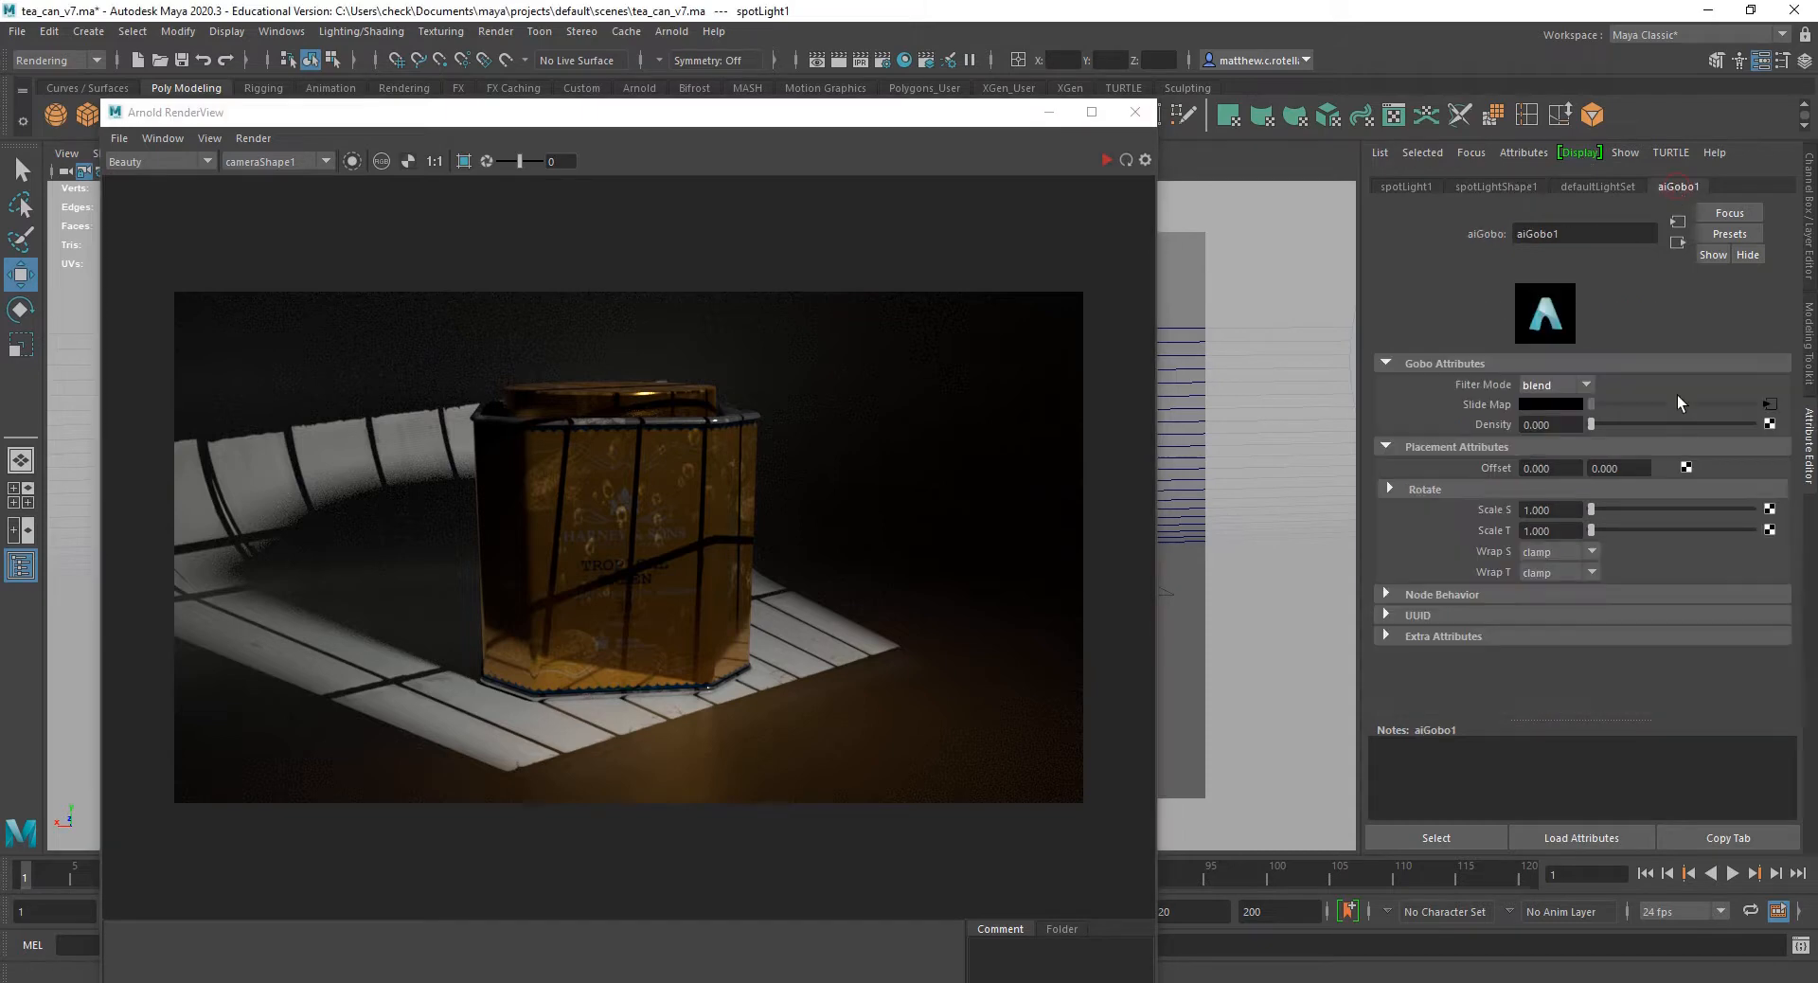
click(1770, 403)
click(1762, 441)
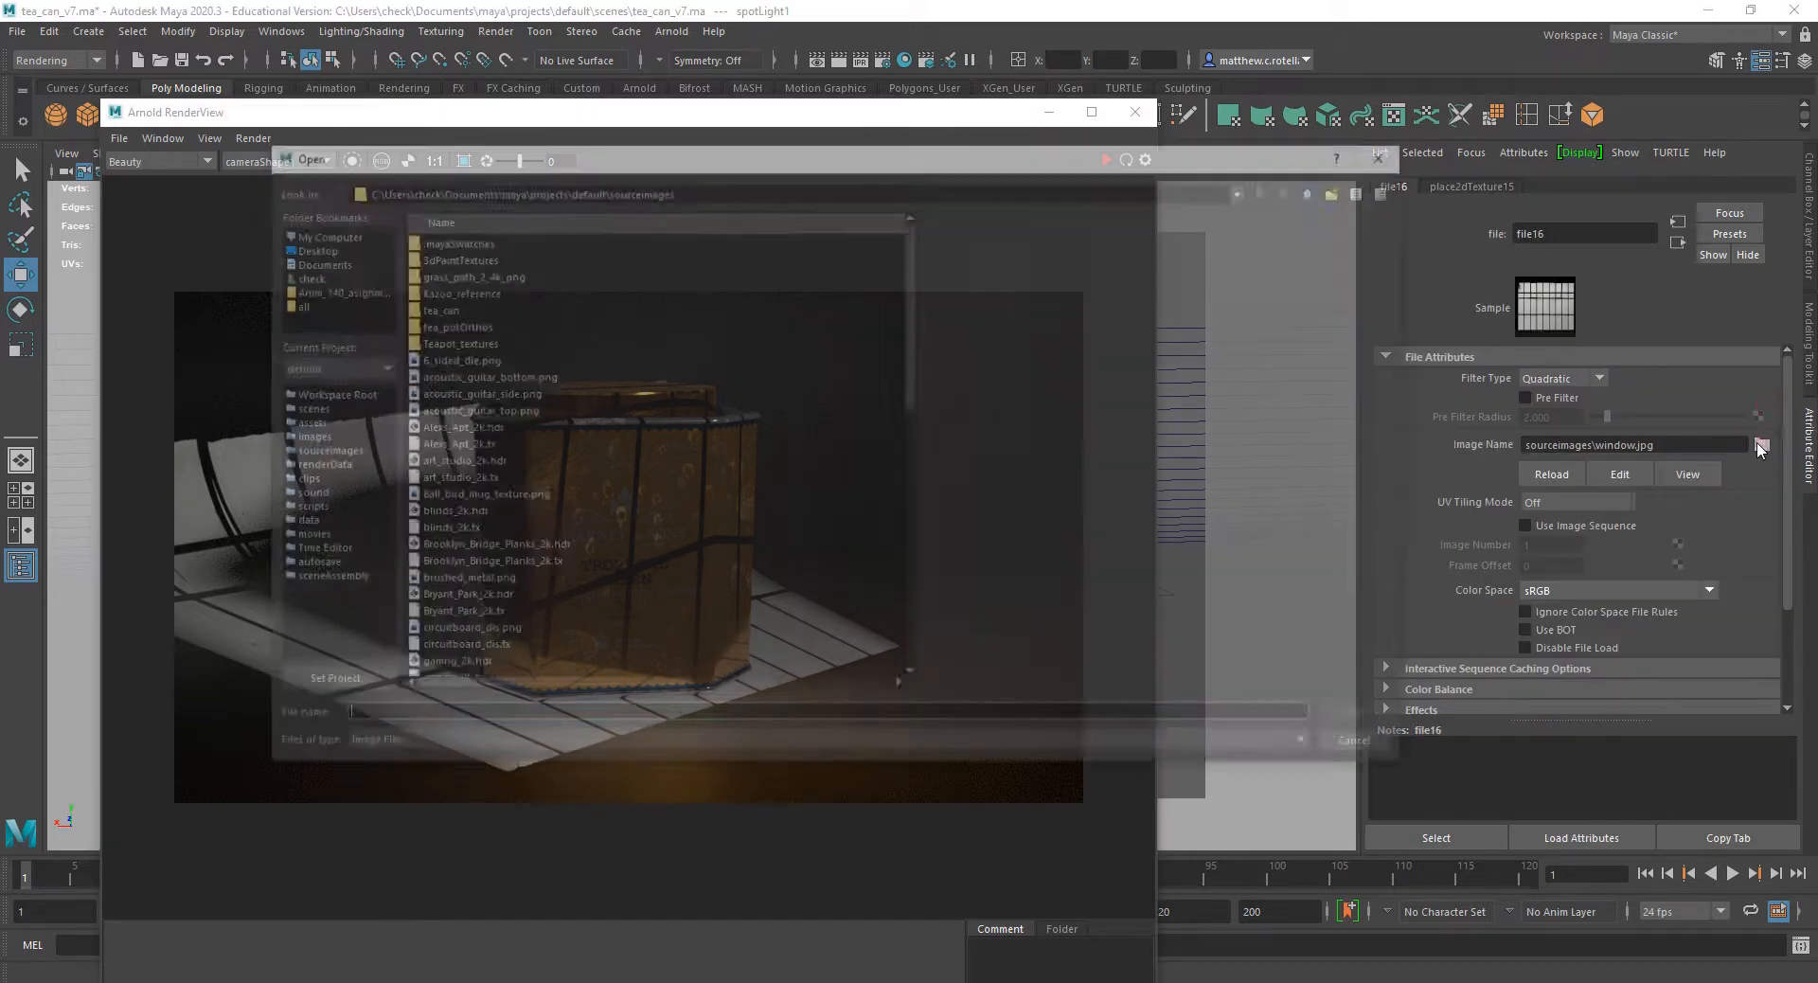
scroll(684, 610, down, 10)
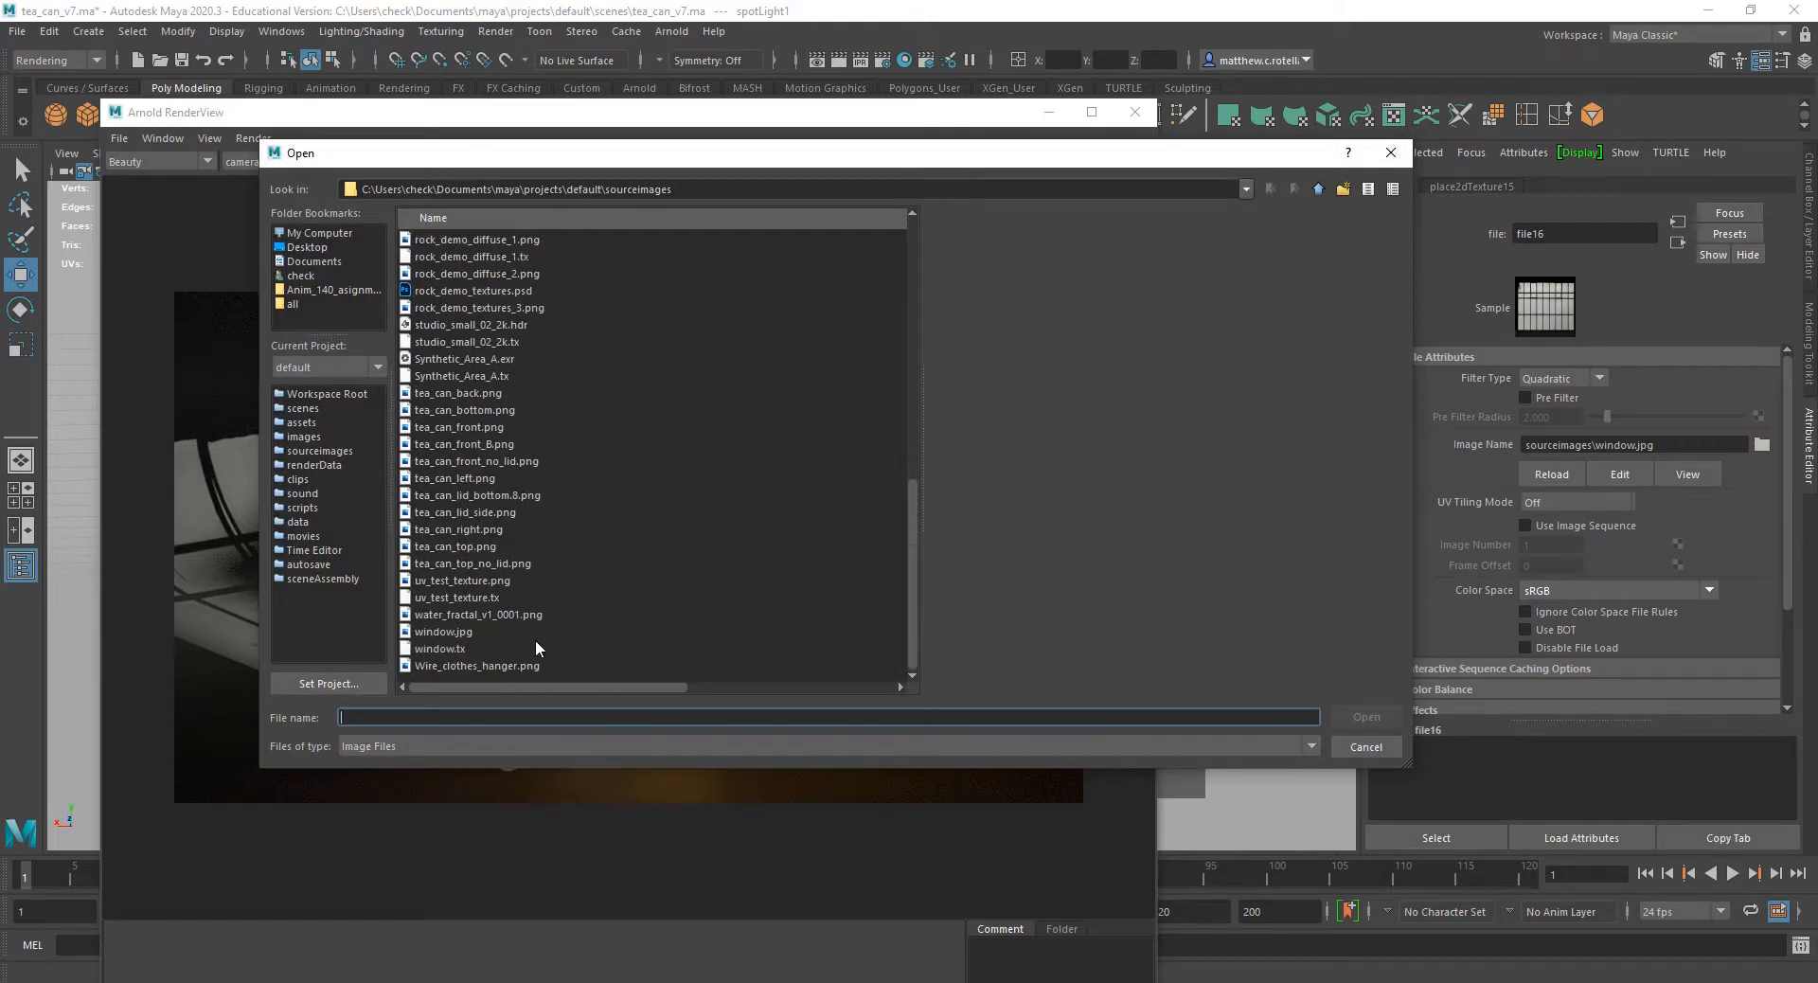
click(471, 614)
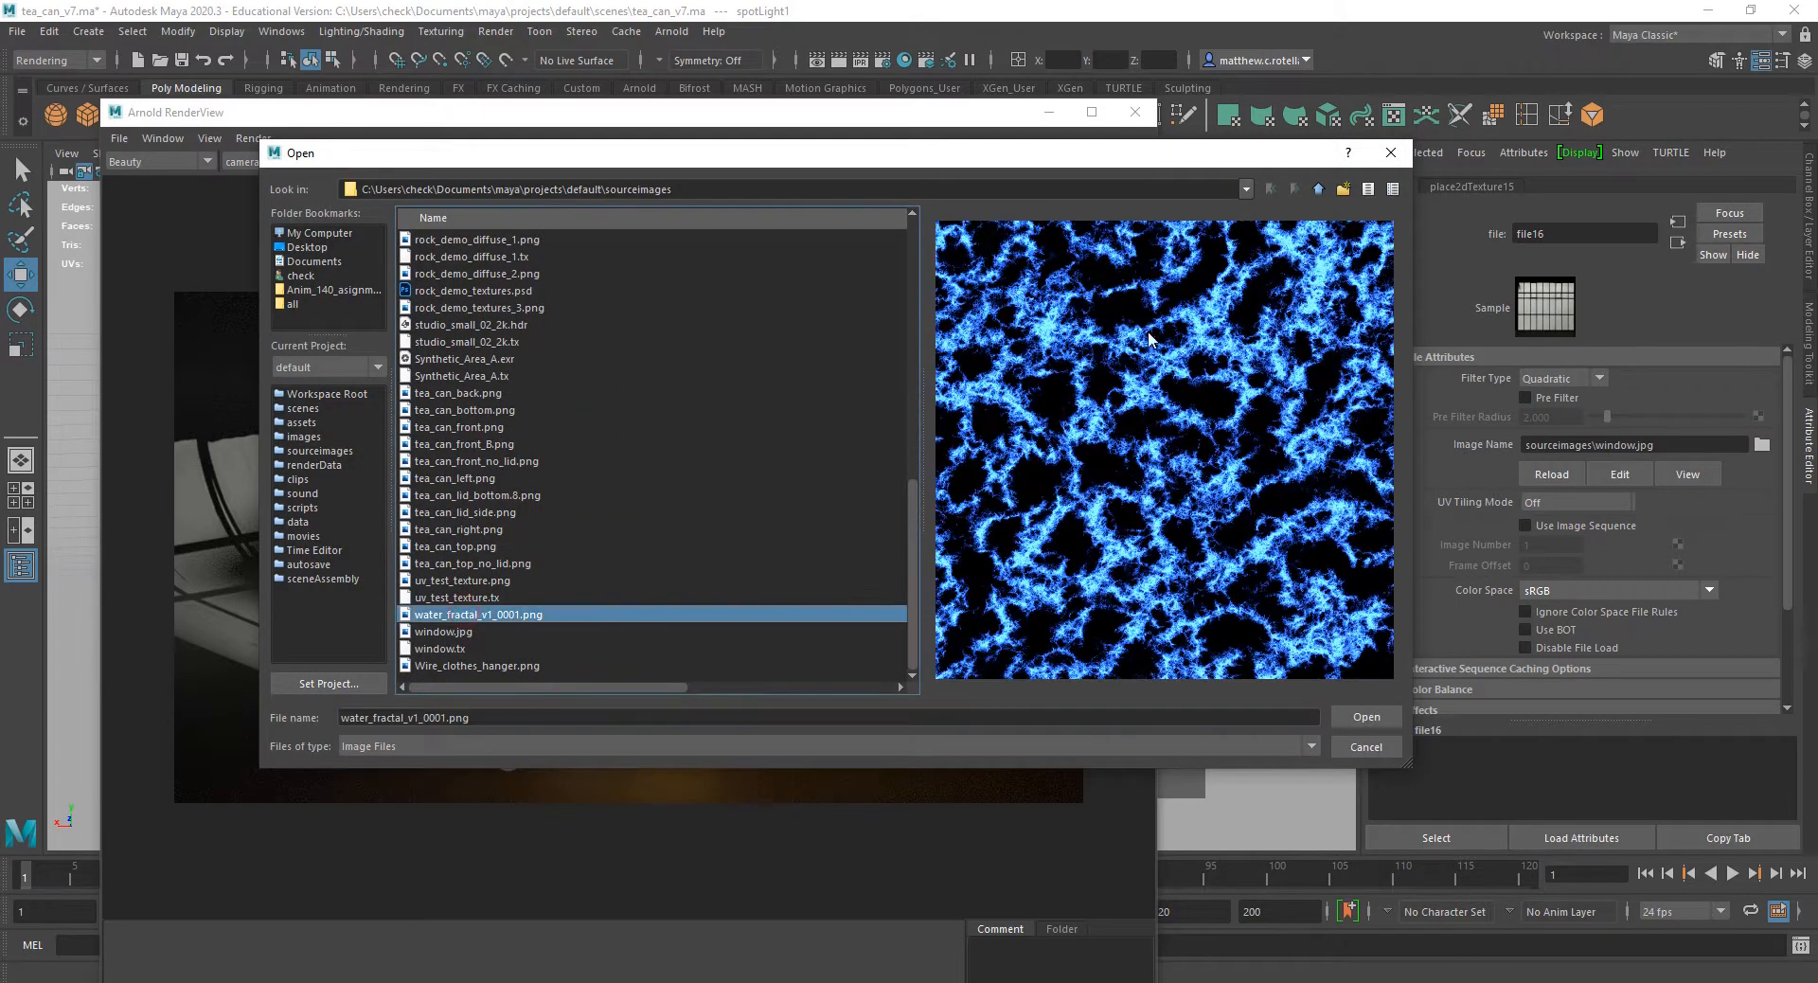
click(1367, 717)
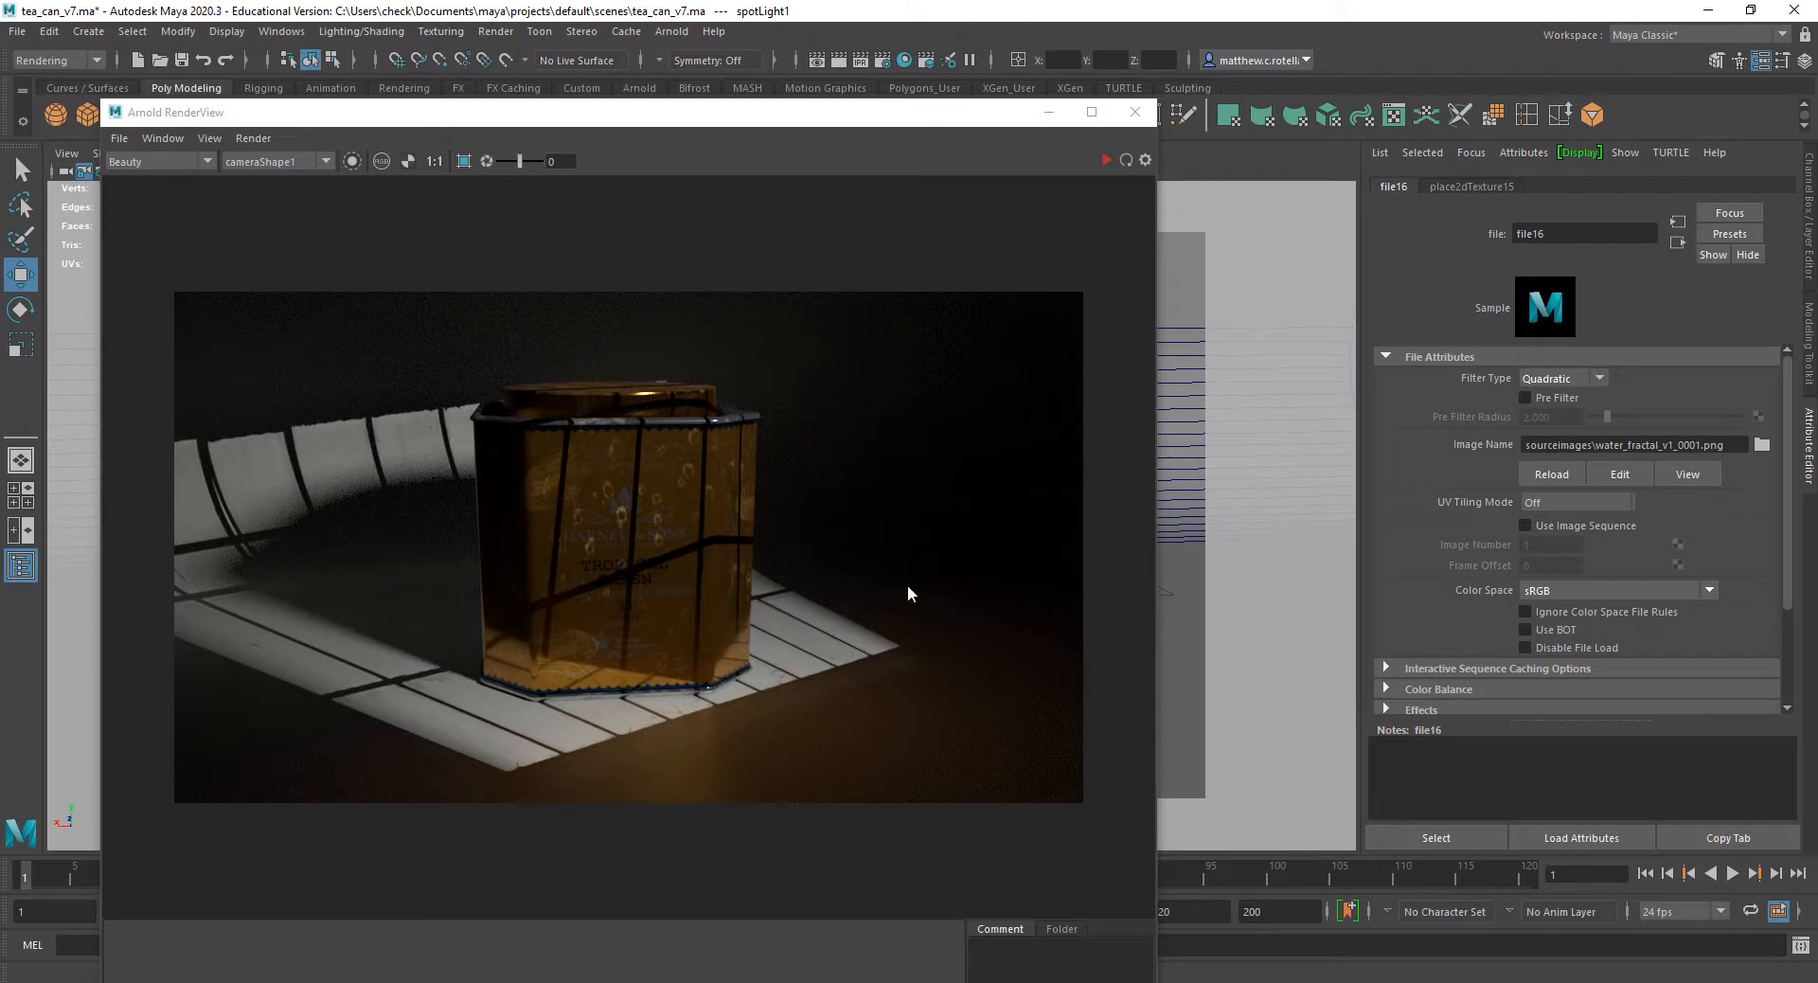
Return to the gobo filter's attributes and refresh the Arnold render with the water fractal image projected.
click(1678, 243)
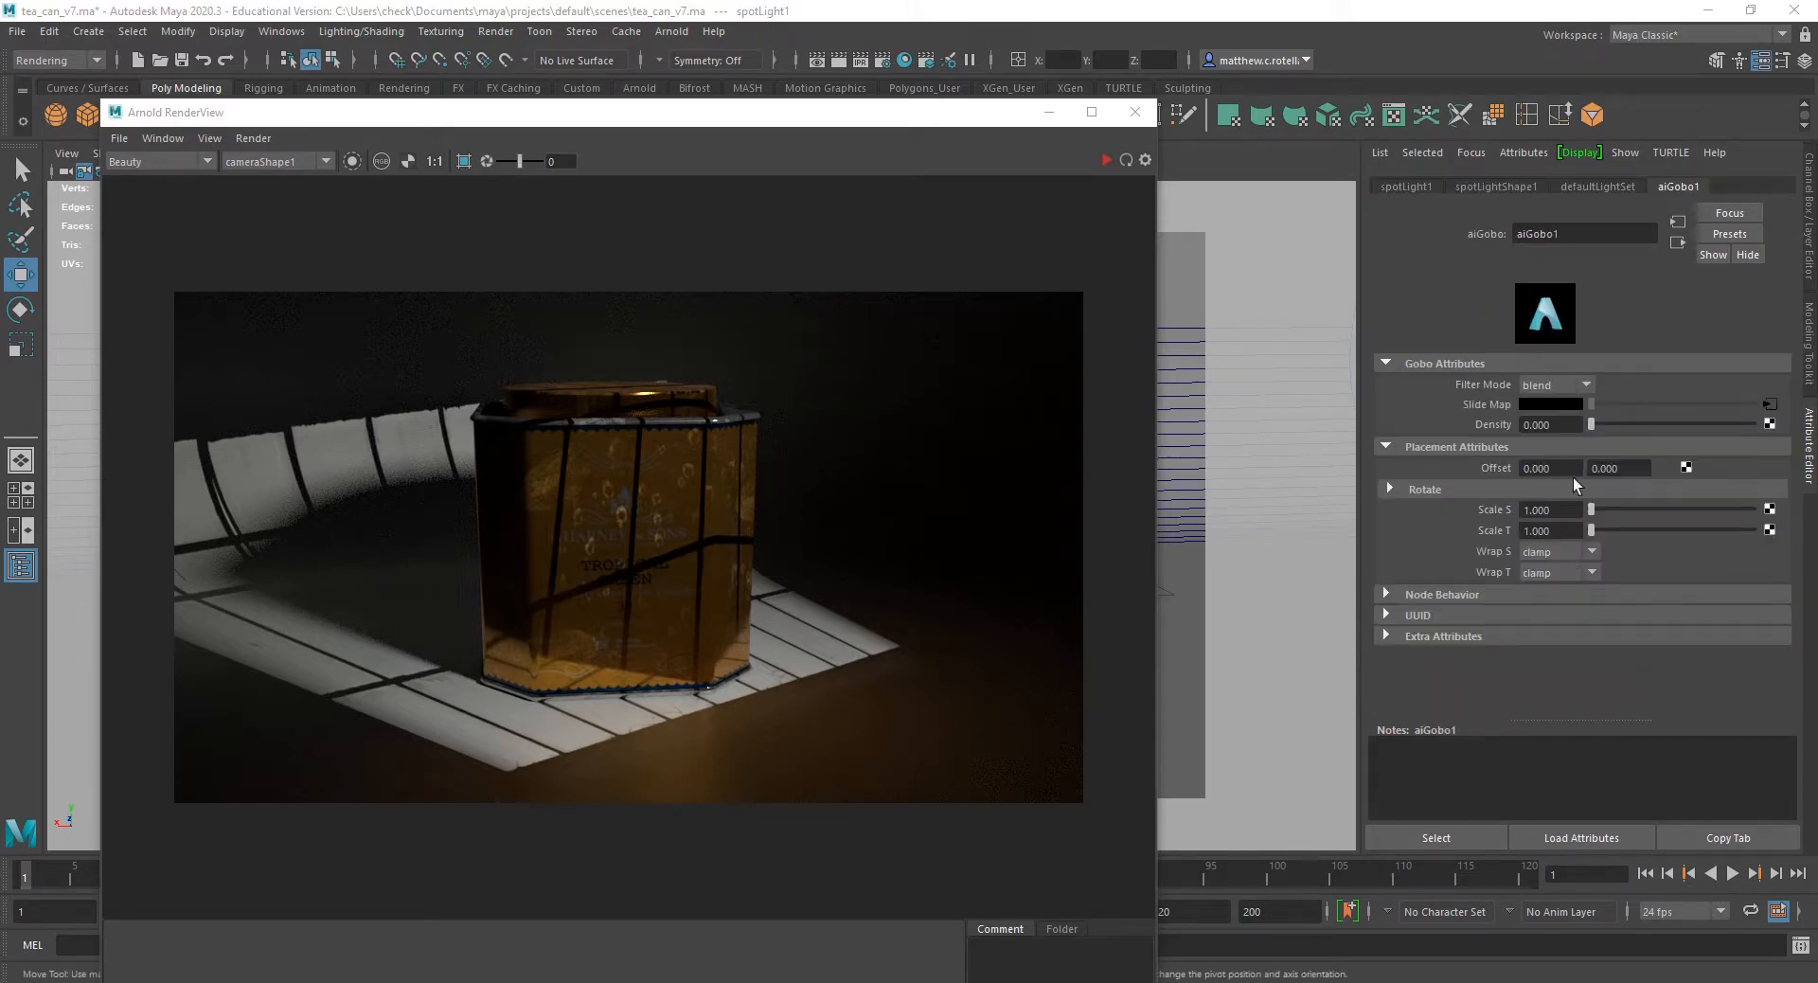
click(253, 139)
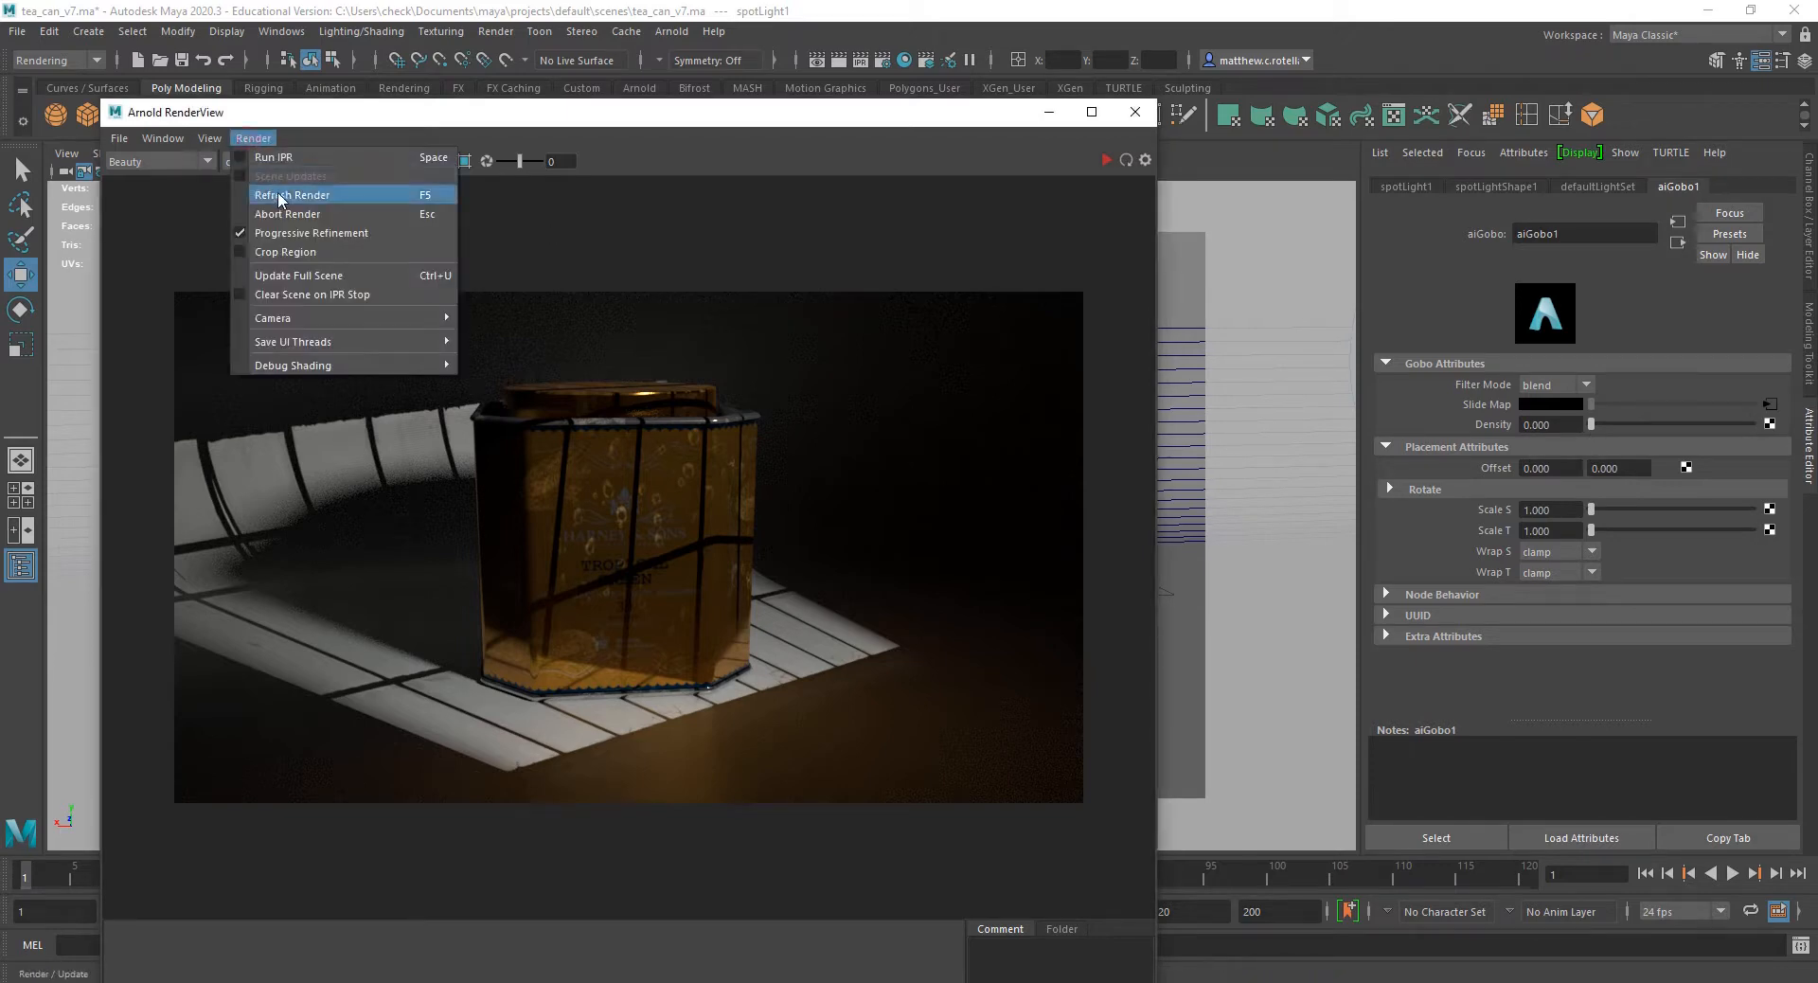
click(276, 192)
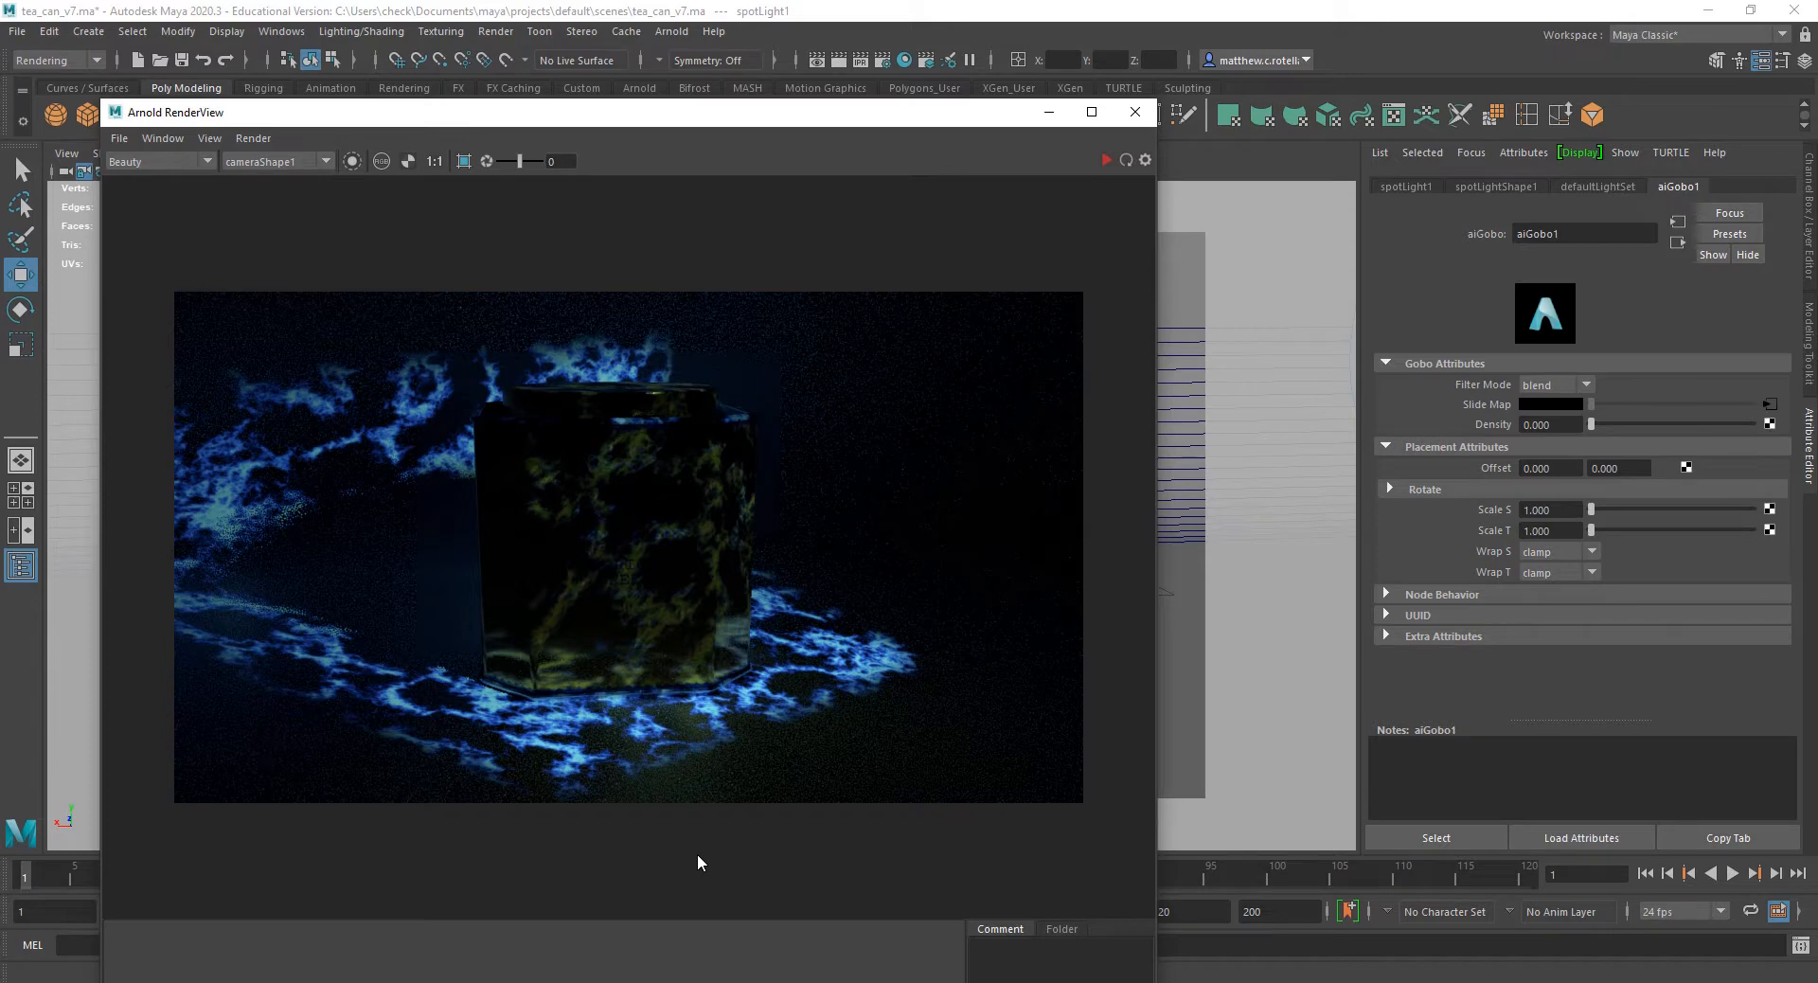
Preview water.jpg from the sourceimages folder in the photo viewer, then return to Maya.
click(534, 982)
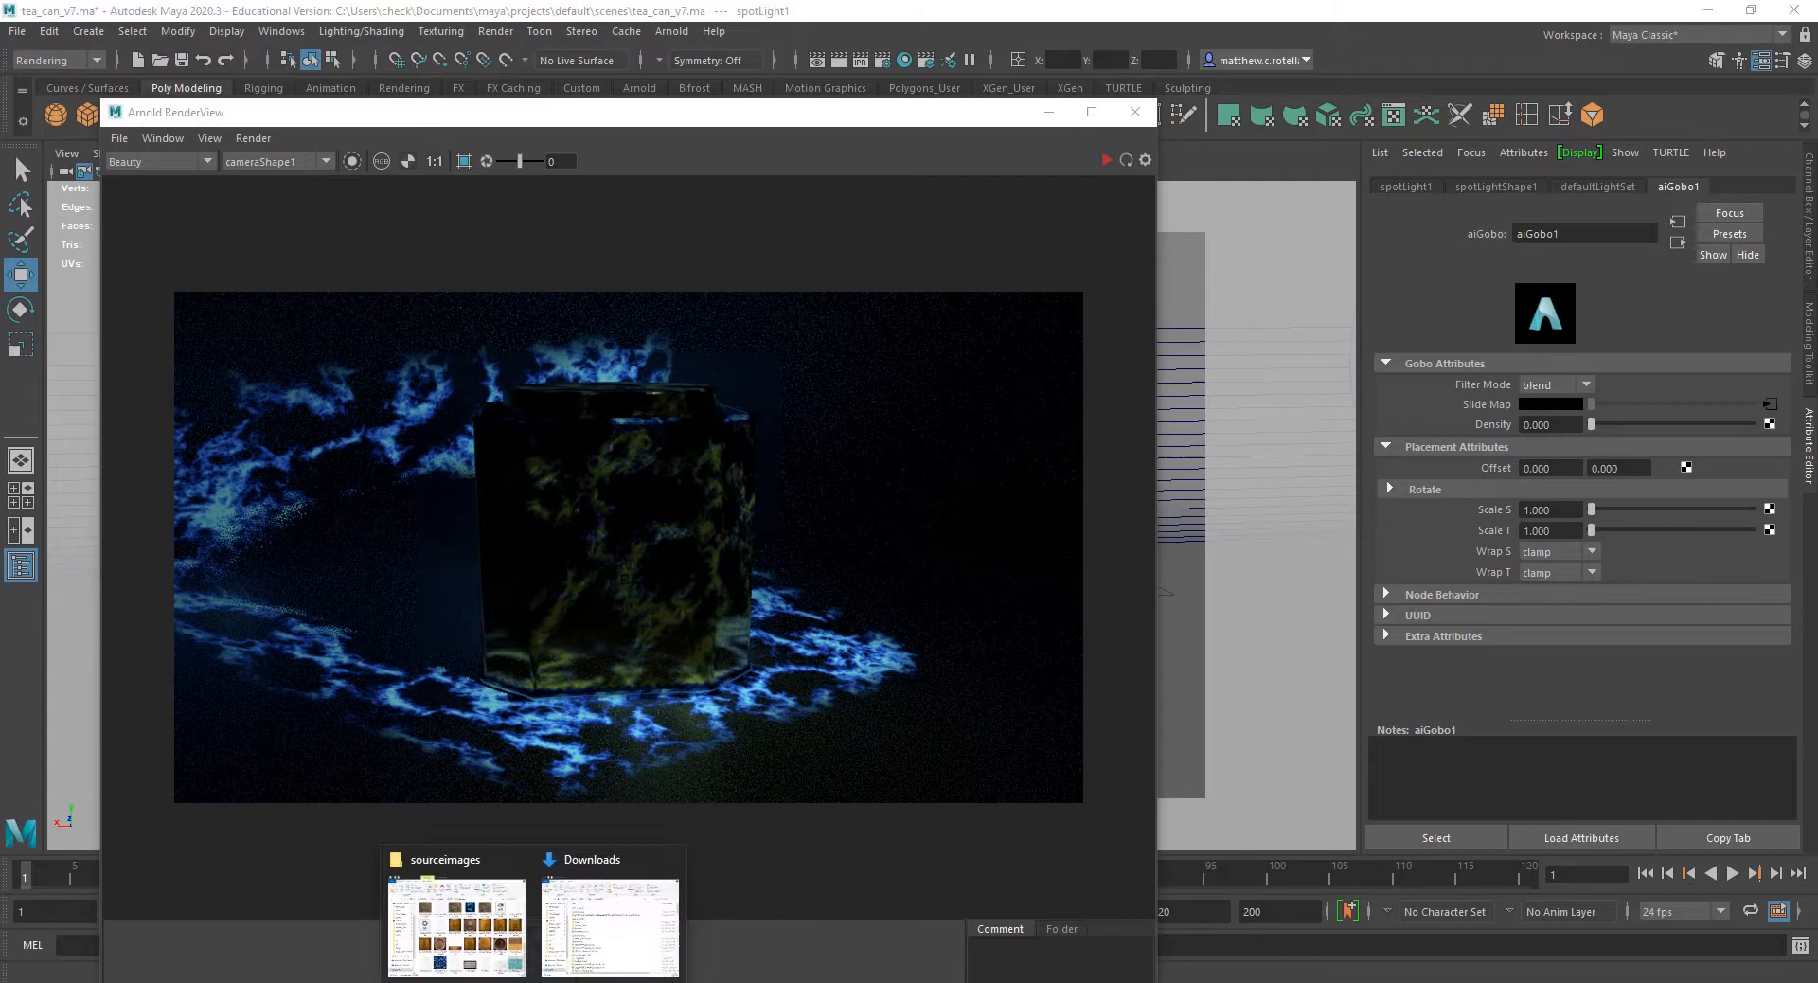
click(453, 920)
double_click(1021, 724)
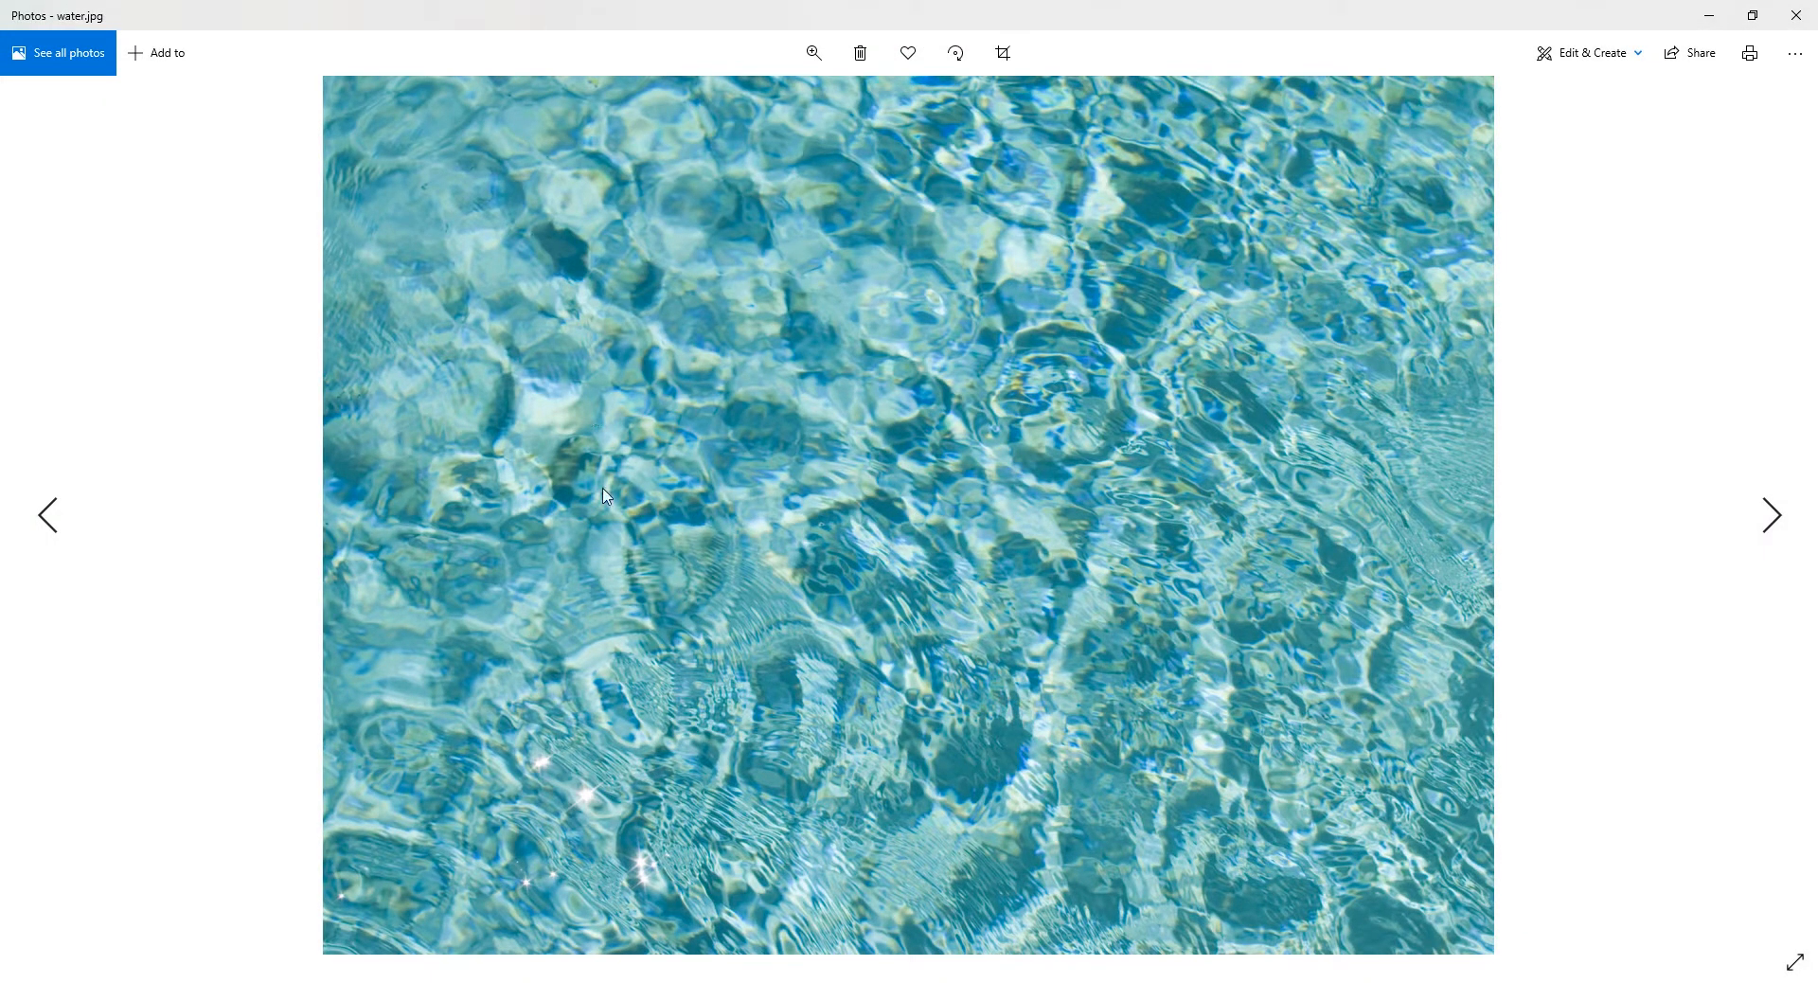
click(1797, 15)
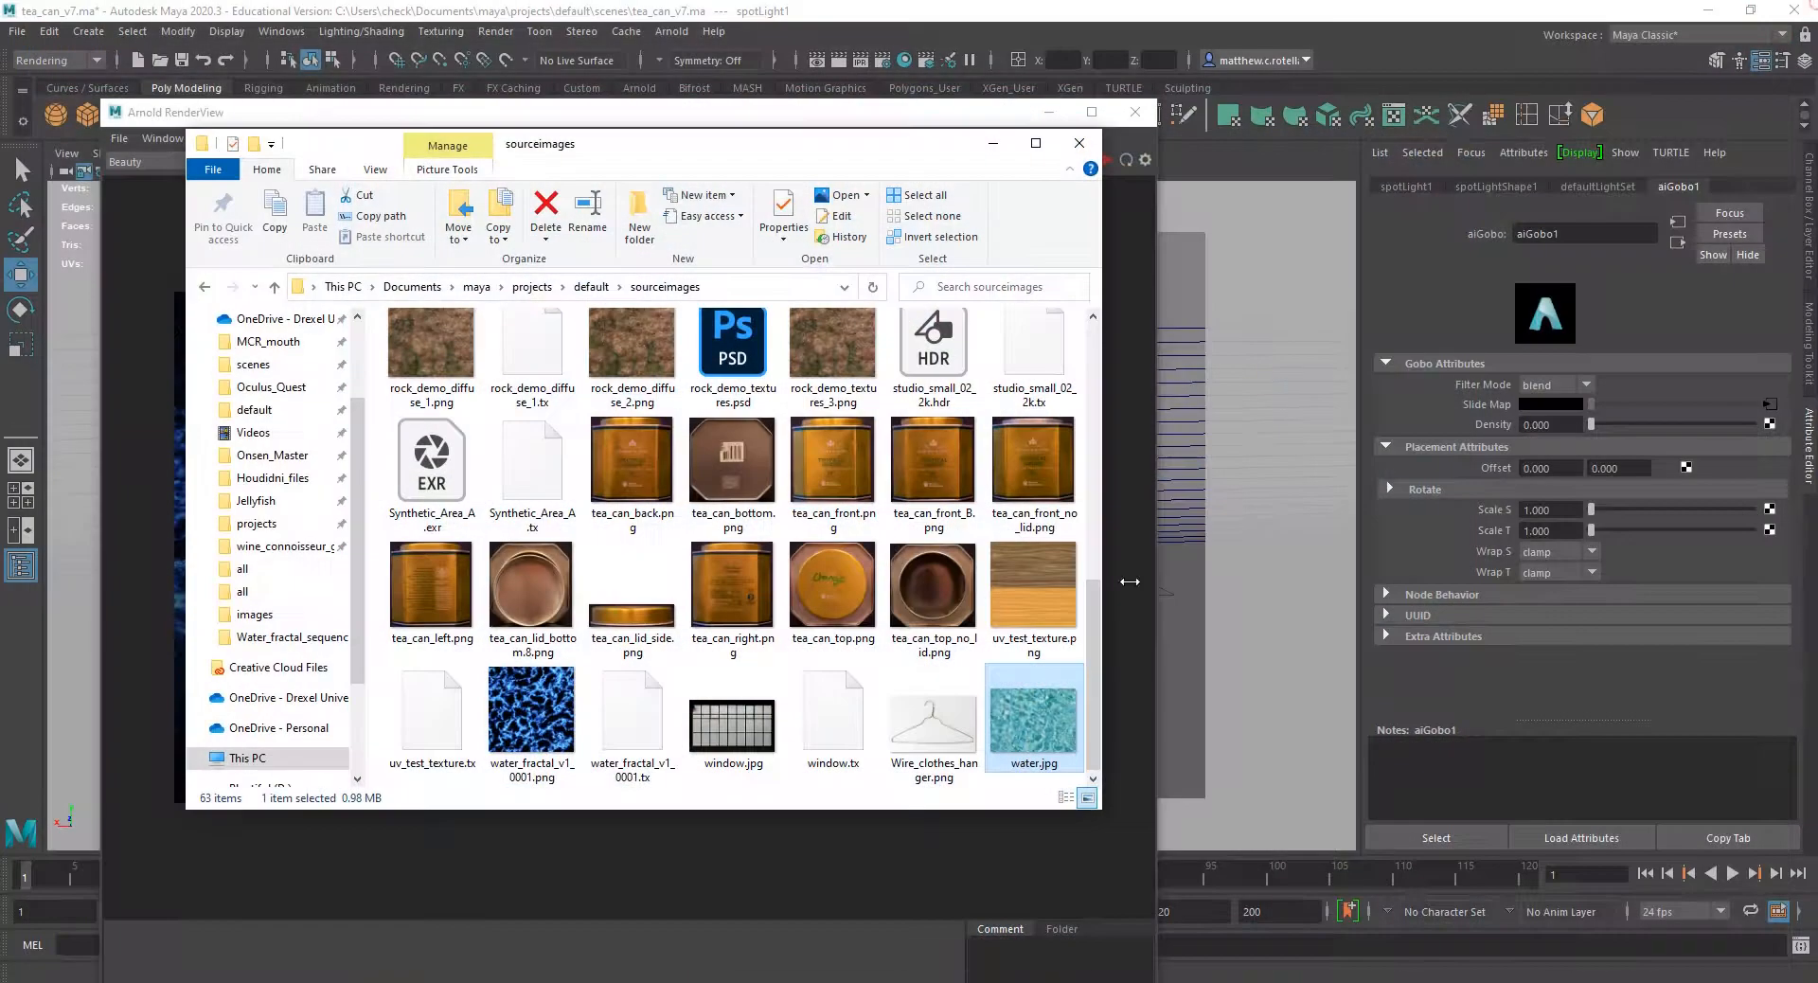
click(1422, 418)
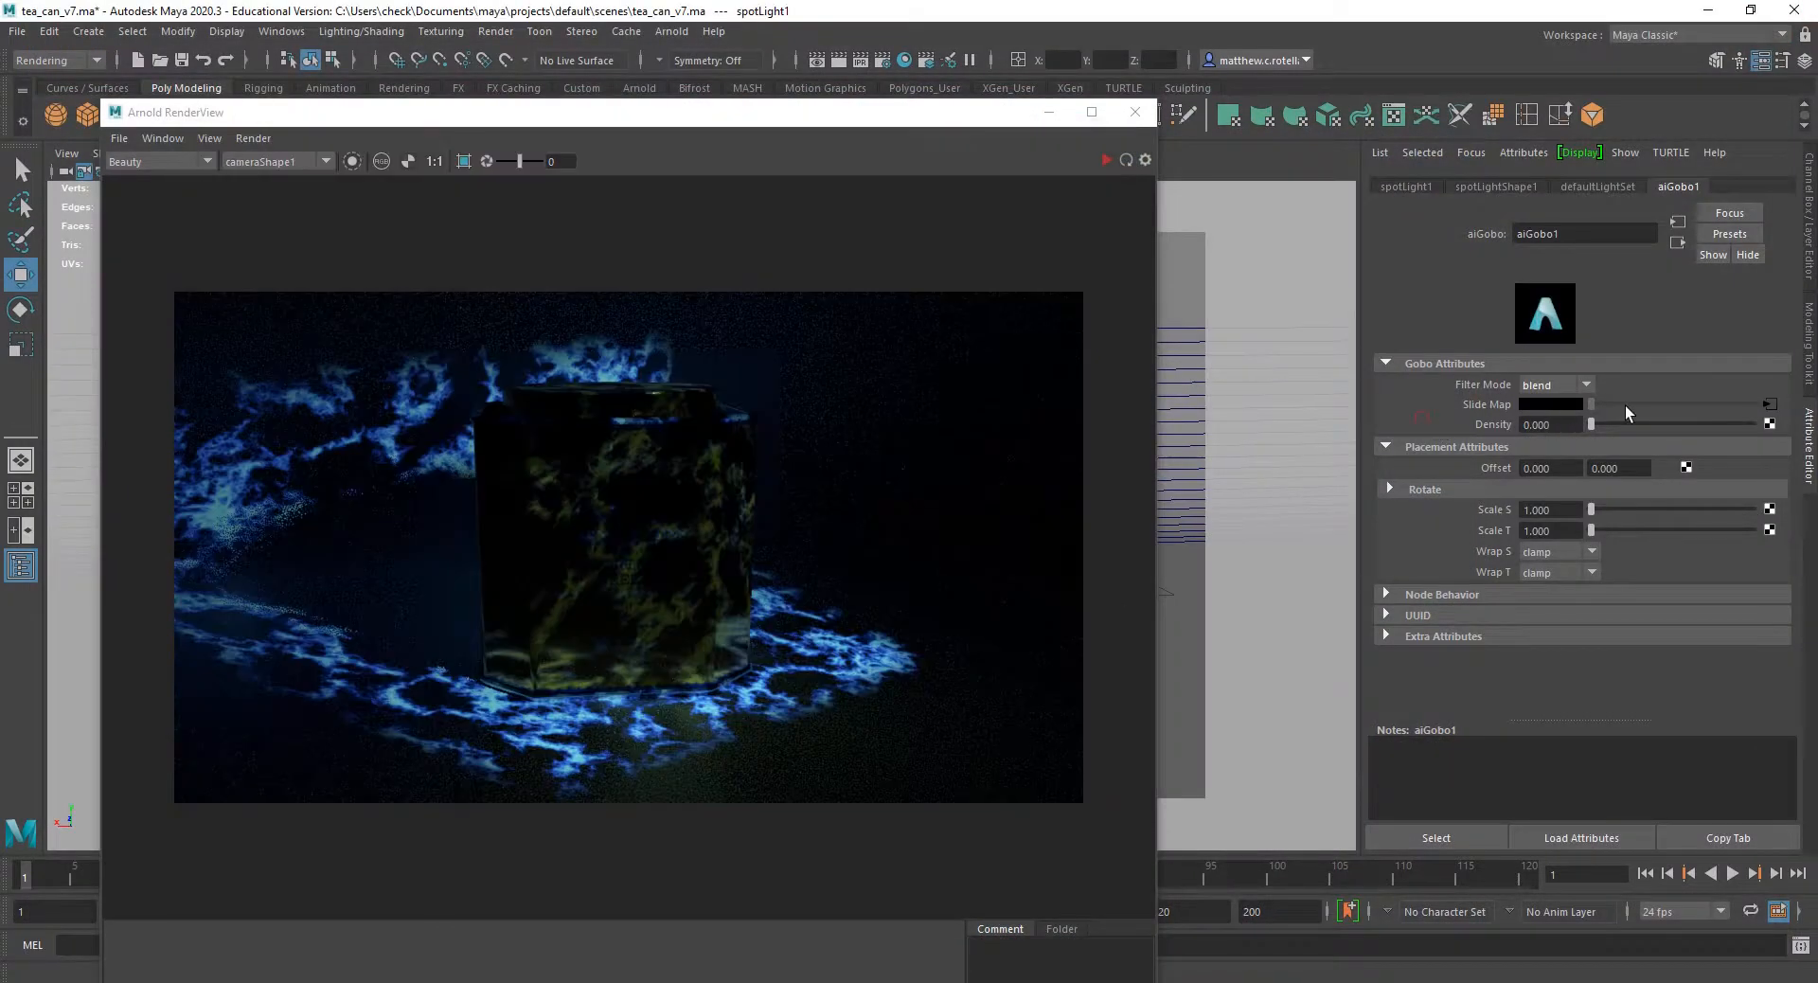
Replace the image in the gobo's Slide Map file texture with water.jpg from the sourceimages folder.
click(1769, 404)
click(1763, 446)
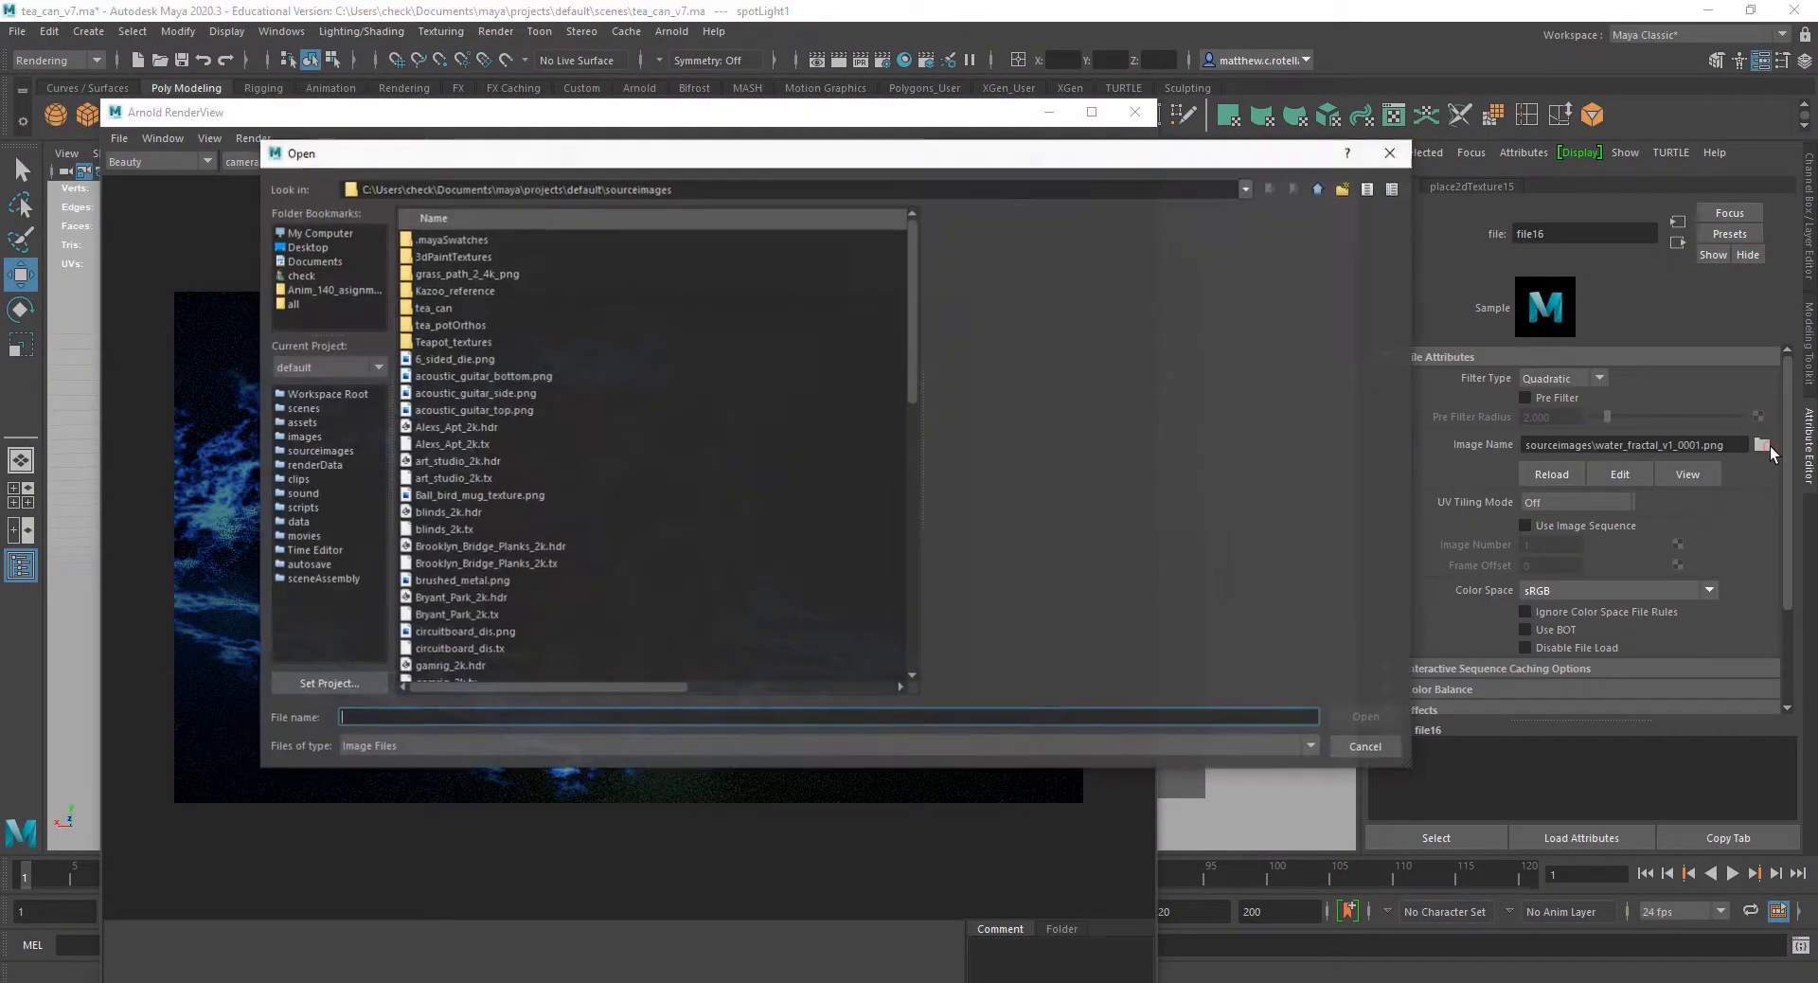
scroll(481, 434, down, 12)
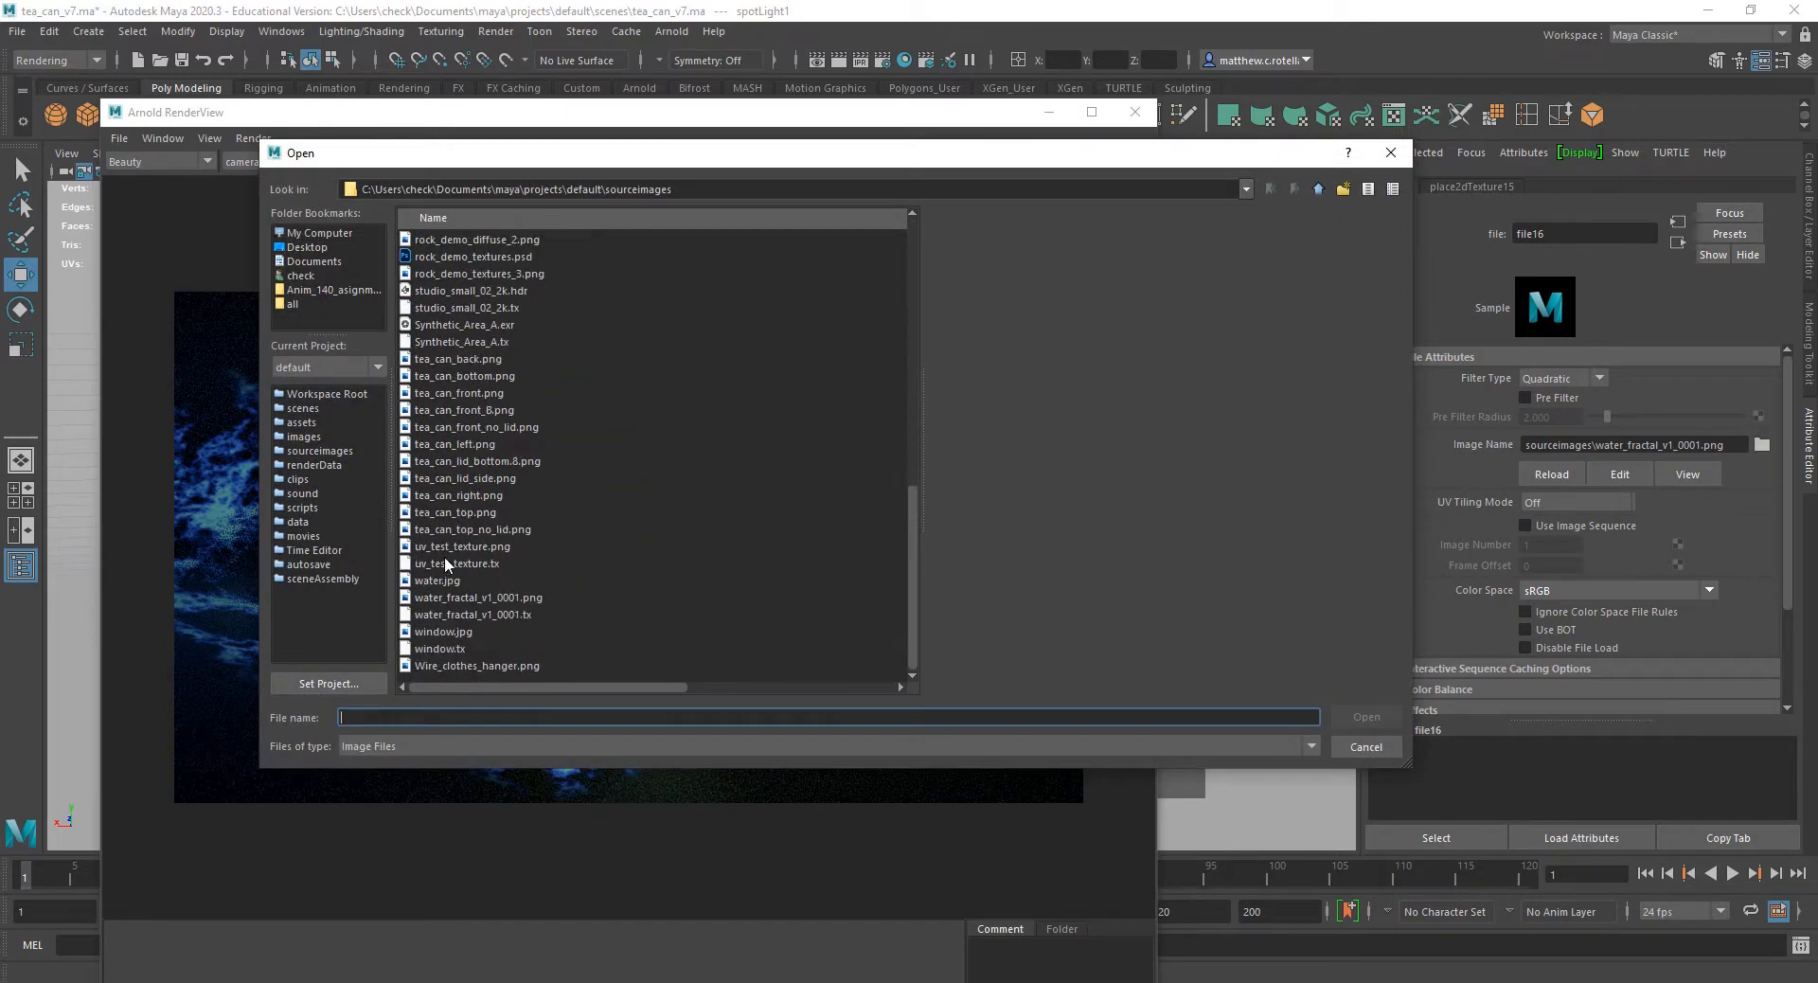
click(438, 581)
click(1345, 713)
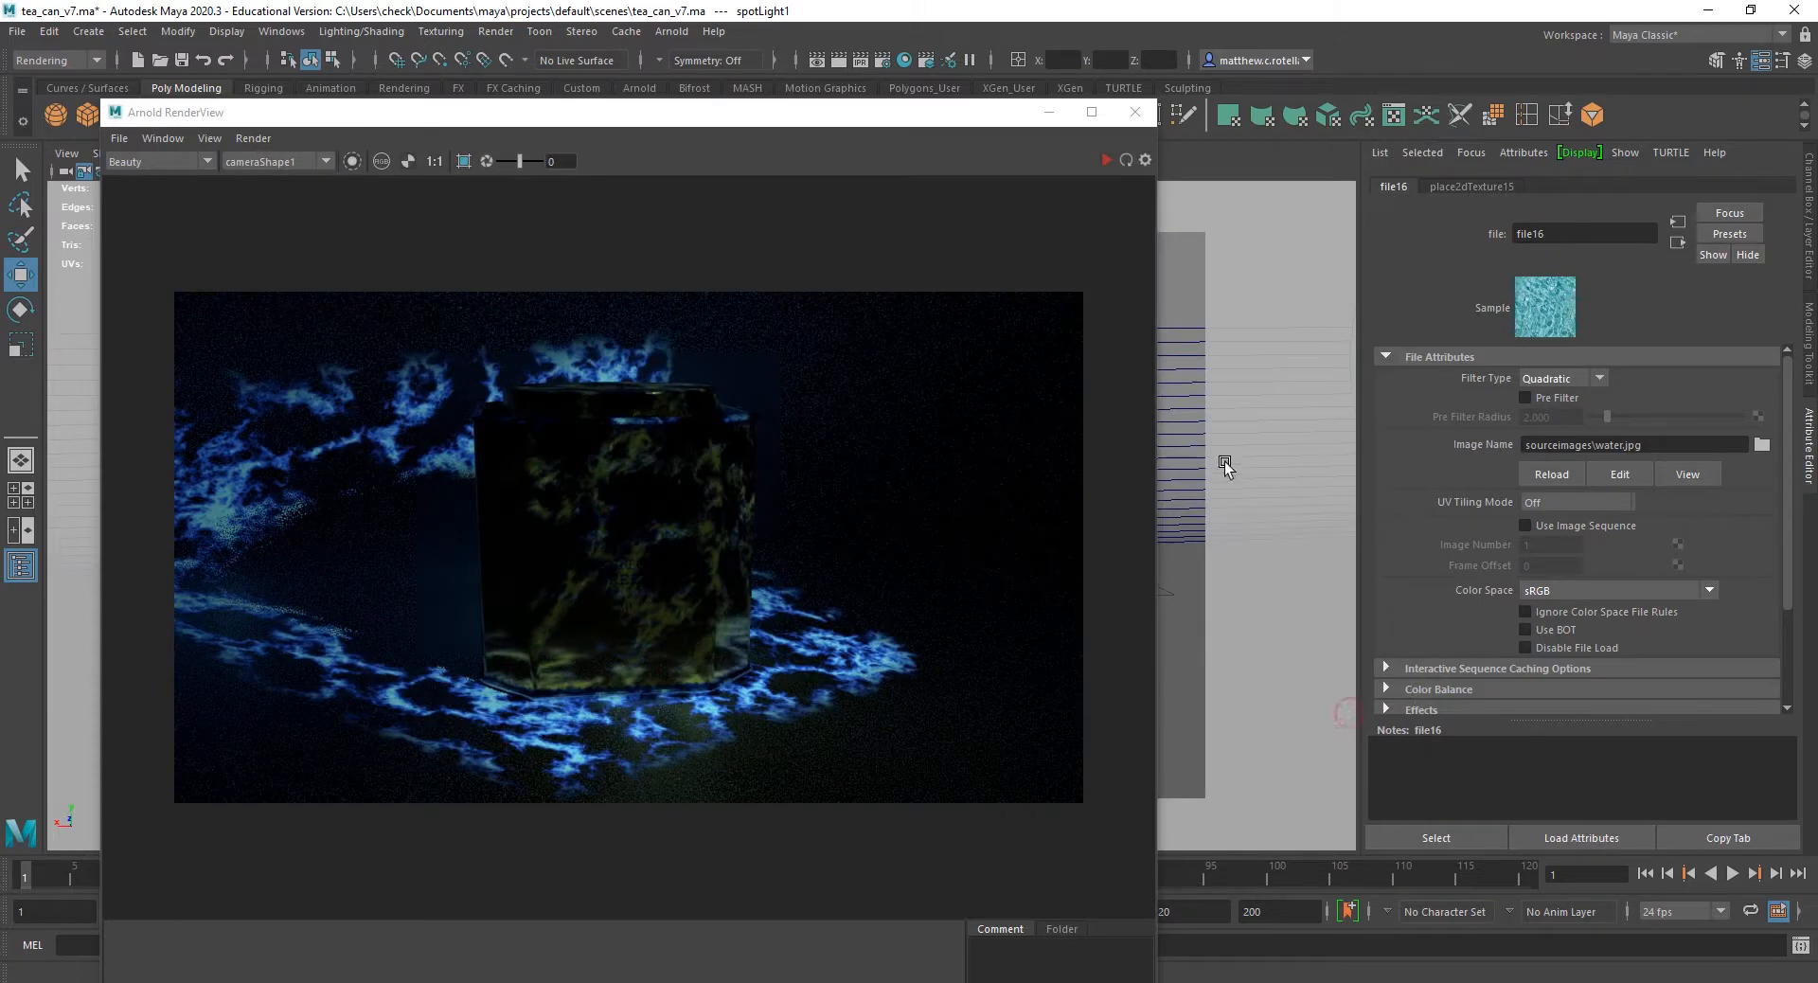
Refresh the Arnold render with the water.jpg projection, then abort the render.
click(253, 138)
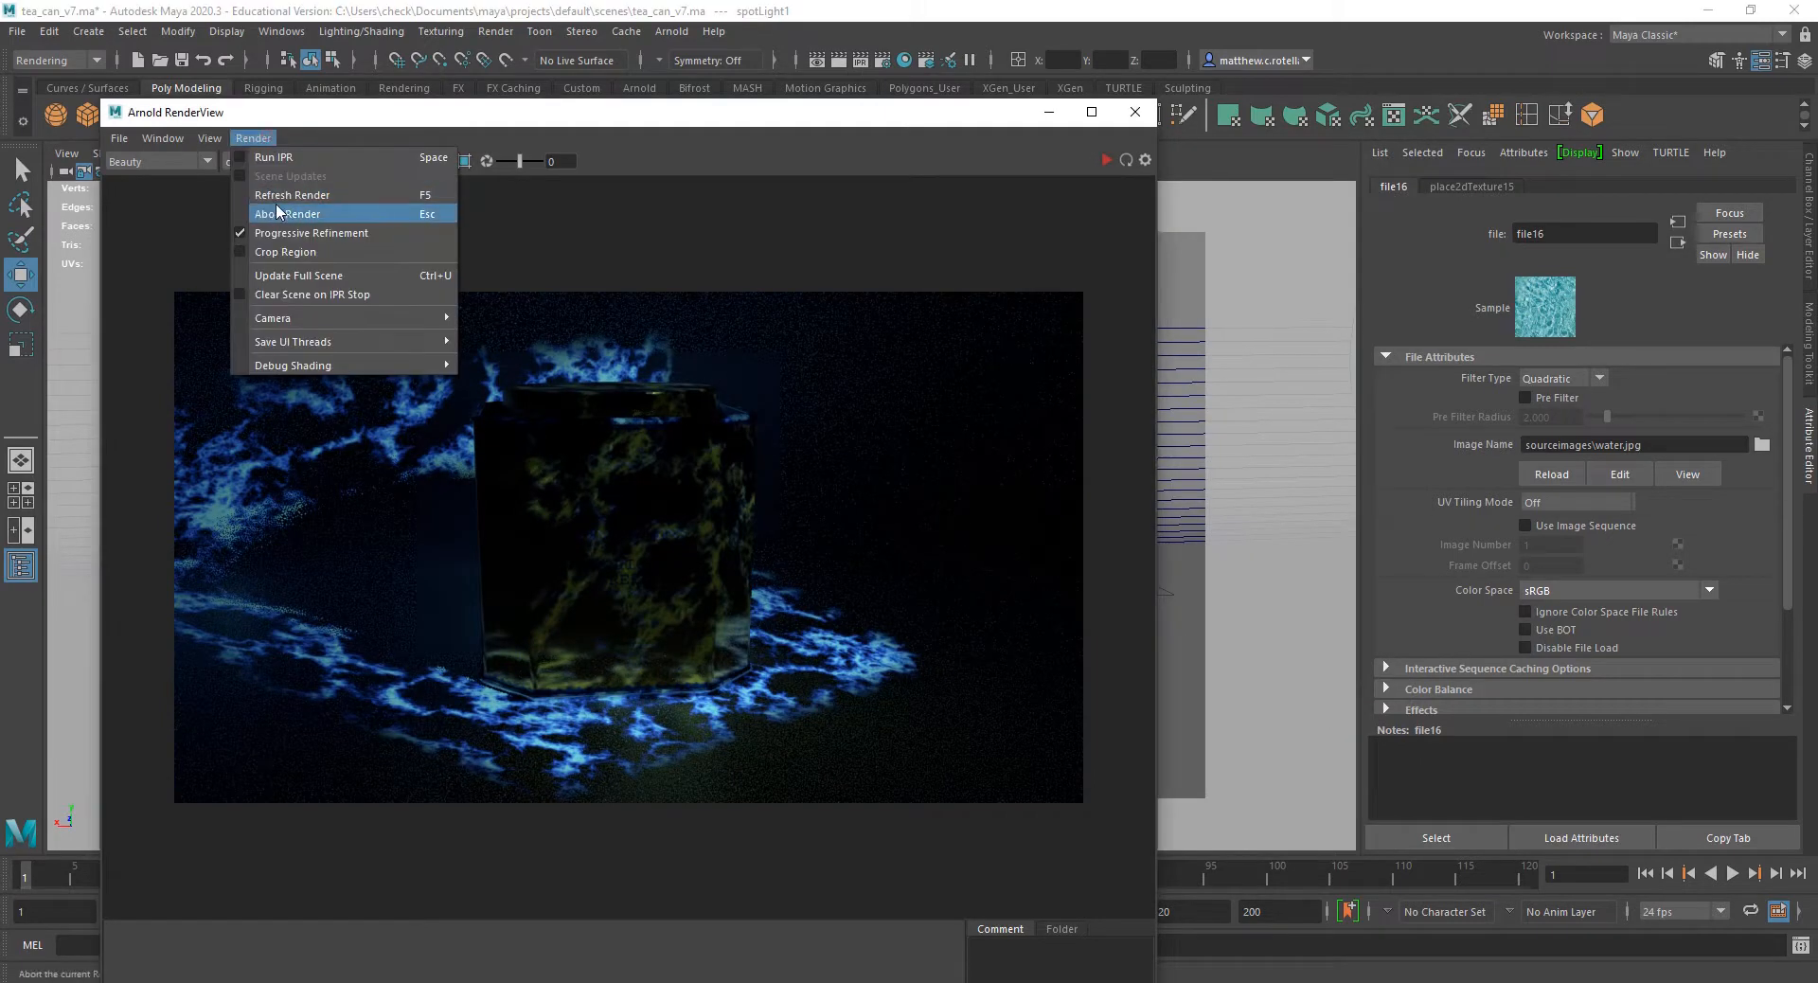
click(271, 191)
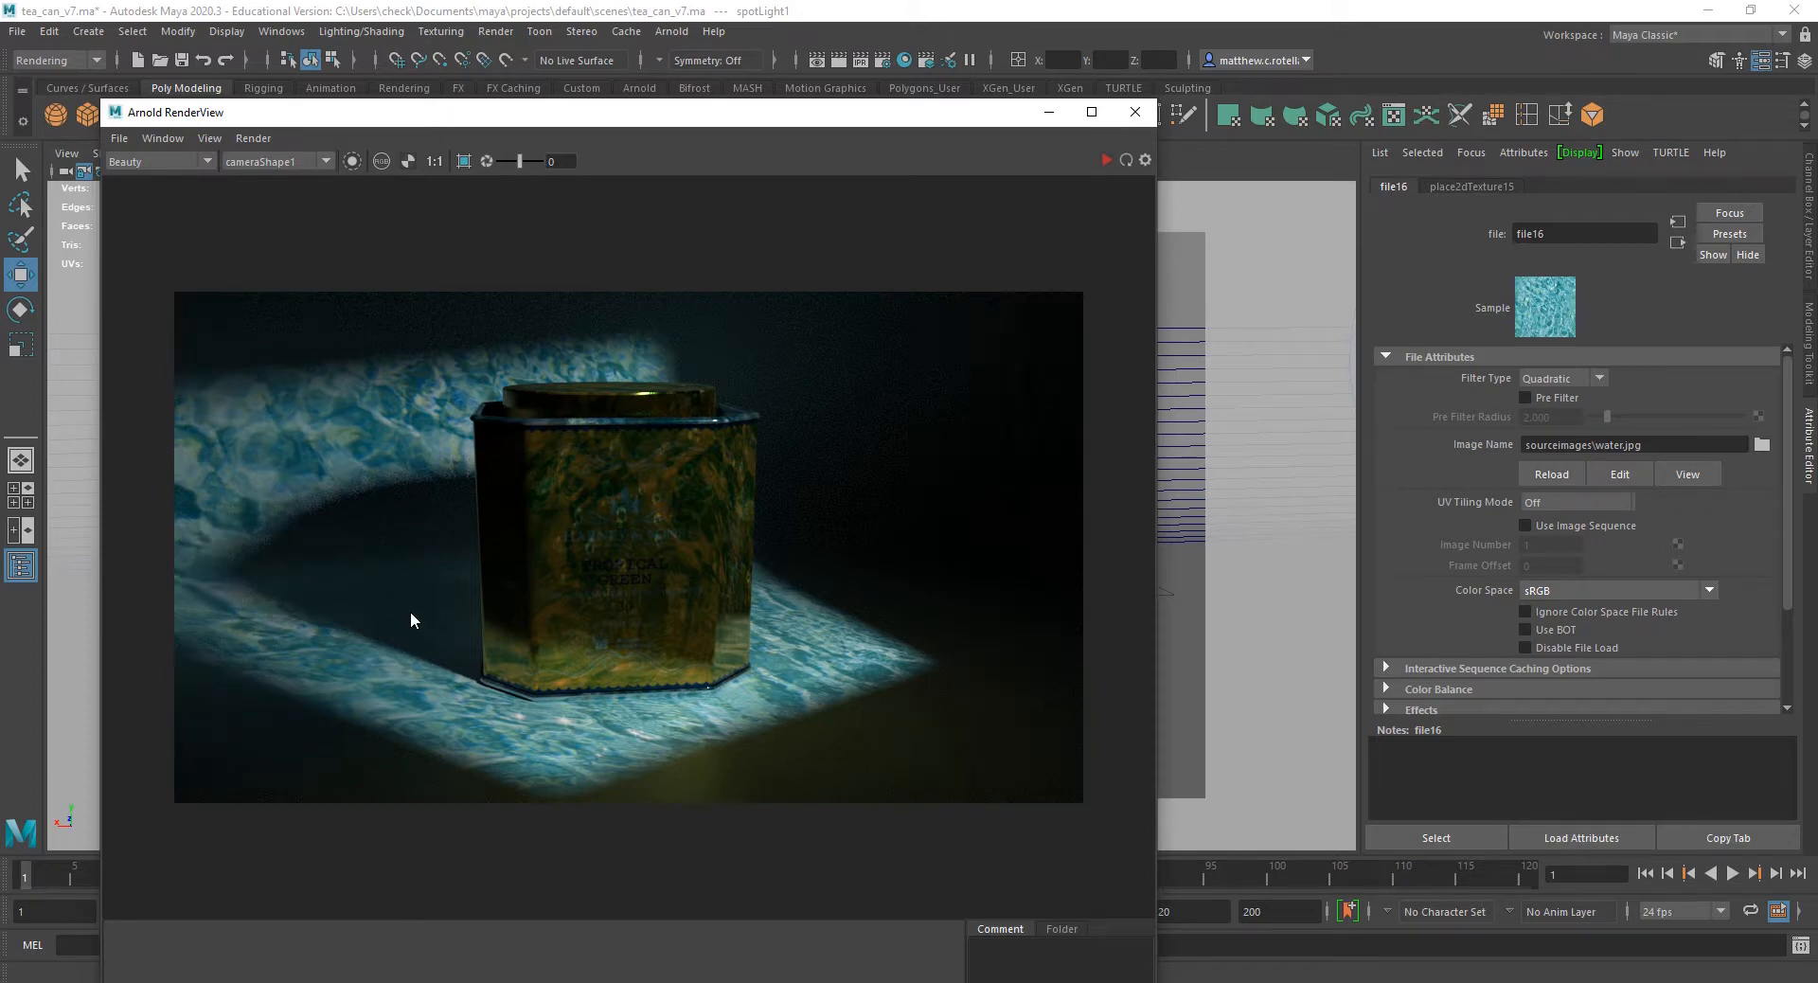
click(275, 137)
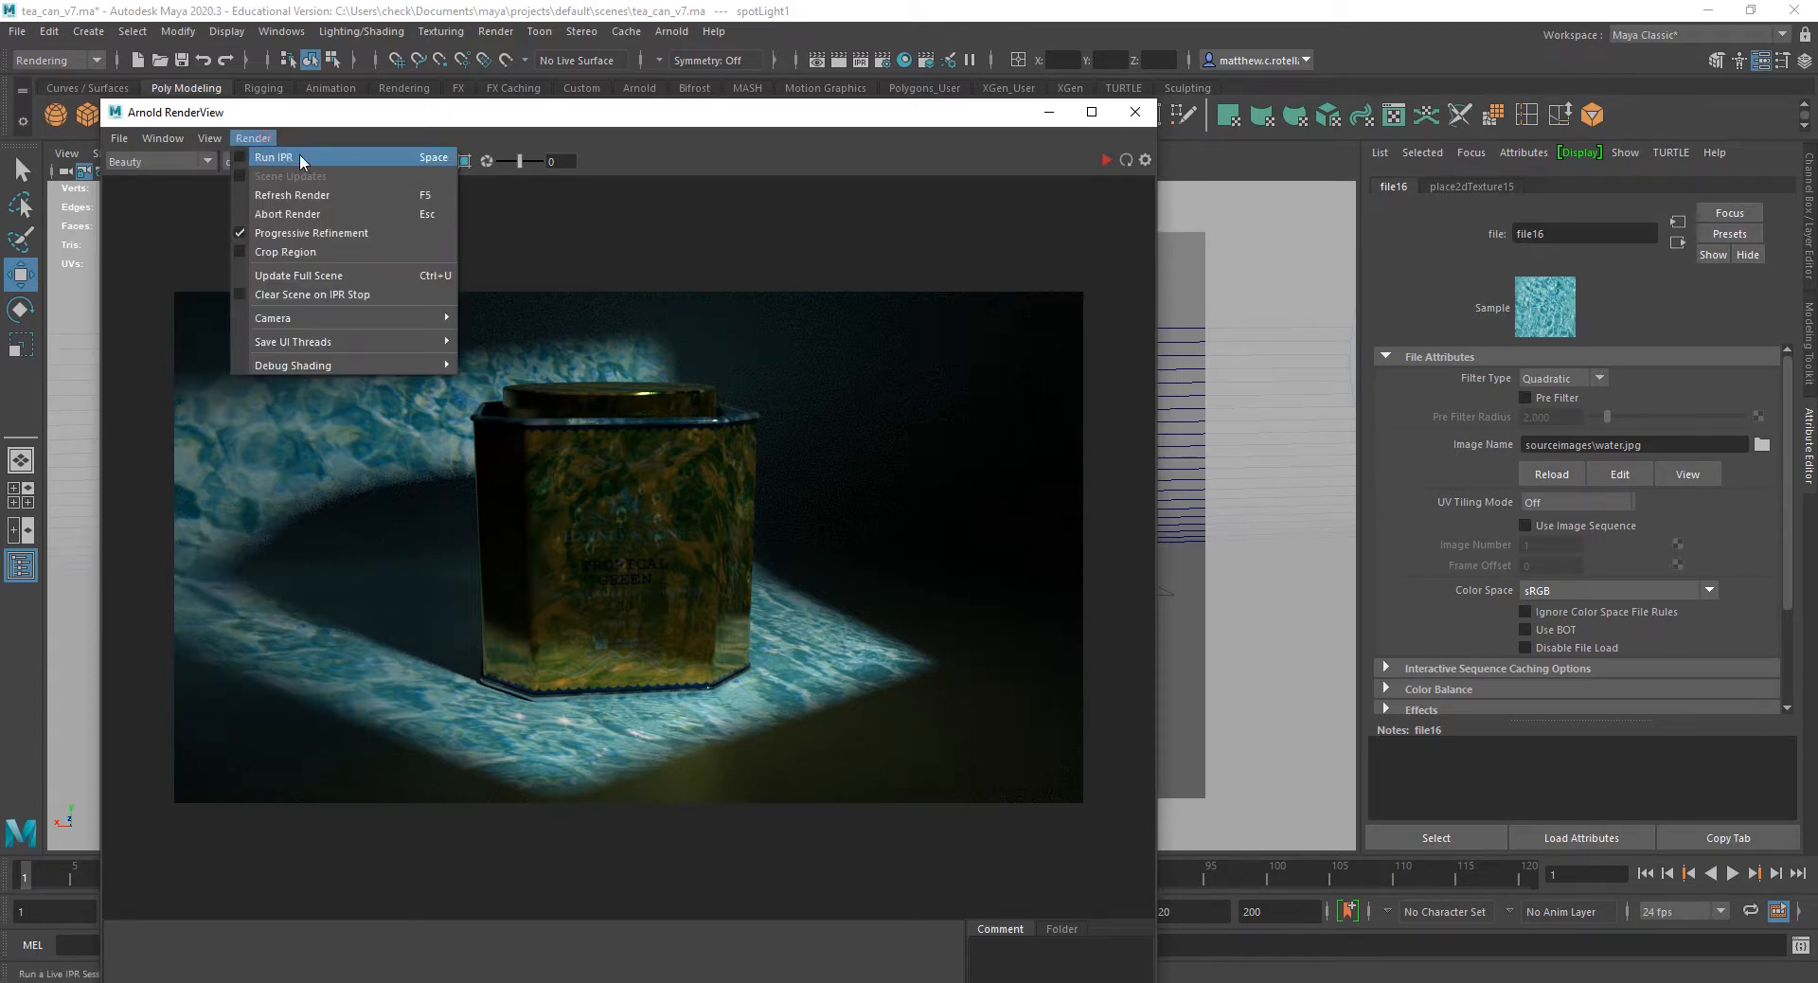
click(305, 214)
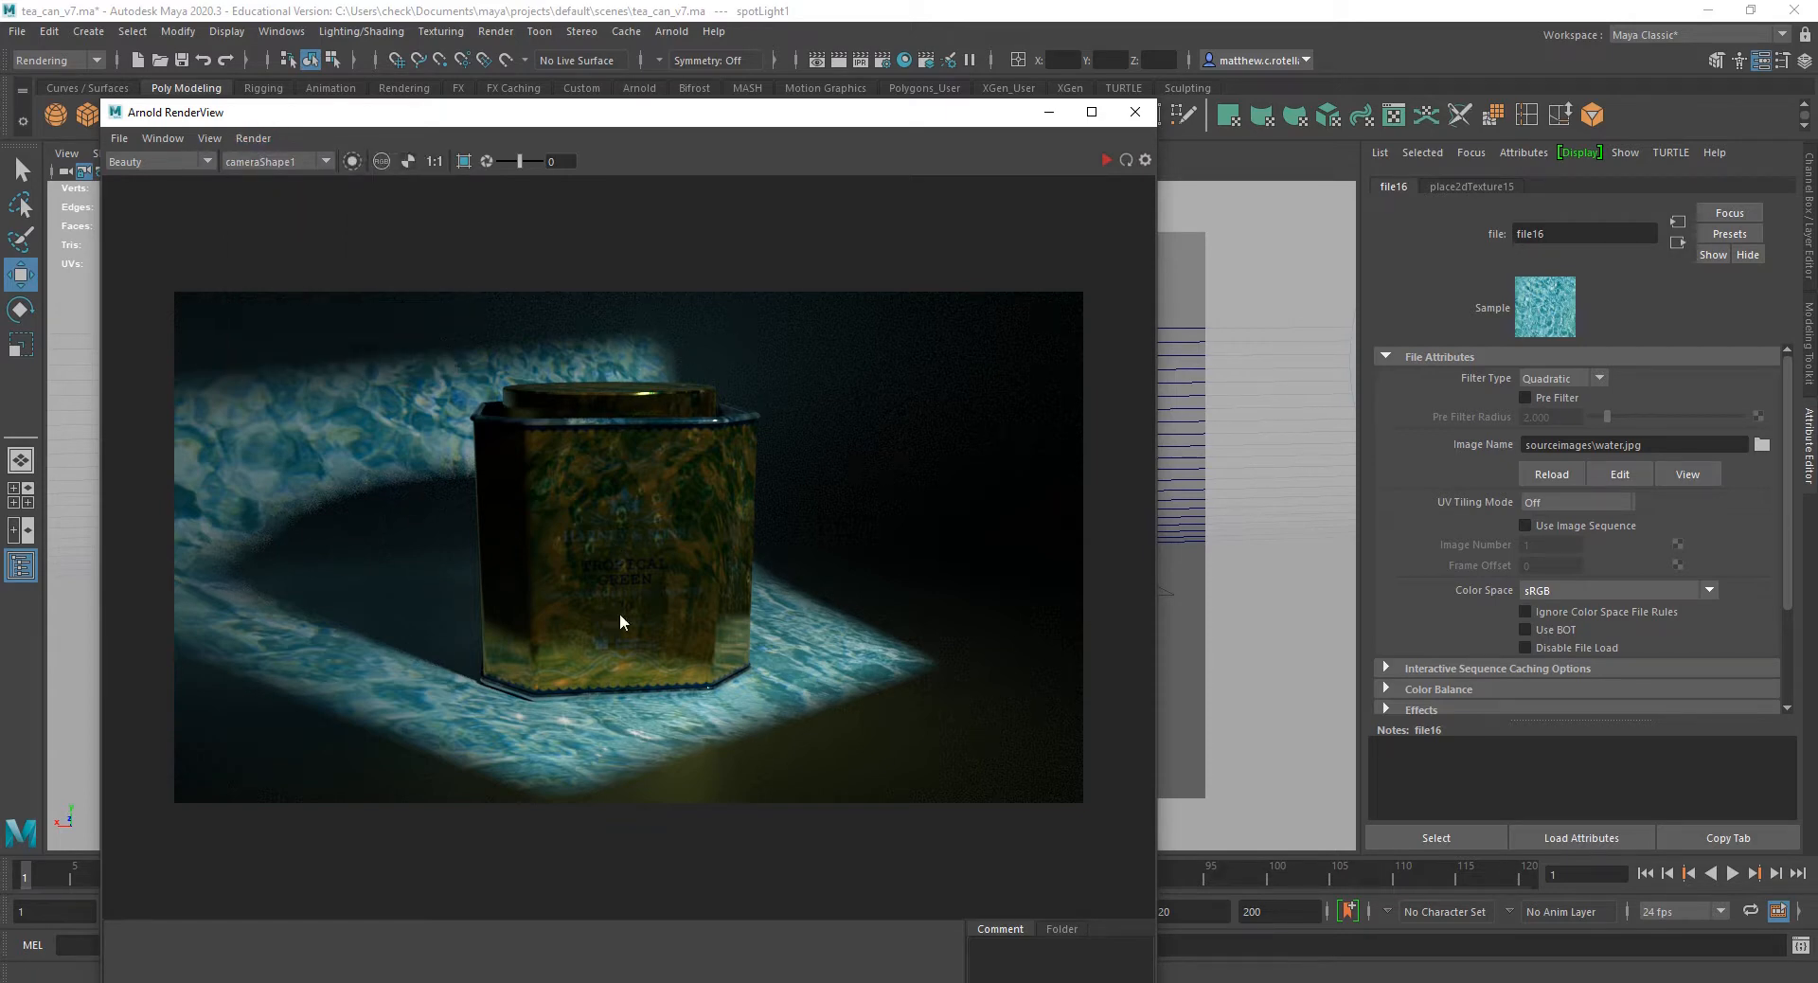
Move the render window aside and disconnect the aiGobo1 filter from the spot light shape's Light Filters.
drag(554, 112, 0, 113)
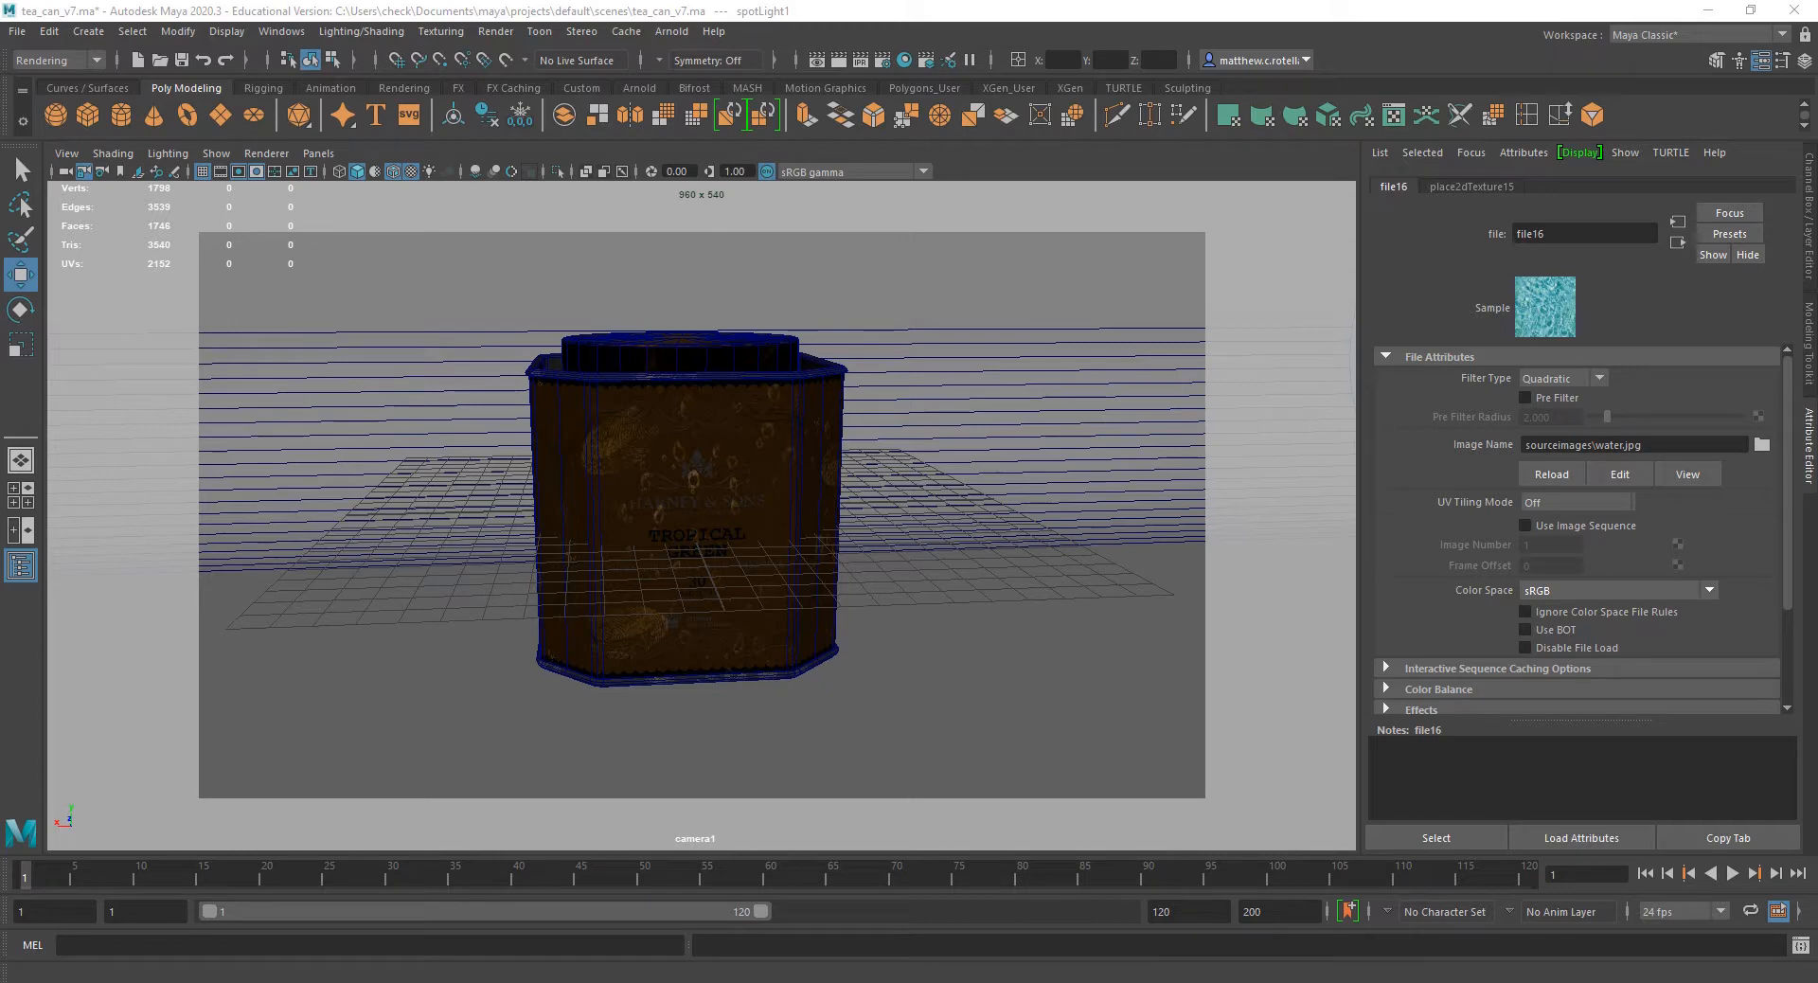
click(1678, 243)
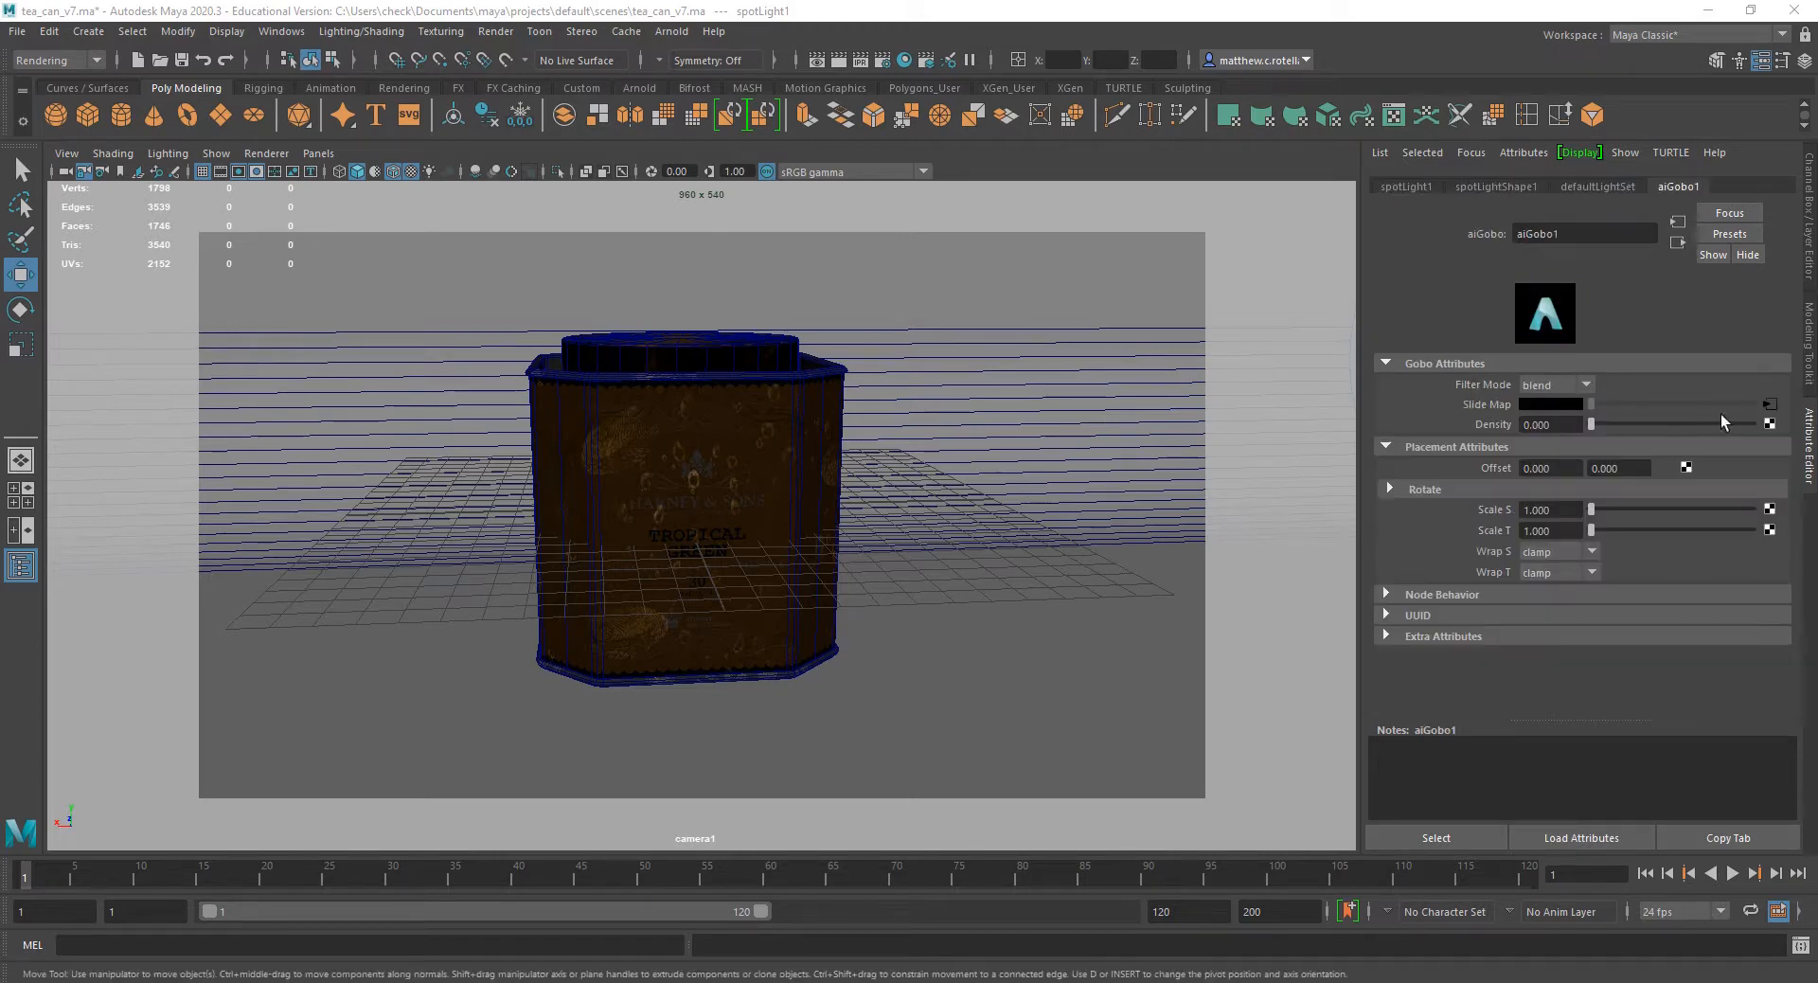
click(1484, 187)
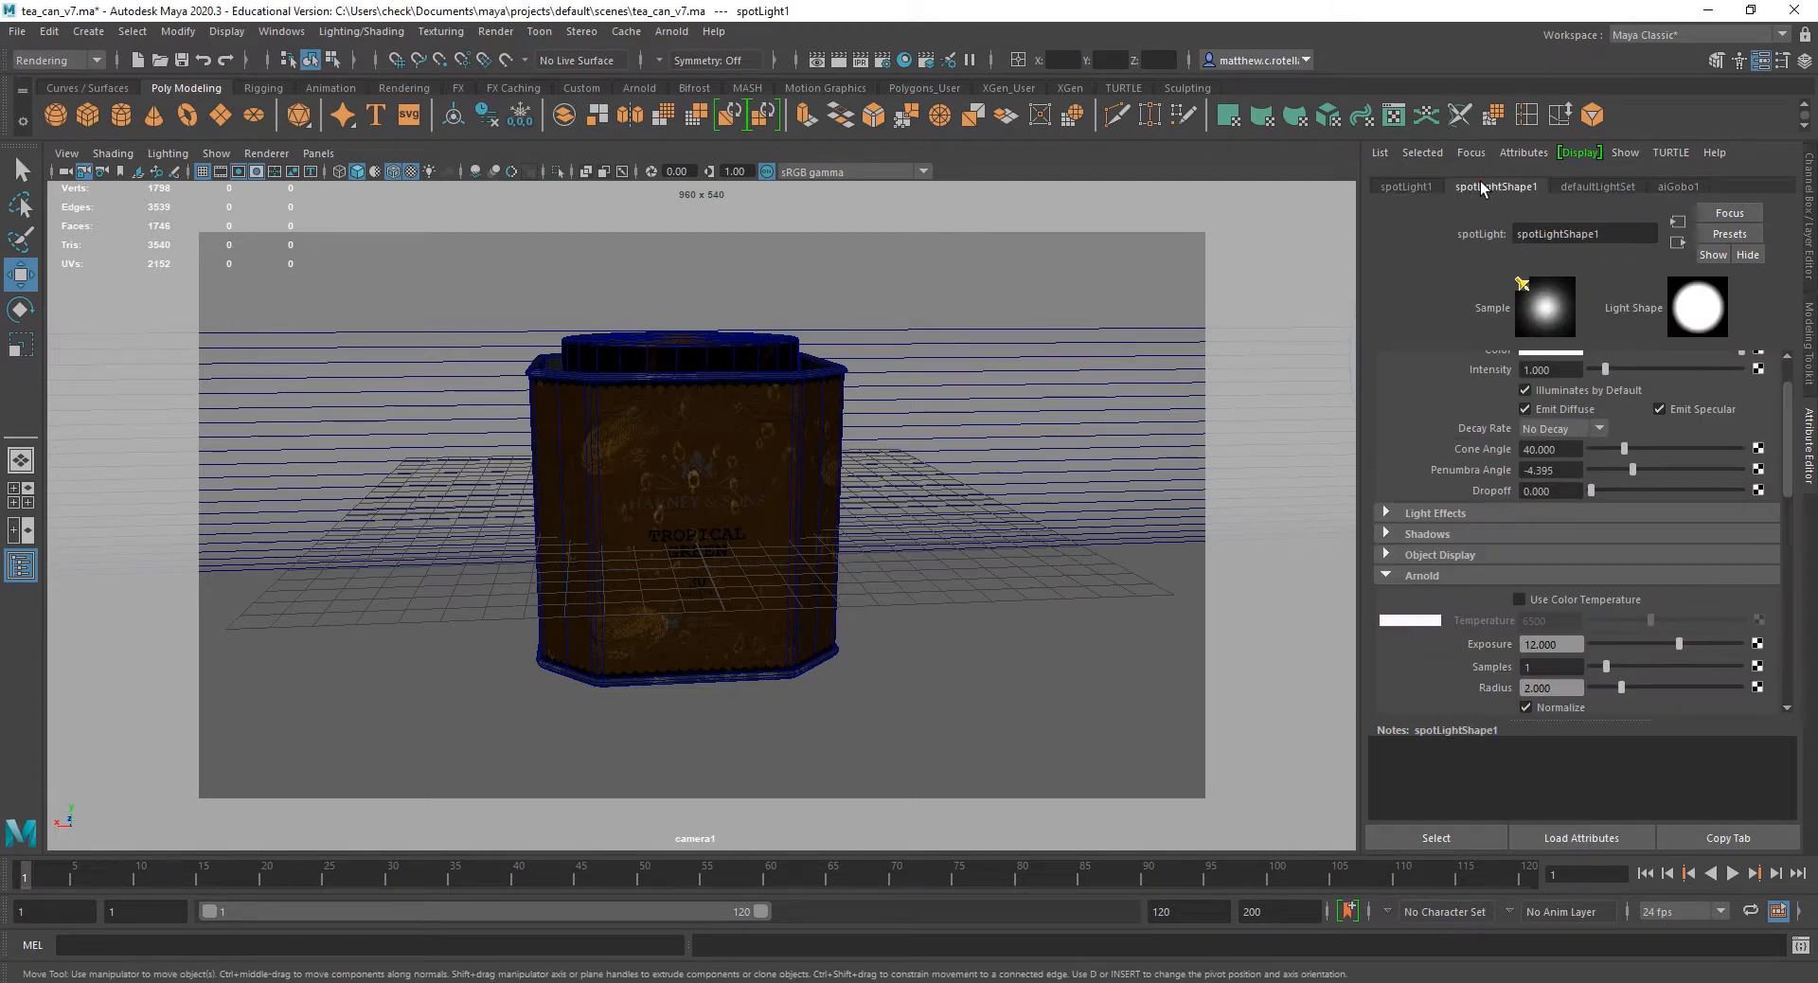
scroll(1441, 568, down, 5)
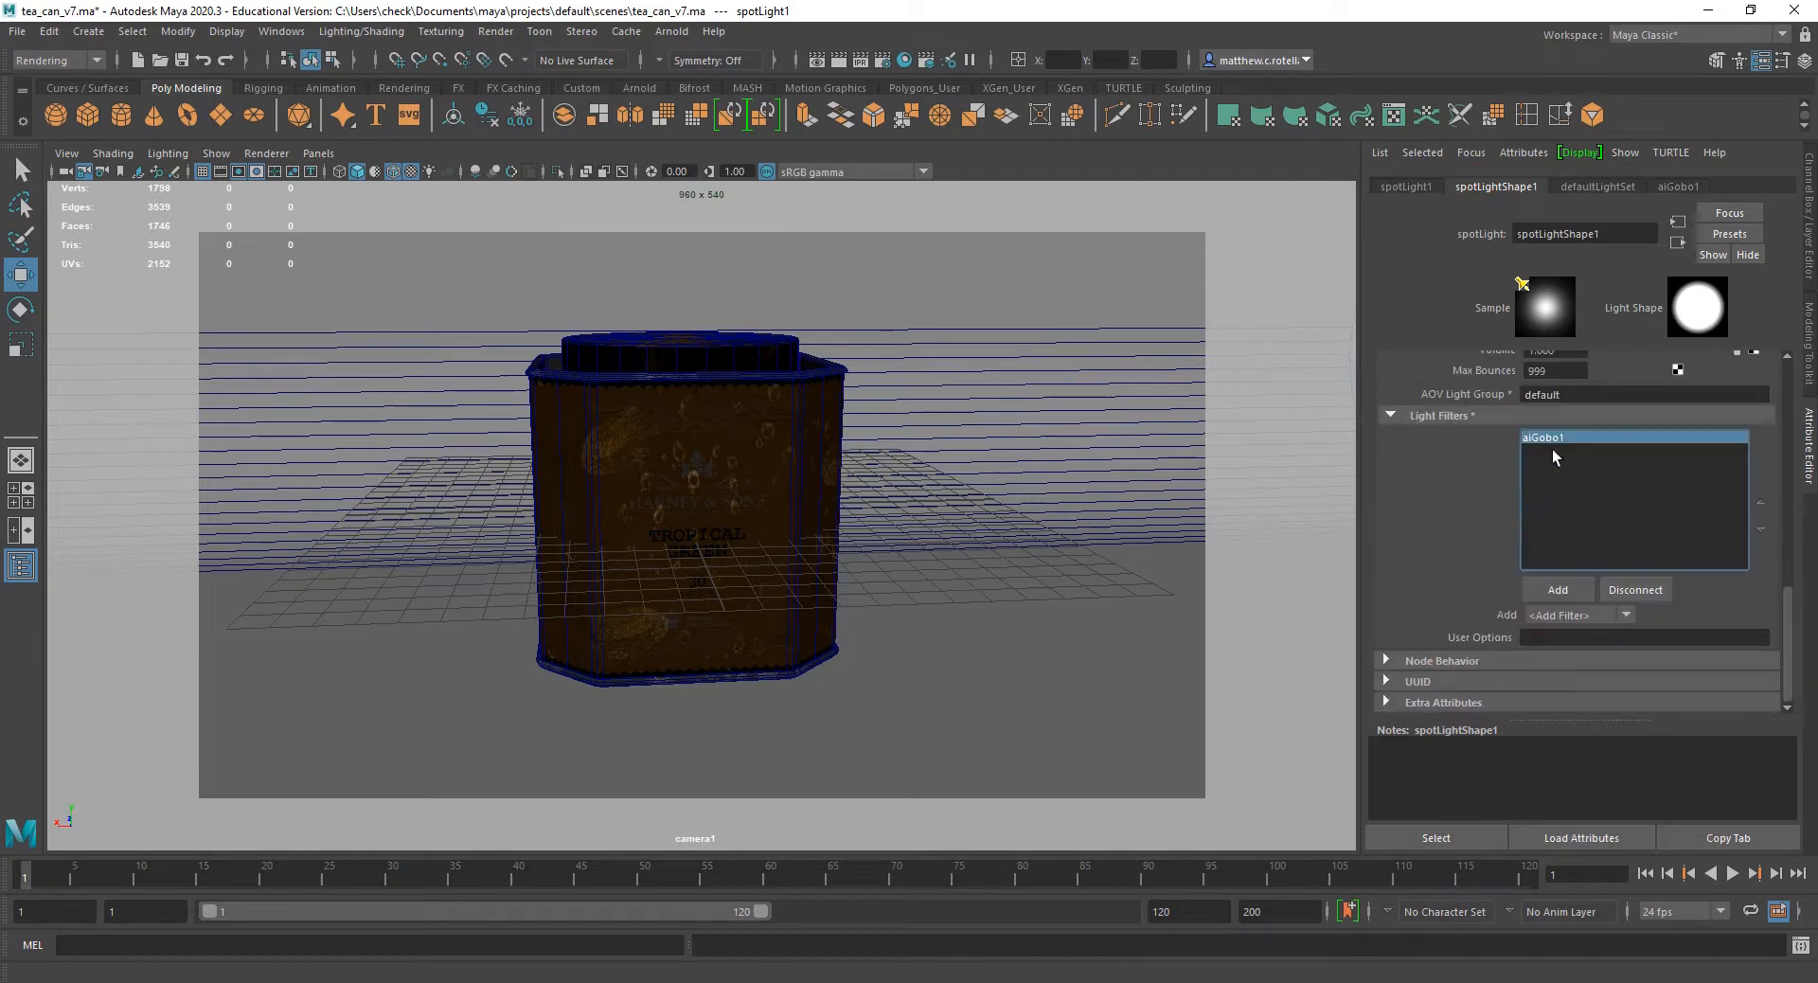
click(1685, 186)
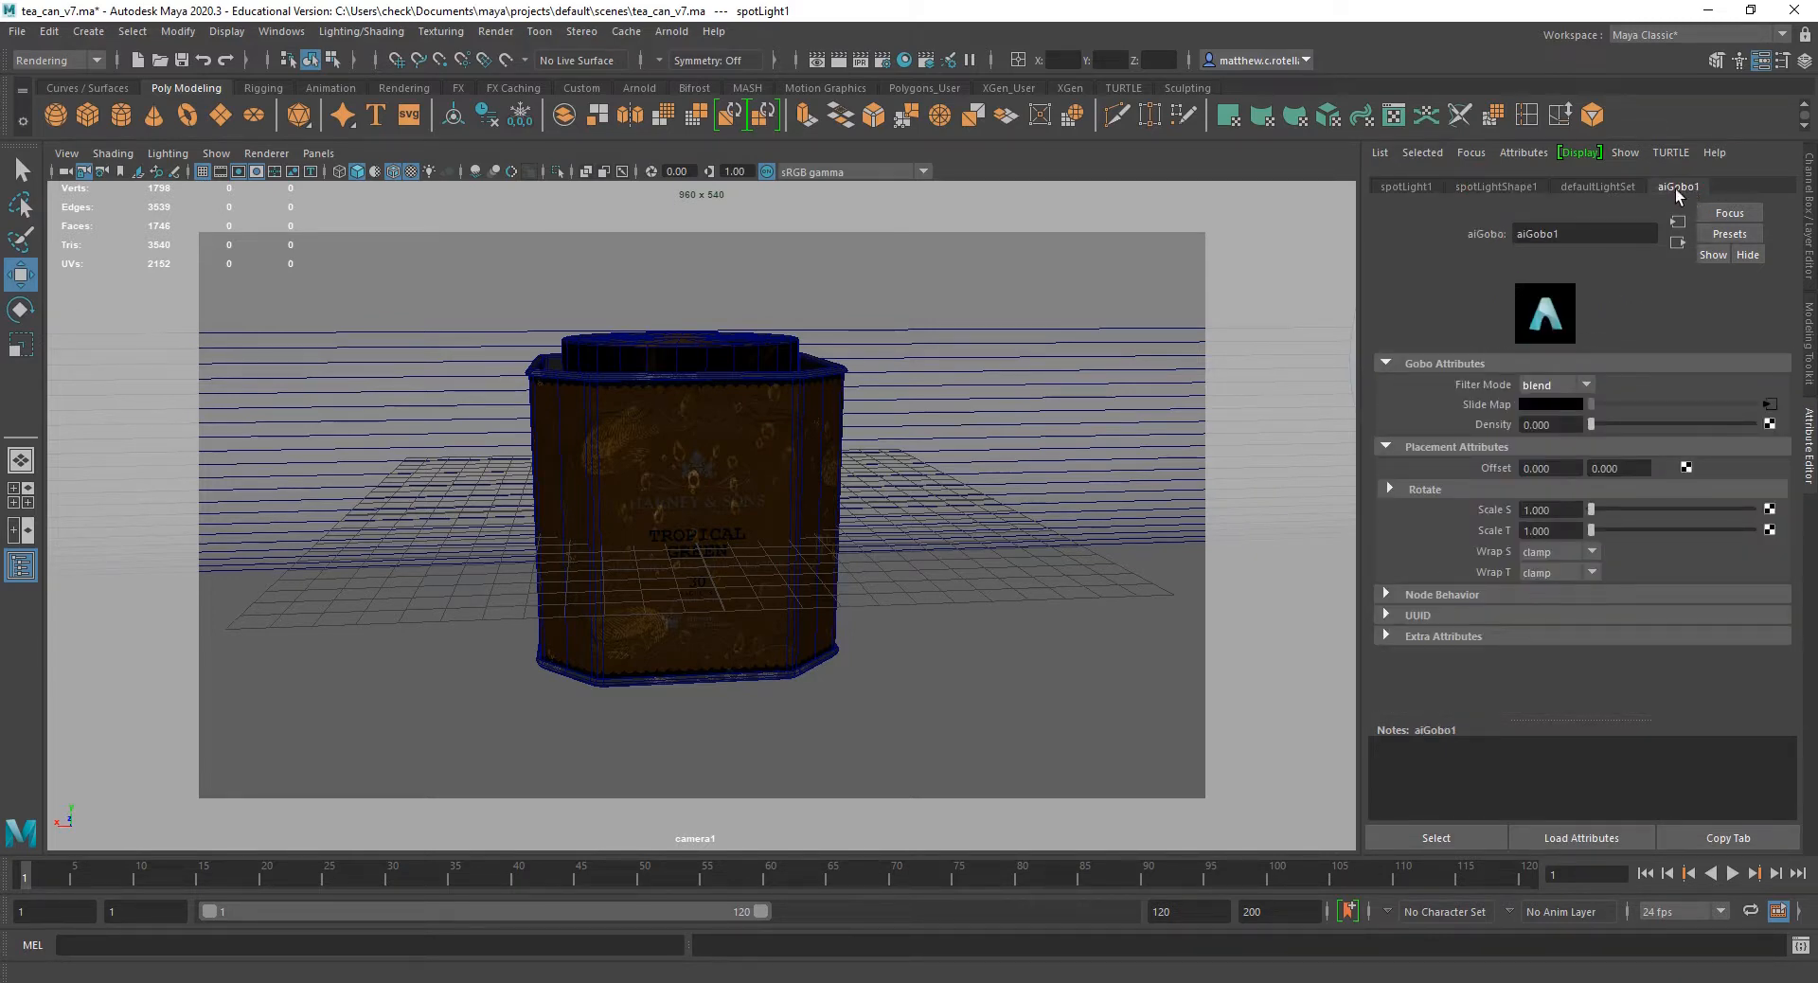
click(1567, 384)
click(1643, 304)
click(1425, 176)
click(1496, 185)
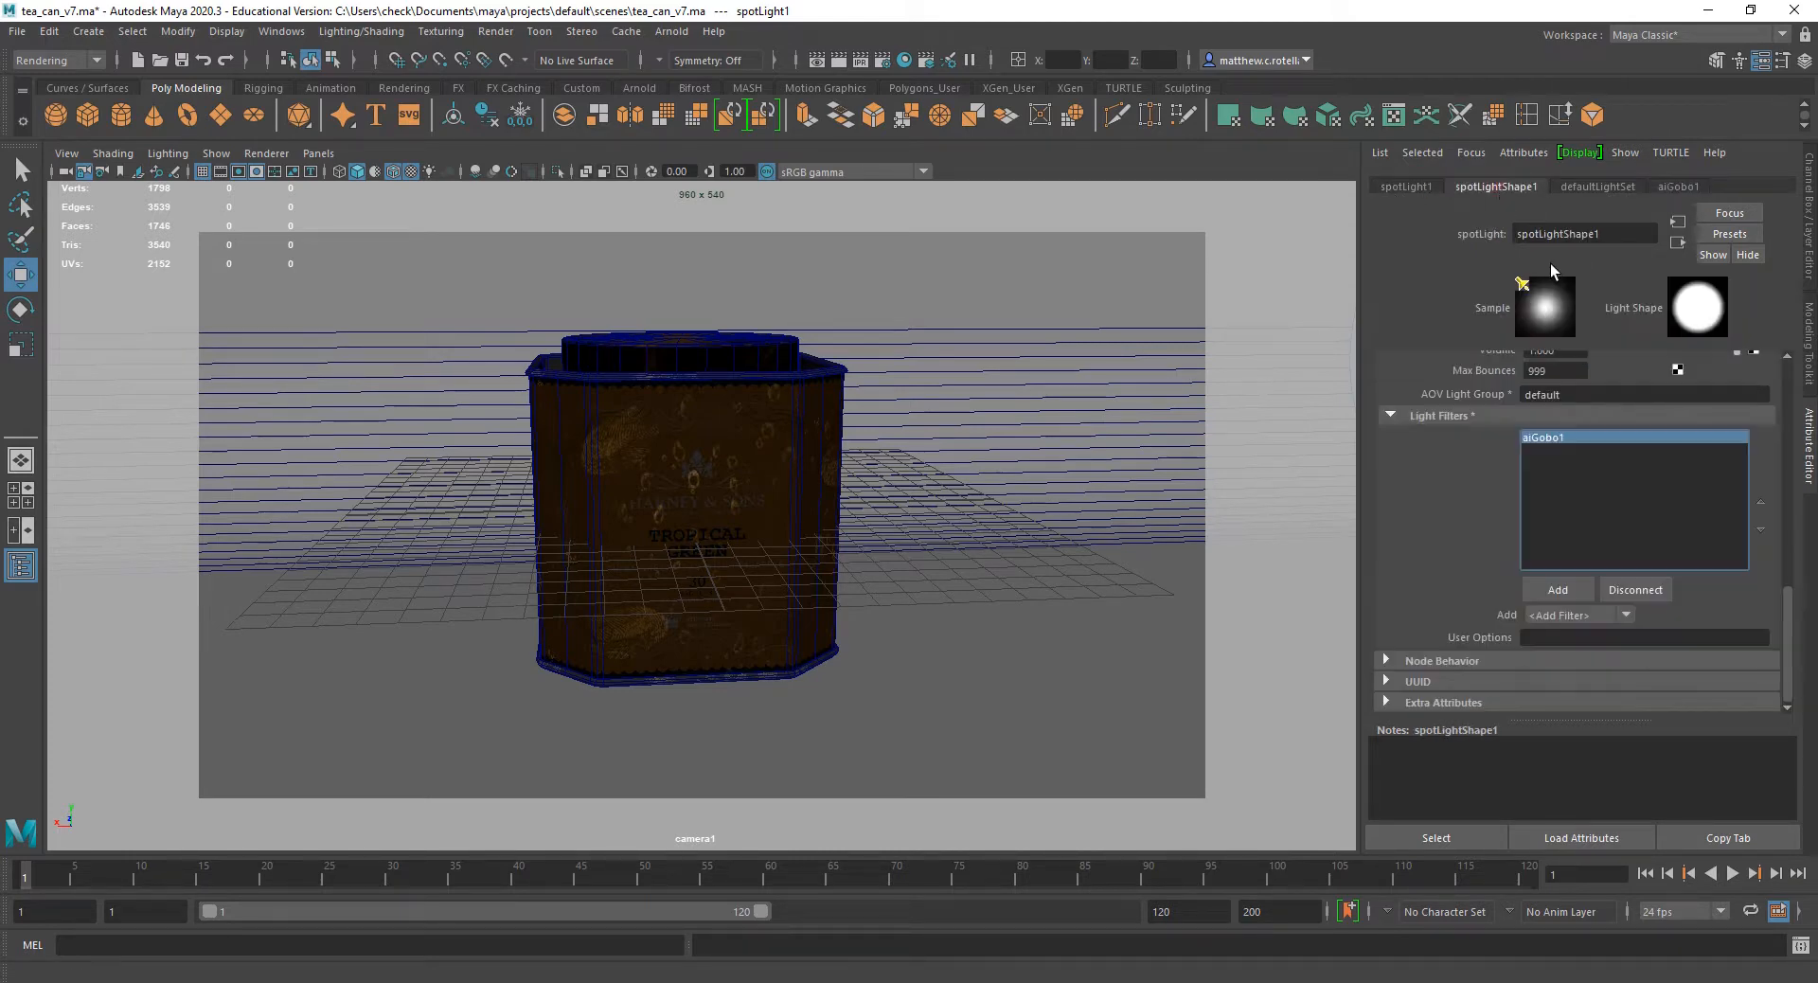
click(1627, 589)
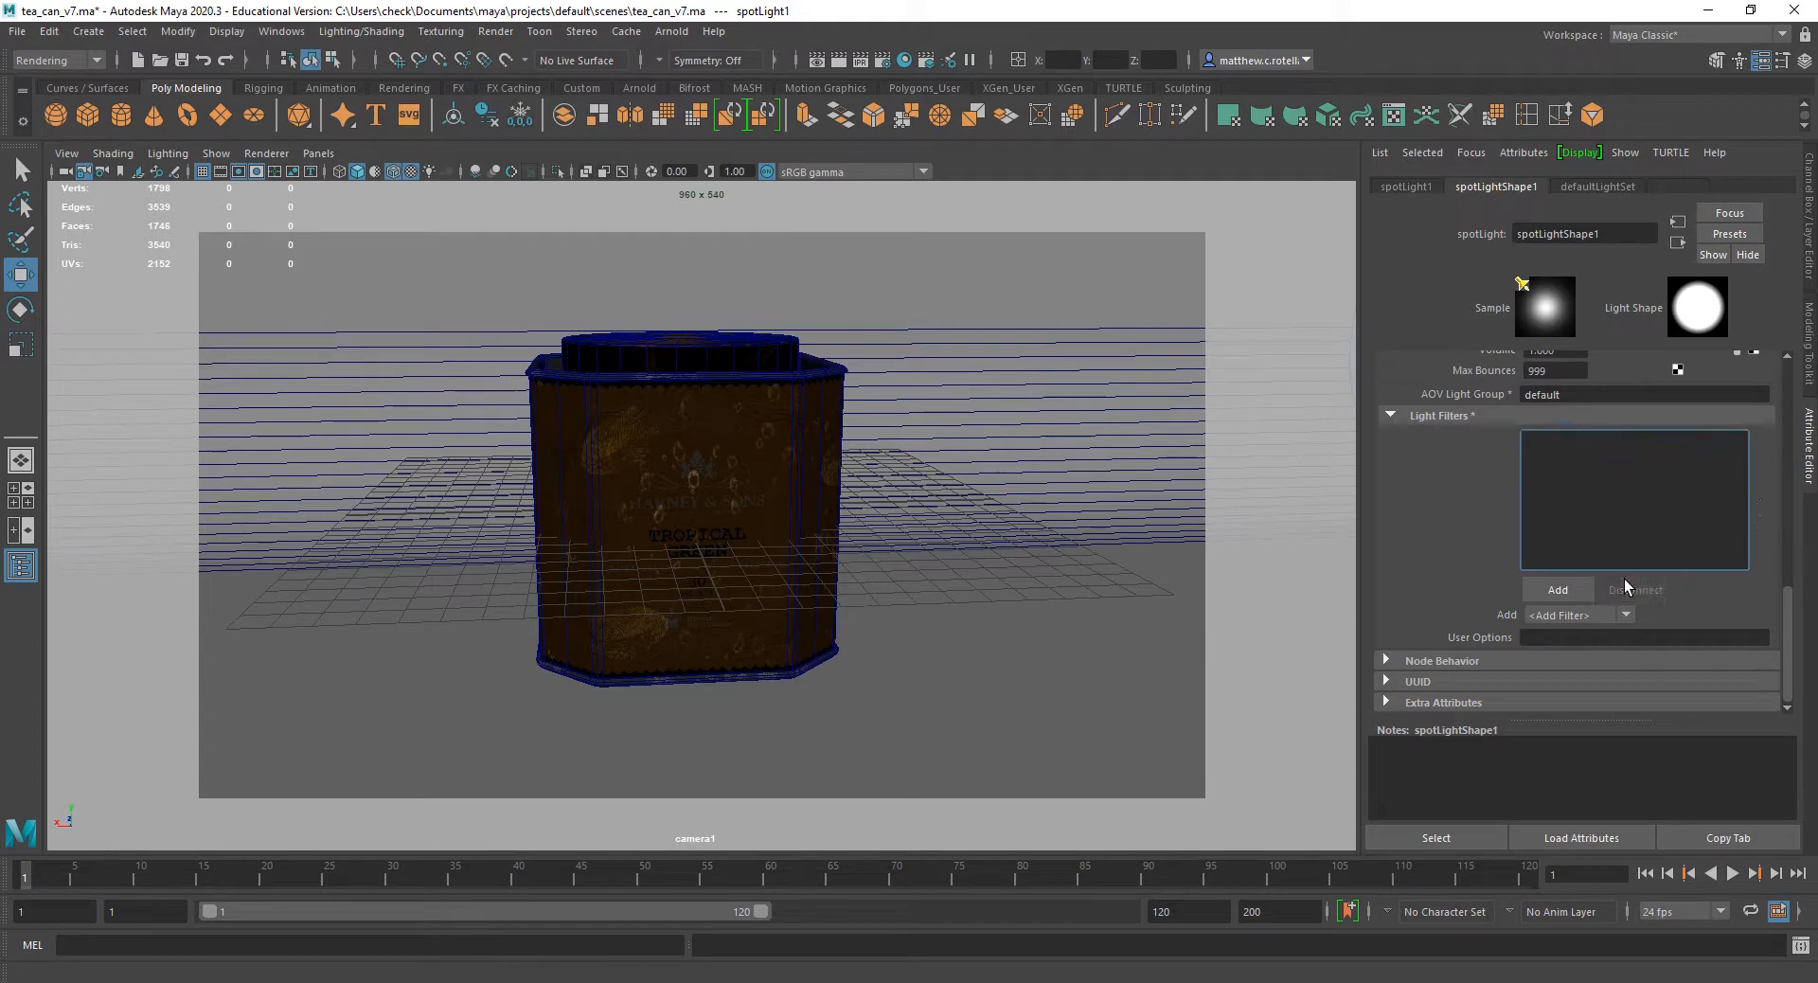
Refresh the Arnold render of the spot light without any light filter and reposition the render window.
scroll(1482, 516, up, 8)
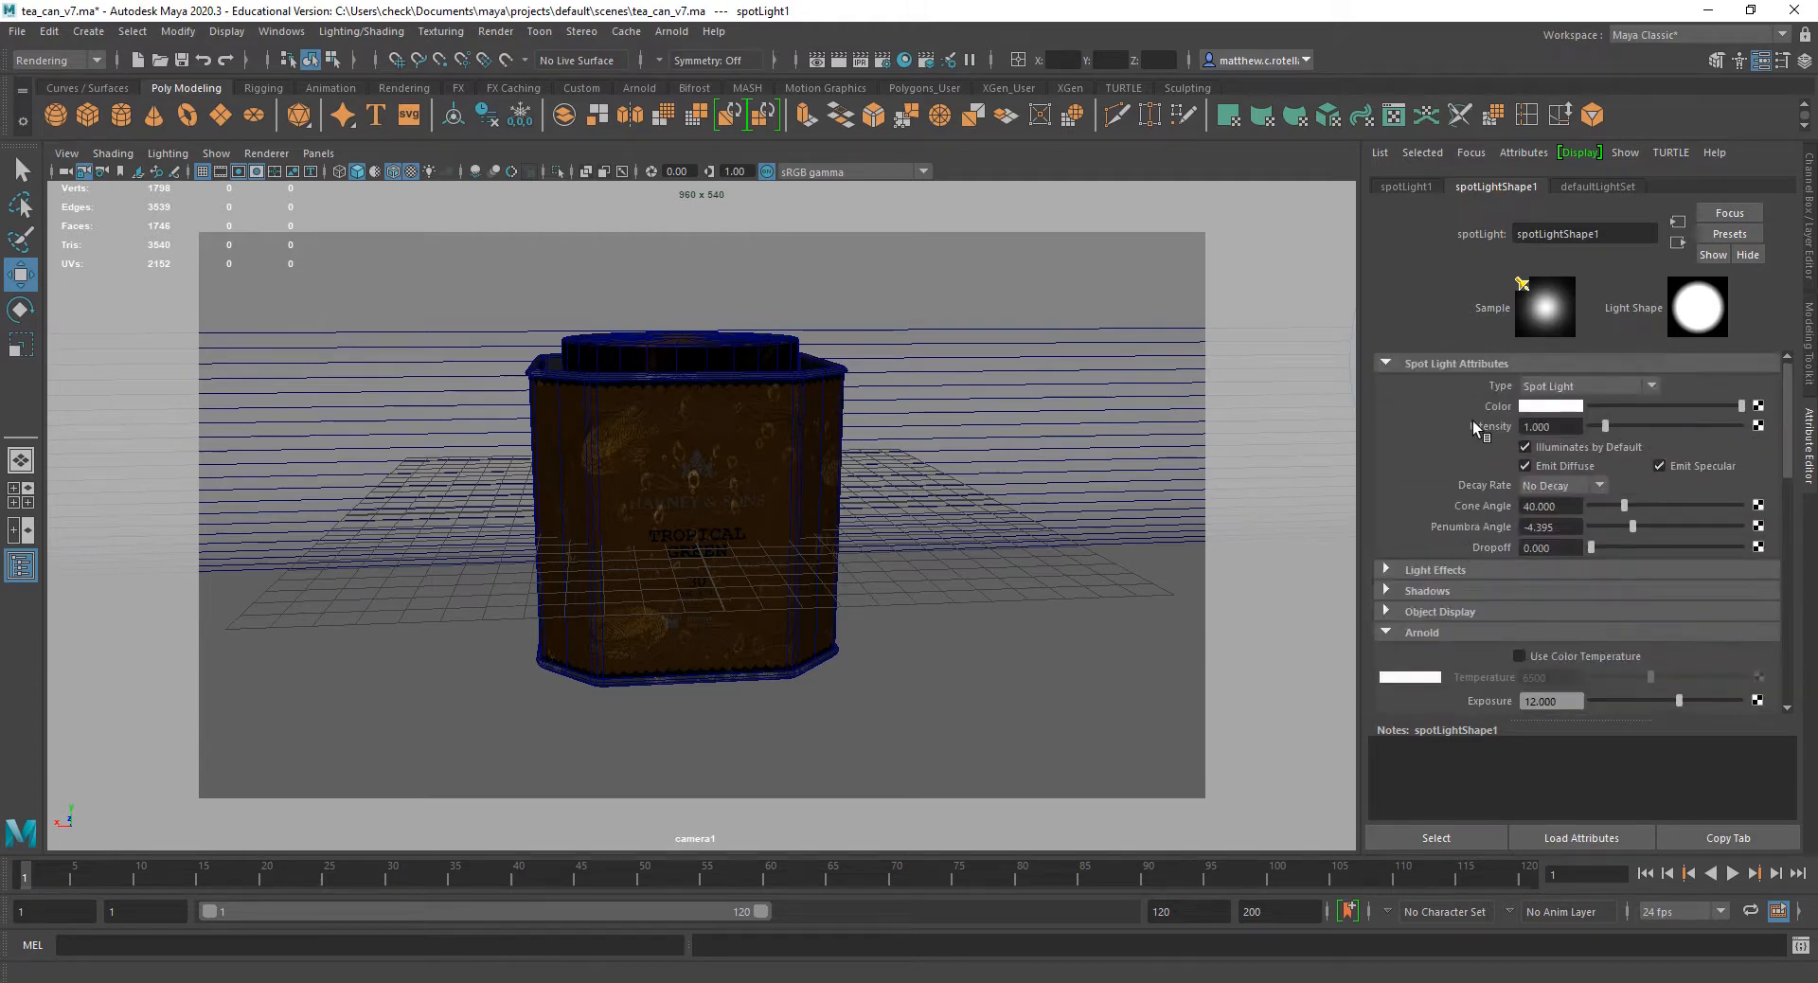
scroll(1473, 421, down, 5)
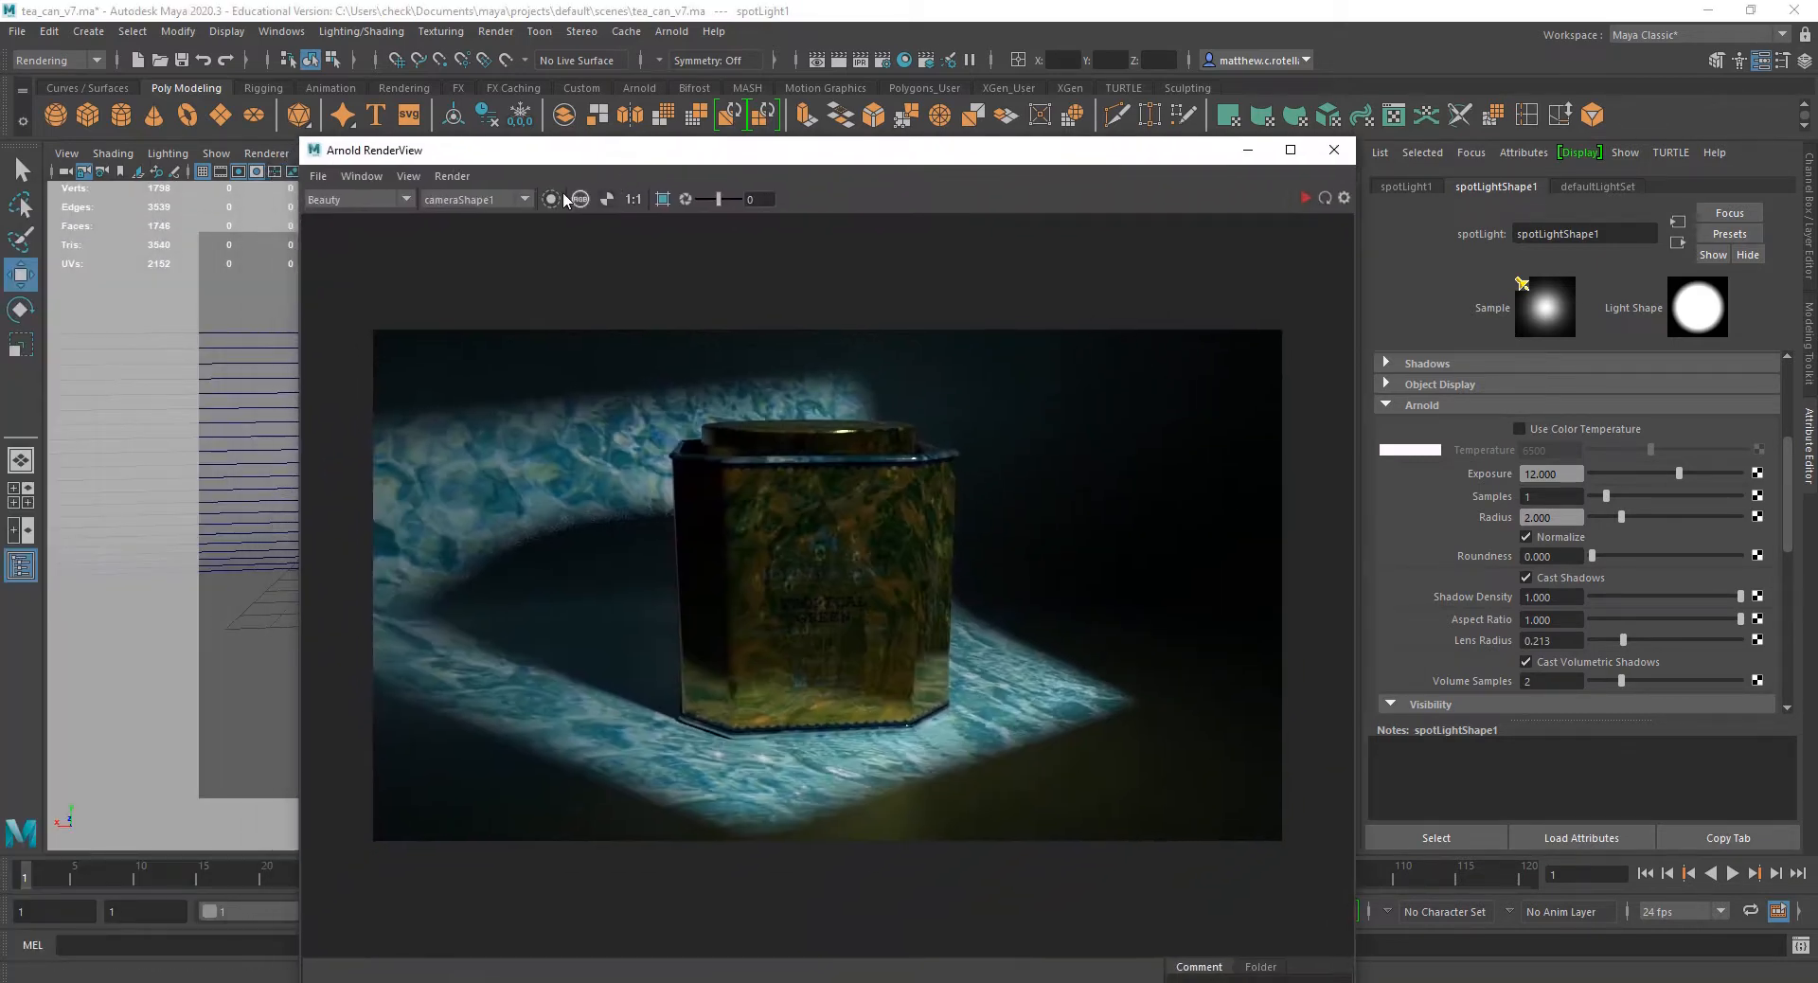
click(444, 176)
click(491, 233)
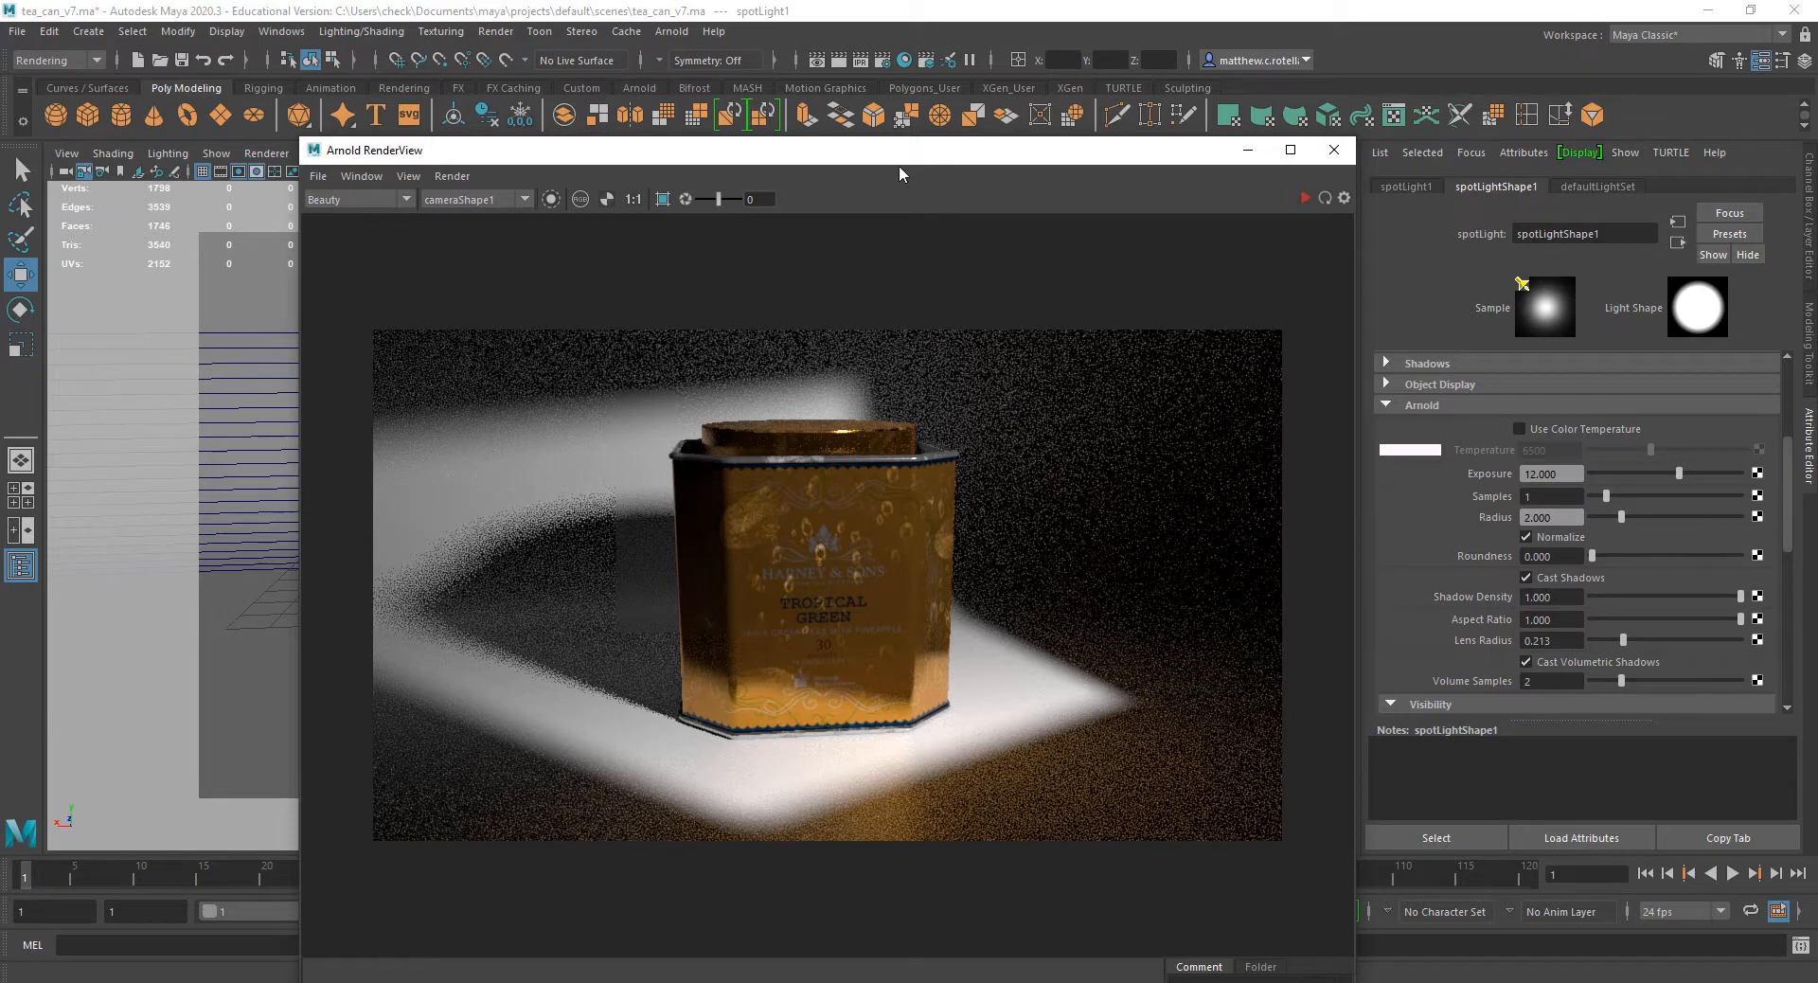
drag(900, 165, 665, 139)
Set the spot light shape's Arnold Roundness to 1, refresh the render, then abort it and close the render window.
scroll(1464, 554, up, 5)
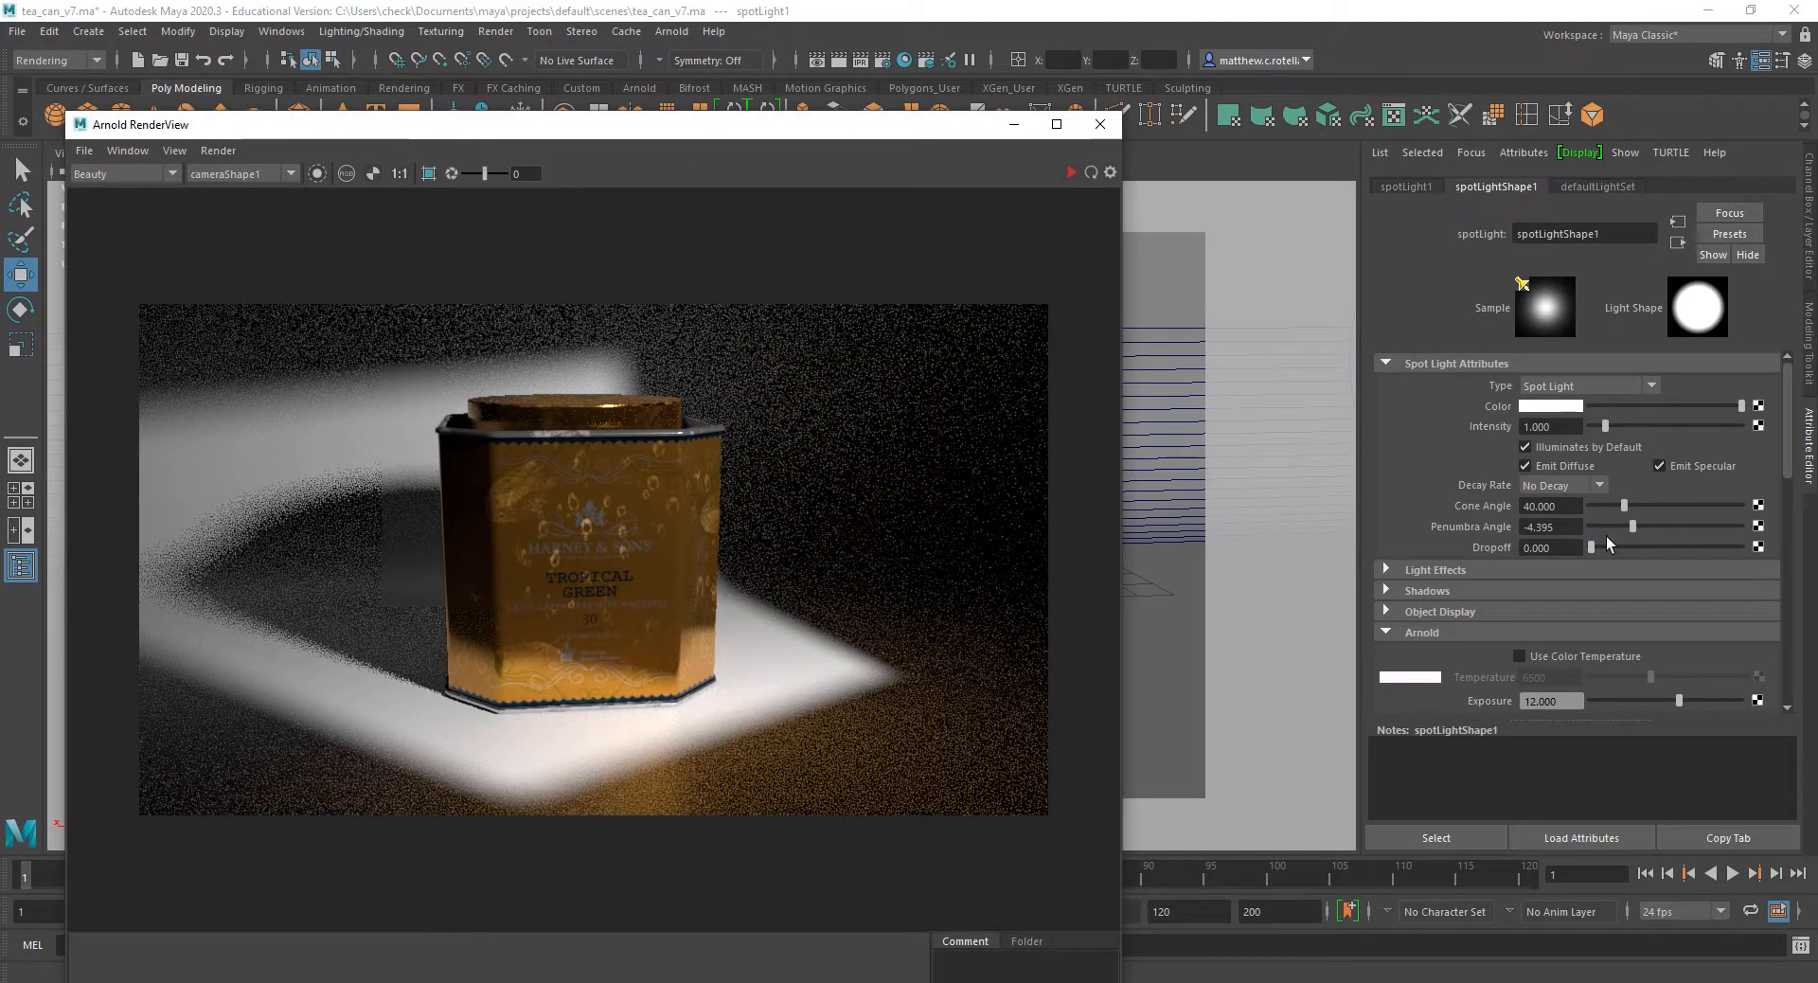
scroll(1504, 627, down, 3)
click(1607, 612)
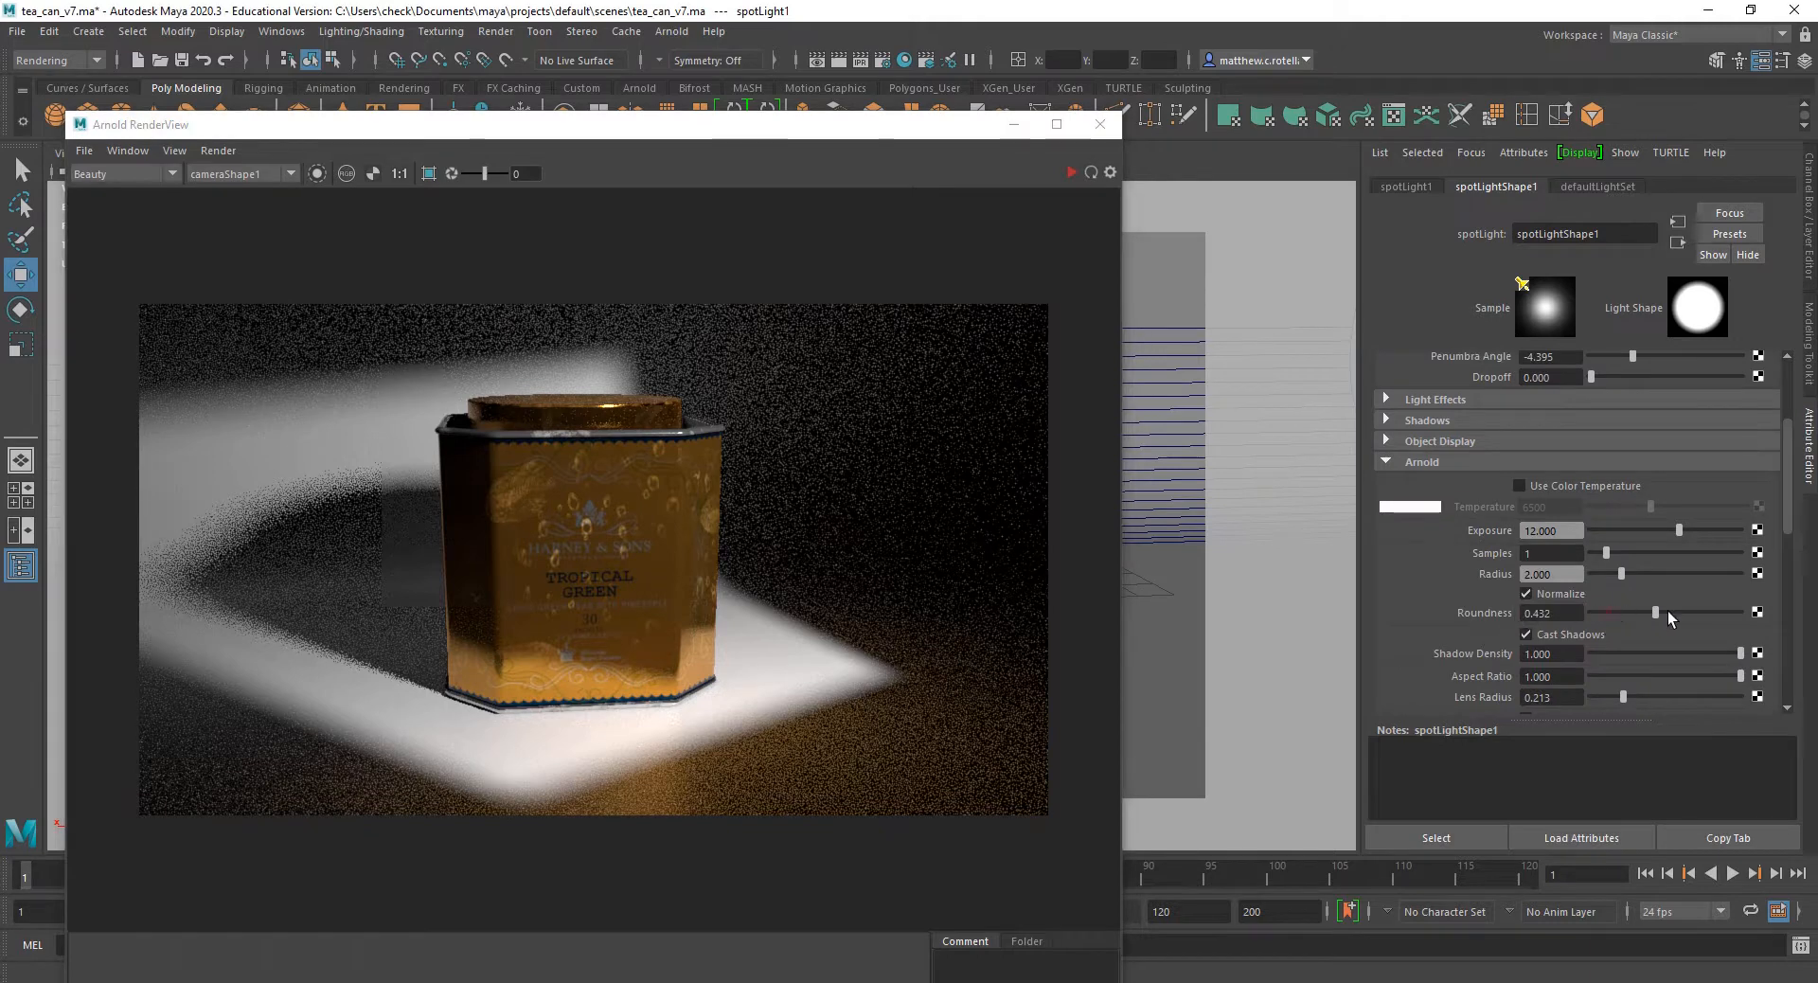
click(219, 151)
click(258, 209)
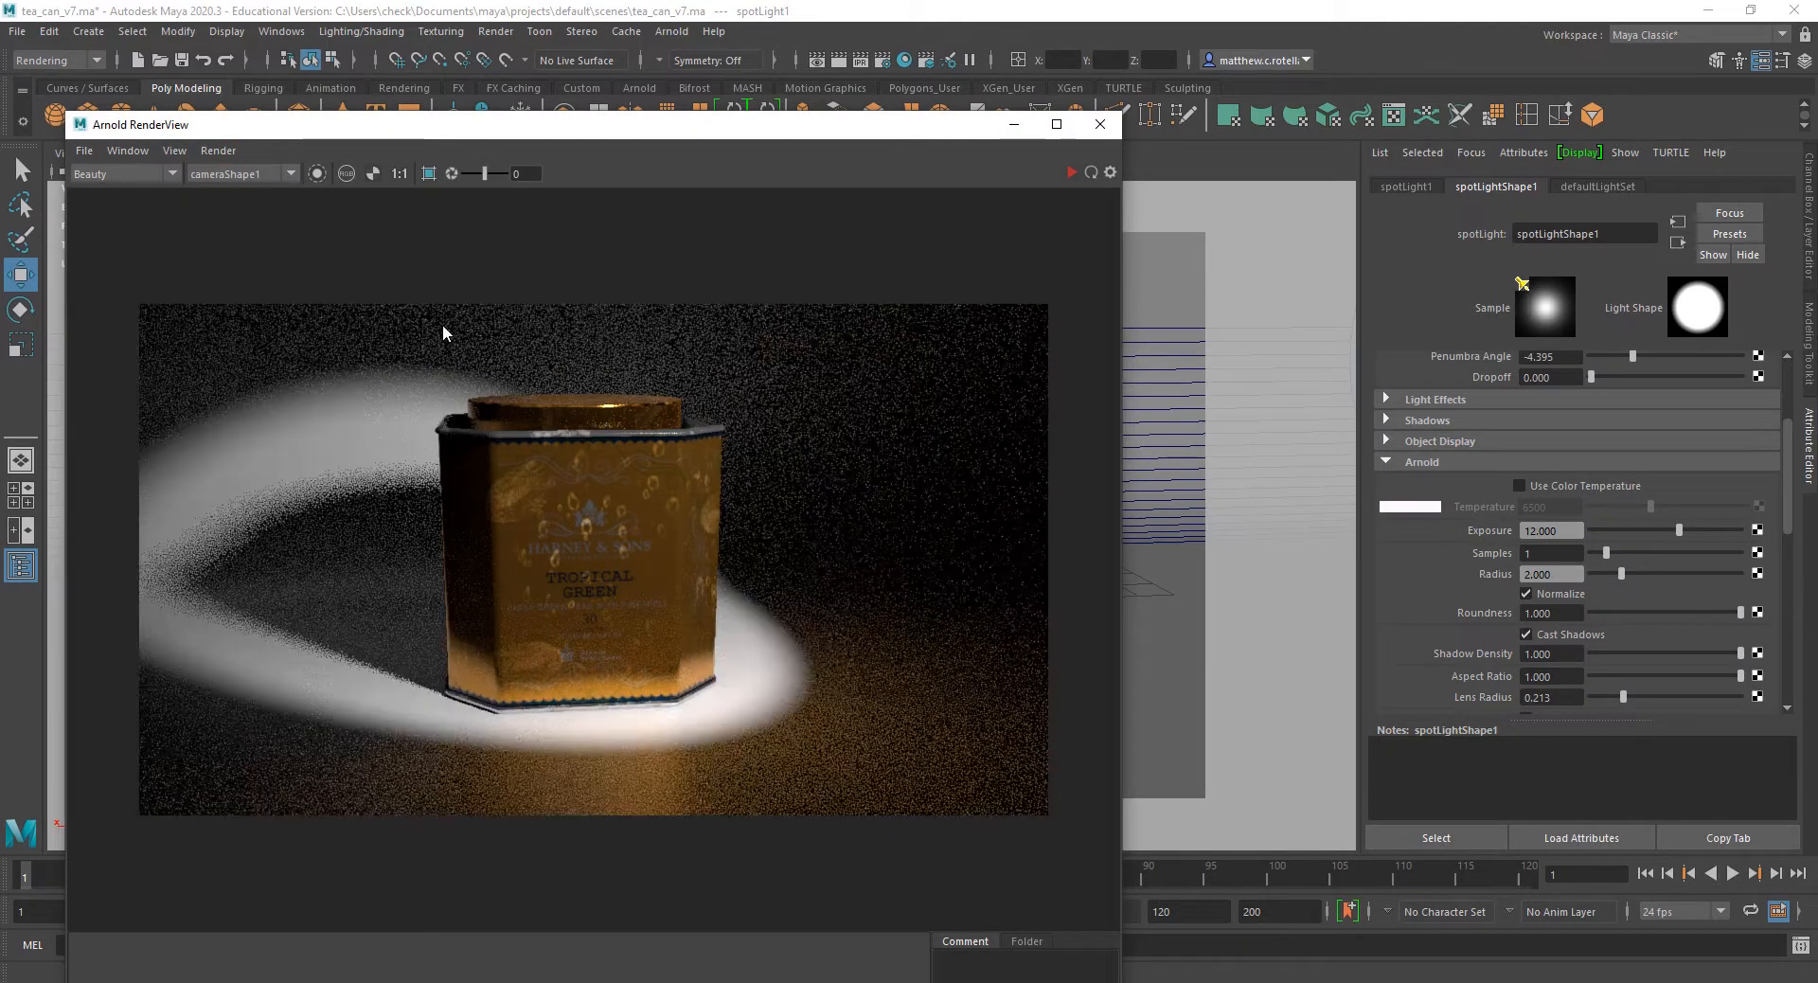
click(219, 151)
click(251, 228)
drag(494, 132, 482, 140)
click(1089, 132)
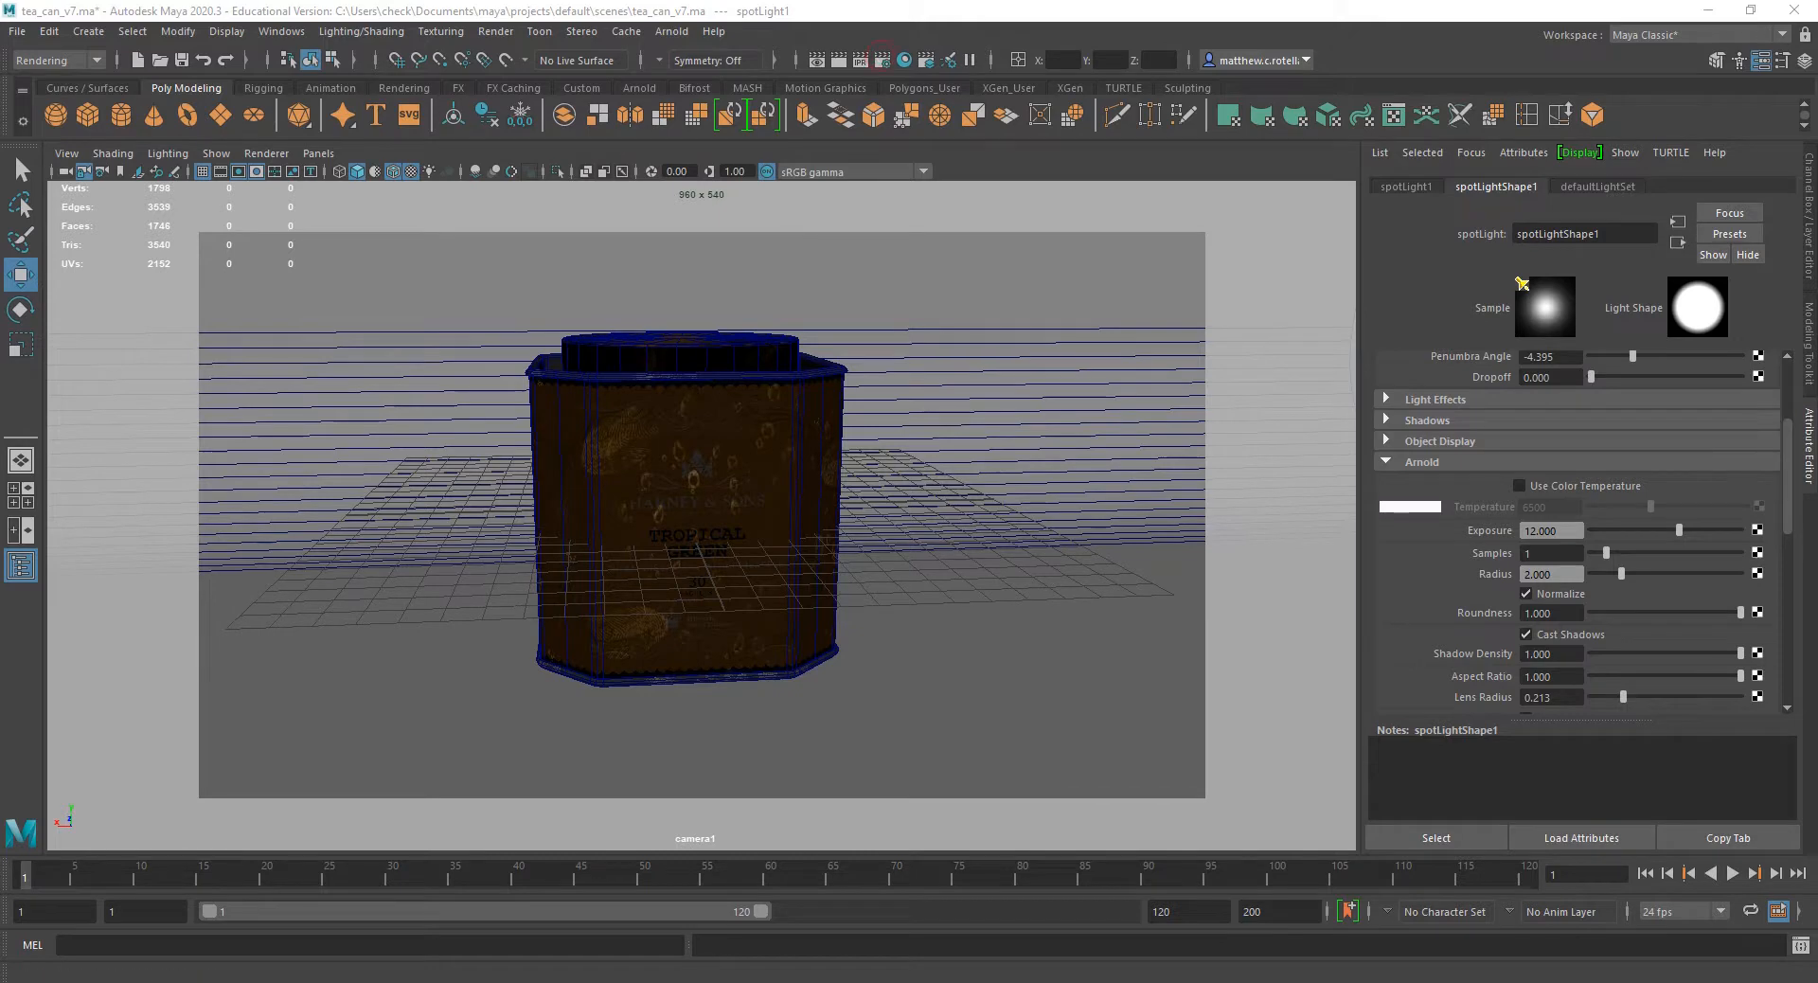
Create an aiAtmosphereVolume as the environment's Atmosphere in the Arnold Renderer render settings.
click(840, 60)
drag(628, 161, 857, 192)
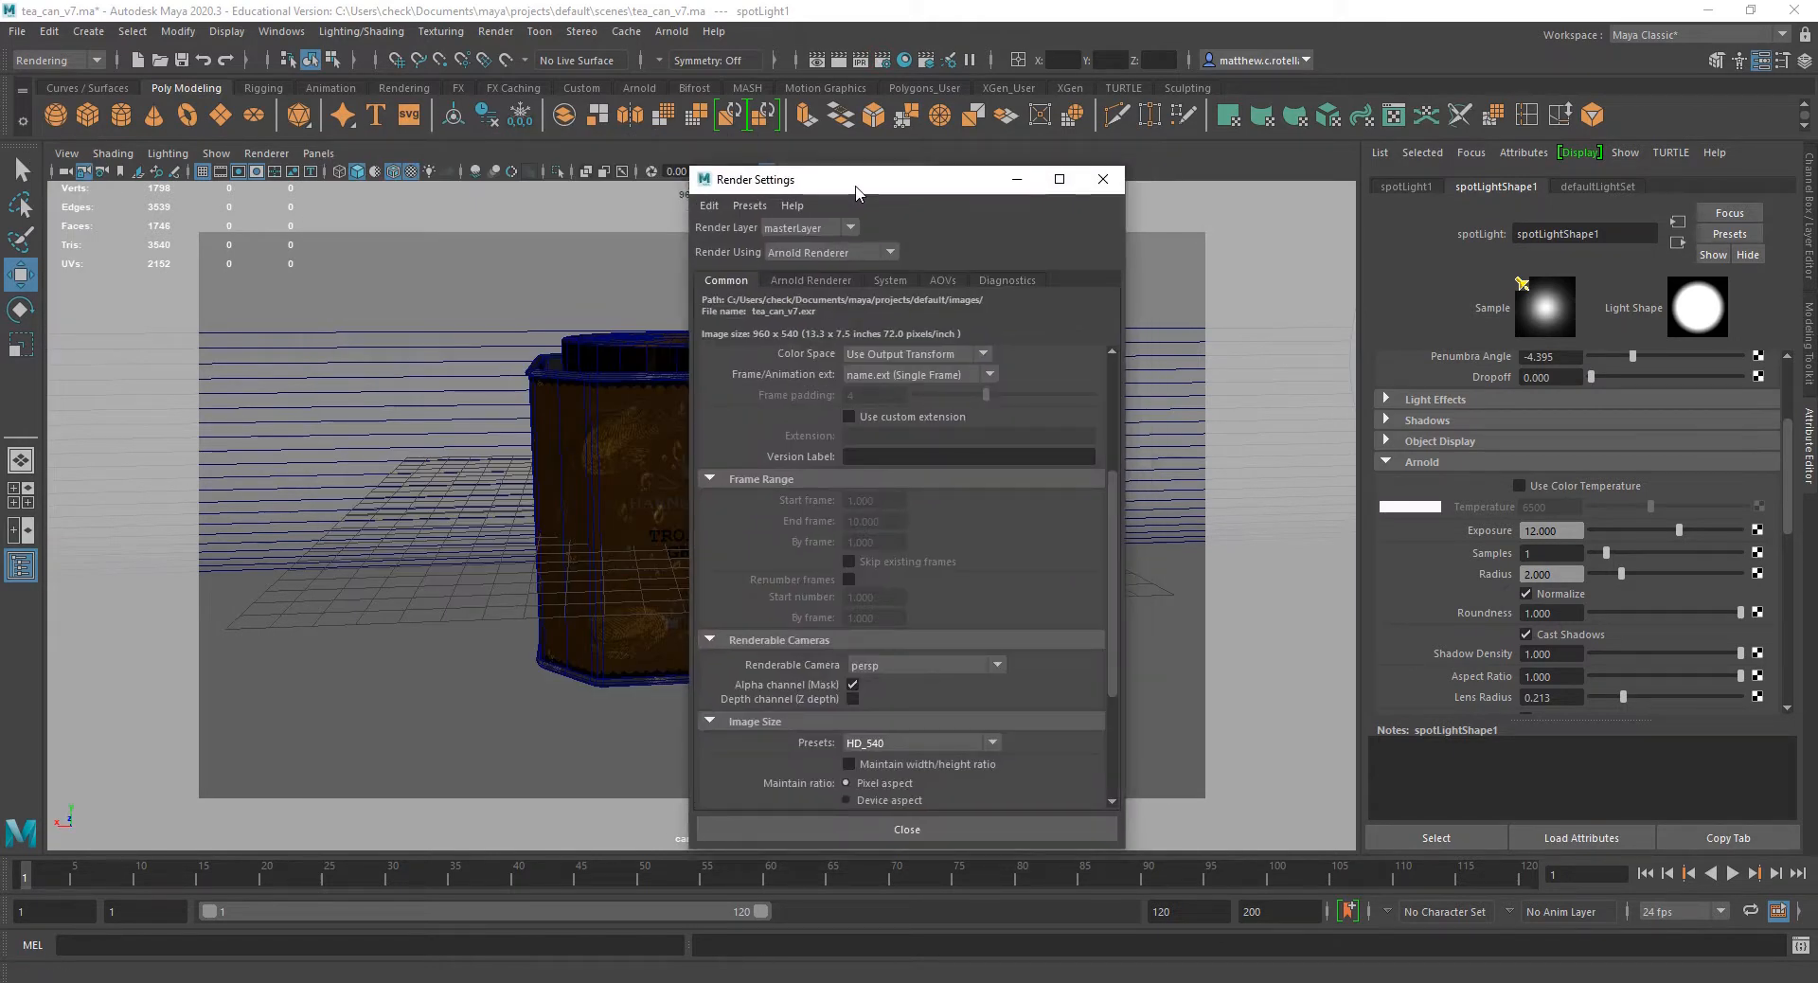
click(824, 278)
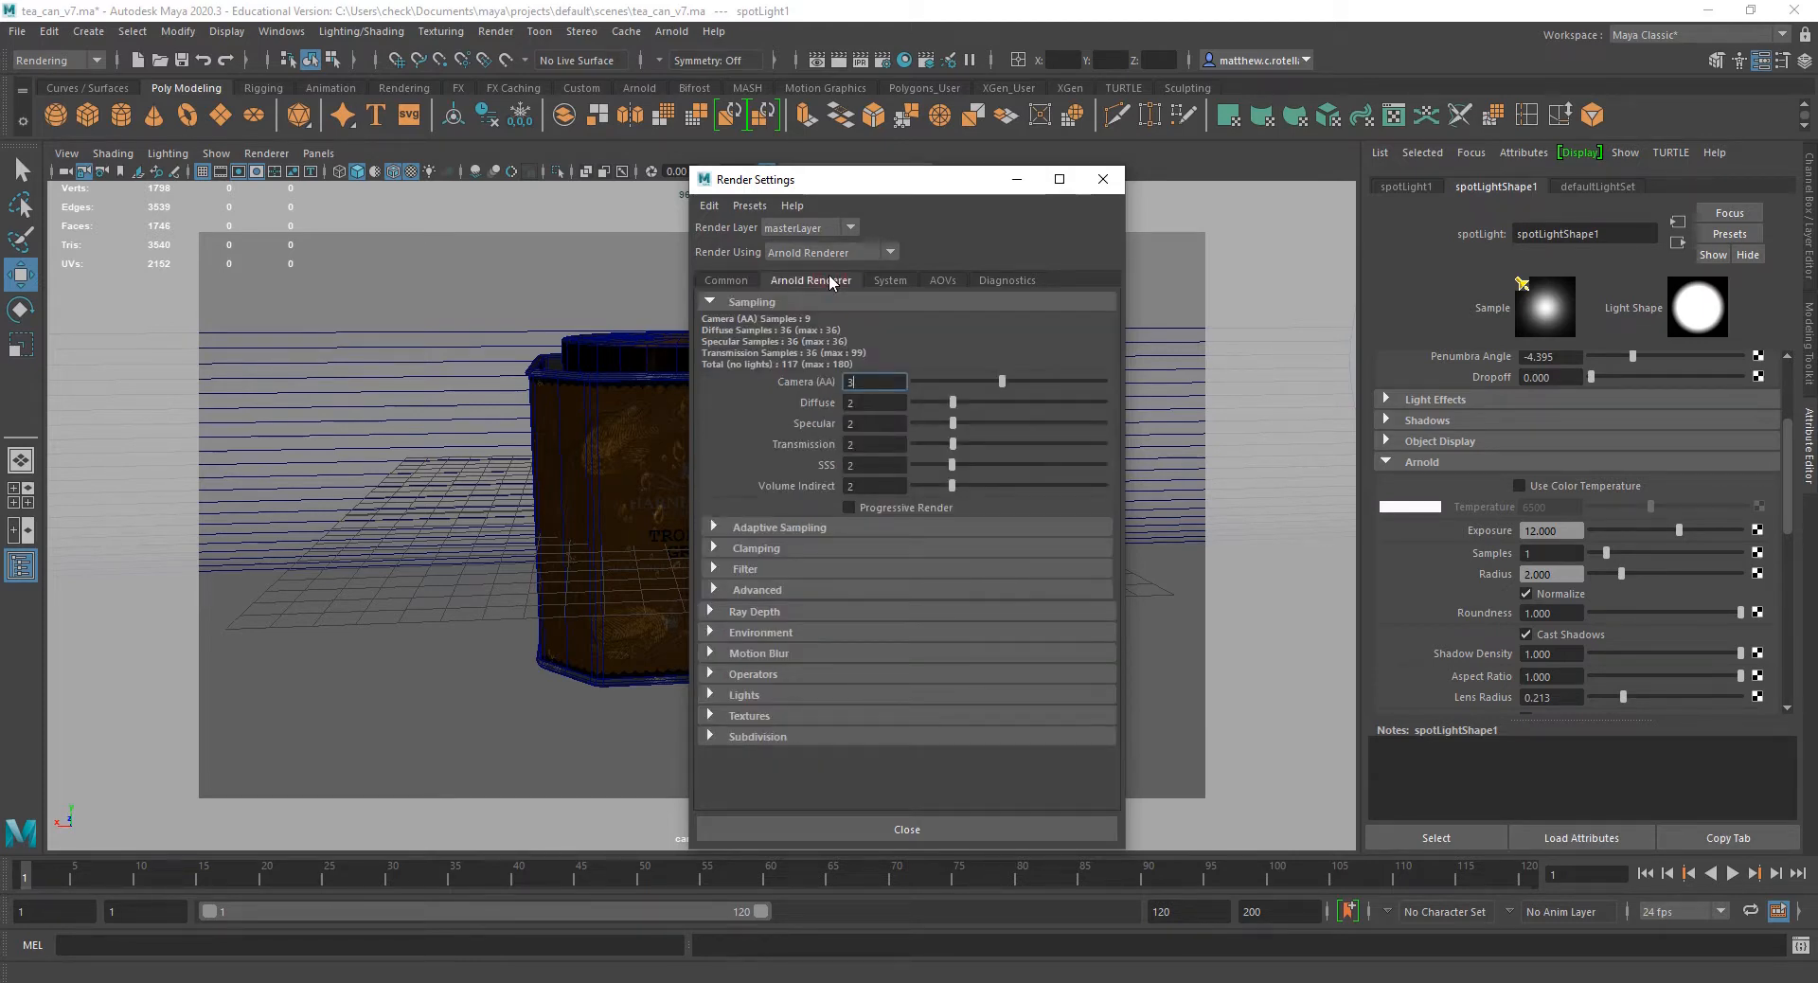
click(734, 633)
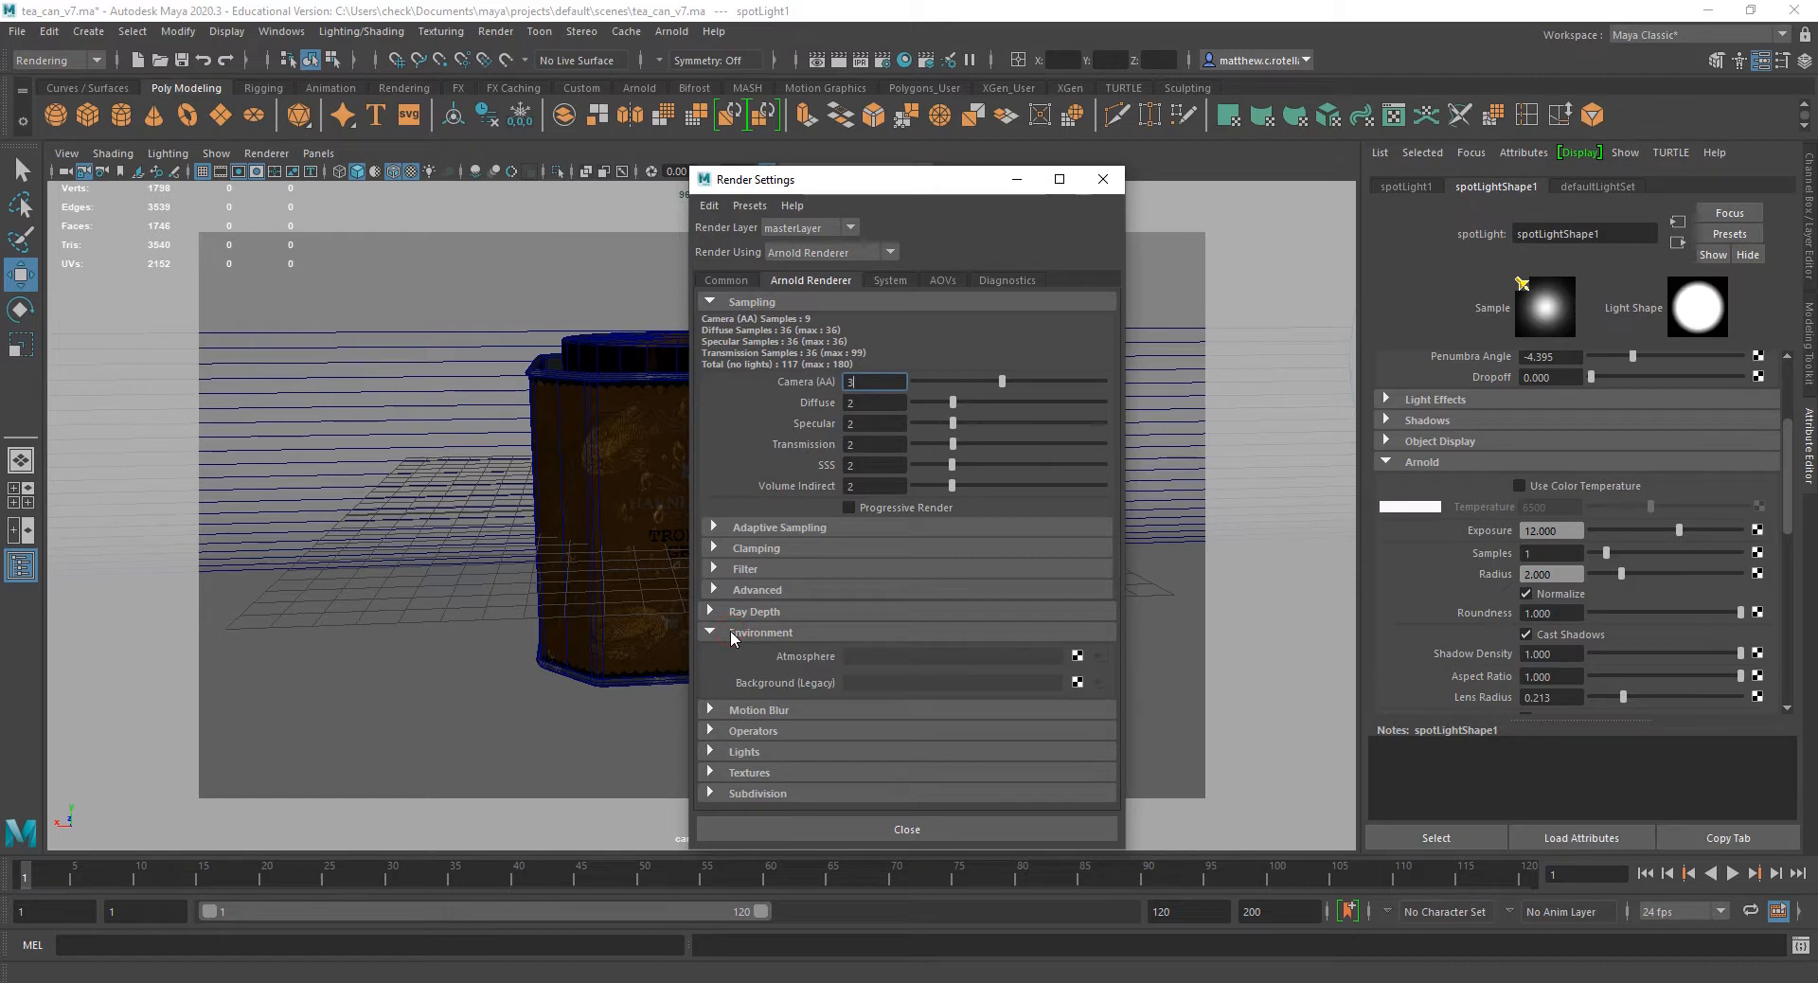
click(1078, 658)
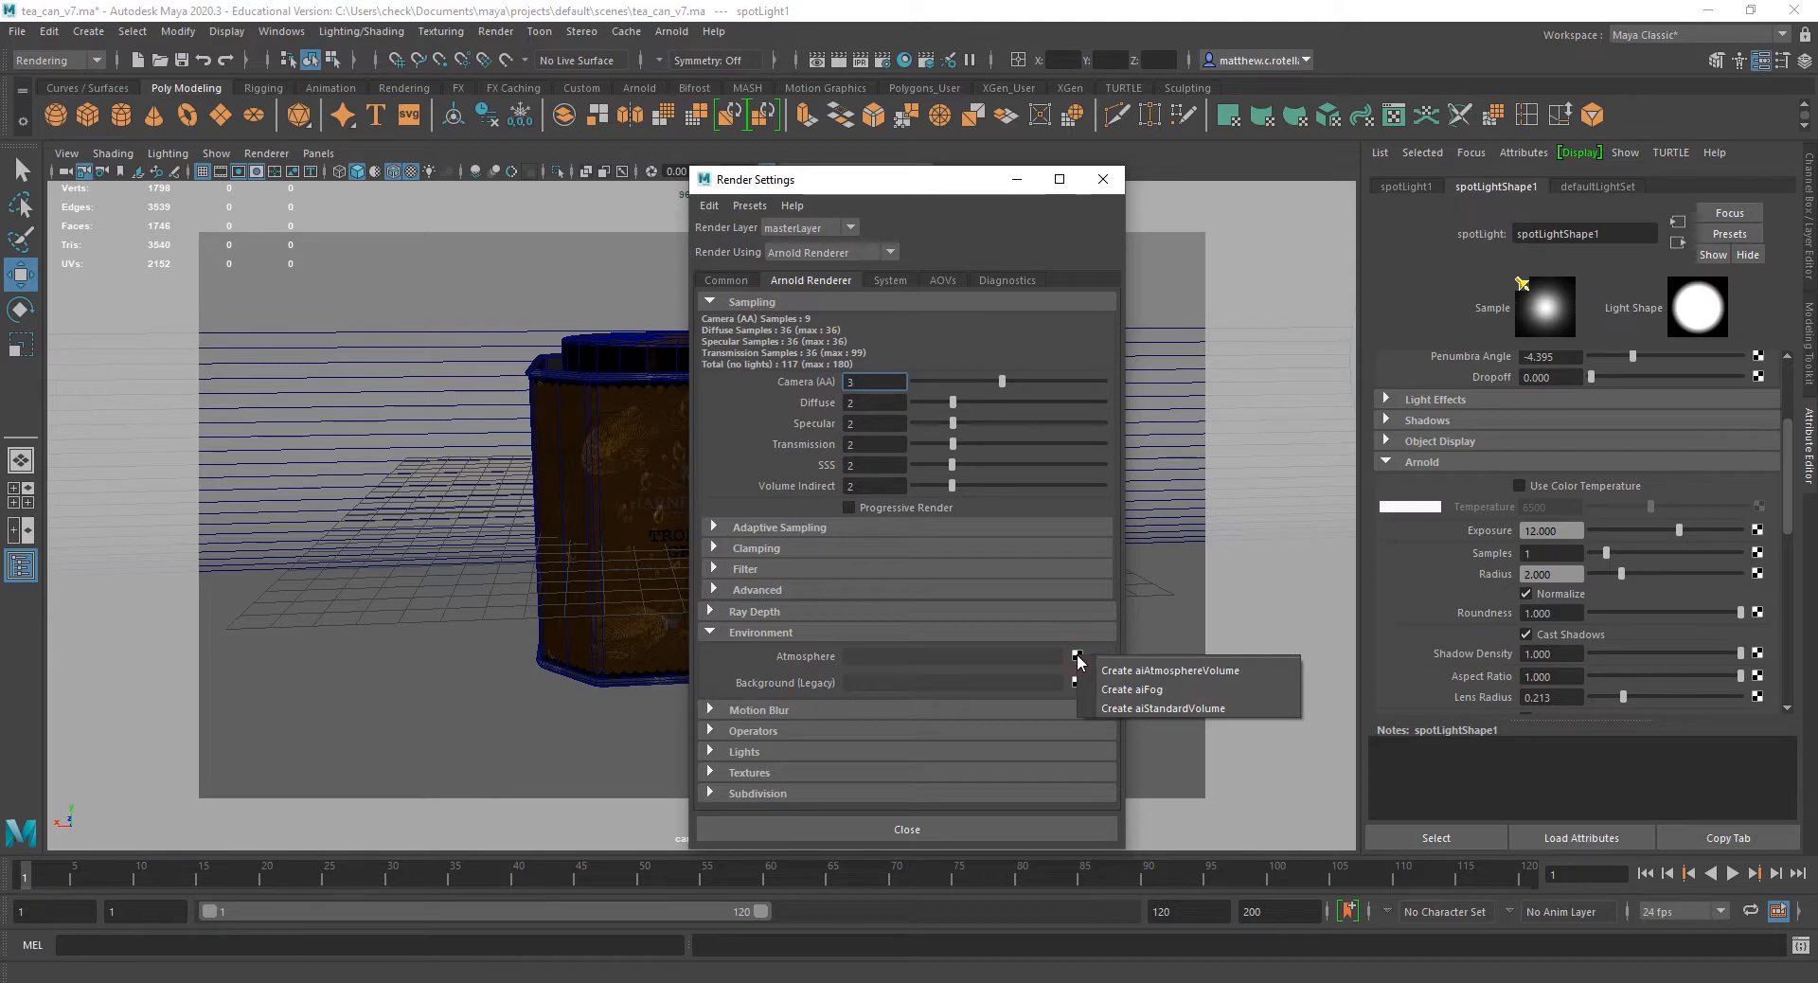
click(1140, 670)
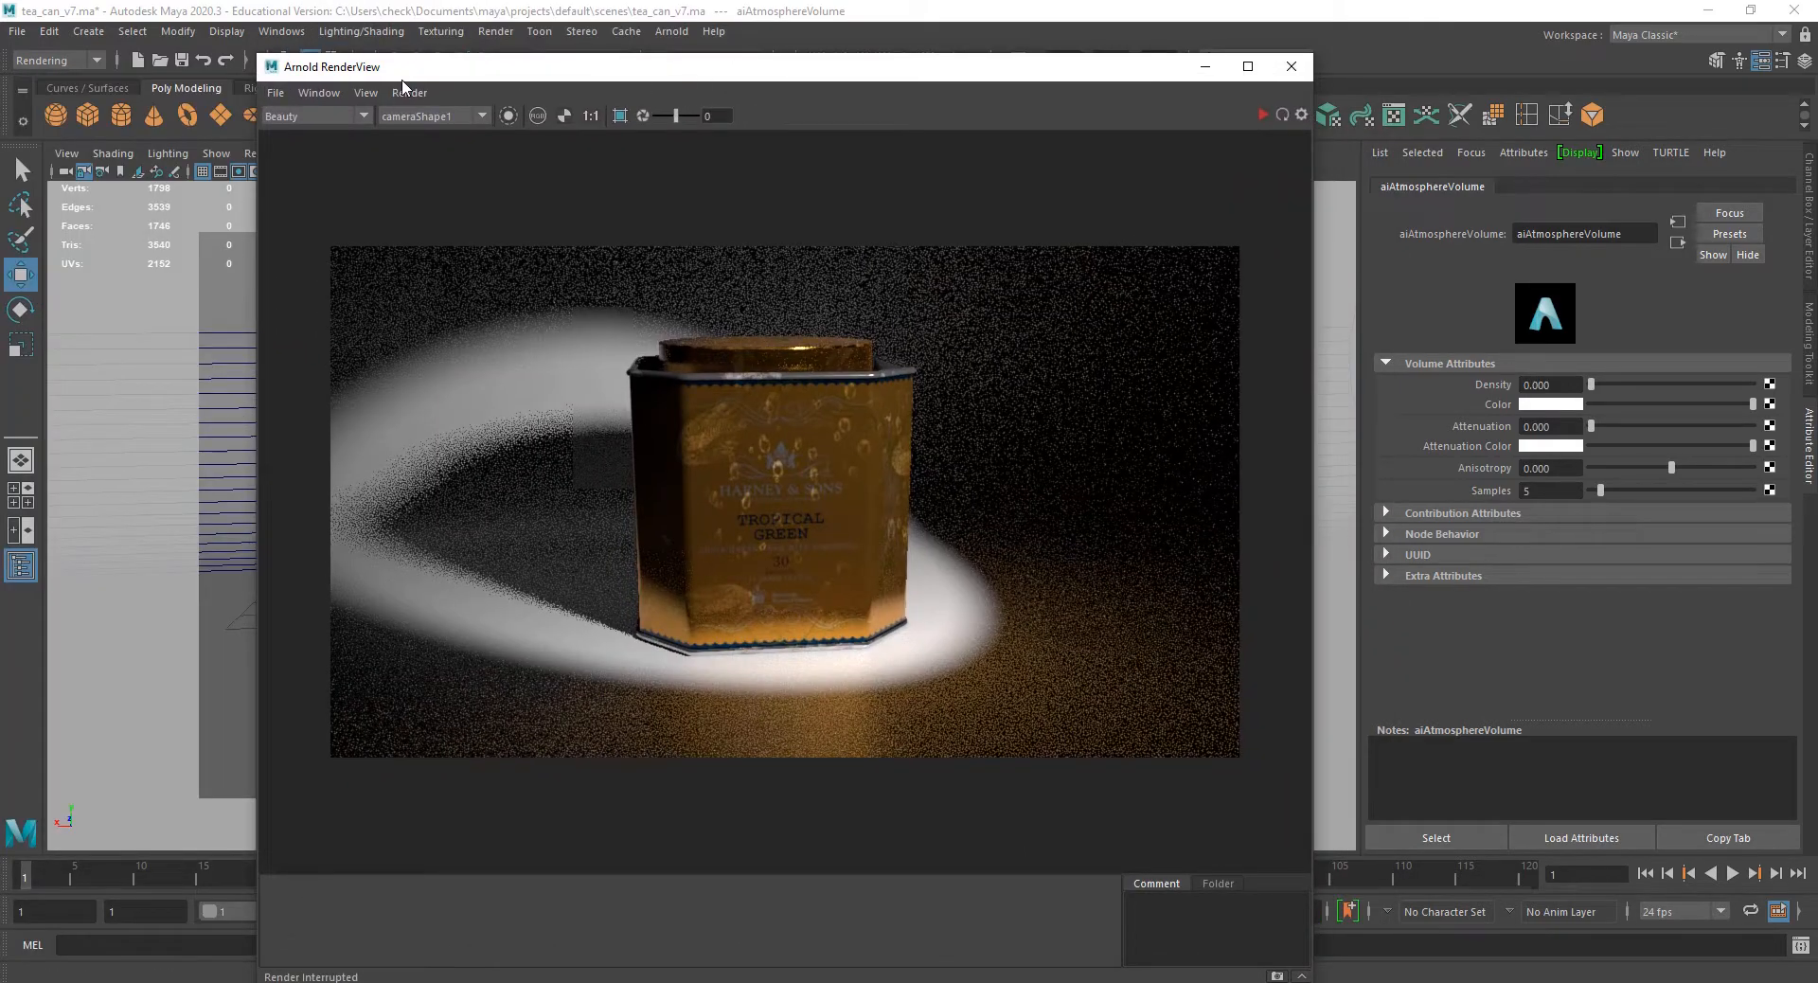
Refresh the Arnold render with the atmosphere volume at its default Density, then abort it.
click(409, 91)
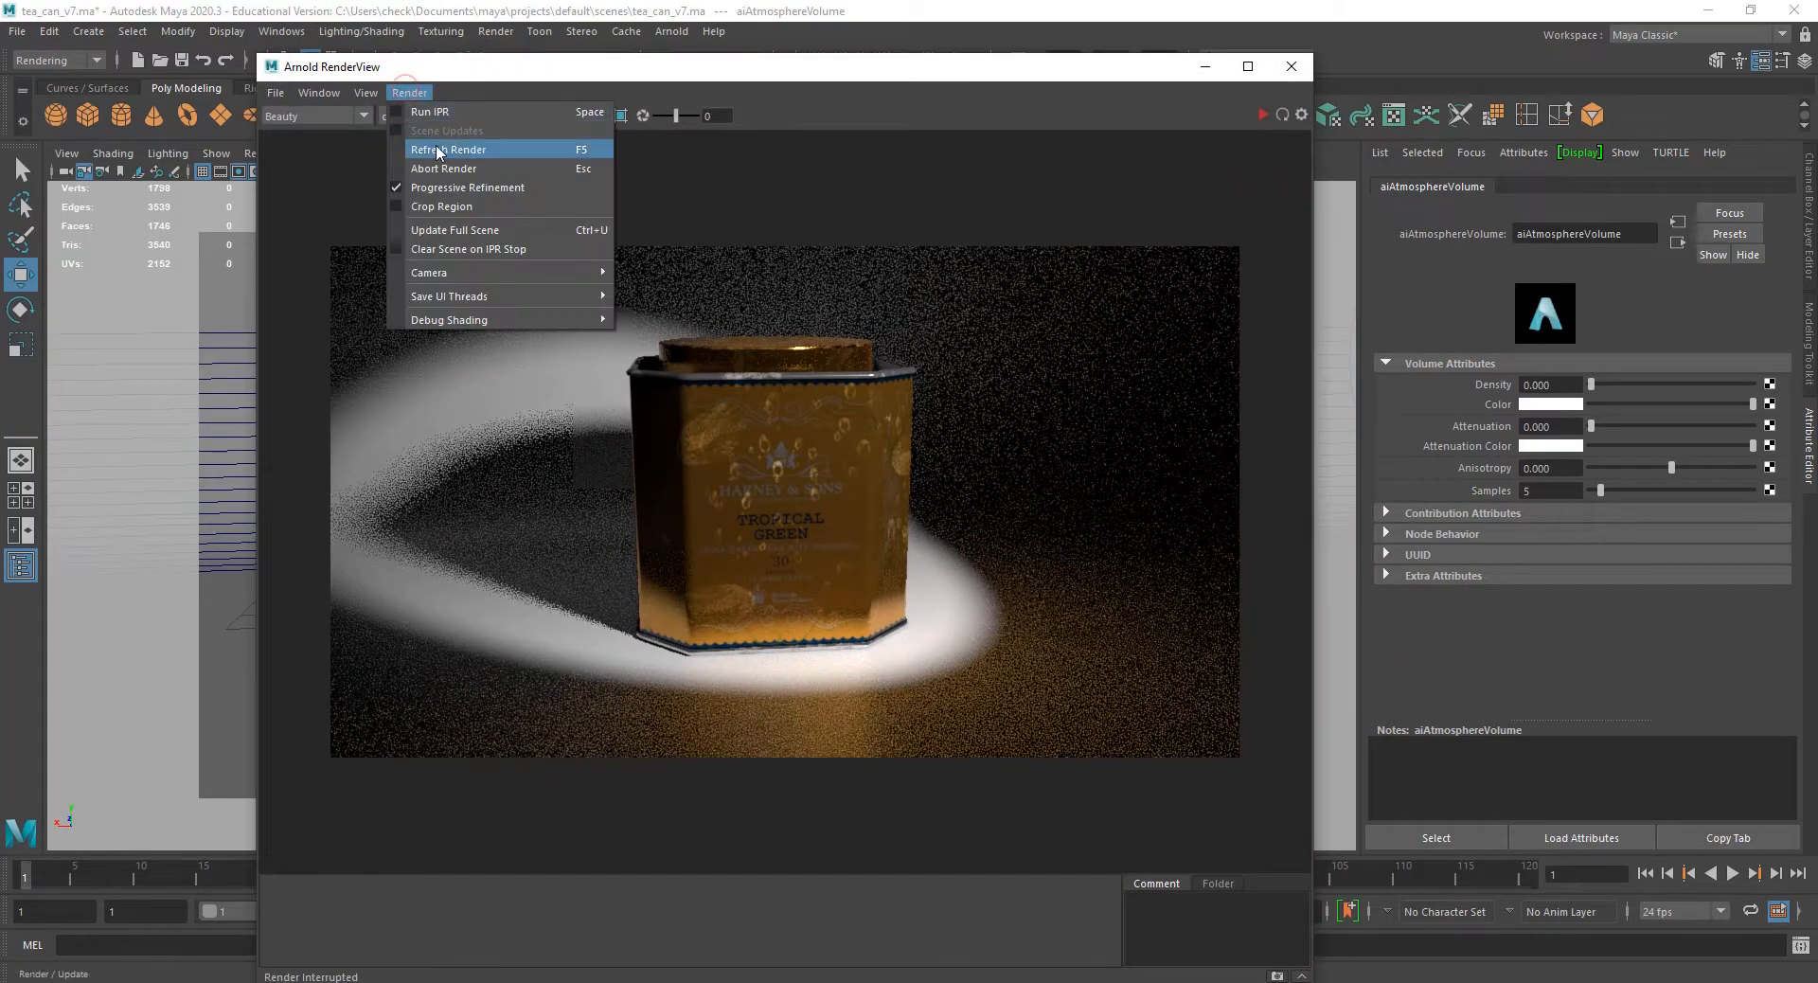
click(436, 148)
click(403, 94)
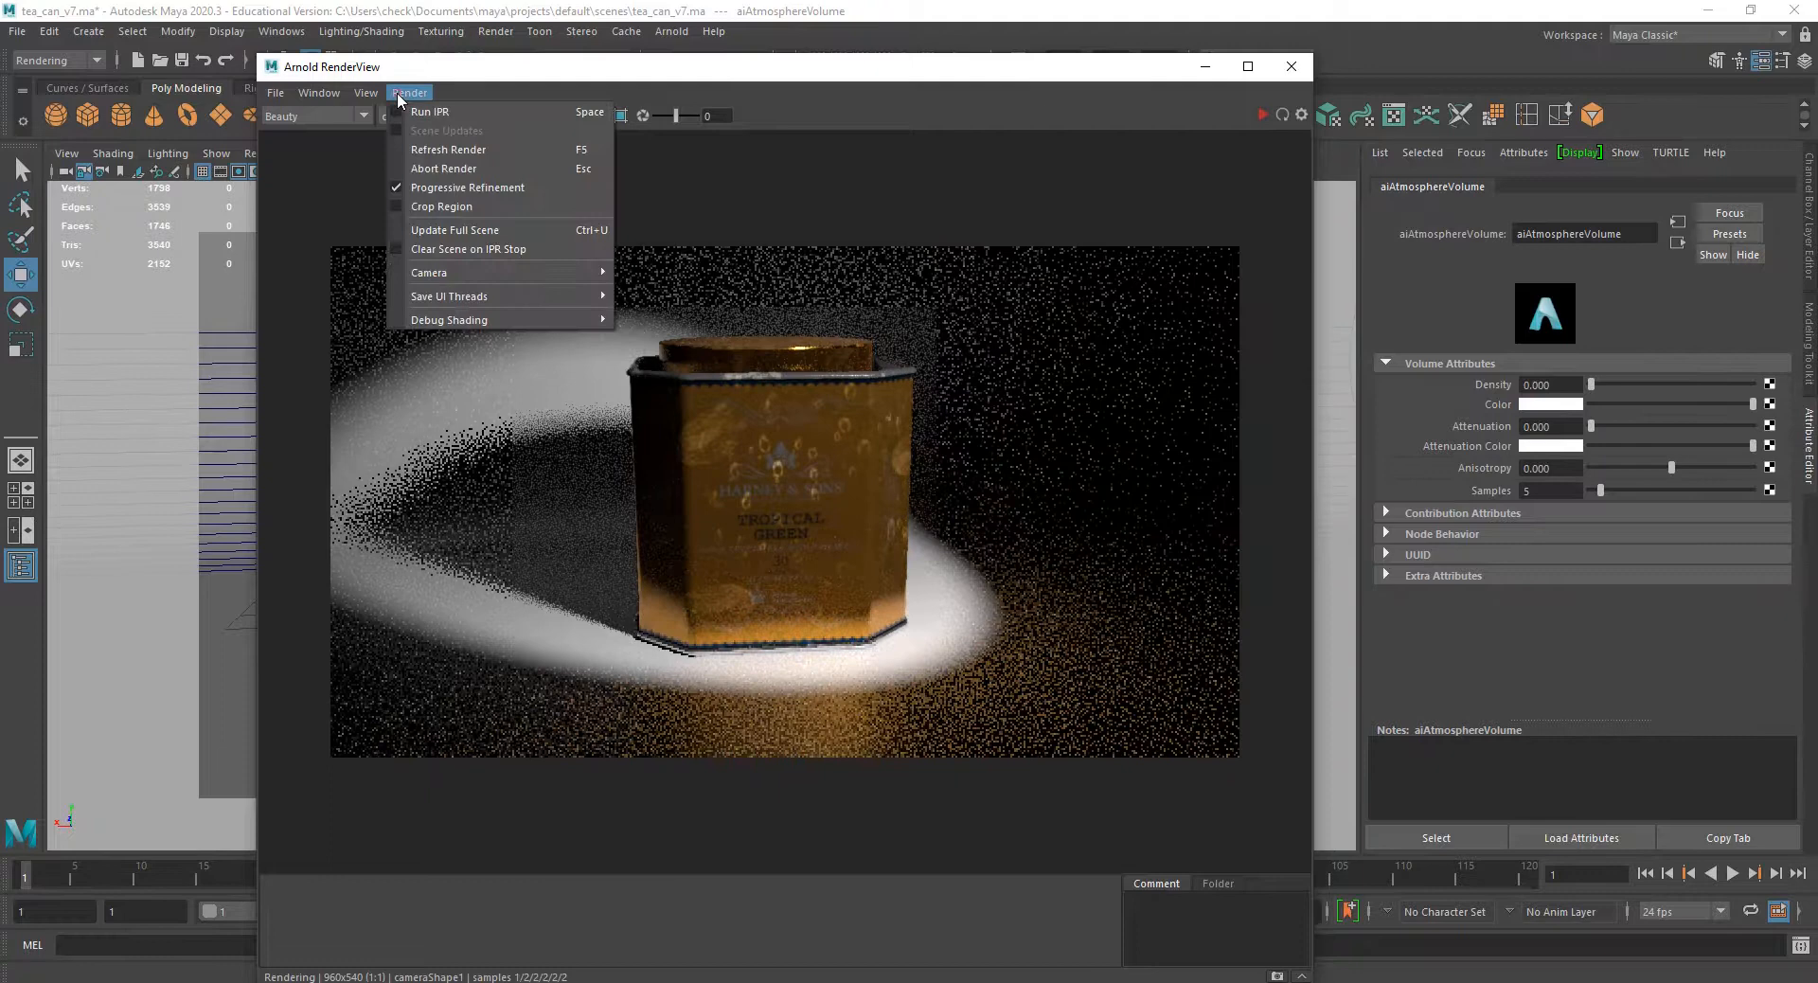
click(434, 169)
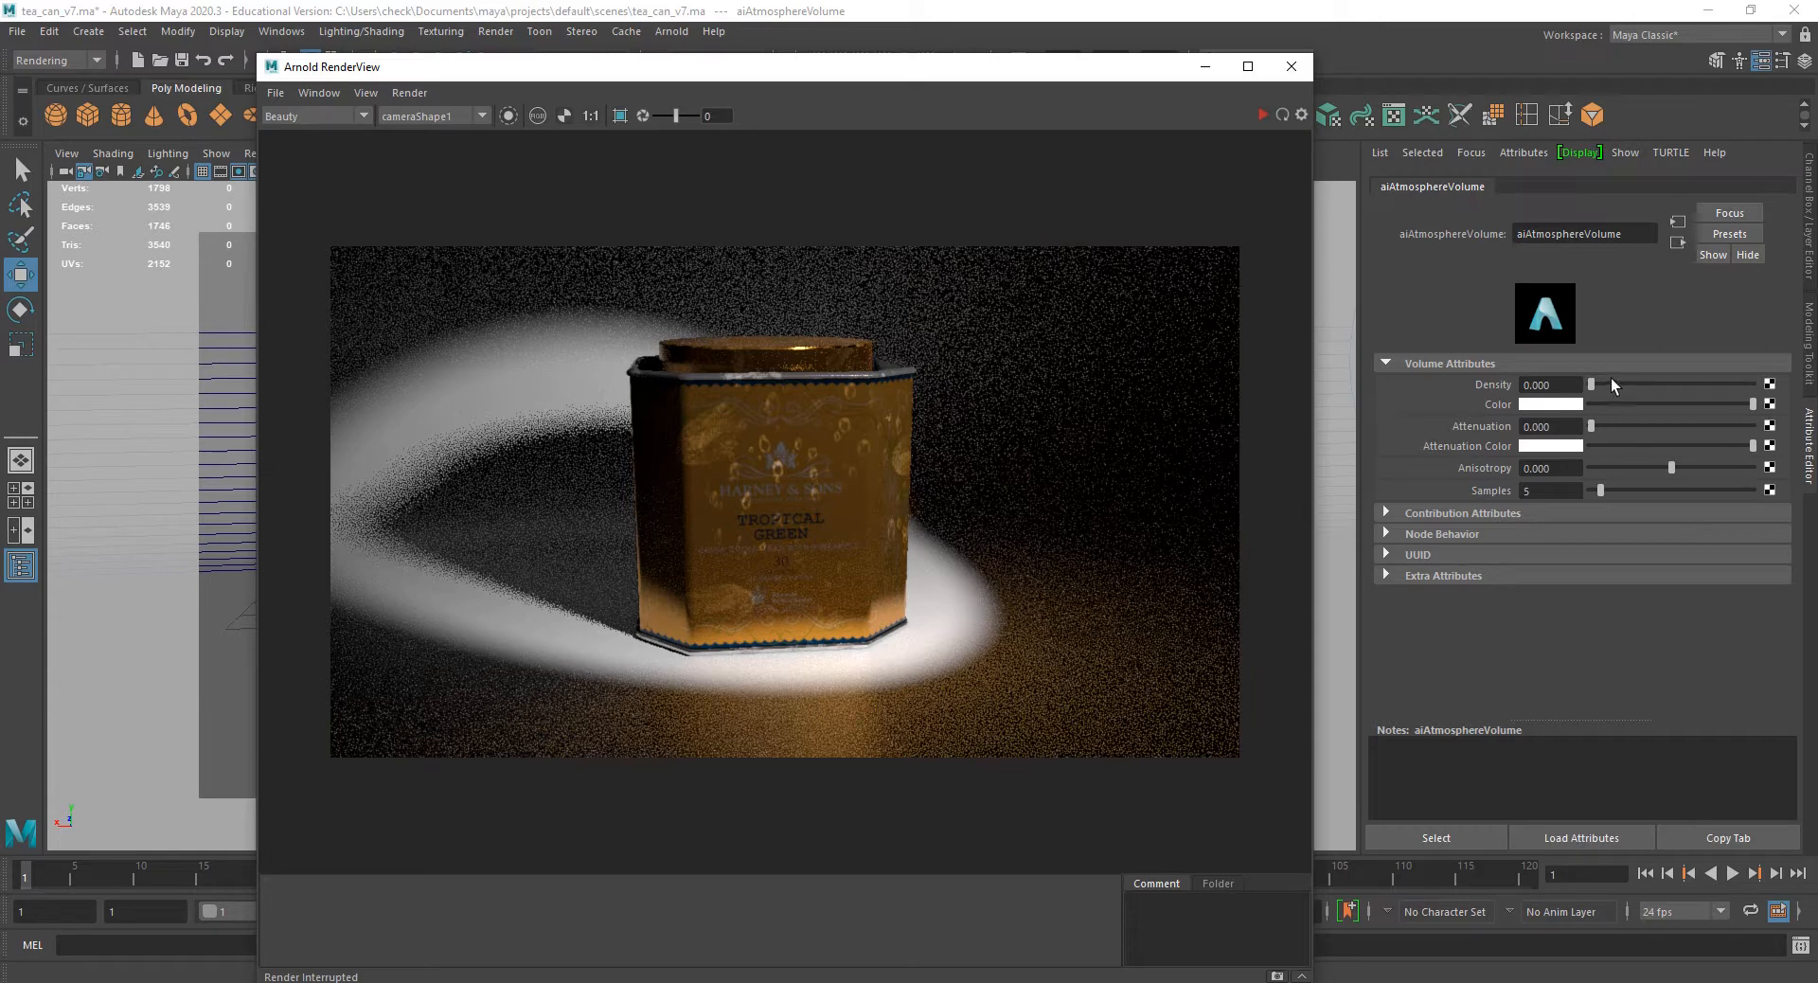
Set the atmosphere volume's Density to about 0.704, refresh the render, then abort it and move the render window aside.
drag(1621, 383, 1693, 386)
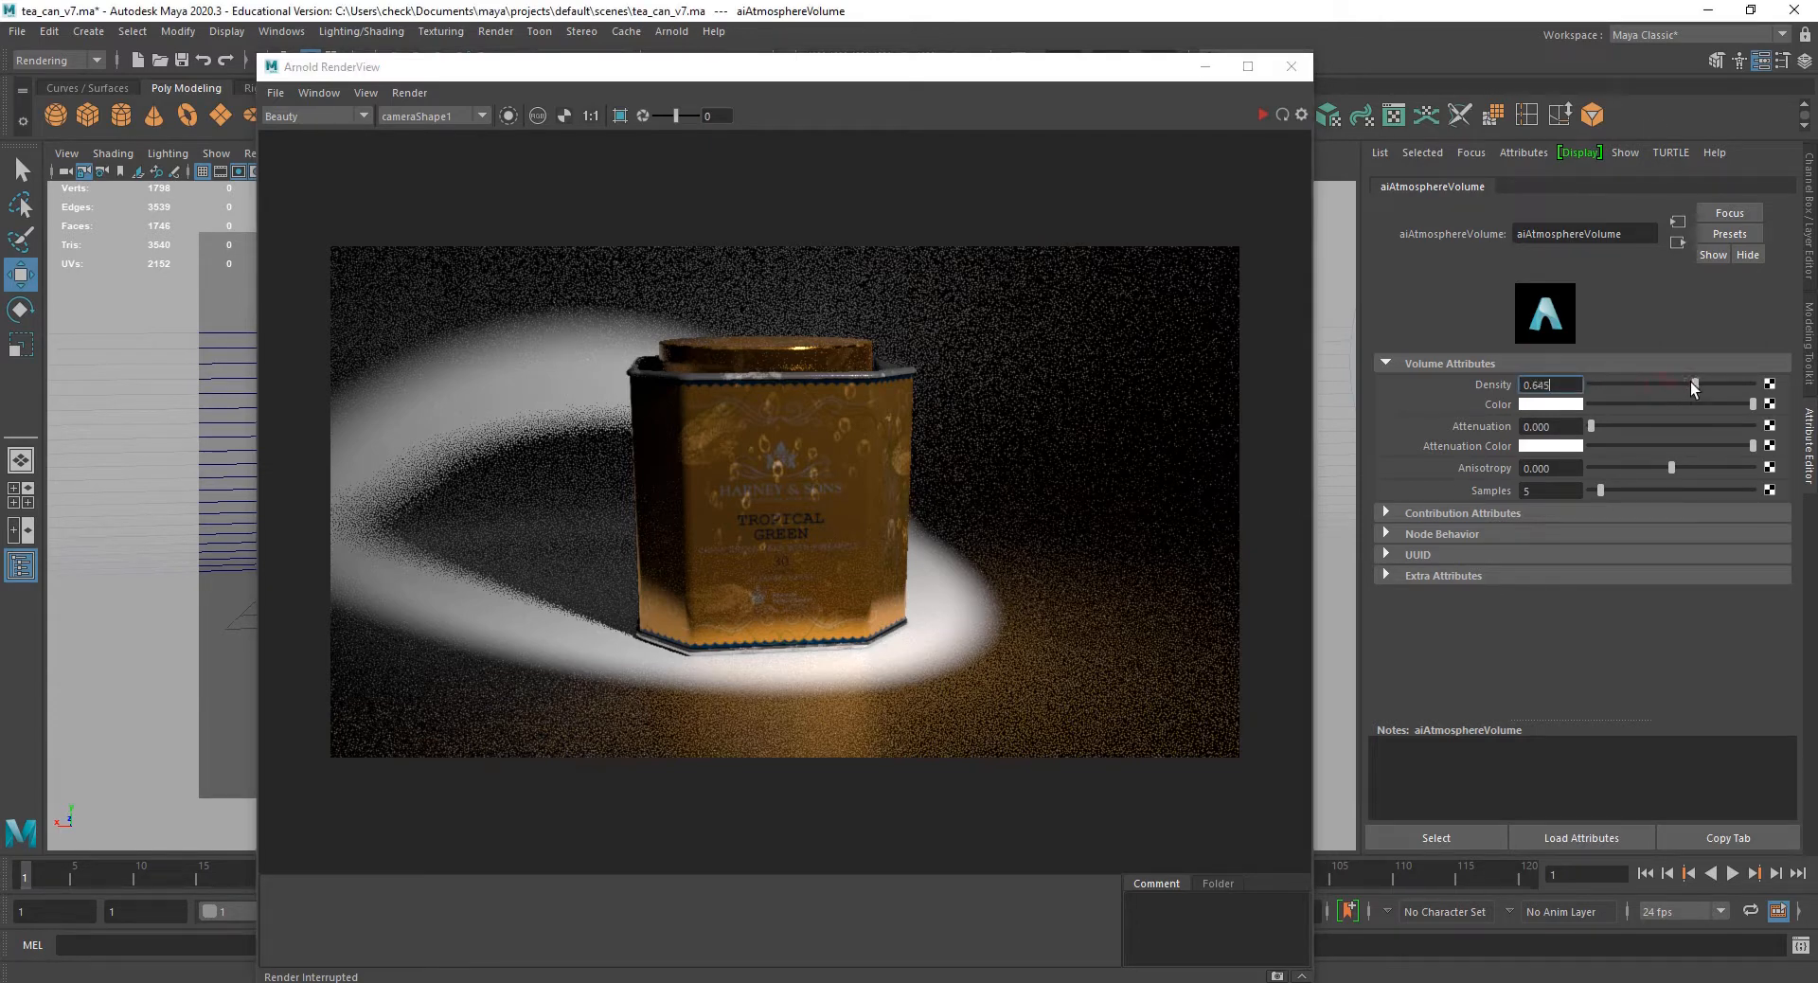
click(409, 93)
click(422, 152)
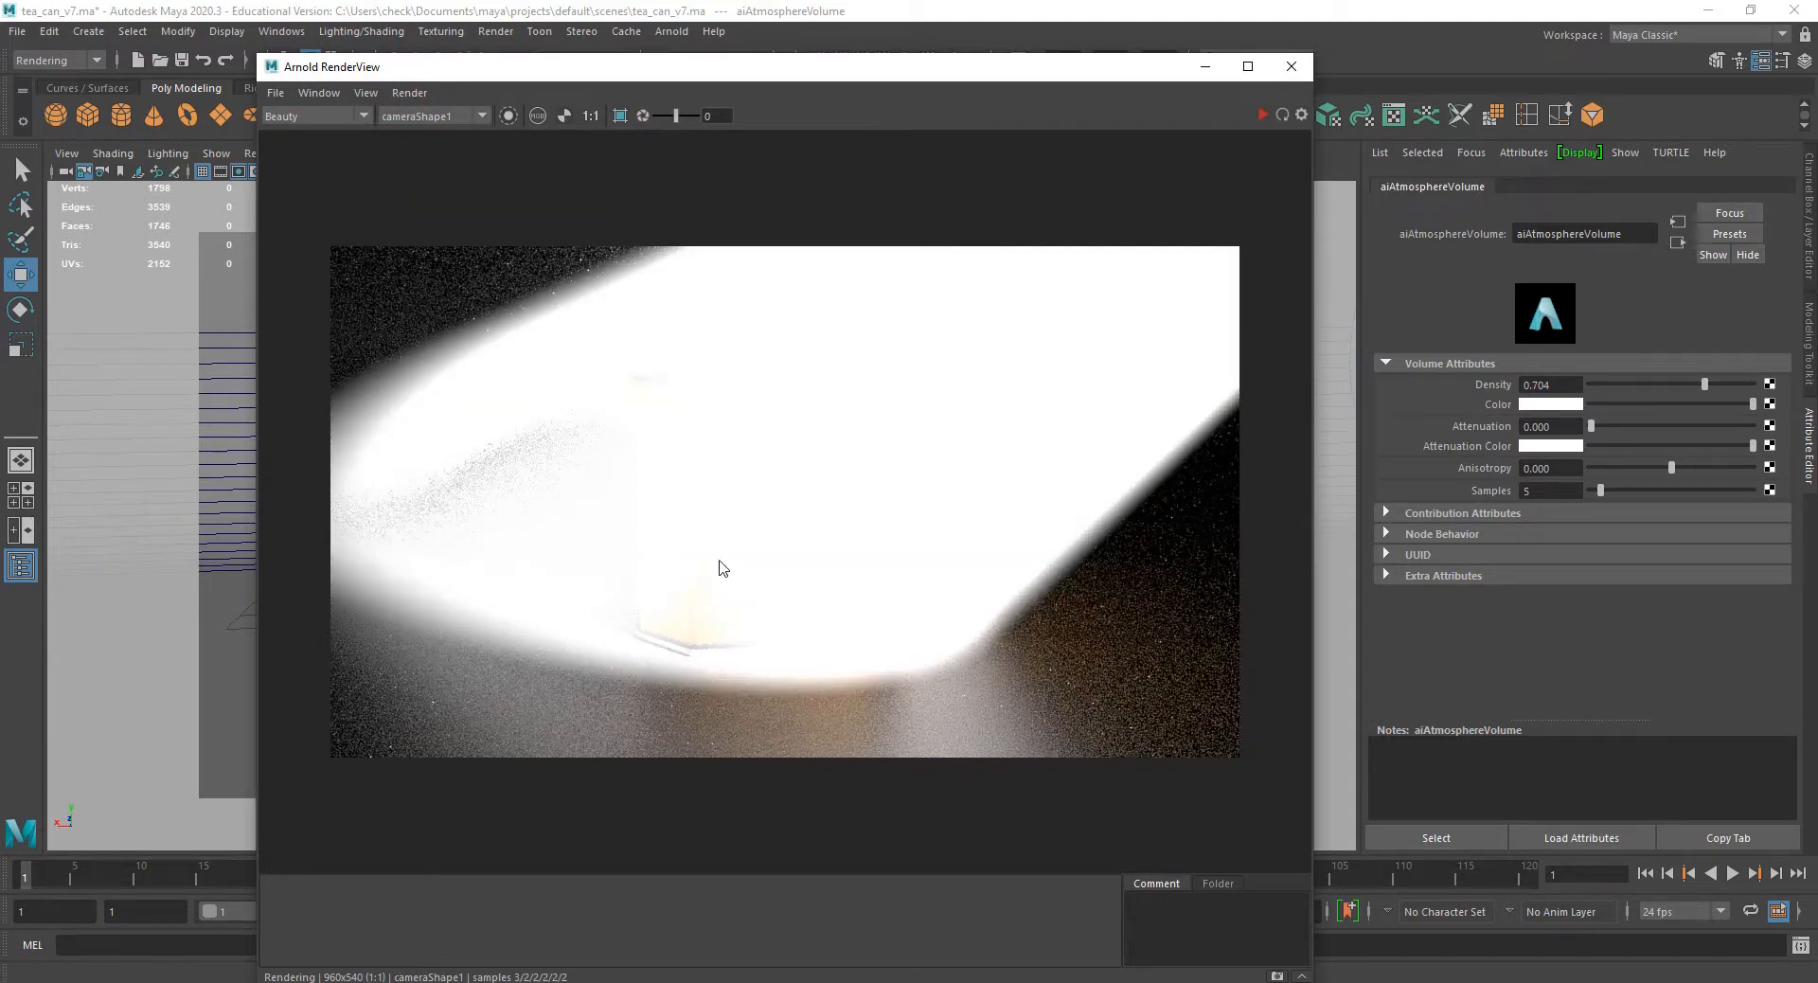
key(Escape)
drag(730, 66, 609, 58)
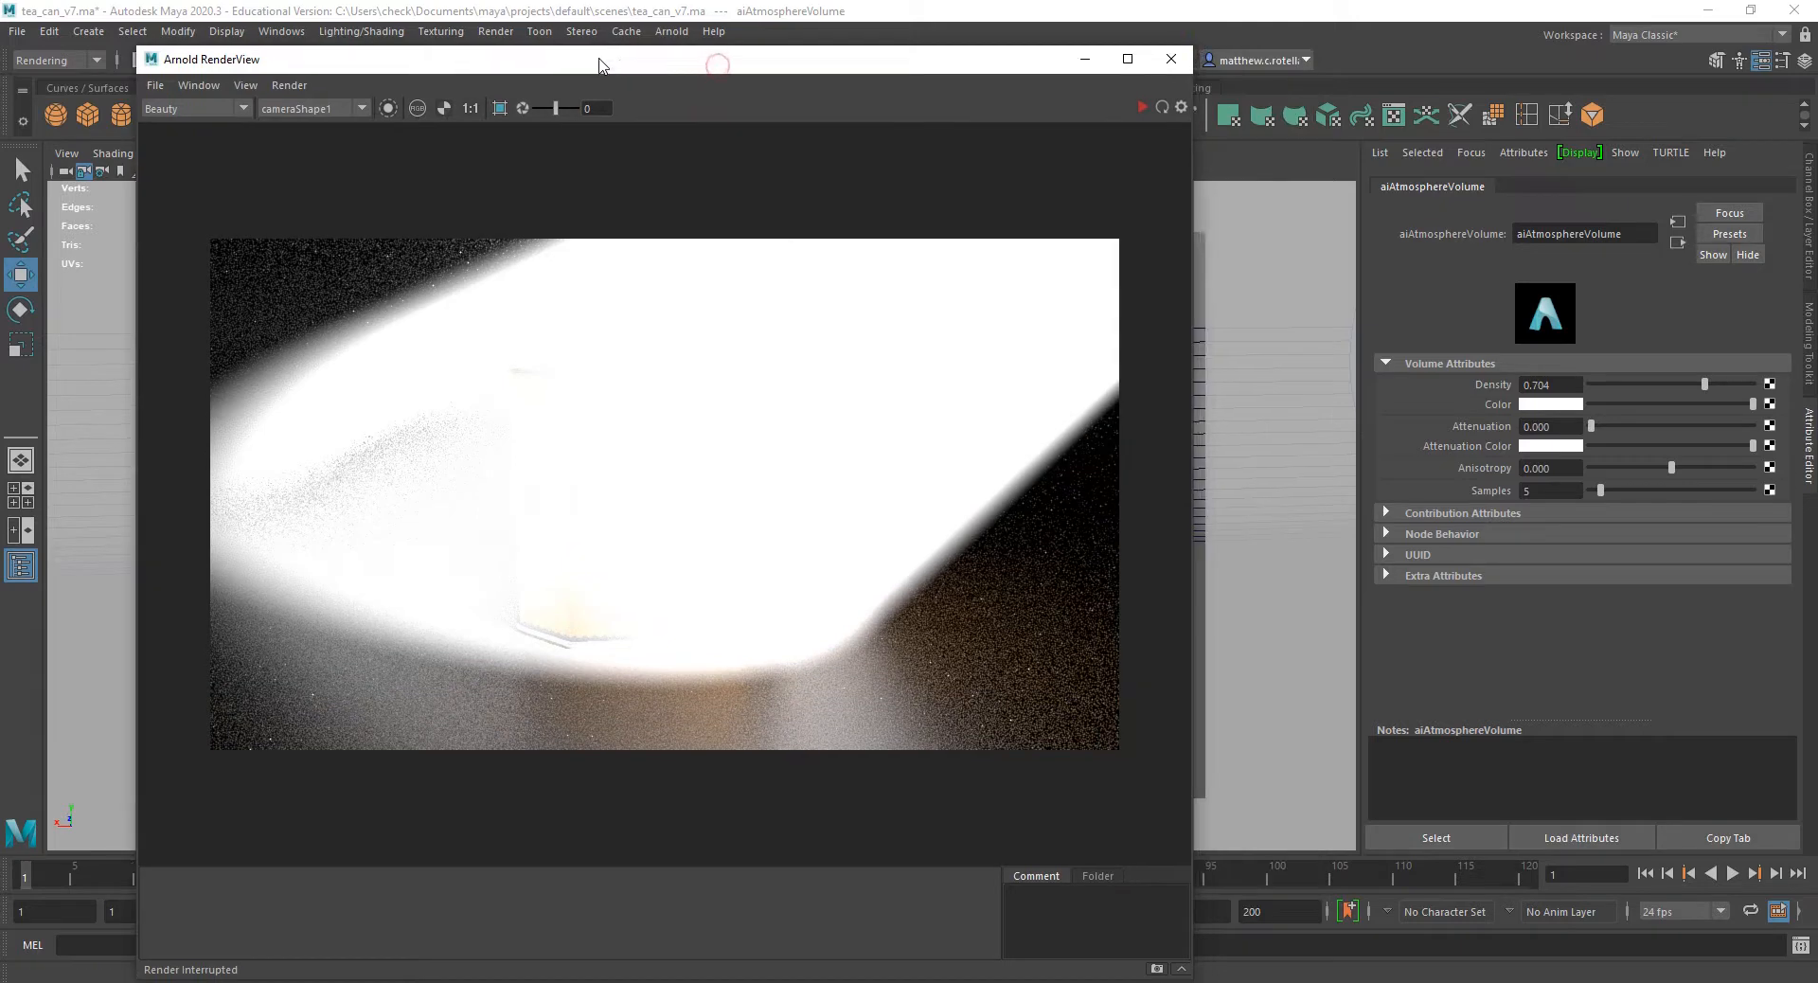
Lower the atmosphere volume's Density to about 0.148 and refresh the Arnold render.
drag(1661, 389, 1640, 380)
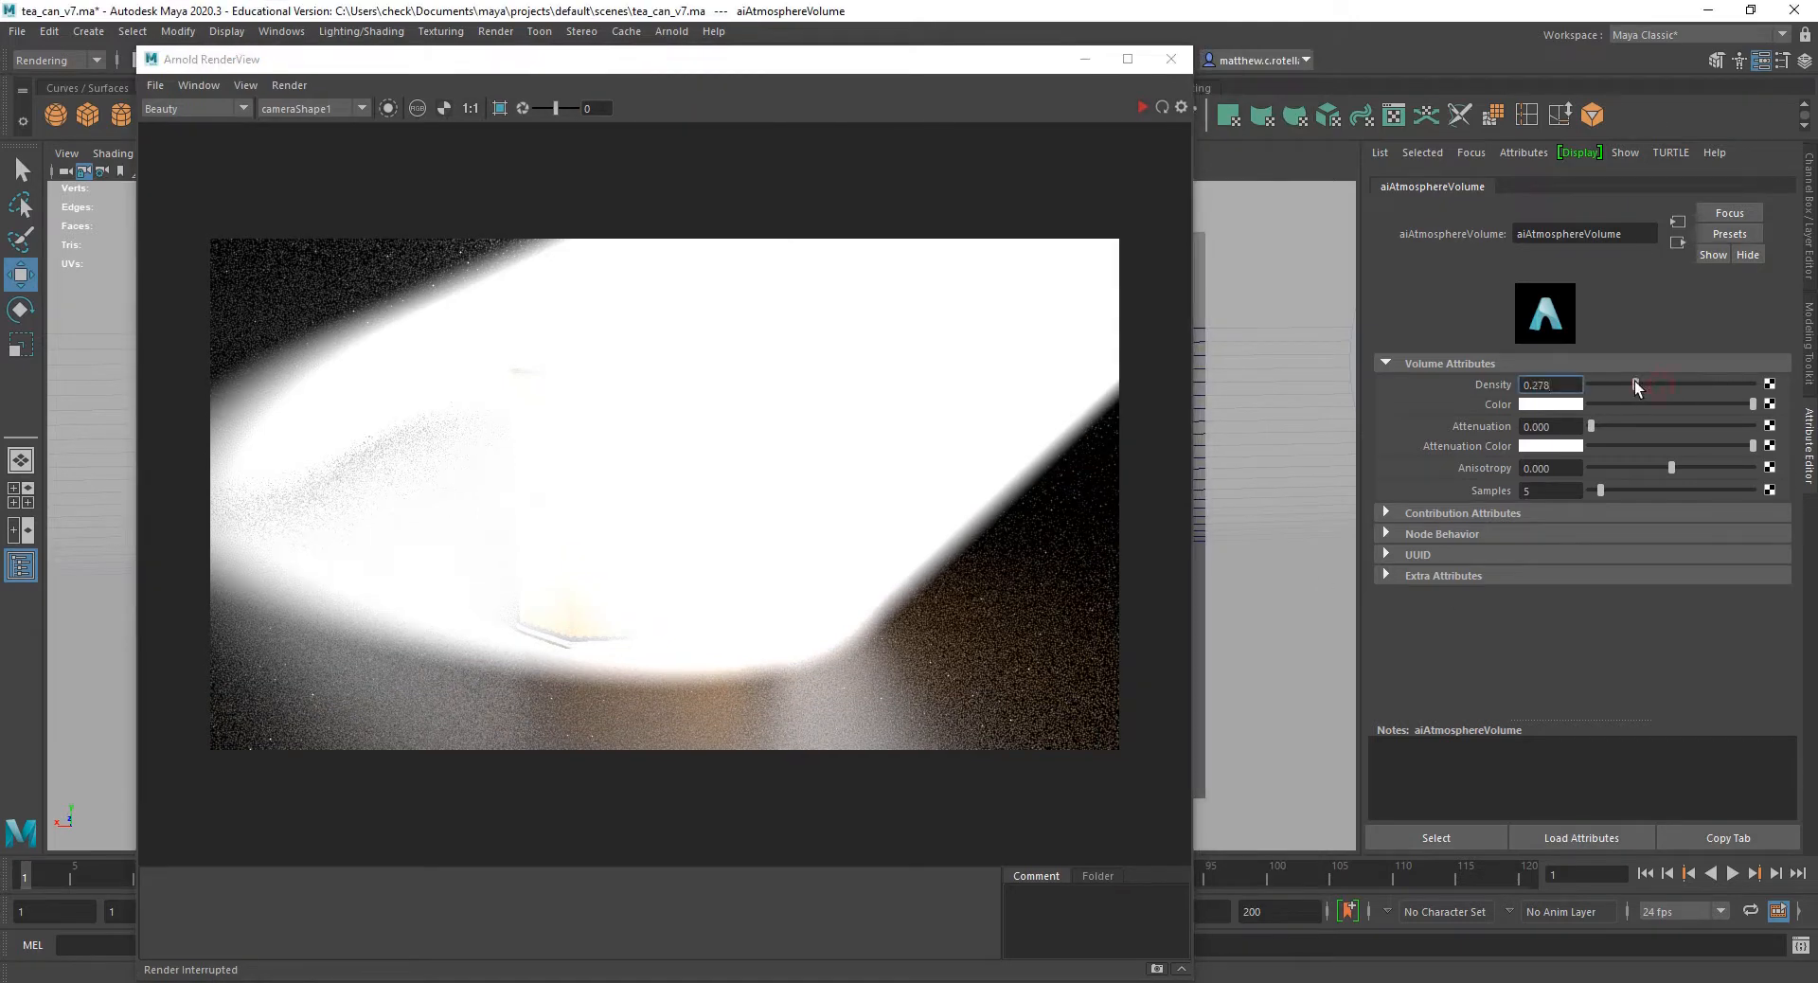
click(289, 85)
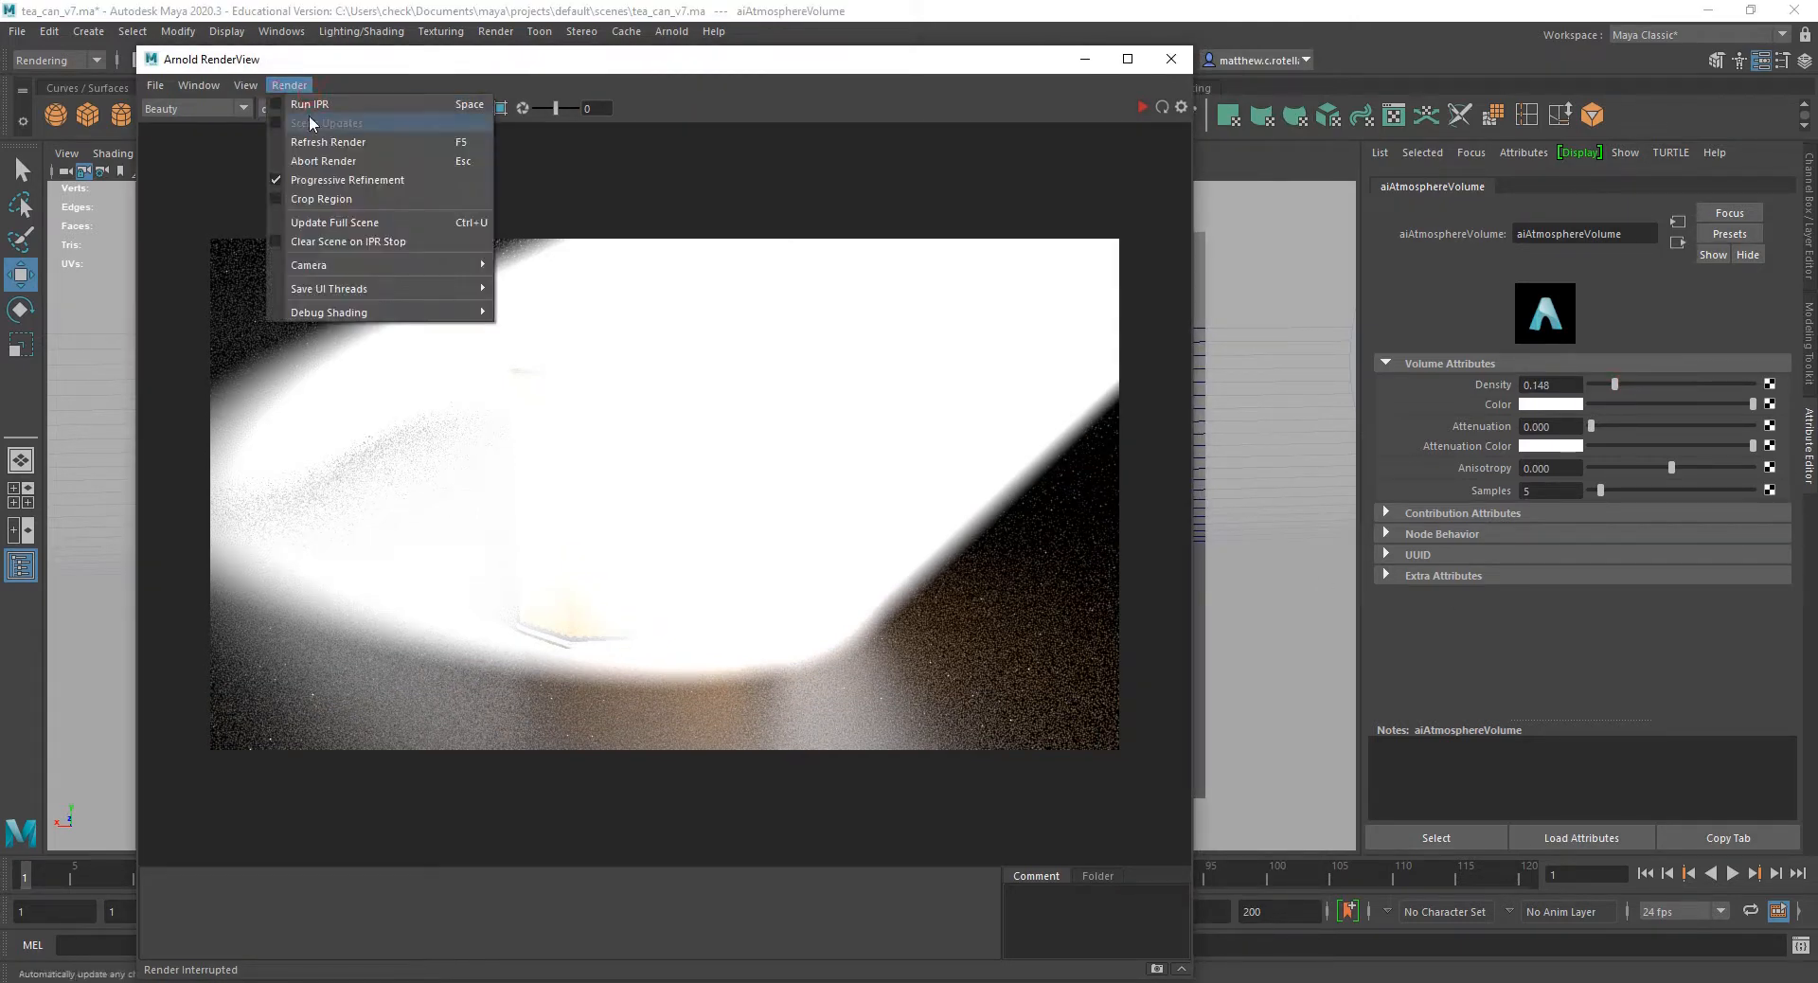
click(320, 150)
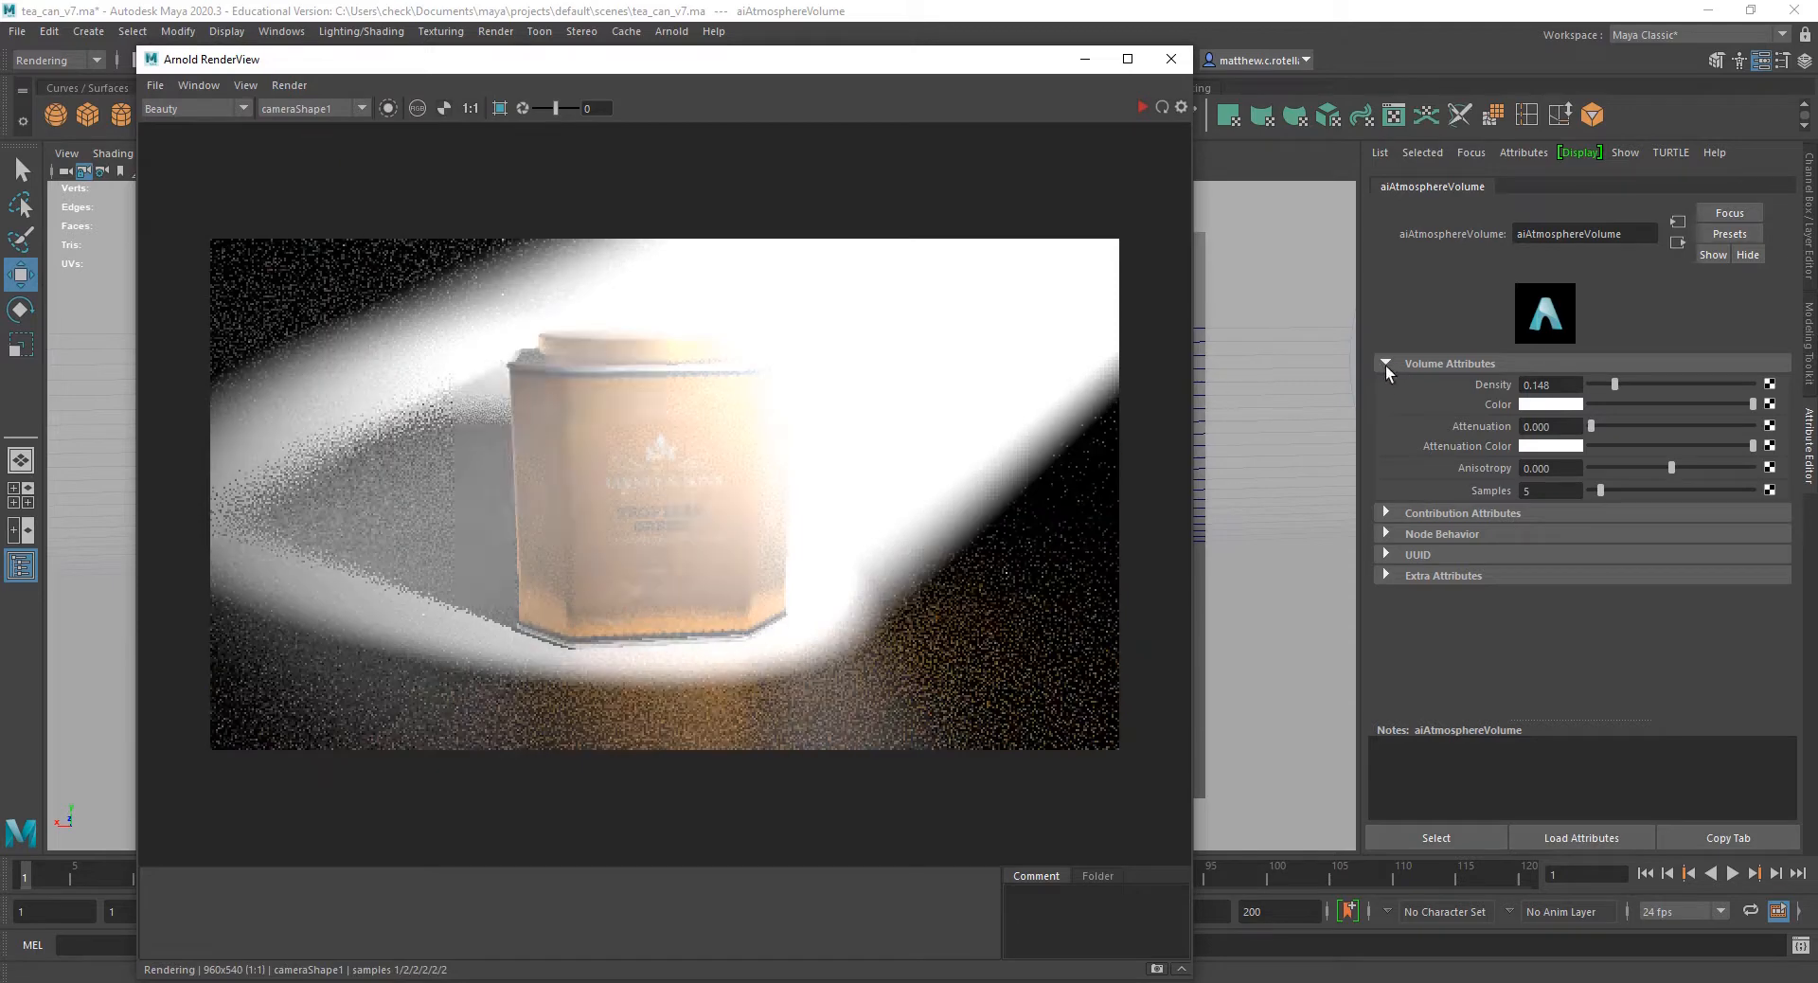
Reduce the atmosphere volume's Density to about 0.036 and refresh the Arnold render.
click(1595, 385)
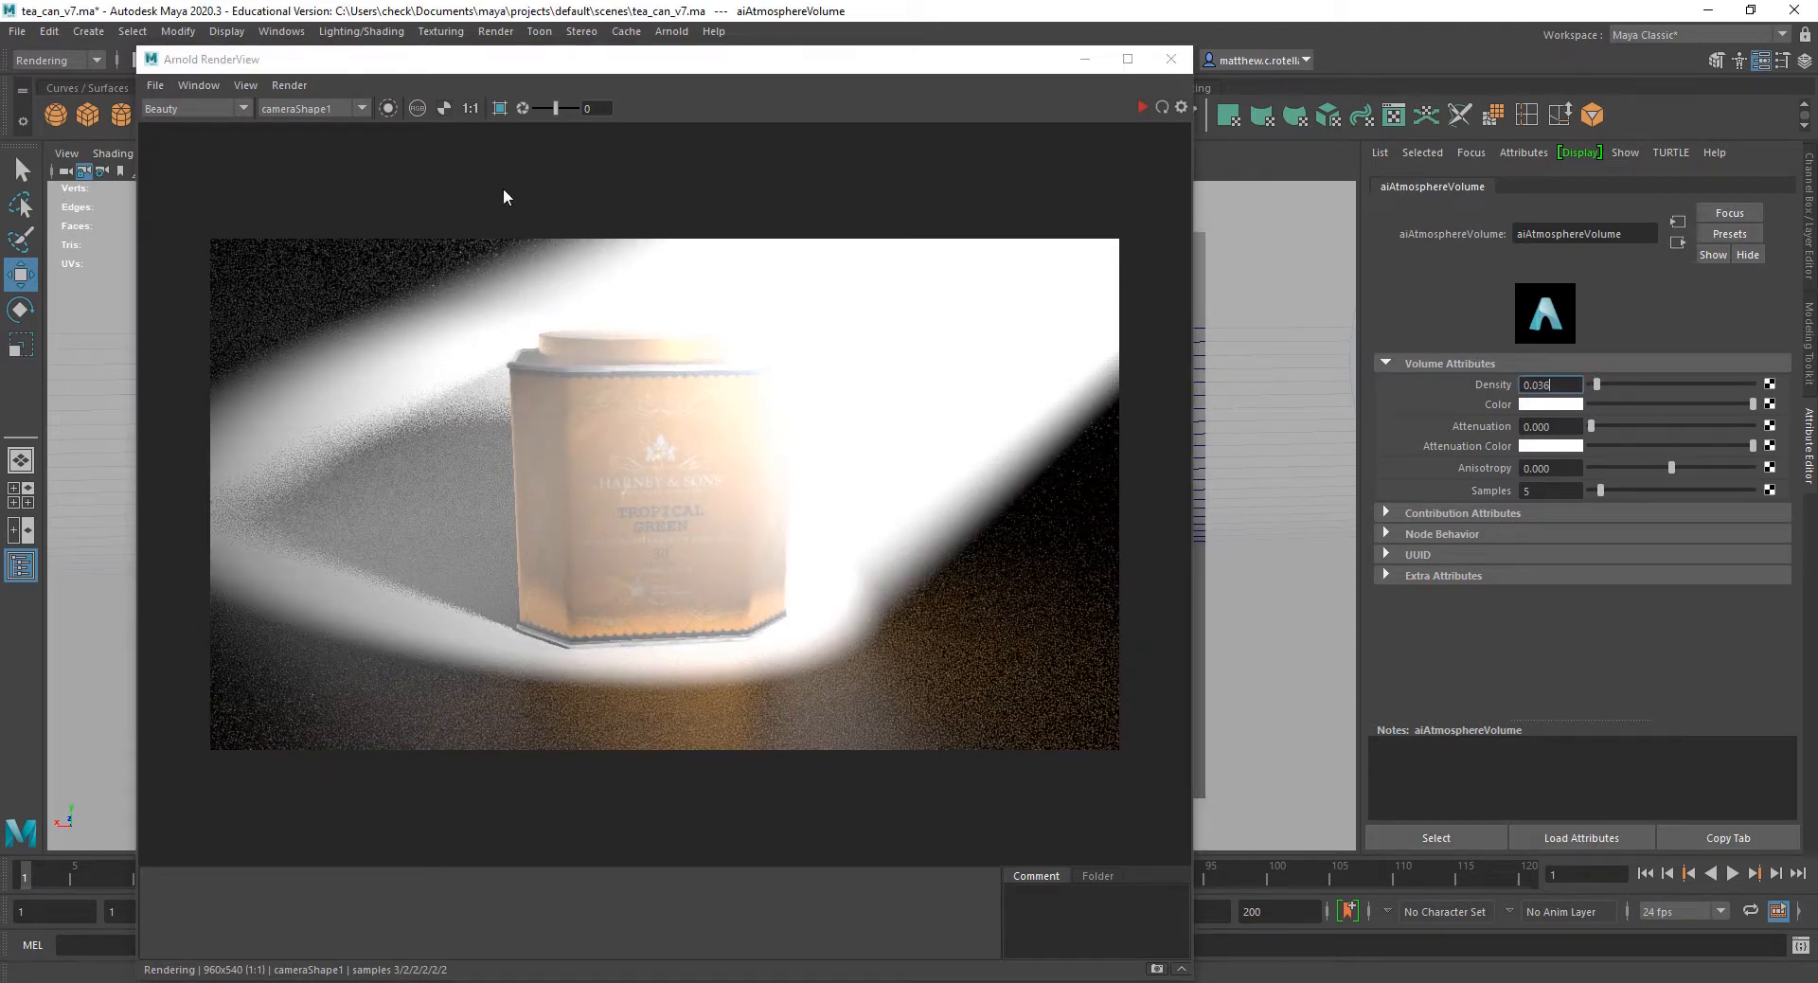
click(289, 85)
click(320, 149)
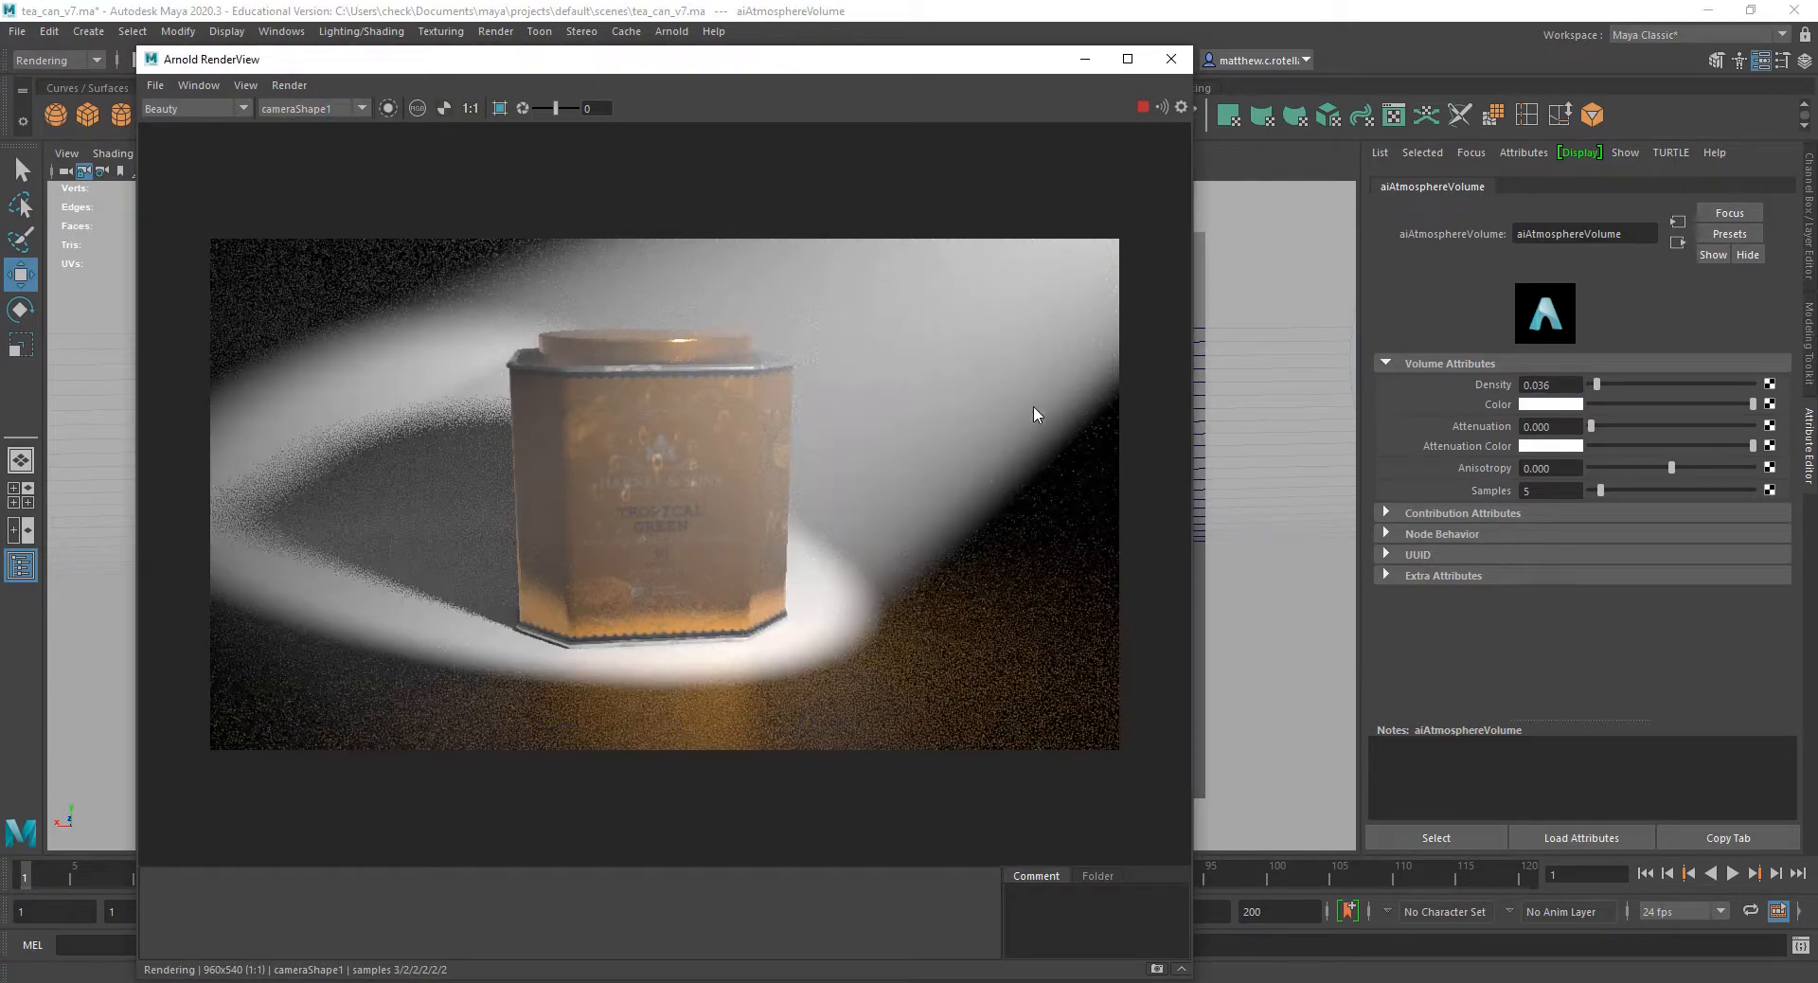
Switch the Arnold render and the viewport to the persp camera and reframe the tea can closer from the side.
click(312, 108)
click(303, 162)
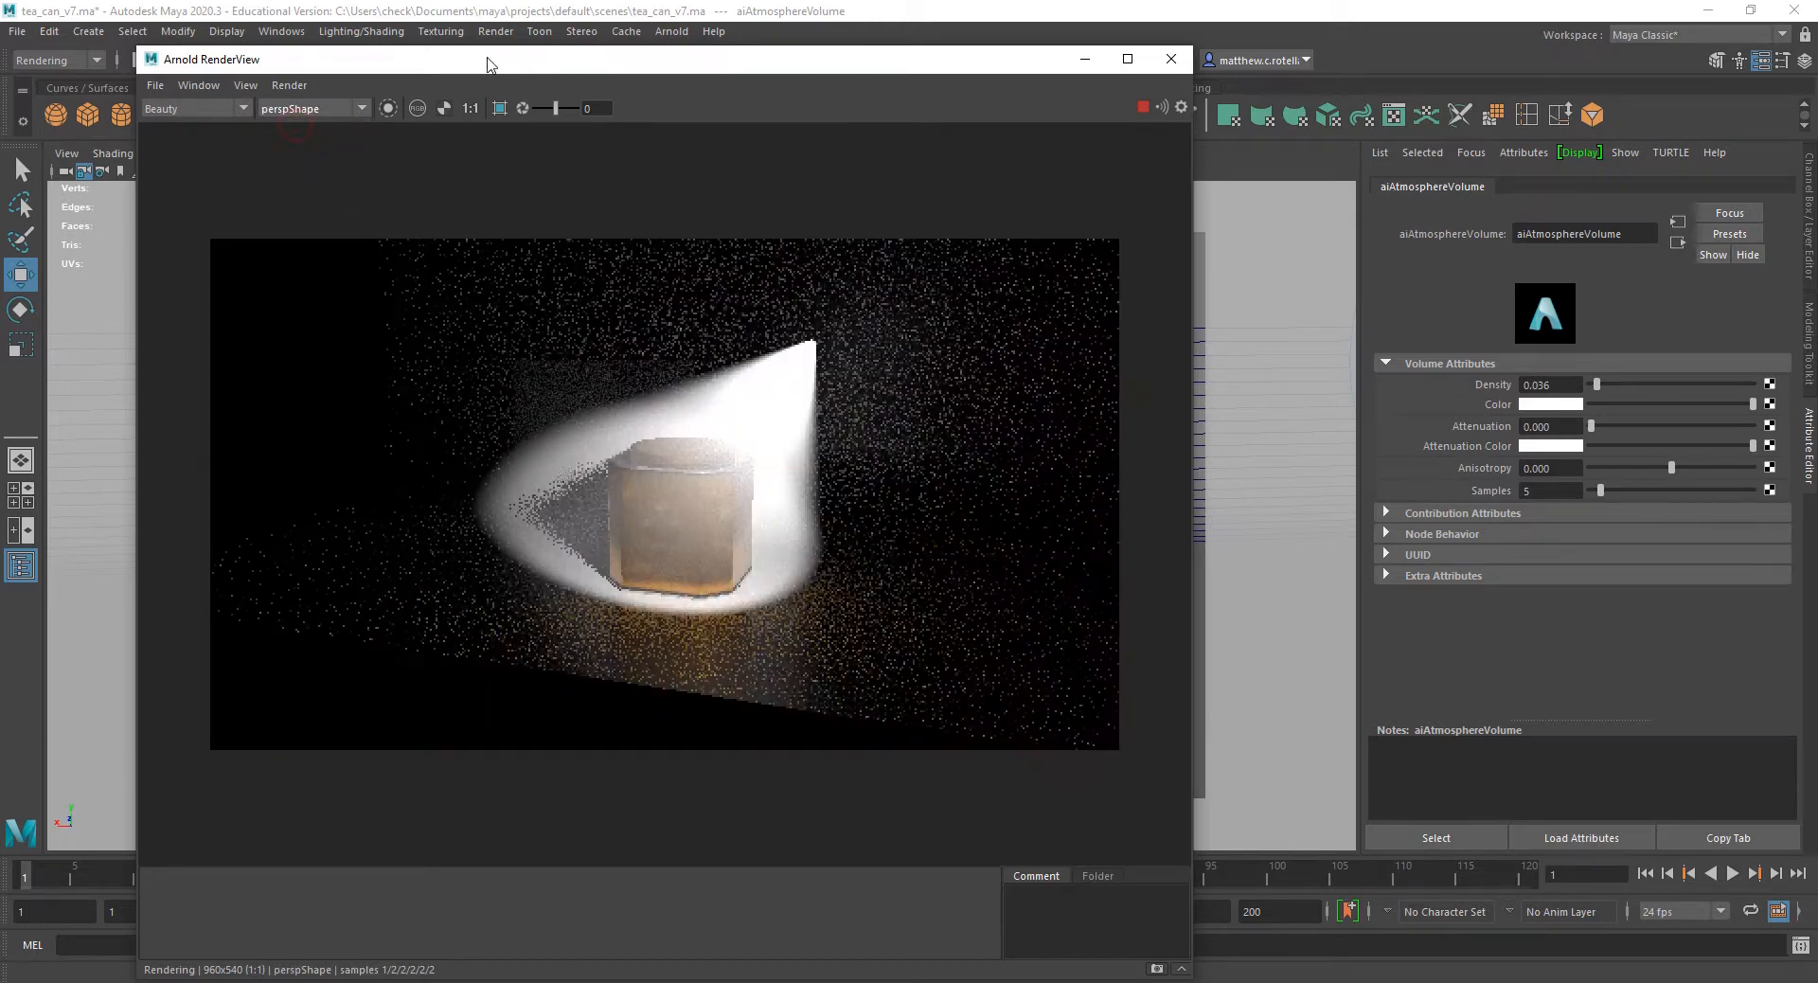
drag(486, 58, 1482, 151)
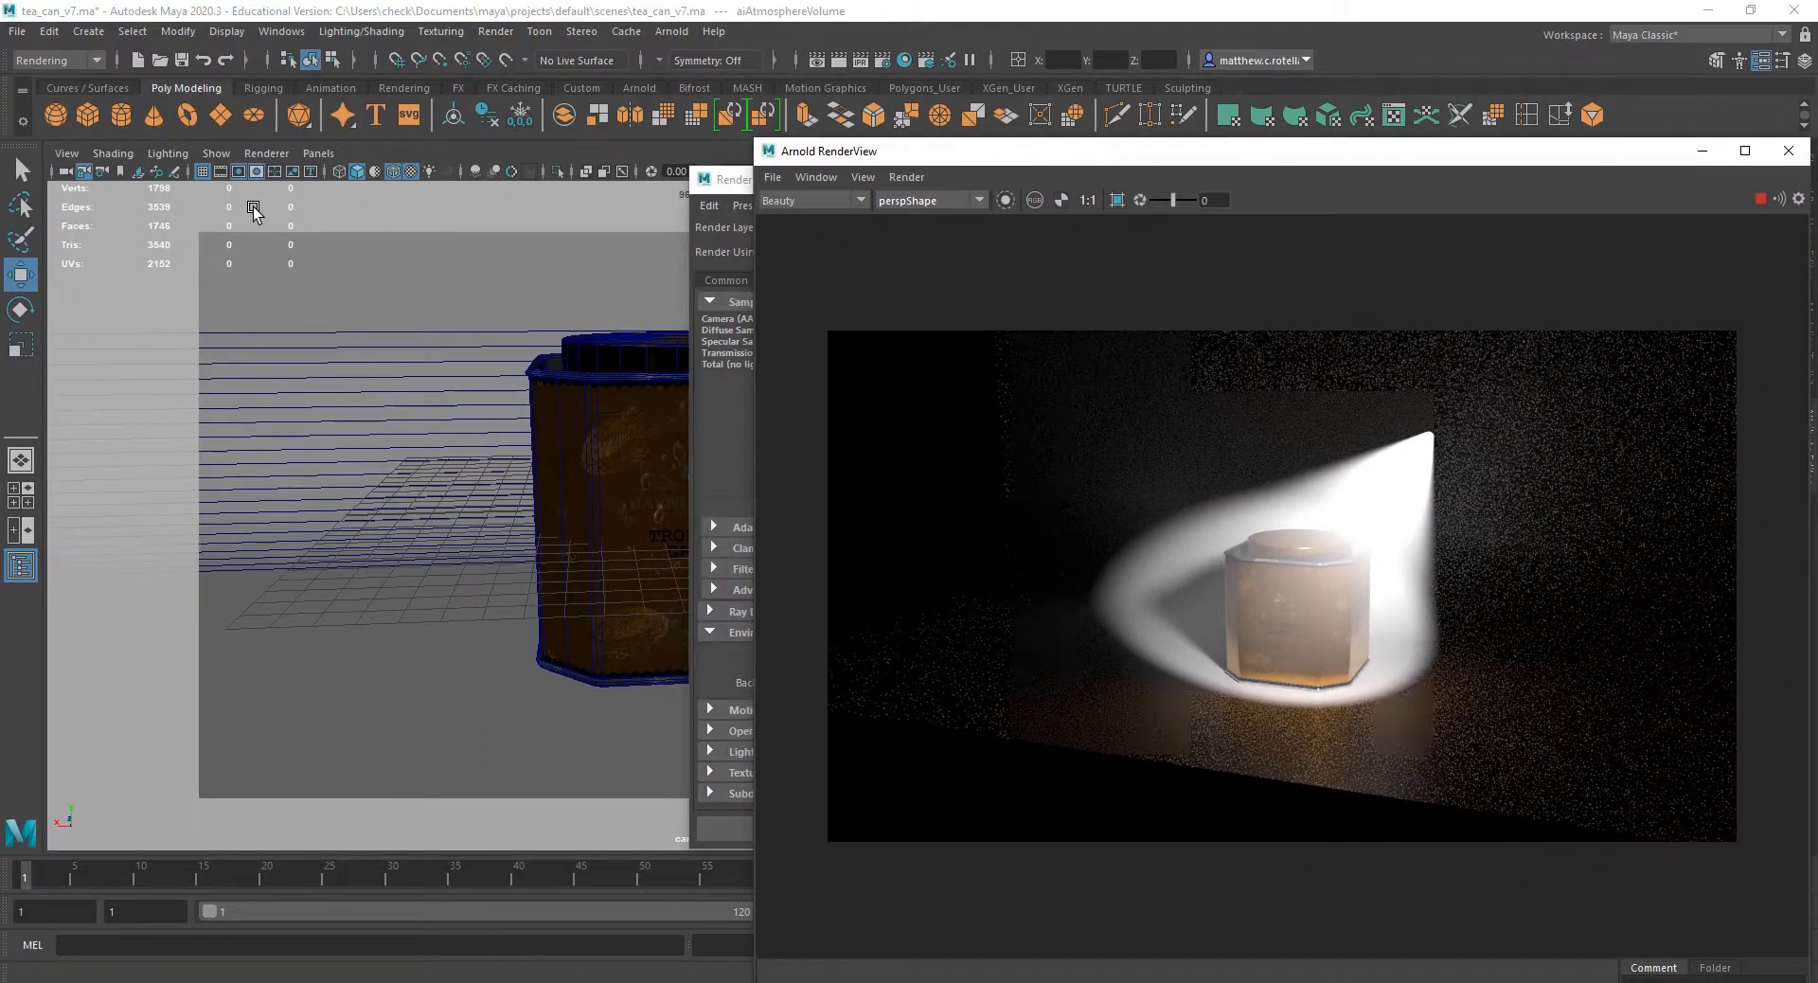
click(318, 152)
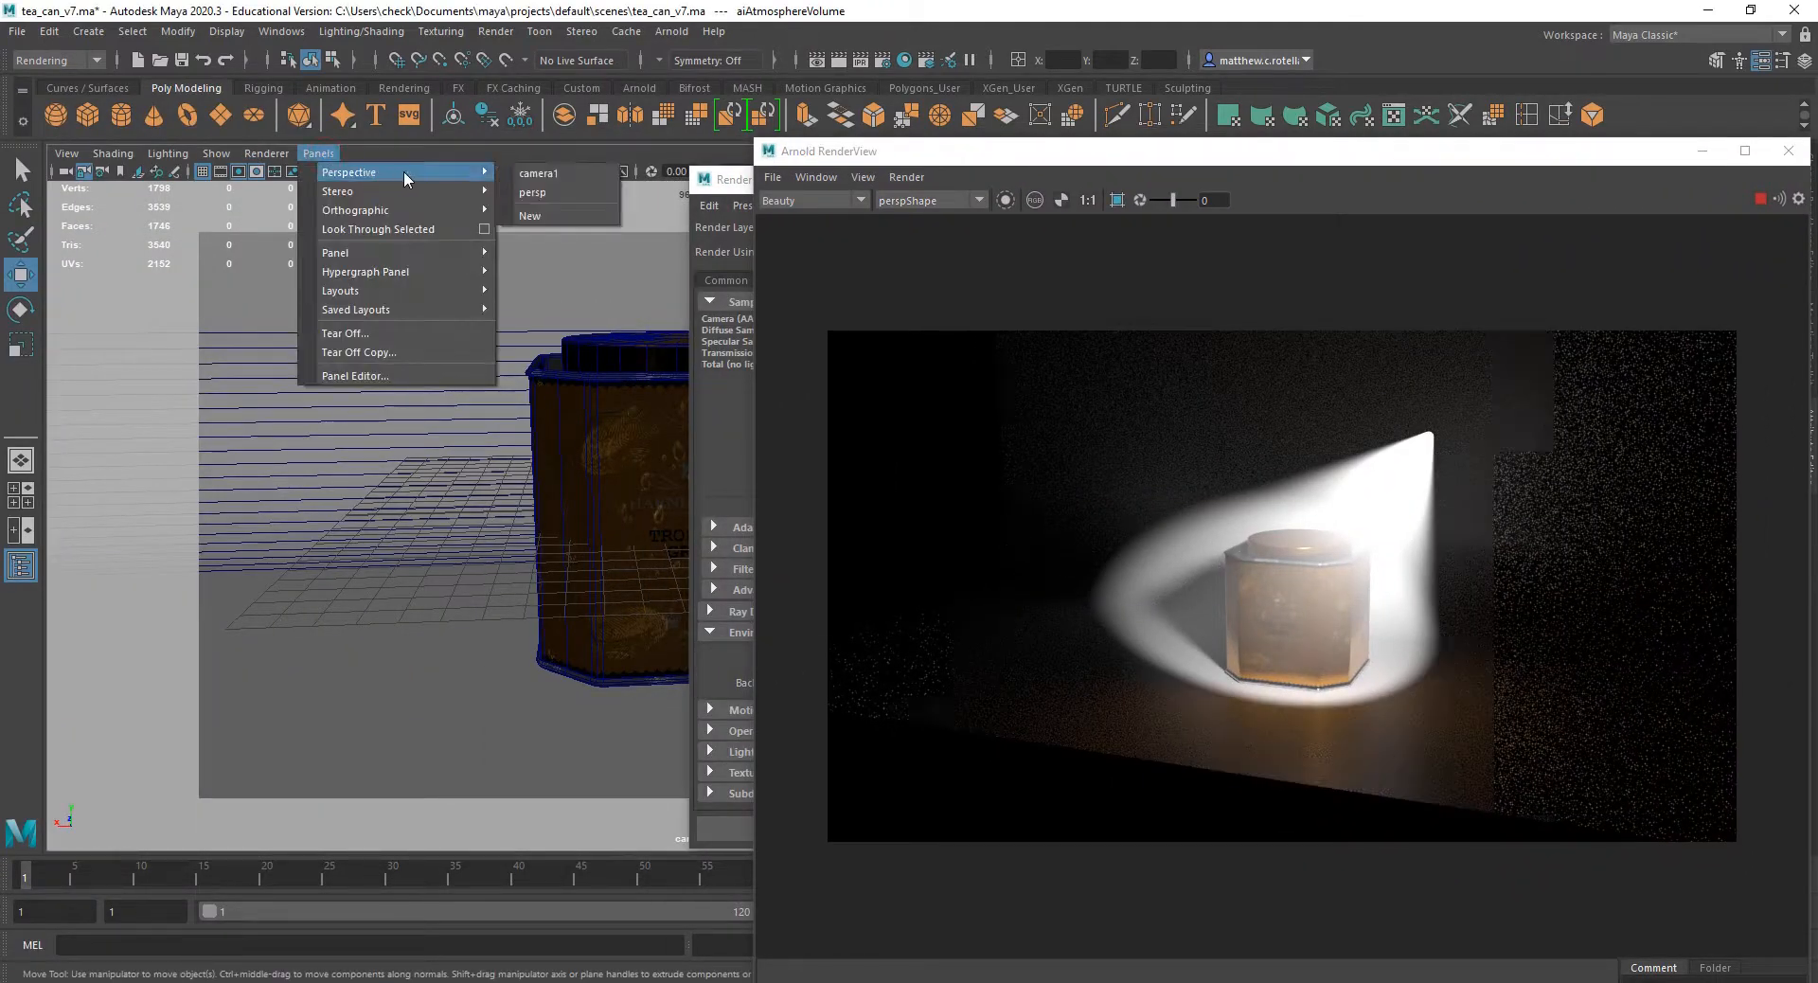
click(538, 196)
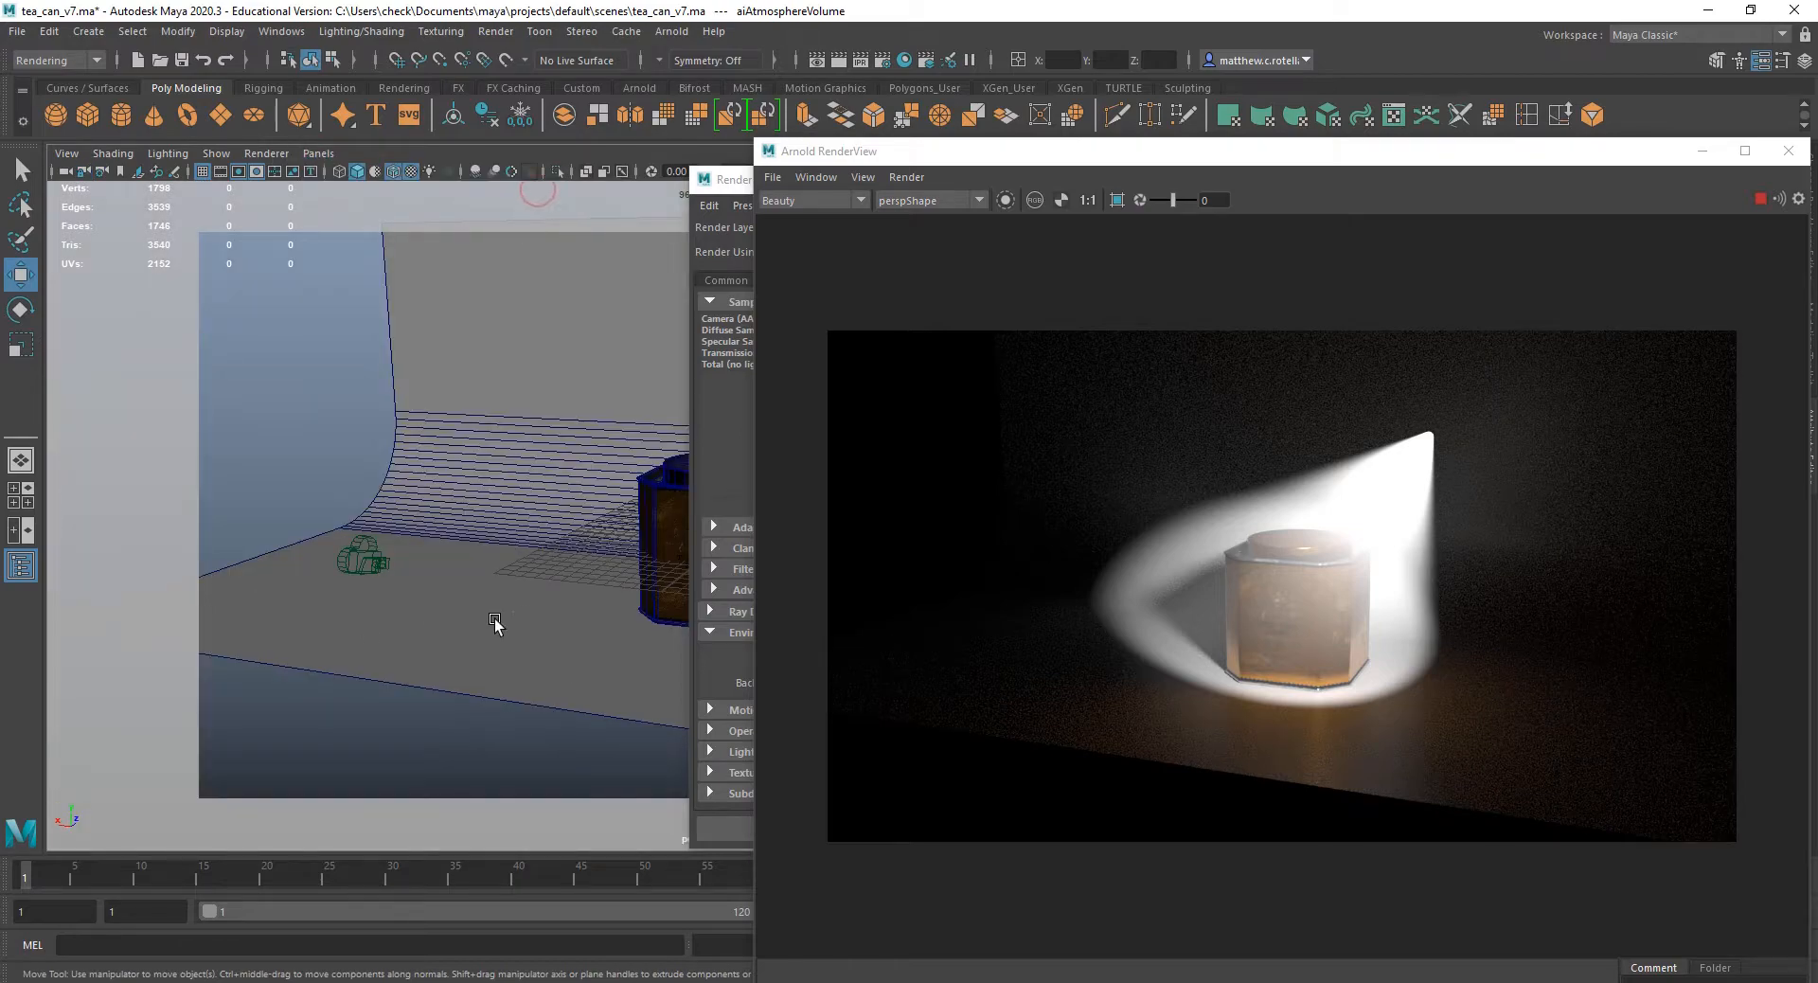
alt+drag(600, 492, 776, 475)
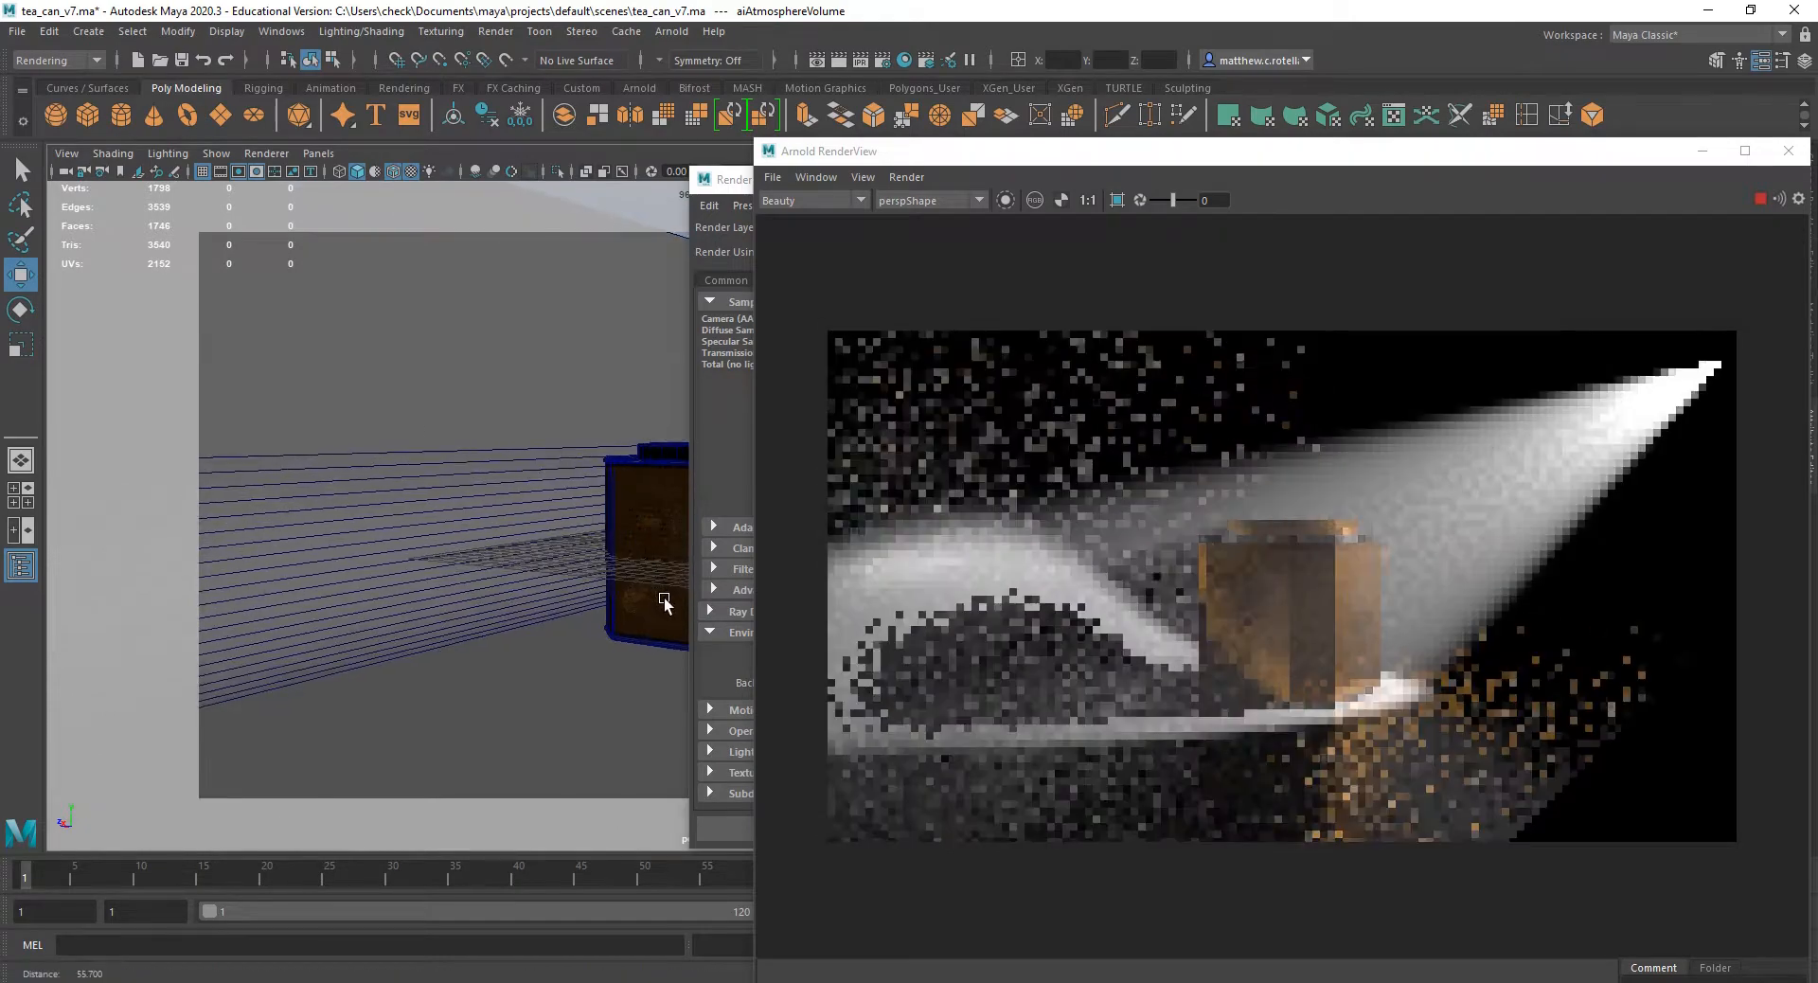
alt+right_drag(637, 609, 725, 804)
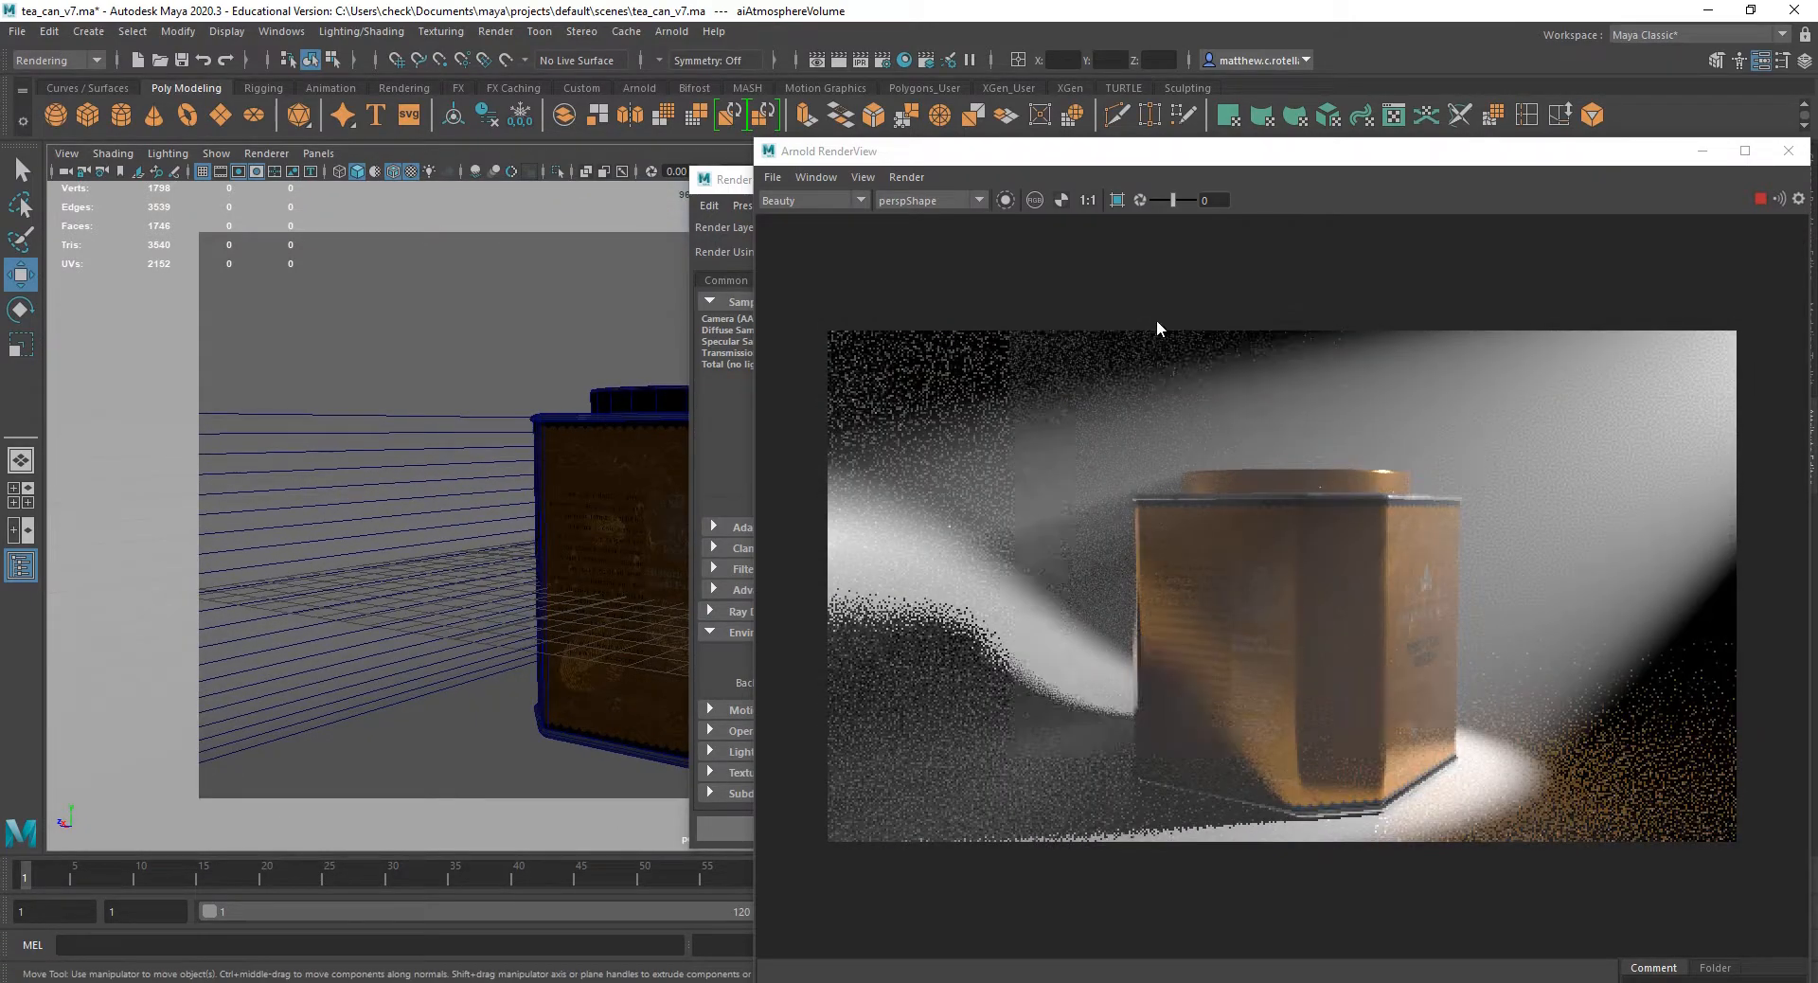
Uncover the atmosphere volume's attributes, try a Density of about 0.083, then set it to about 0.030.
drag(1222, 150, 870, 102)
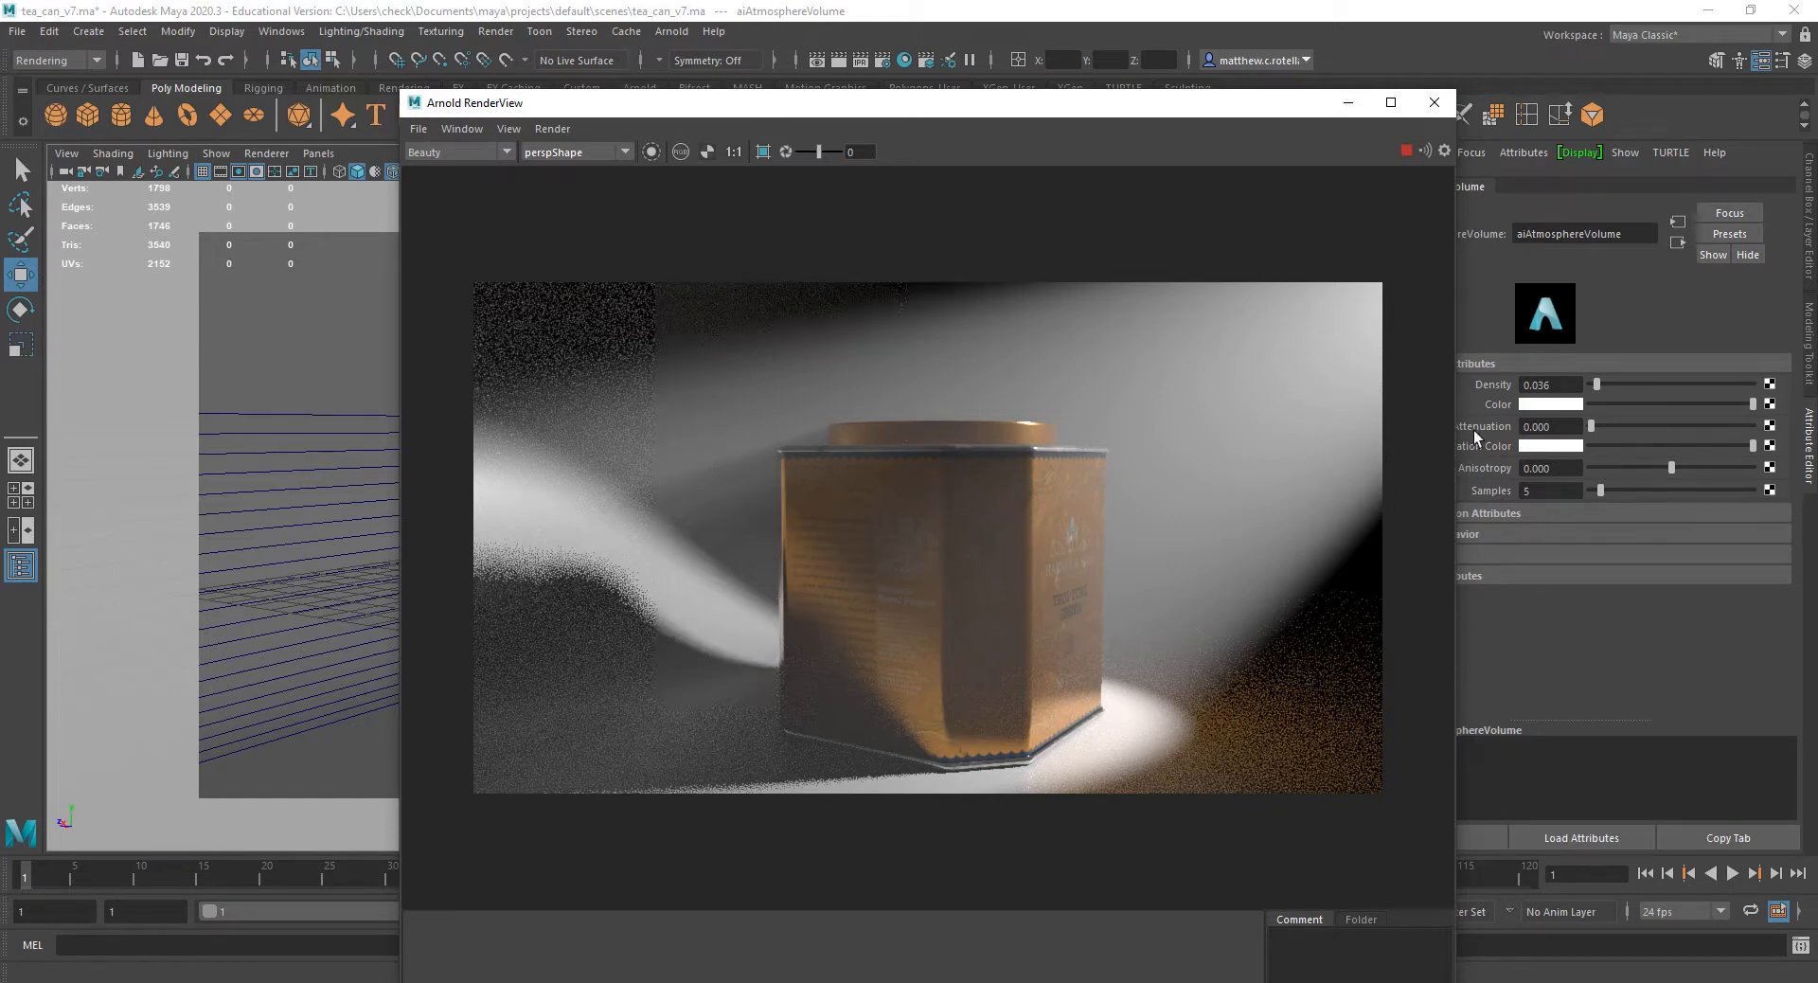
click(1605, 380)
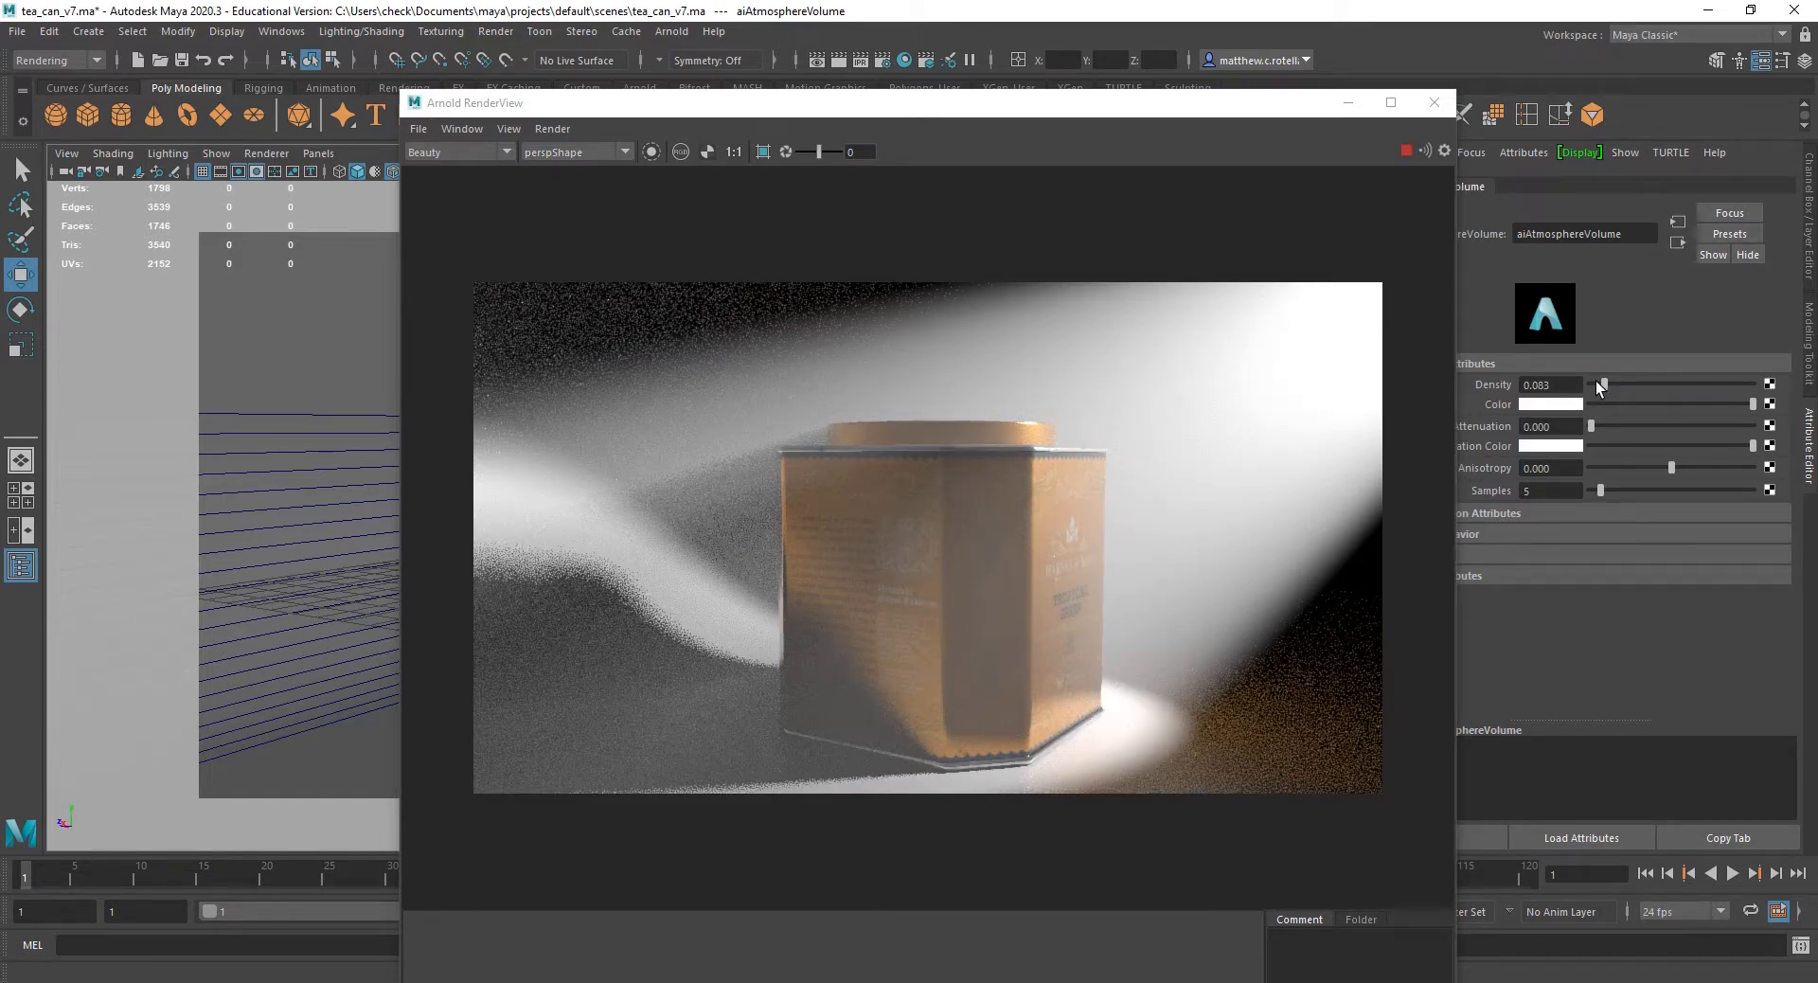
click(1595, 380)
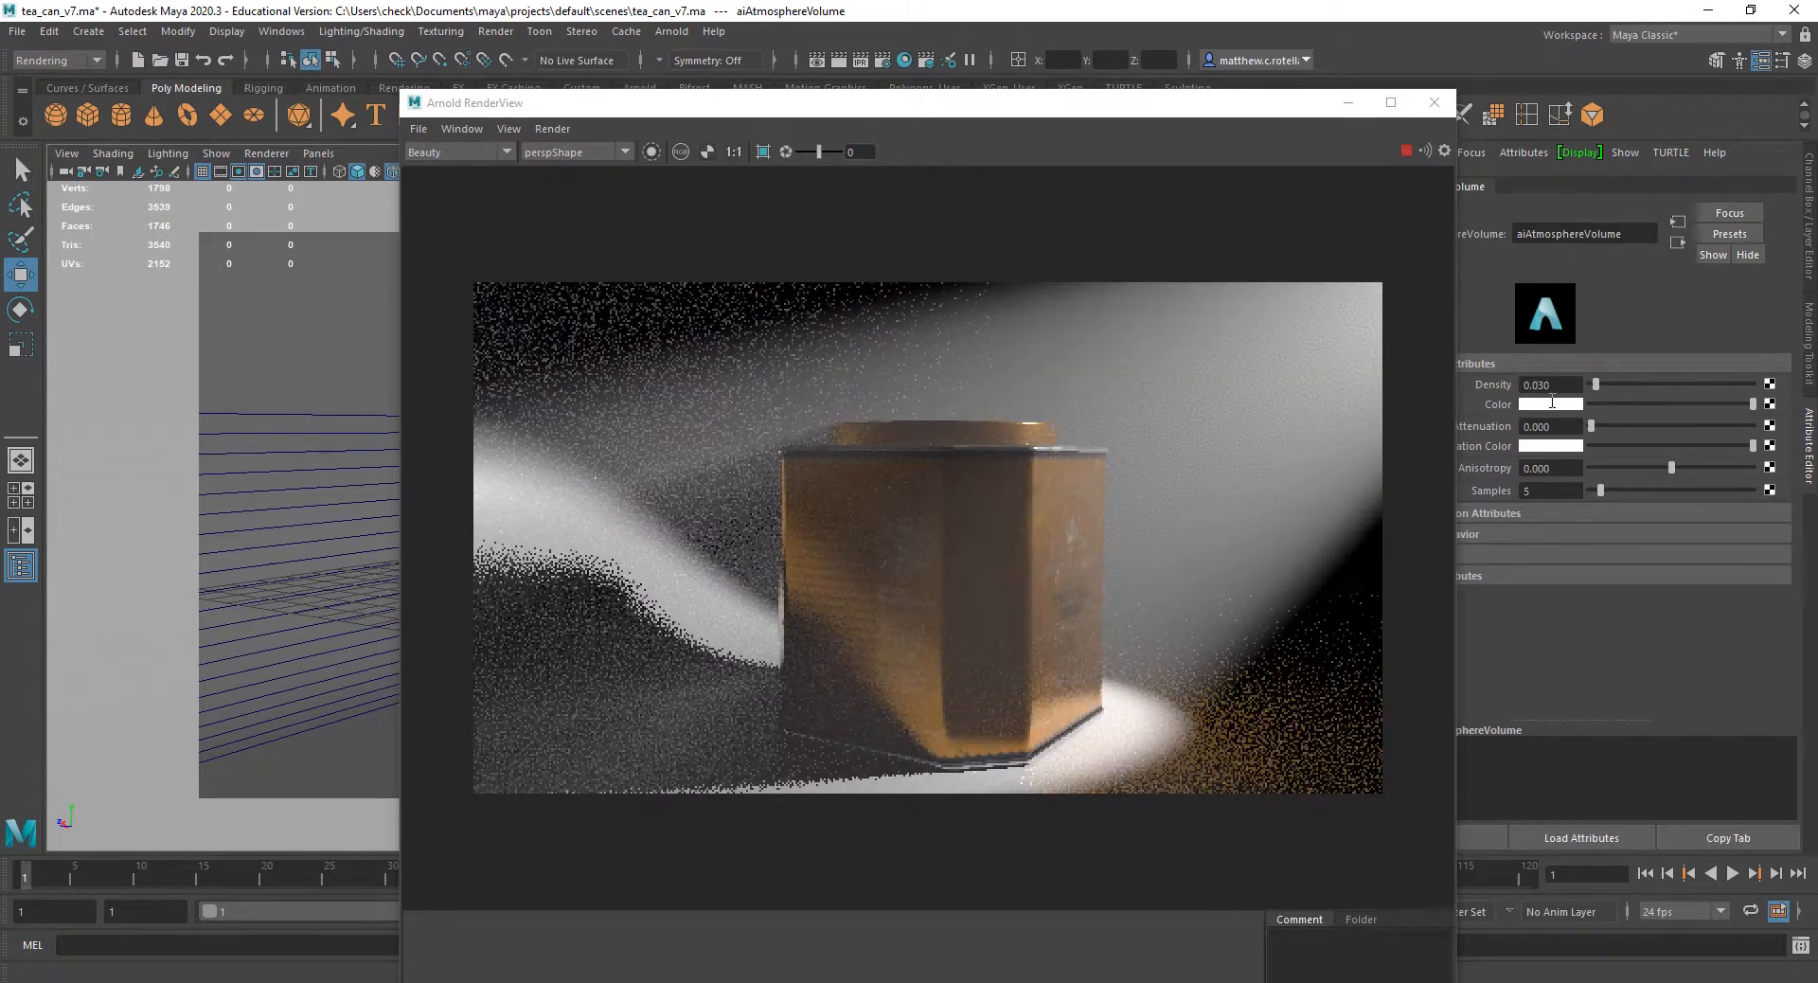
Orbit the perspective view around the tea can to render the spot light's volumetric cone from behind and reposition the render window.
drag(869, 107, 1127, 157)
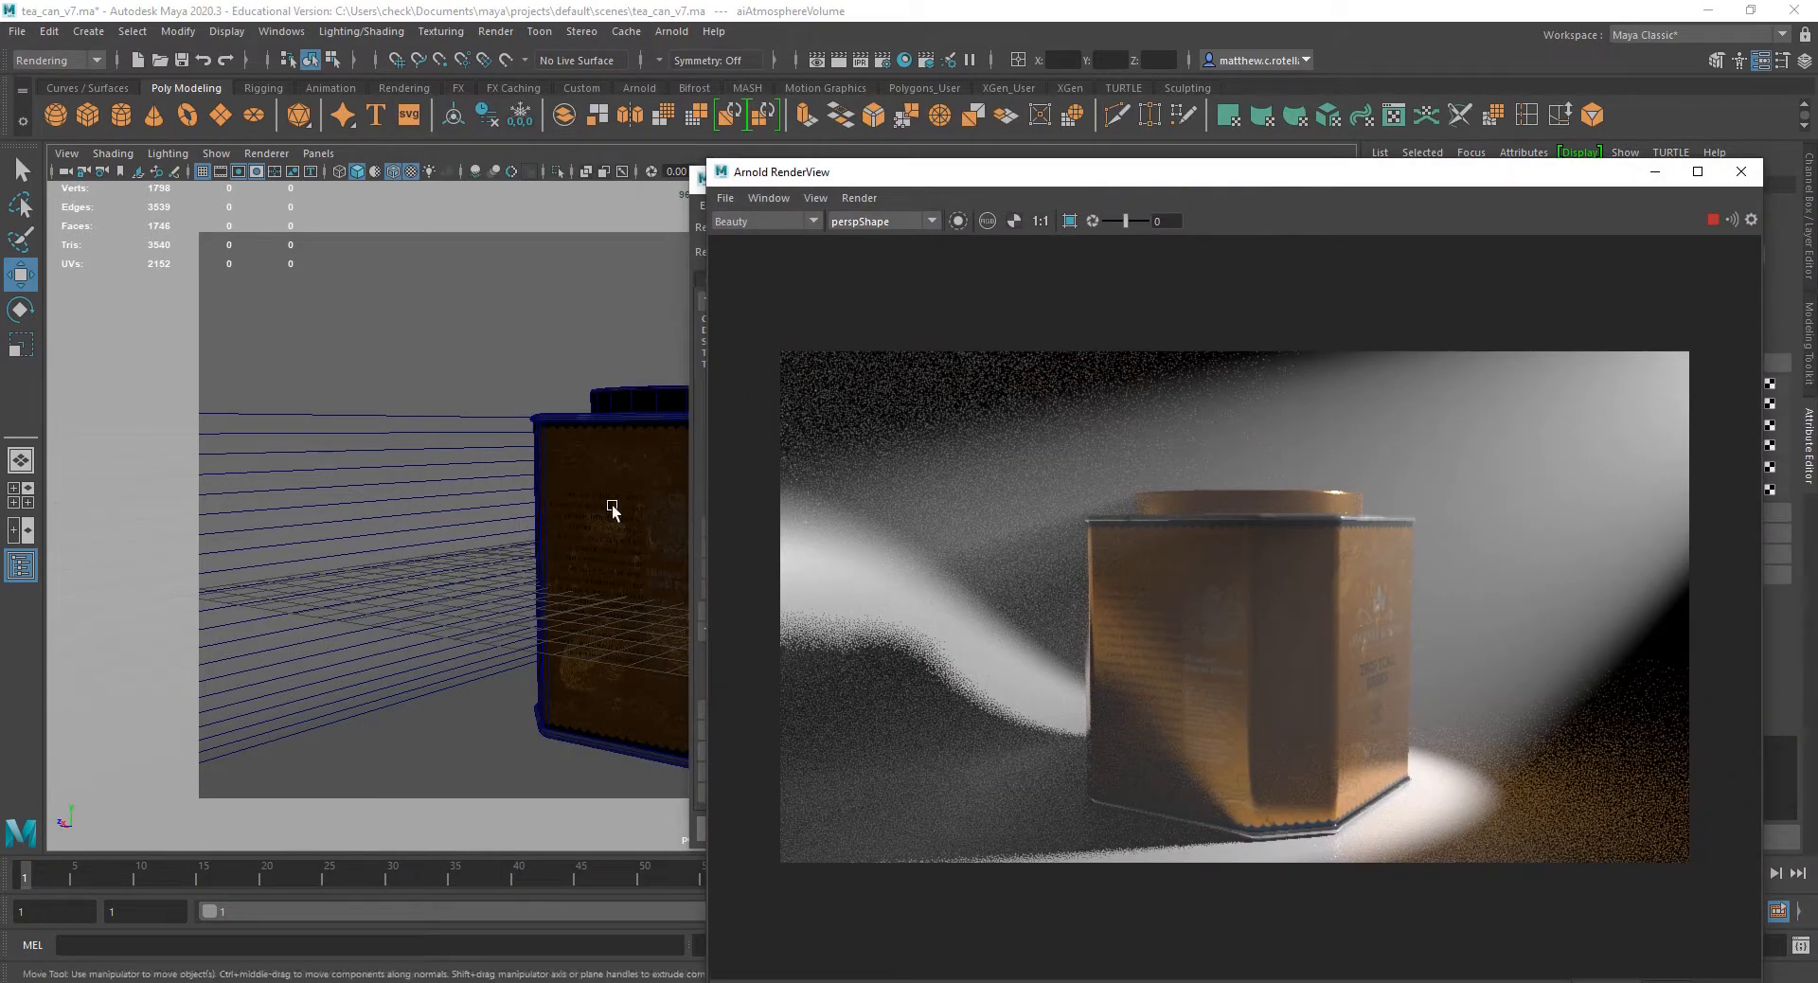
alt+drag(609, 507, 725, 493)
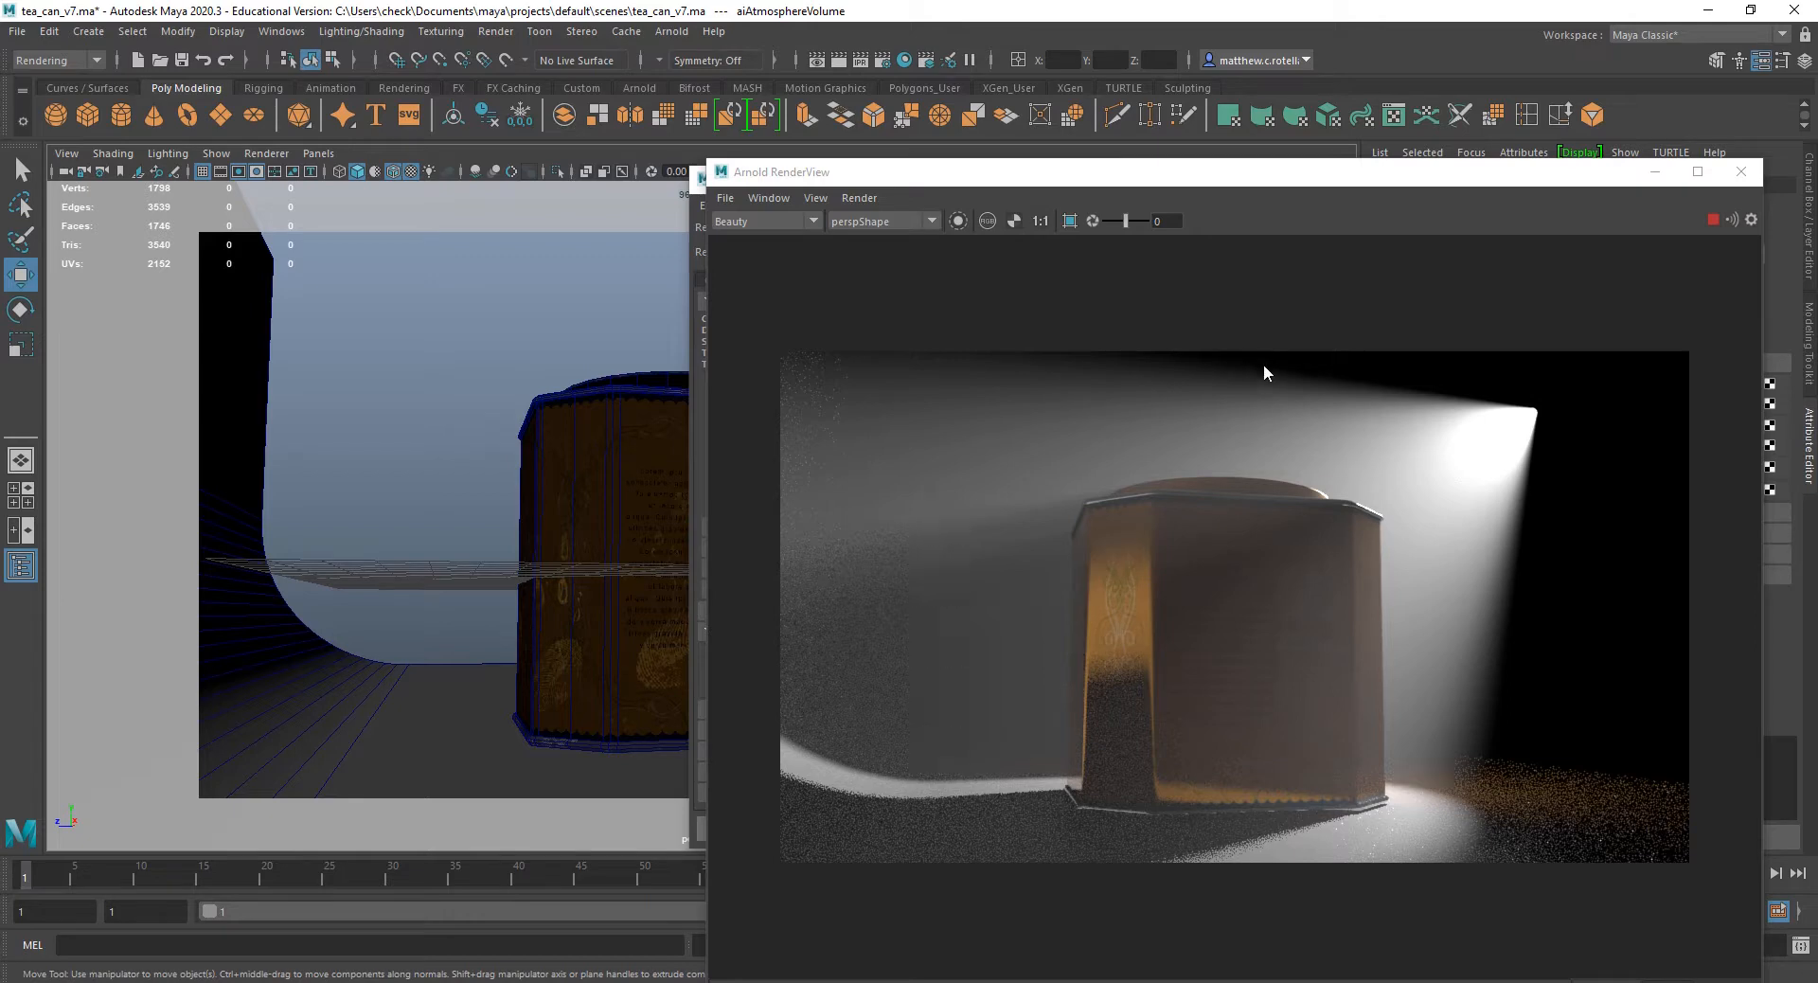
drag(1258, 185, 700, 195)
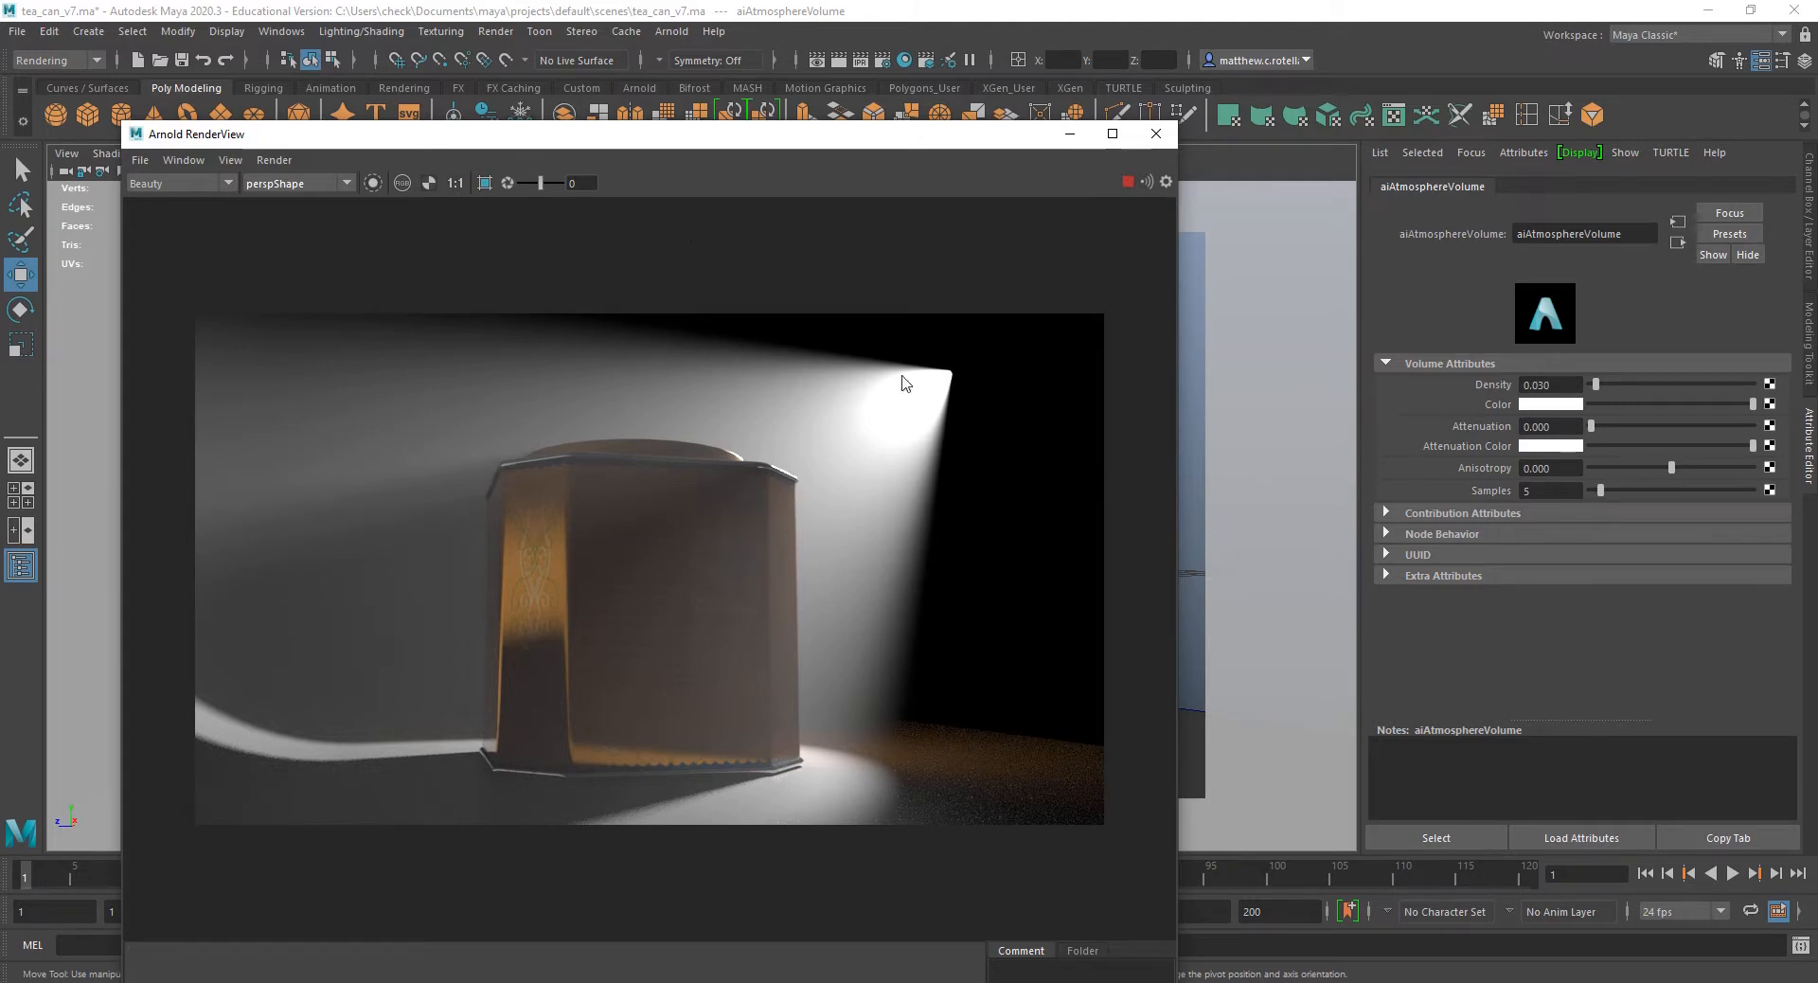
Add a new Gobo filter to the spot light shape's Light Filters and show its attributes beside the render window.
drag(728, 130, 0, 248)
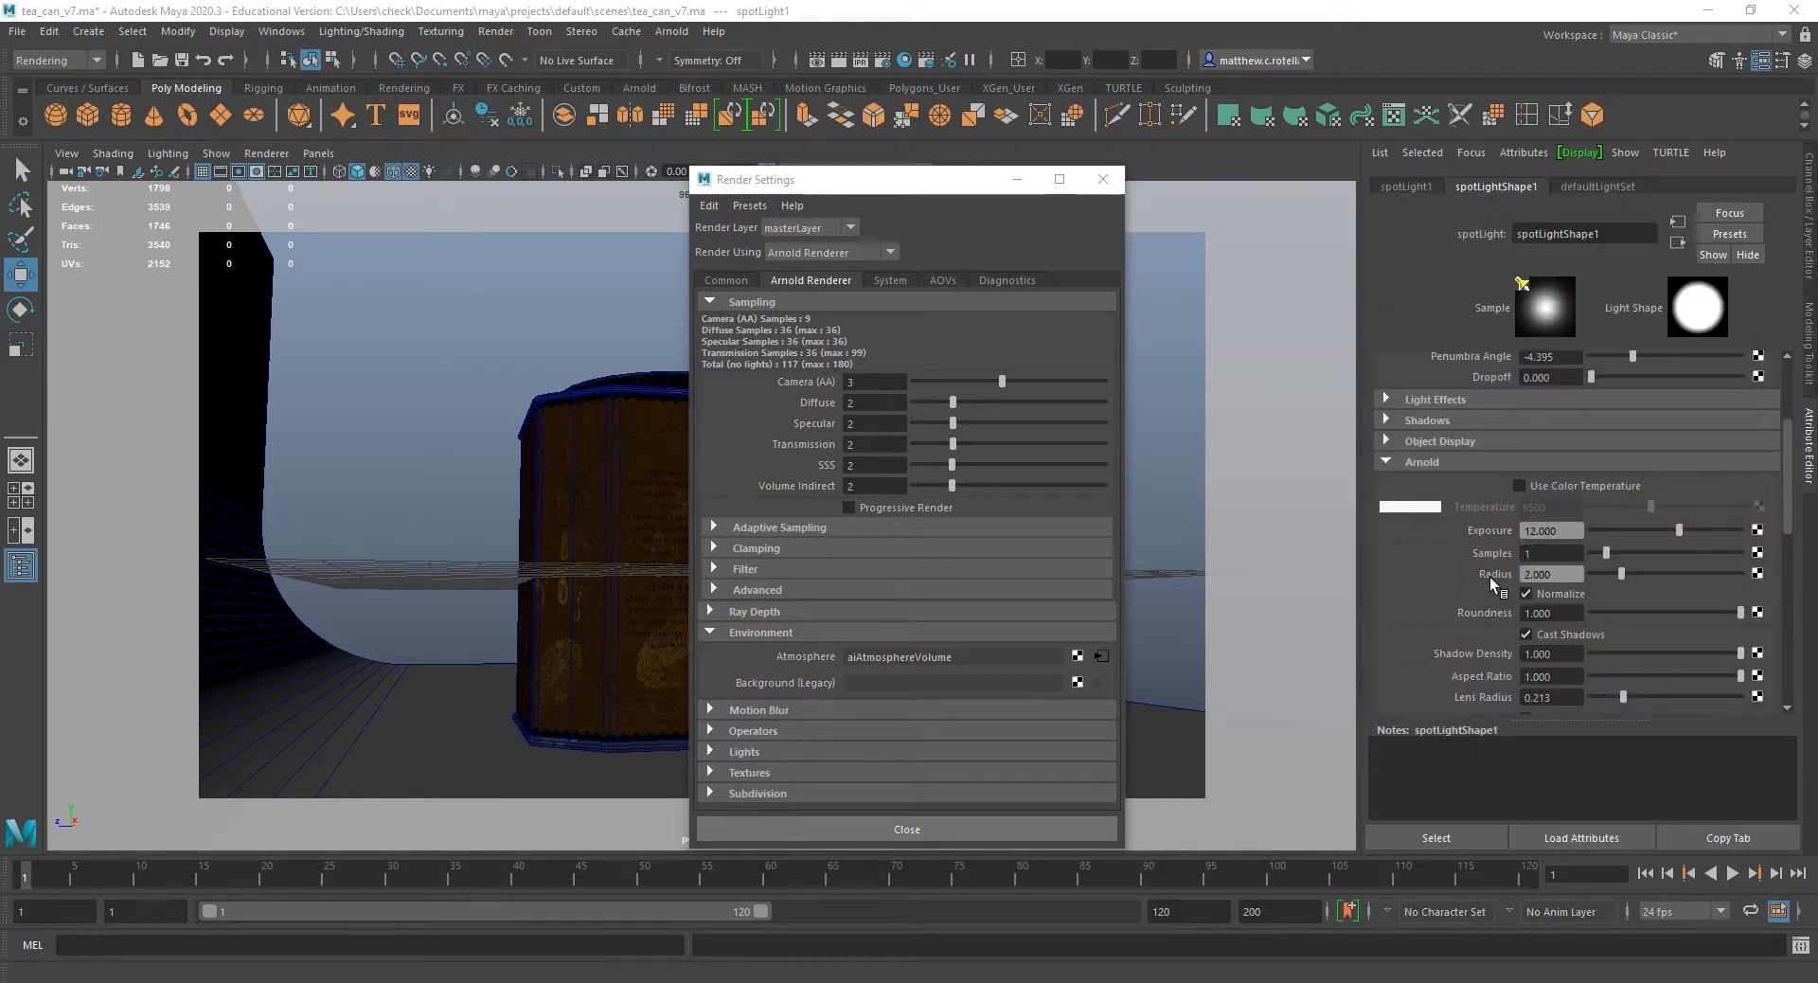
scroll(1439, 618, down, 6)
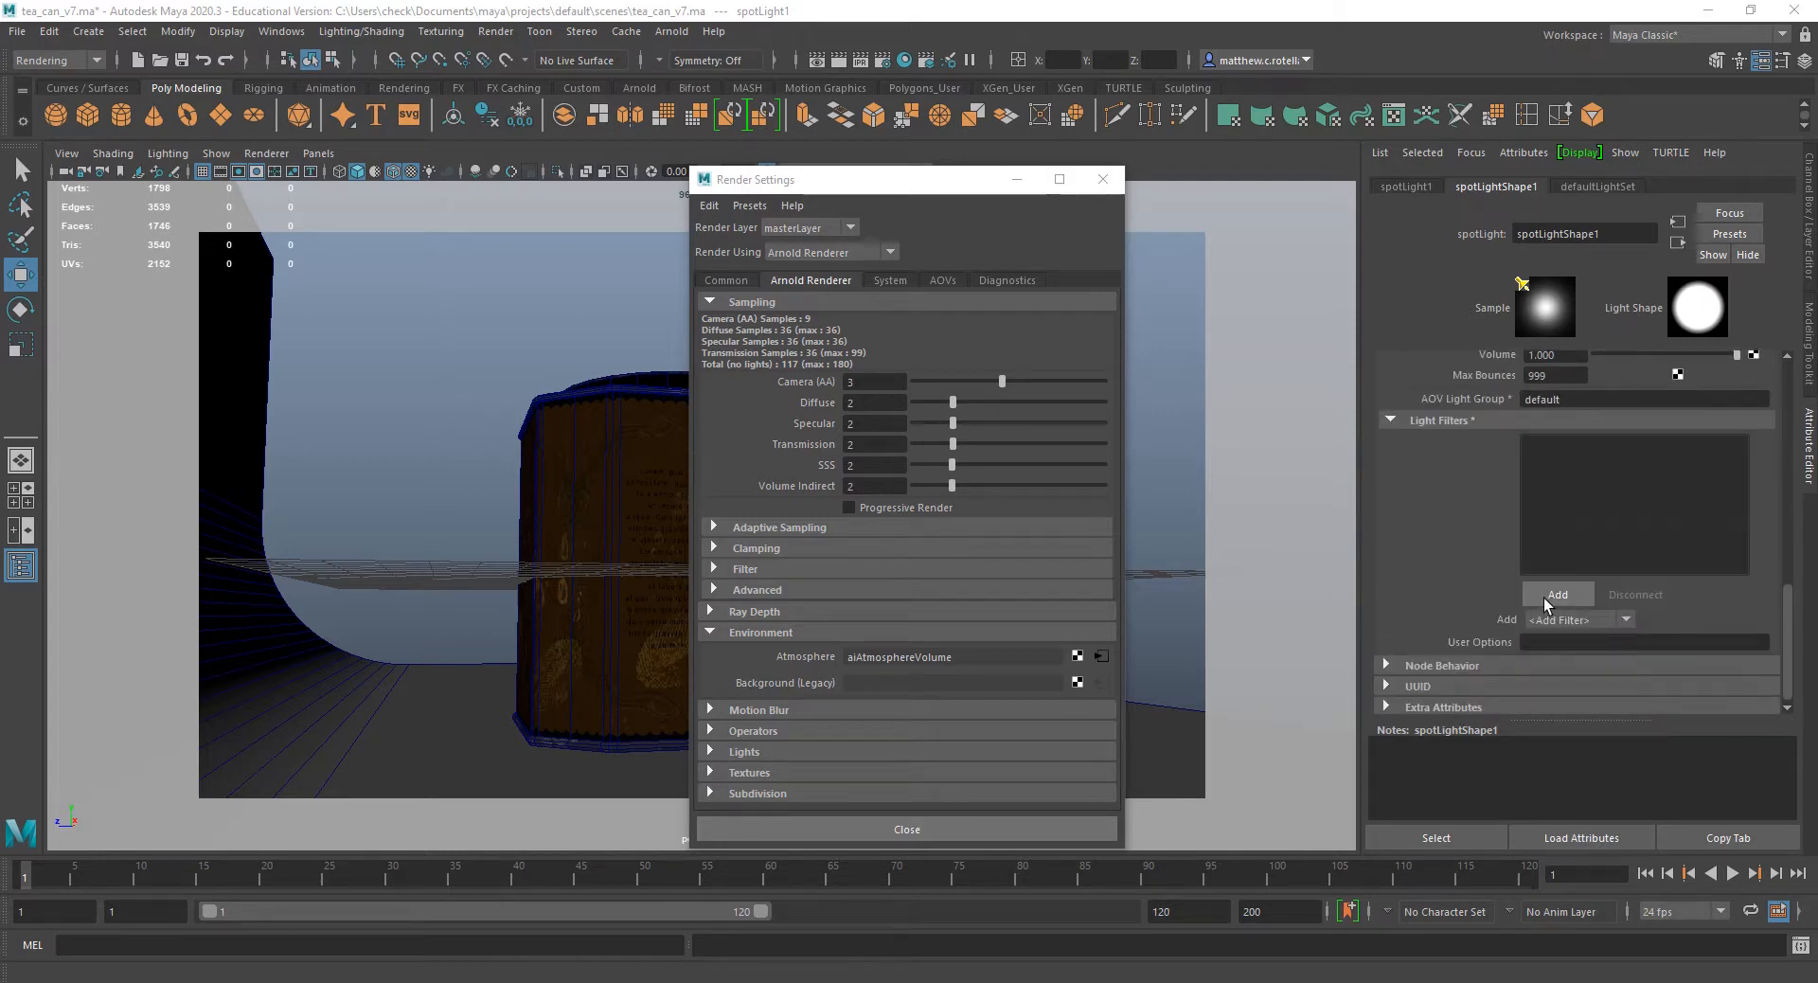
click(1543, 598)
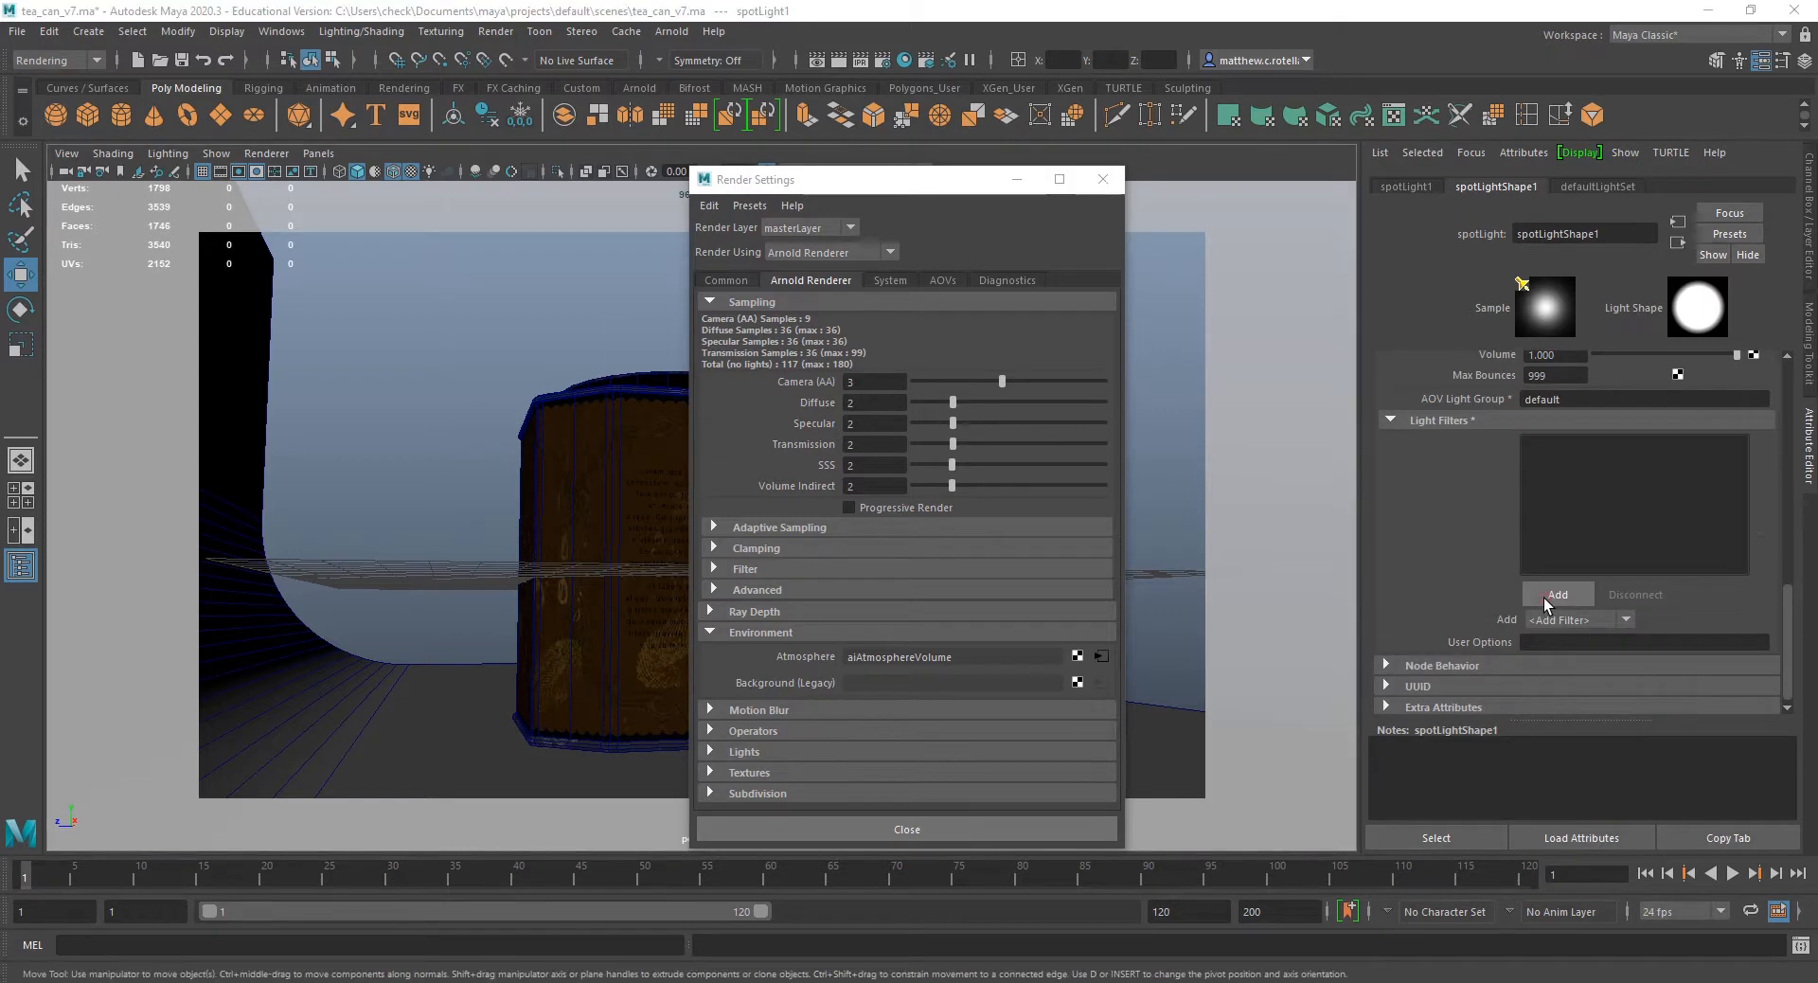
click(632, 368)
click(669, 431)
drag(614, 163, 278, 112)
click(1678, 186)
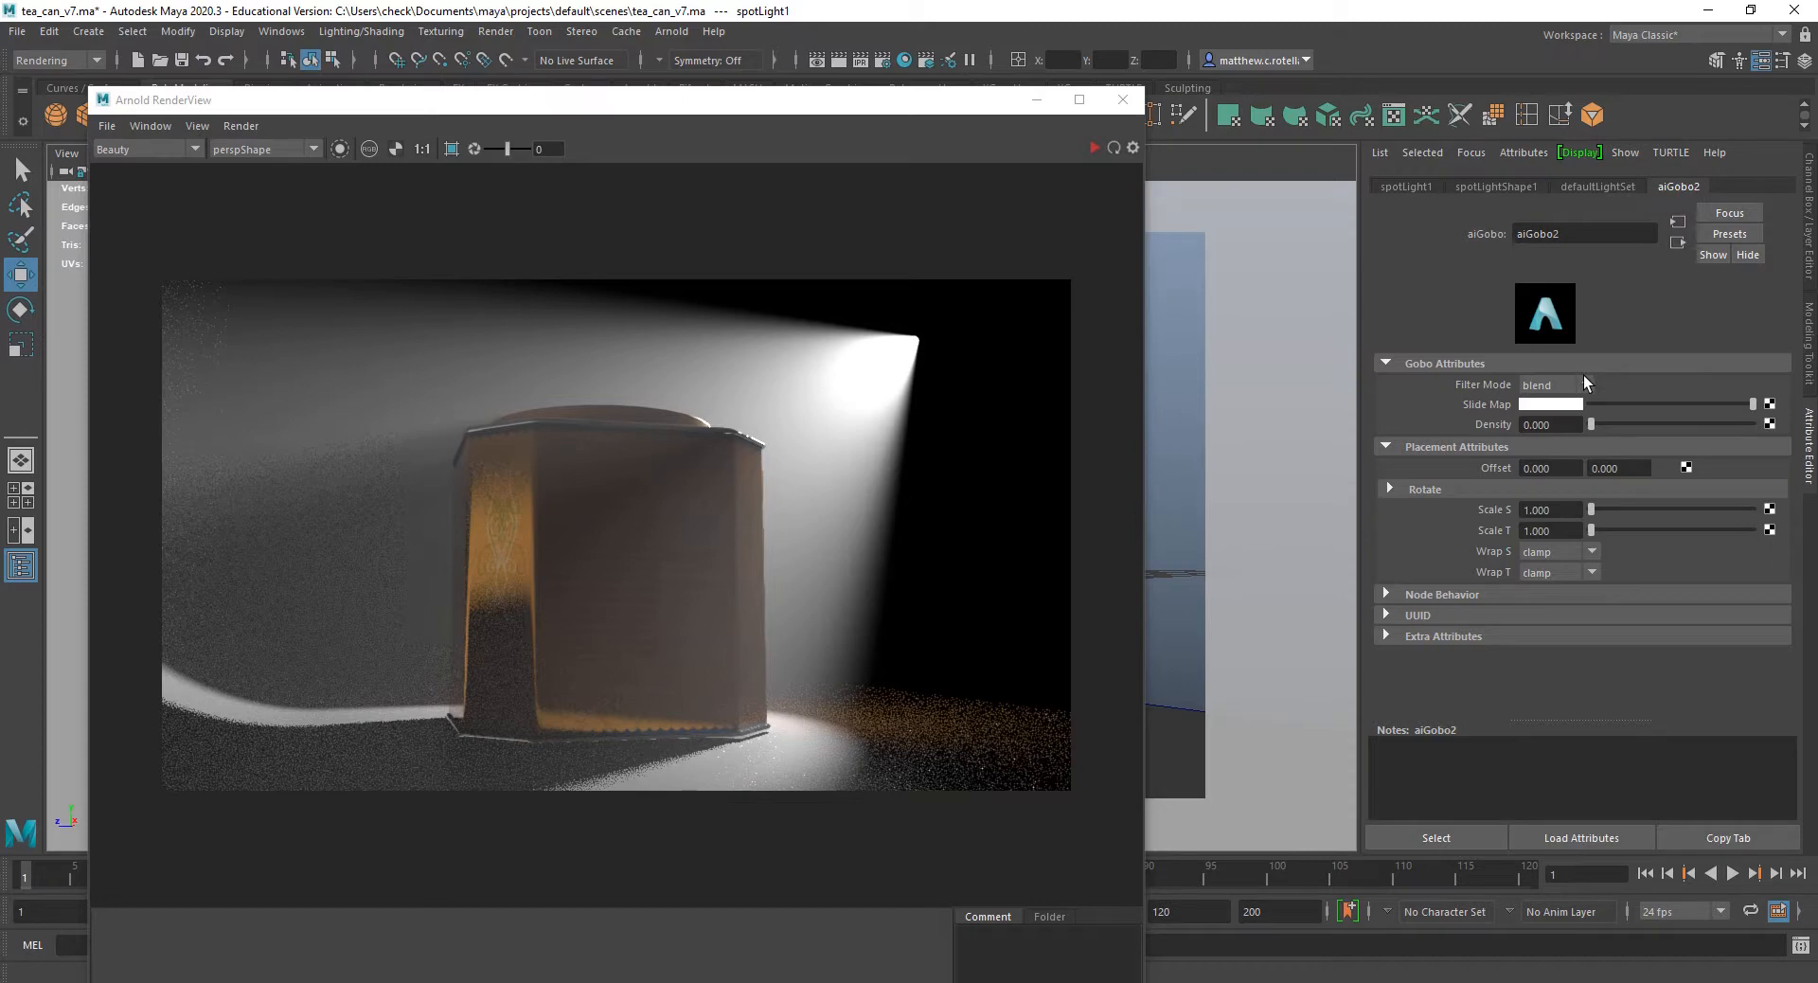
Connect a File texture using water_fractal_v1_0001.png to the new gobo's Slide Map and refresh the render.
click(1770, 405)
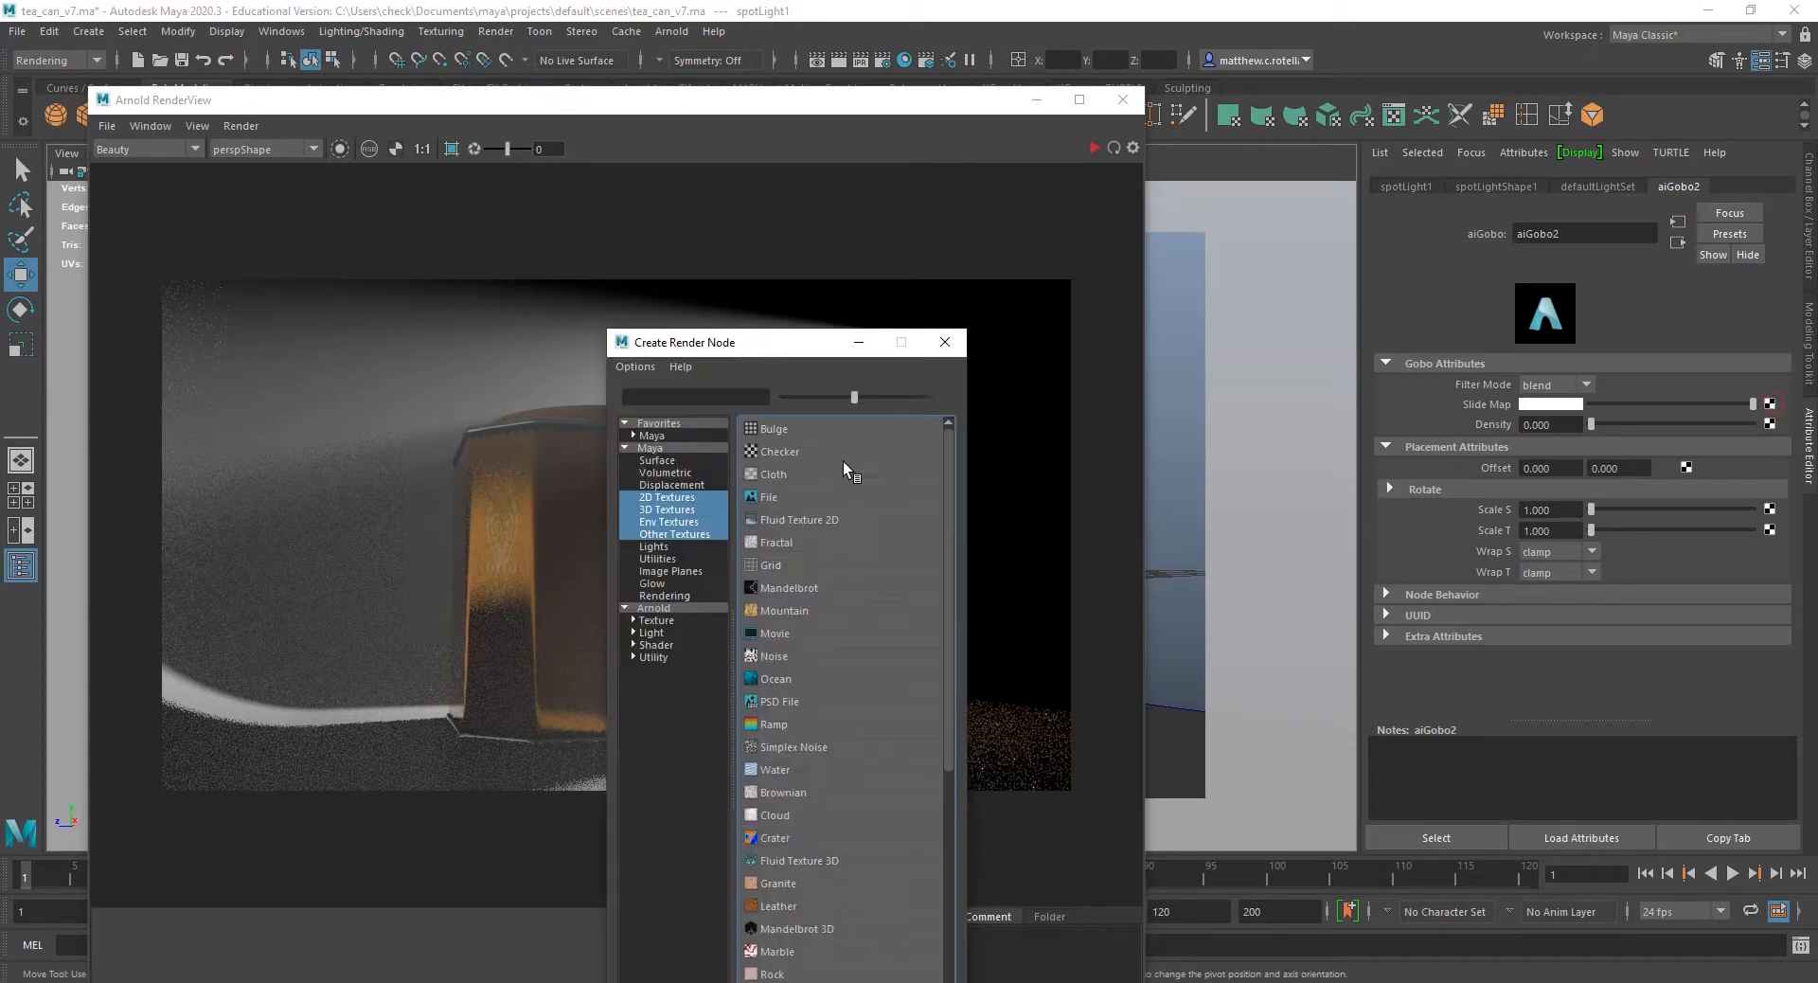
click(777, 502)
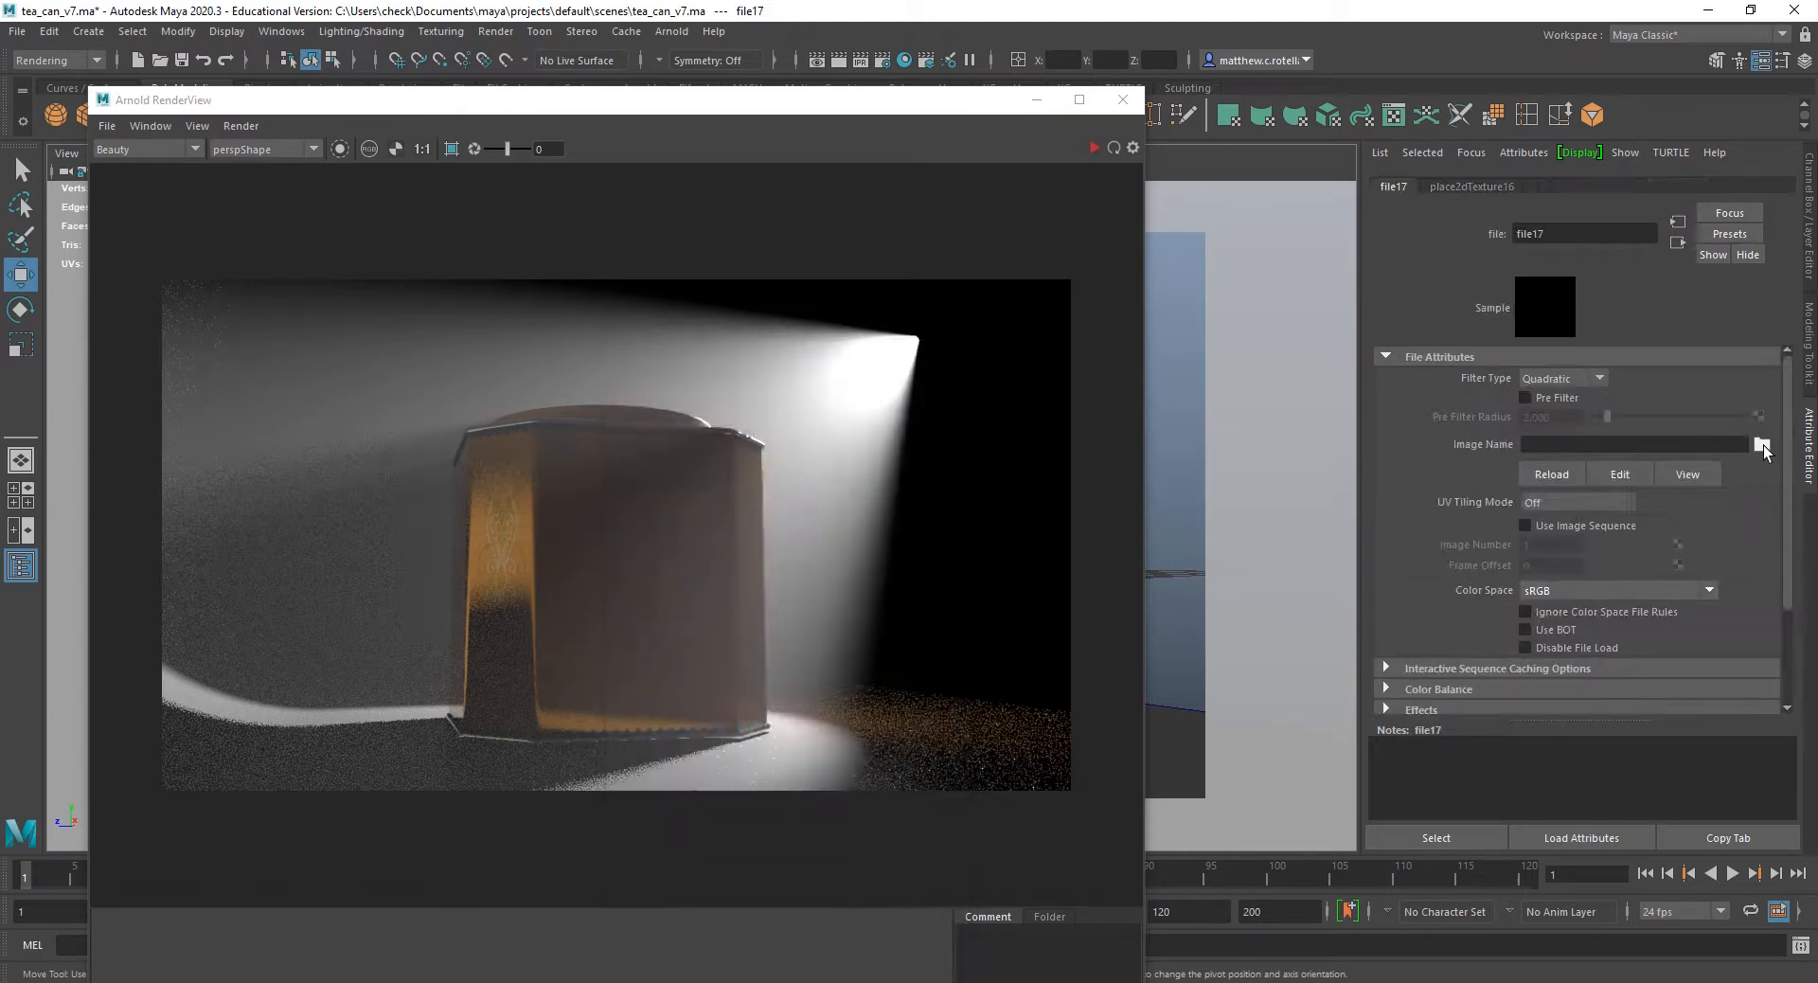
click(1762, 444)
scroll(528, 472, down, 10)
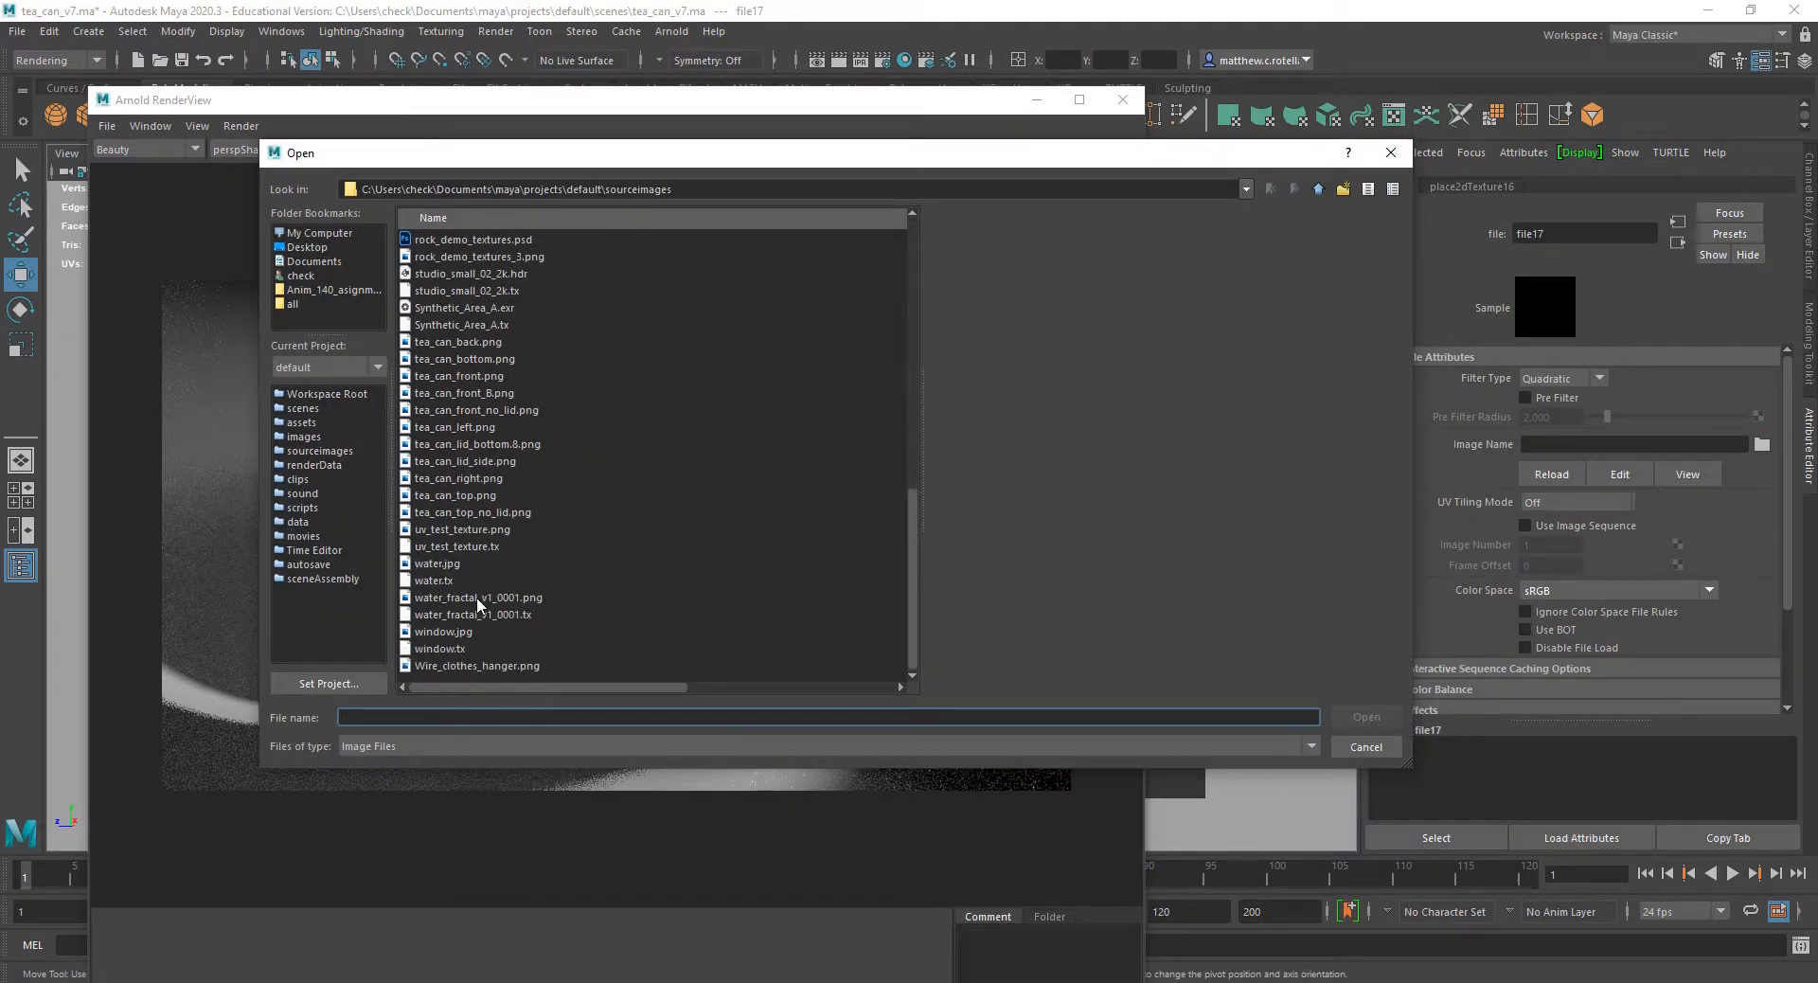
click(478, 598)
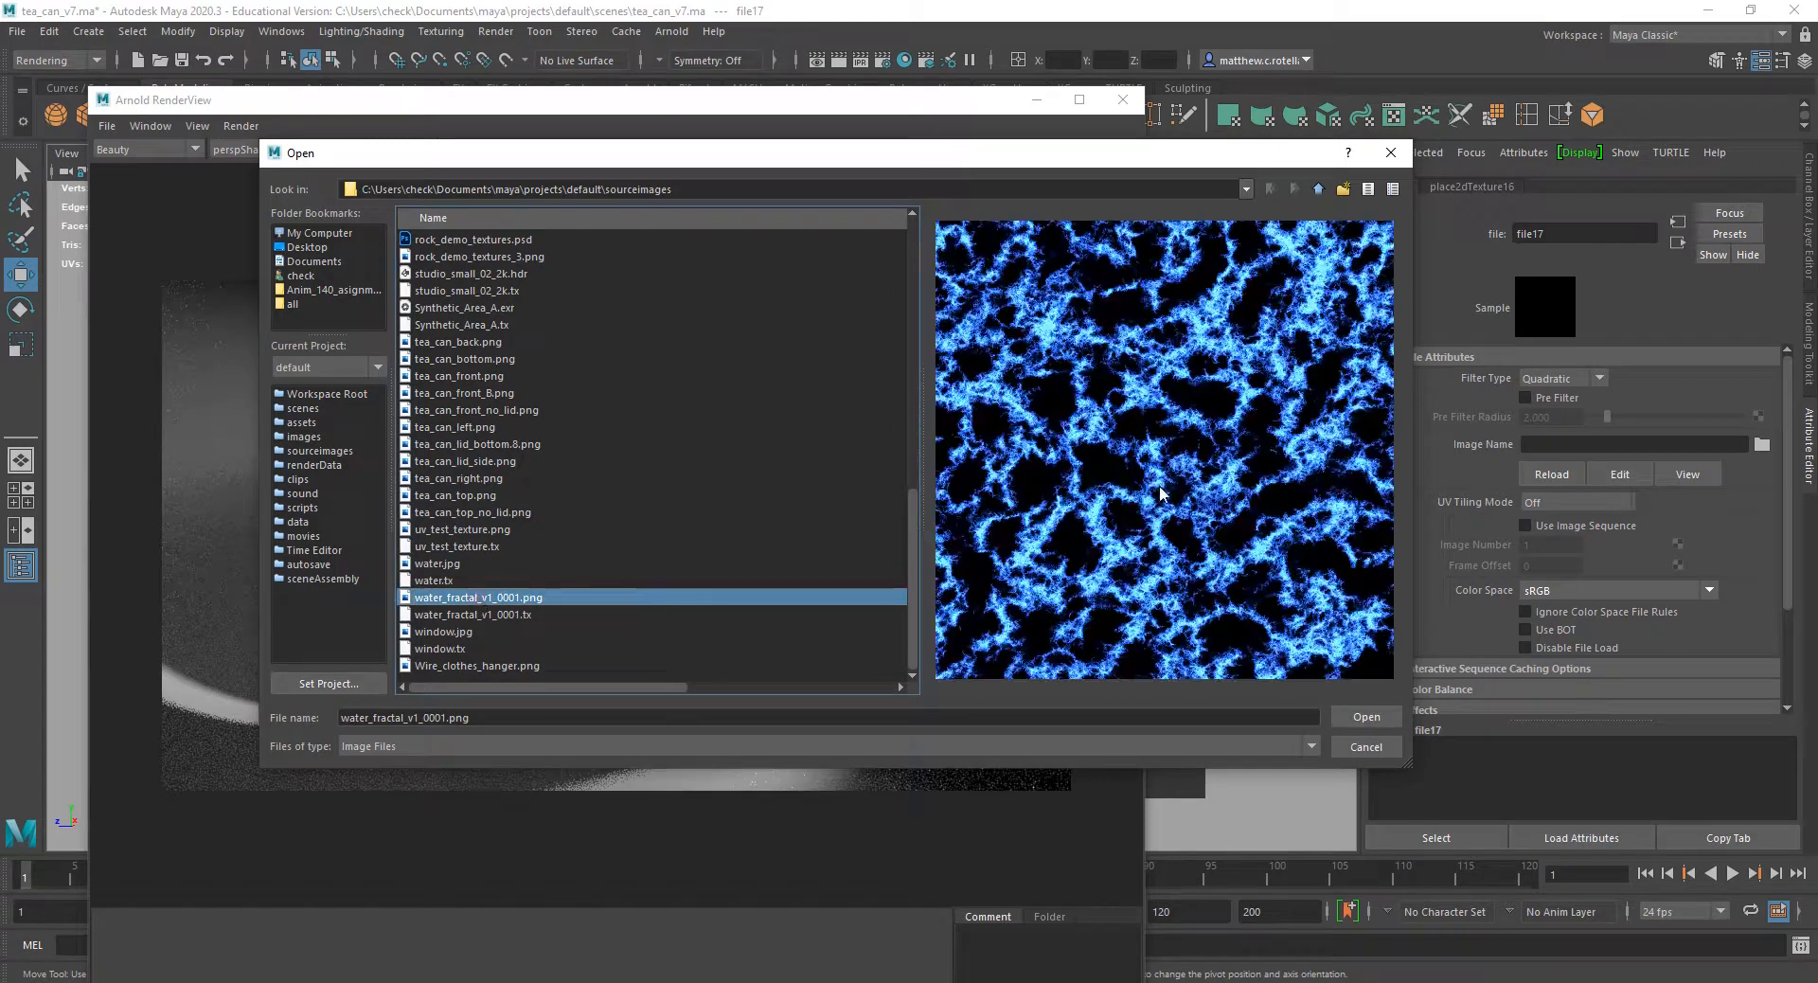
click(1367, 718)
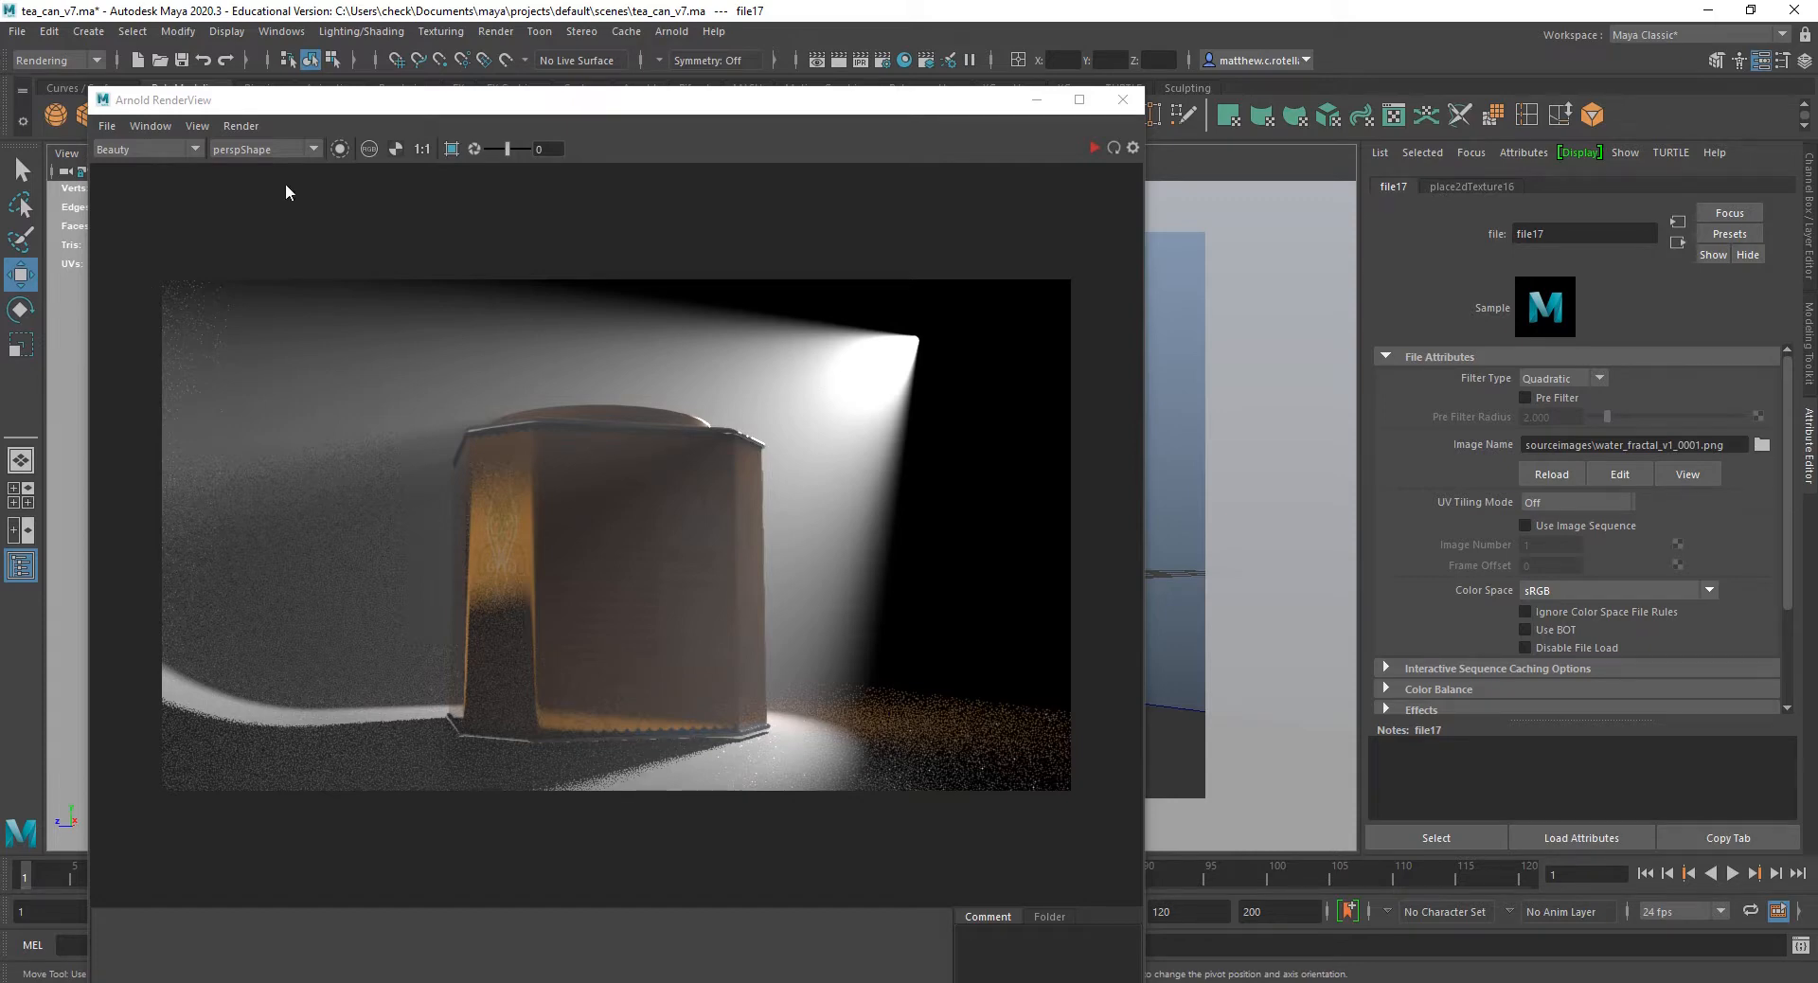
click(242, 126)
click(289, 192)
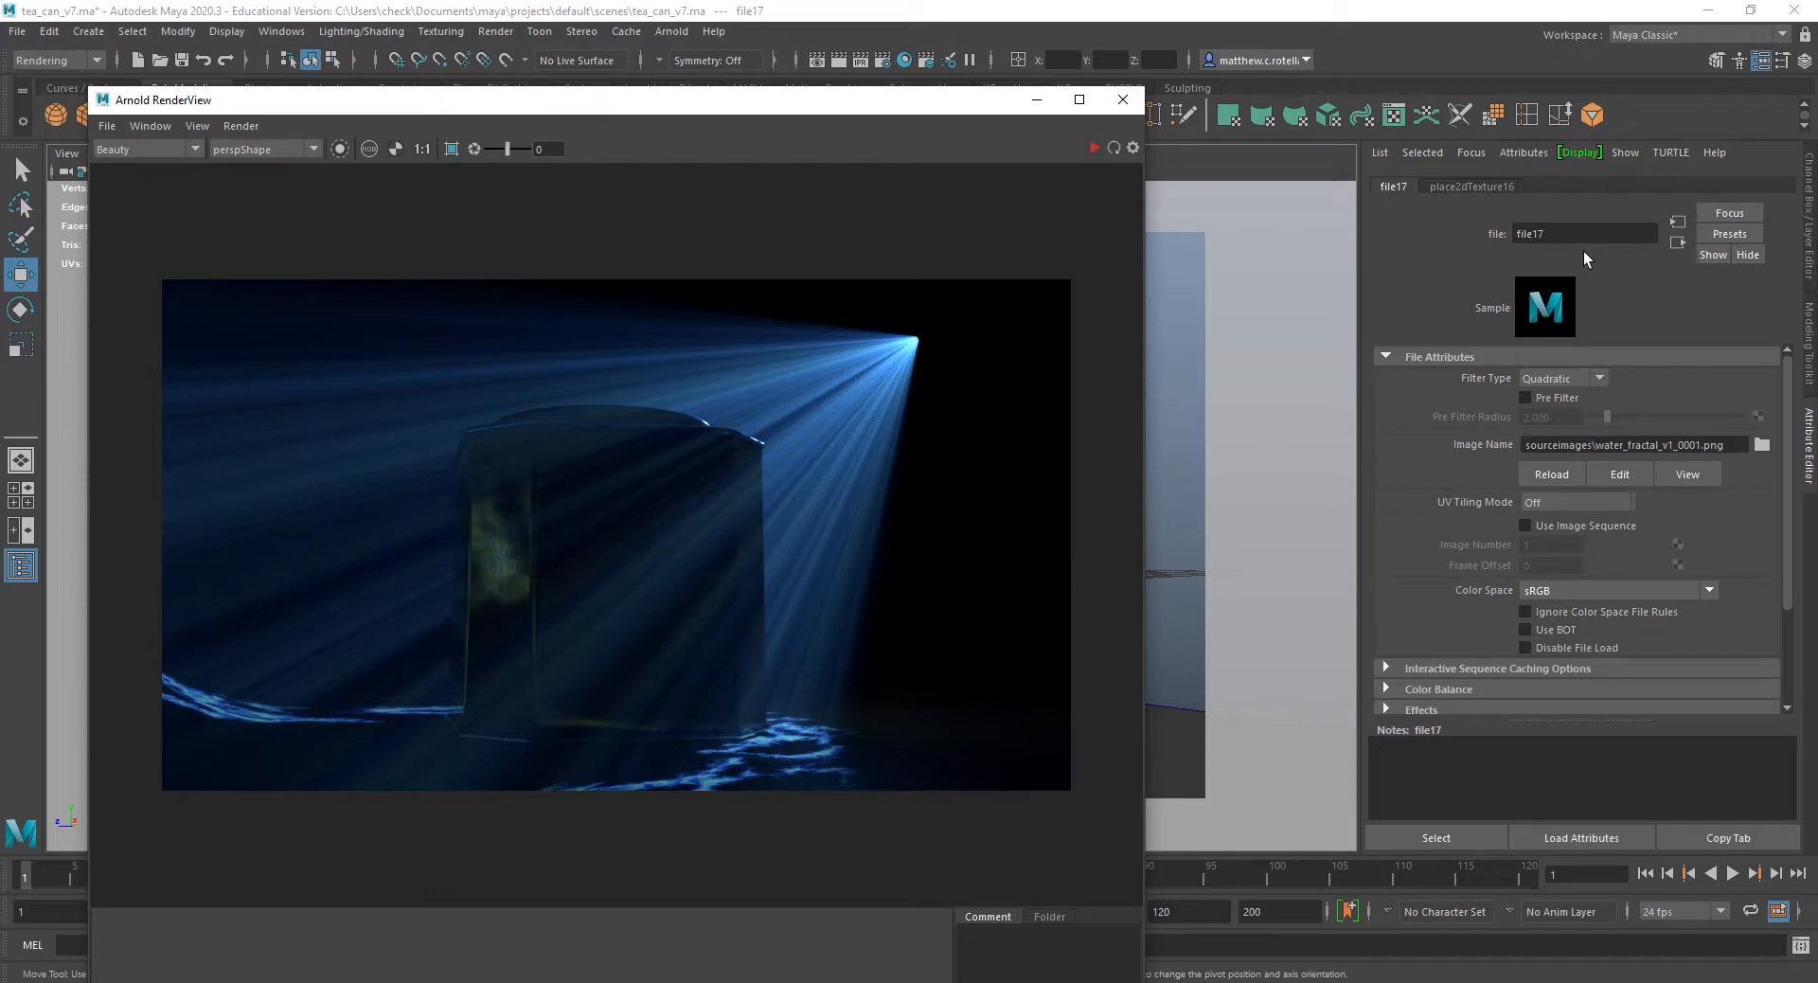
Try window.jpg as the image for the gobo's slide map file texture and refresh the render.
click(1761, 444)
scroll(479, 568, down, 10)
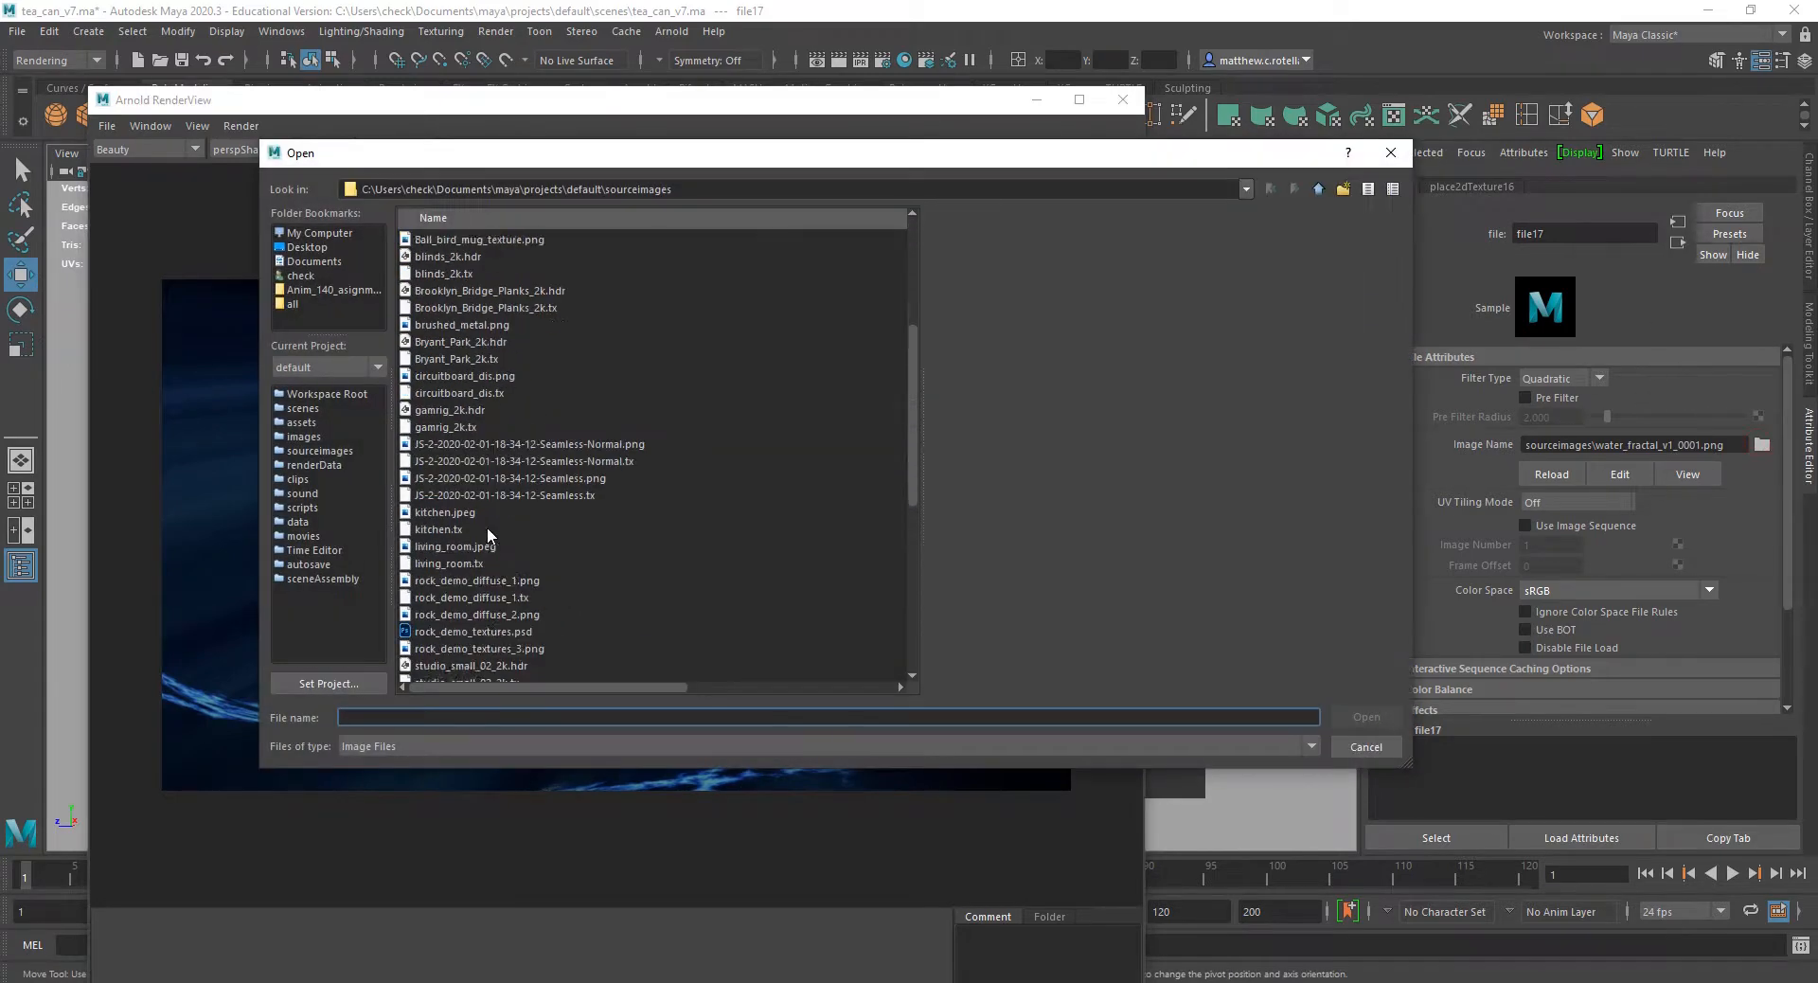
click(441, 632)
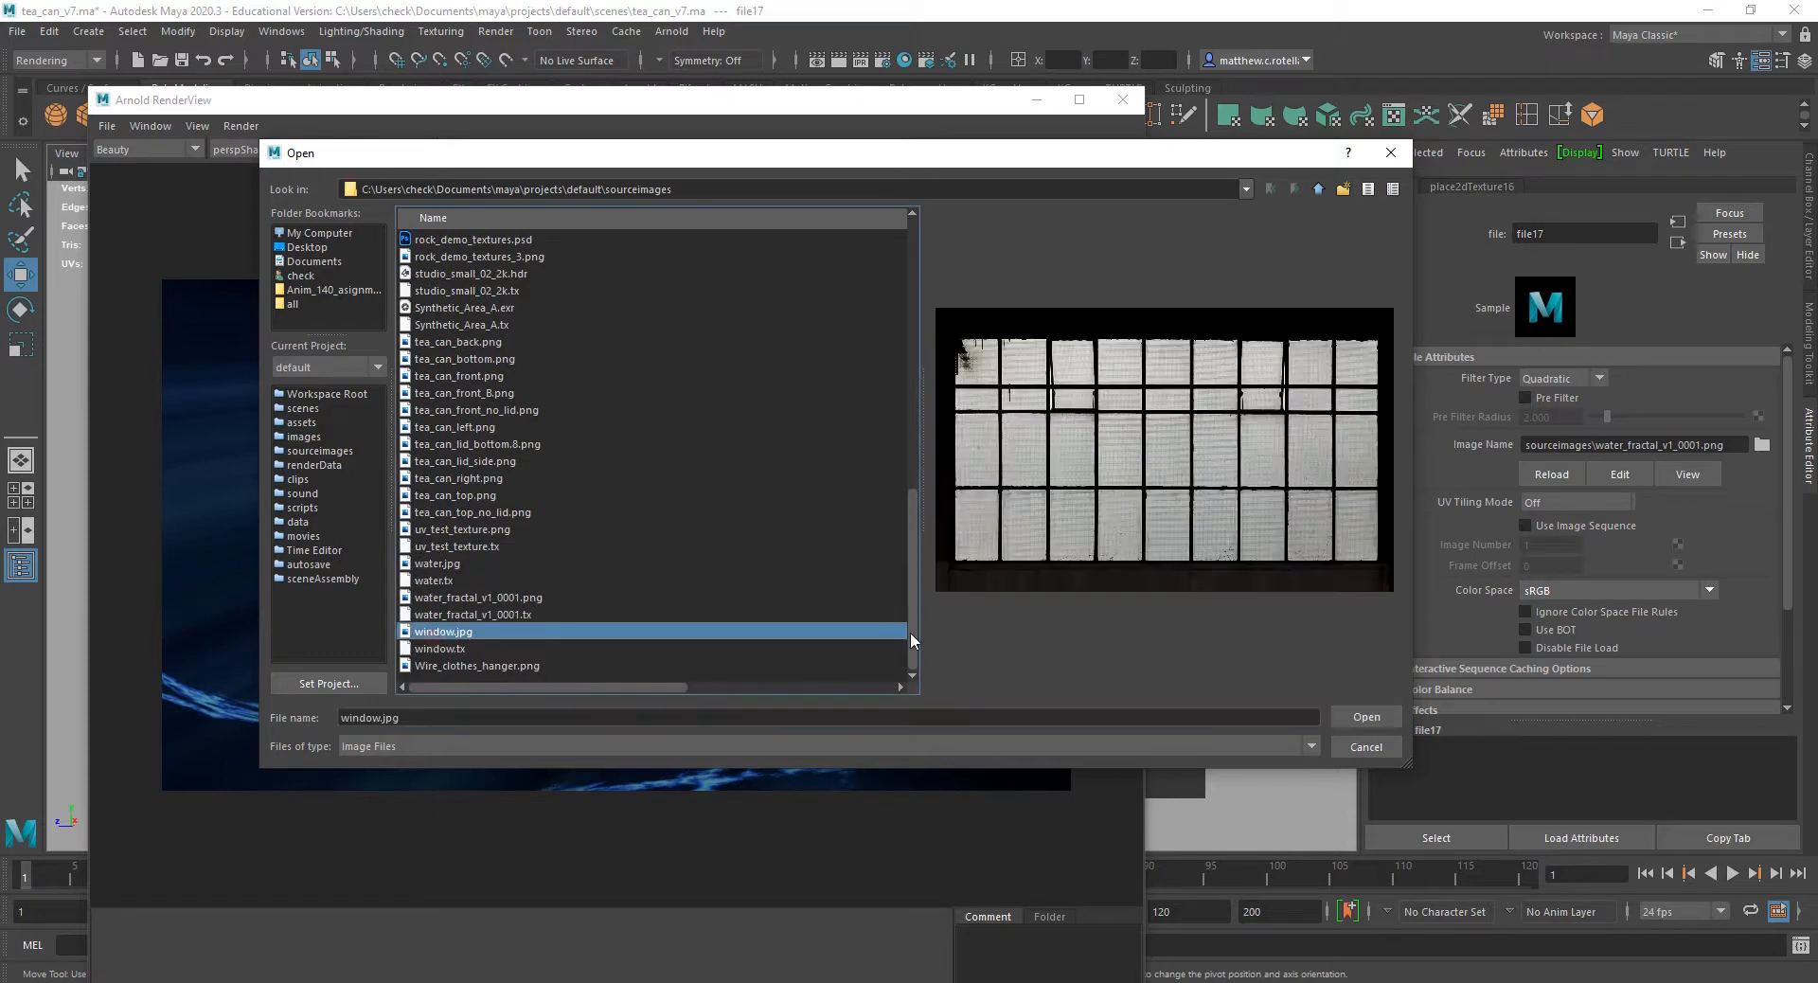
click(1354, 715)
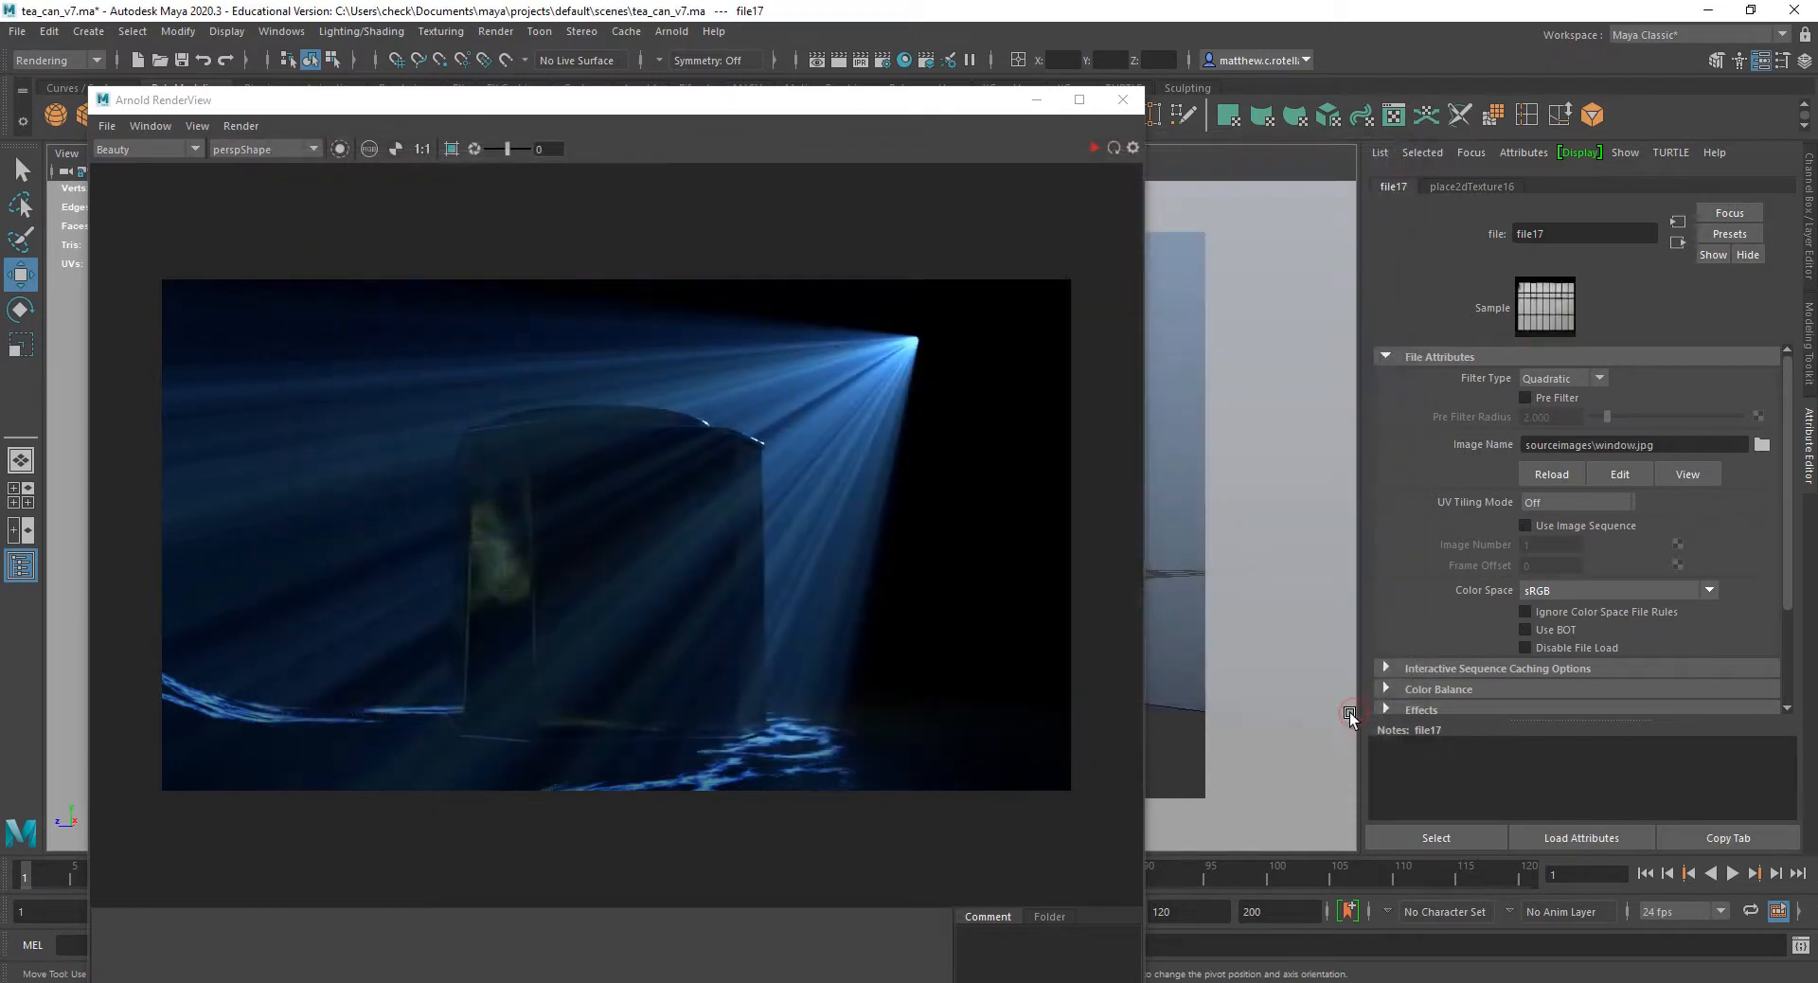
click(240, 126)
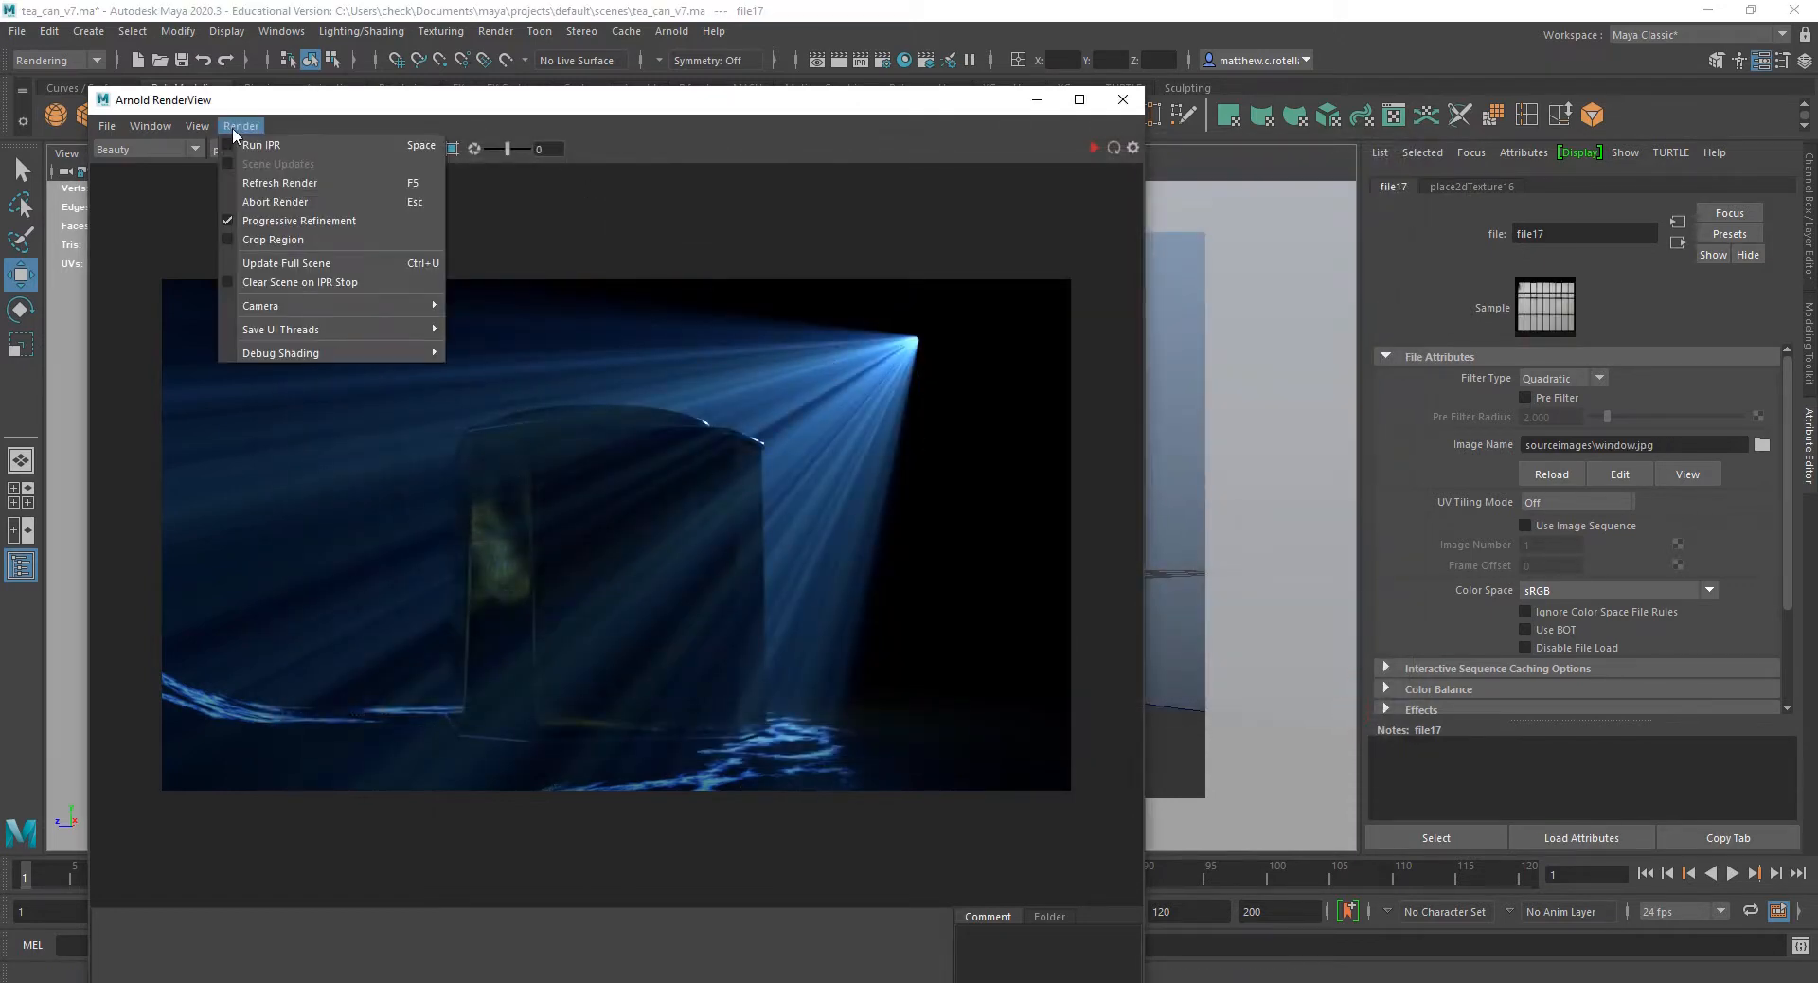
click(264, 181)
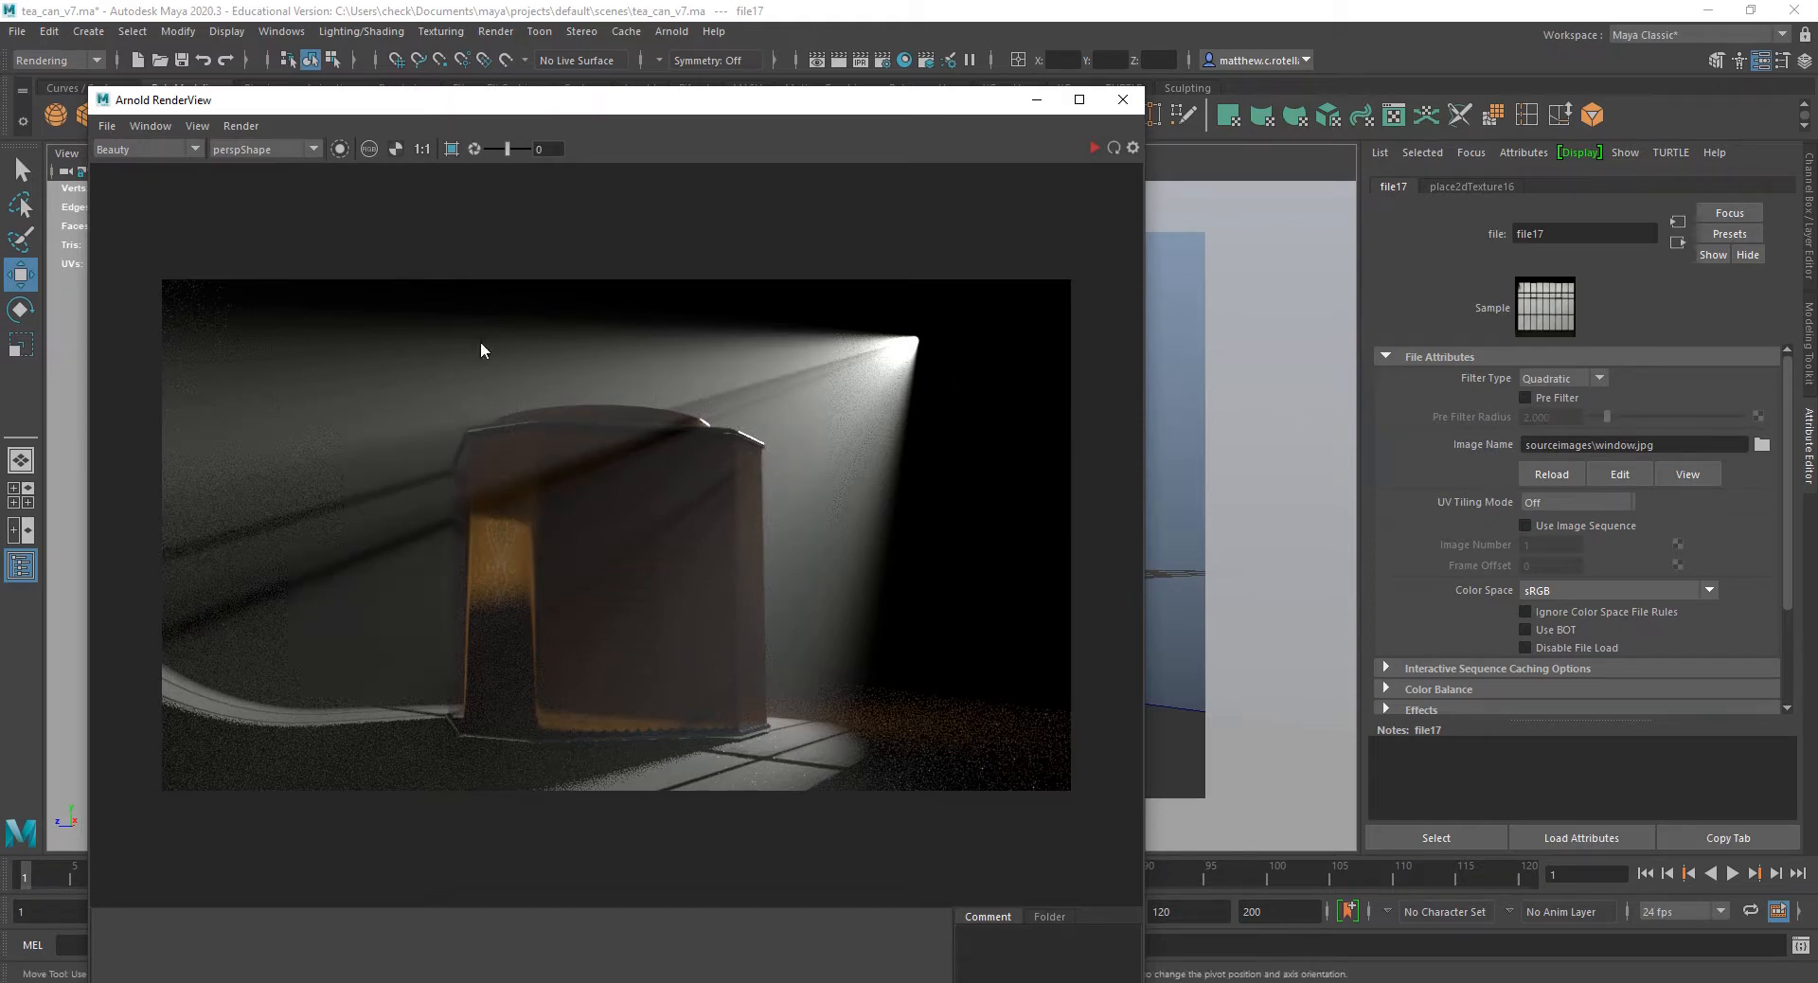
Load water.jpg as the gobo's slide map image and refresh the render.
click(1761, 444)
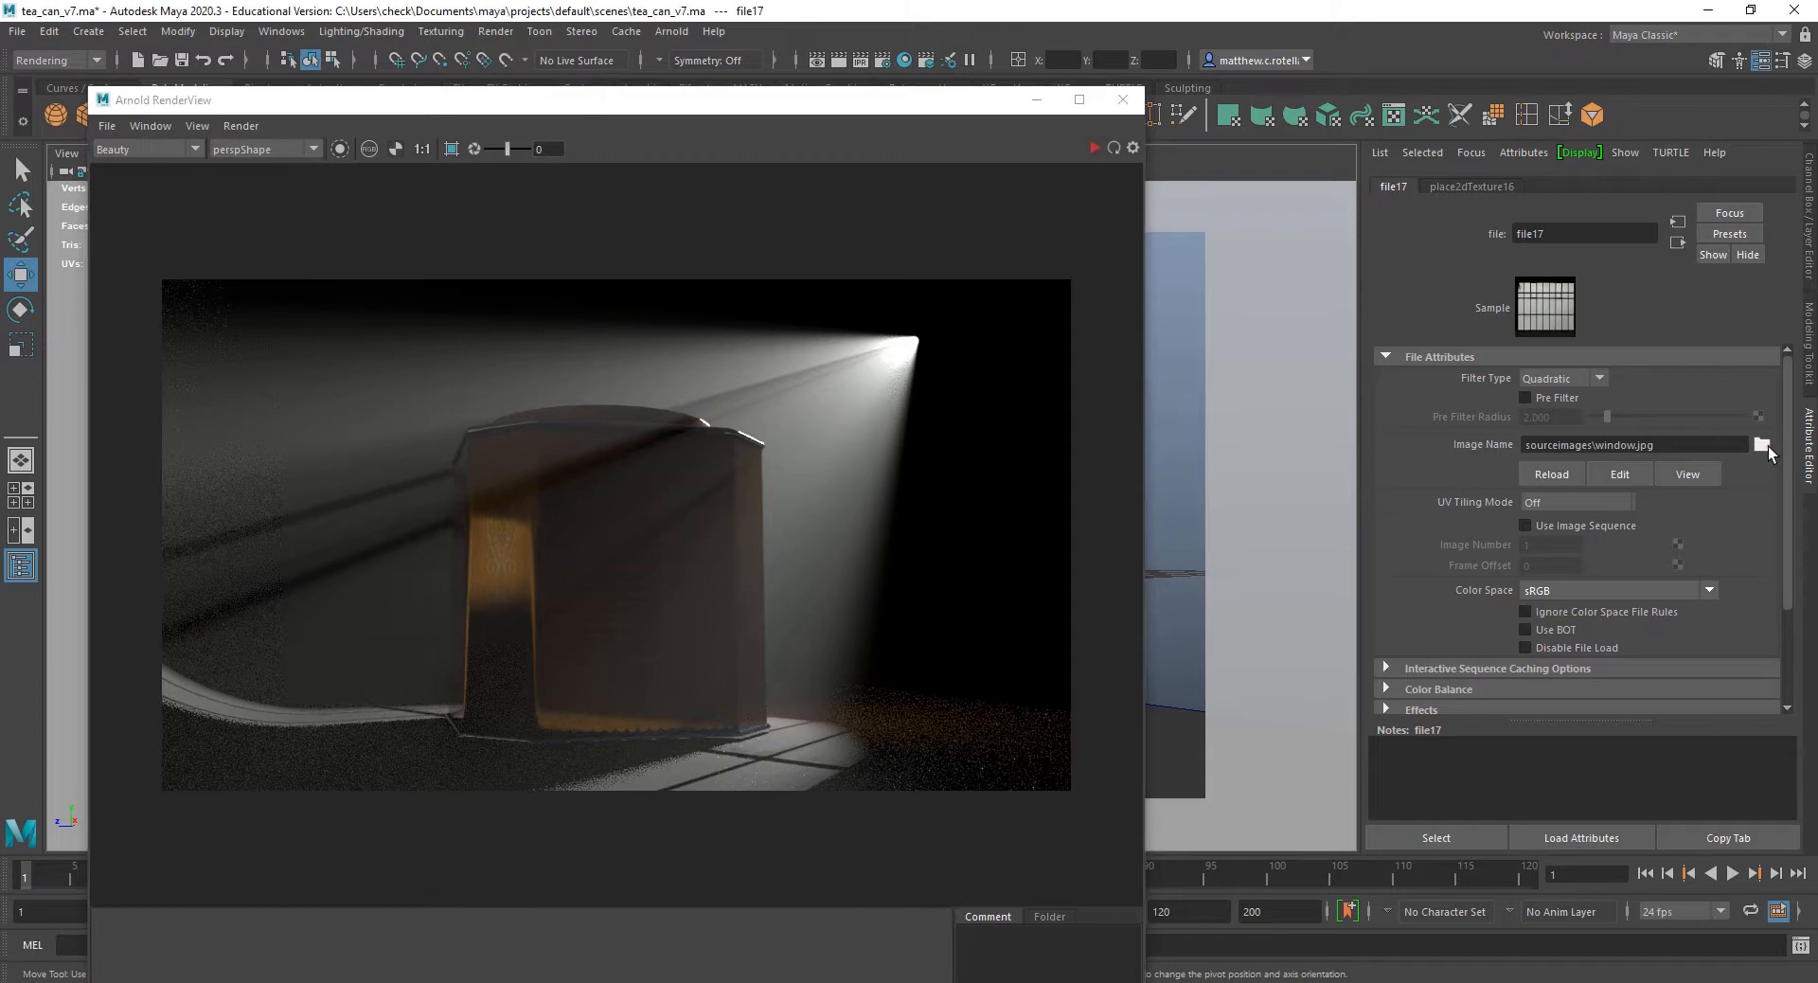
scroll(502, 637, down, 10)
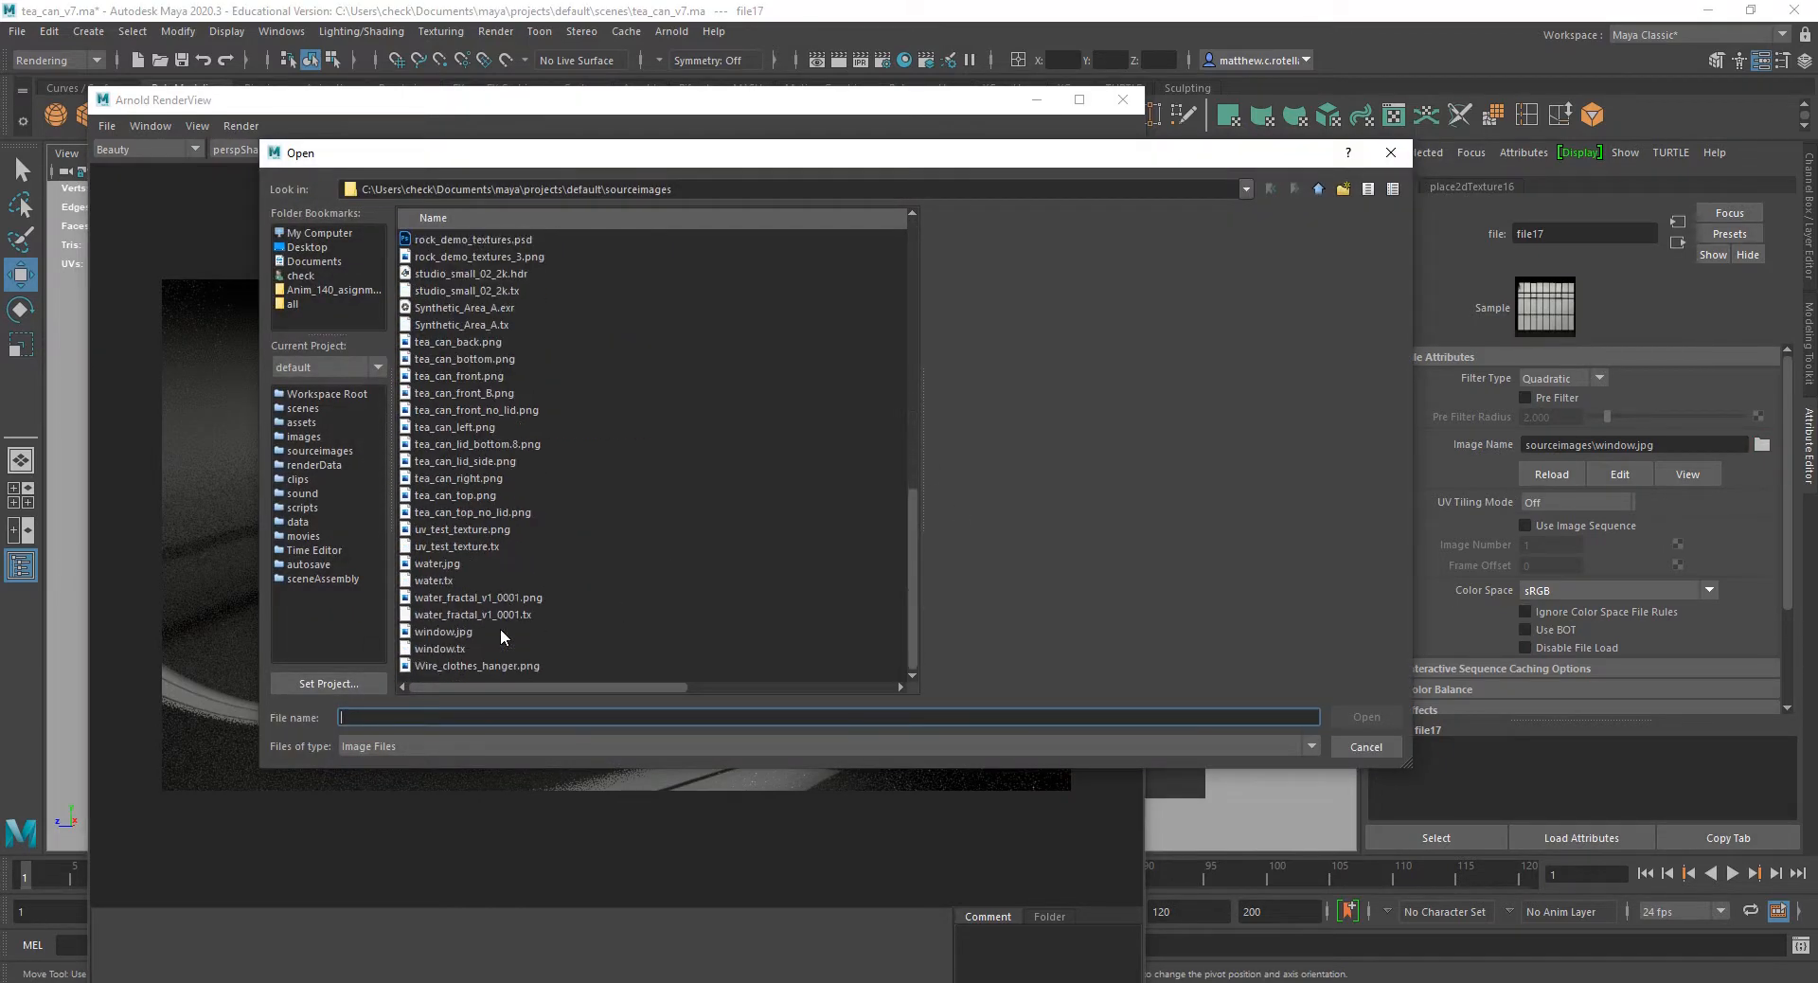
click(431, 563)
click(1367, 716)
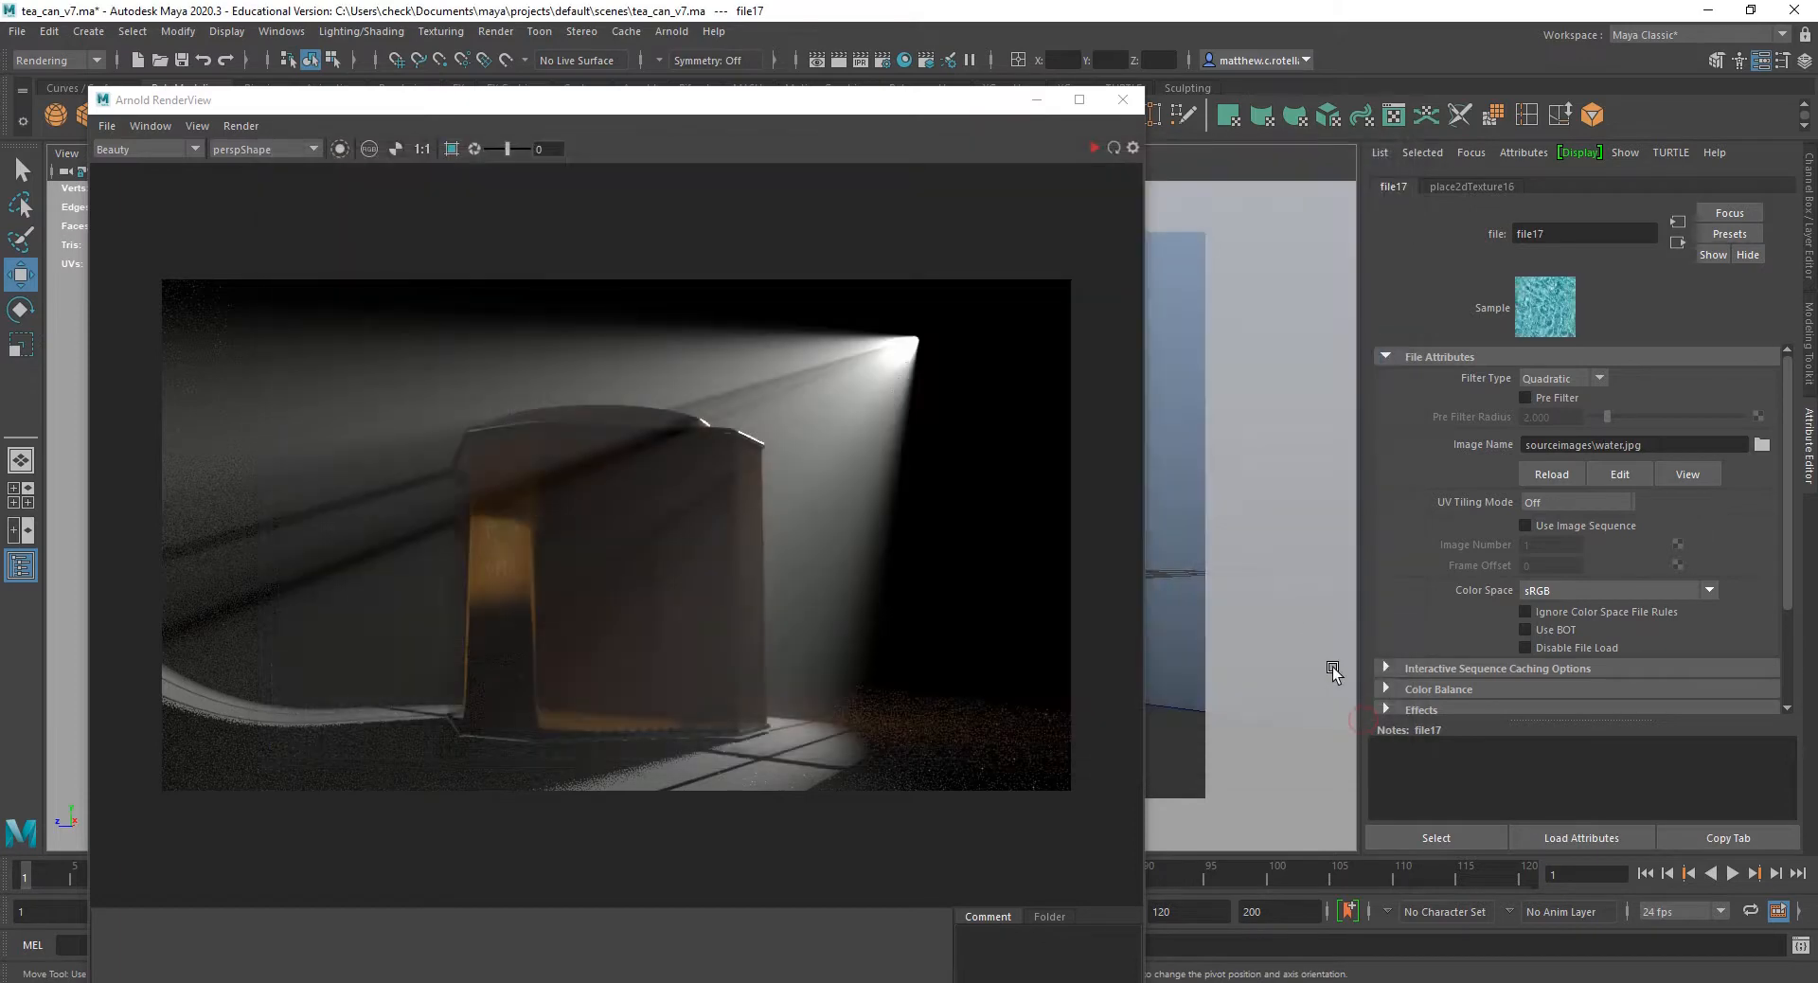
click(241, 126)
click(259, 183)
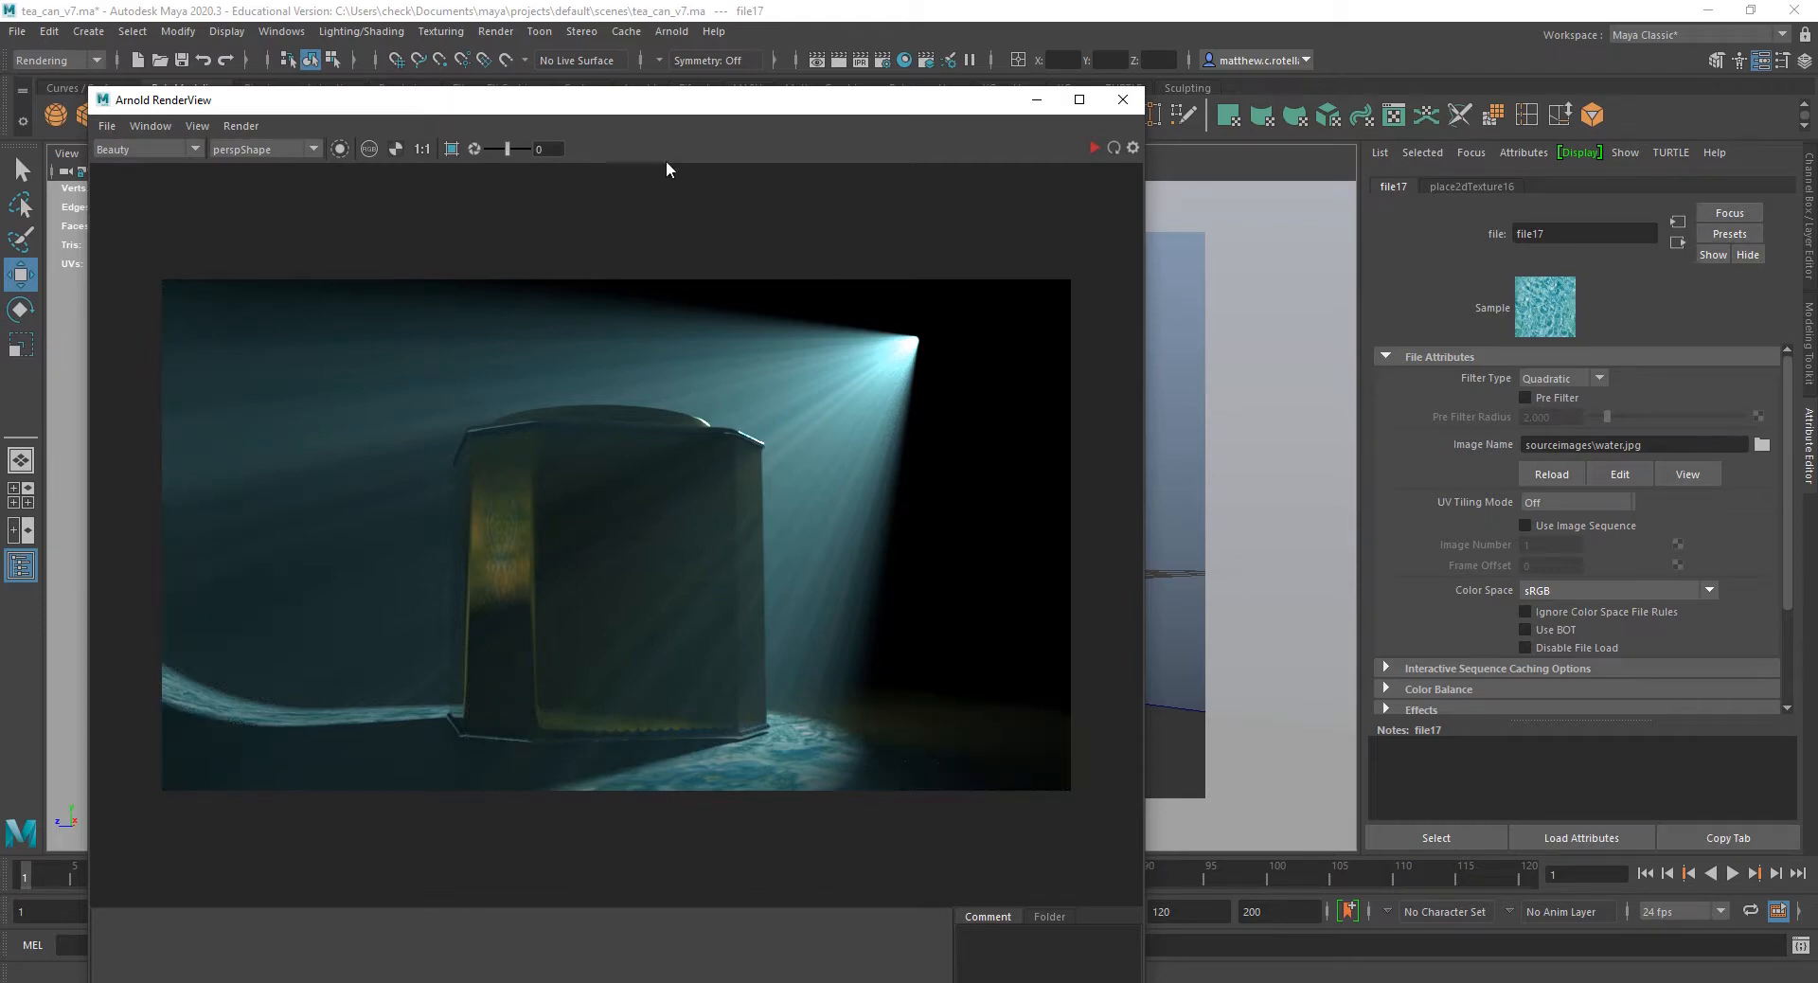
Run an interactive render while orbiting and zooming out around the tea can to view the water-patterned beam, and stop it.
drag(583, 105, 1204, 218)
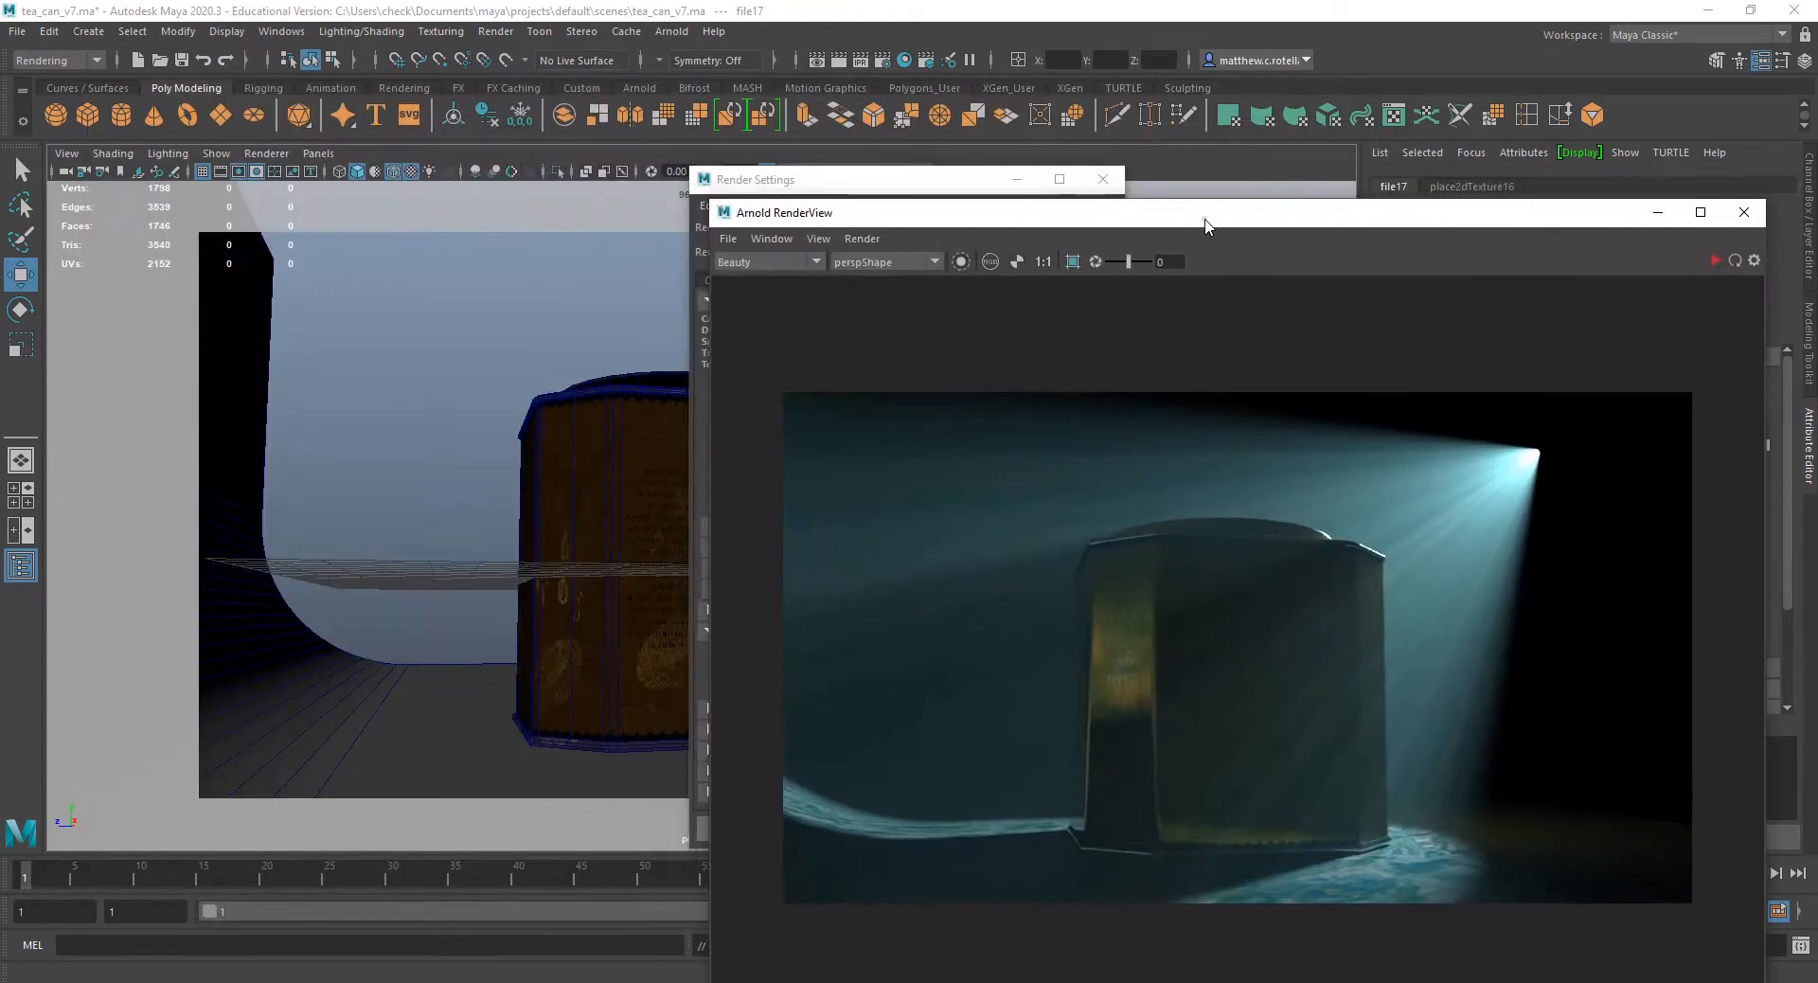
alt+drag(529, 566, 614, 540)
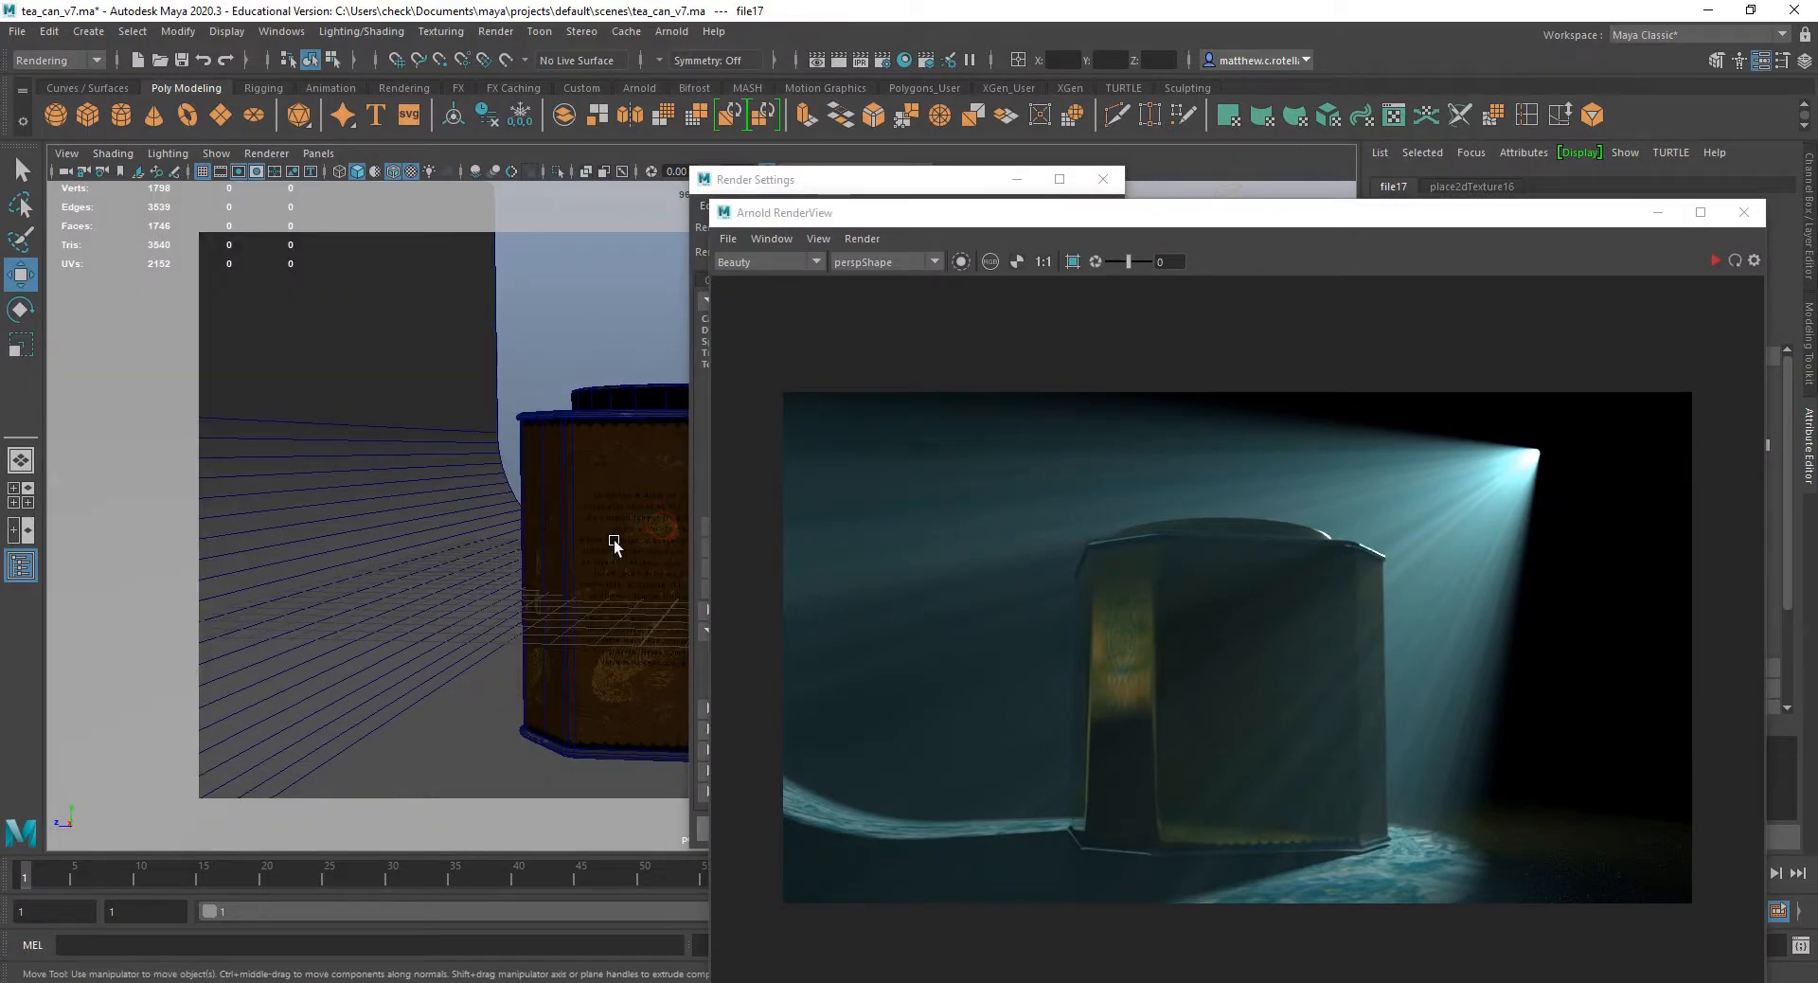
click(862, 239)
click(912, 258)
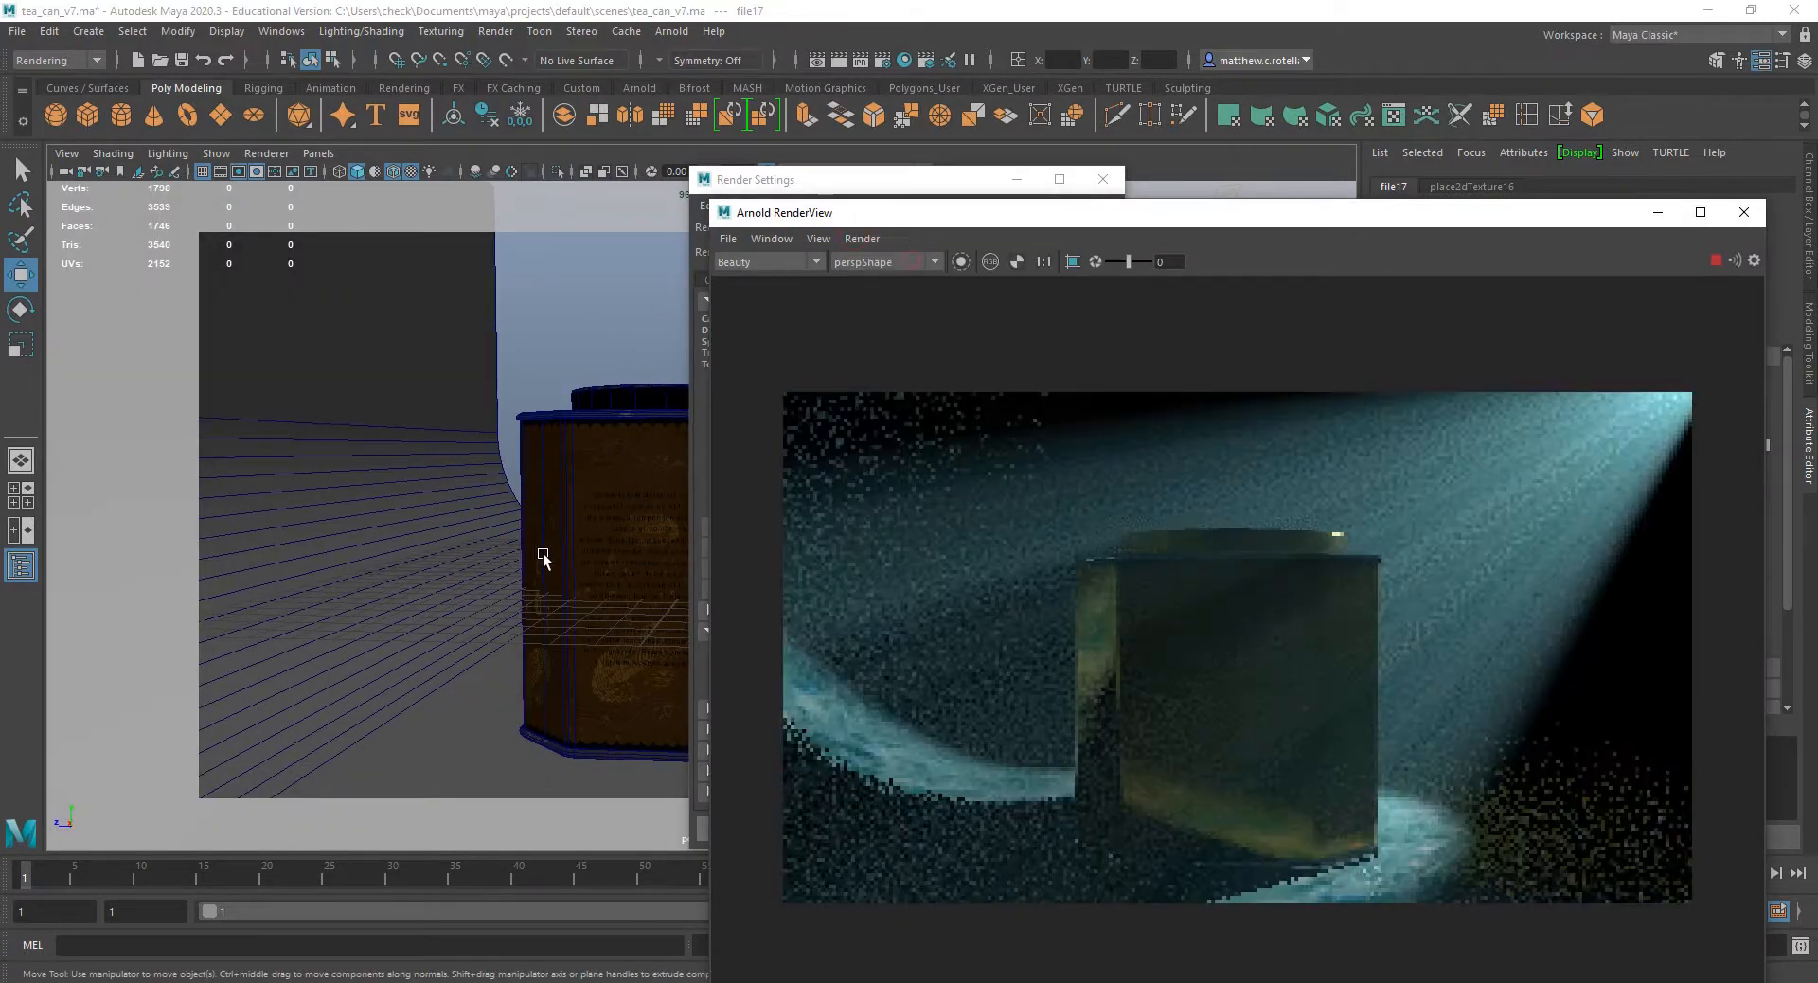
alt+drag(518, 556, 461, 560)
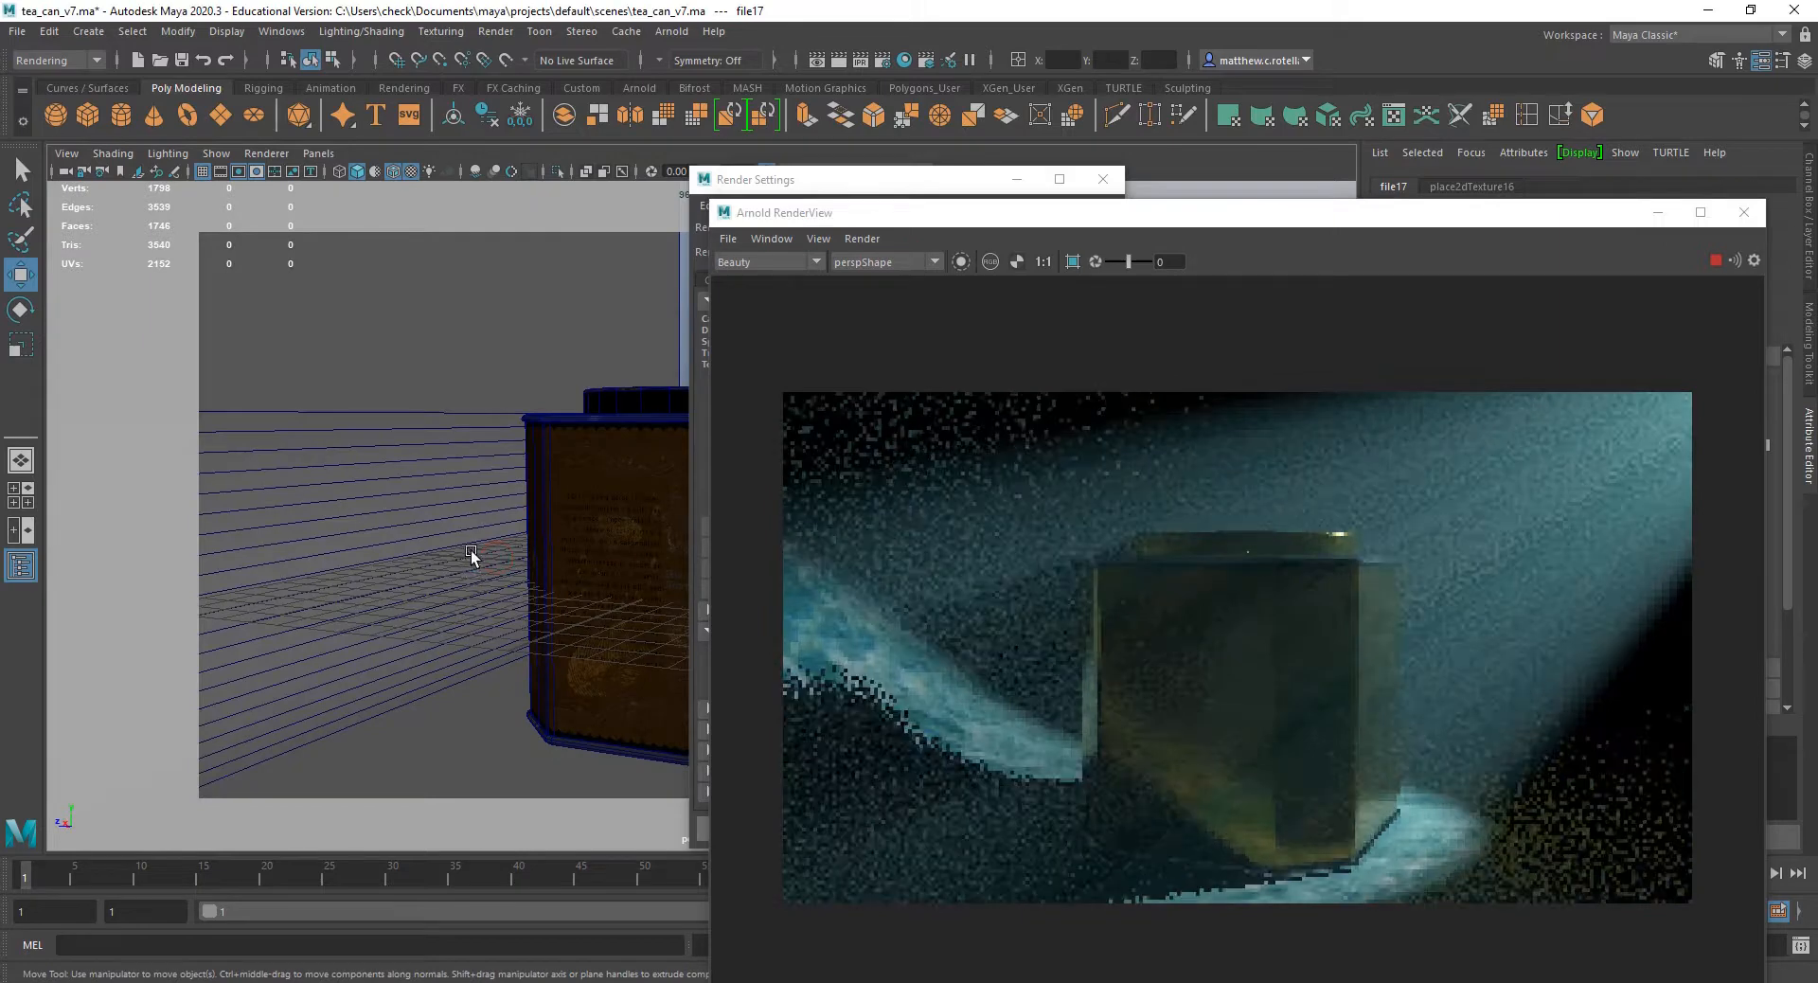
alt+right_drag(469, 549, 469, 483)
alt+drag(560, 497, 532, 498)
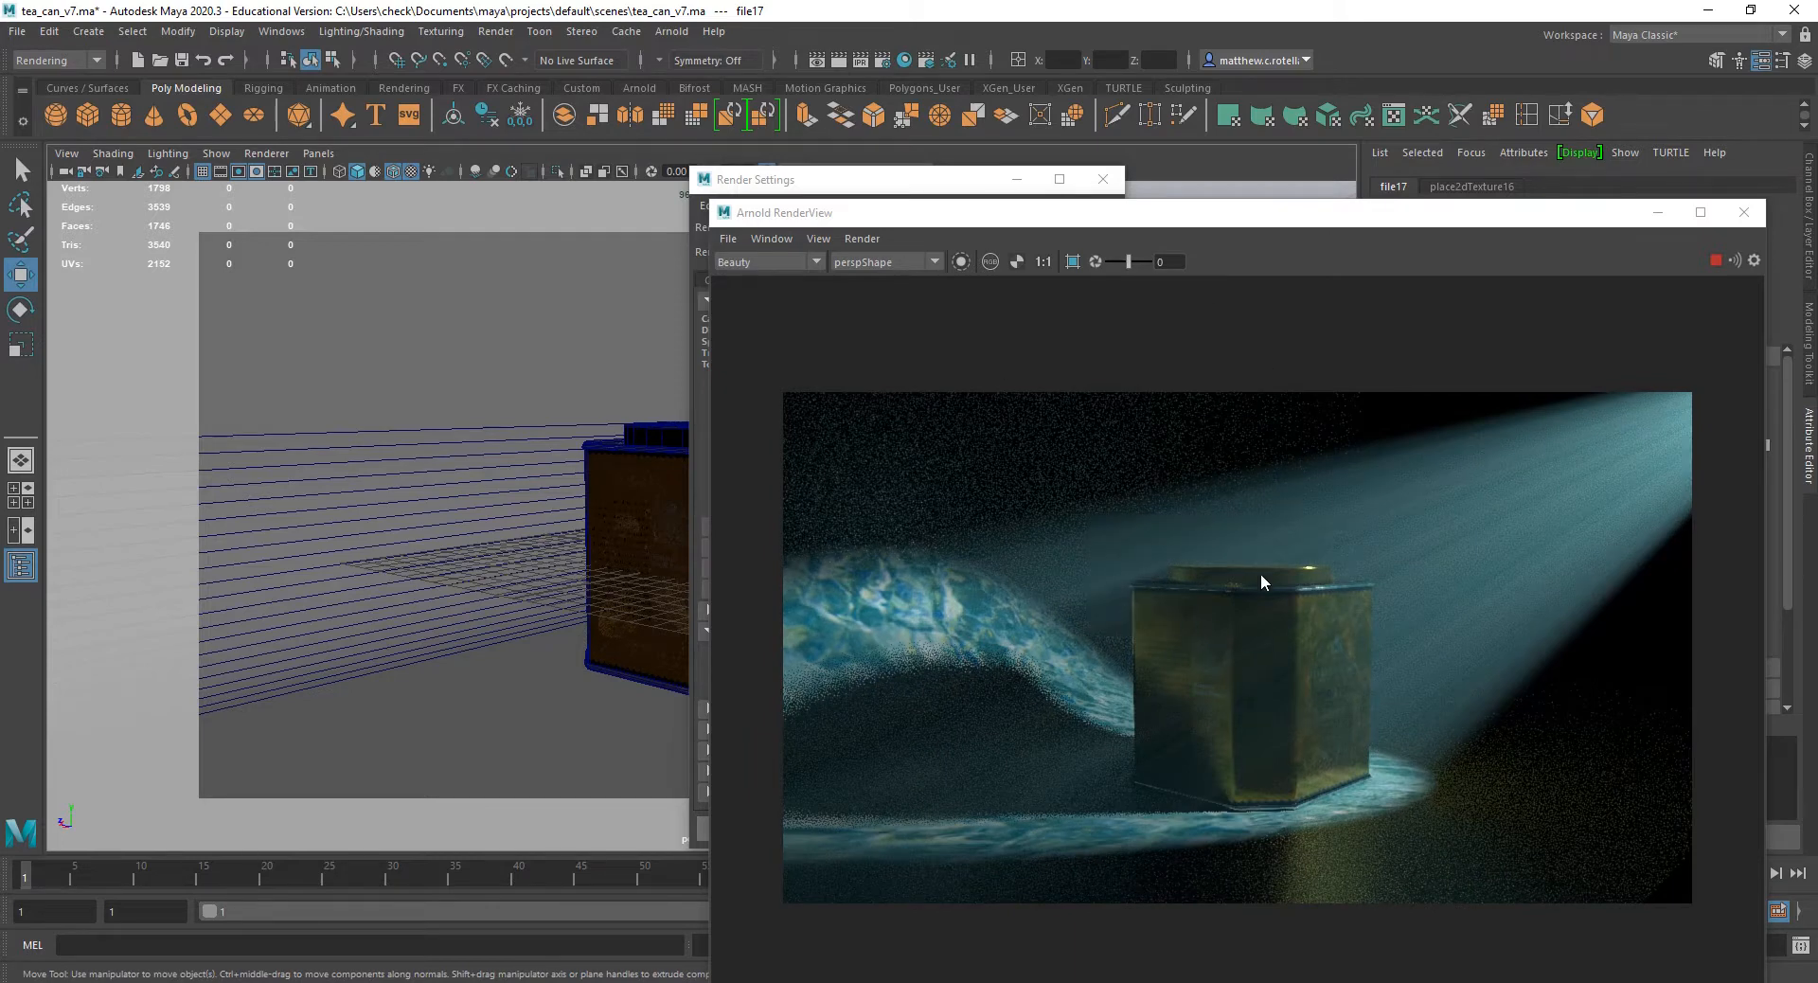
drag(1190, 214, 526, 151)
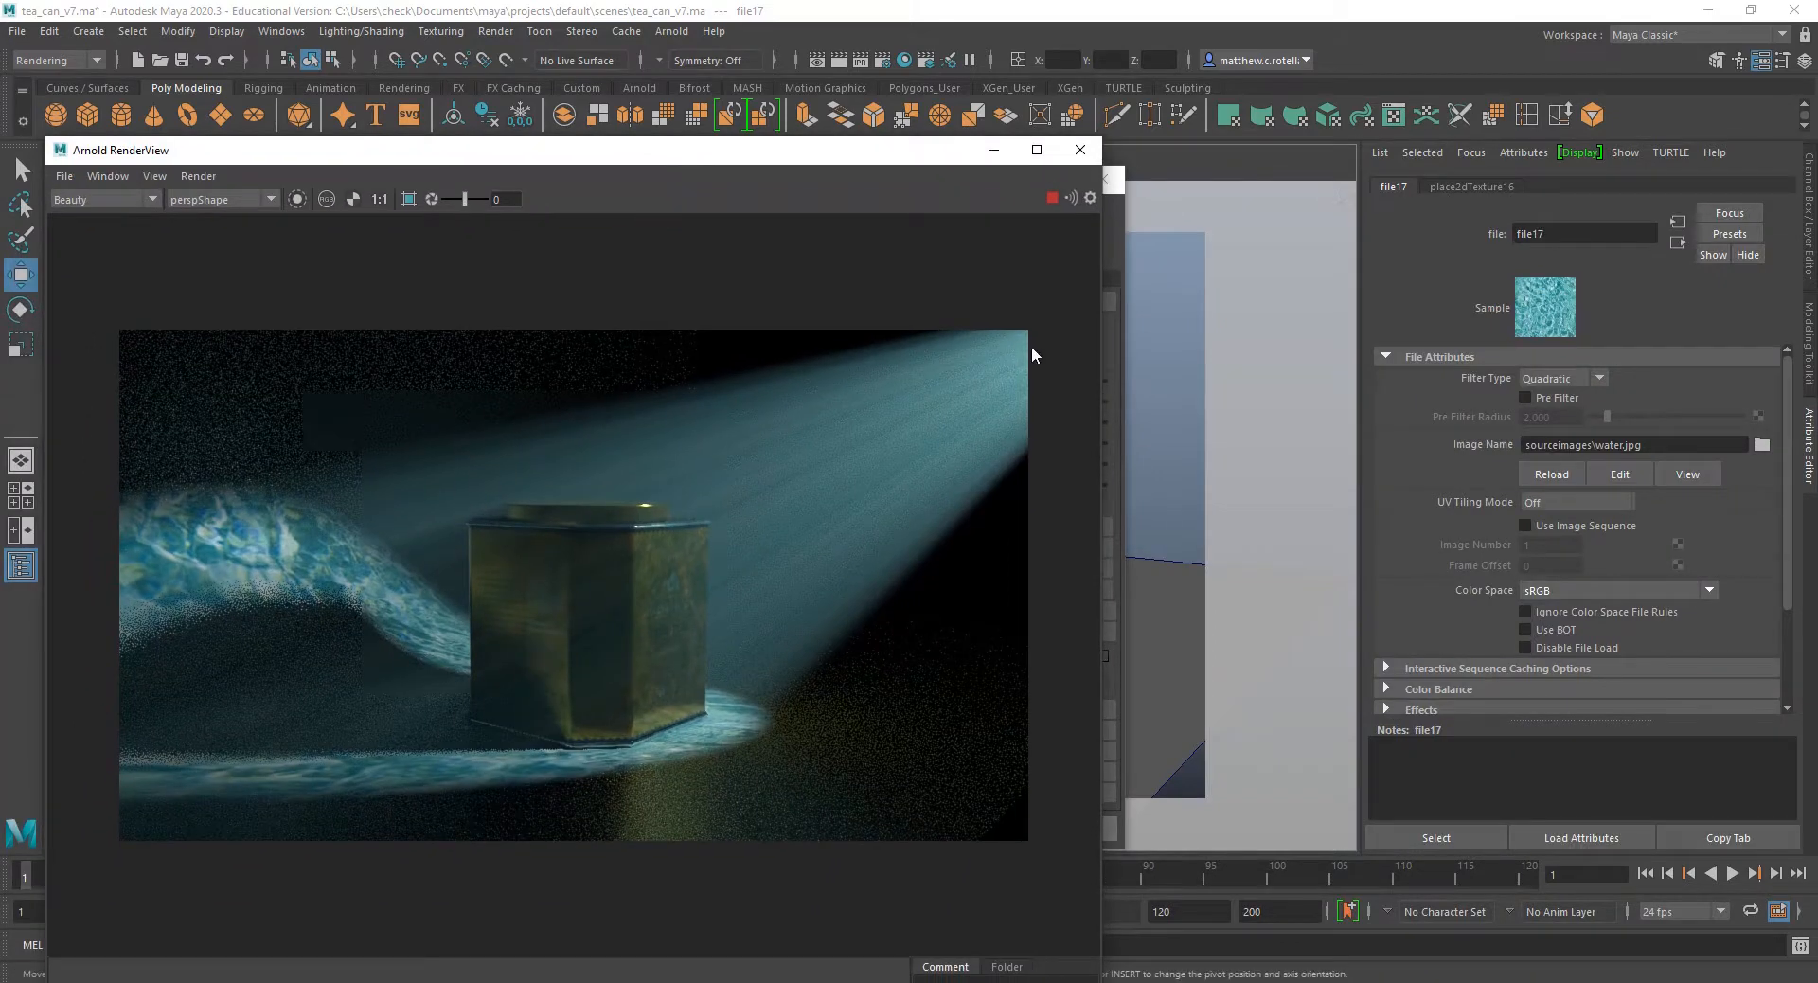
click(202, 176)
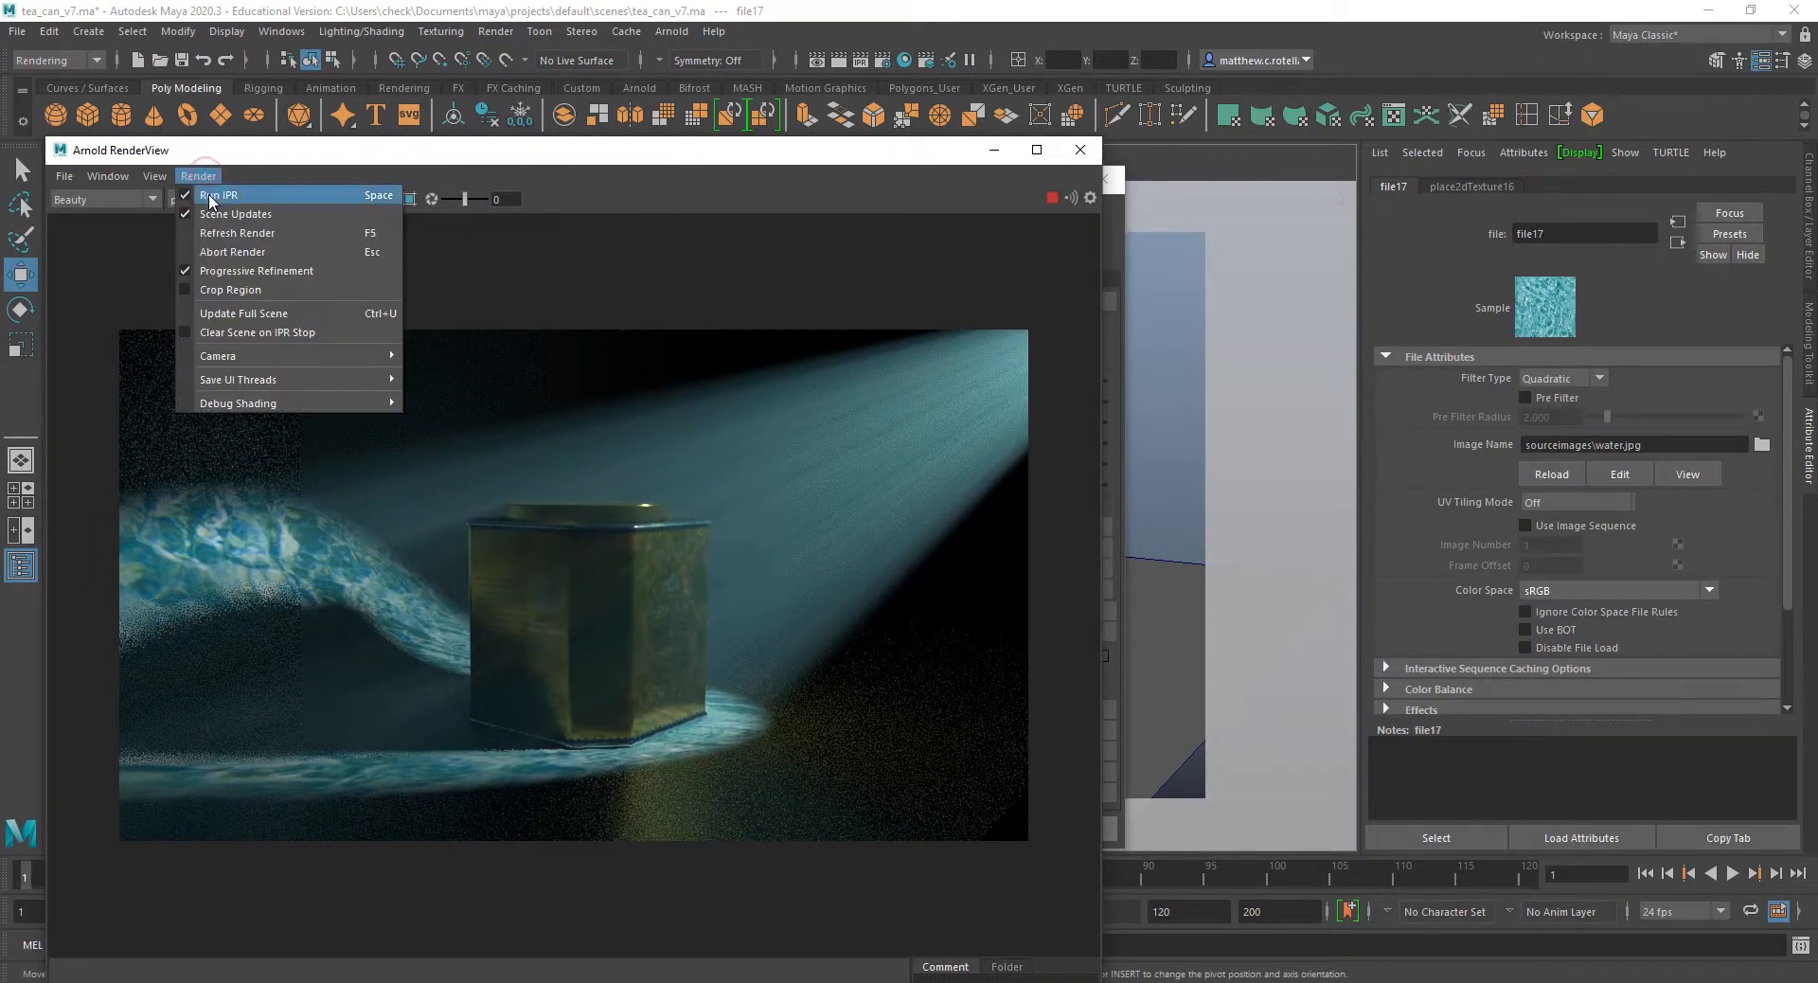
click(208, 189)
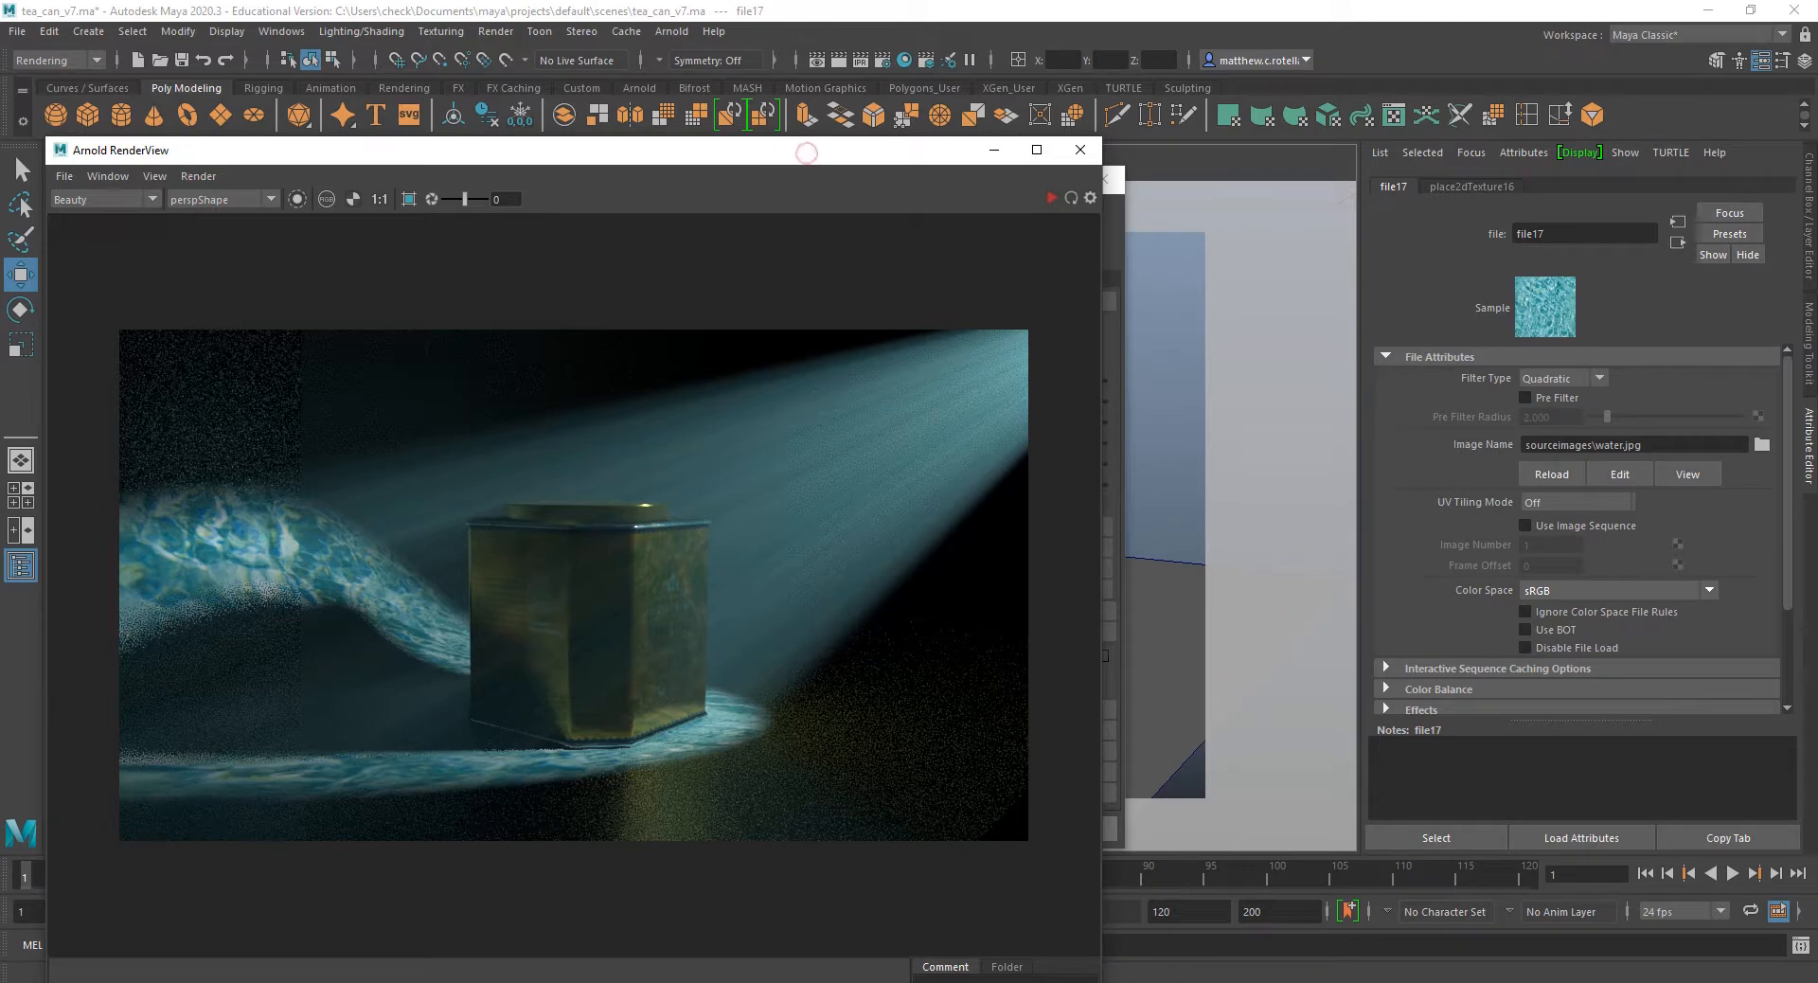
Select the spot light, add a Light Decay filter to its shape's Light Filters and show the decay attributes.
click(1344, 199)
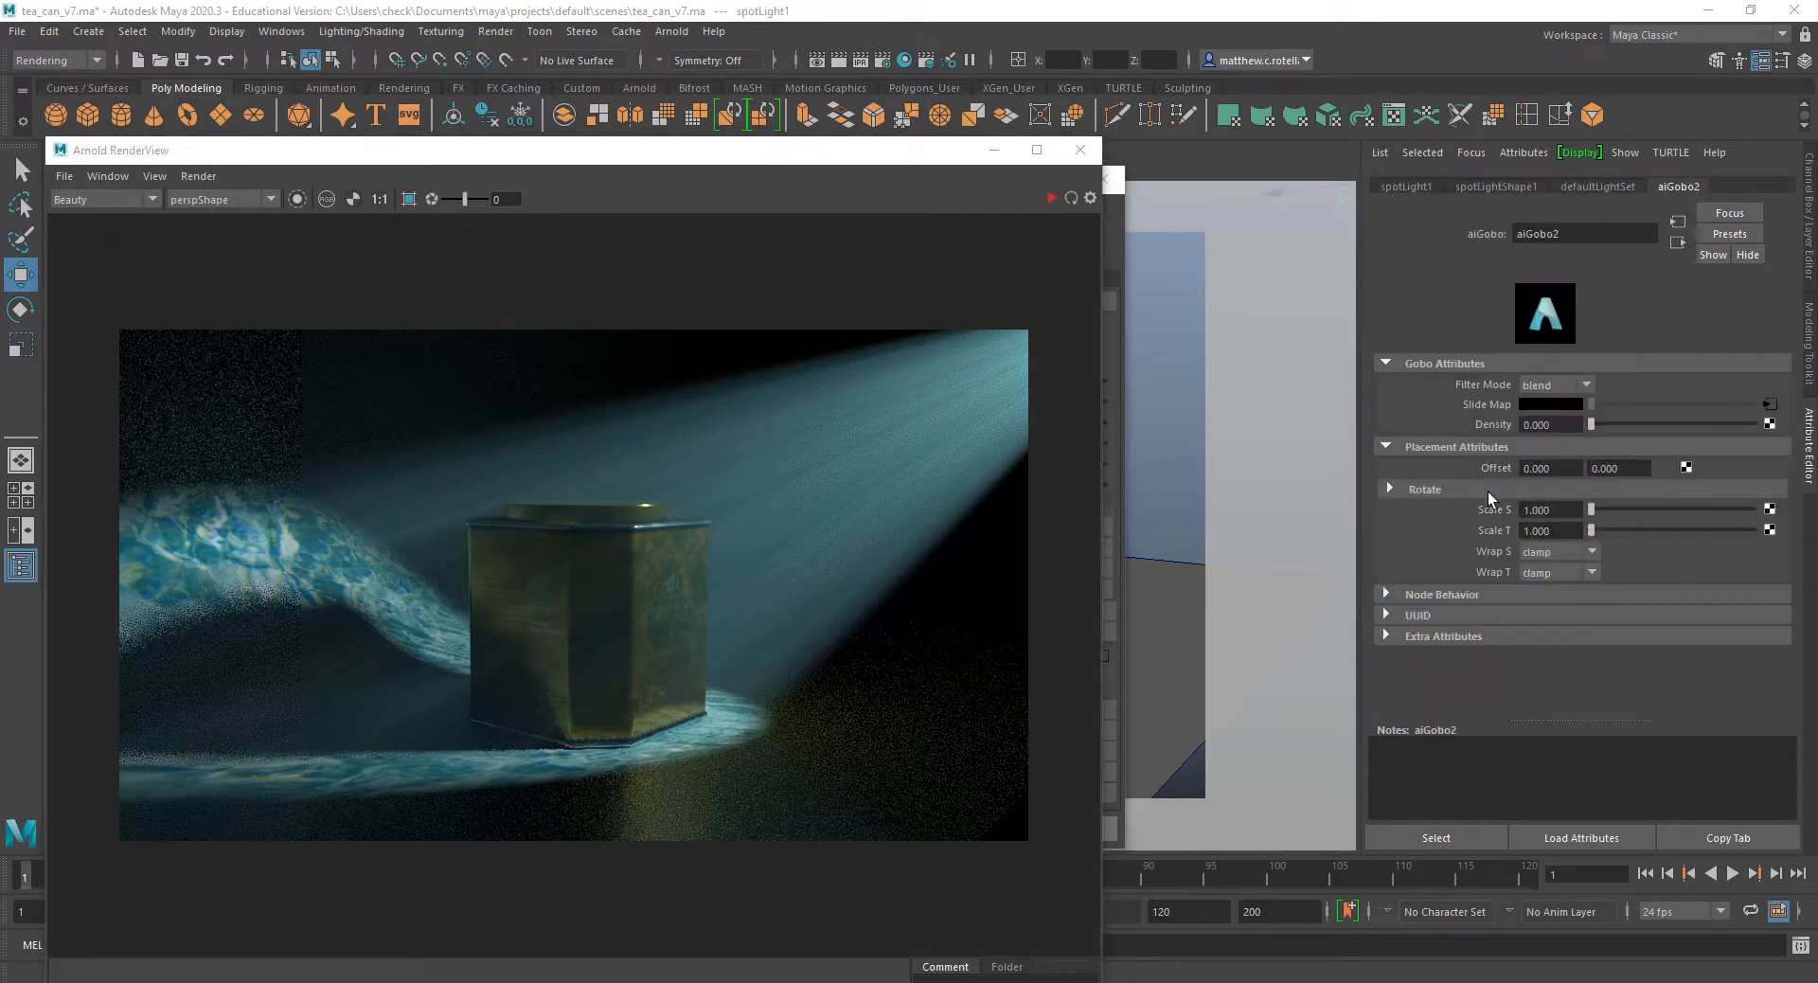
click(1496, 187)
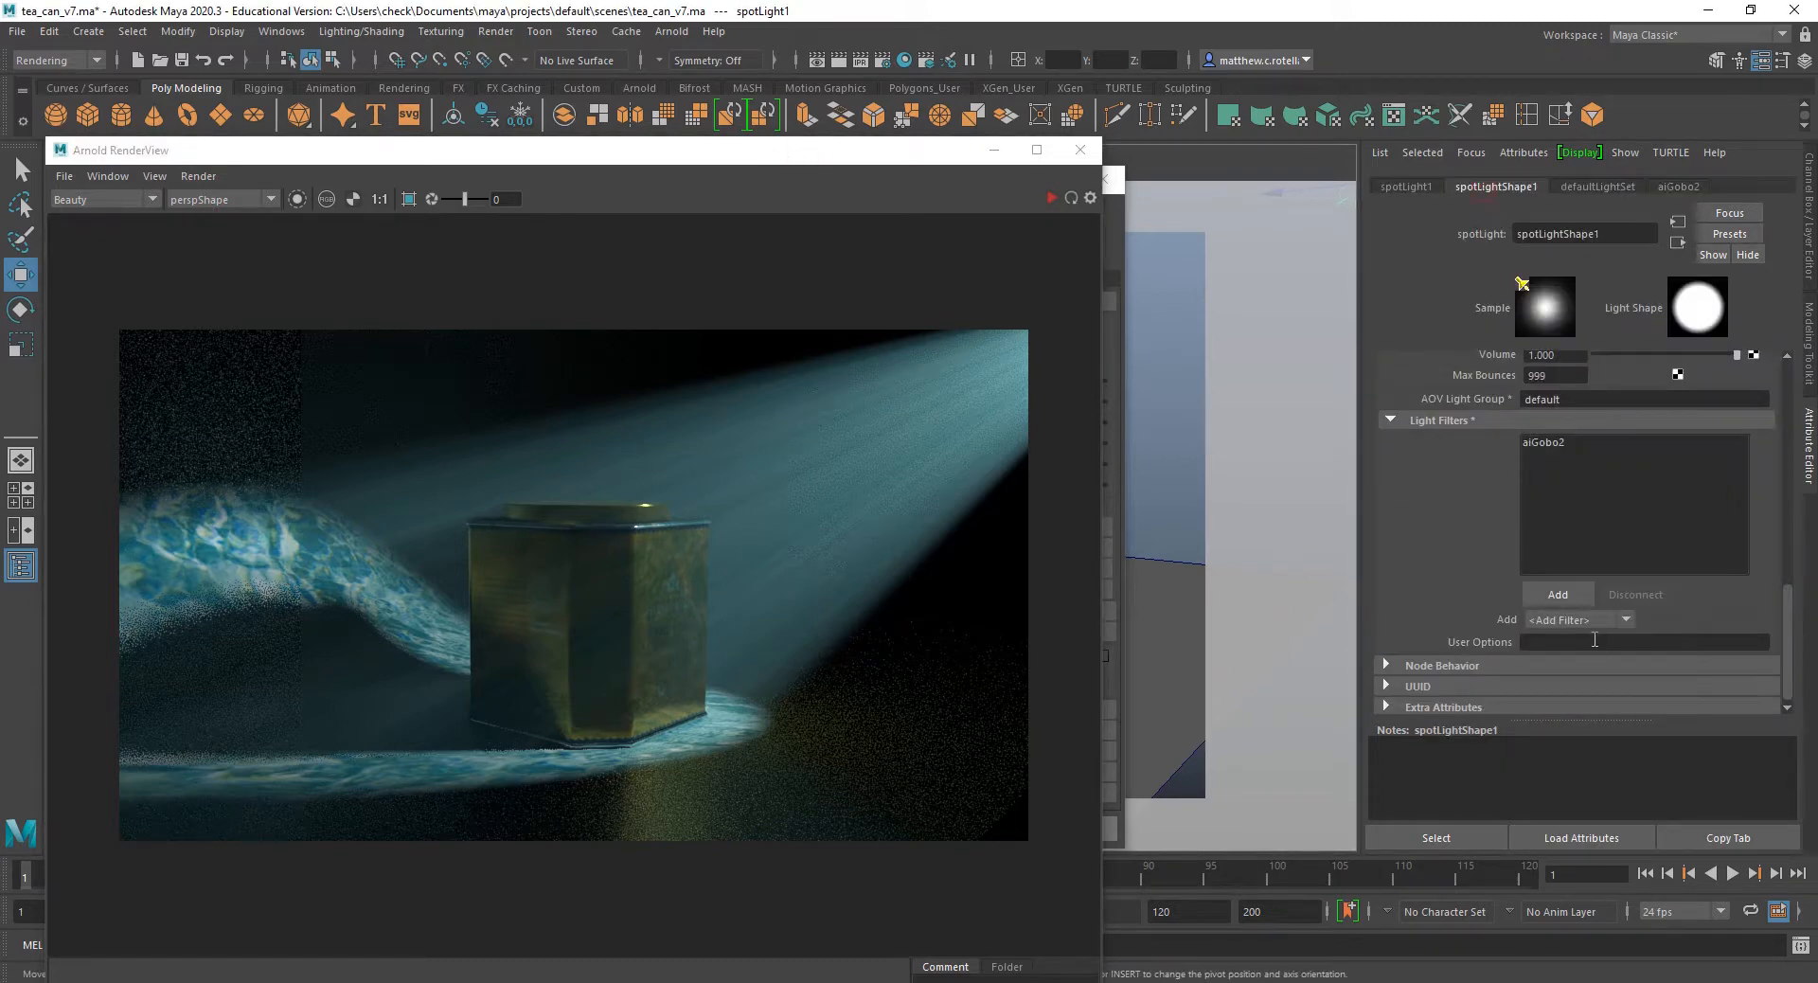
click(1558, 594)
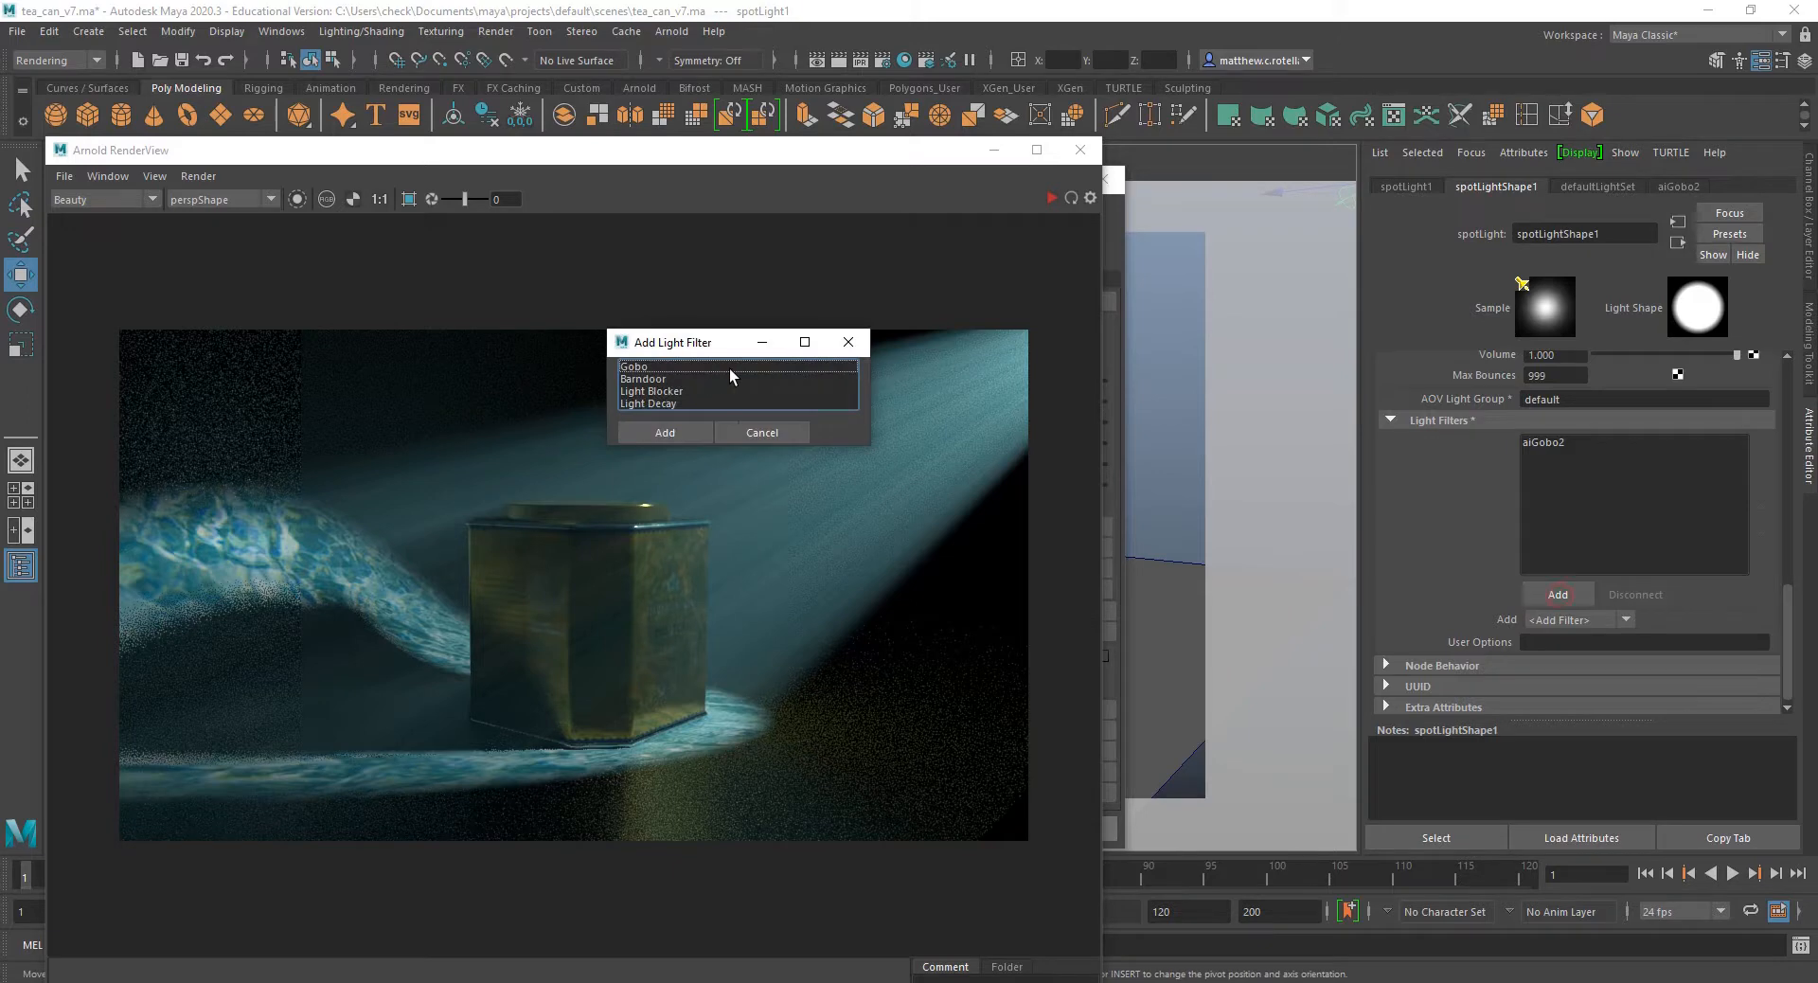
click(658, 403)
click(668, 432)
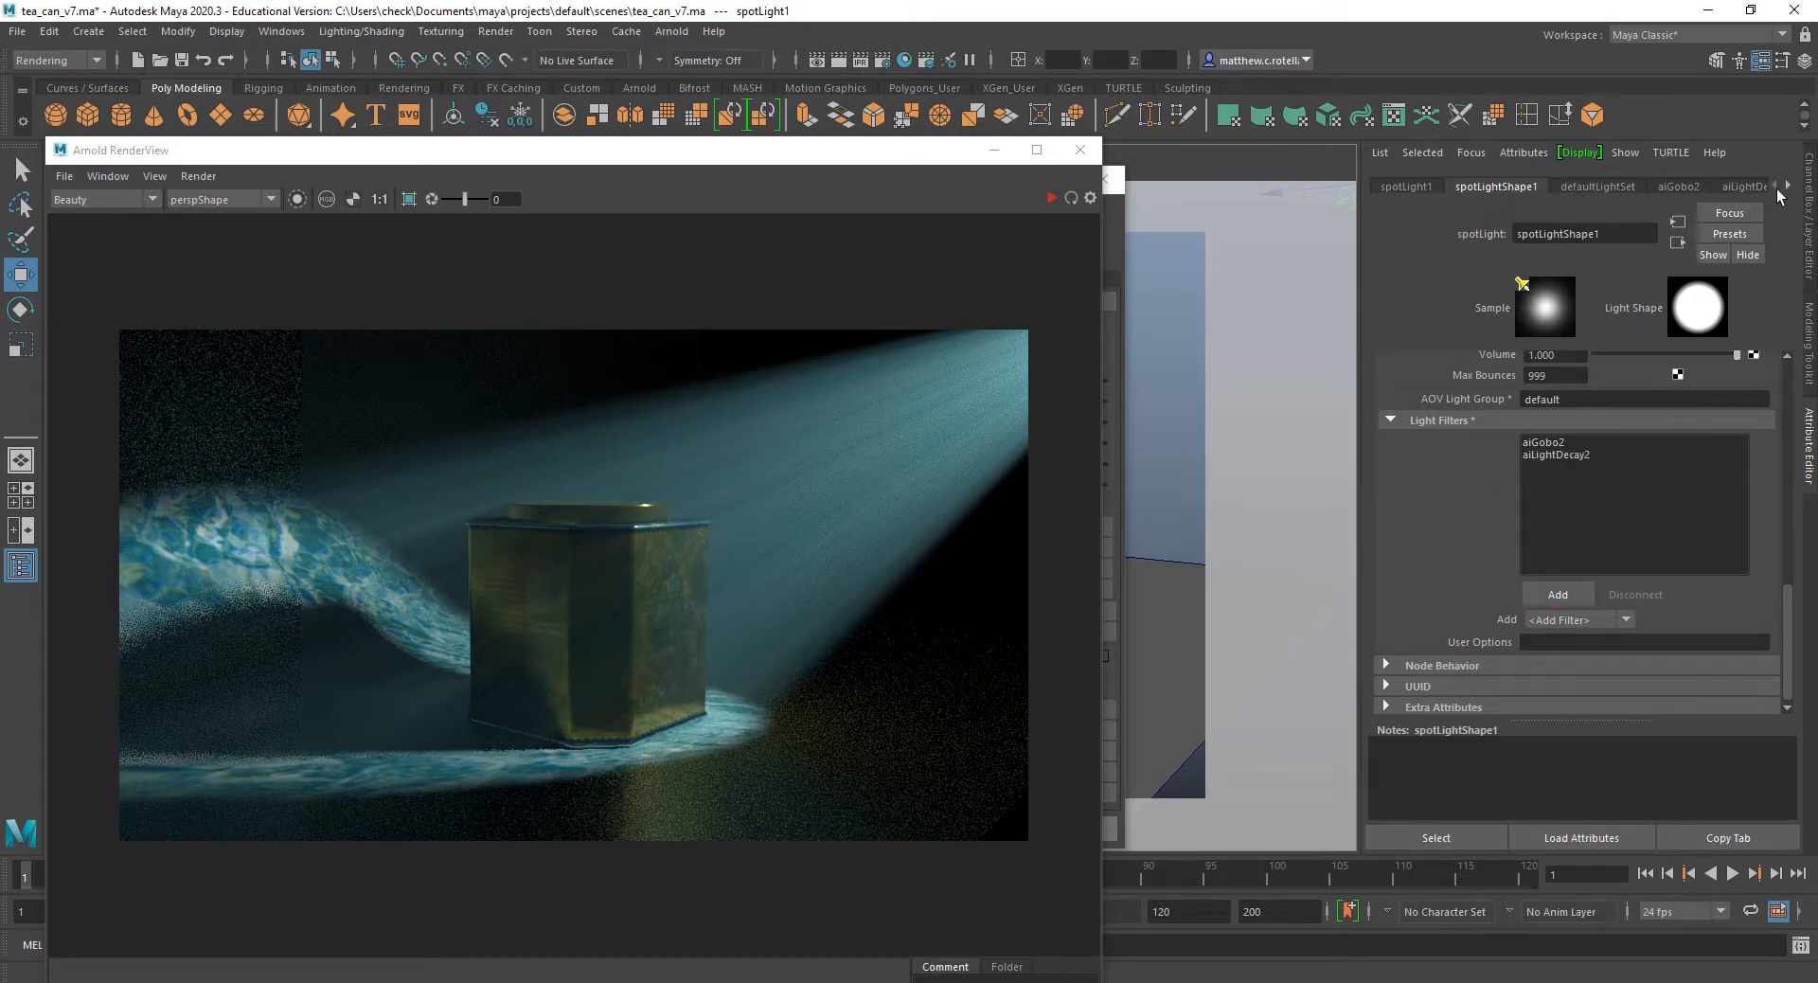
click(1745, 187)
Enable Use Far Attenuation on the light decay filter and tune Far End to about 59.172 with the interactive render running.
click(1524, 445)
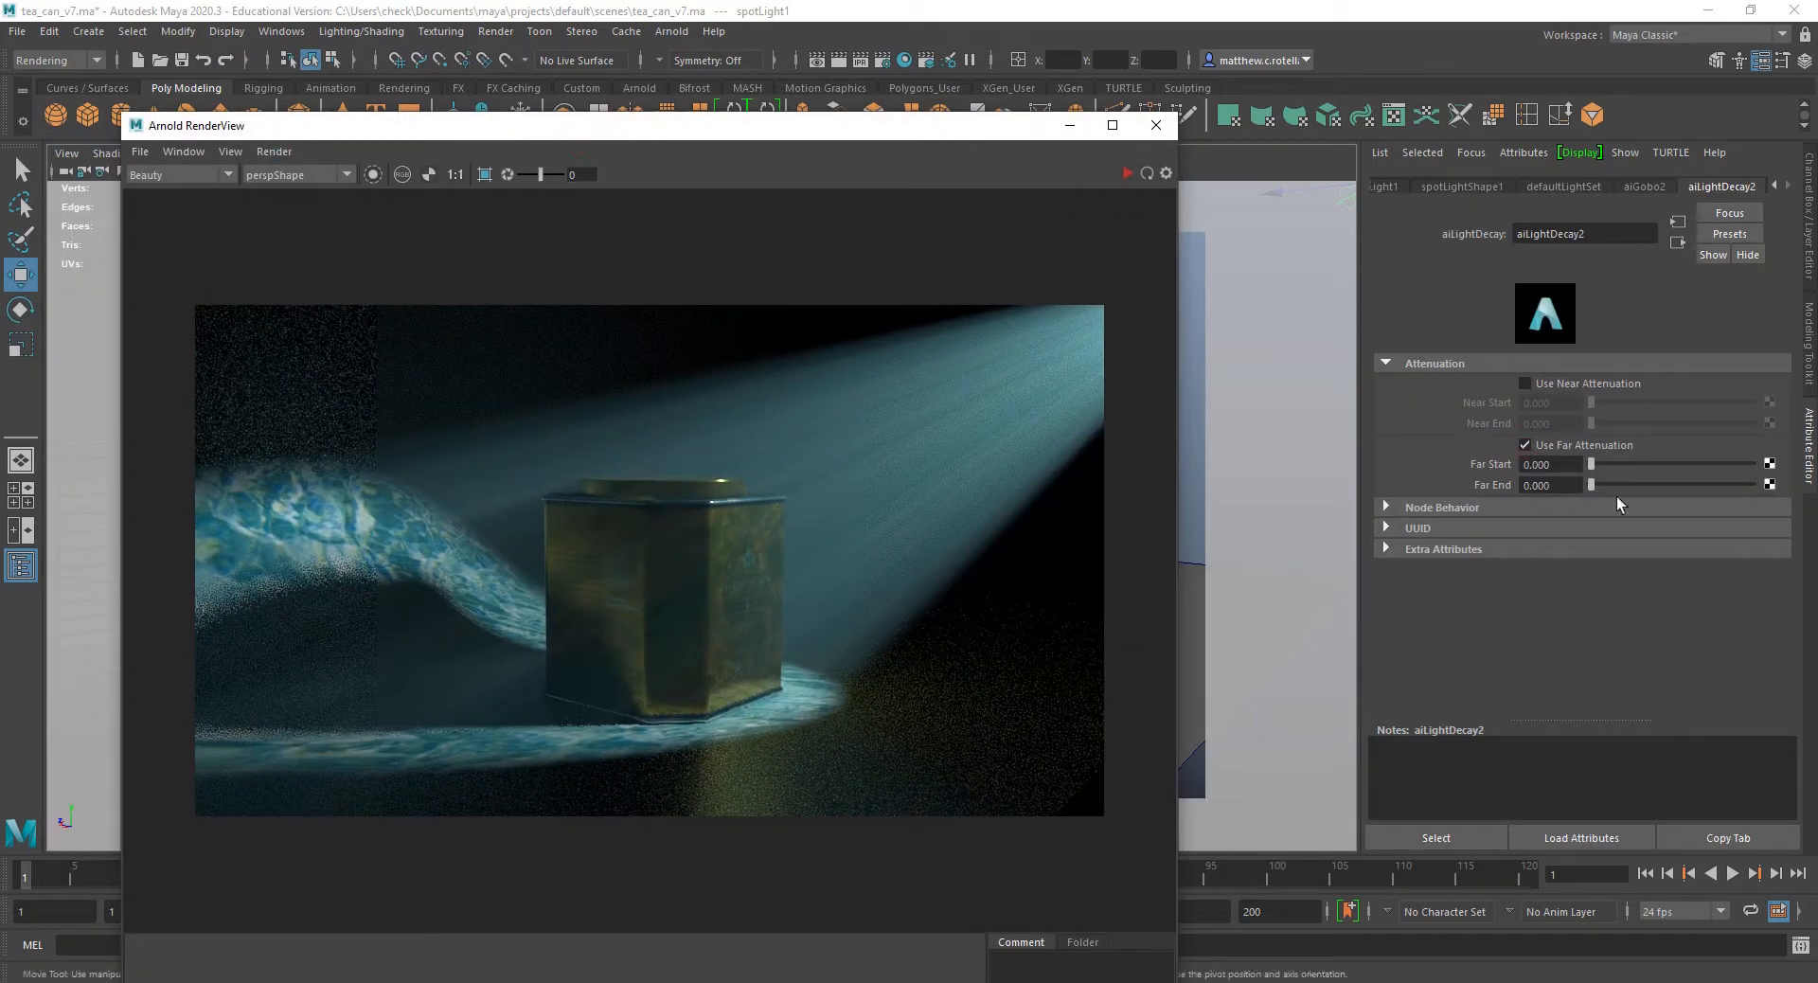
drag(1612, 487, 1604, 485)
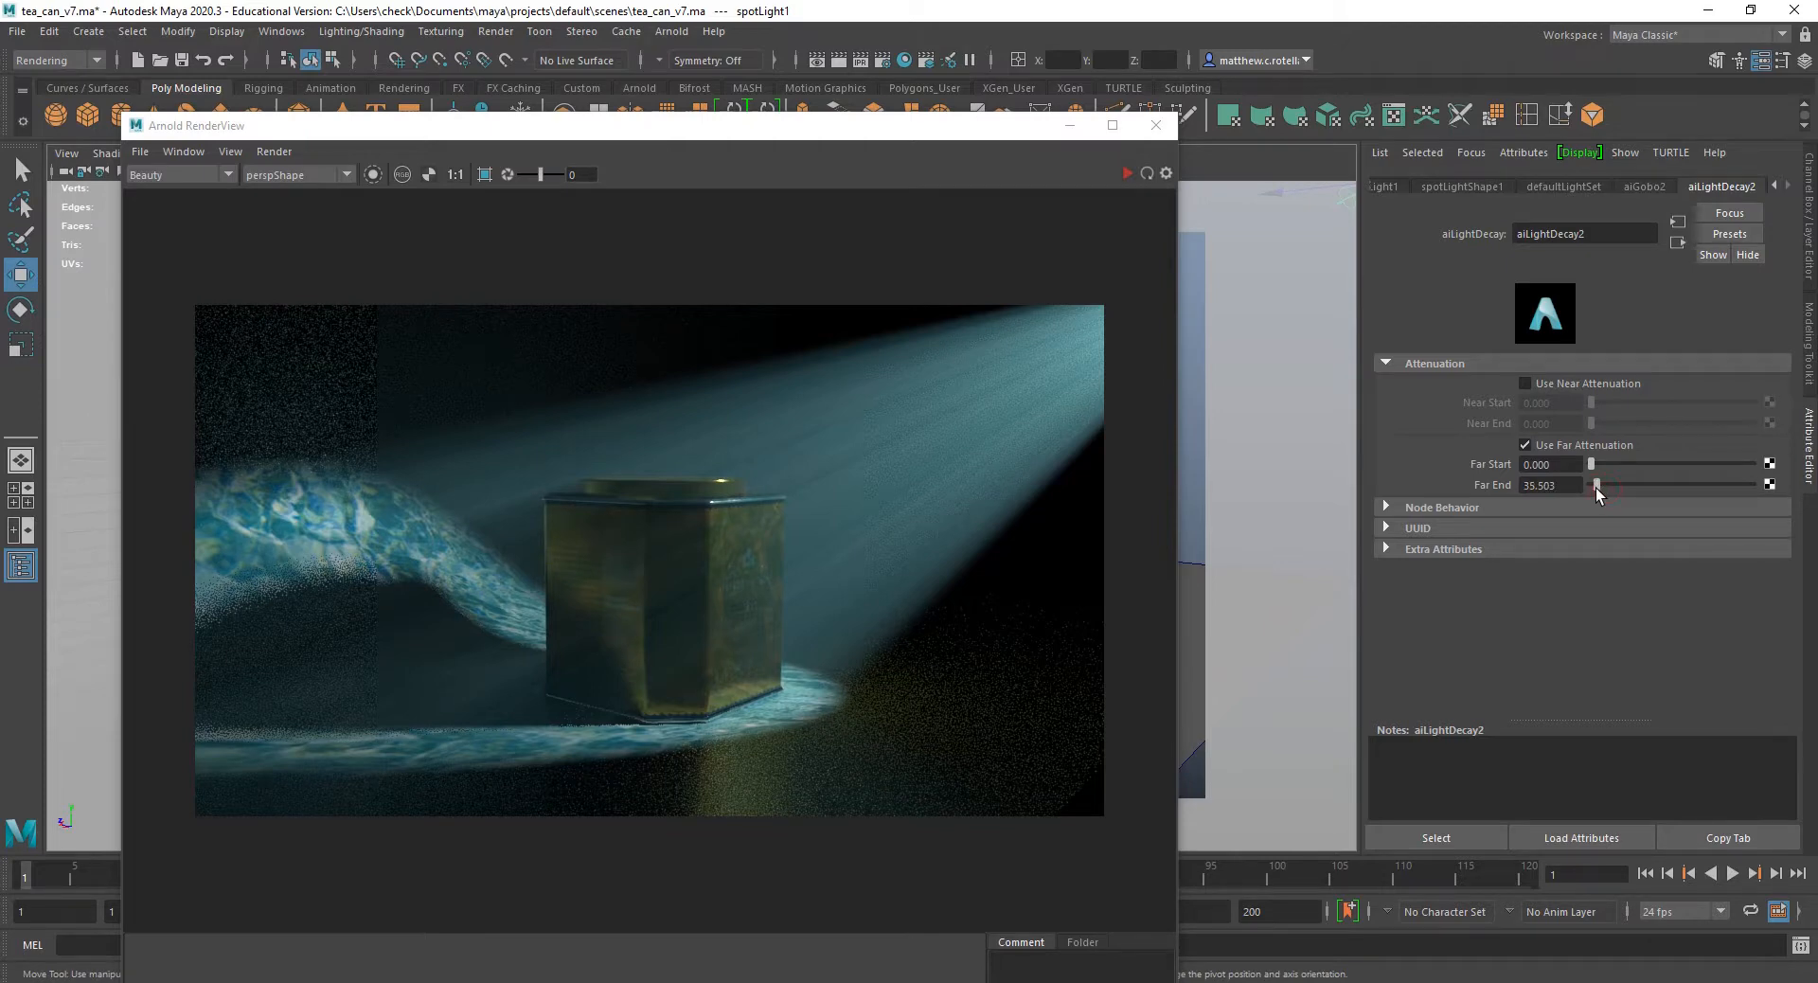
click(274, 151)
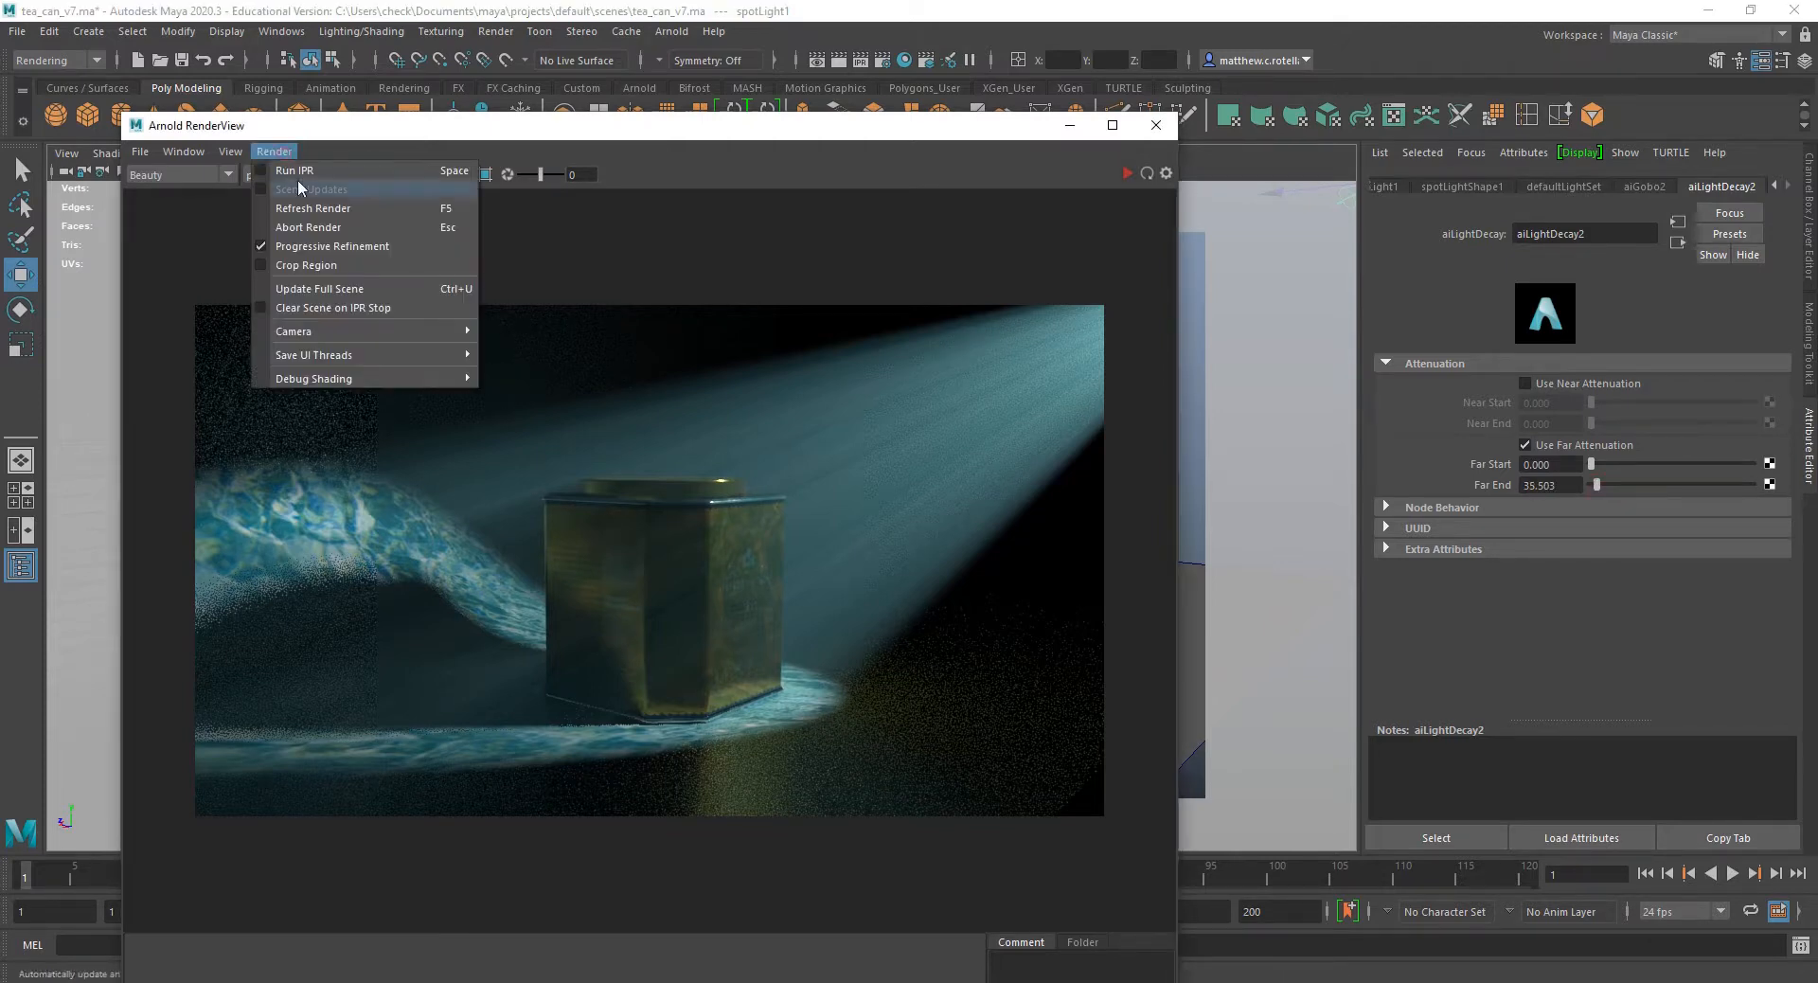
click(293, 171)
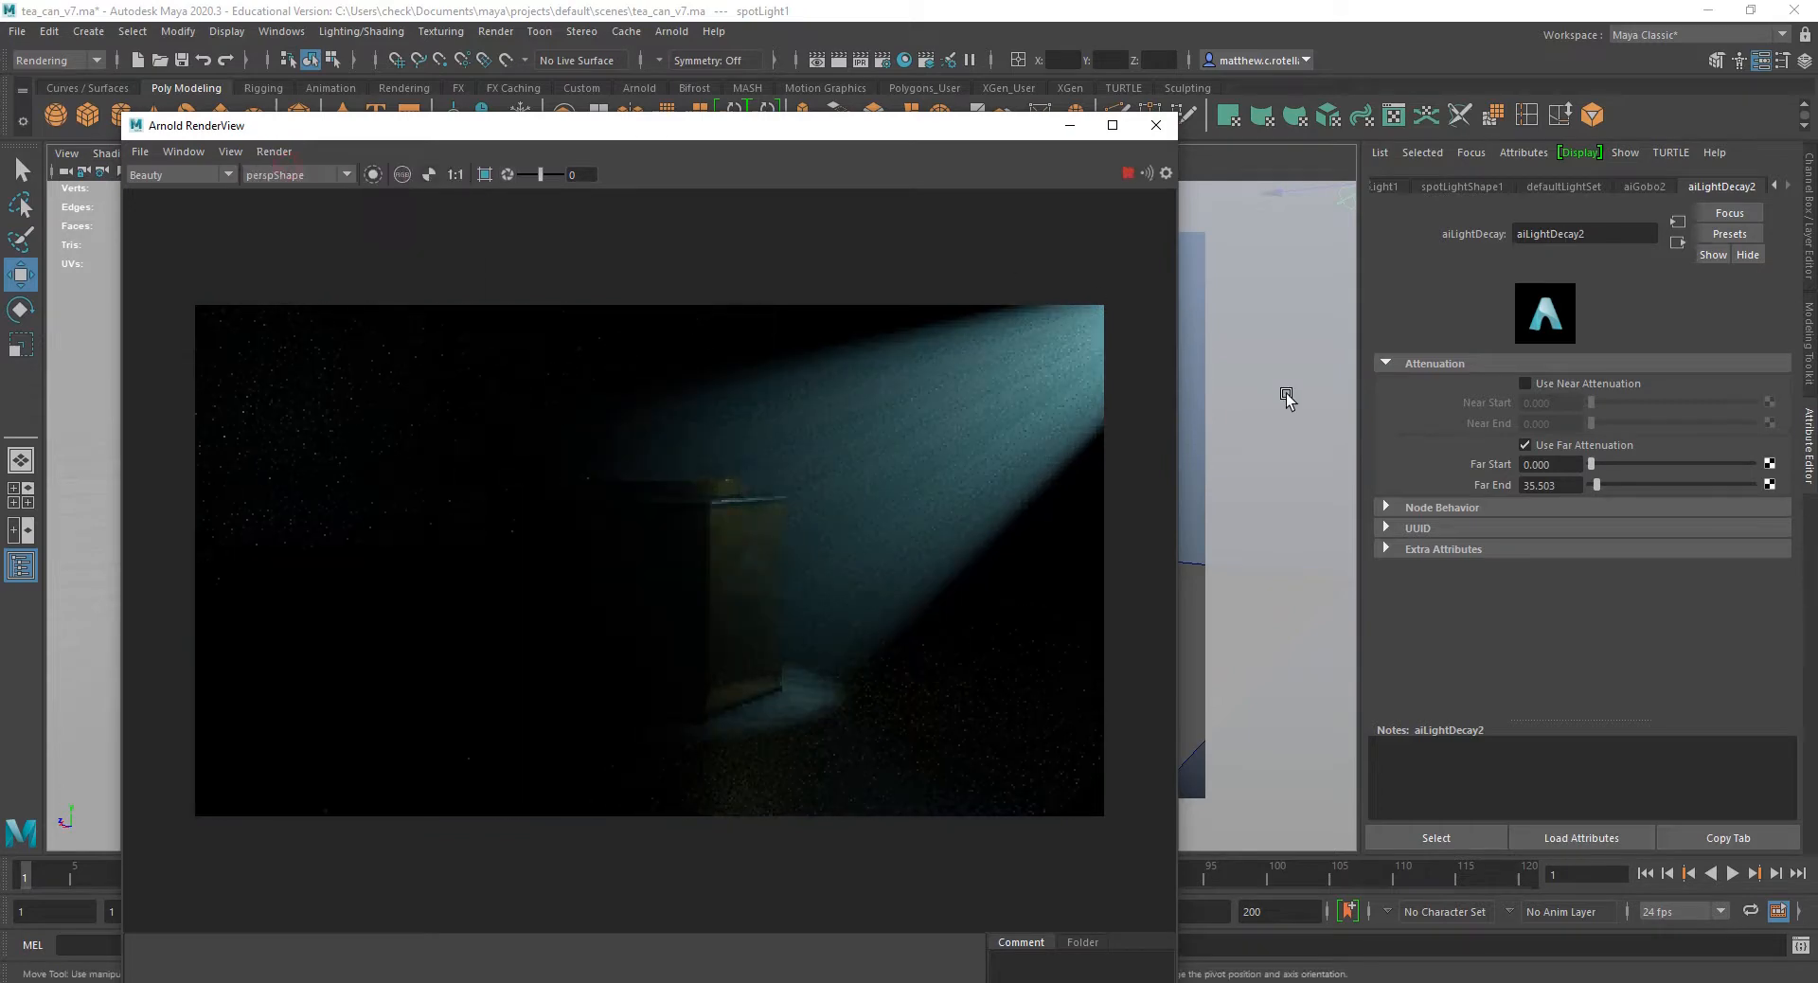
drag(1600, 485, 1596, 487)
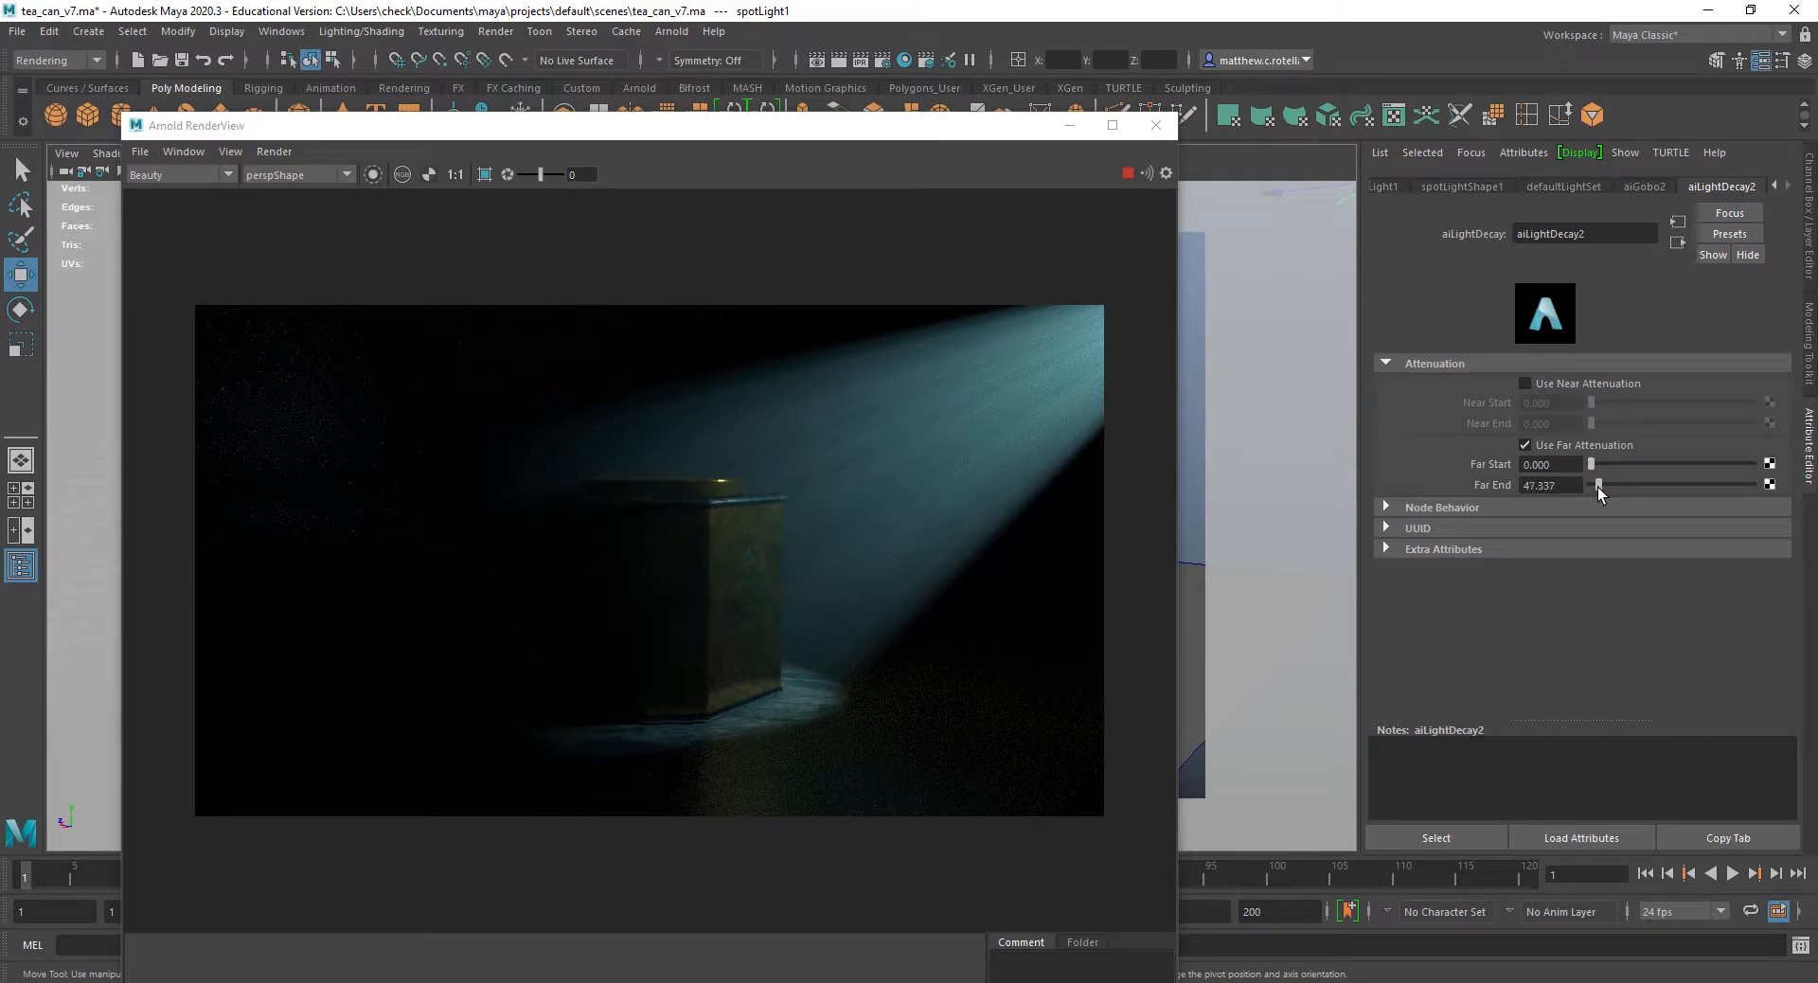
drag(1599, 486, 1600, 487)
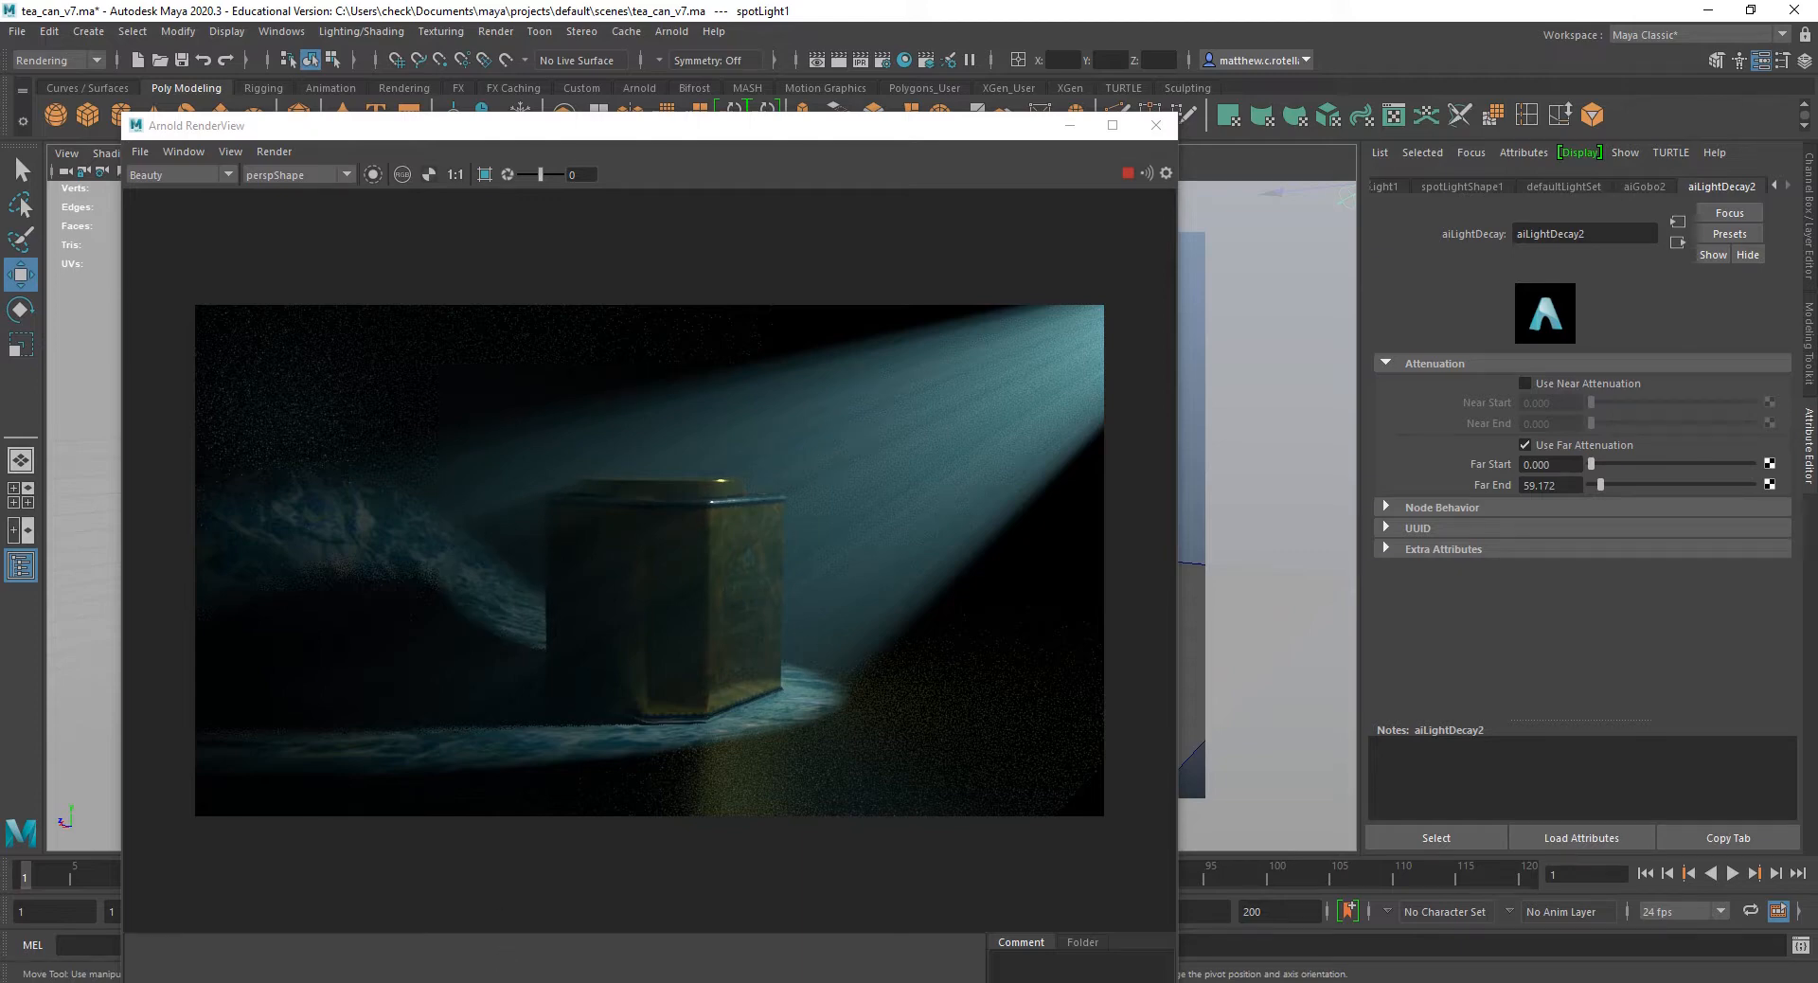
Switch to Chrome and review the Arnold for Maya documentation on Light Filters and the Gobo filter's attributes.
mouse_move(488, 982)
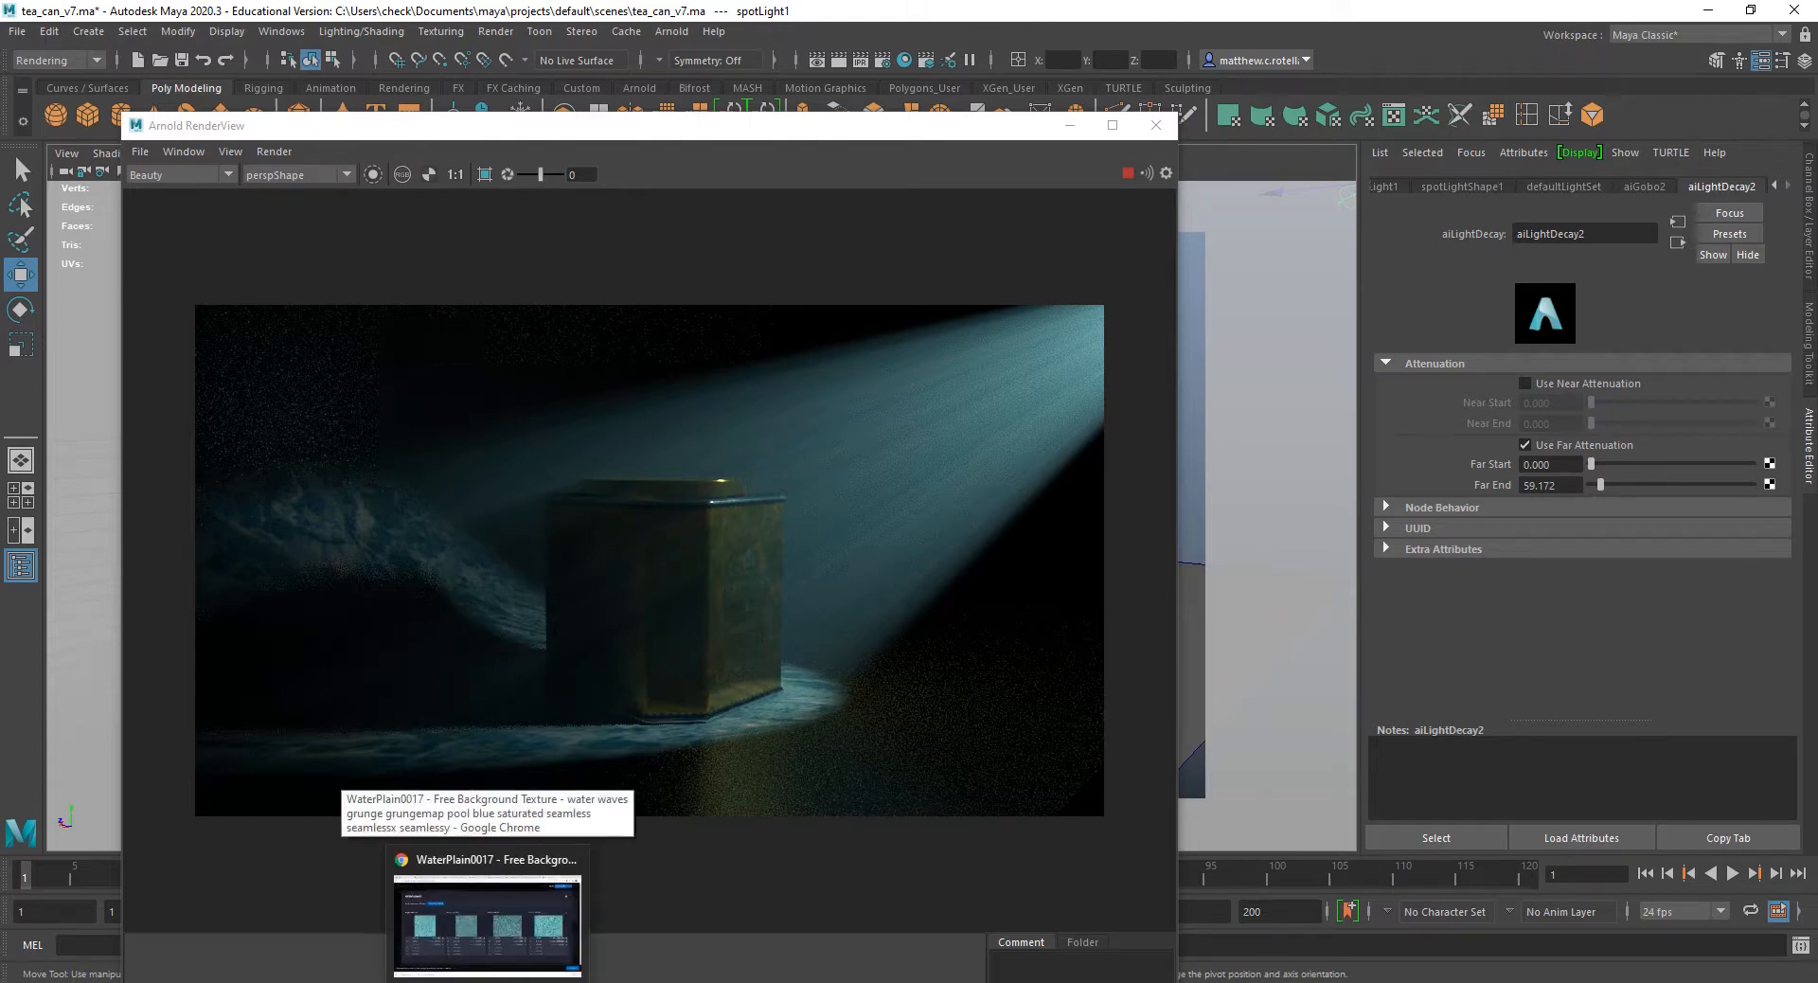
click(488, 924)
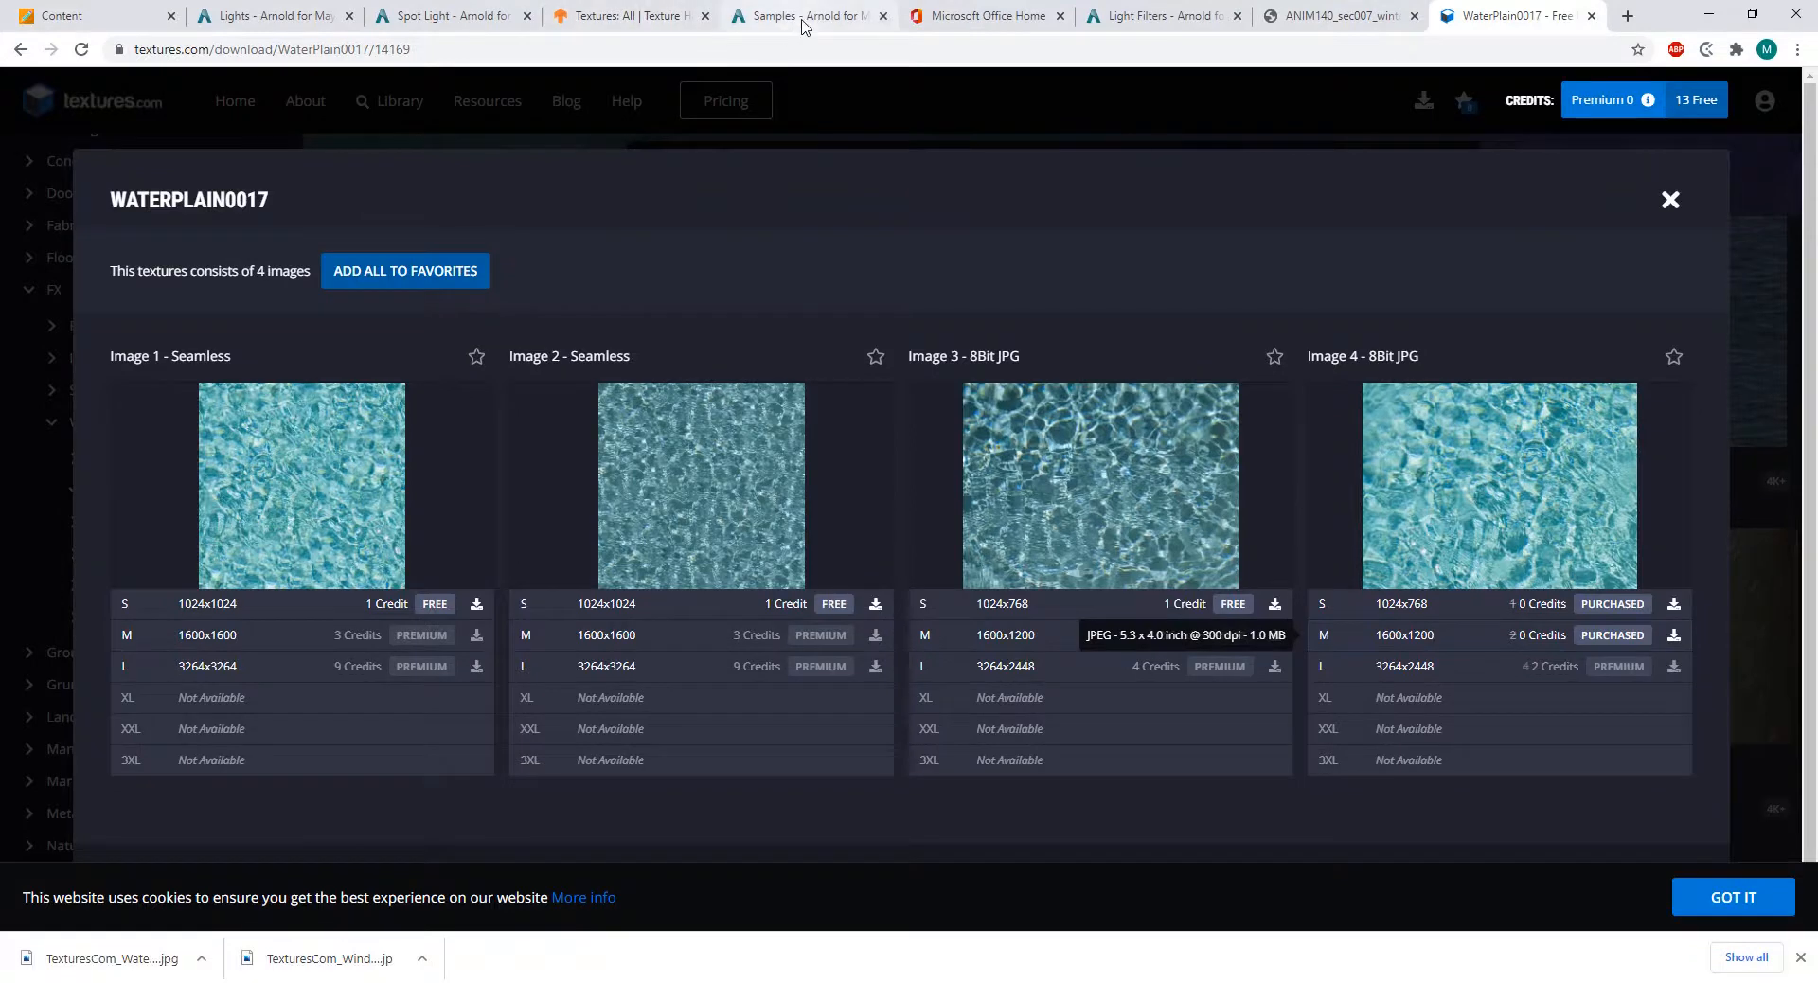
click(1174, 16)
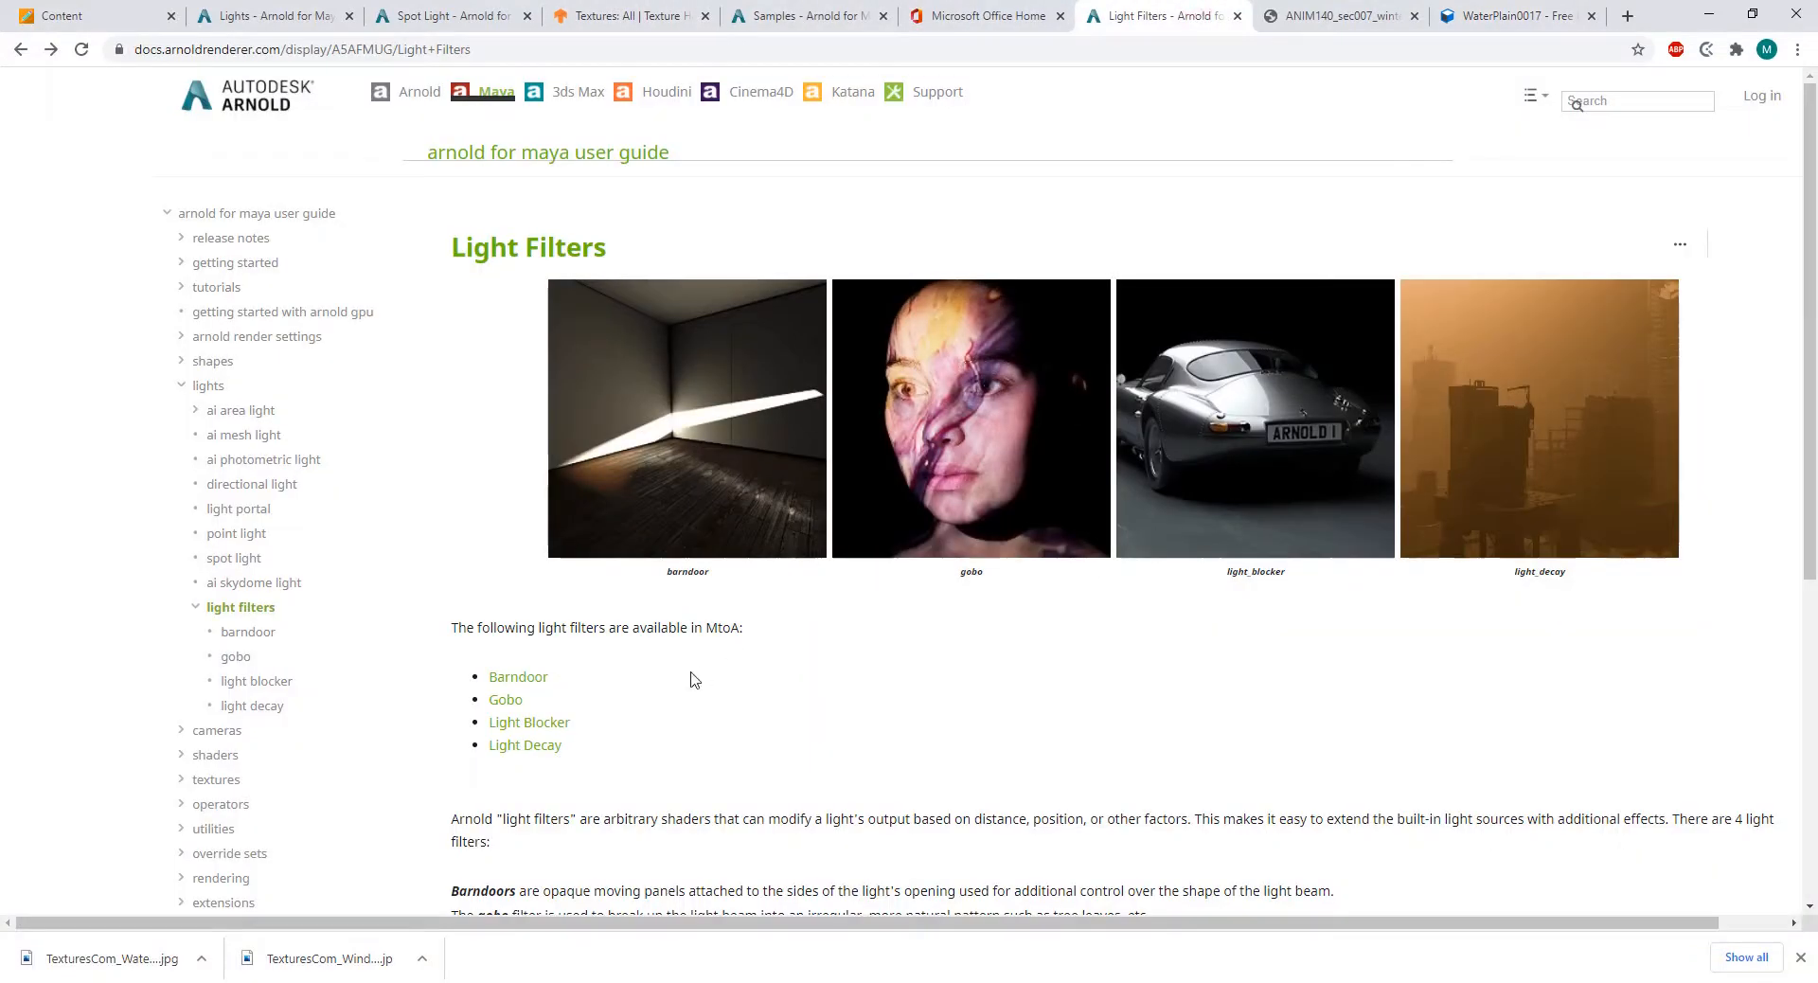
scroll(690, 682, down, 4)
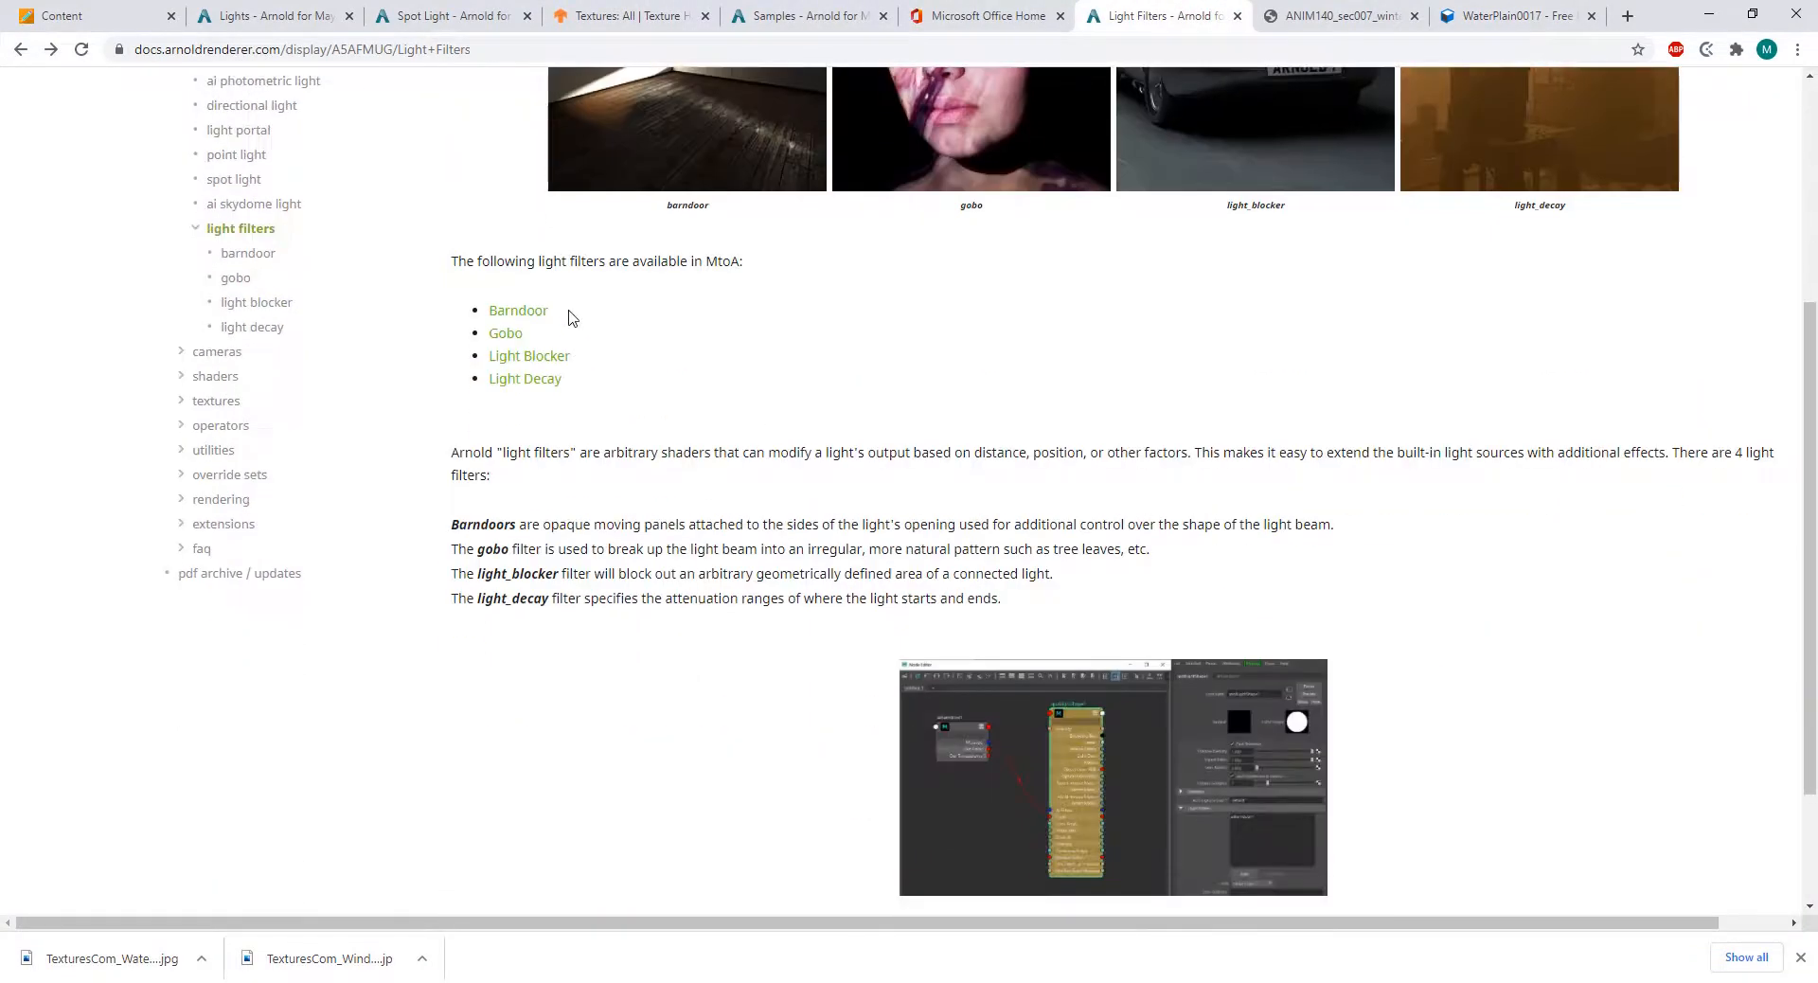
click(506, 335)
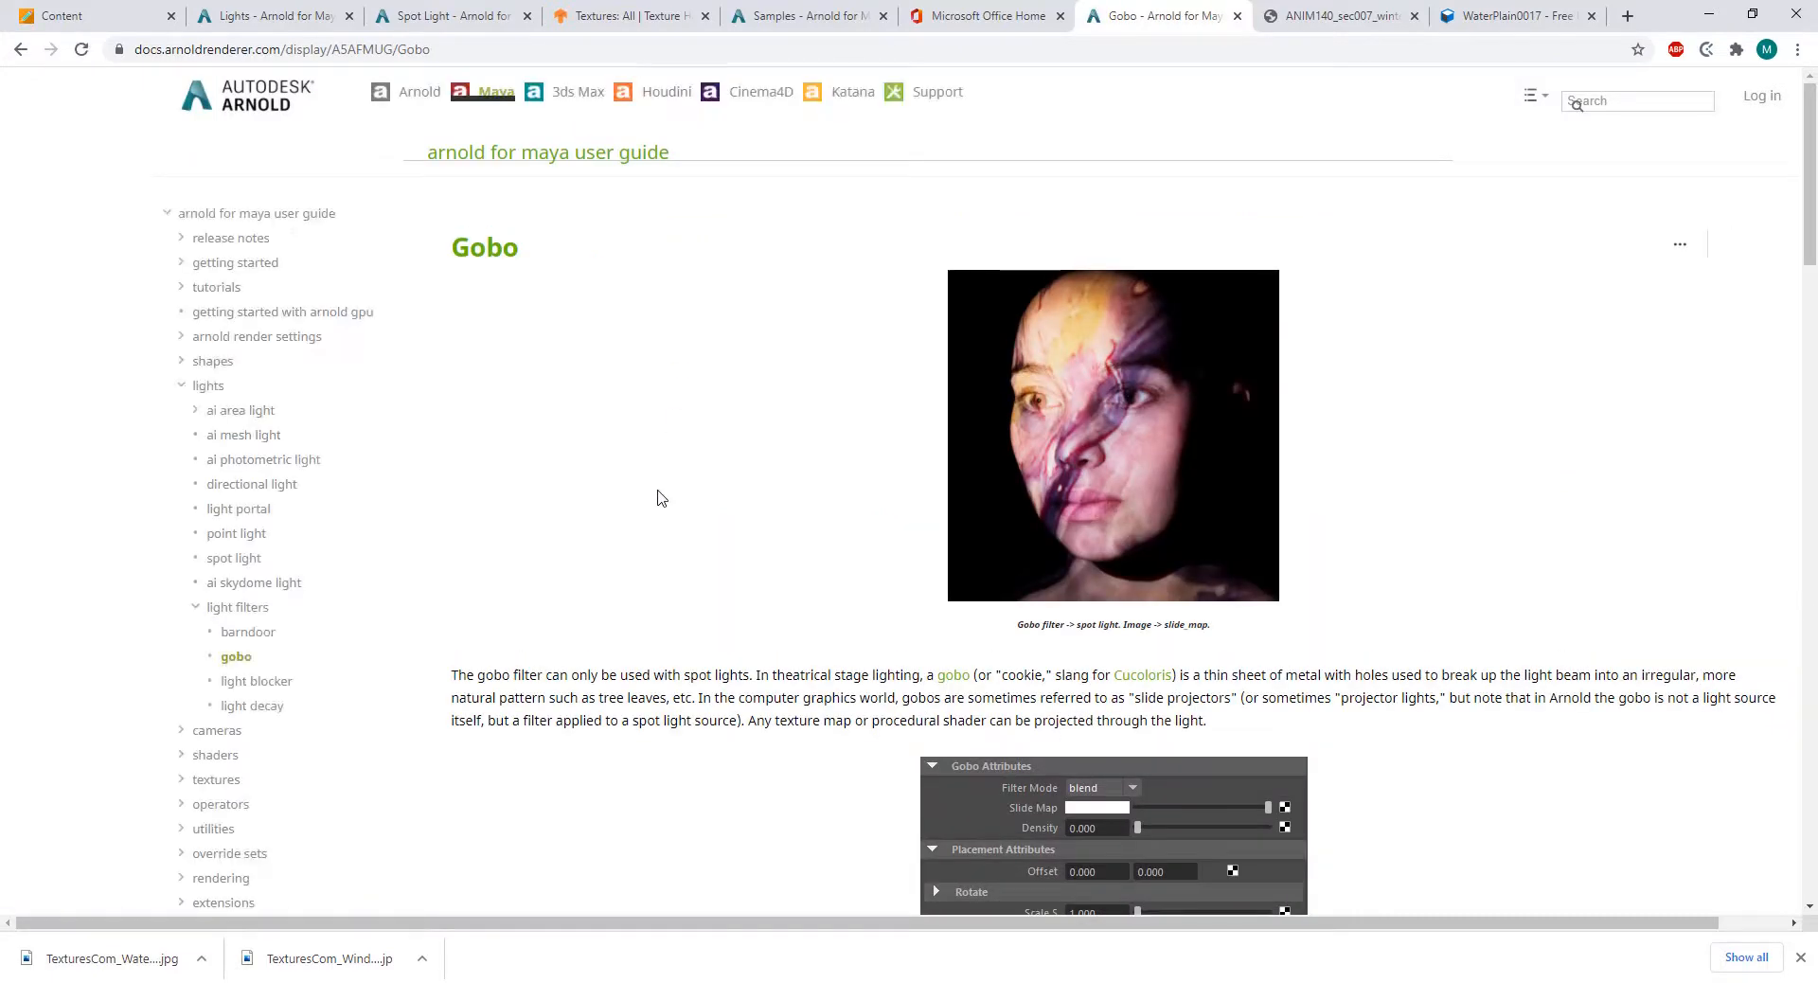
scroll(655, 497, down, 5)
scroll(650, 501, down, 5)
scroll(645, 496, up, 4)
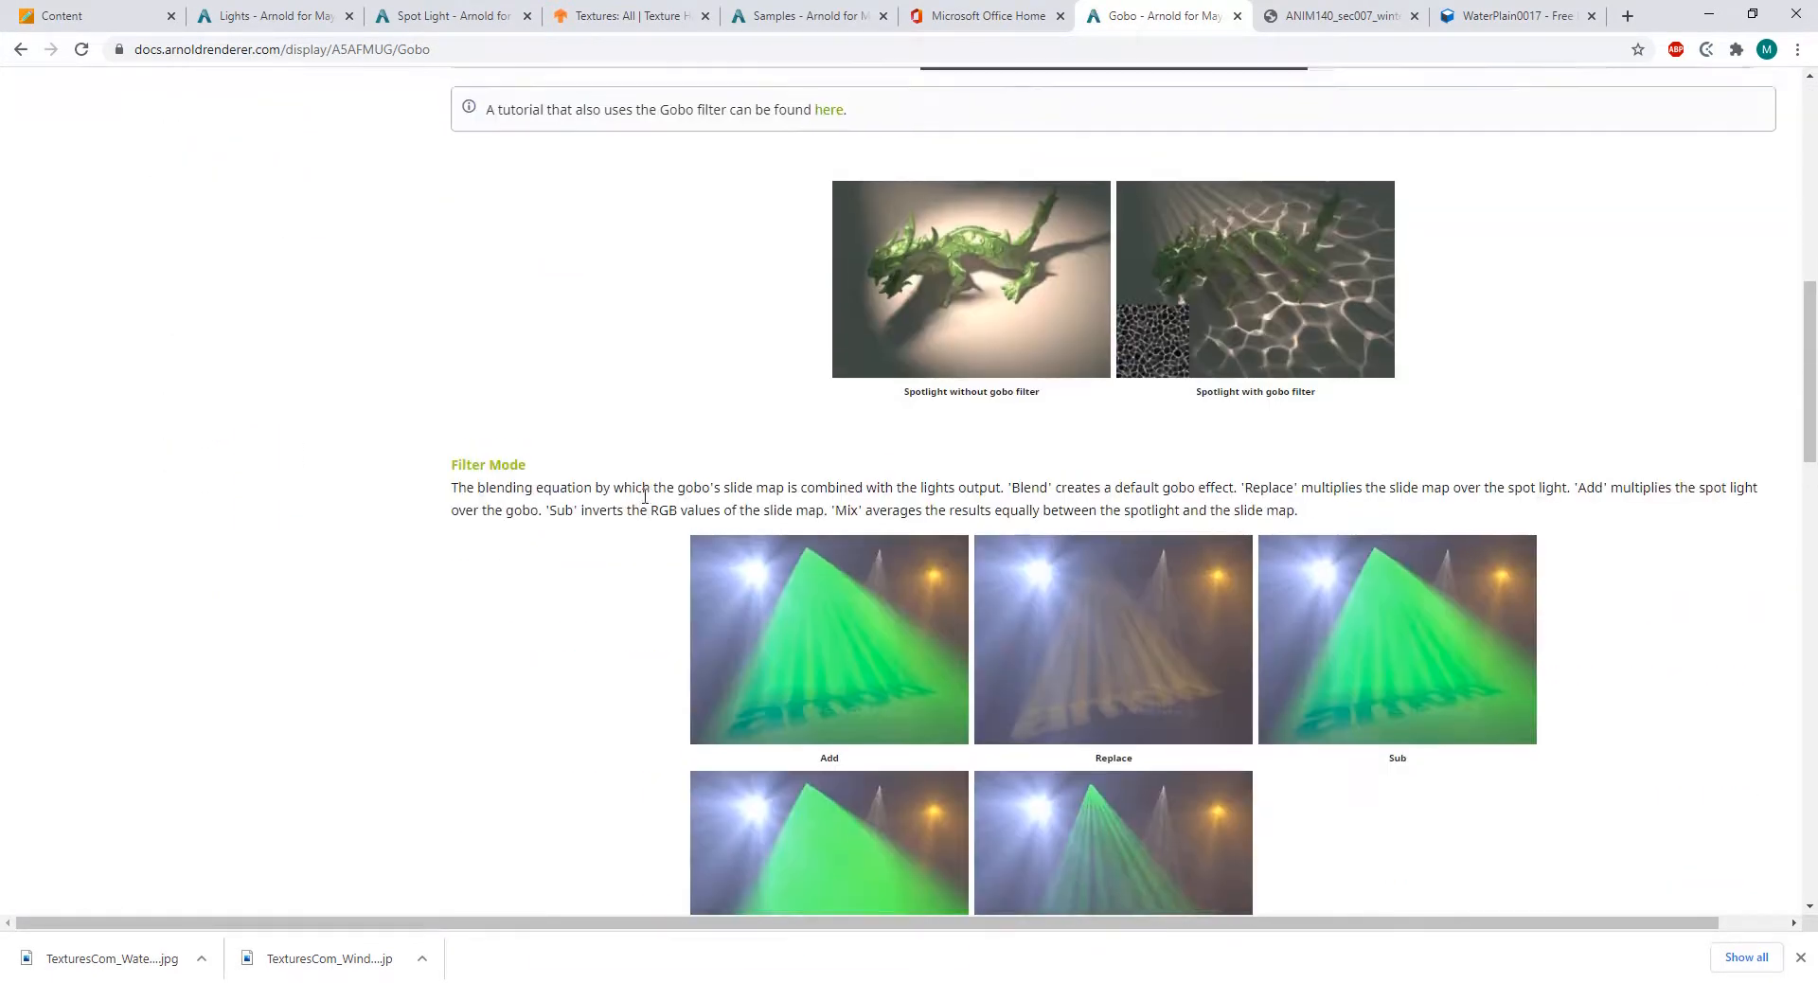
scroll(642, 500, down, 20)
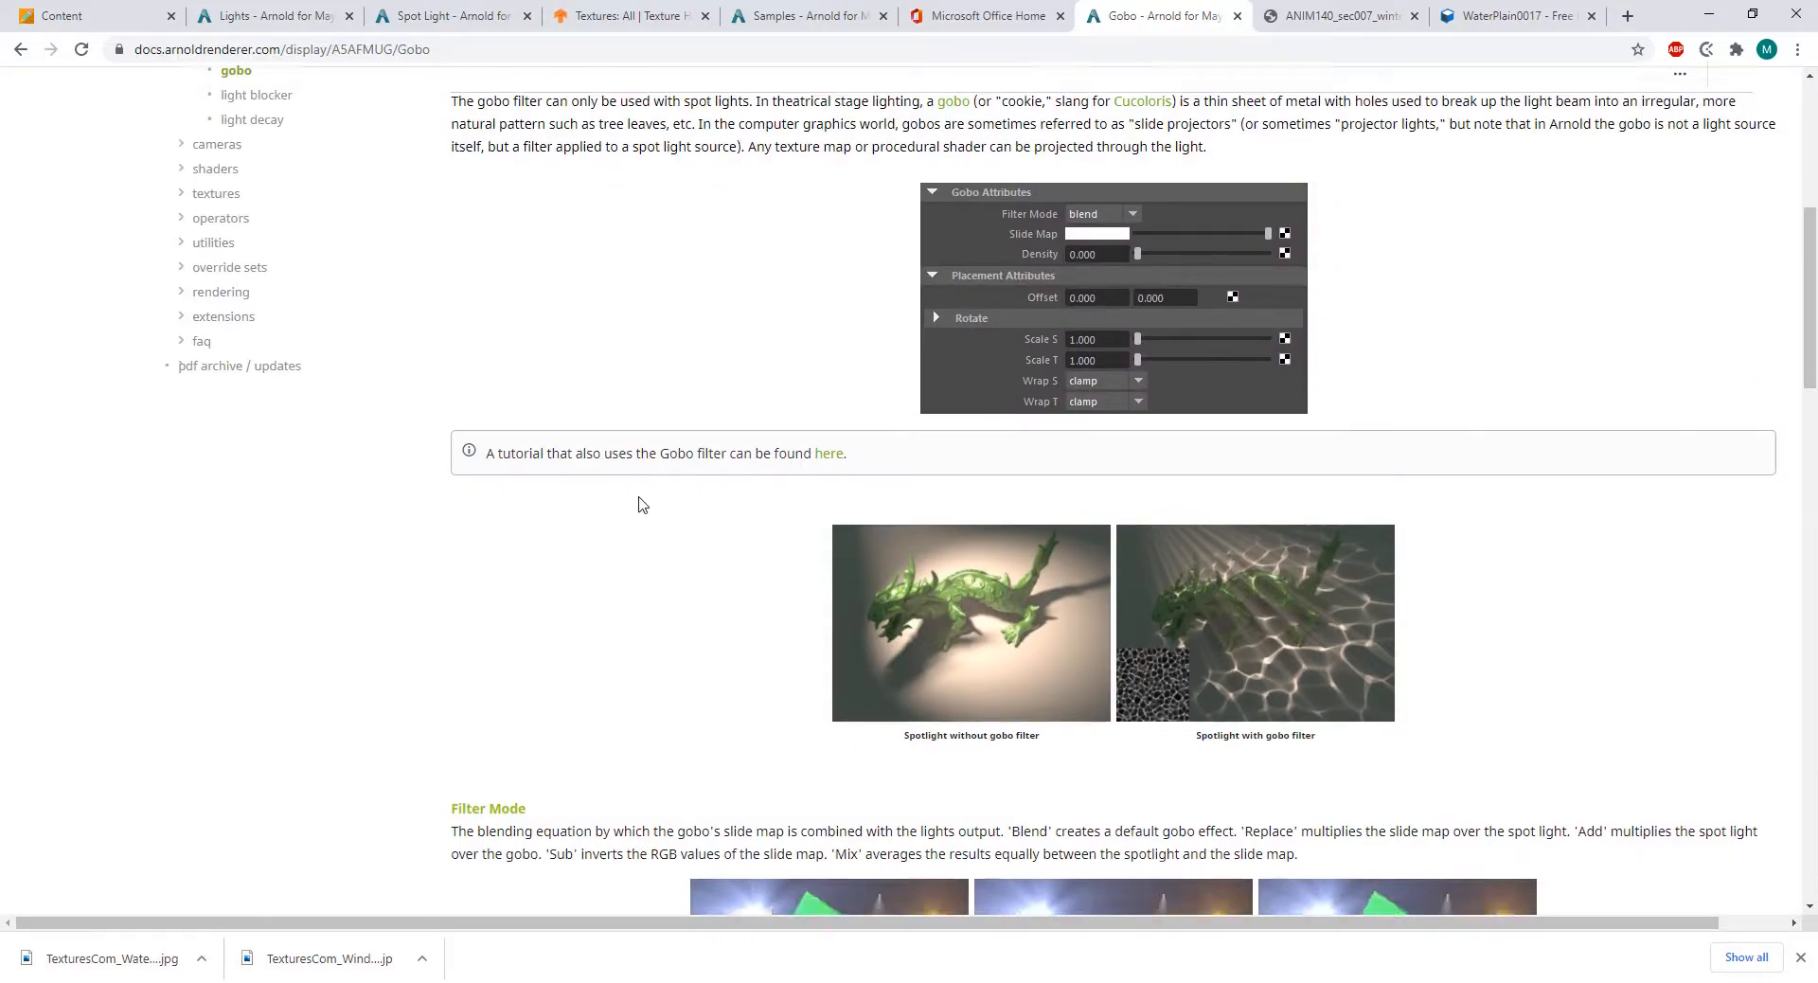
scroll(640, 505, down, 6)
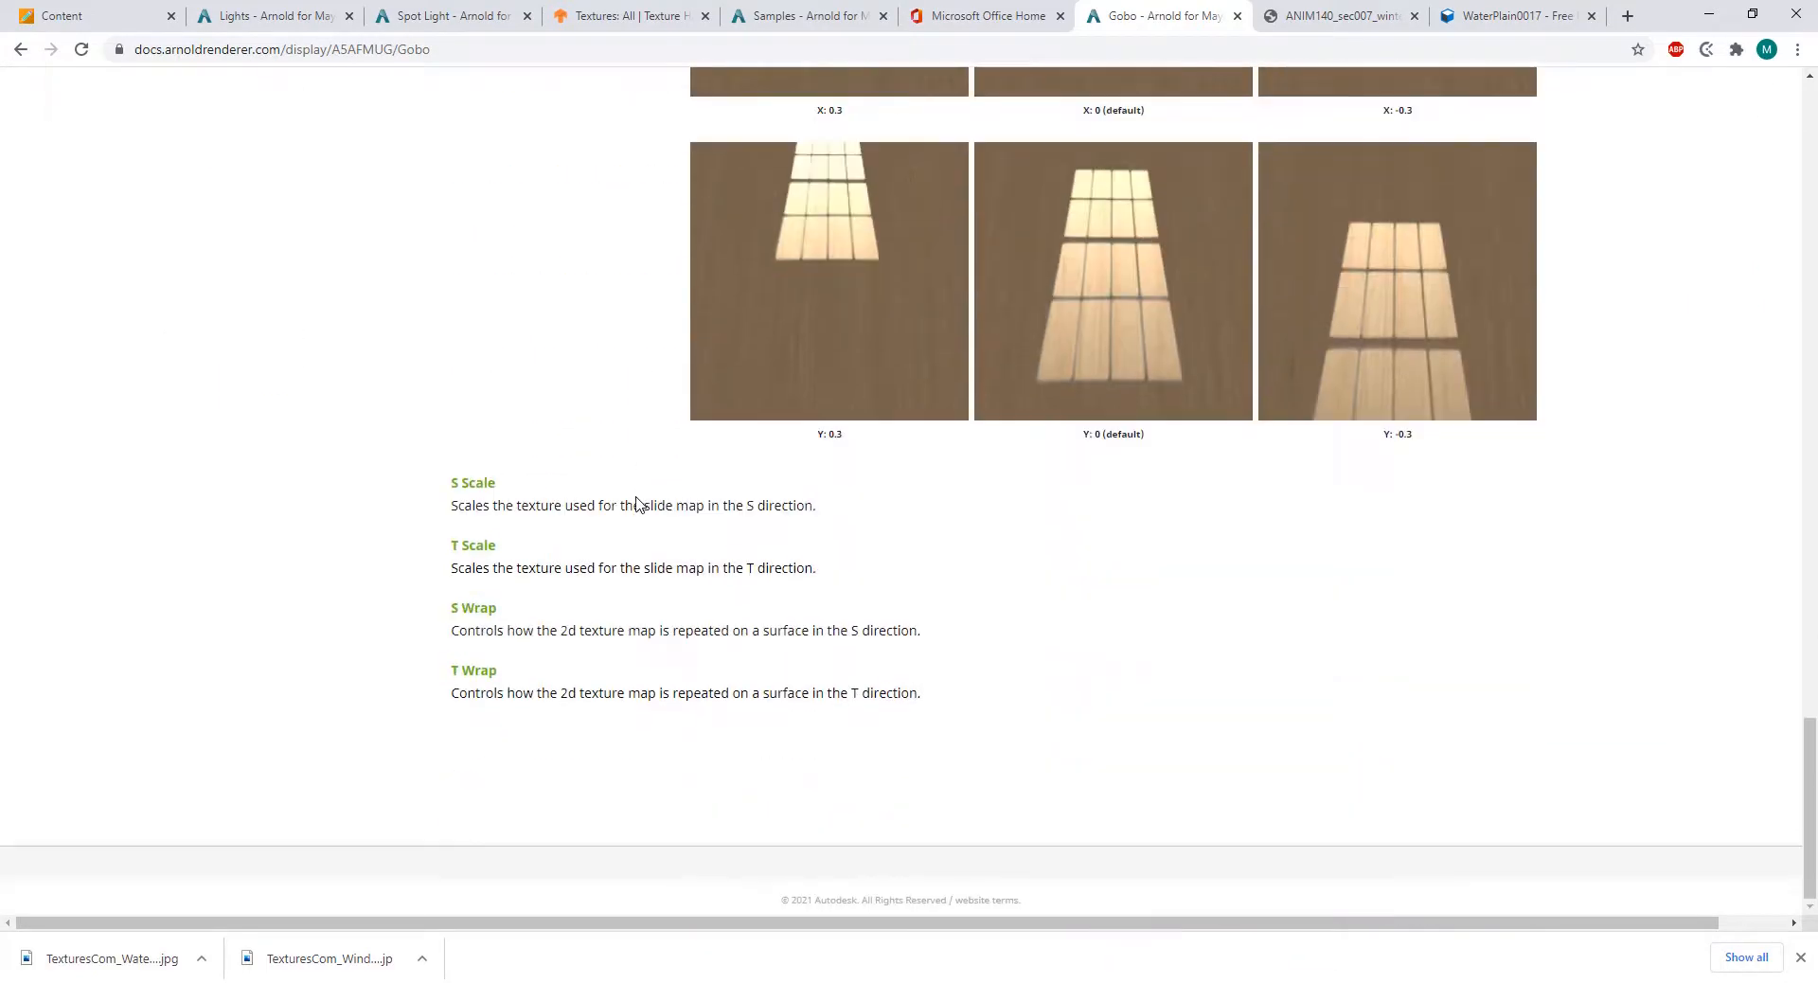
Open the tutorial linked on the Gobo page and read through Hyperspace Effect using a Gobo and Atmosphere Volume.
scroll(639, 505, up, 12)
scroll(640, 505, up, 7)
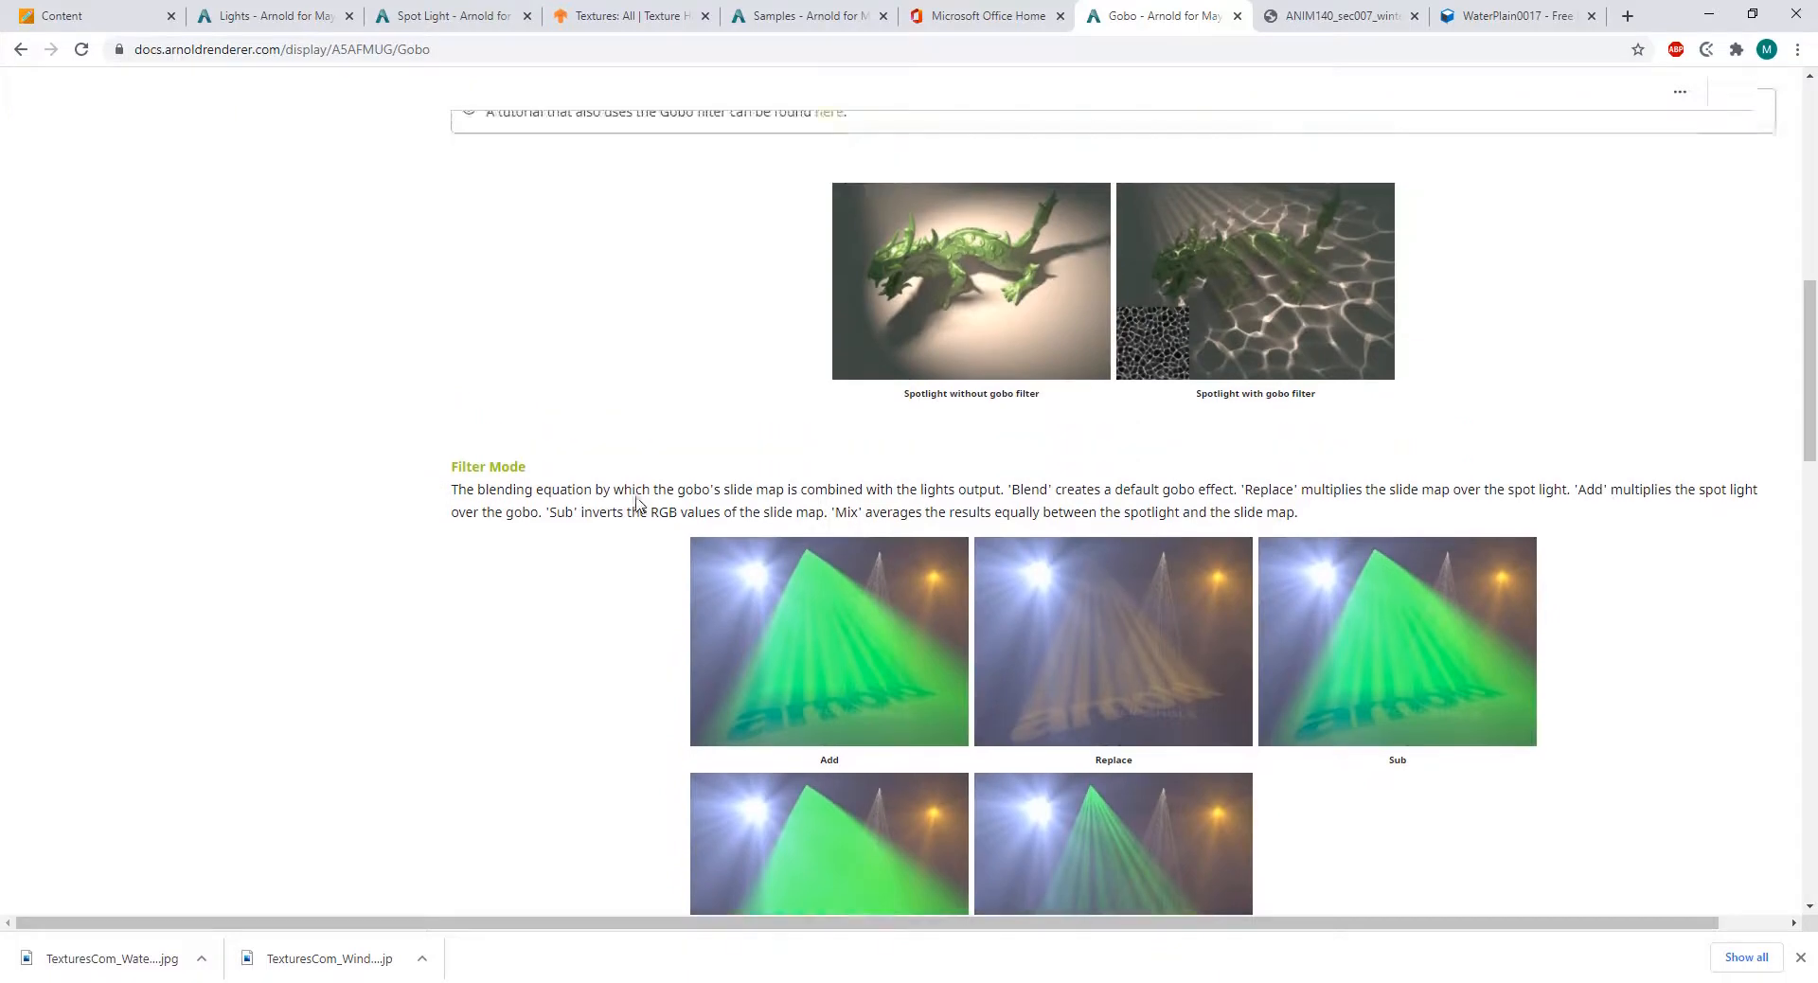
click(829, 336)
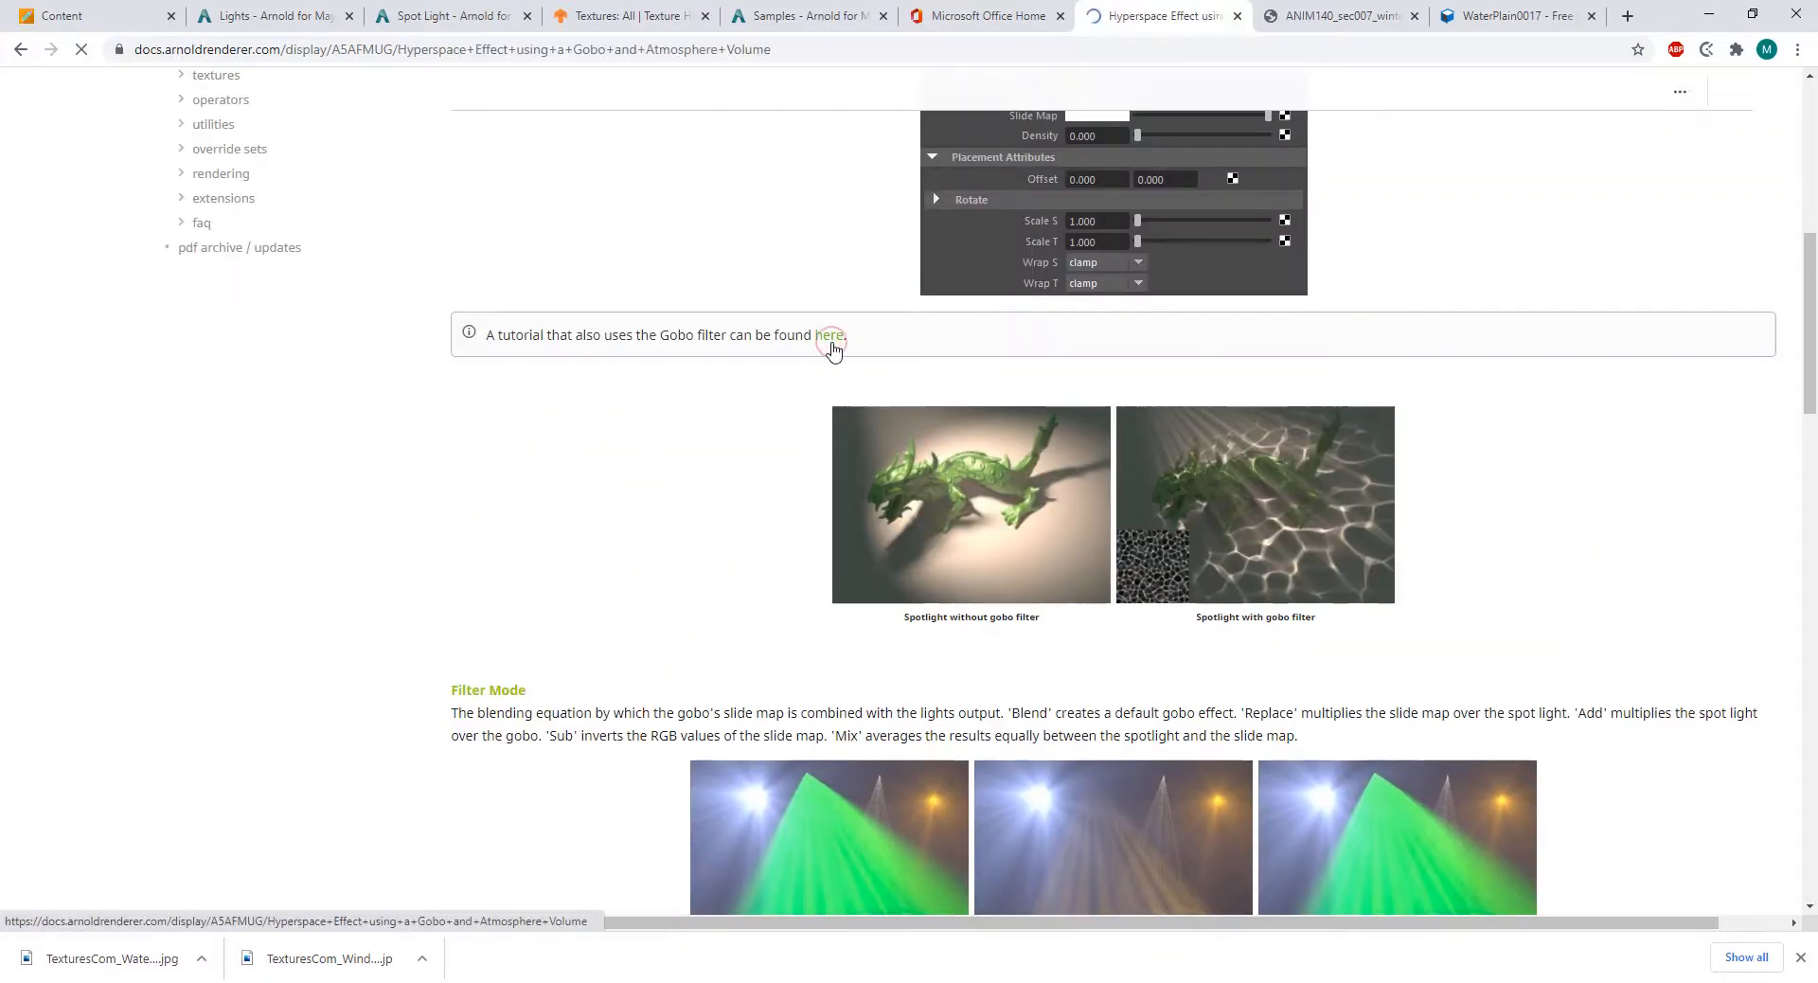
scroll(715, 433, down, 4)
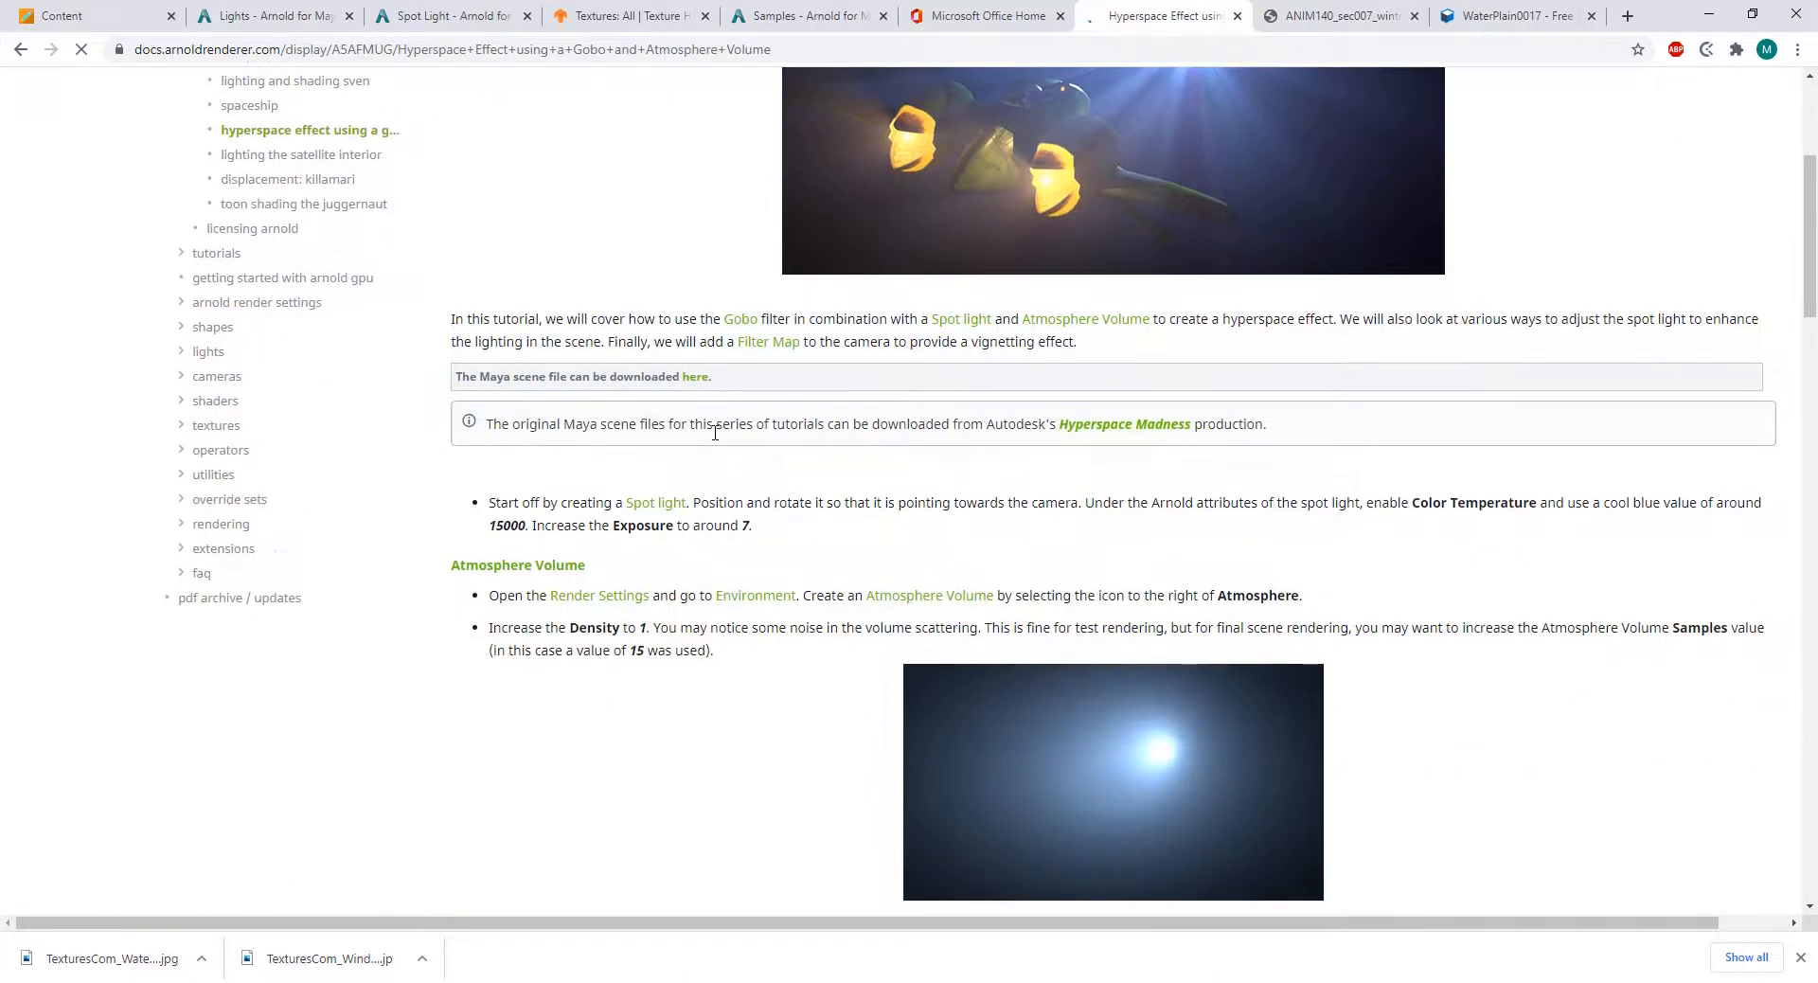
scroll(717, 440, down, 10)
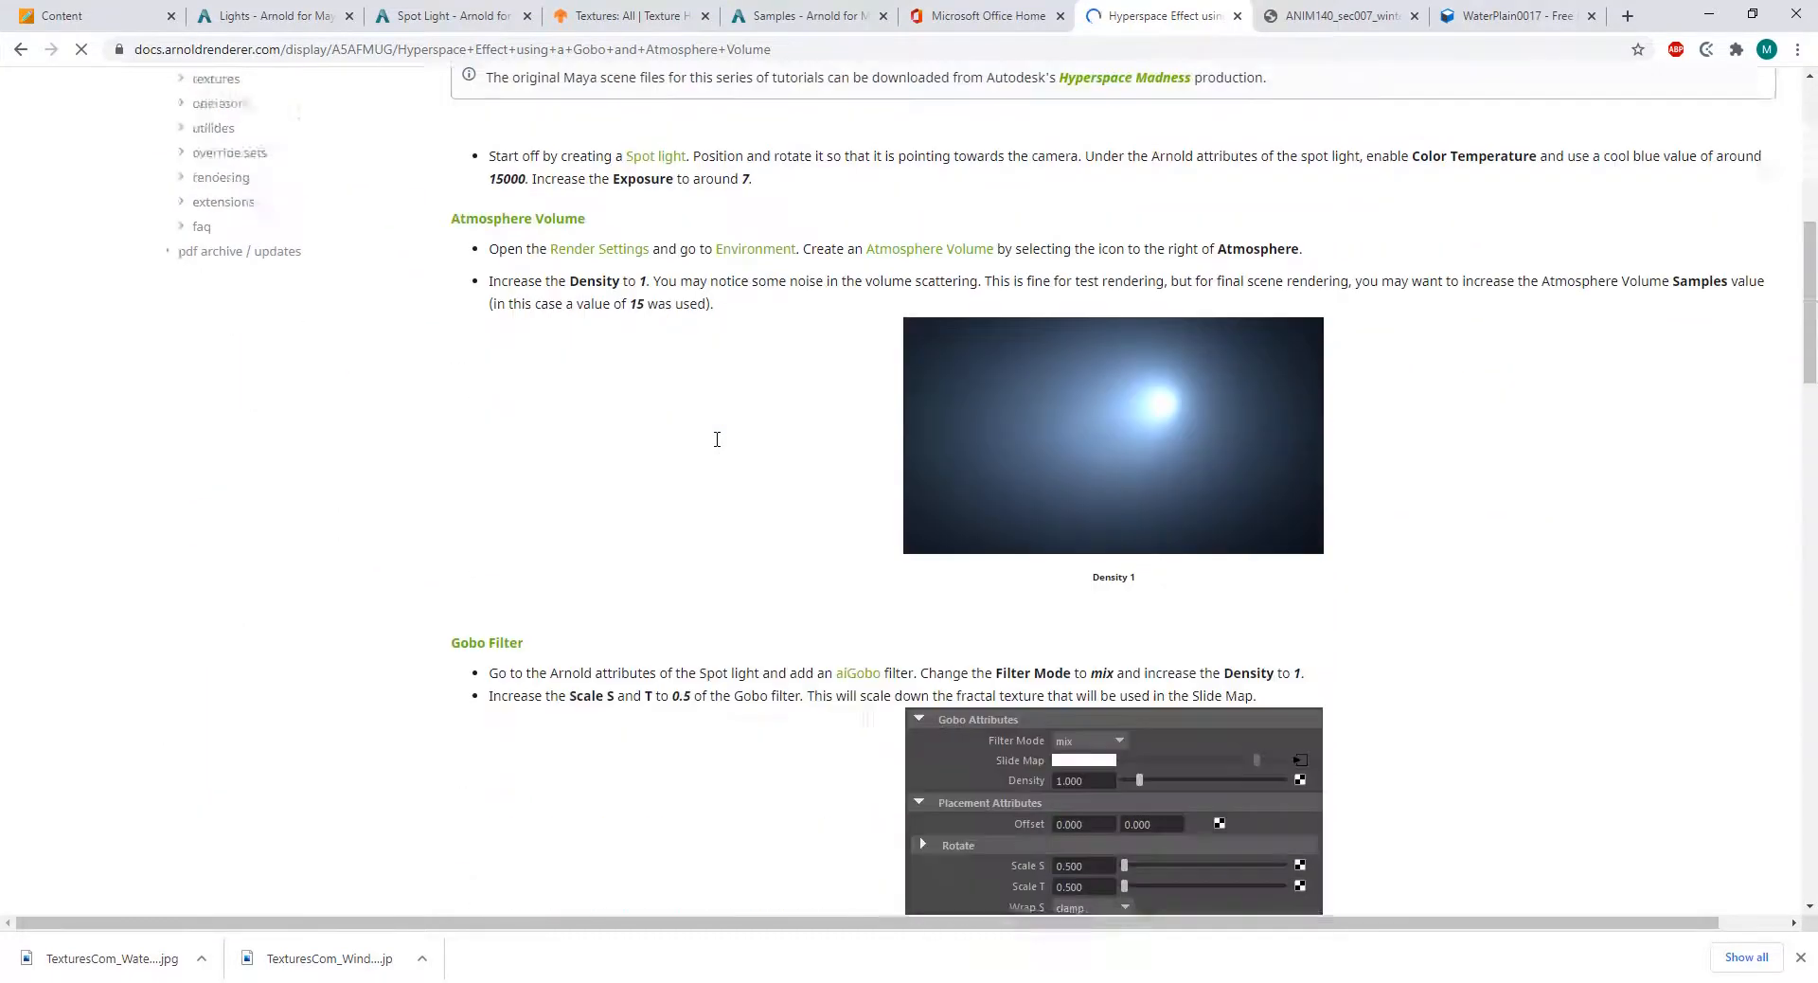
scroll(717, 445, down, 18)
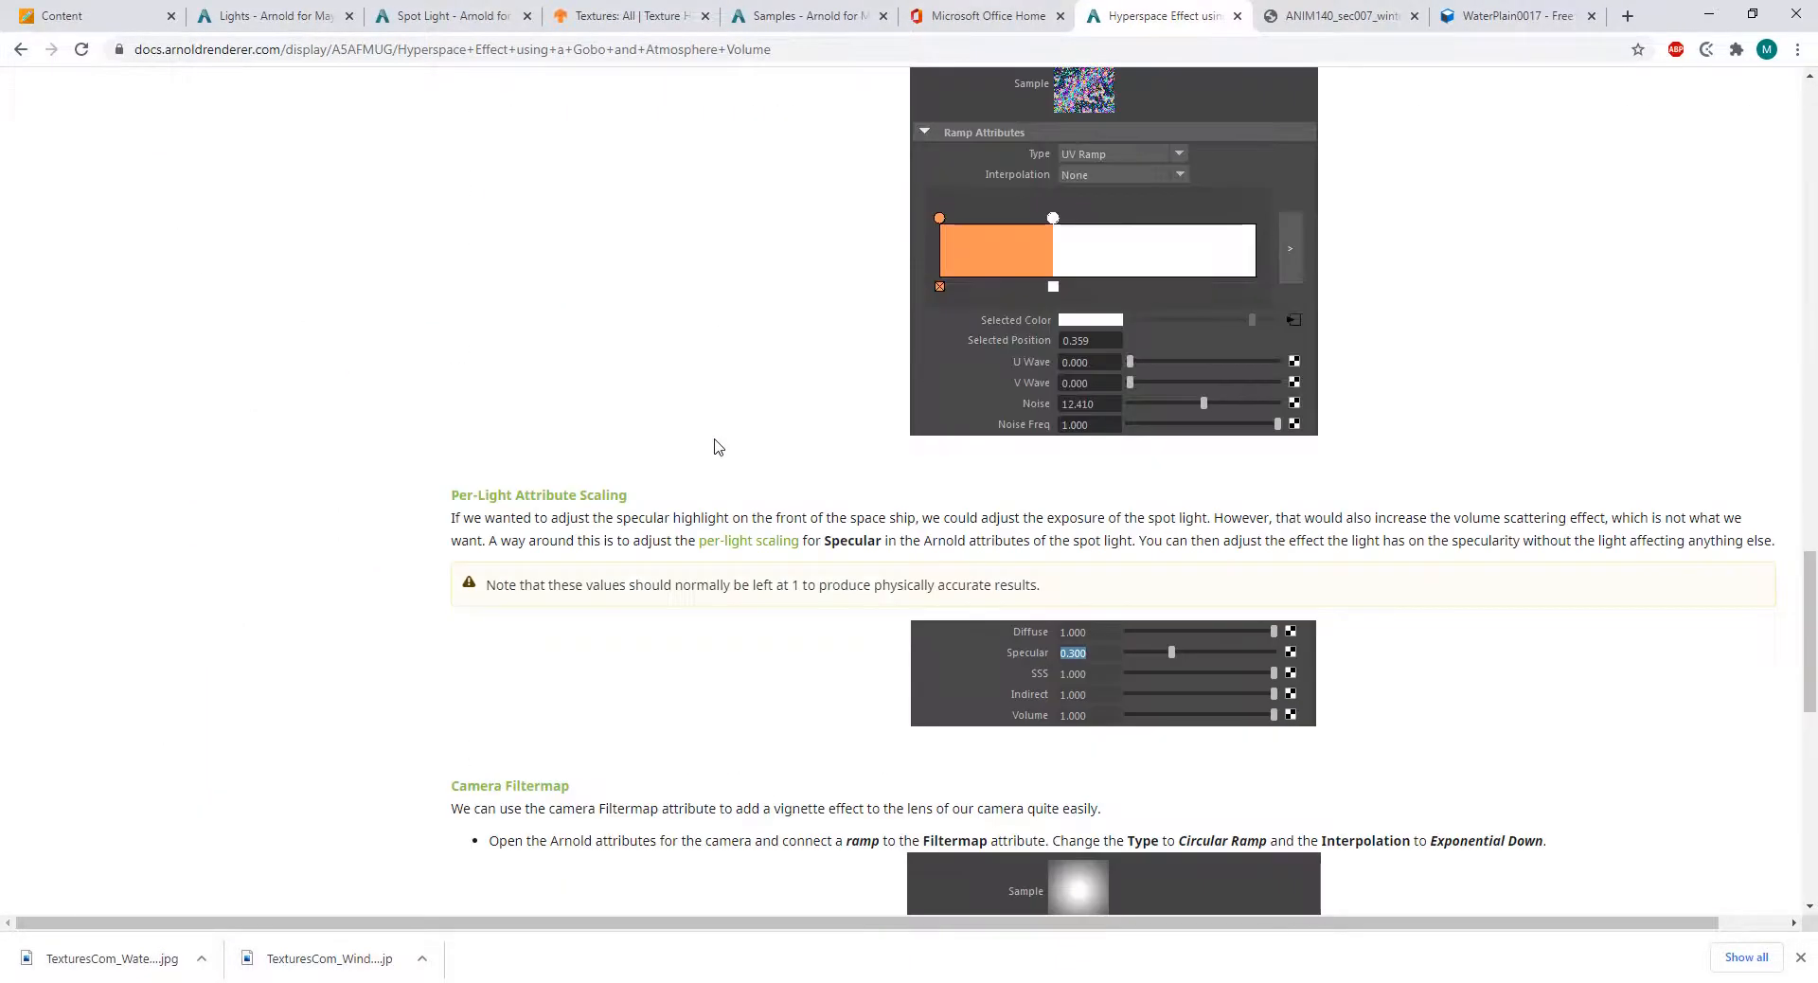
scroll(717, 445, down, 5)
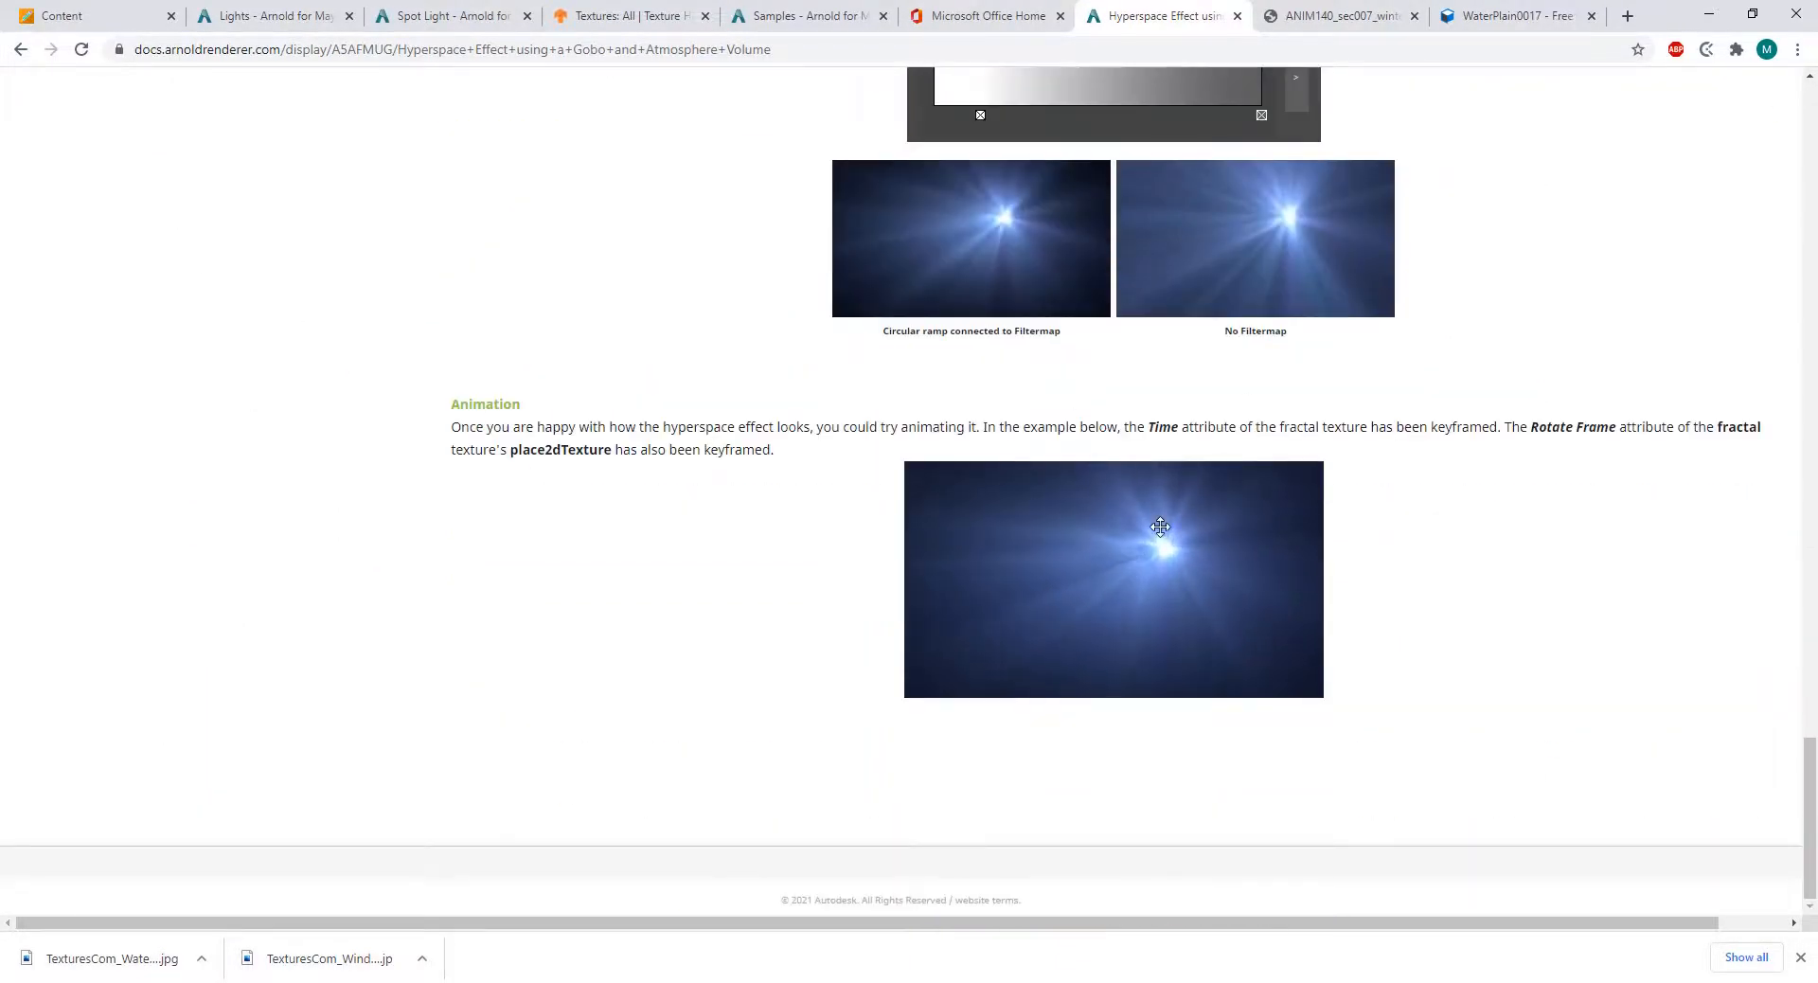
scroll(479, 469, up, 20)
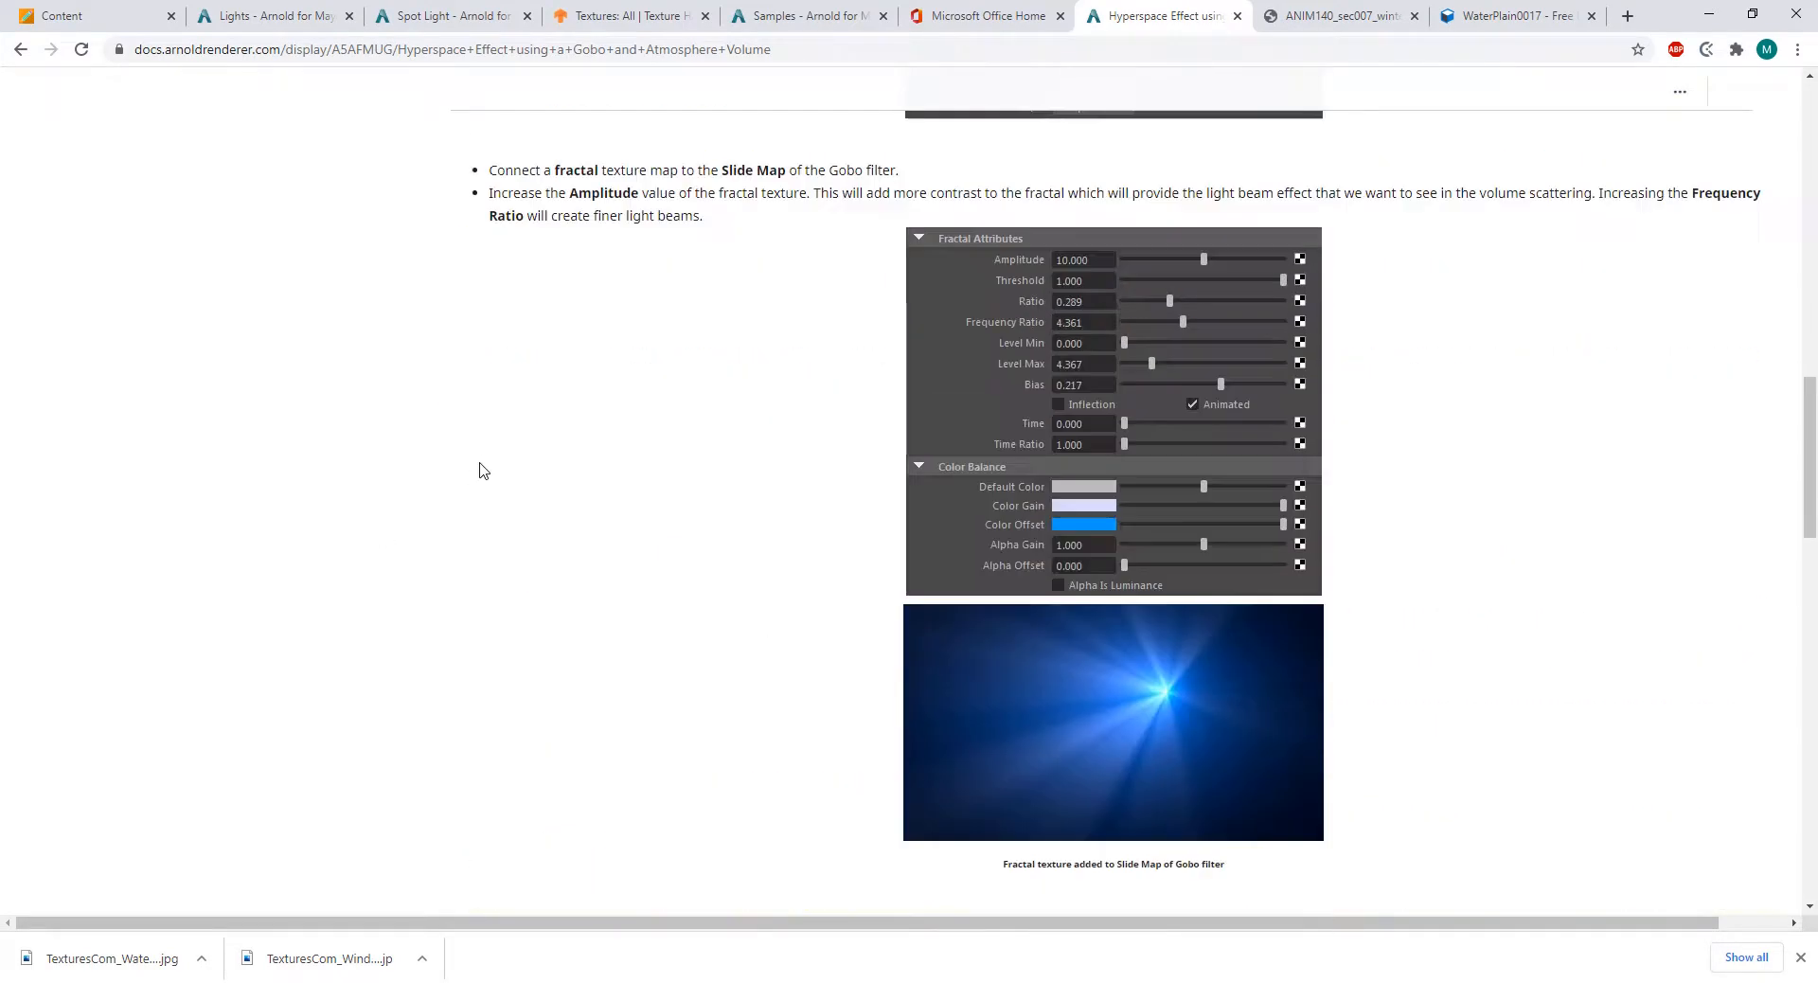
scroll(479, 469, up, 4)
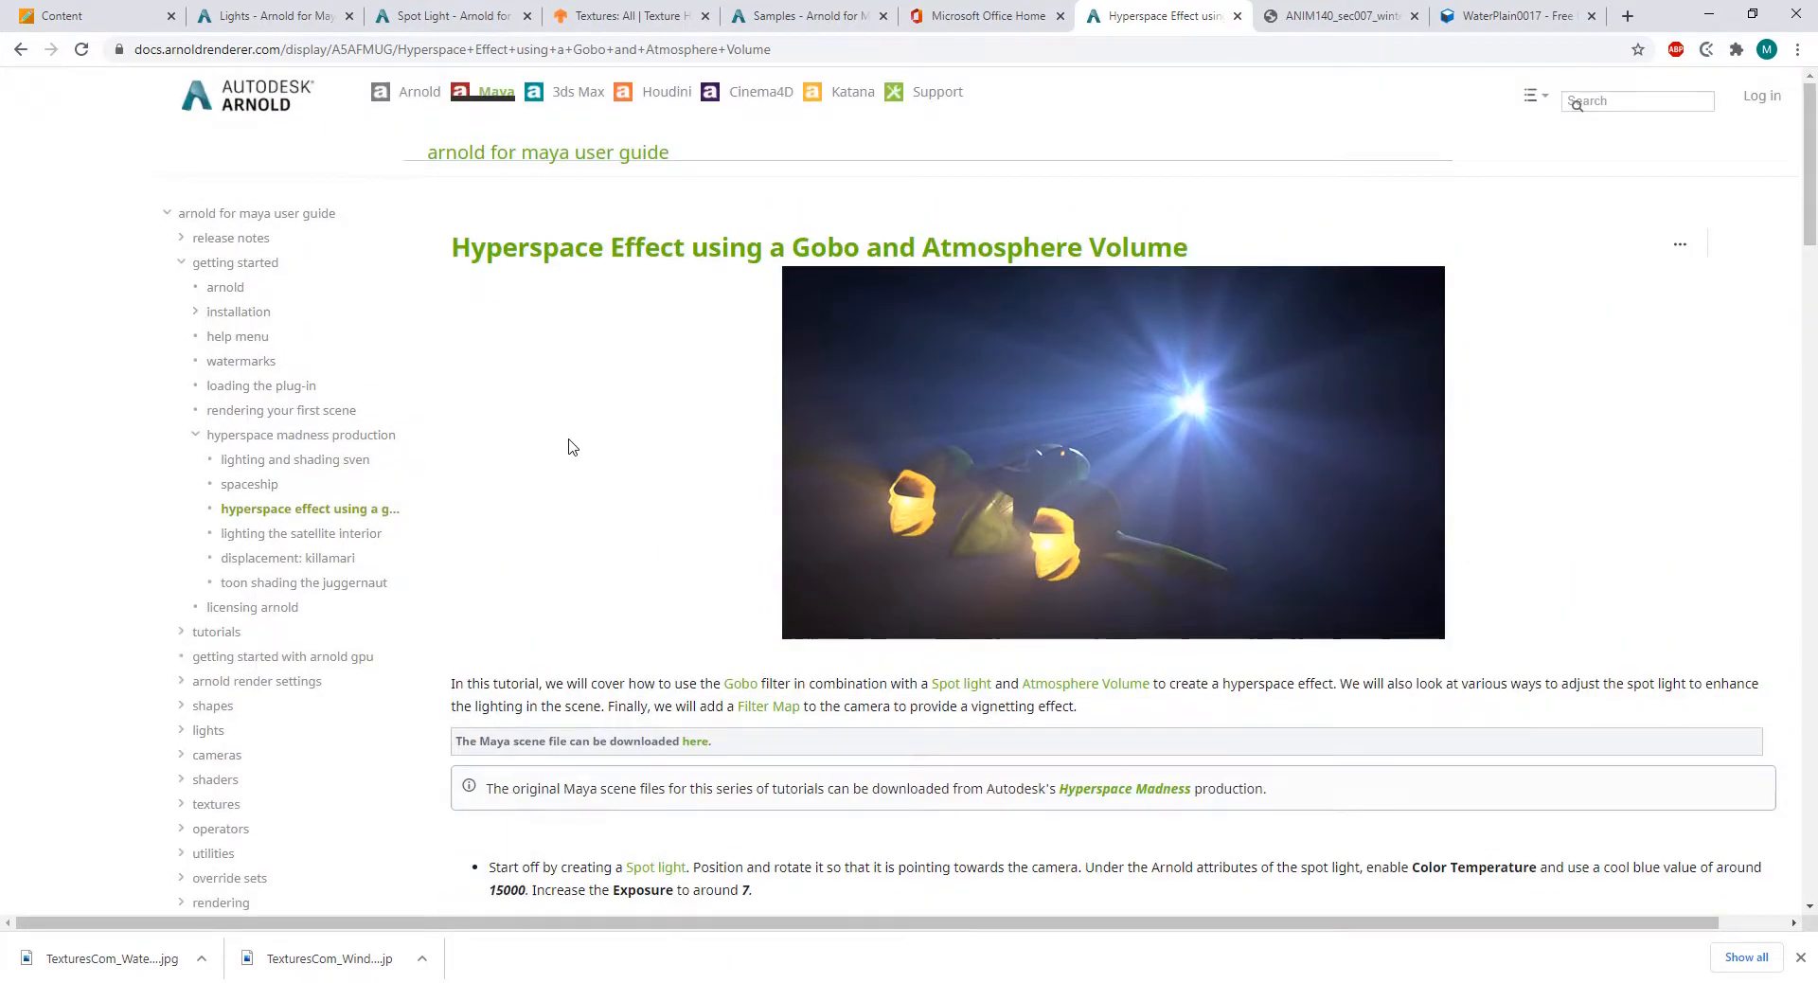
Return to the Gobo documentation page, skim its attribute descriptions from start to end, and switch back to the Arnold RenderView in Maya.
click(20, 50)
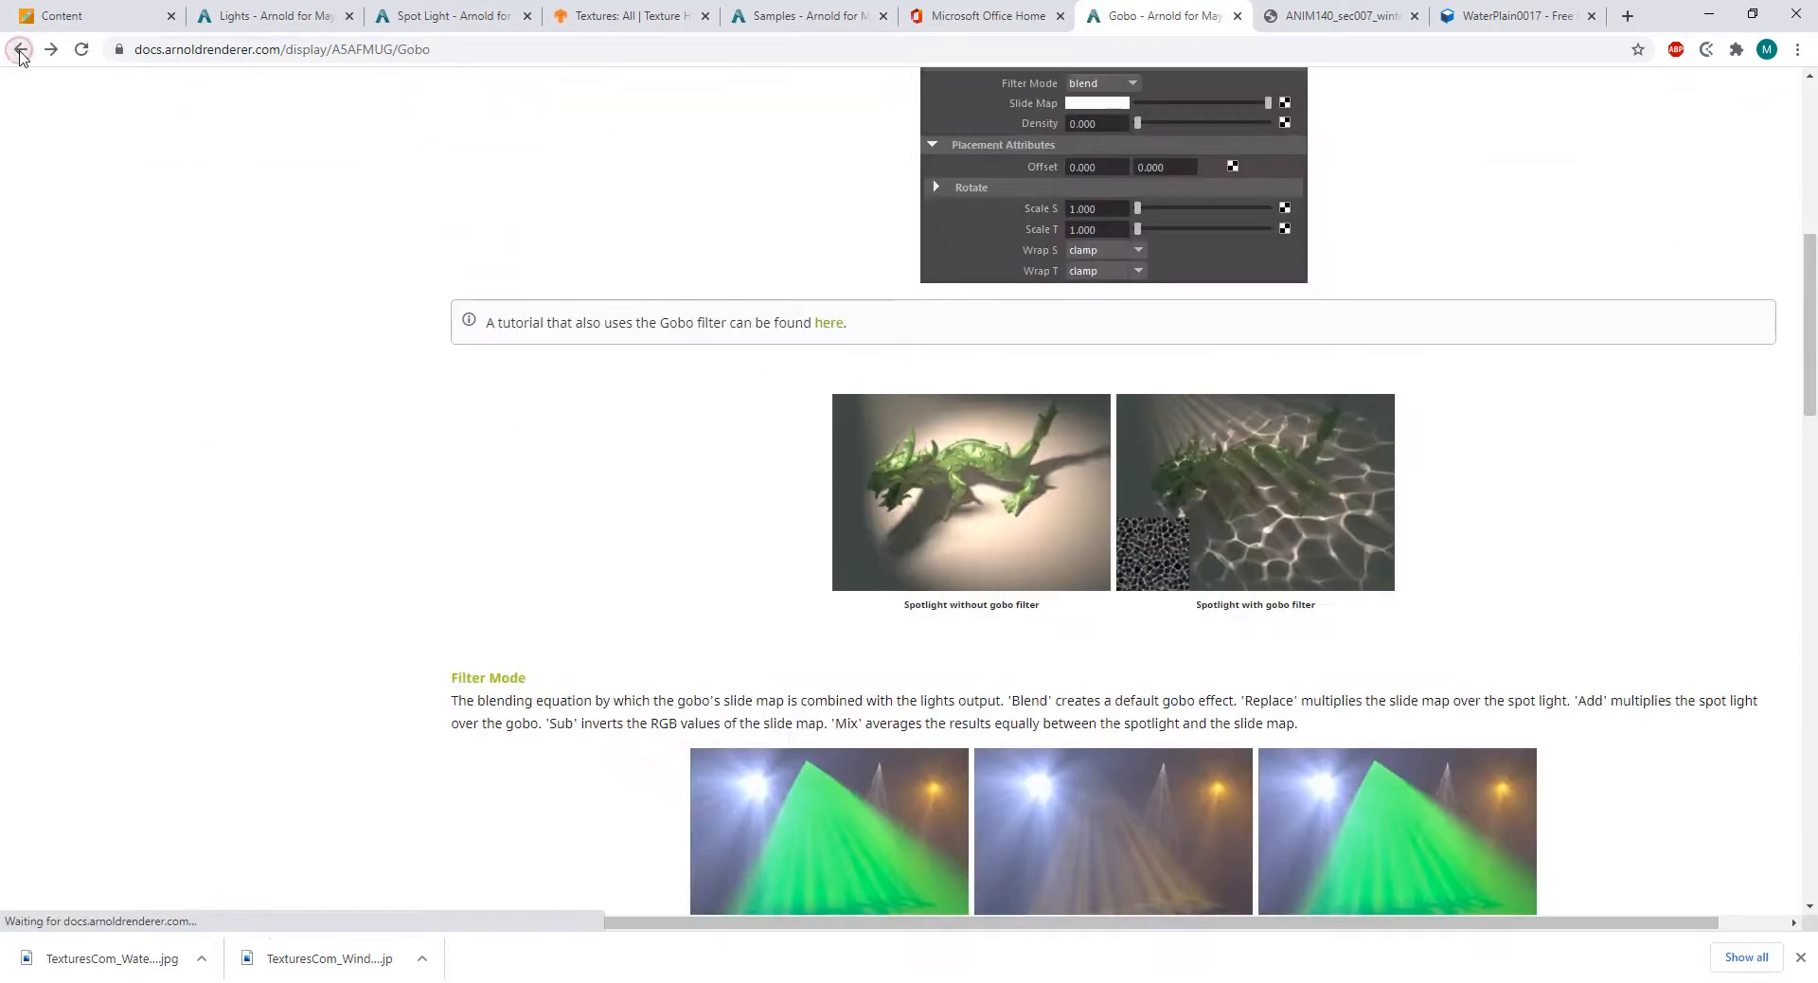
scroll(1032, 709, up, 5)
scroll(1030, 705, up, 3)
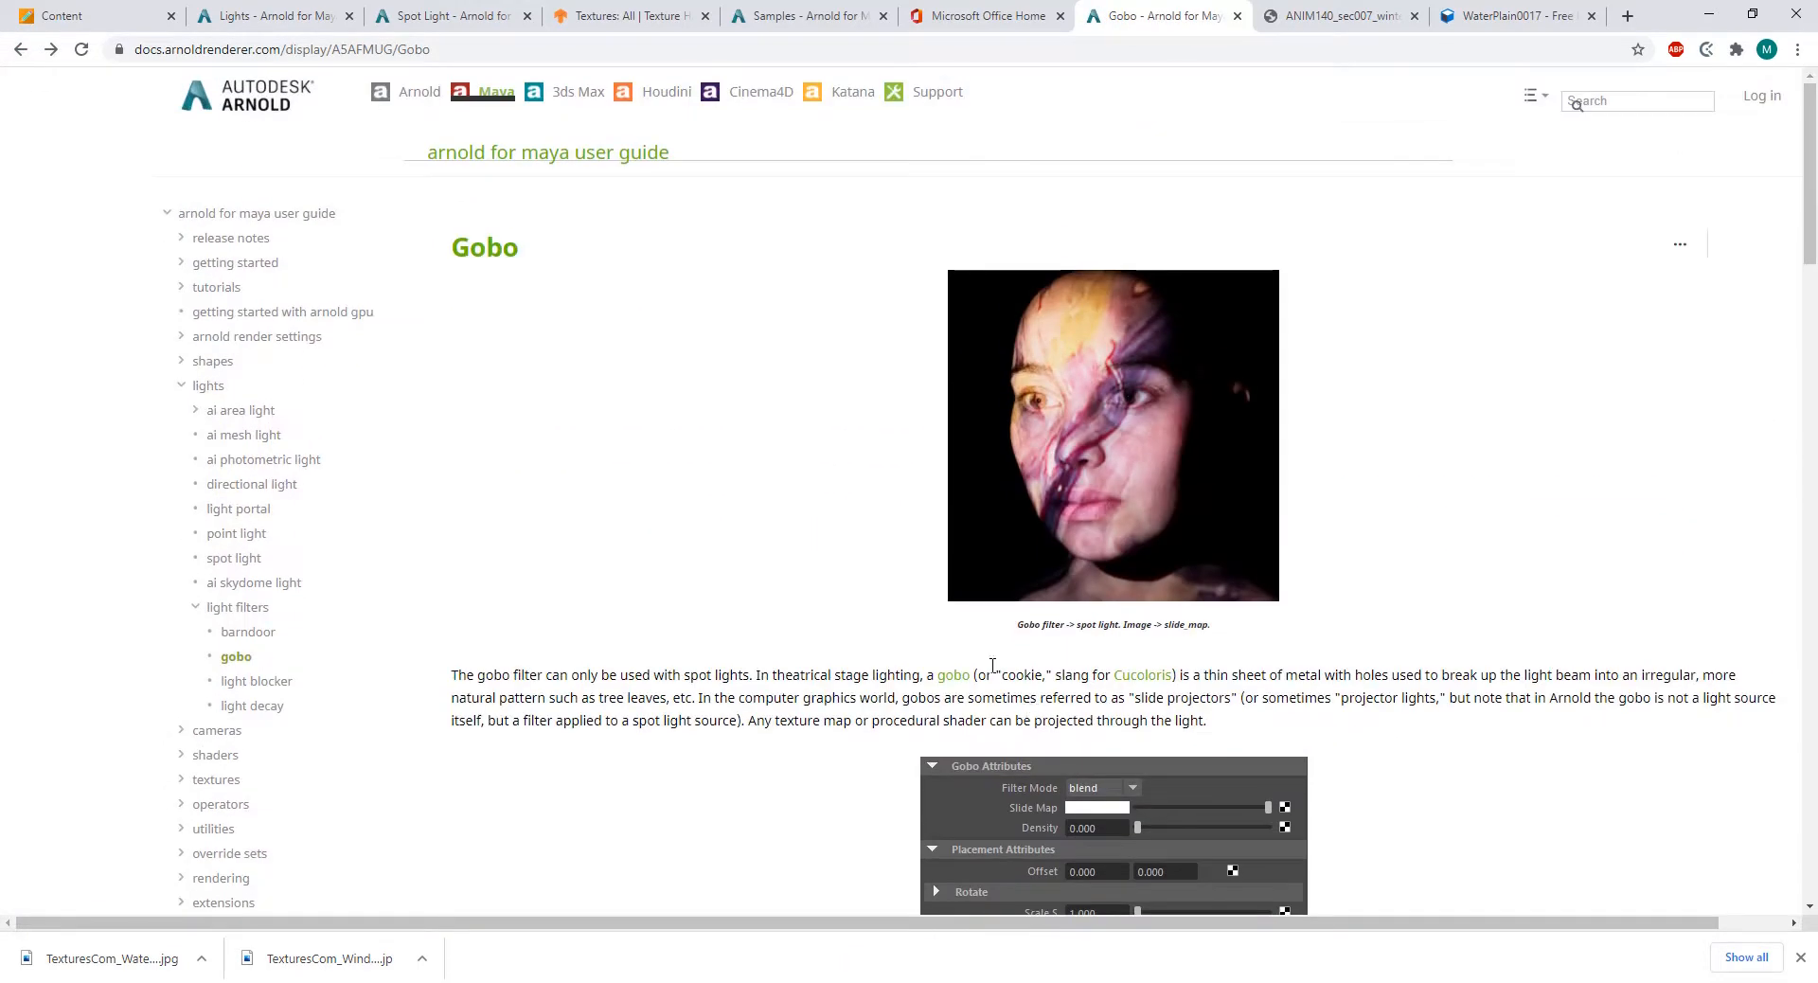
scroll(907, 554, down, 15)
scroll(899, 577, down, 5)
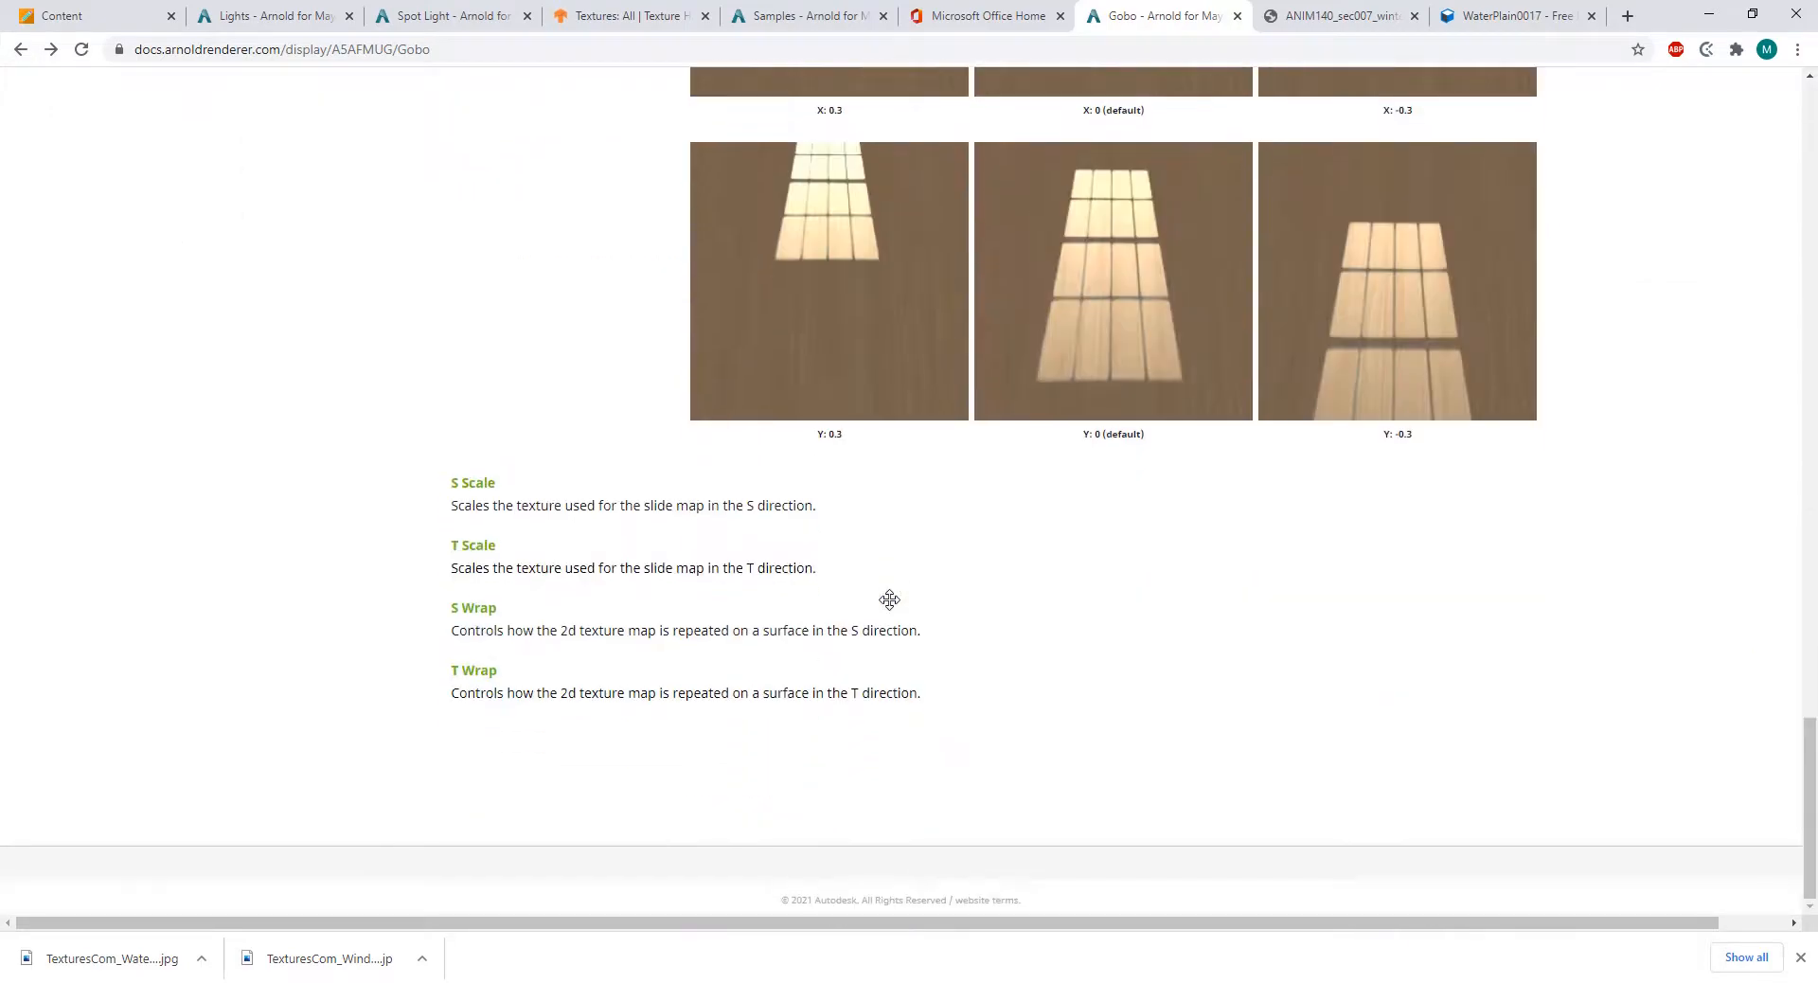
scroll(885, 602, up, 15)
scroll(885, 602, up, 15)
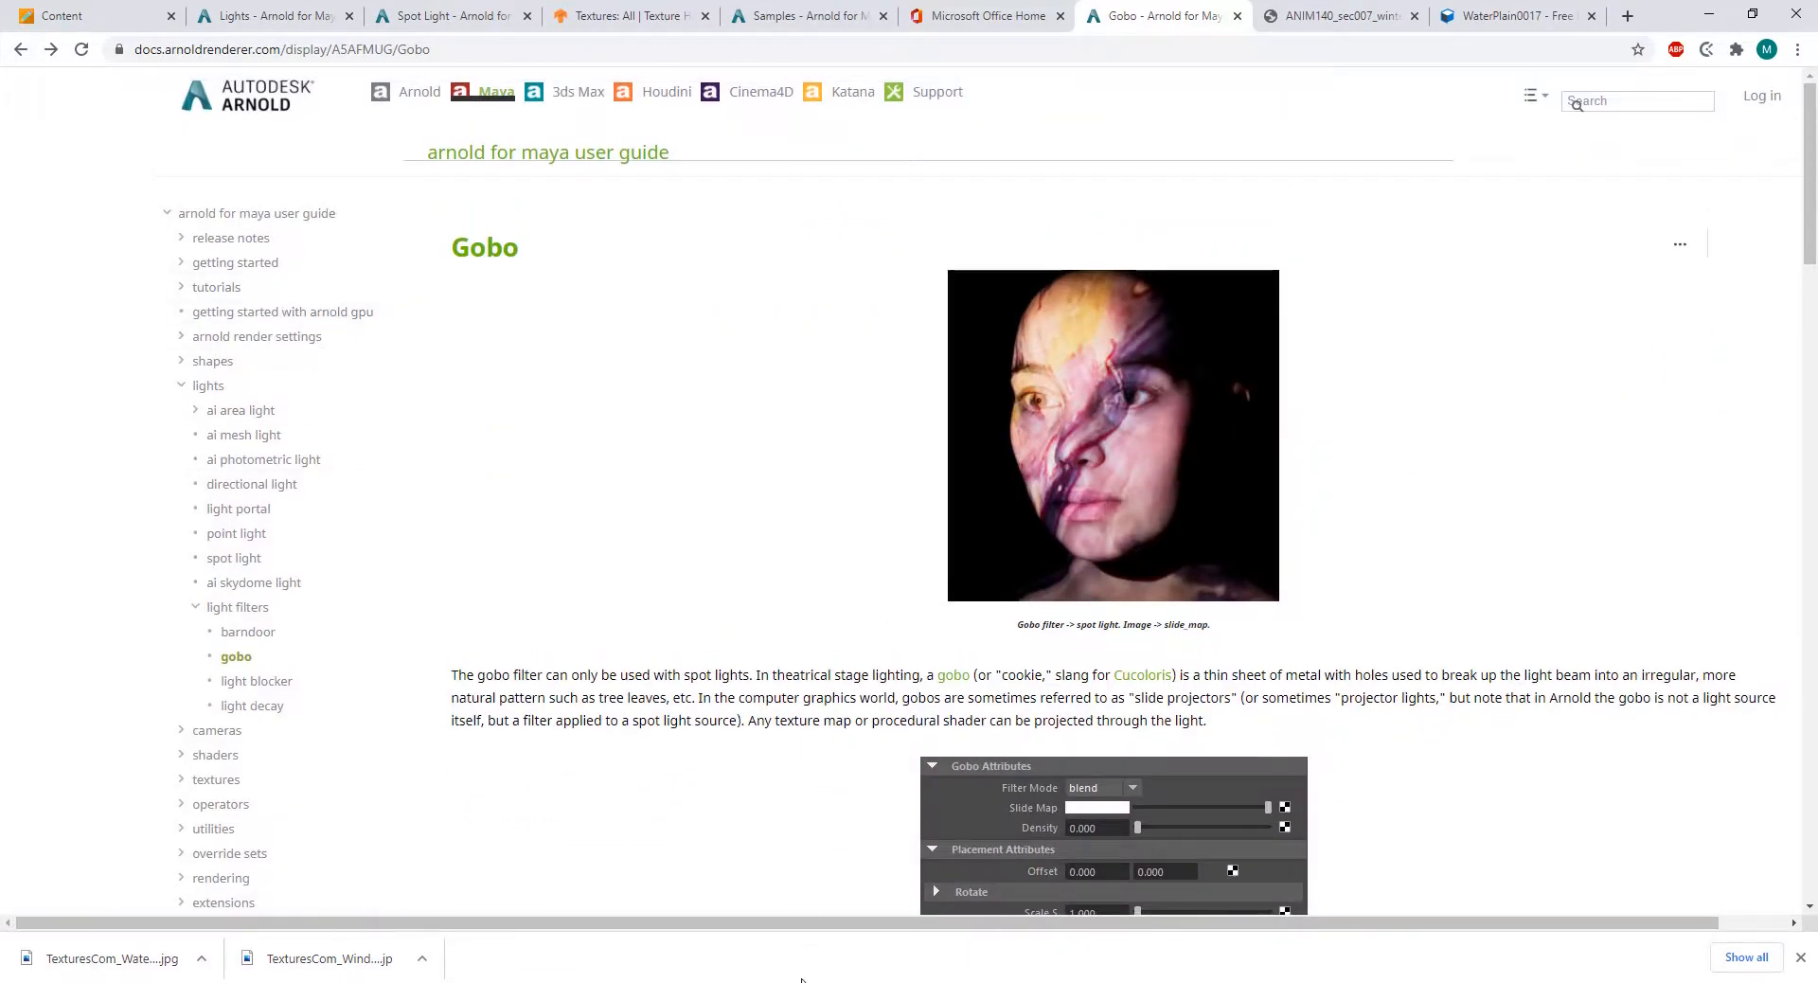
mouse_move(805, 975)
click(834, 924)
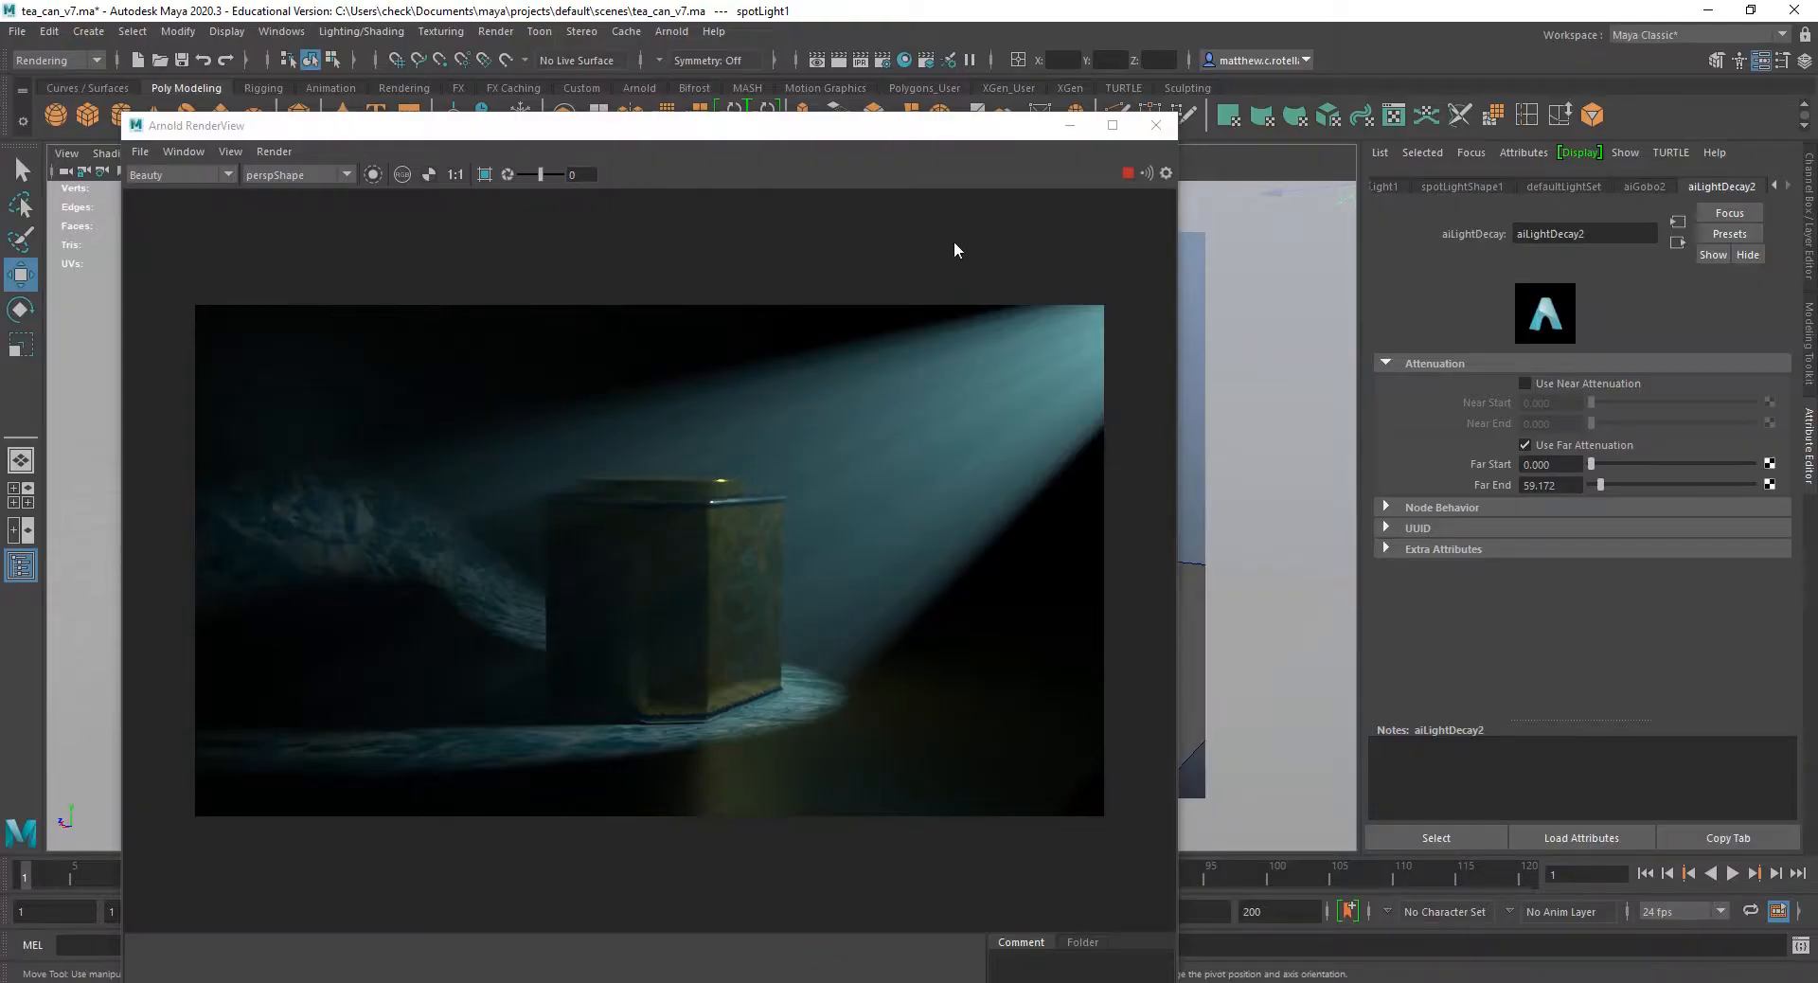